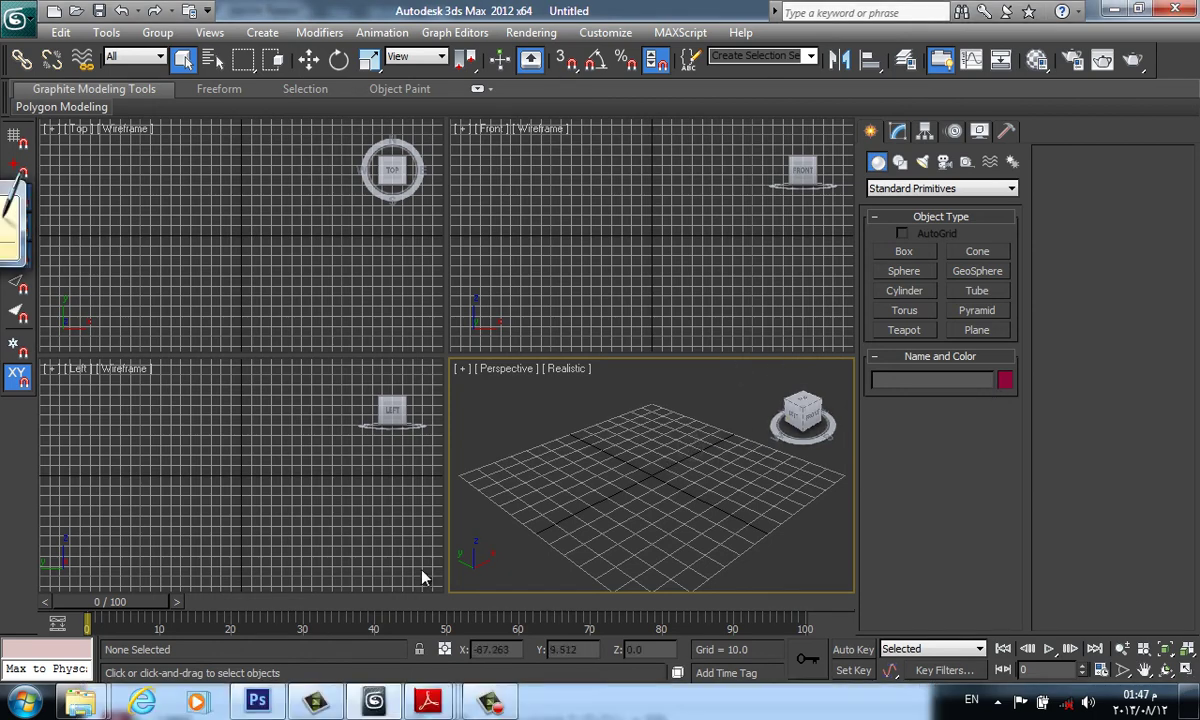
- Switch to the Photoshop Board1.psd whiteboard showing the spline and 2D-to-3D notes
click(258, 702)
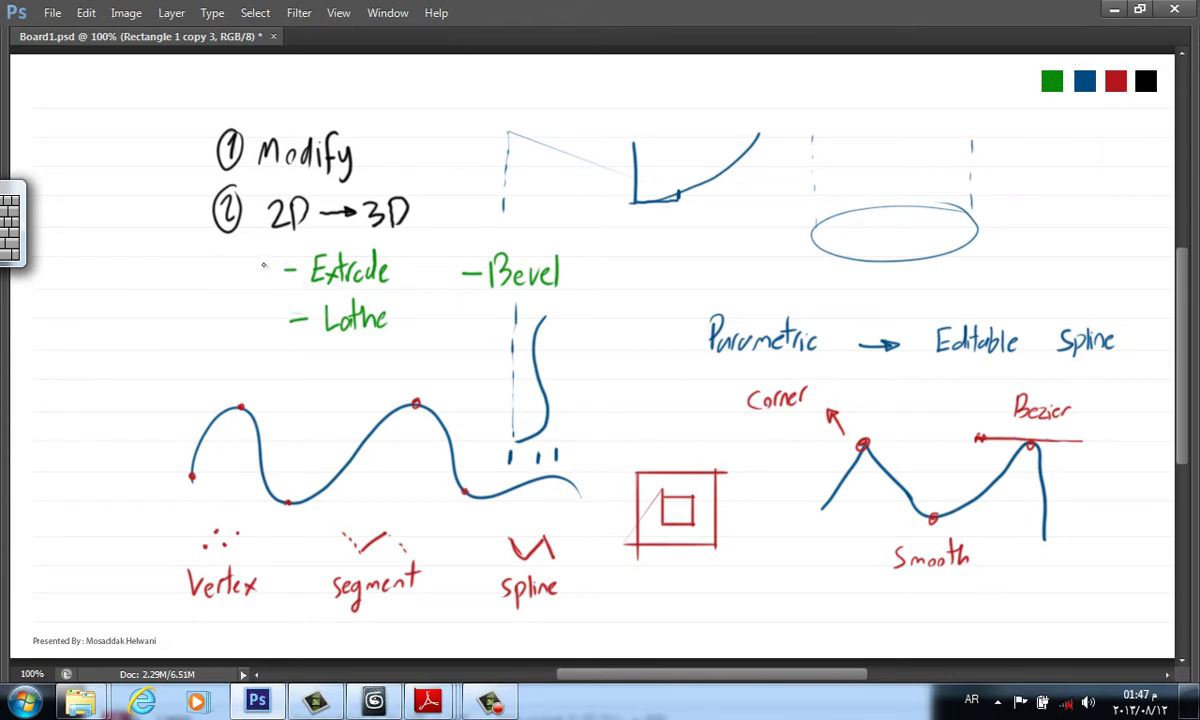
- Number the list as Extrude, Lathe, '3 - Sweep' and sketch a green arc with a small profile
drag(258, 313, 263, 333)
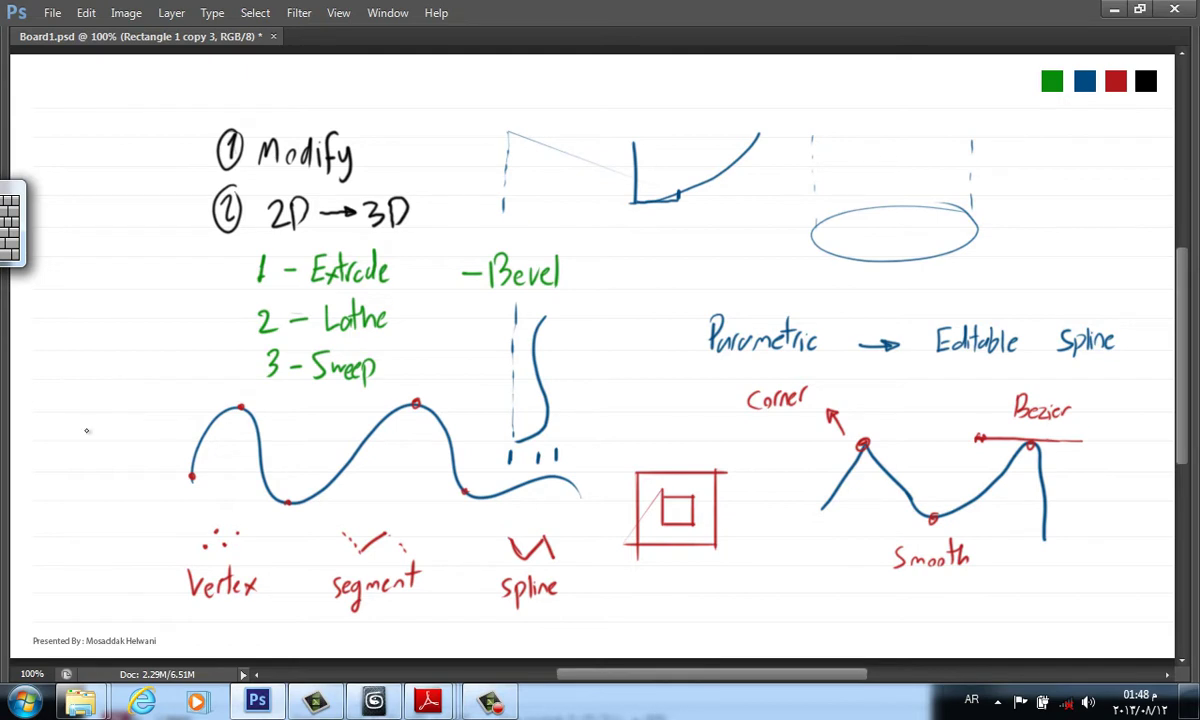
drag(73, 446, 184, 321)
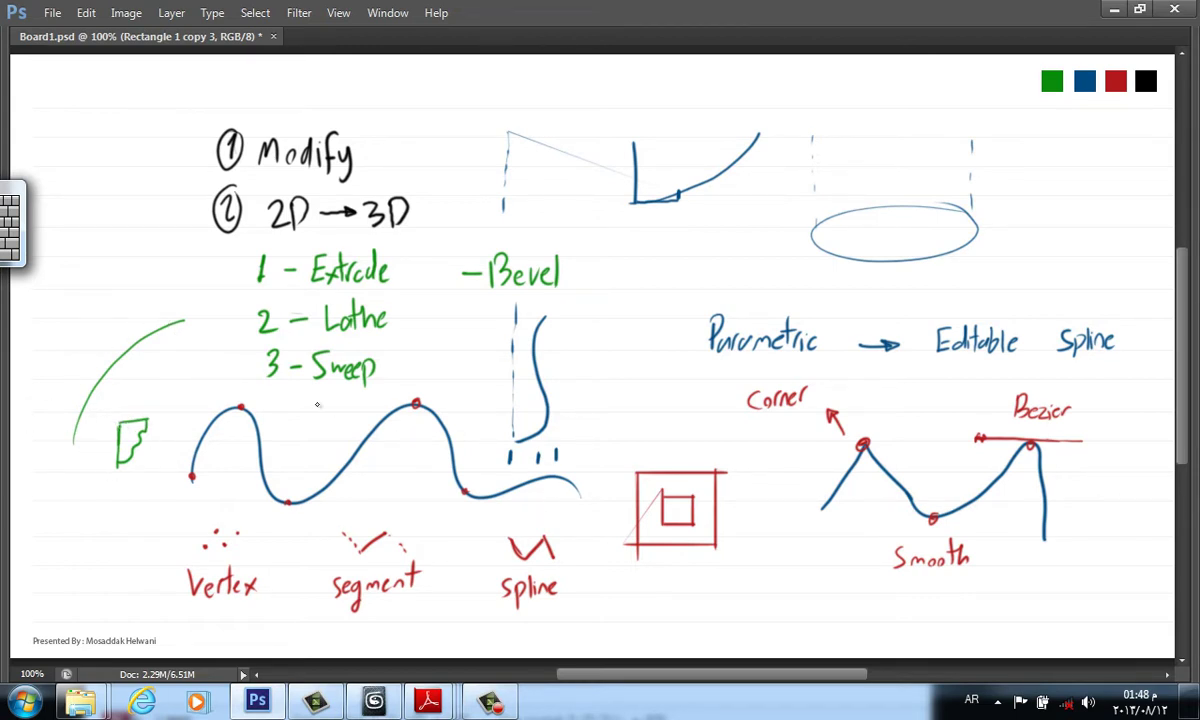
- Back in a maximized 3ds Max view, draw Arc001 in Top view with radius 88.069
click(381, 706)
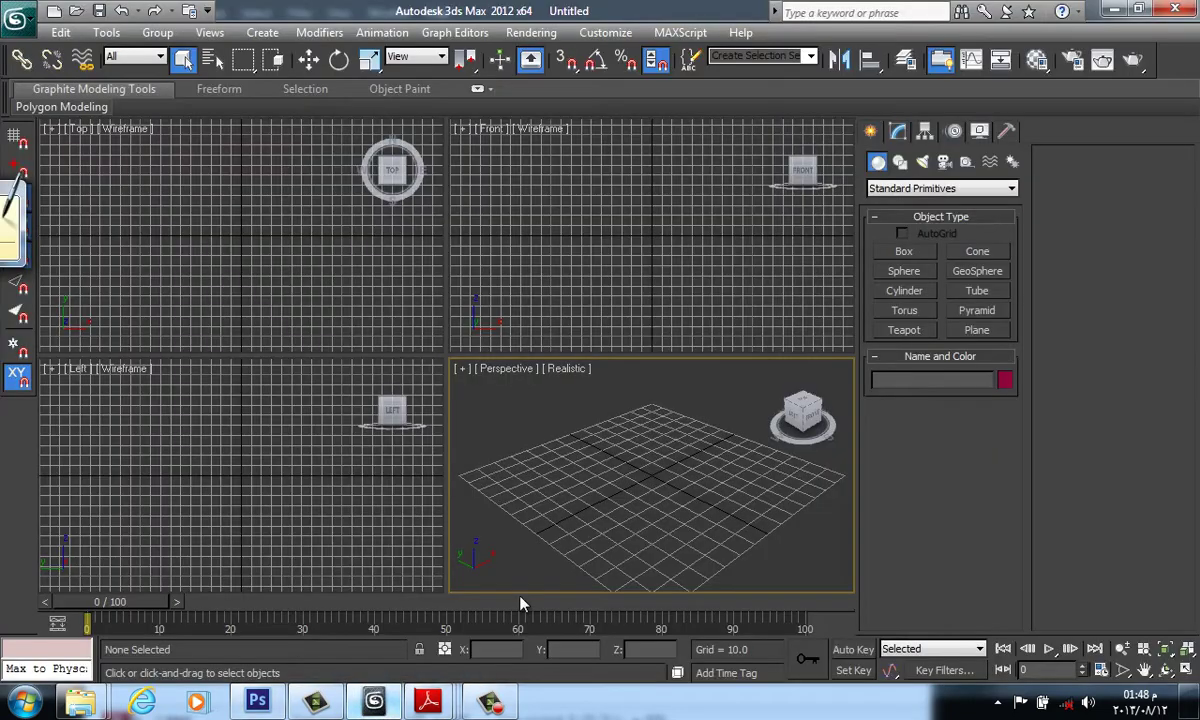
key(alt+w)
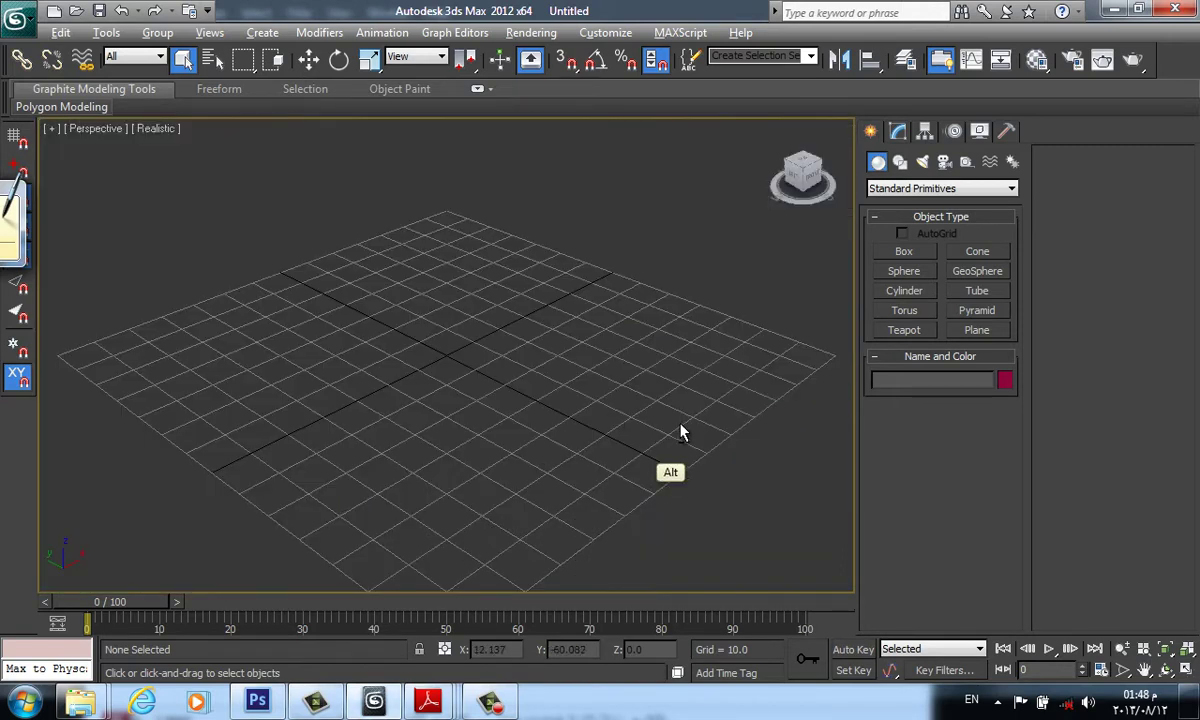
click(899, 162)
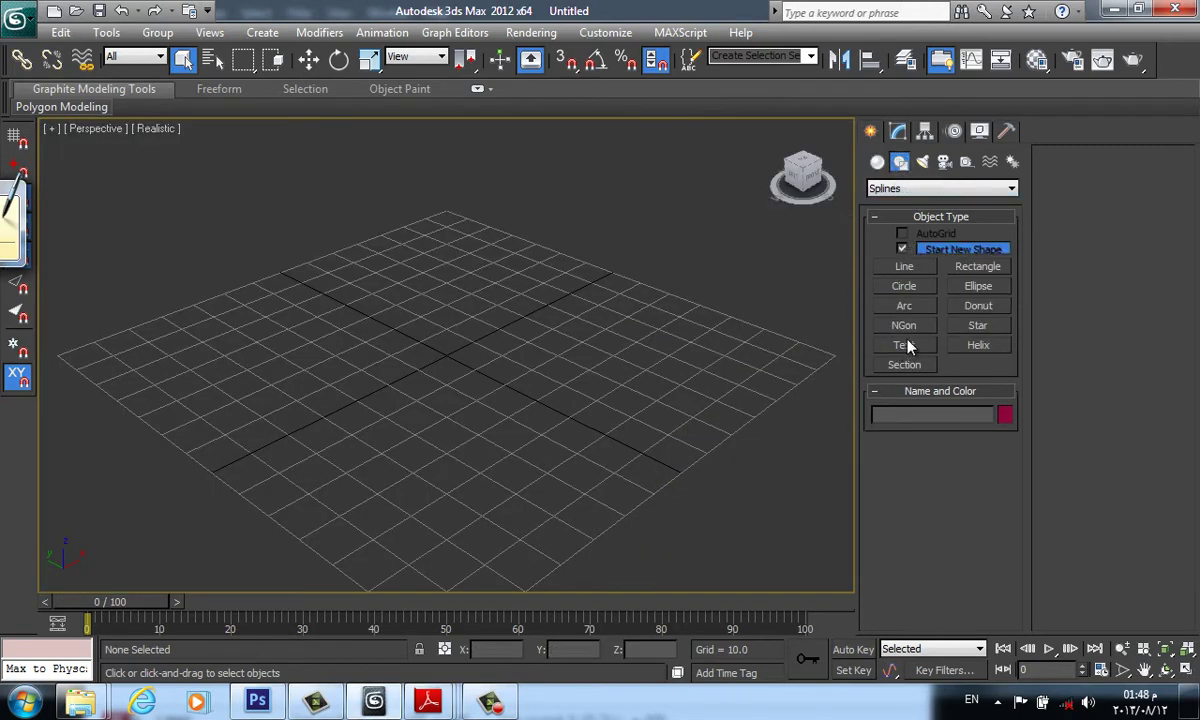
click(906, 306)
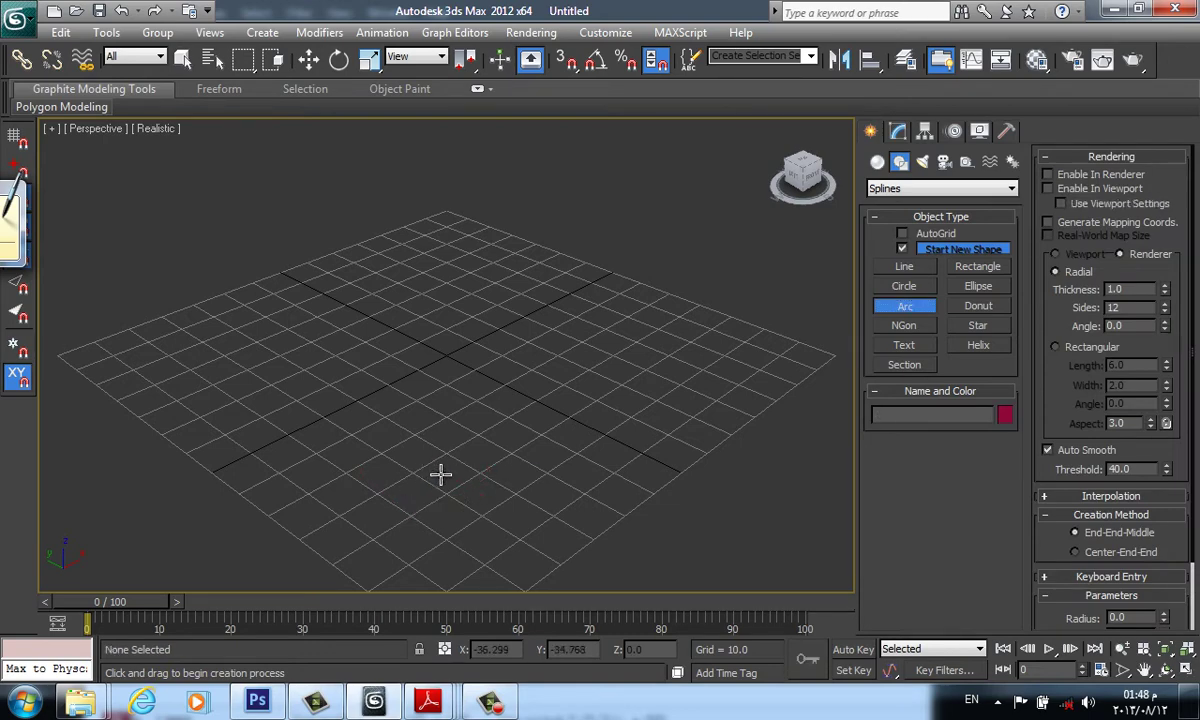
key(t)
drag(378, 481, 572, 258)
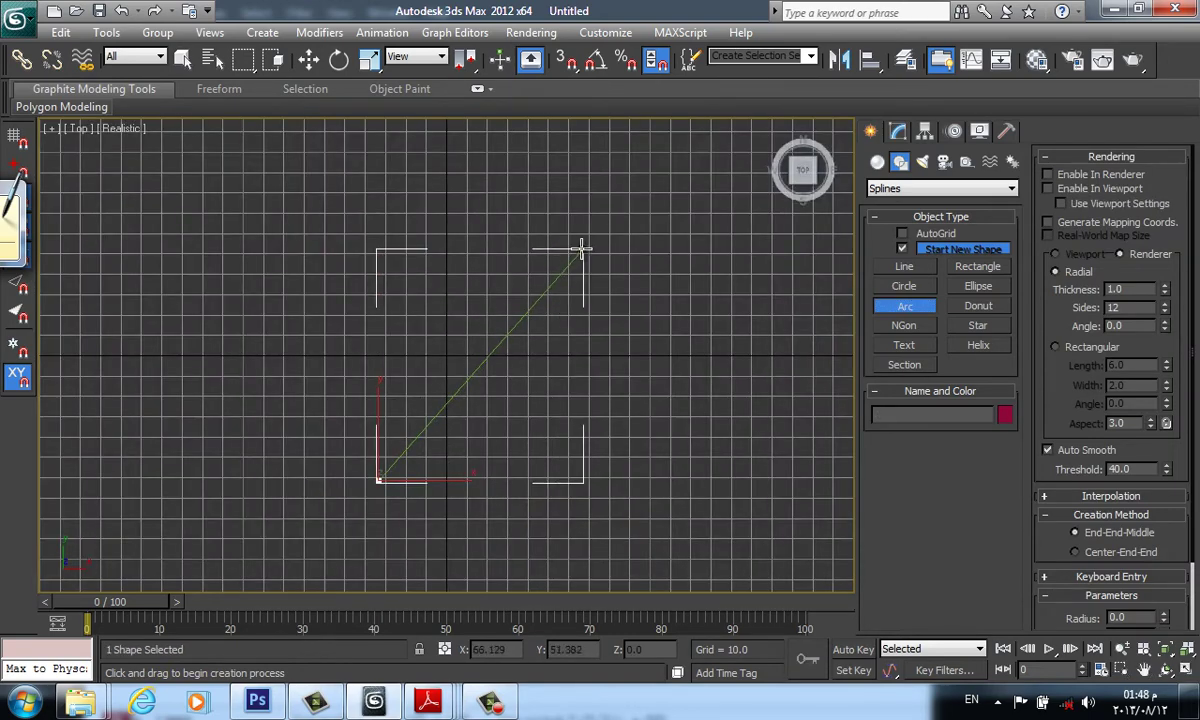
click(414, 334)
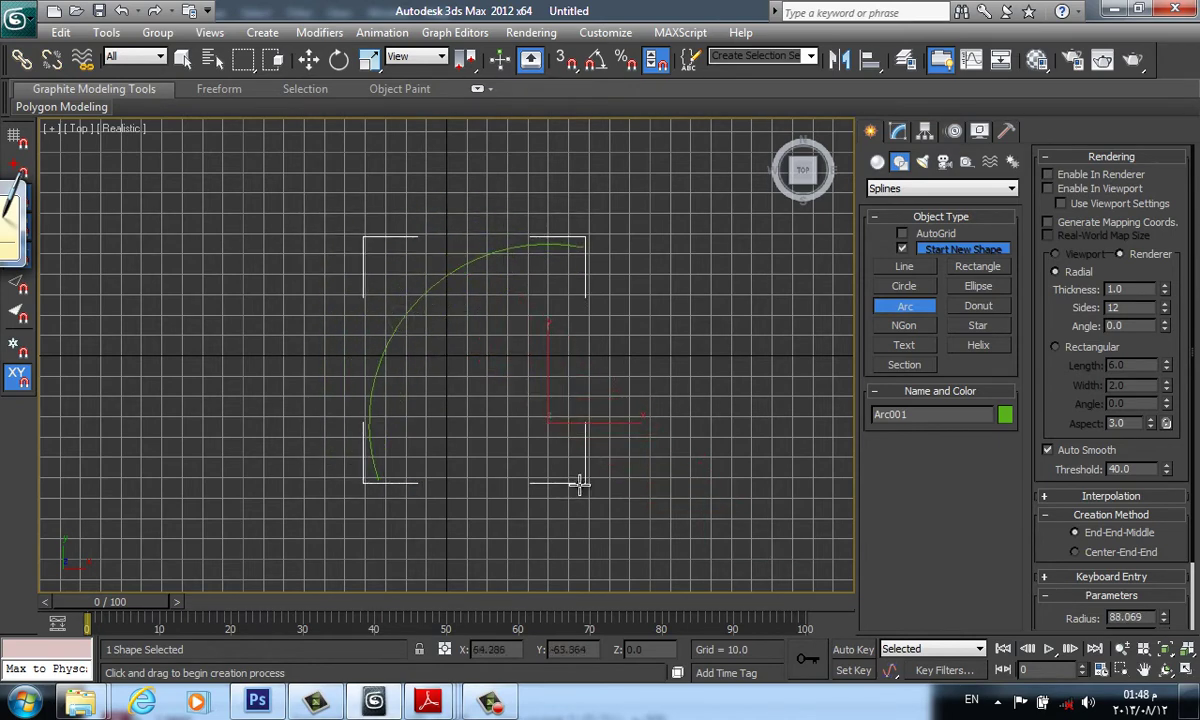
- Orbit to a tilted perspective view of Arc001 with the home grid hidden
key(p)
mouse_move(504, 461)
alt+middle_down()
mouse_move(557, 354)
mouse_move(487, 311)
alt+middle_up()
key(g)
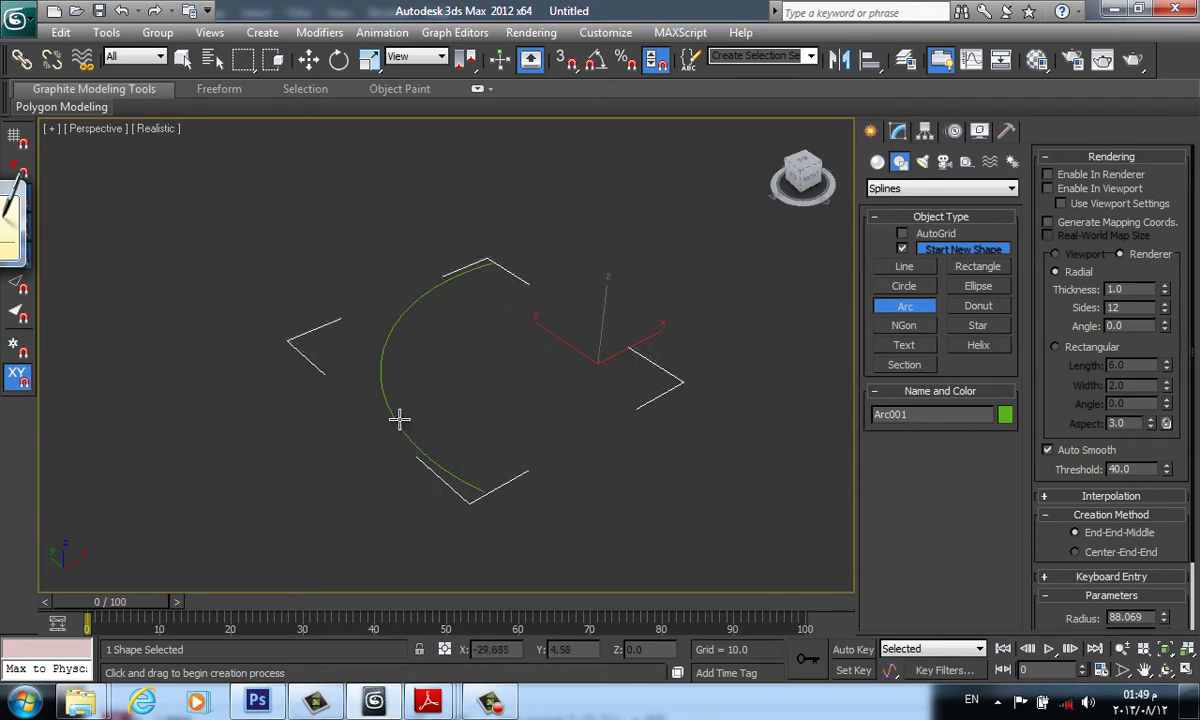
click(897, 131)
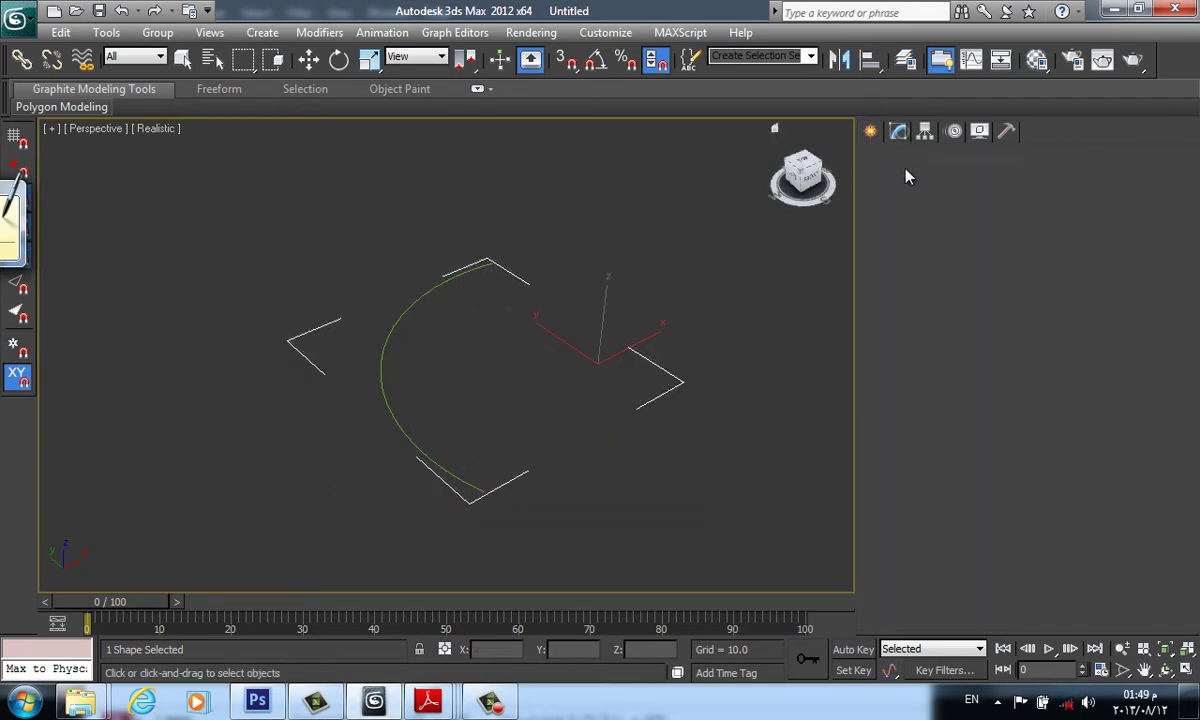
- Apply the Sweep modifier to Arc001
click(912, 183)
text(sw)
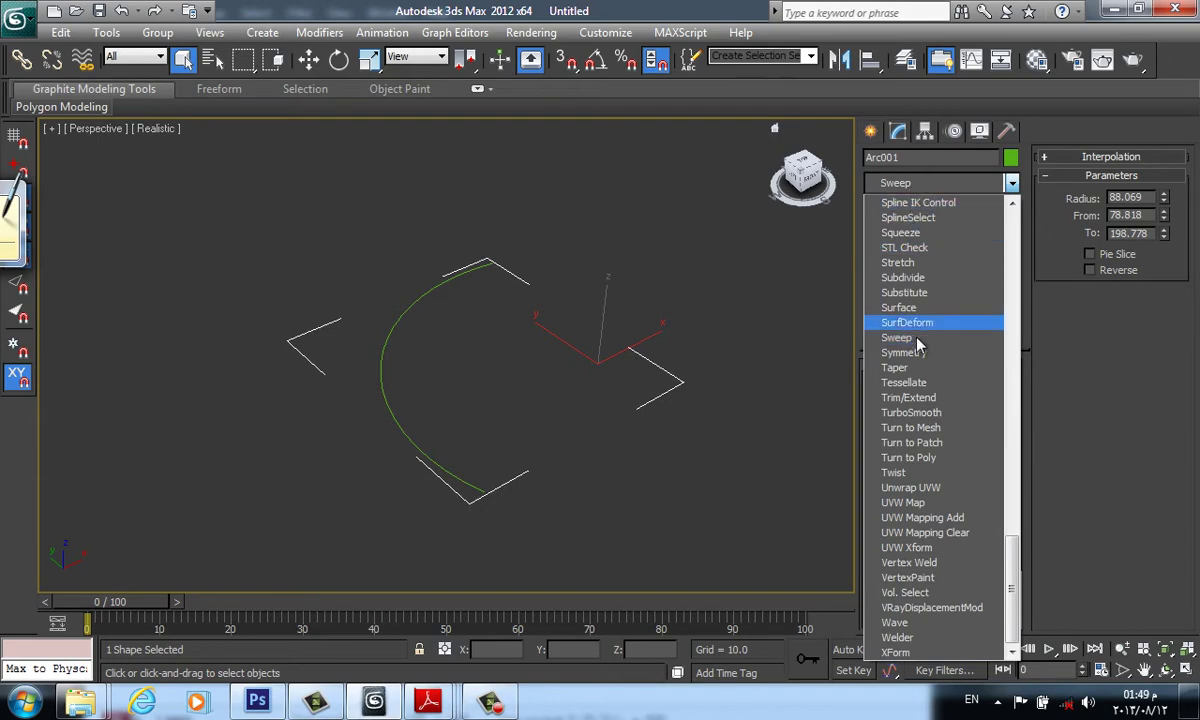
click(912, 338)
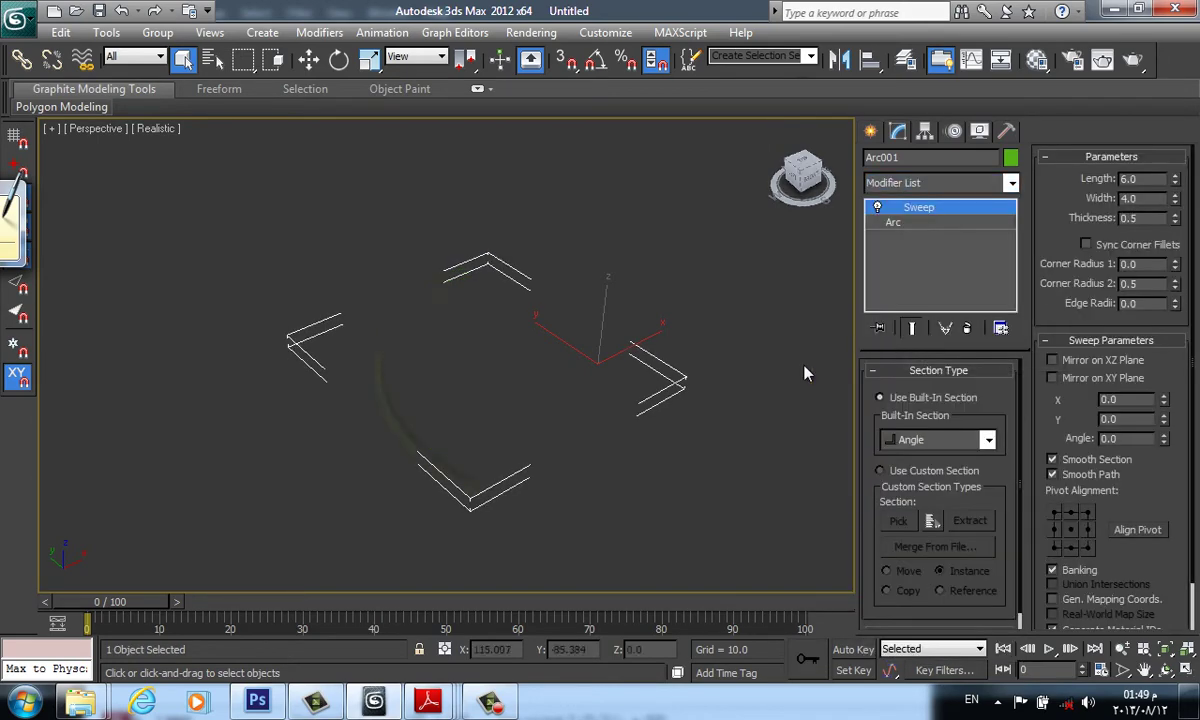
mouse_move(603, 408)
middle_down()
mouse_move(624, 403)
mouse_move(568, 420)
mouse_move(584, 396)
mouse_move(600, 400)
middle_up()
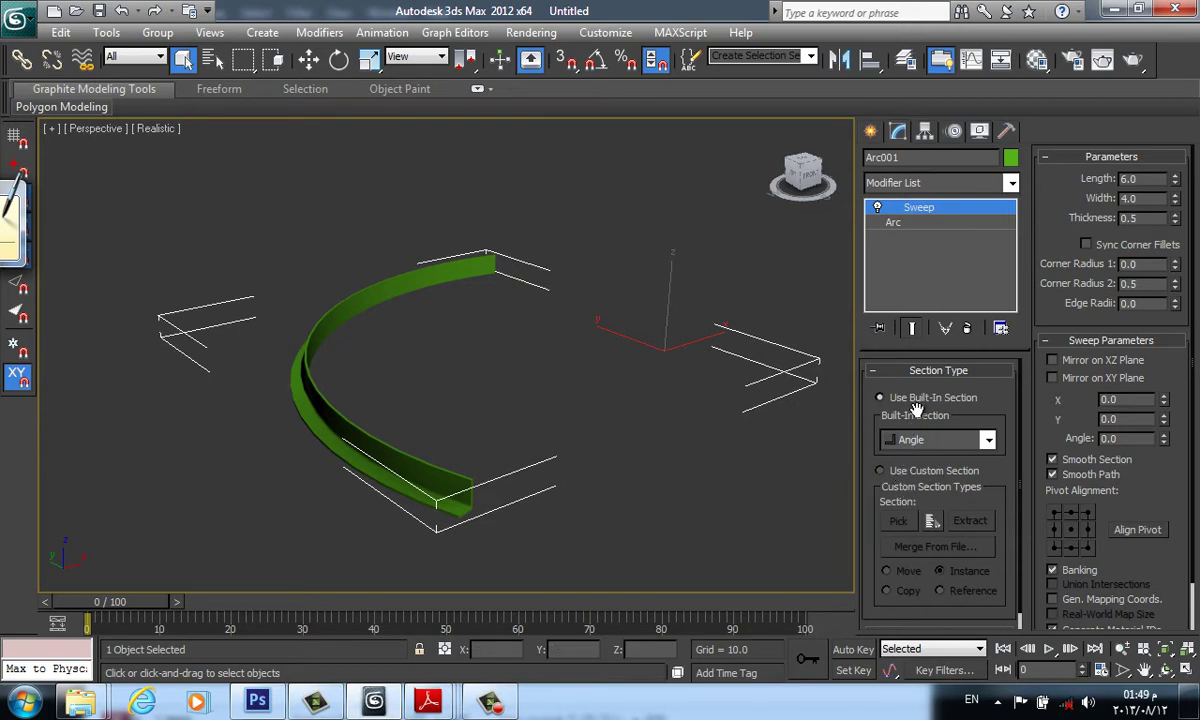
- Try the Bar, Cylinder and Quarter Round built-in sections, settling on Wide Flange
click(912, 440)
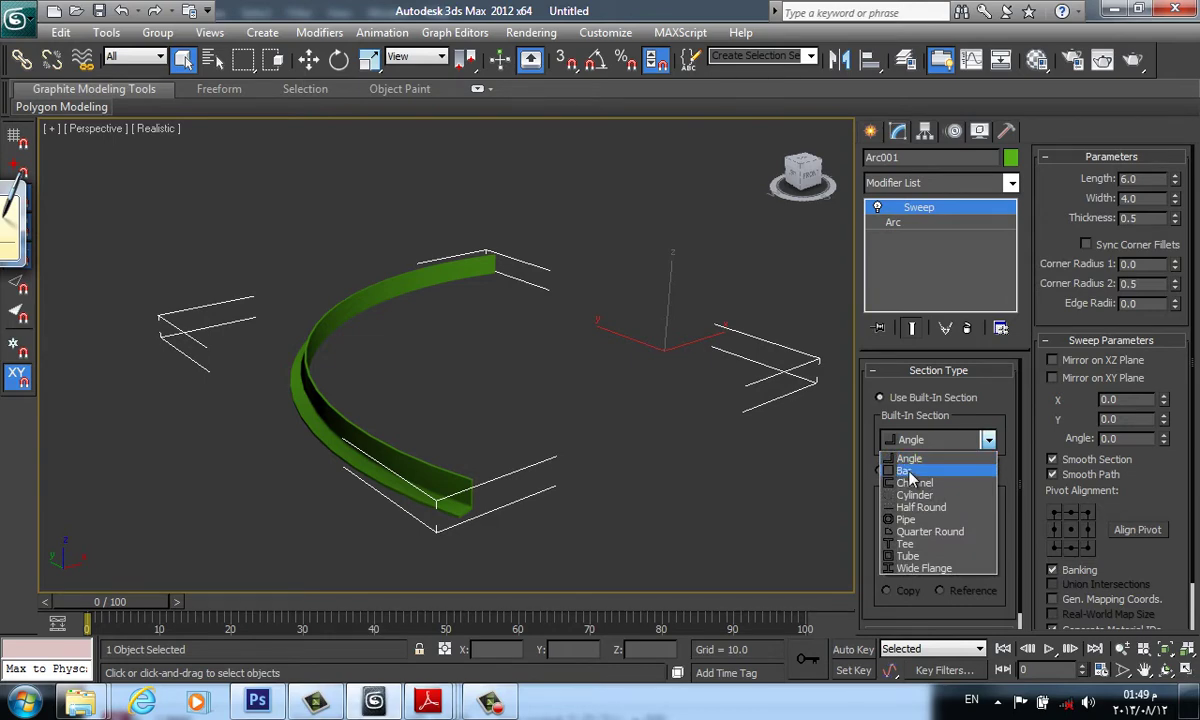
click(910, 471)
click(950, 446)
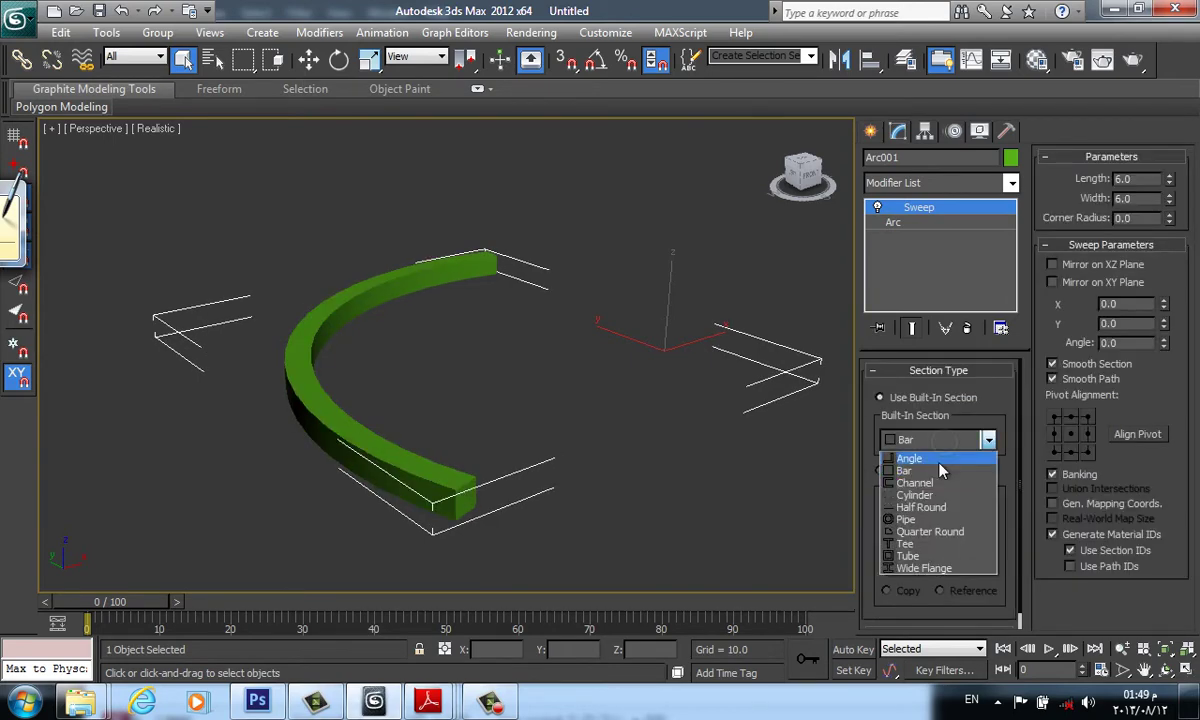
click(912, 495)
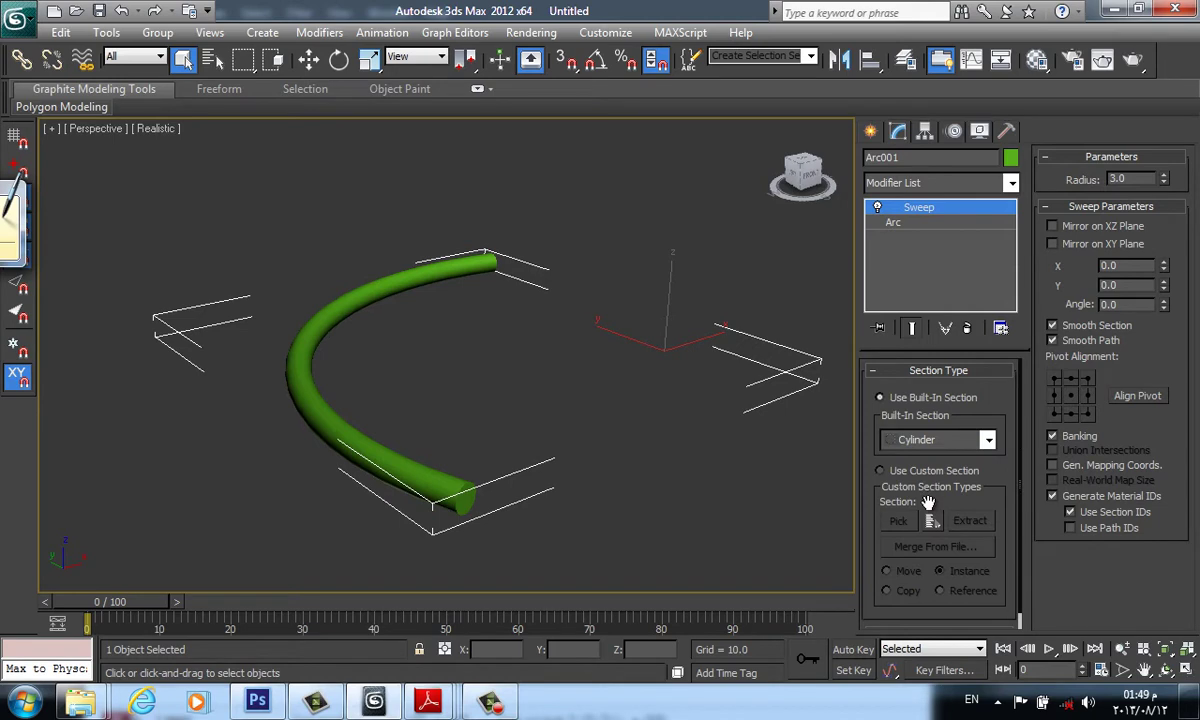
scroll(928, 502, down, 1)
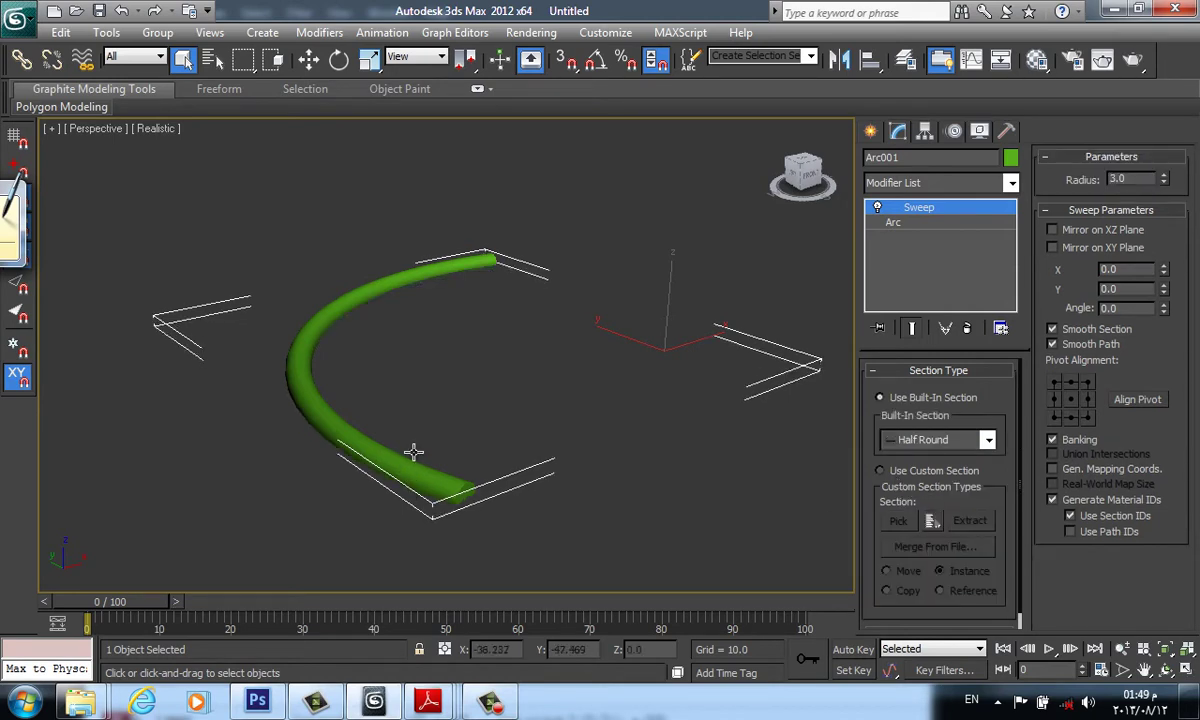
mouse_move(415, 455)
alt+middle_down()
mouse_move(477, 407)
mouse_move(466, 353)
mouse_move(493, 423)
alt+middle_up()
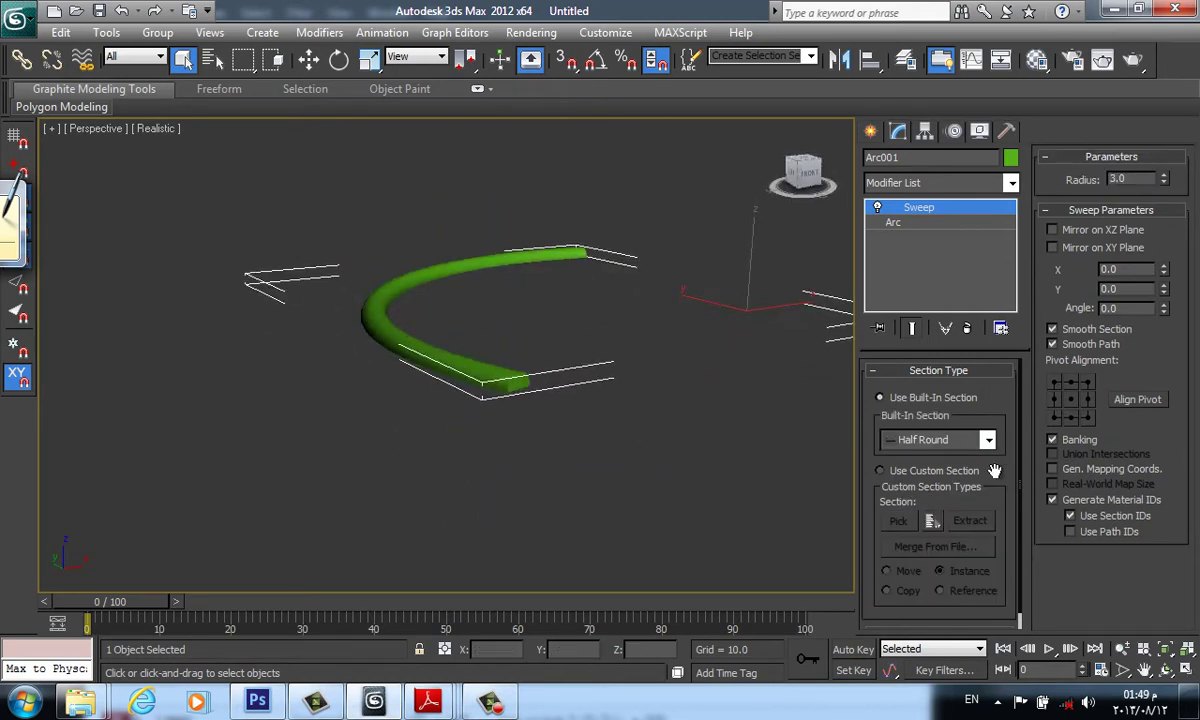
click(935, 441)
click(930, 531)
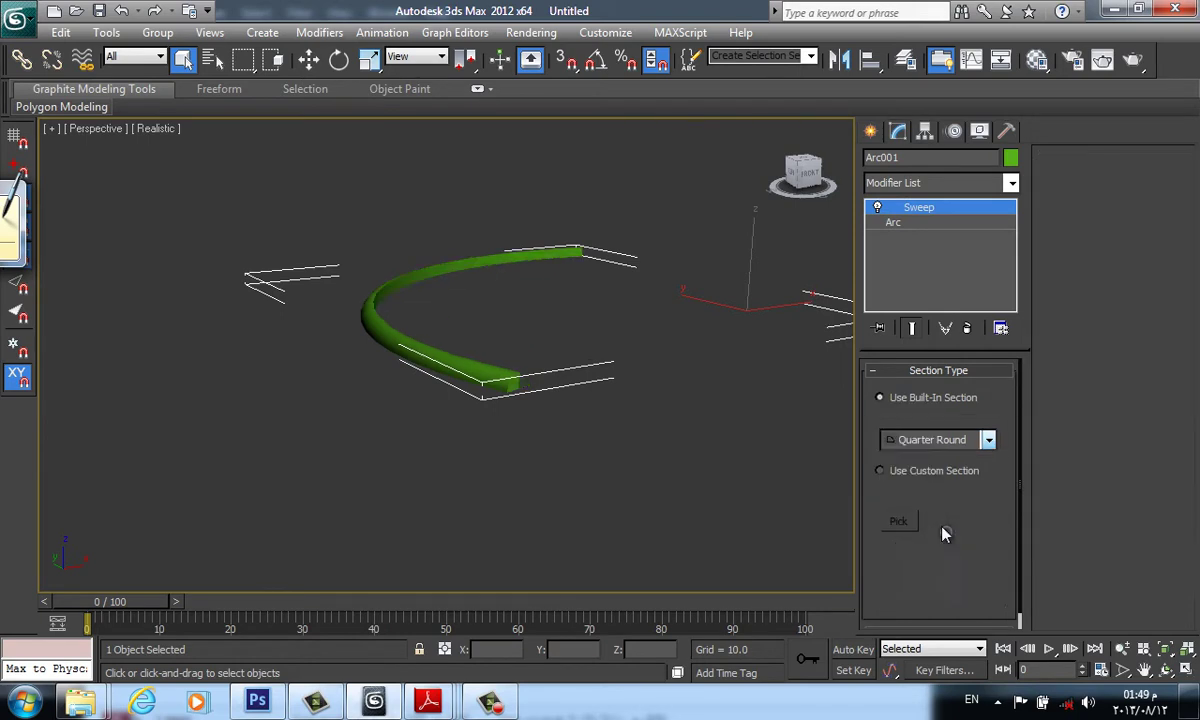
mouse_move(470, 340)
alt+middle_down()
mouse_move(470, 438)
mouse_move(496, 478)
mouse_move(428, 472)
alt+middle_up()
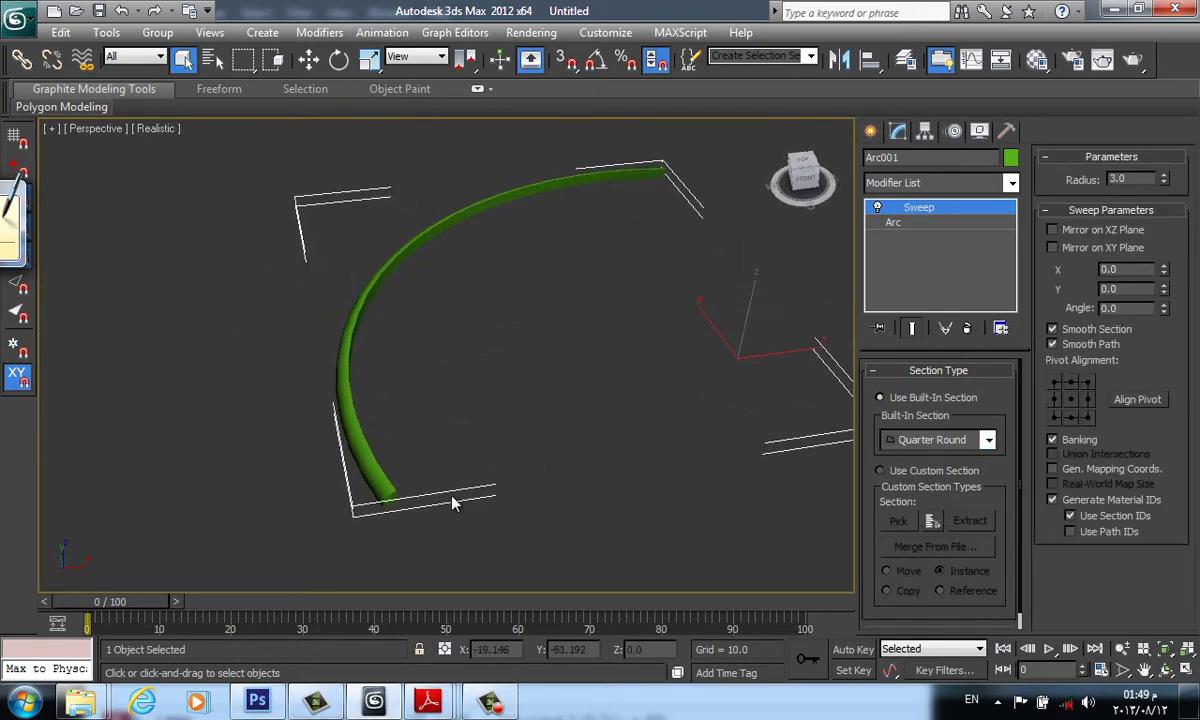
click(988, 440)
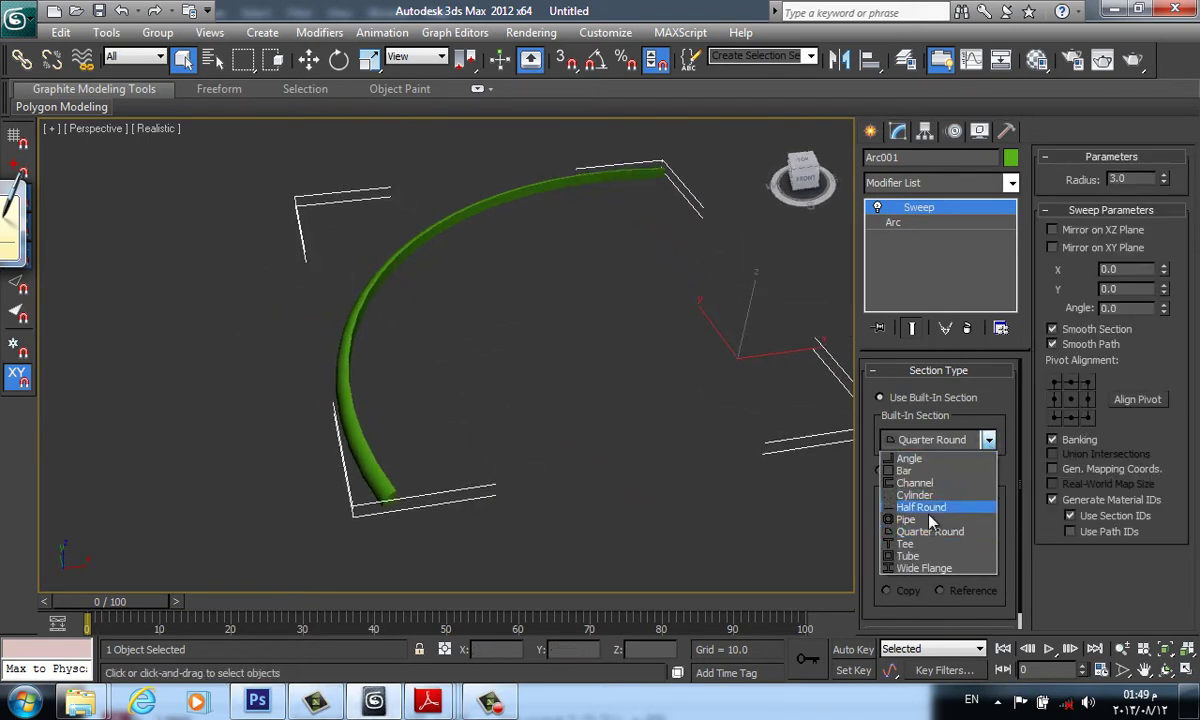
click(895, 557)
- Adjust the Wide Flange section to length 8.54, width 4.56 and thickness 1.62
mouse_move(465, 384)
alt+middle_down()
mouse_move(478, 338)
mouse_move(587, 336)
mouse_move(520, 356)
mouse_move(515, 394)
alt+middle_up()
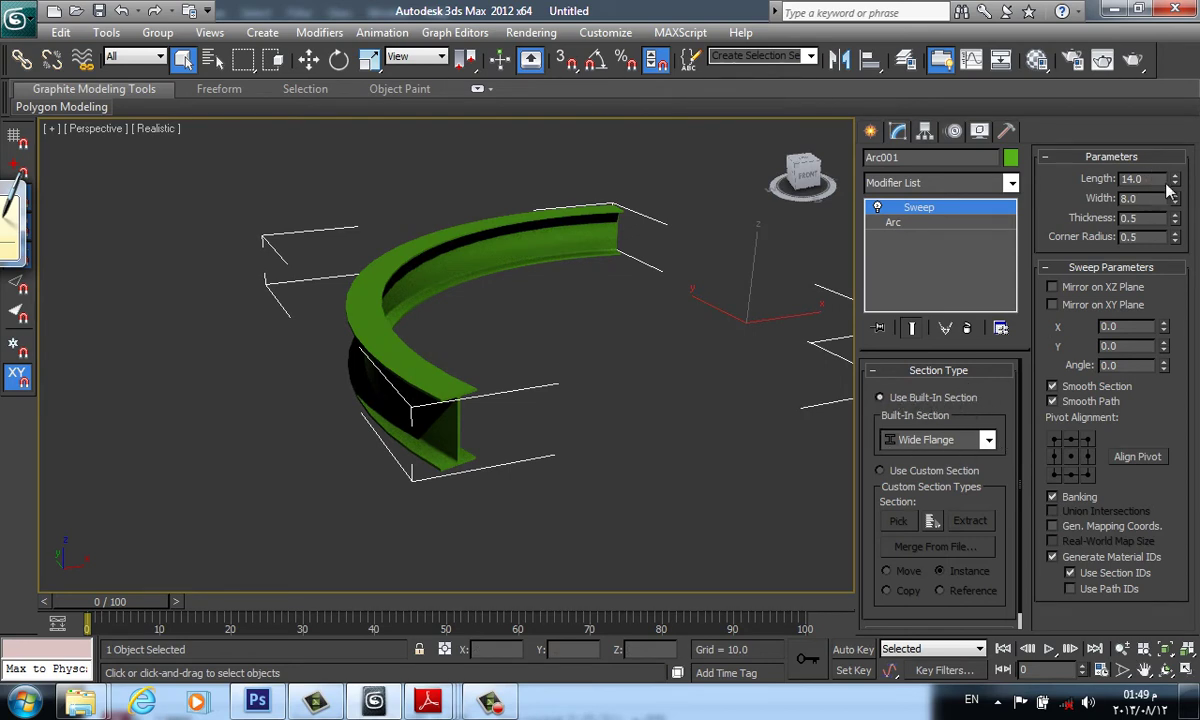
mouse_move(1175, 179)
mouse_down()
mouse_move(1165, 219)
mouse_move(1176, 241)
mouse_move(1170, 97)
mouse_up()
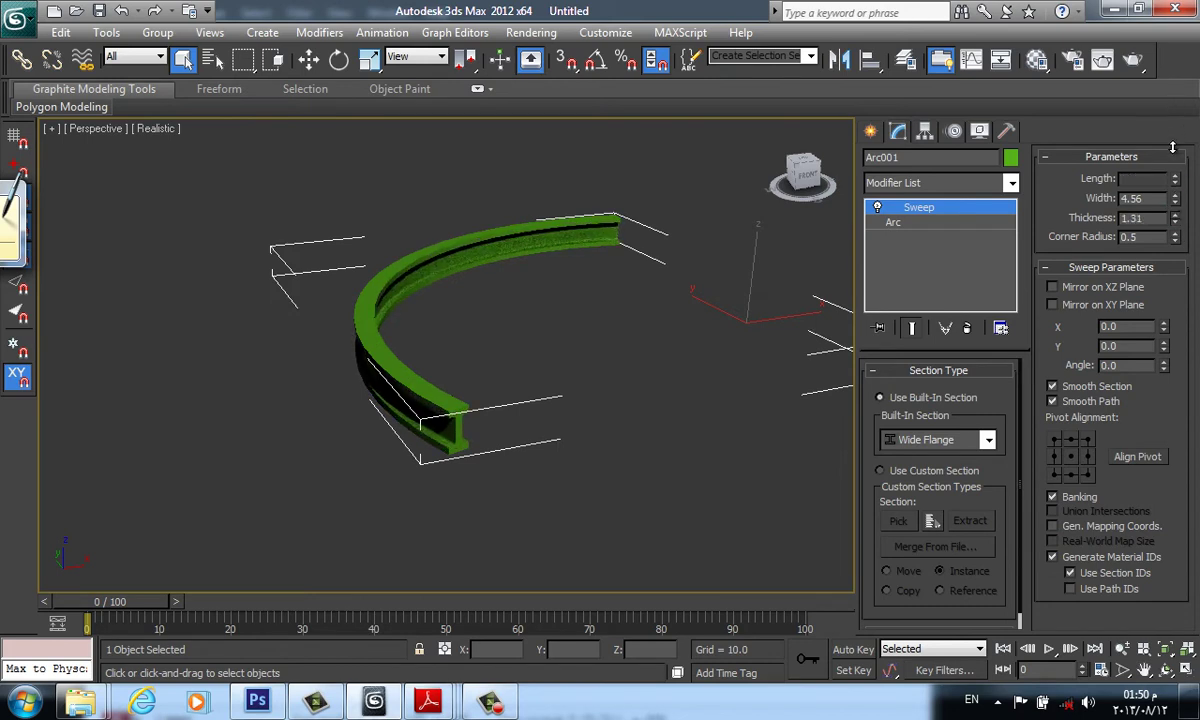
middle_drag(562, 388, 578, 413)
scroll(578, 413, down, 2)
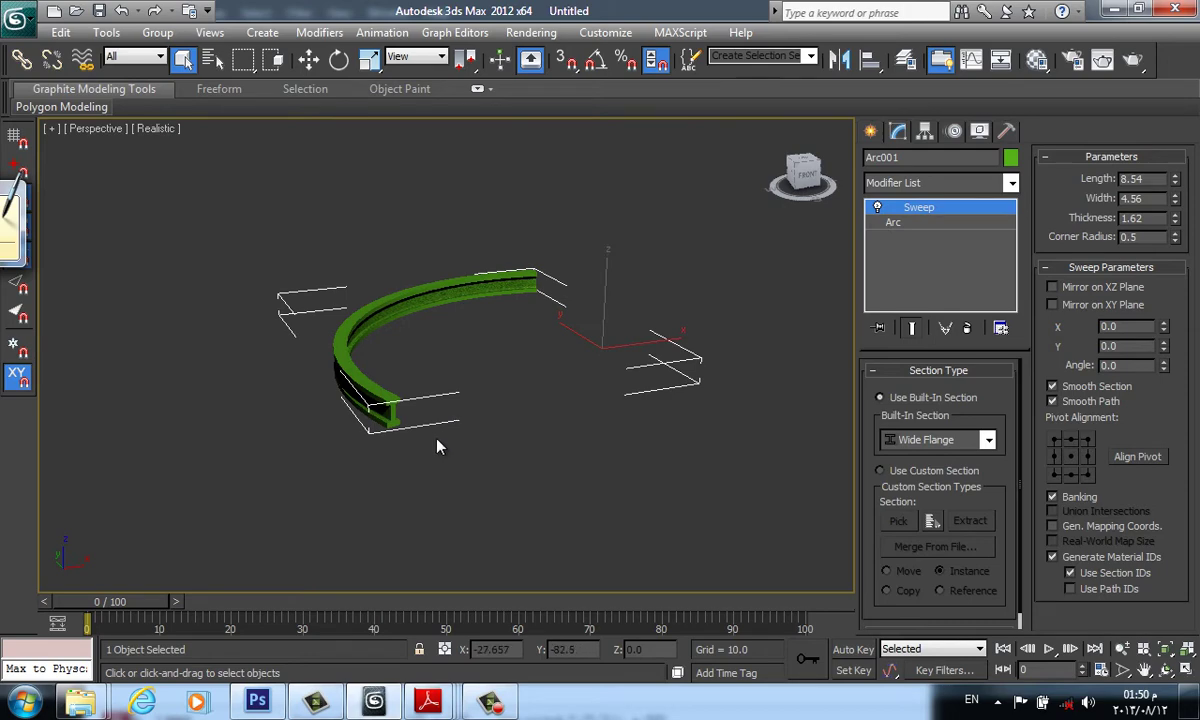
mouse_move(437, 447)
alt+middle_down()
mouse_move(378, 434)
mouse_move(475, 292)
mouse_move(468, 377)
mouse_move(471, 364)
mouse_move(495, 442)
alt+middle_up()
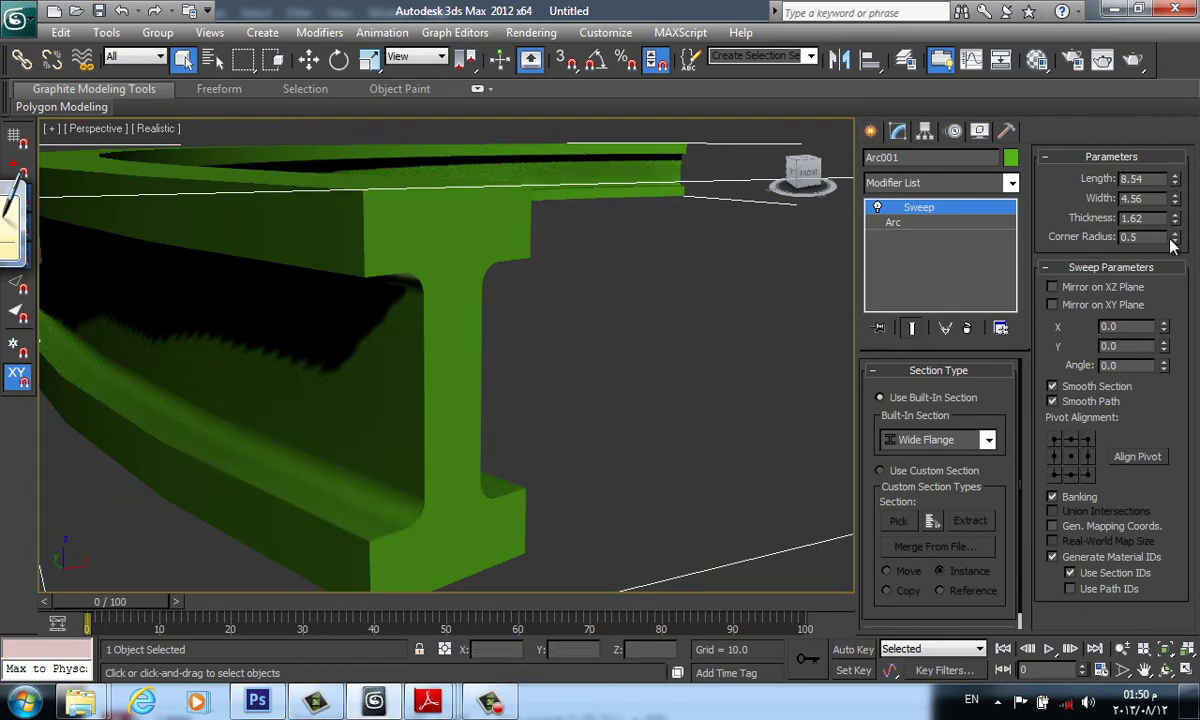
- Set the beam's corner radius, trying 0.11, 0 and 1.46 before settling on 0.31
drag(1175, 241, 1152, 254)
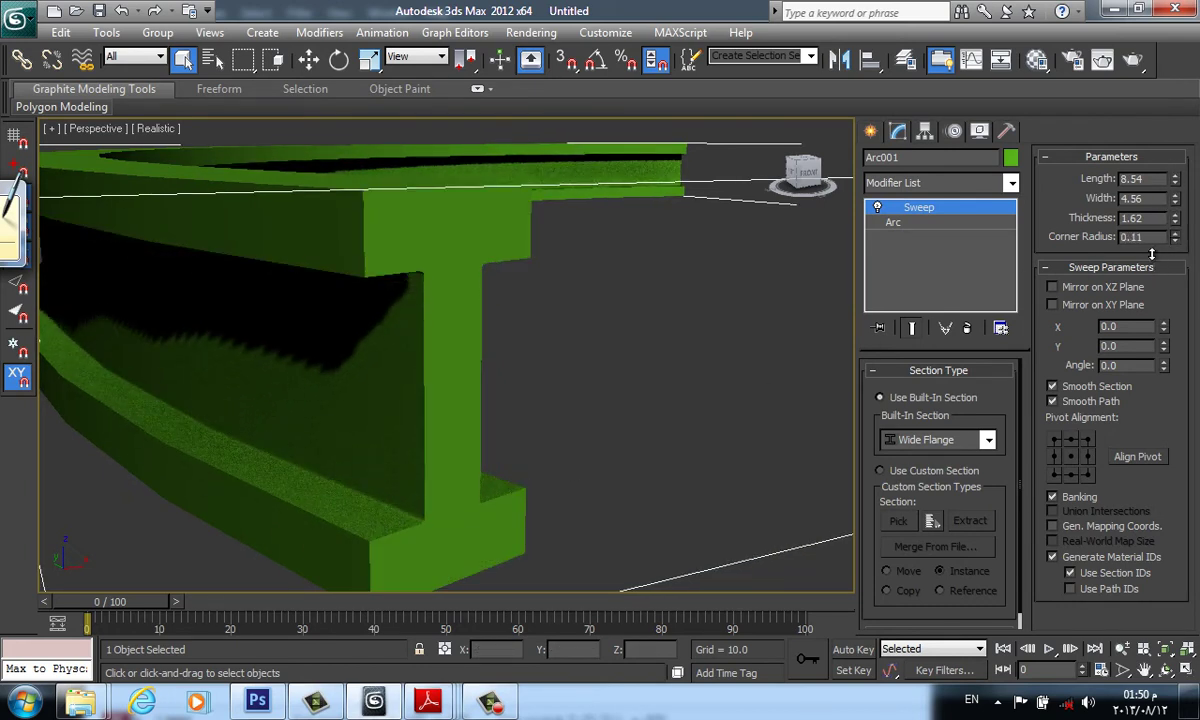
drag(1152, 254, 1152, 260)
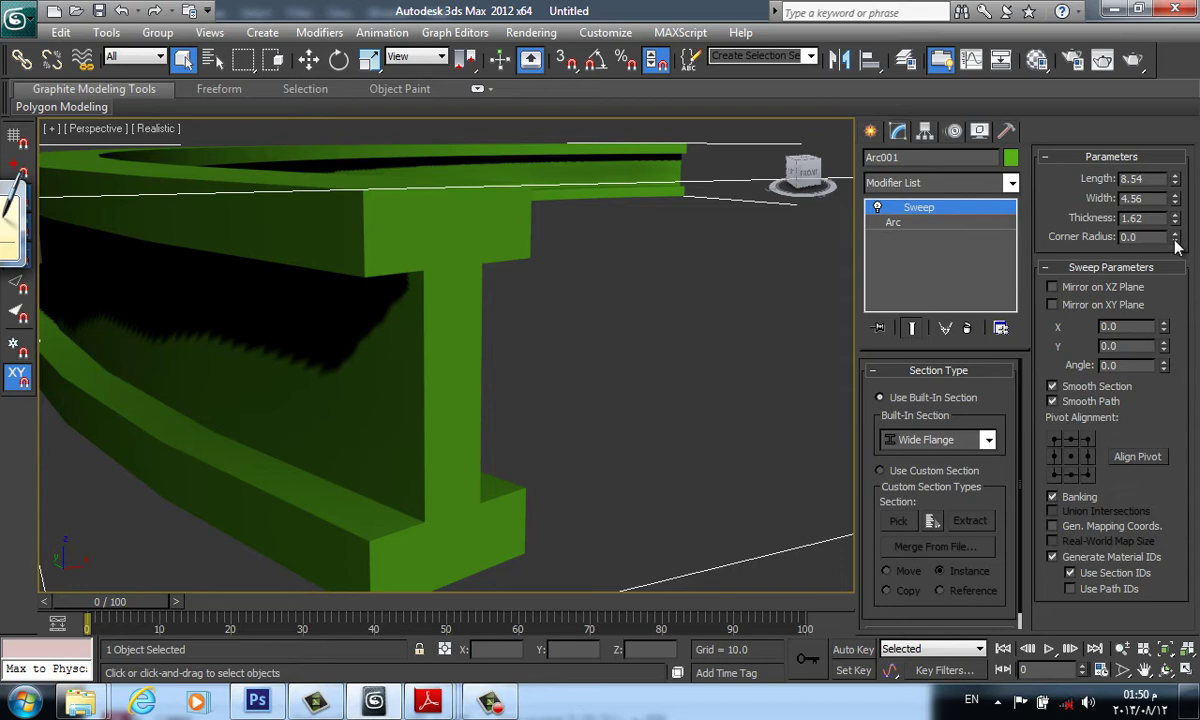
mouse_move(1176, 246)
mouse_down()
mouse_move(1152, 101)
mouse_move(1068, 196)
mouse_up()
mouse_move(640, 356)
alt+middle_down()
mouse_move(660, 381)
mouse_move(562, 348)
alt+middle_up()
- Draw a star shape, Star001, beside the swept beam
click(870, 131)
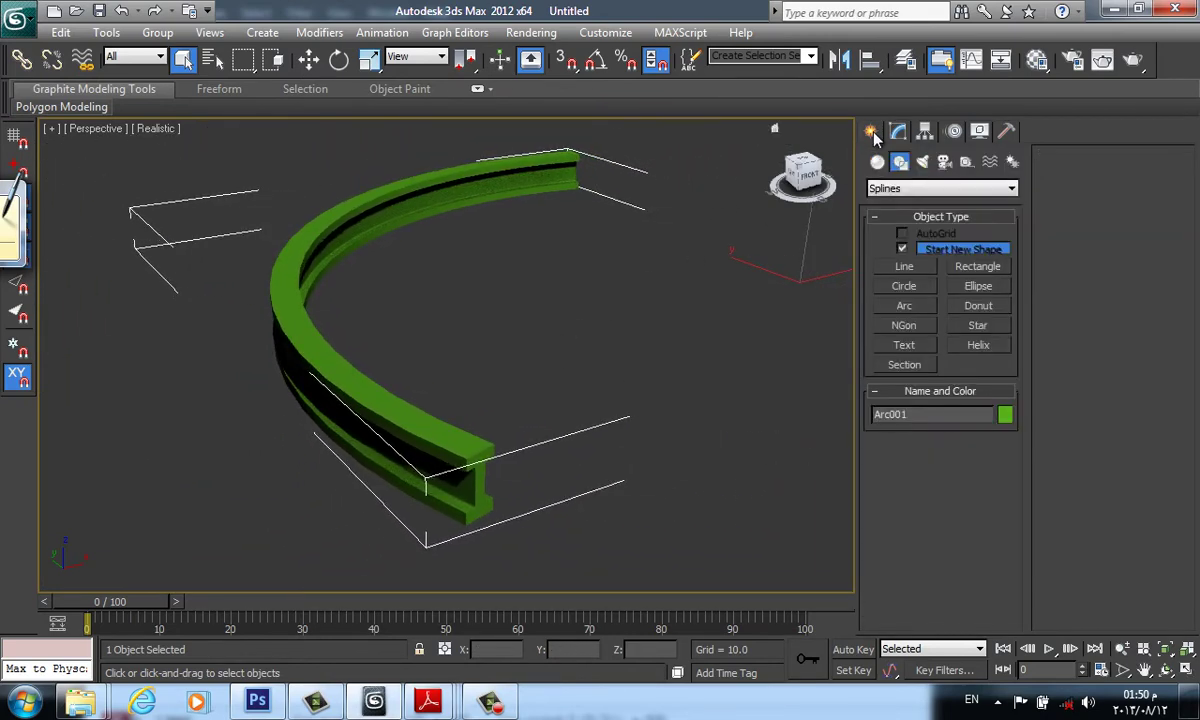
click(975, 325)
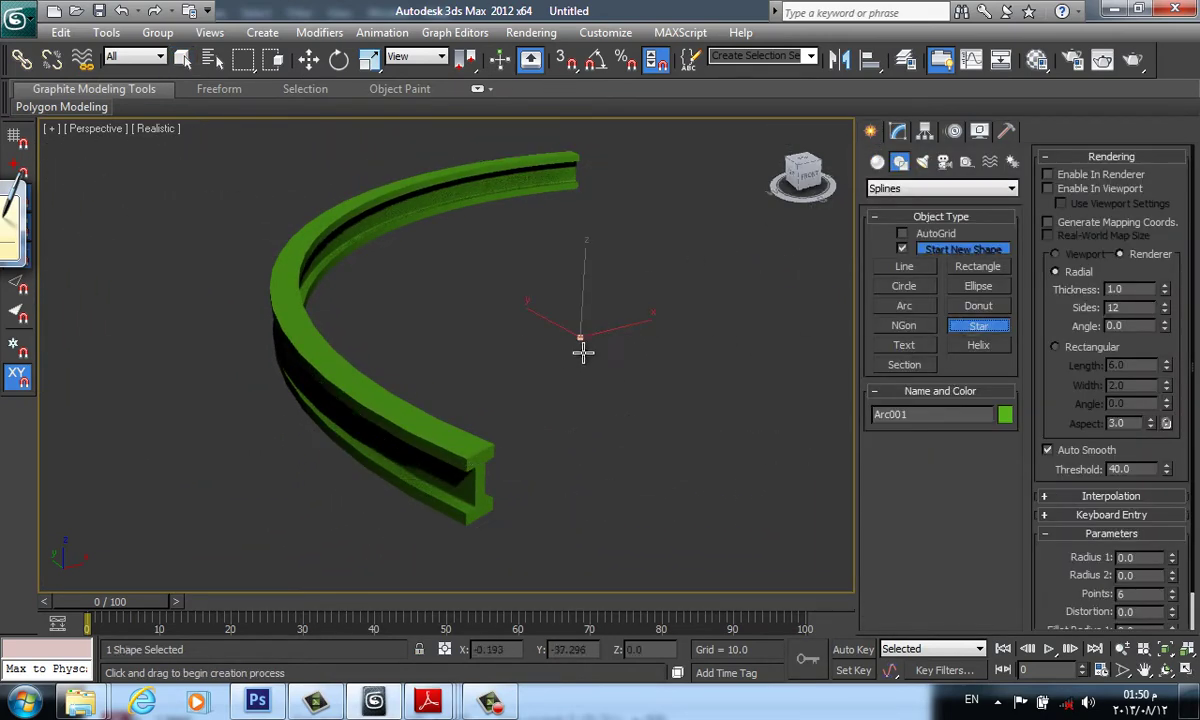
drag(583, 352, 630, 335)
click(555, 333)
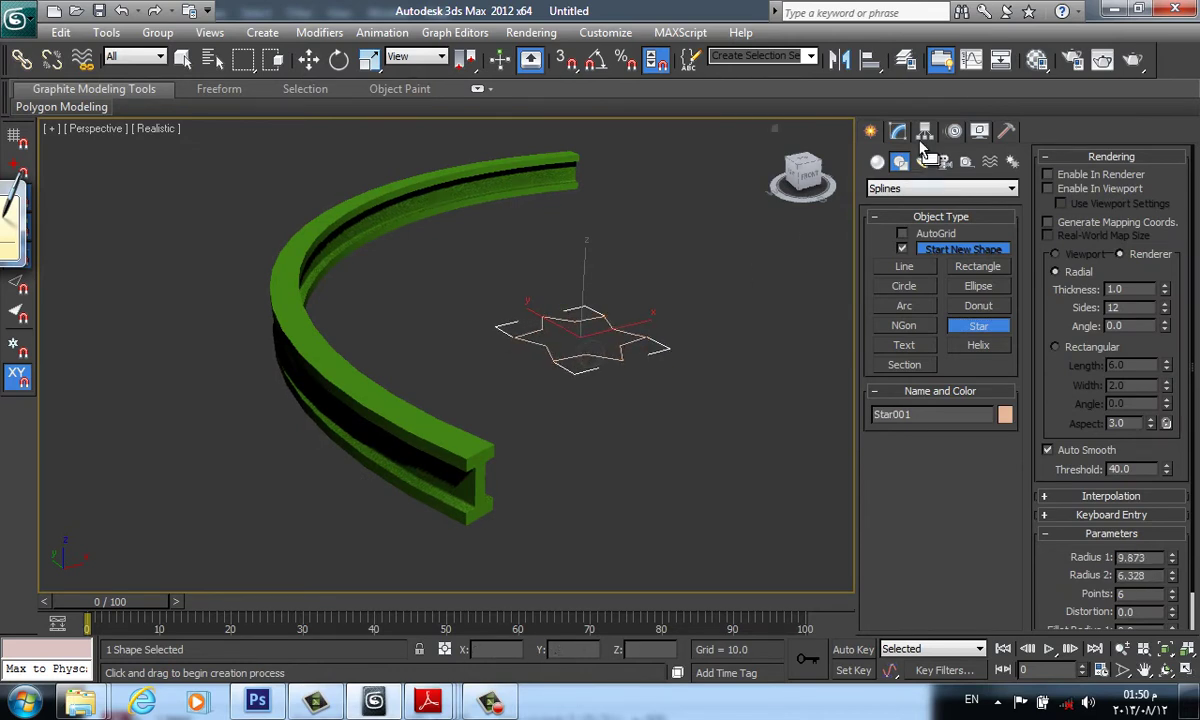
- Give Star001 8 points and a 3.23 fillet radius
click(899, 133)
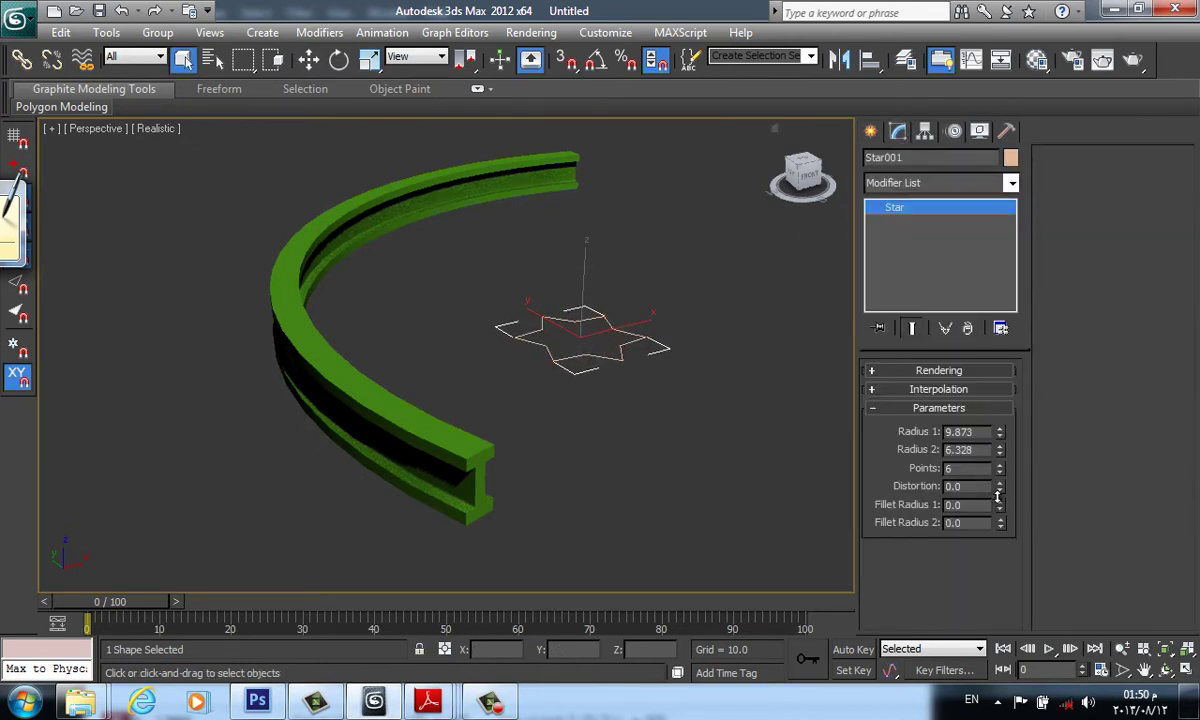
drag(999, 504, 999, 470)
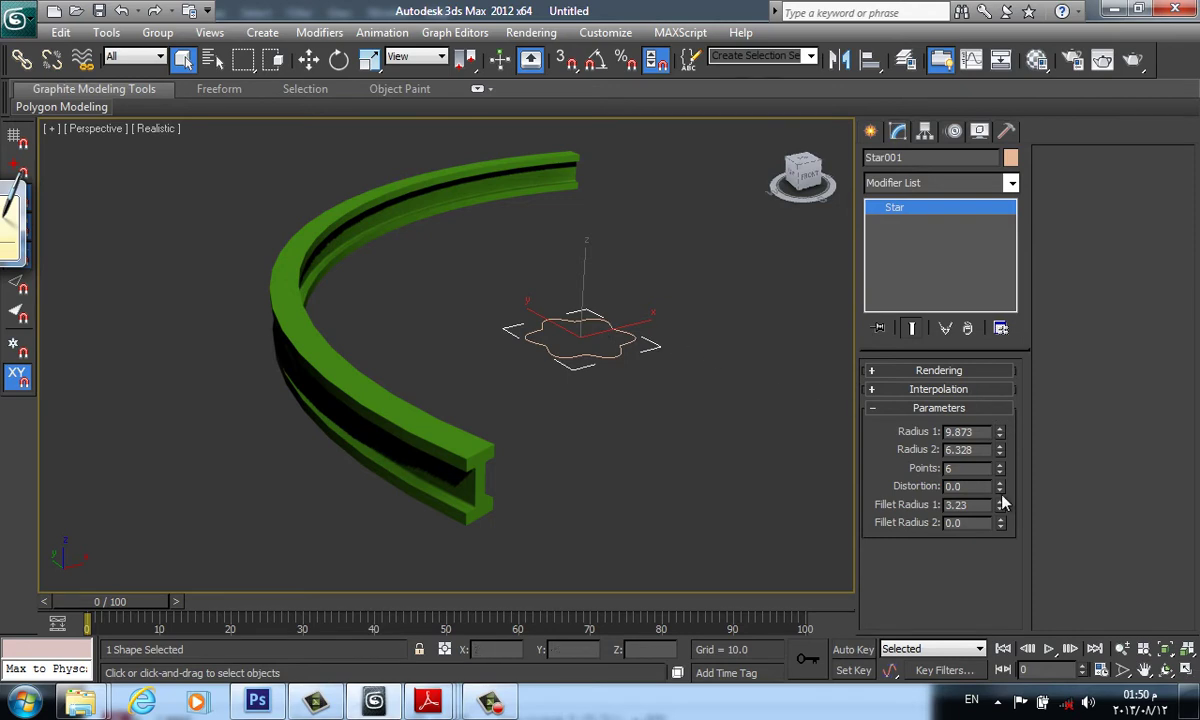
click(999, 464)
click(999, 464)
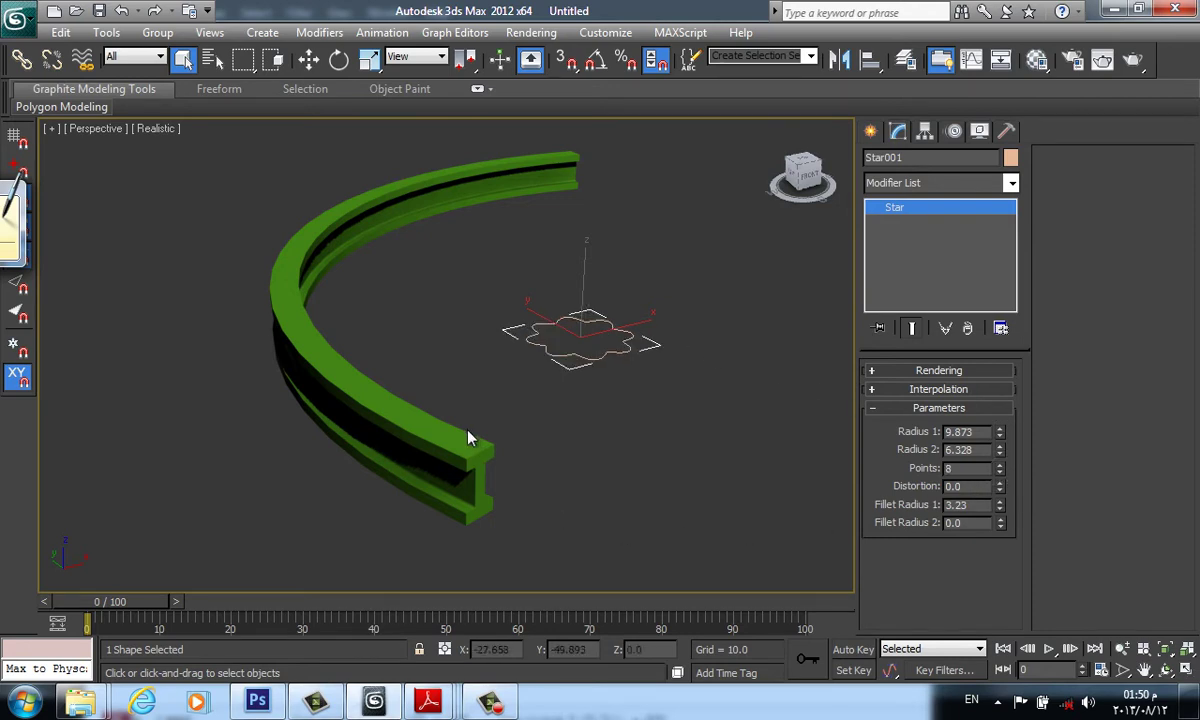
click(438, 447)
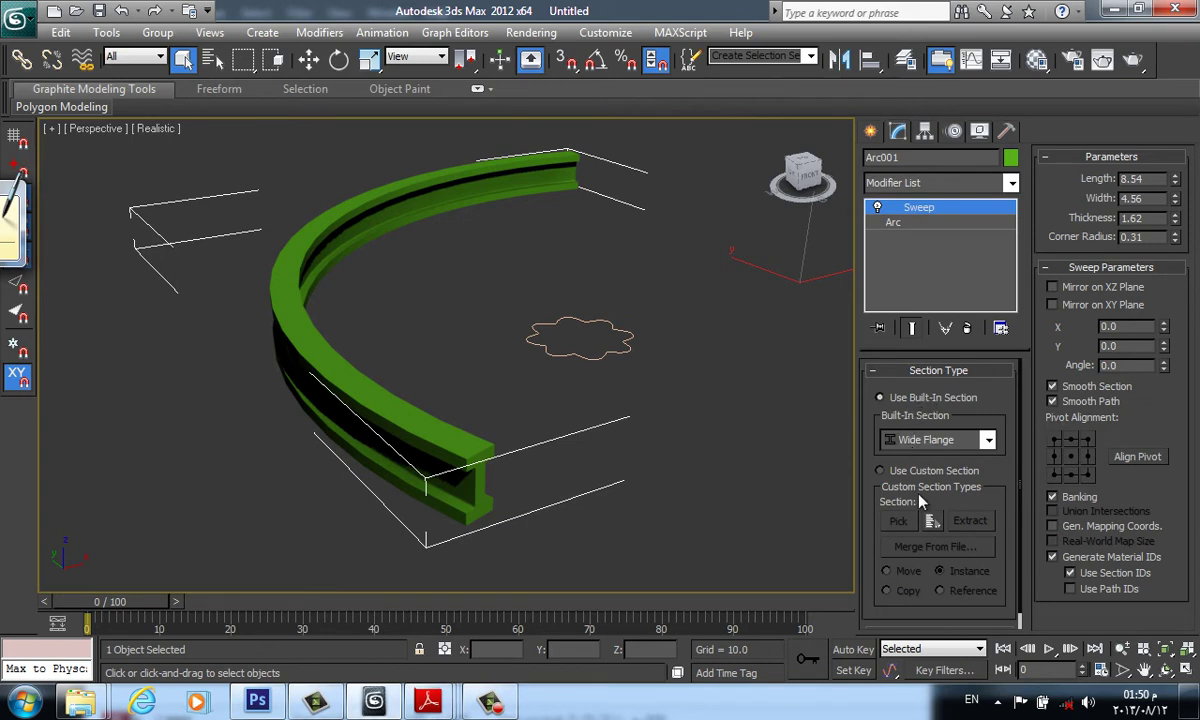
- Use Star001 as the sweep's custom section, inspect the fluted tube, and select all objects
click(930, 476)
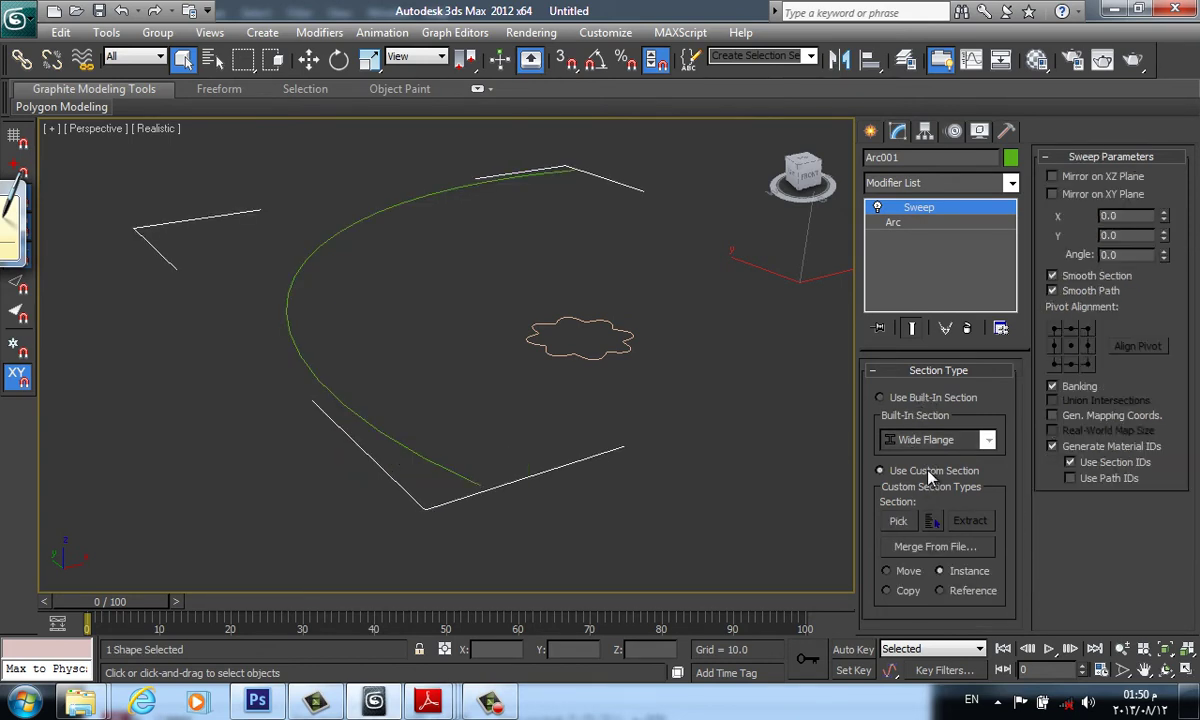
click(899, 522)
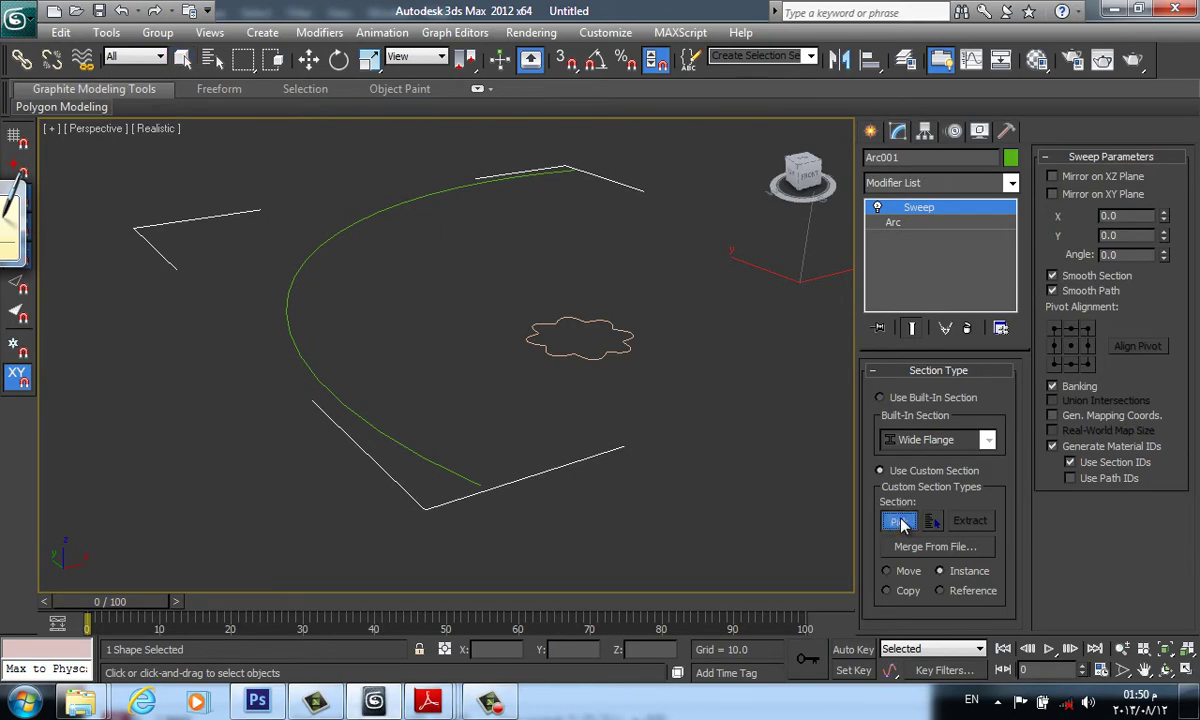
click(628, 343)
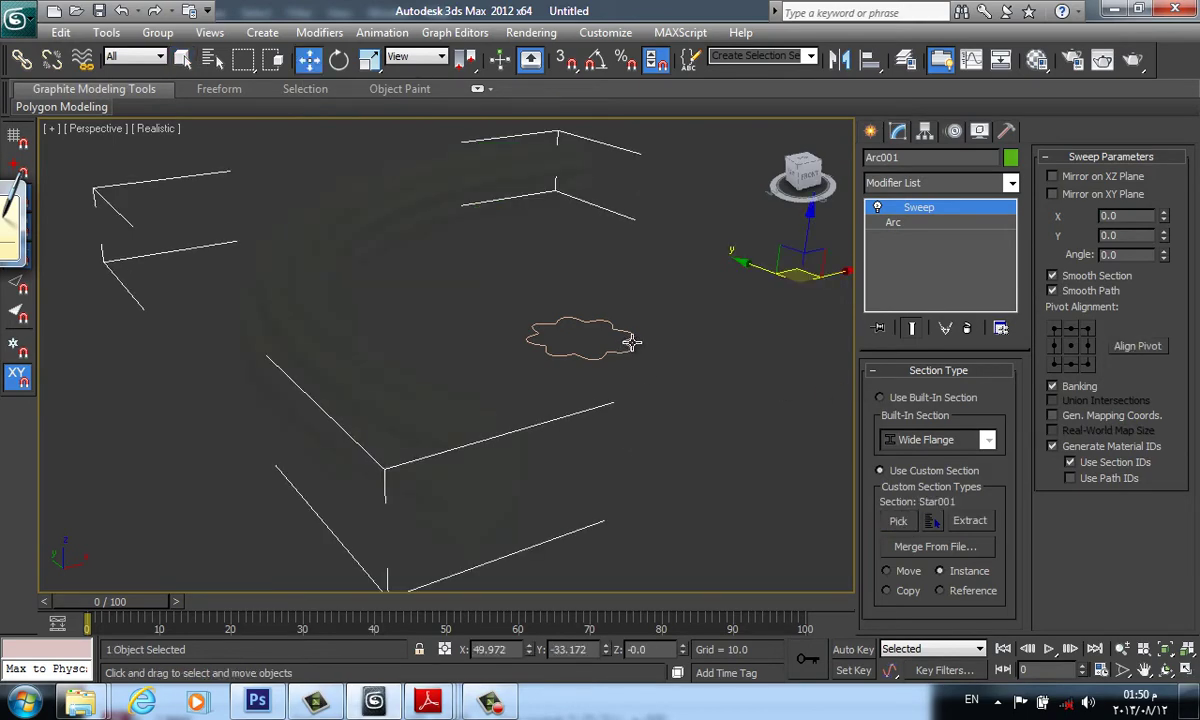
mouse_move(710, 509)
alt+middle_down()
mouse_move(758, 485)
mouse_move(758, 434)
mouse_move(753, 516)
mouse_move(745, 459)
mouse_move(712, 532)
alt+middle_up()
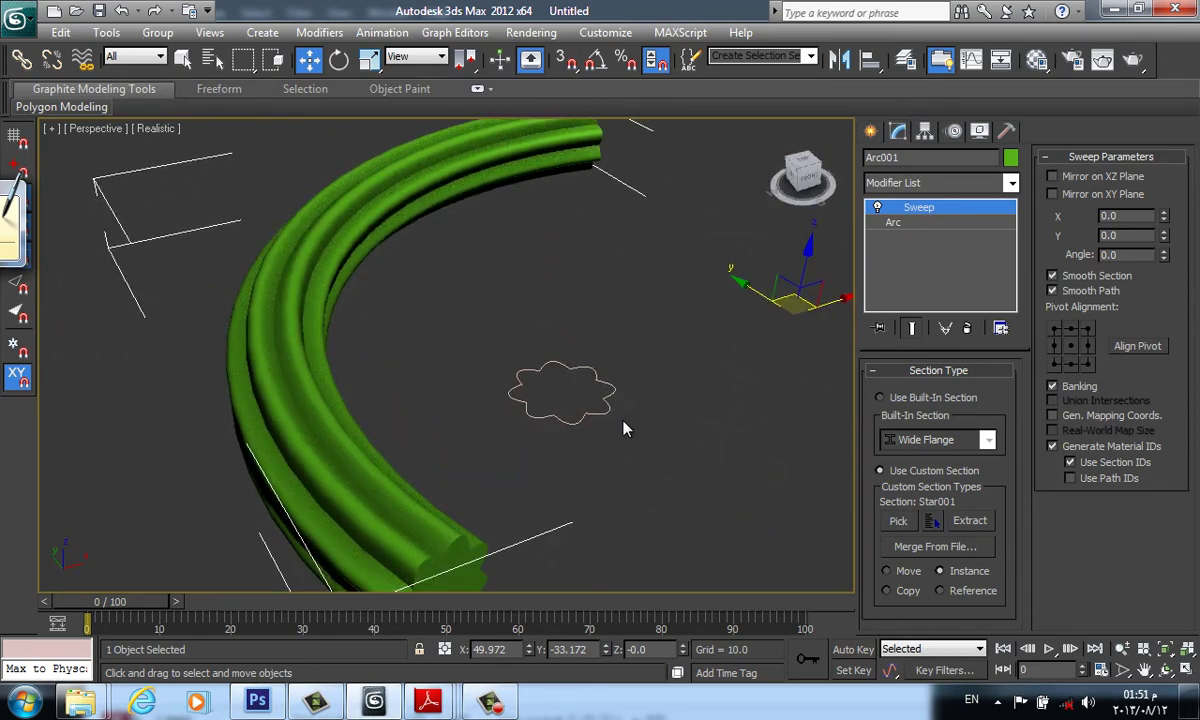
mouse_move(641, 434)
alt+middle_down()
mouse_move(595, 394)
mouse_move(595, 434)
mouse_move(562, 397)
alt+middle_up()
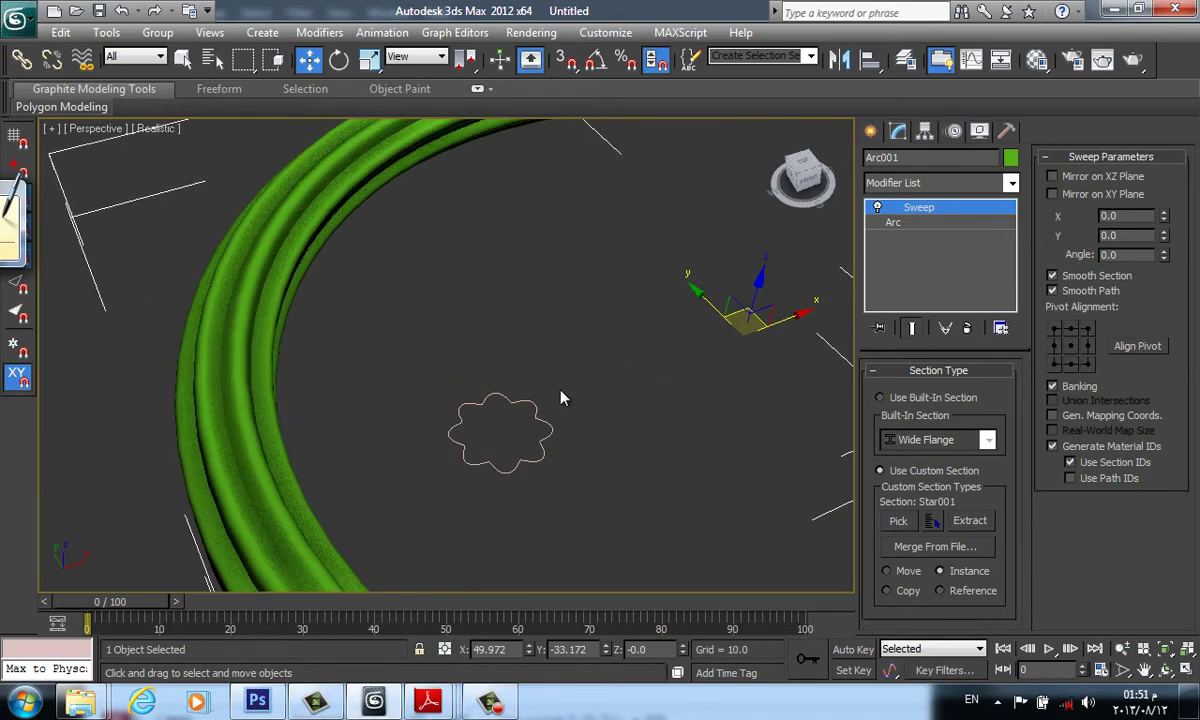
middle_drag(509, 429, 517, 447)
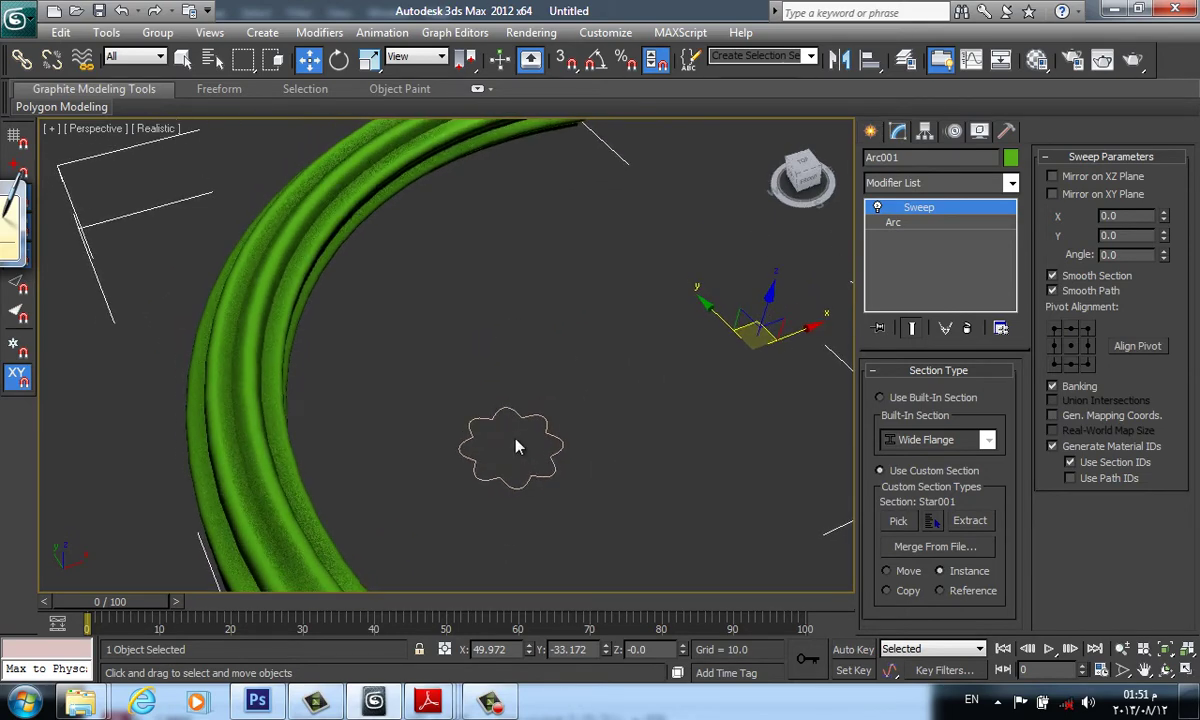
mouse_move(632, 477)
middle_down()
mouse_move(546, 387)
mouse_move(571, 375)
mouse_move(565, 514)
middle_up()
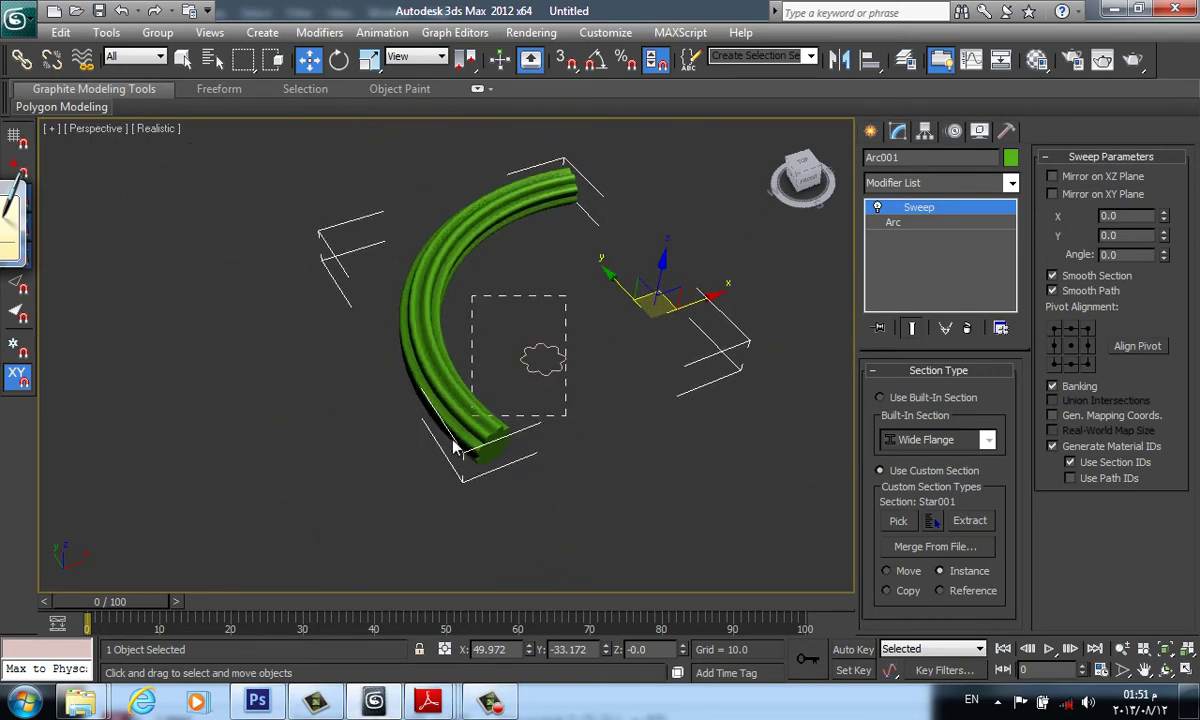
key(ctrl+a)
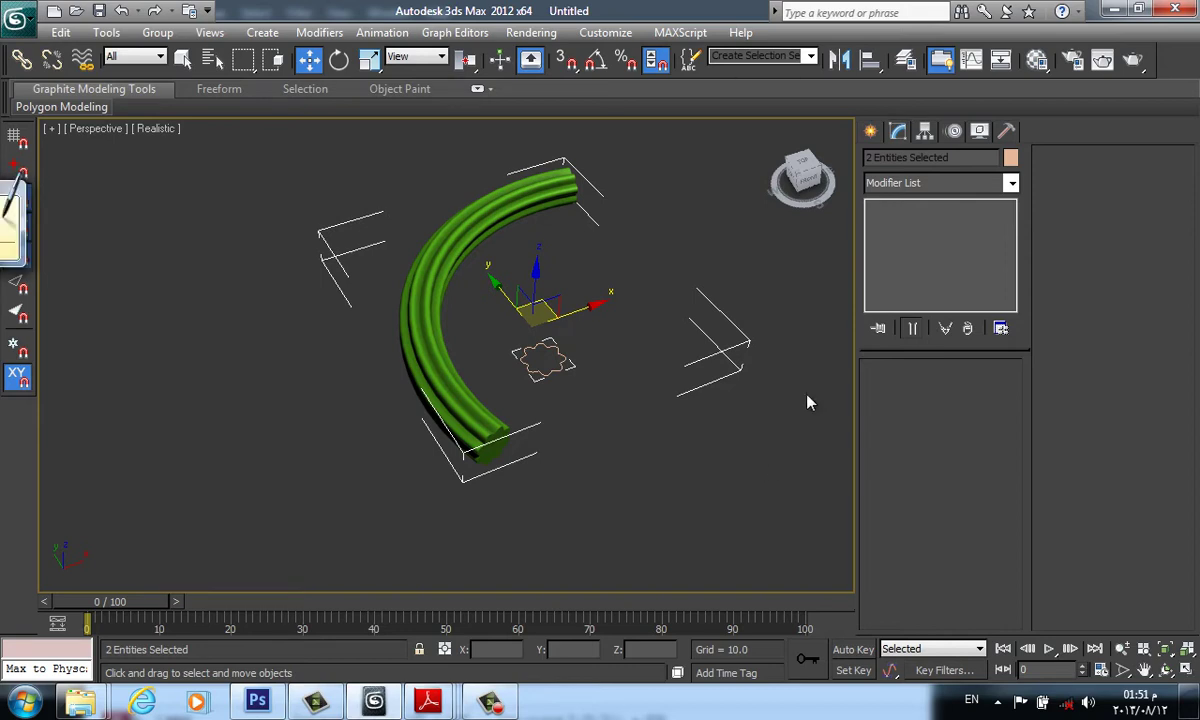
- Delete the tube and Star001, leaving an empty scene in Front view with Line creation active
key(Delete)
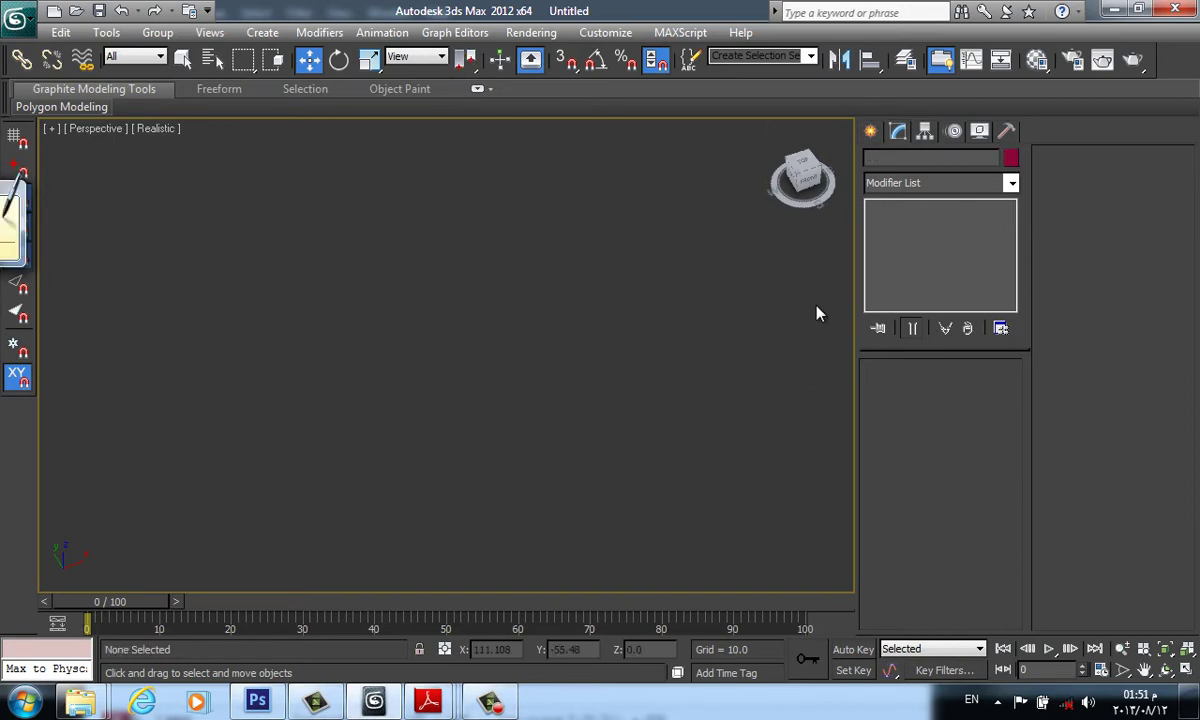
key(g)
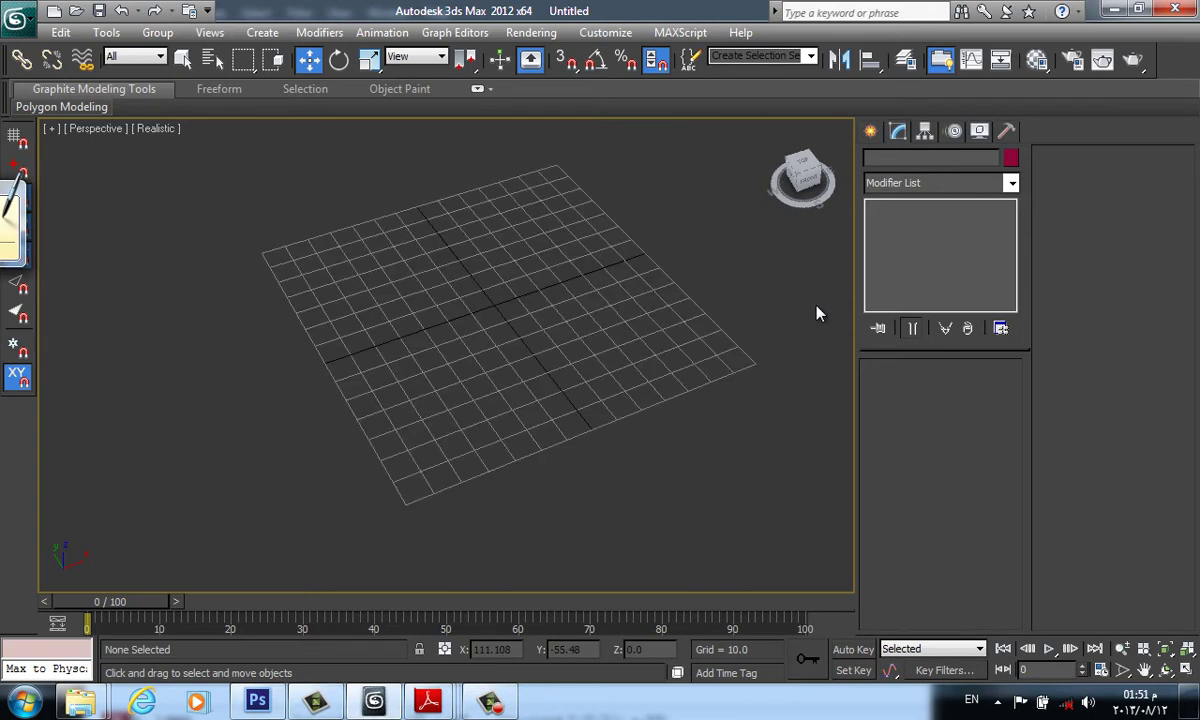
key(g)
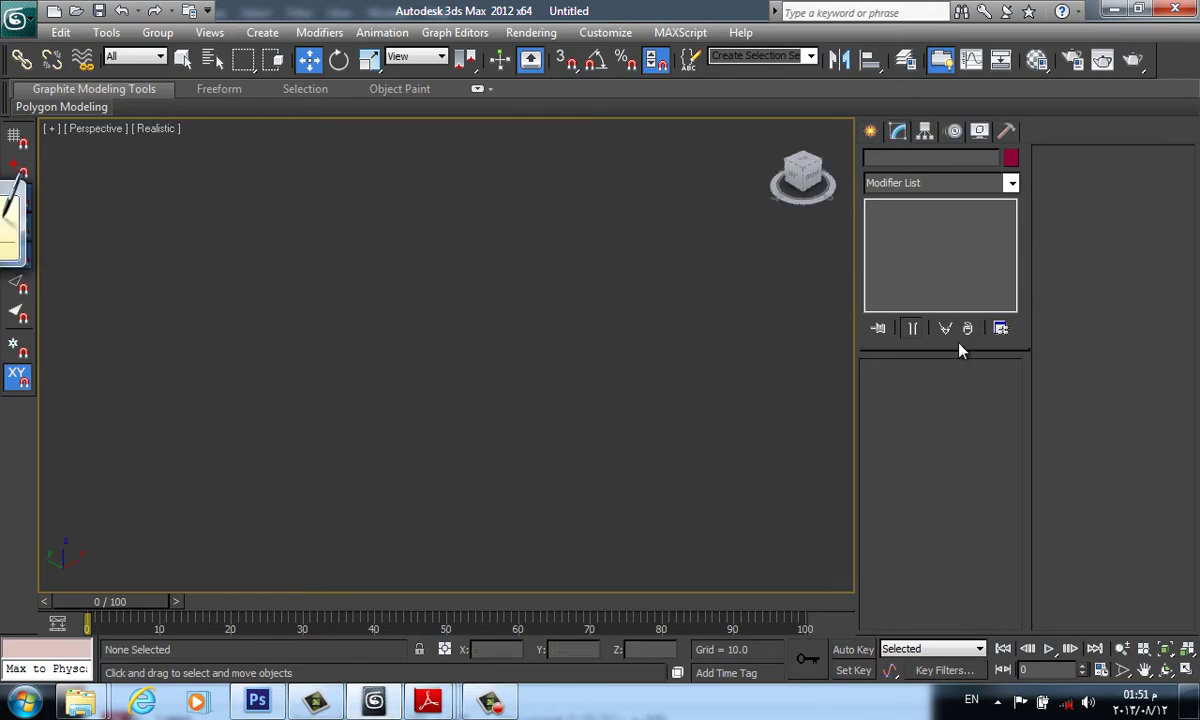
click(870, 131)
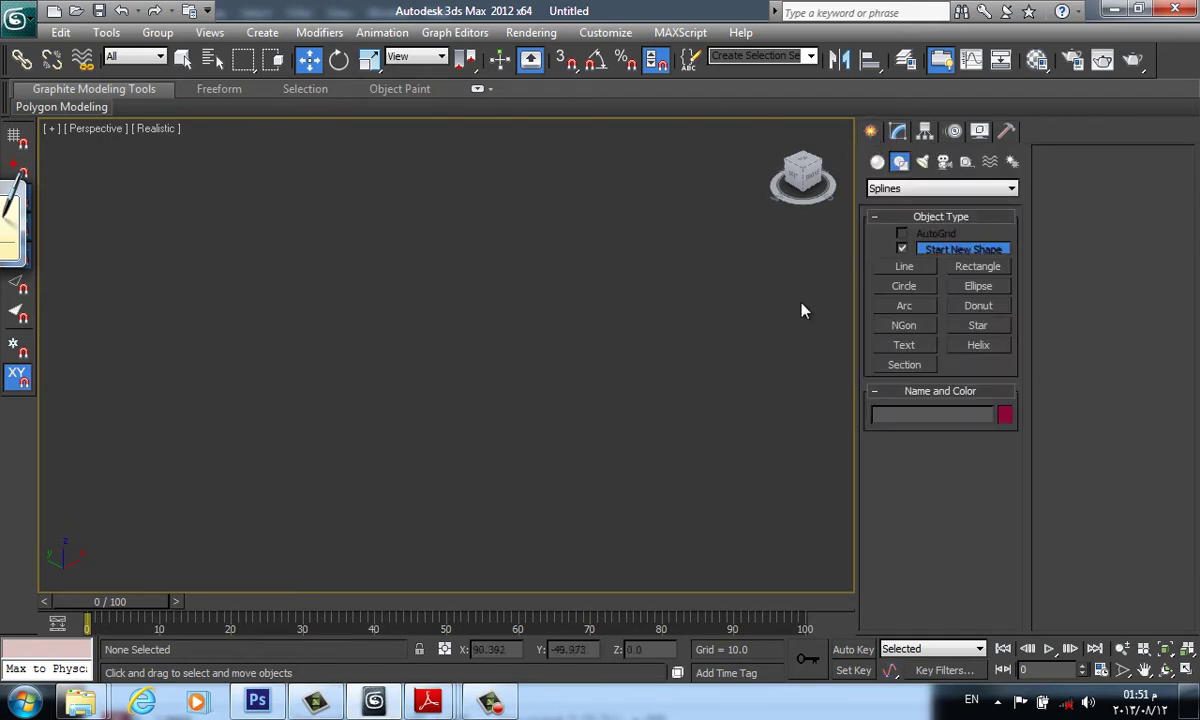
key(f)
click(904, 266)
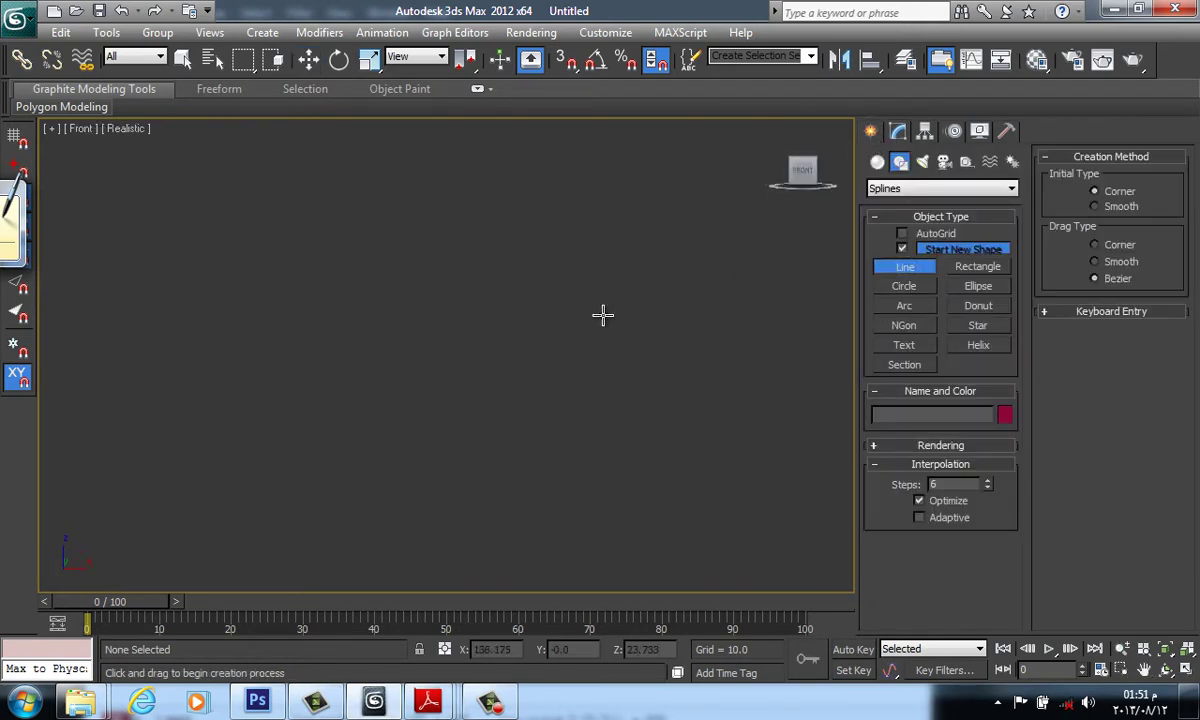
- Draw a test line, delete it, and show the grid in the Front view
click(526, 300)
click(640, 335)
right_click(645, 338)
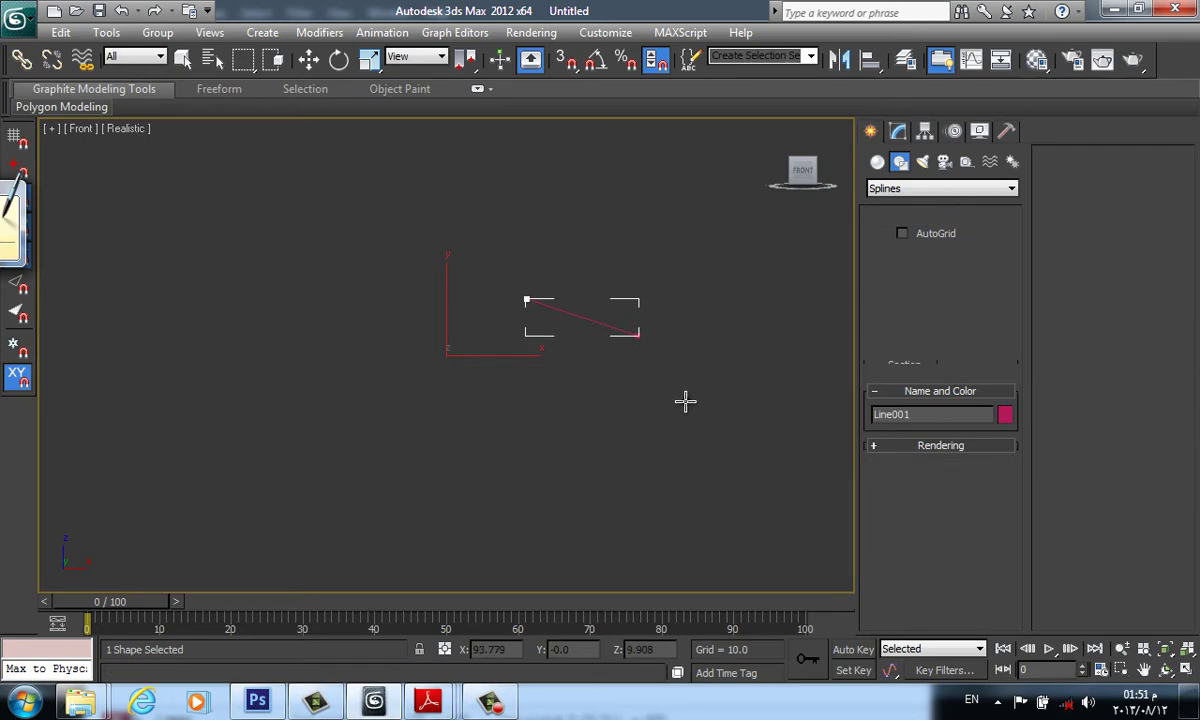
key(Delete)
key(g)
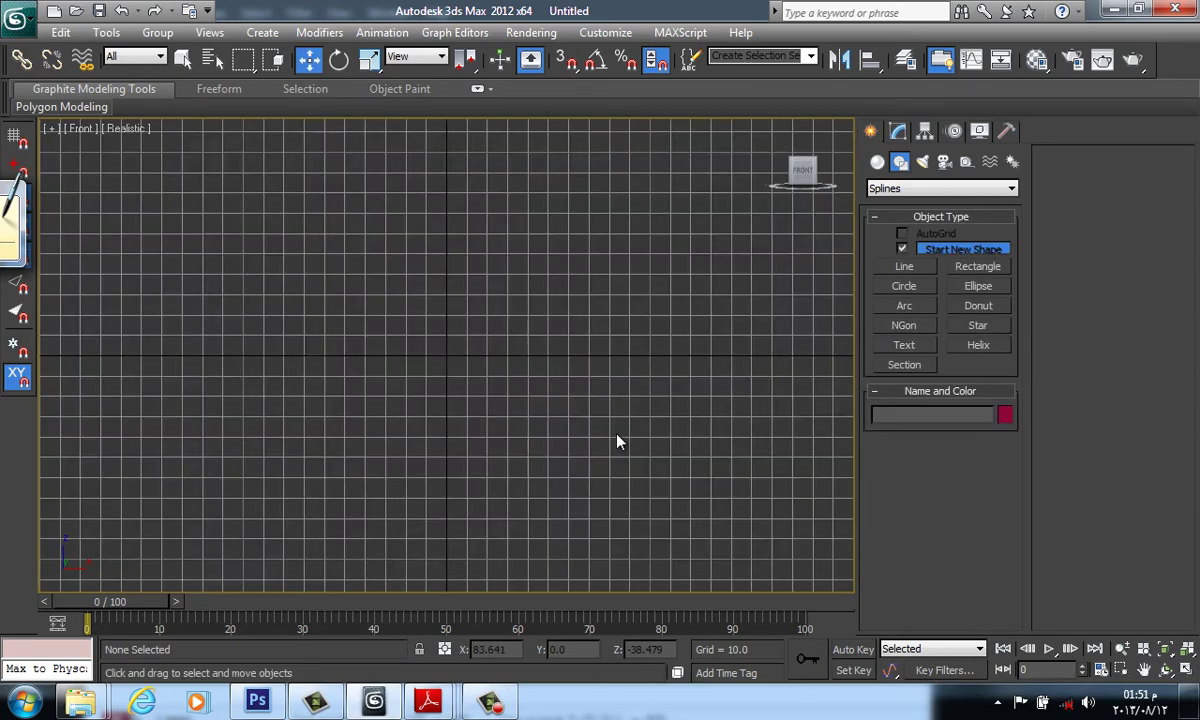
mouse_move(619, 439)
middle_down()
mouse_move(531, 362)
mouse_move(565, 466)
mouse_move(541, 505)
middle_up()
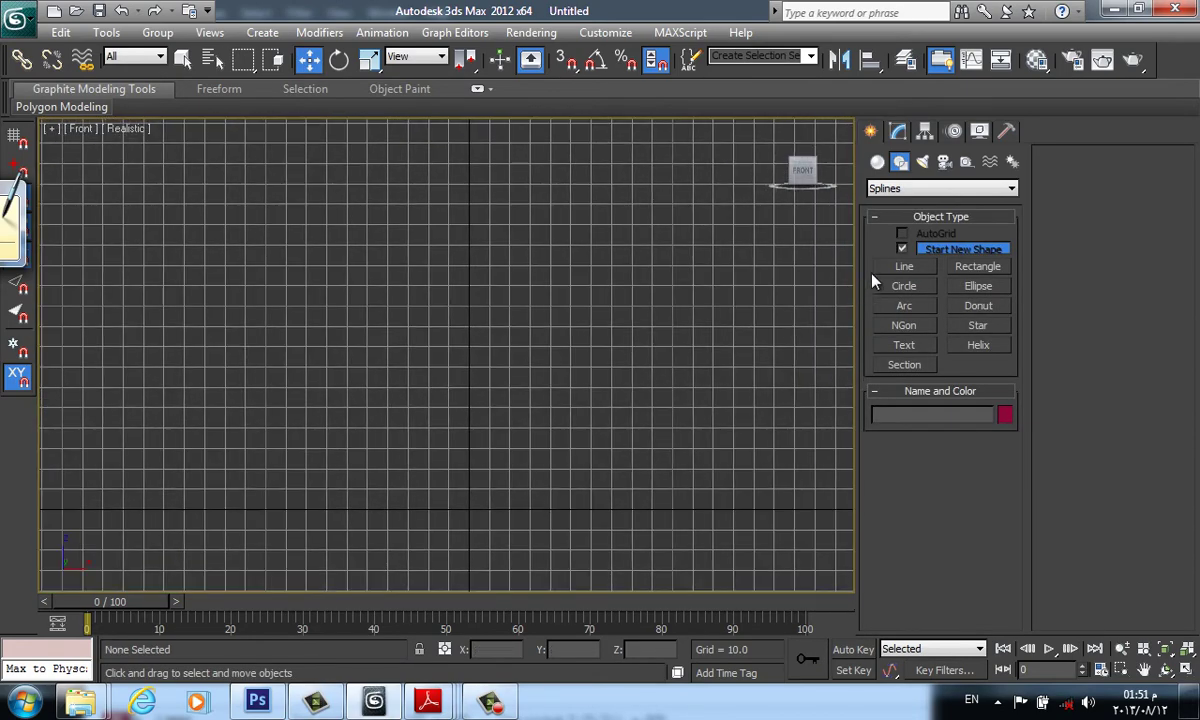
- Draw a five-vertex zigzag line, Line001, and show its Modify settings with the grid hidden
click(904, 267)
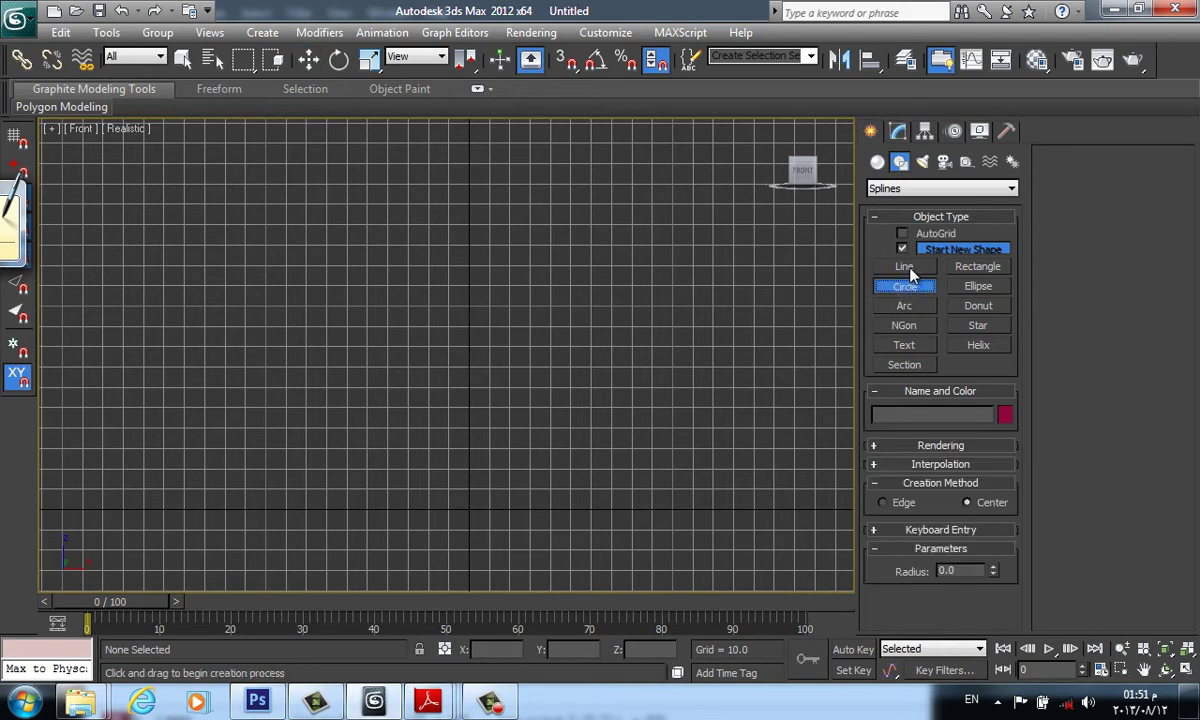
click(495, 453)
click(467, 335)
click(593, 293)
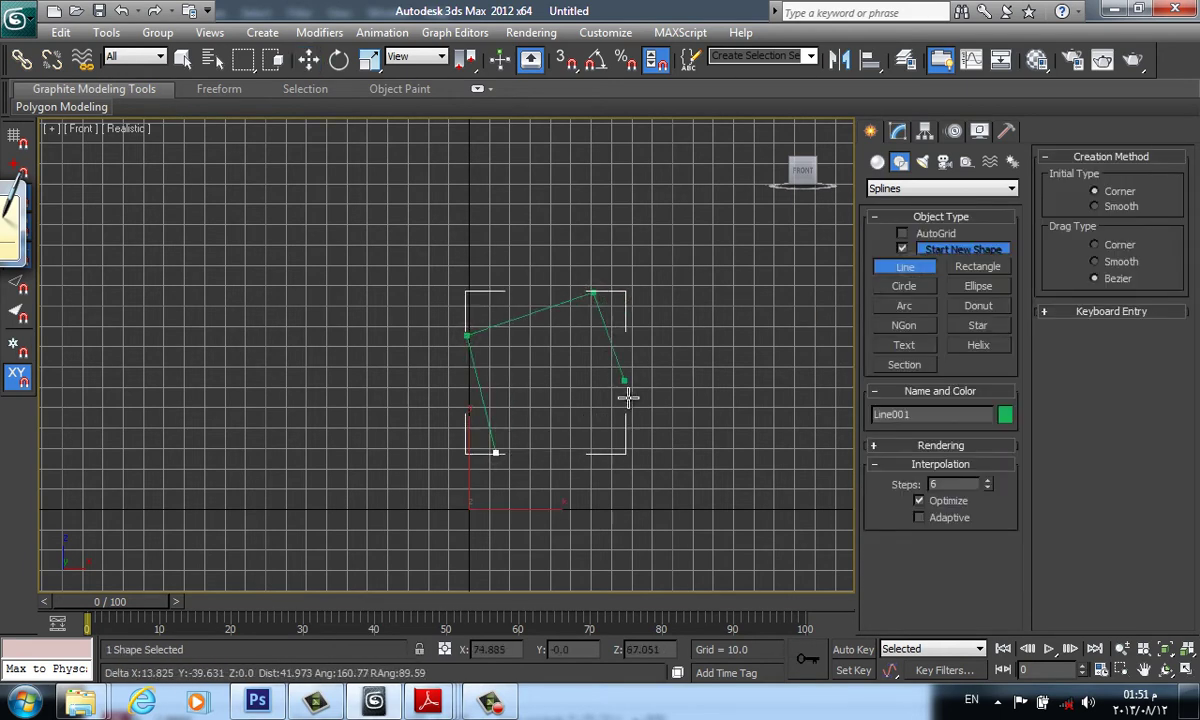
click(633, 416)
click(734, 250)
right_click(830, 150)
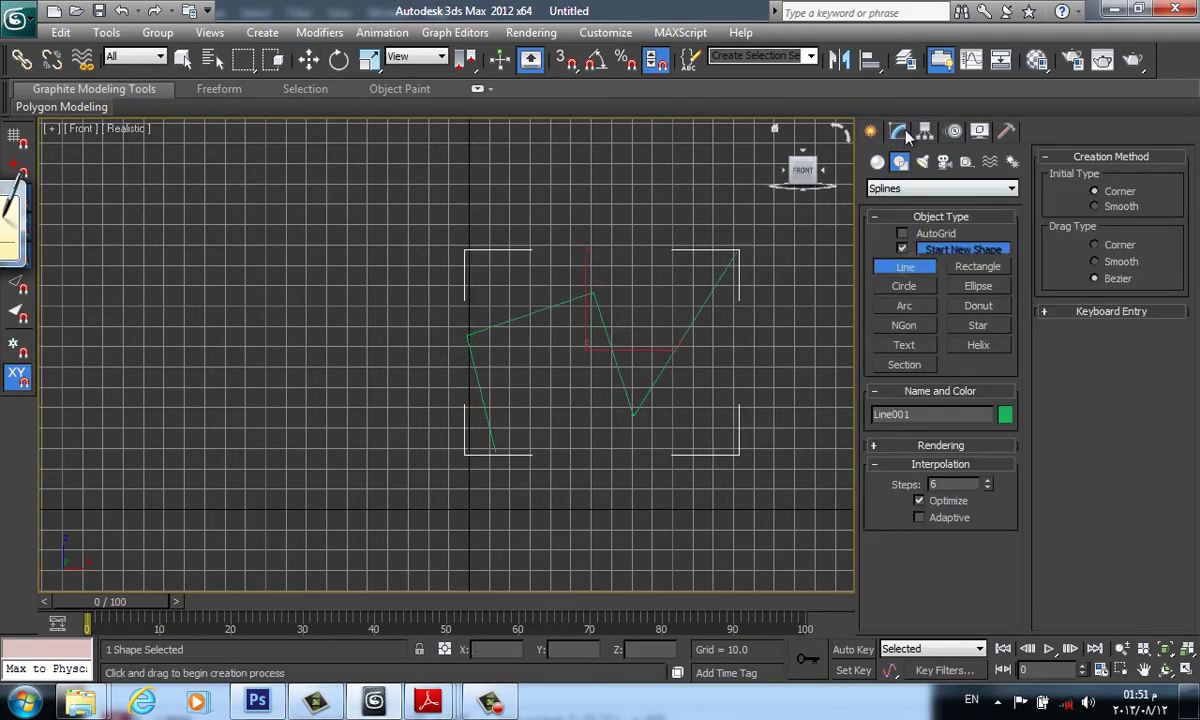
click(898, 131)
key(g)
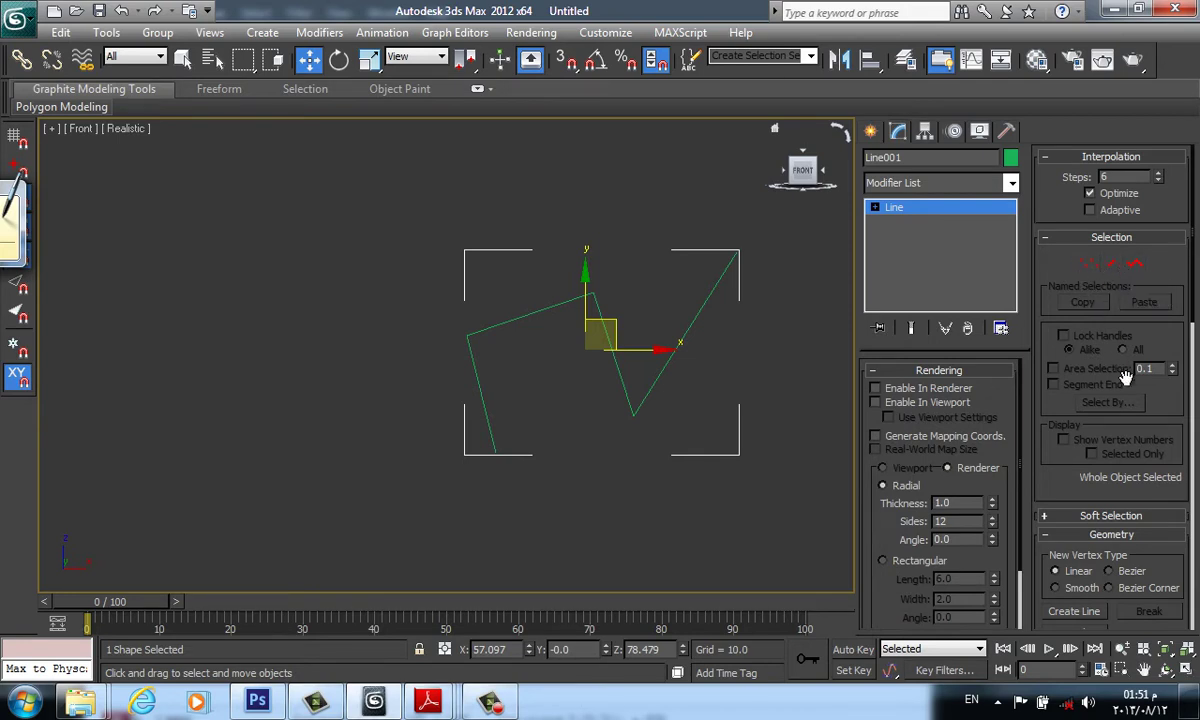
- Switch Line001 to Vertex sub-object level to expose its five zigzag vertices
drag(1125, 375, 1145, 255)
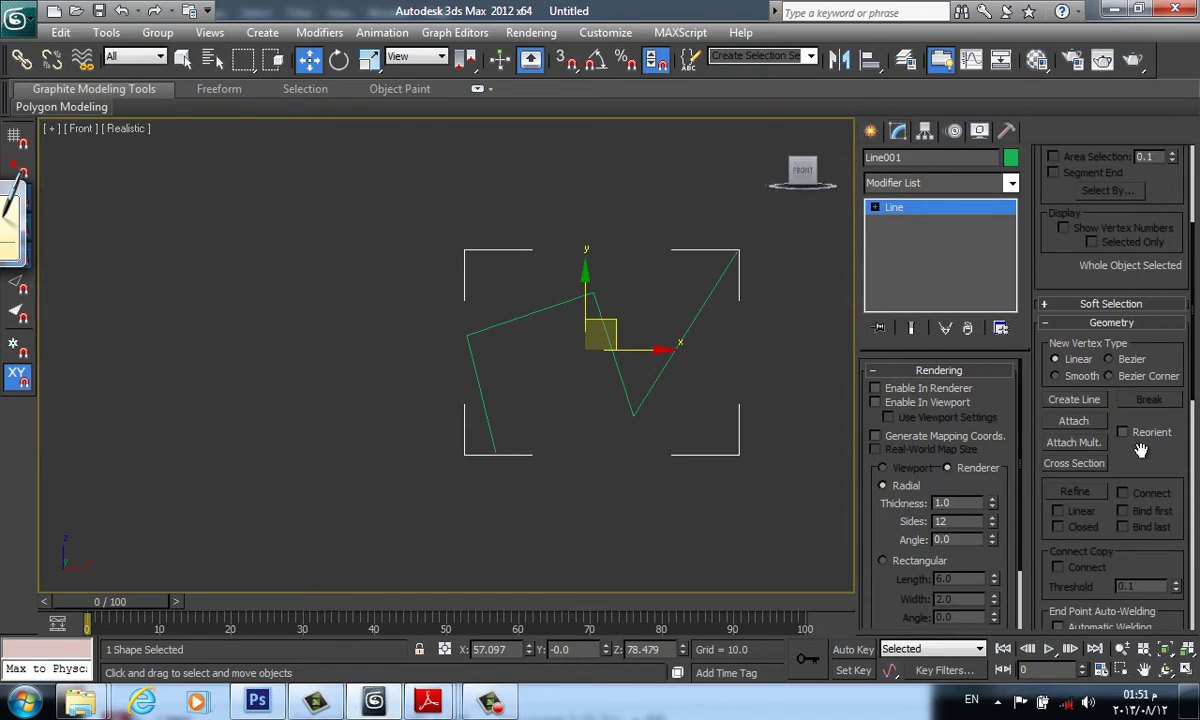
drag(1141, 471, 1149, 260)
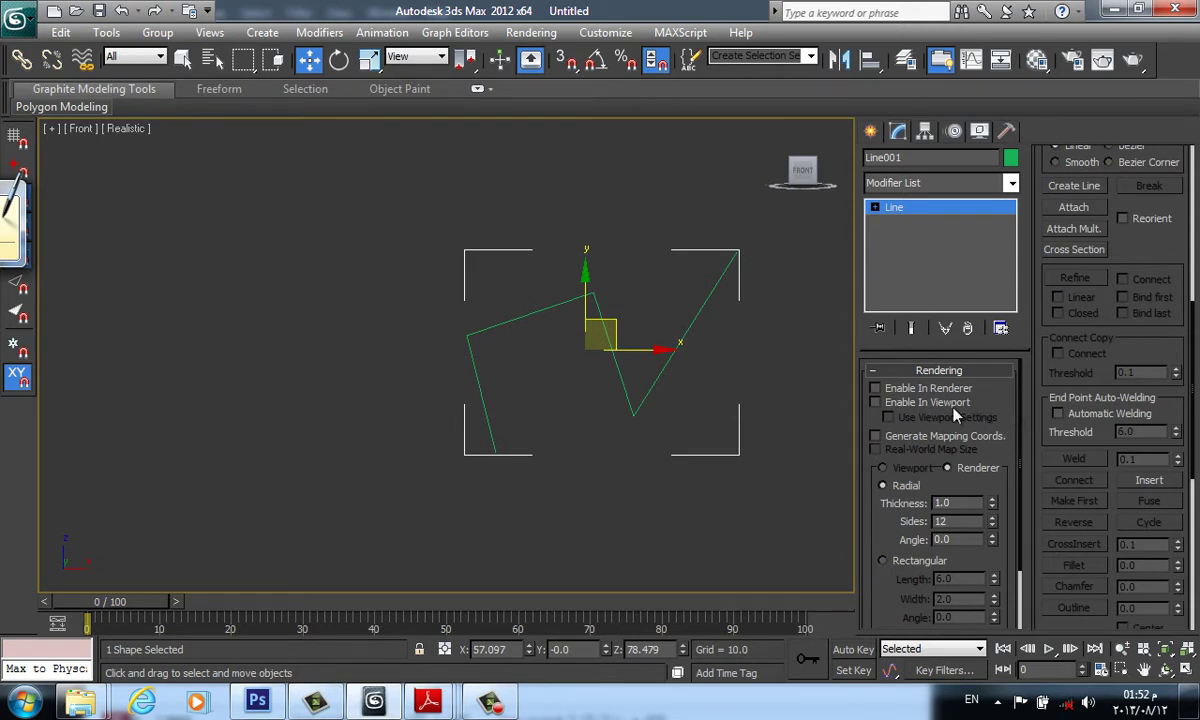
middle_drag(640, 372, 602, 380)
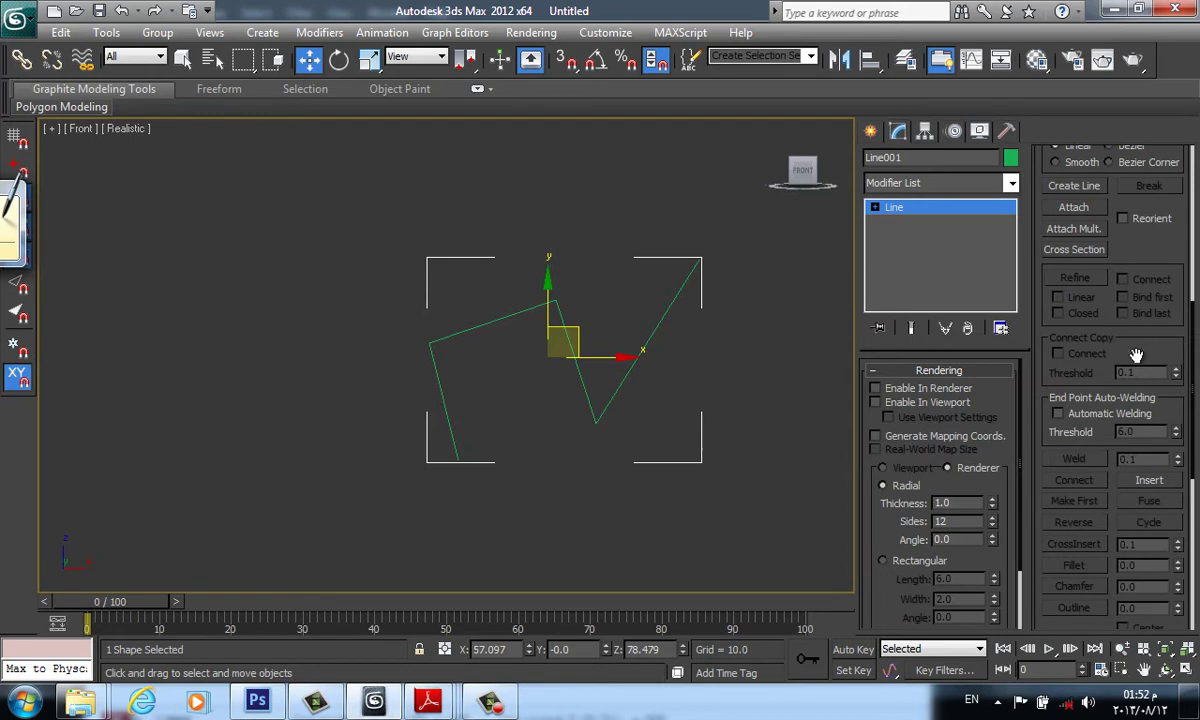
drag(1100, 362, 1135, 425)
scroll(1135, 424, up, 5)
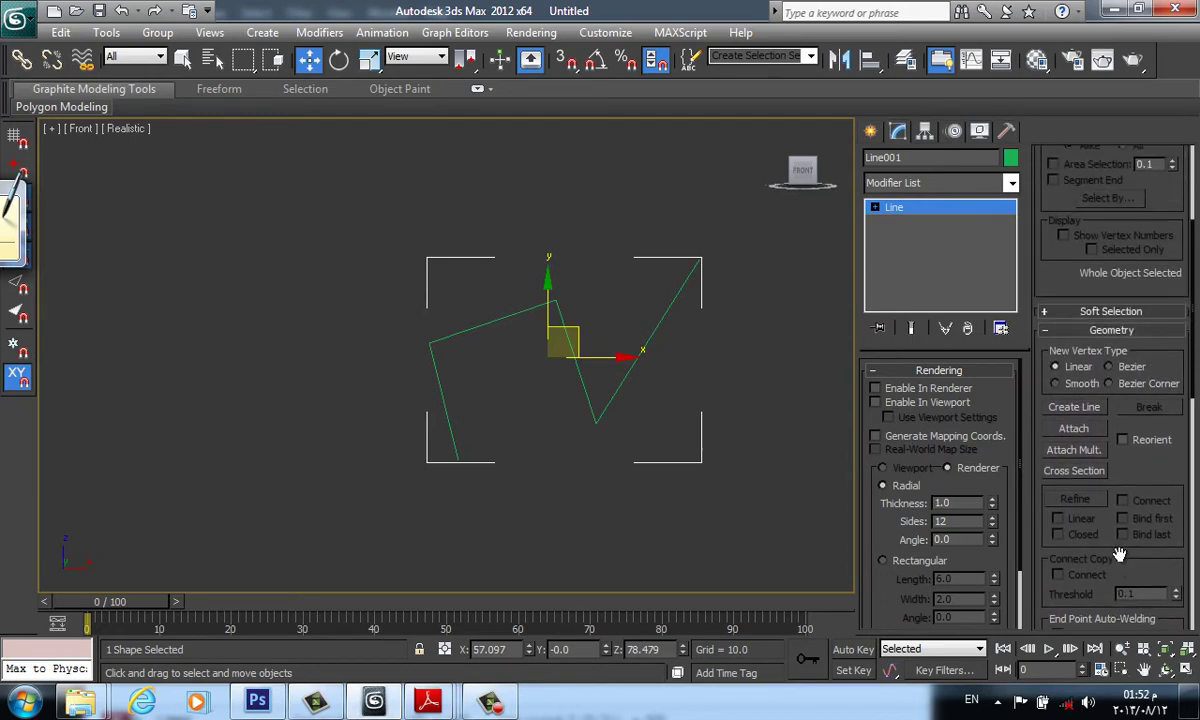
scroll(1130, 418, up, 4)
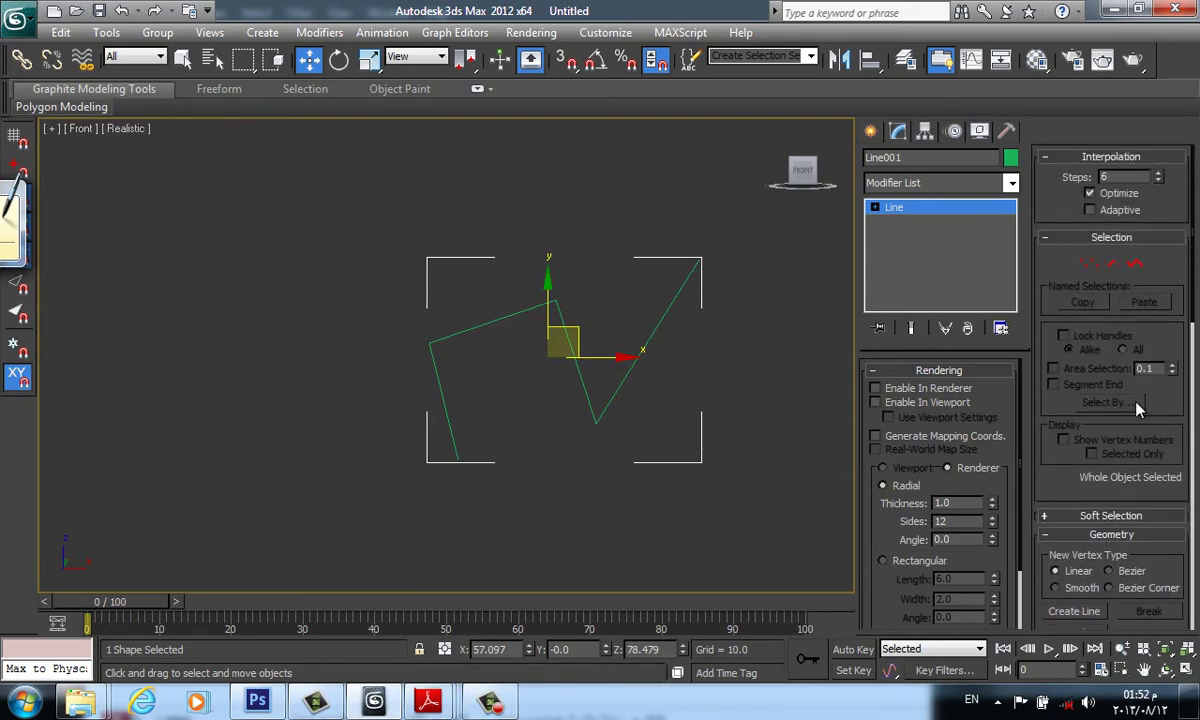
click(1091, 263)
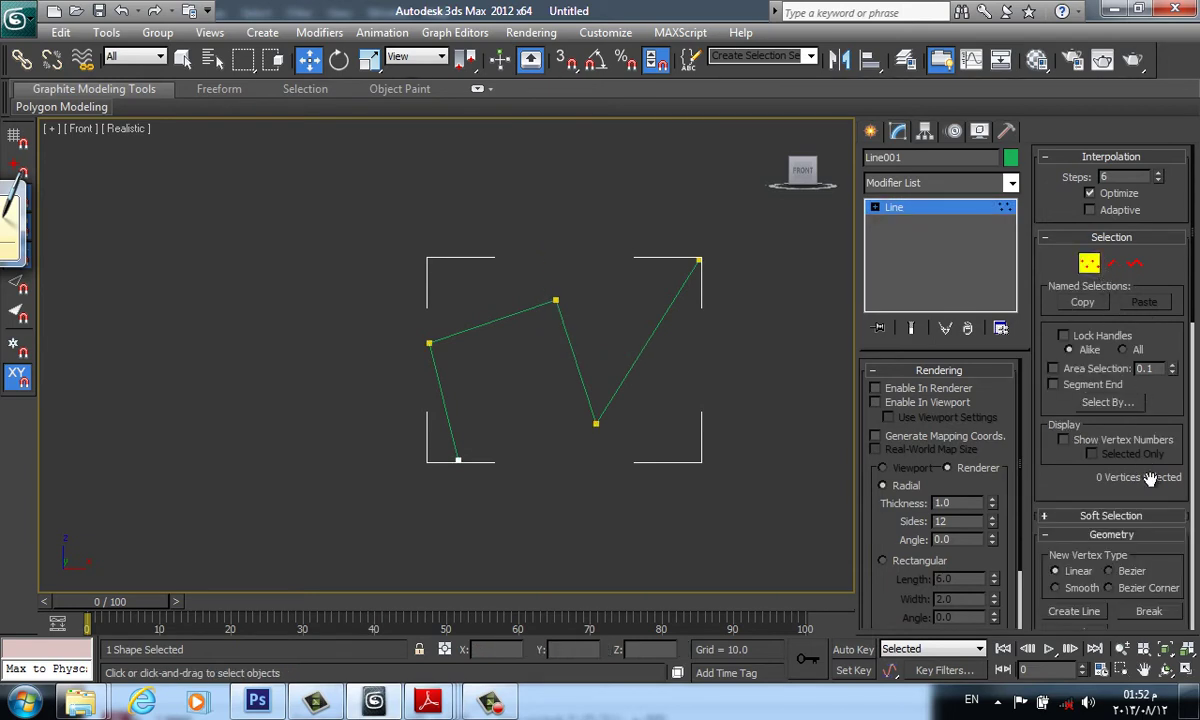
- Shift the front view so the line sits further left, then select its upper middle corner vertex
drag(1078, 450, 1143, 297)
scroll(1143, 297, down, 3)
scroll(1100, 400, down, 2)
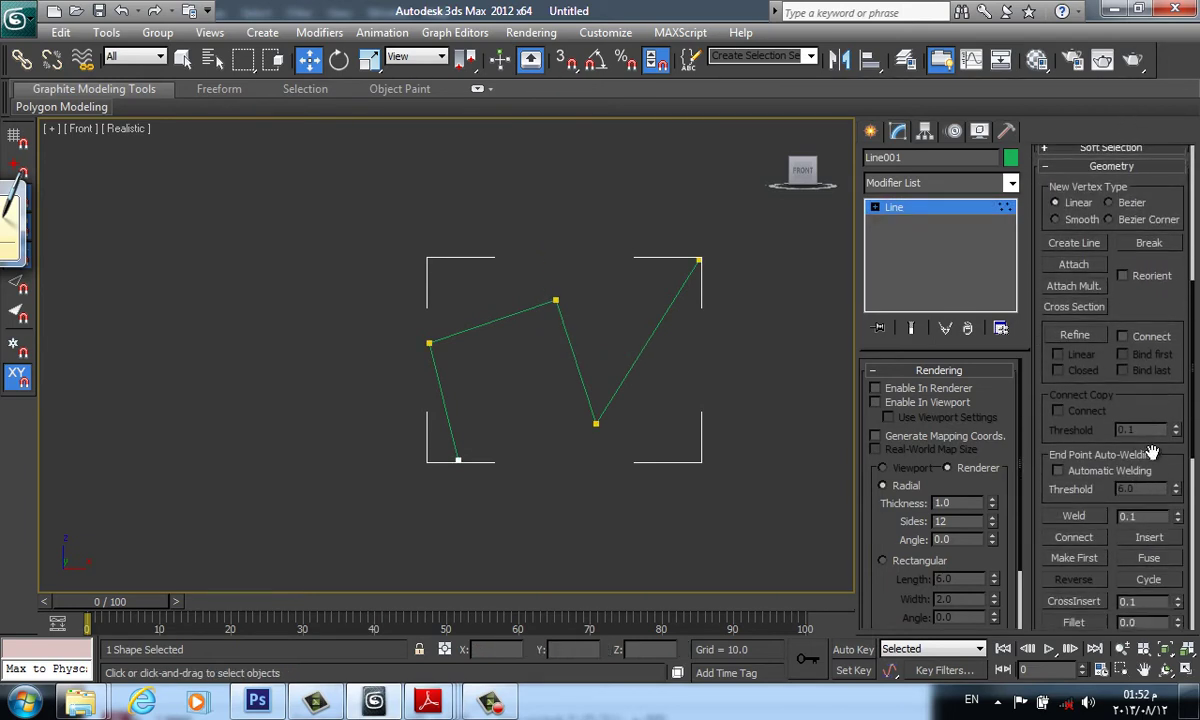
scroll(1130, 395, down, 2)
scroll(1103, 369, down, 1)
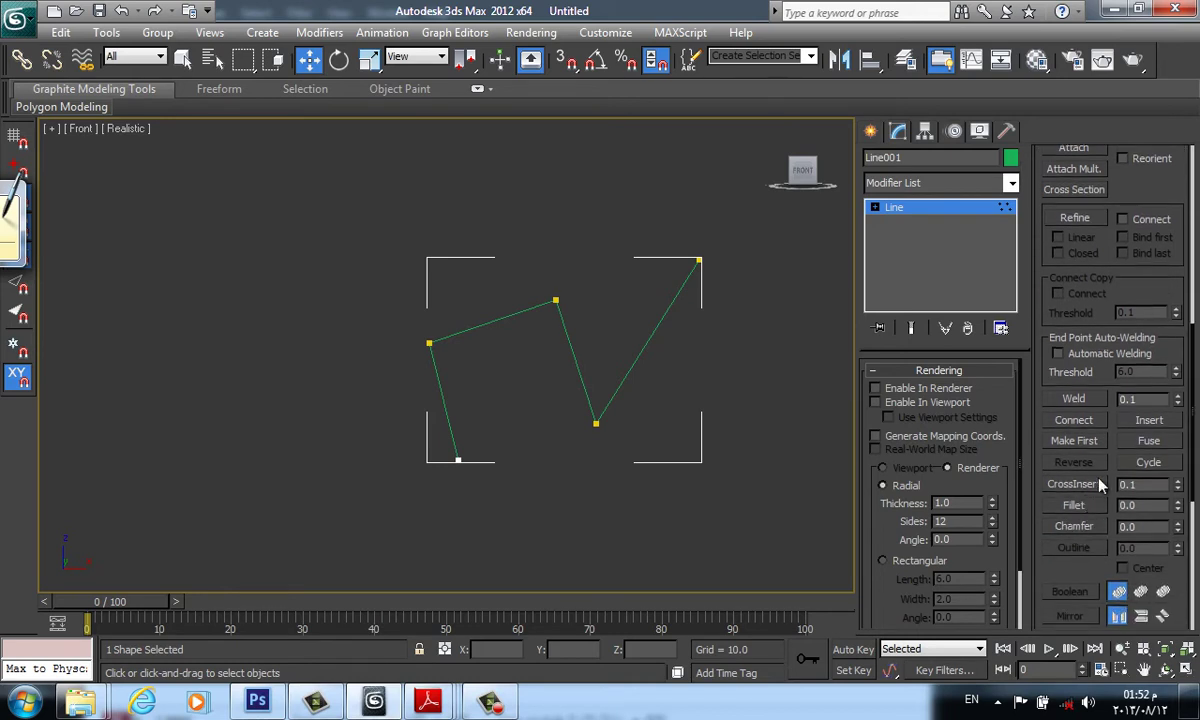
drag(1063, 562, 1067, 325)
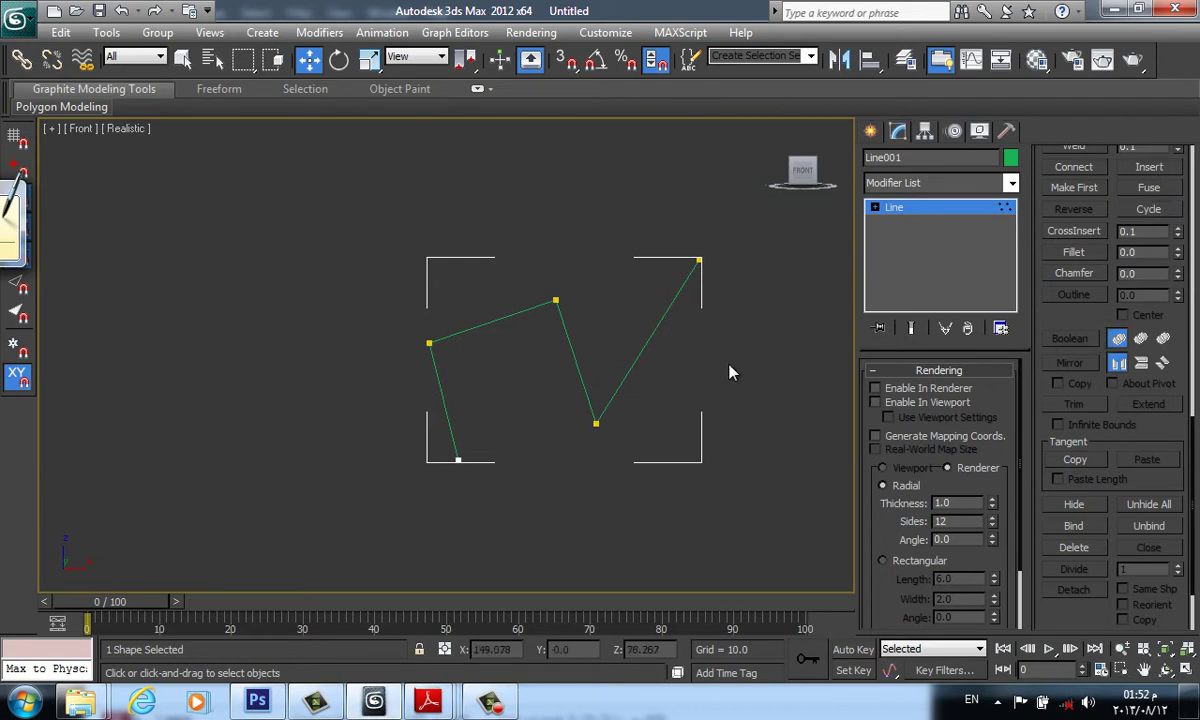
middle_drag(729, 372, 606, 387)
drag(1073, 314, 1073, 388)
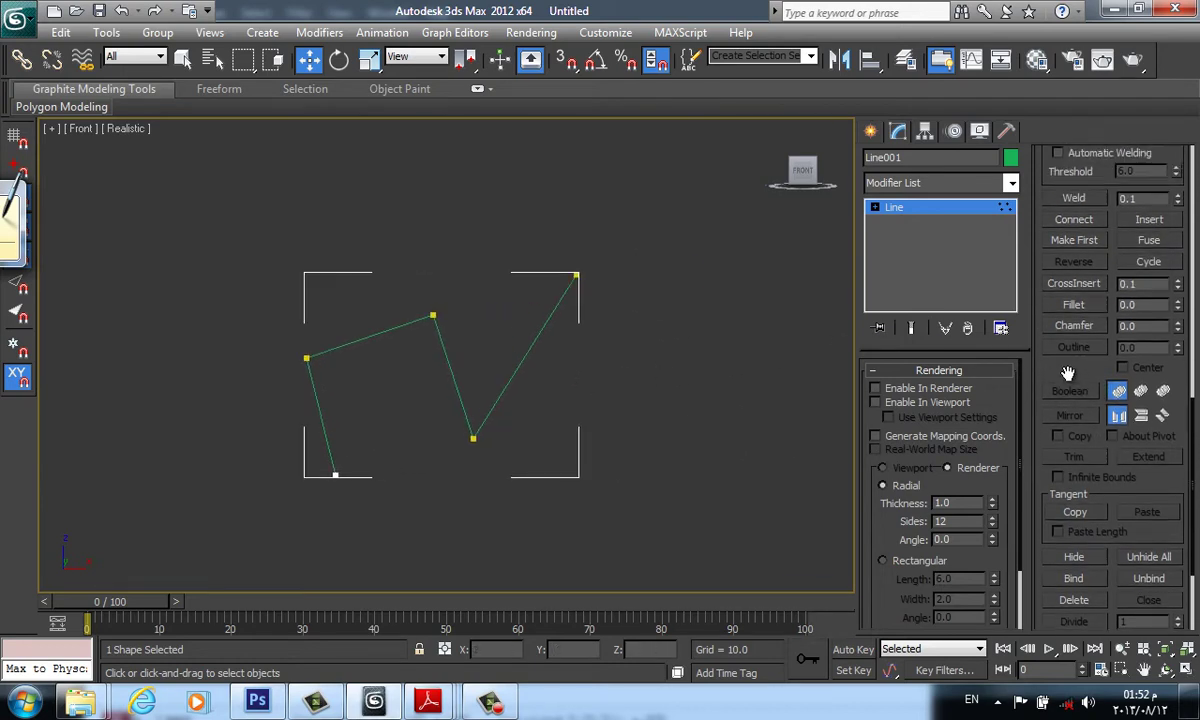
click(433, 317)
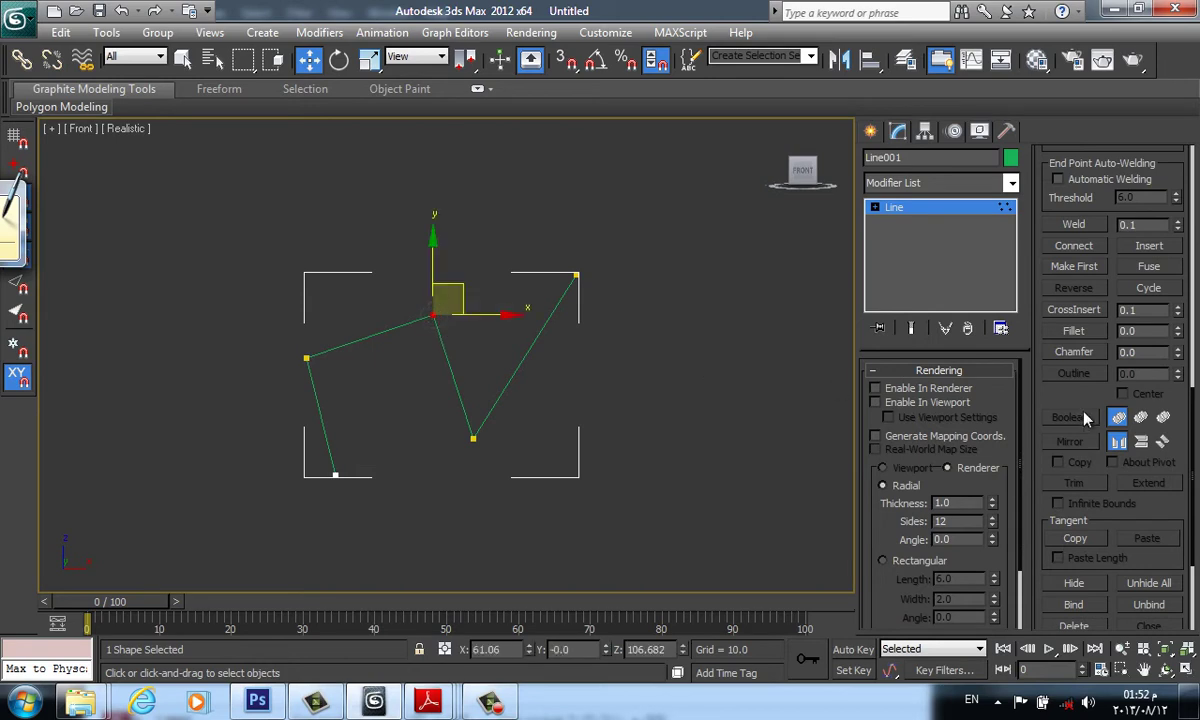
scroll(1075, 385, up, 2)
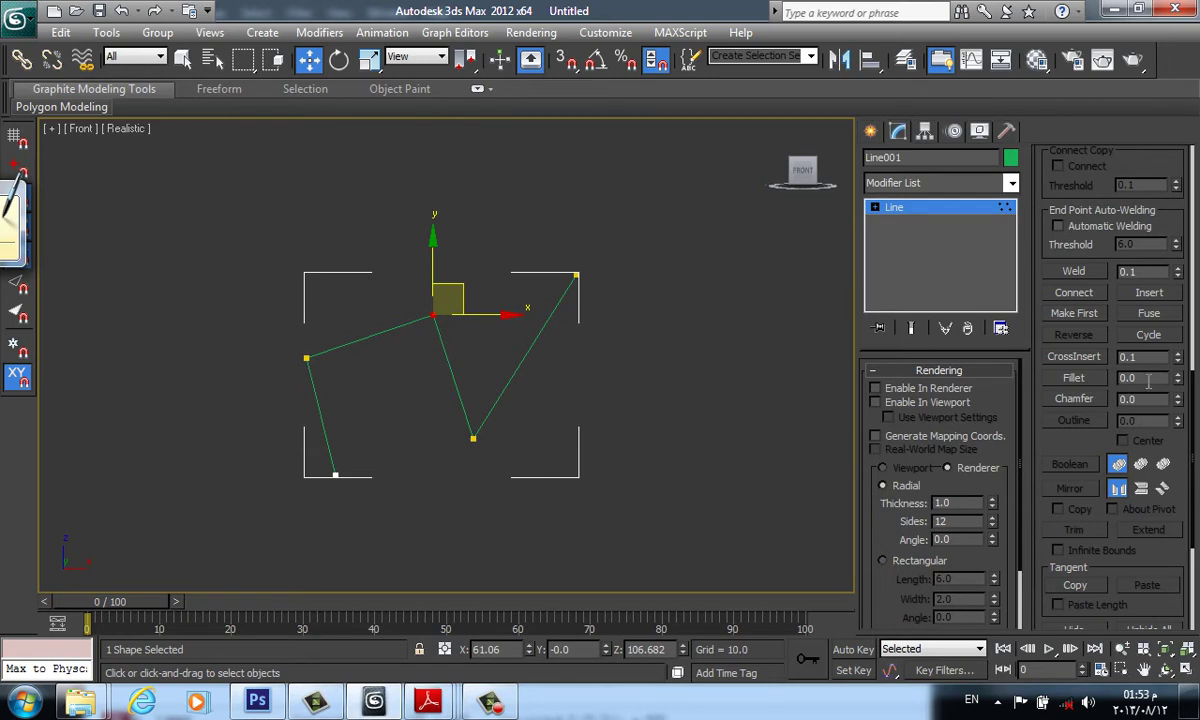
- Fillet the line's upper middle corner into a curve and chamfer its left and bottom corners
click(1098, 380)
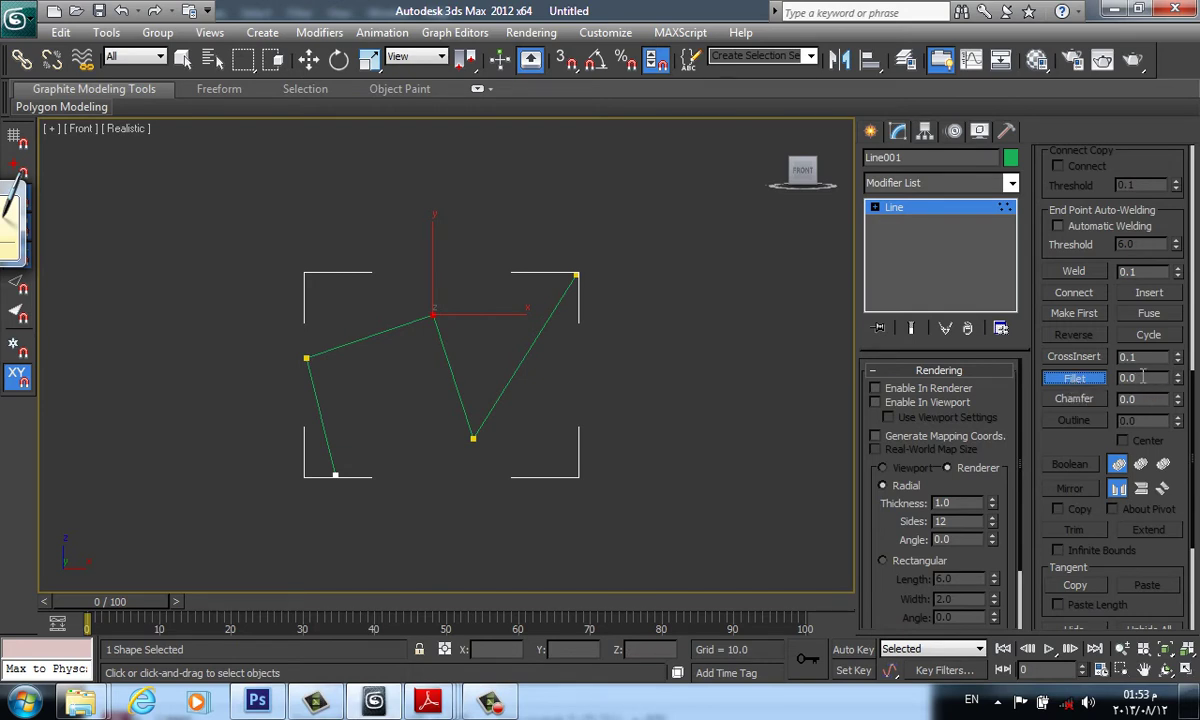
mouse_move(433, 316)
mouse_down()
mouse_move(452, 278)
mouse_move(461, 303)
mouse_move(455, 236)
mouse_move(442, 302)
mouse_move(459, 266)
mouse_up()
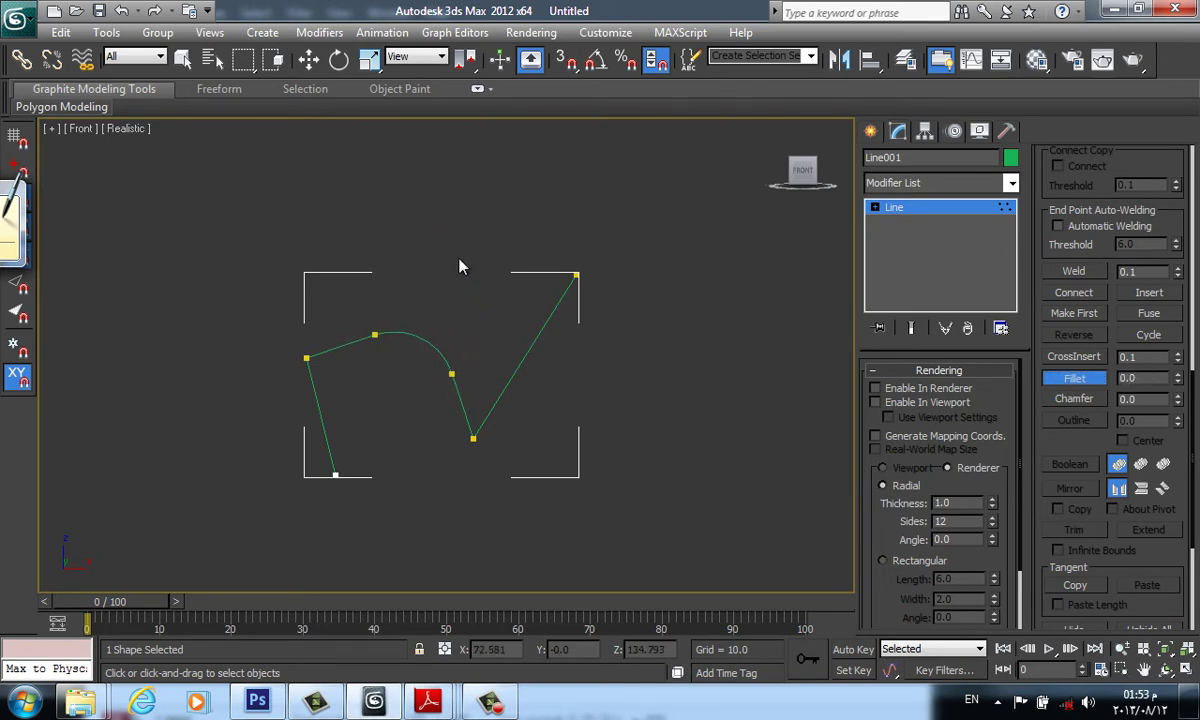
click(1074, 399)
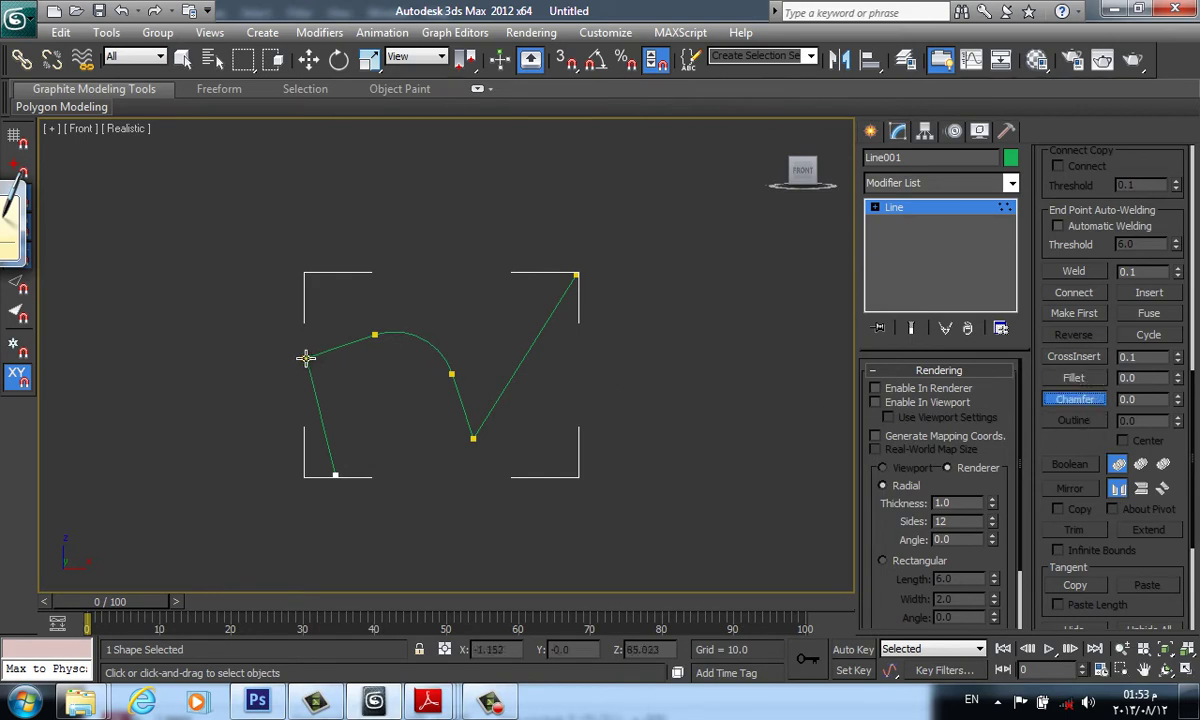
drag(306, 358, 282, 302)
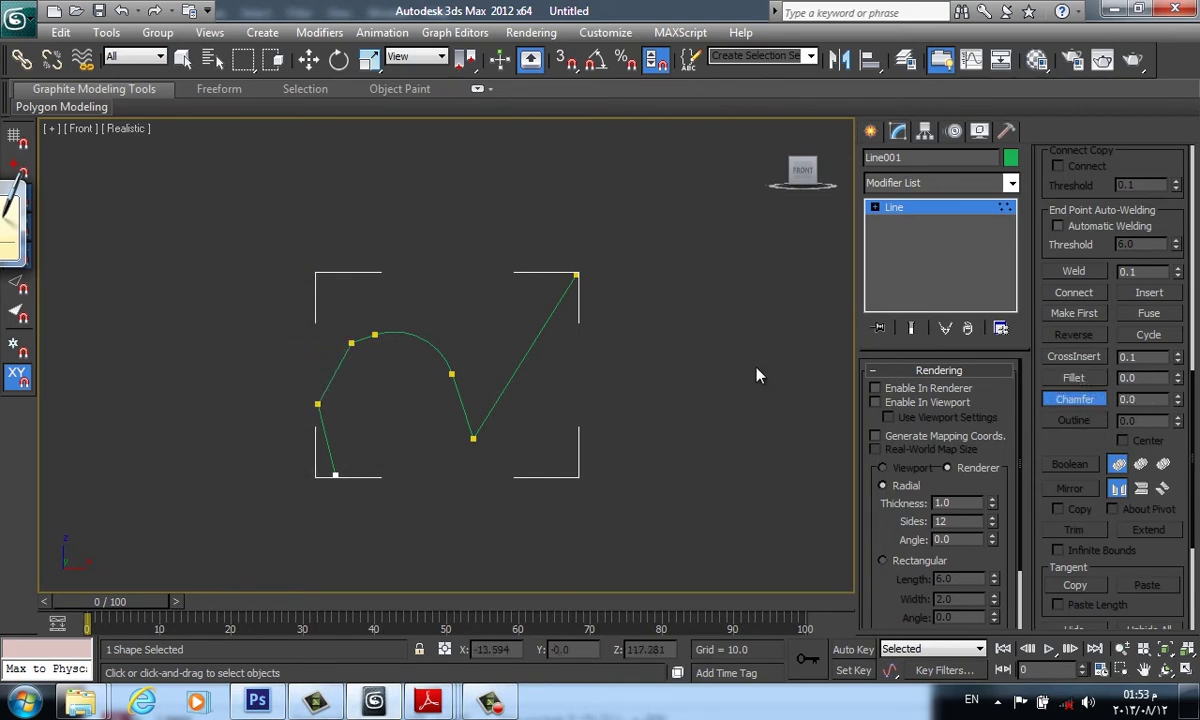
drag(474, 436, 484, 402)
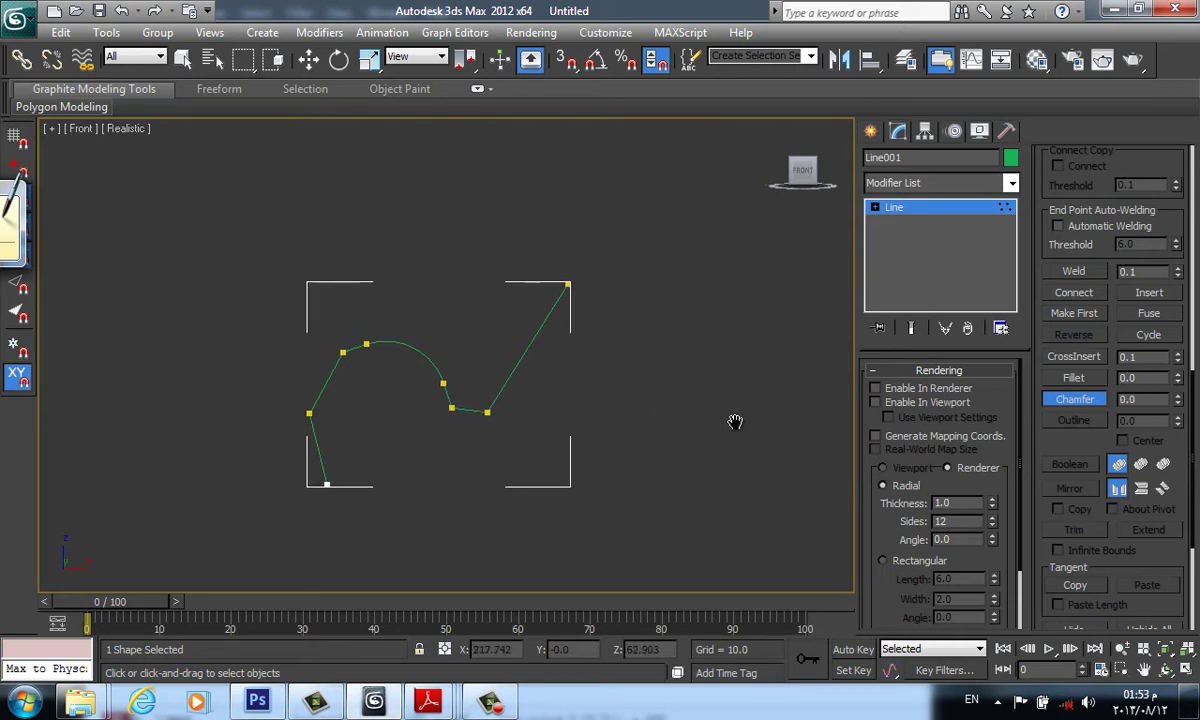
middle_drag(755, 417, 714, 459)
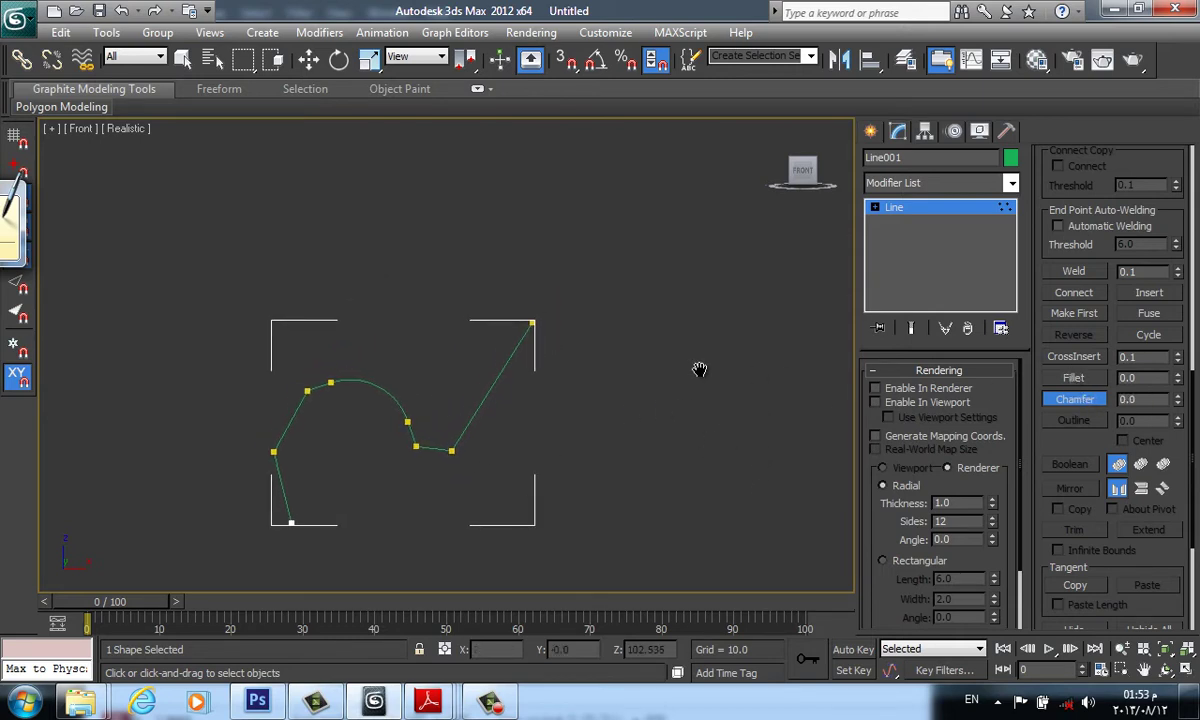
middle_drag(699, 370, 785, 330)
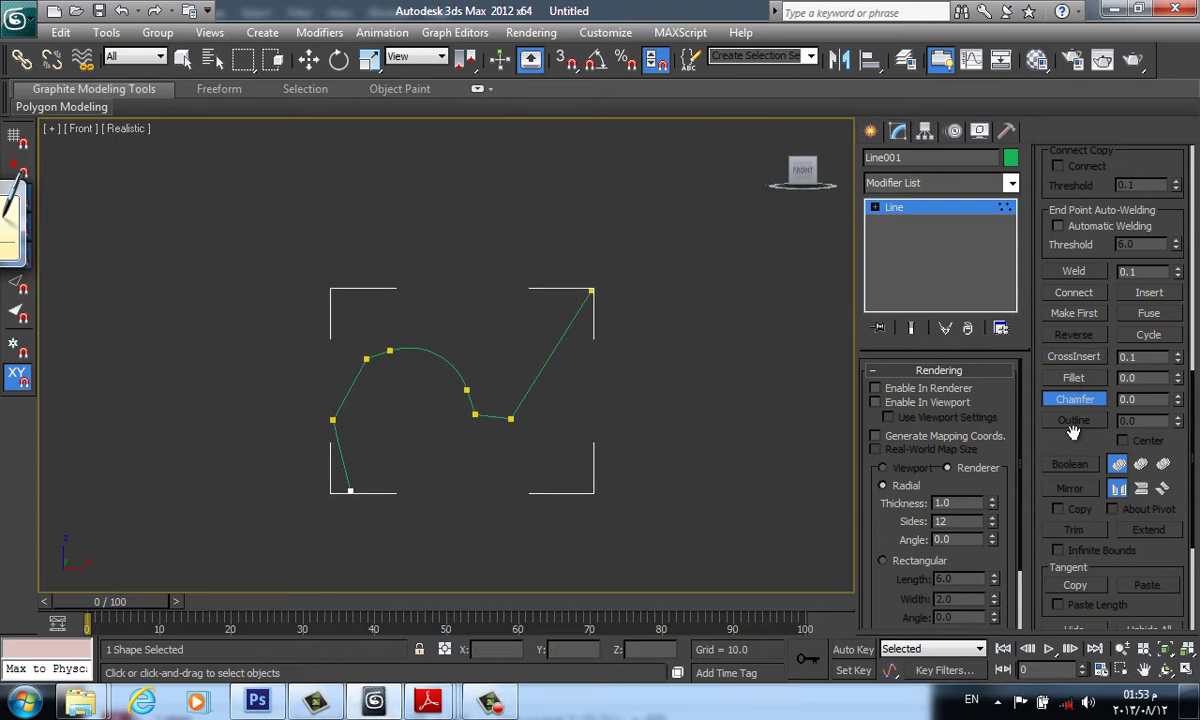
key(w)
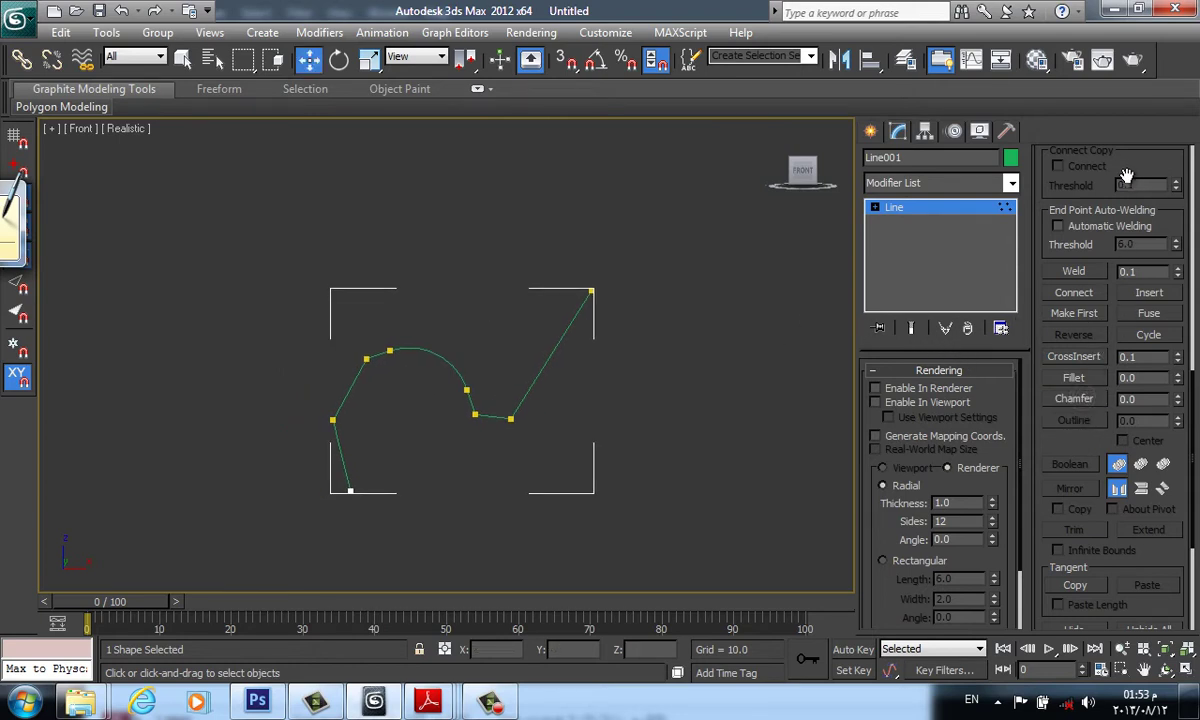
drag(1125, 181, 1130, 650)
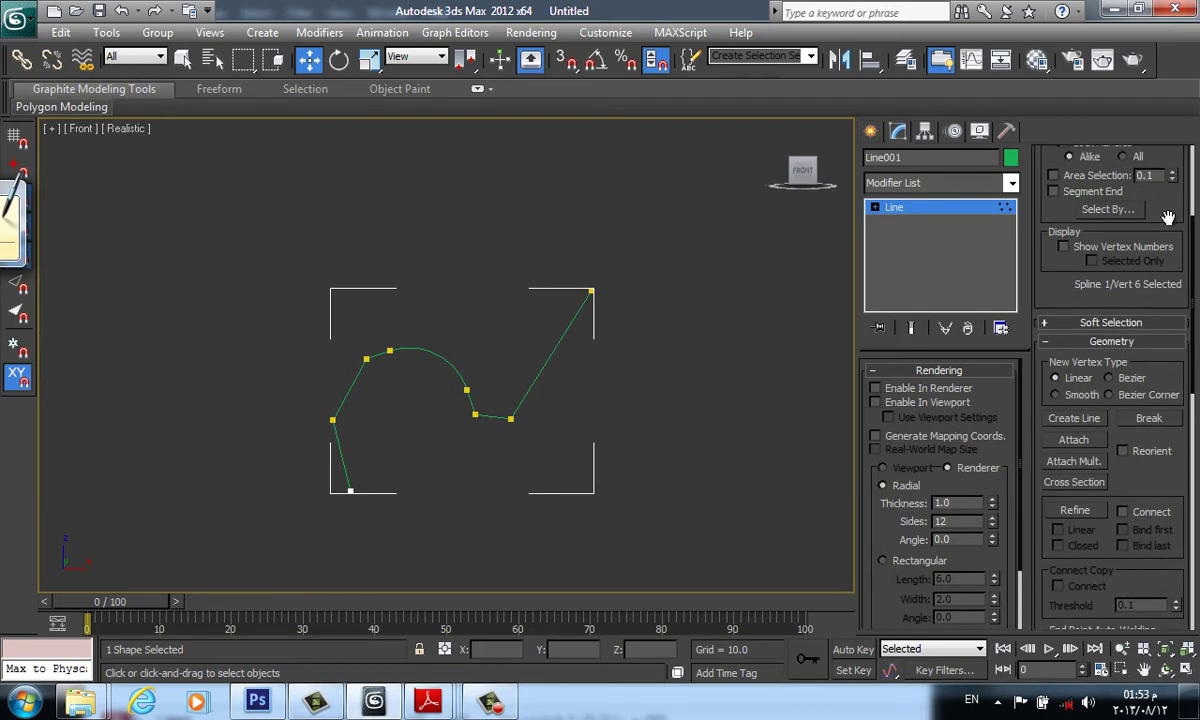
- At Spline level, outline the zigzag line to create a parallel offset copy
drag(1165, 214, 1058, 418)
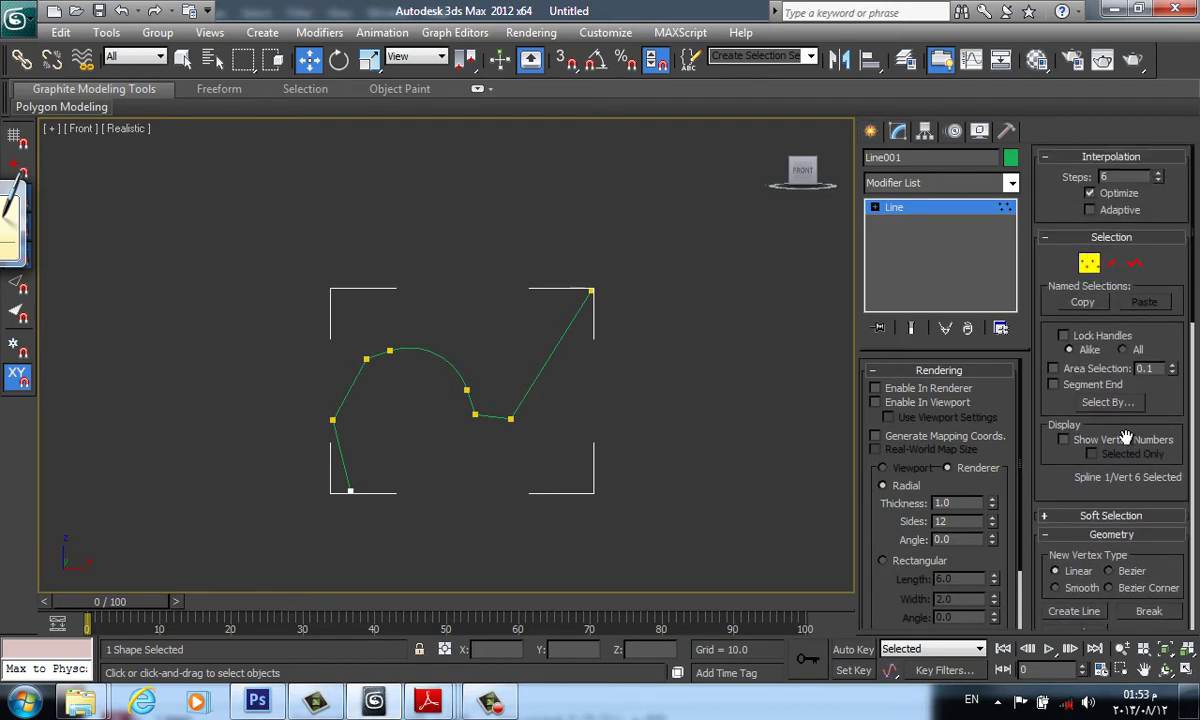
click(1133, 265)
scroll(1075, 450, down, 5)
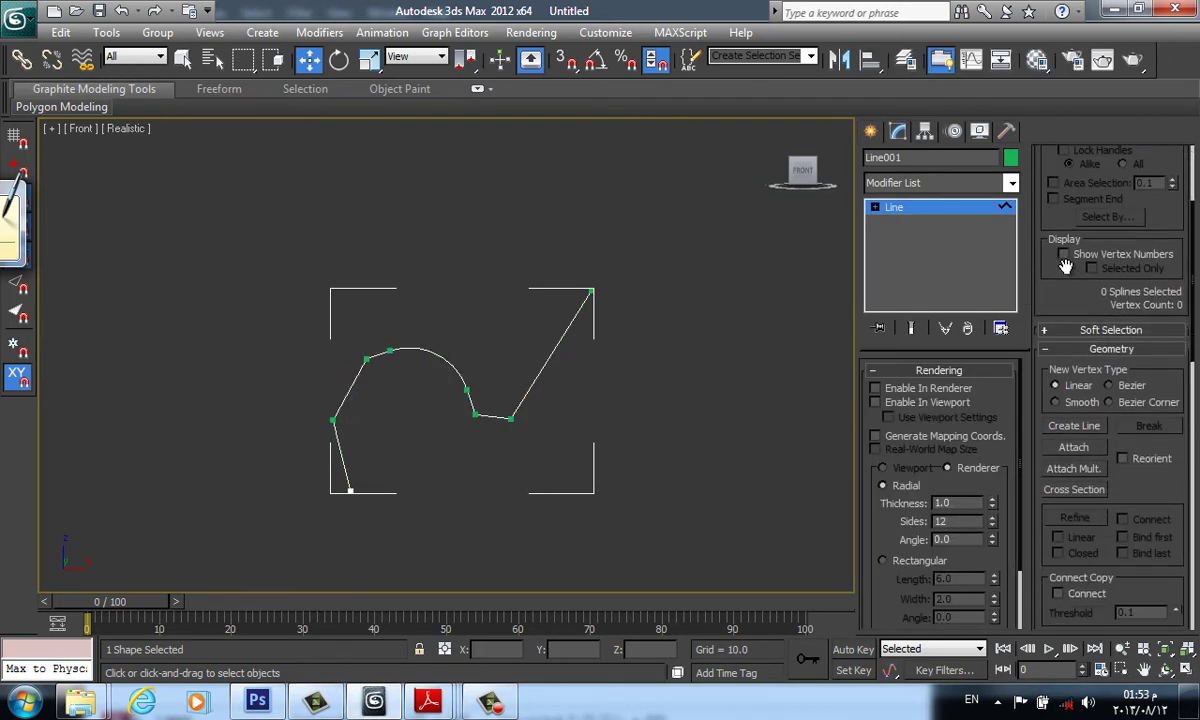
scroll(1062, 497, down, 2)
scroll(1062, 497, down, 2)
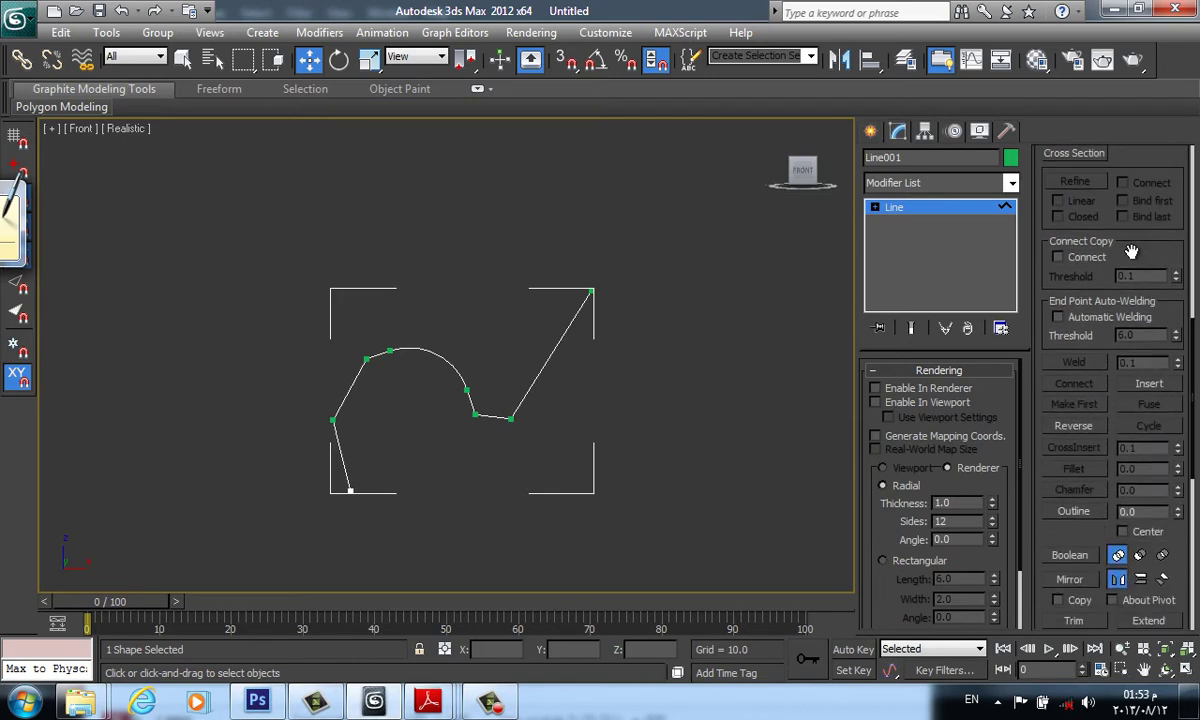
scroll(1062, 497, down, 2)
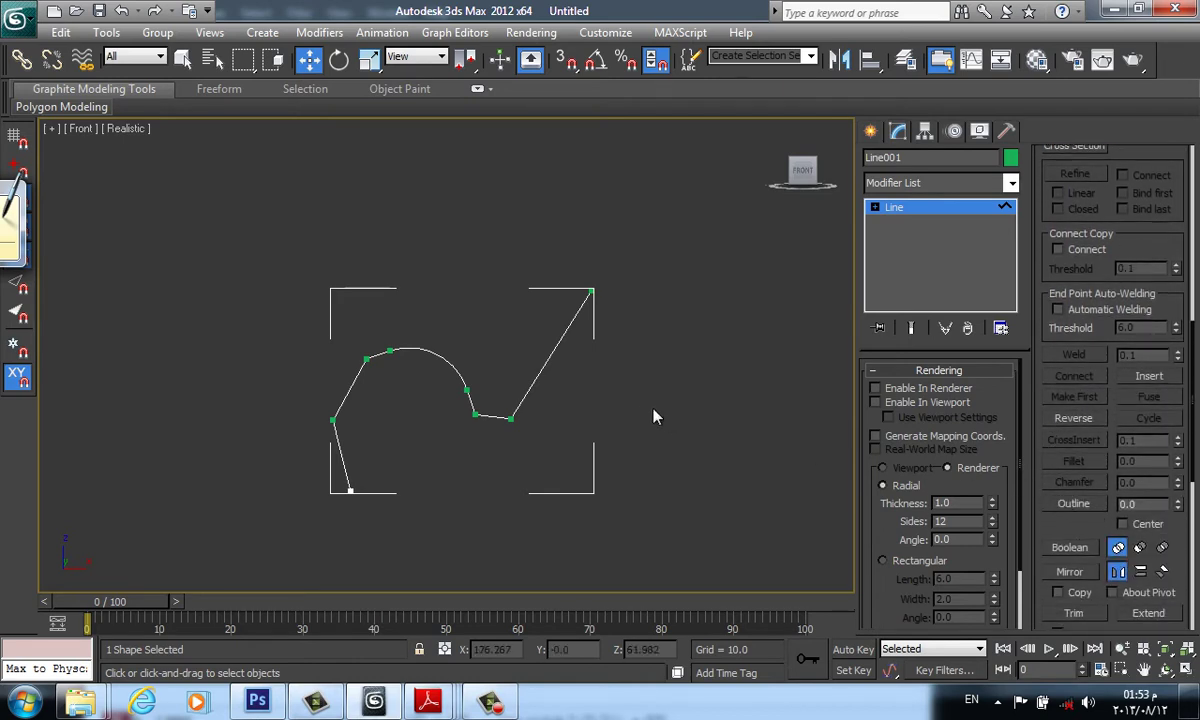
click(1075, 504)
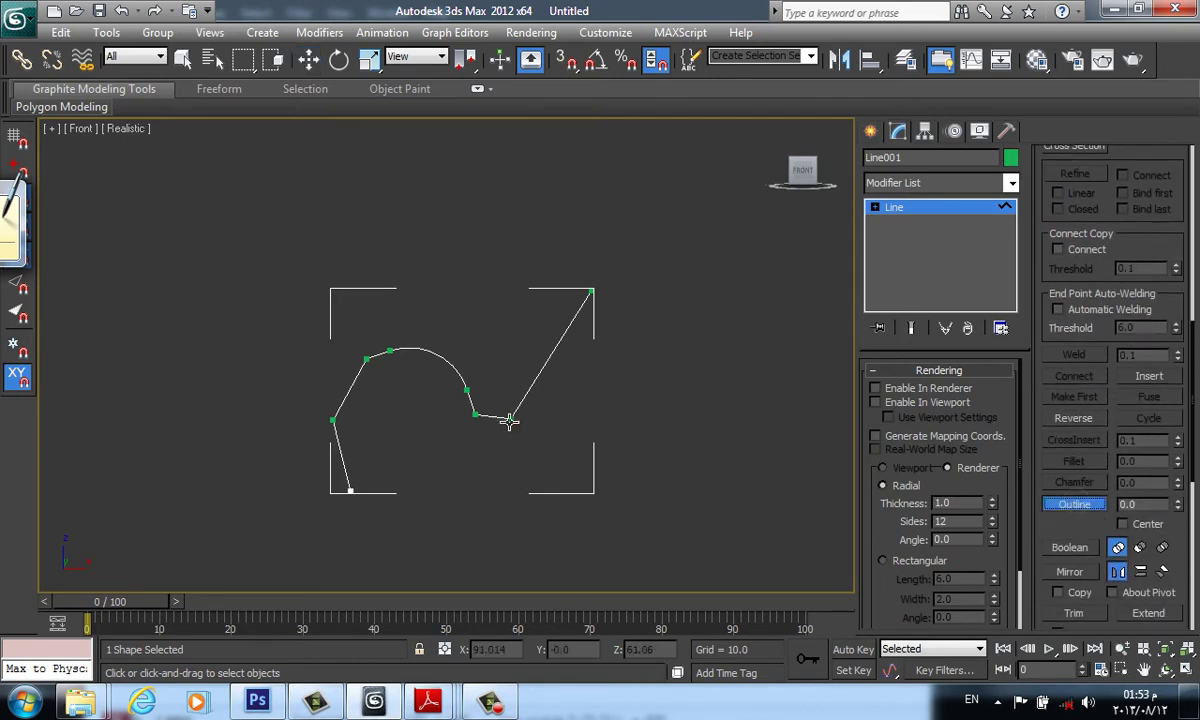
drag(516, 411, 531, 460)
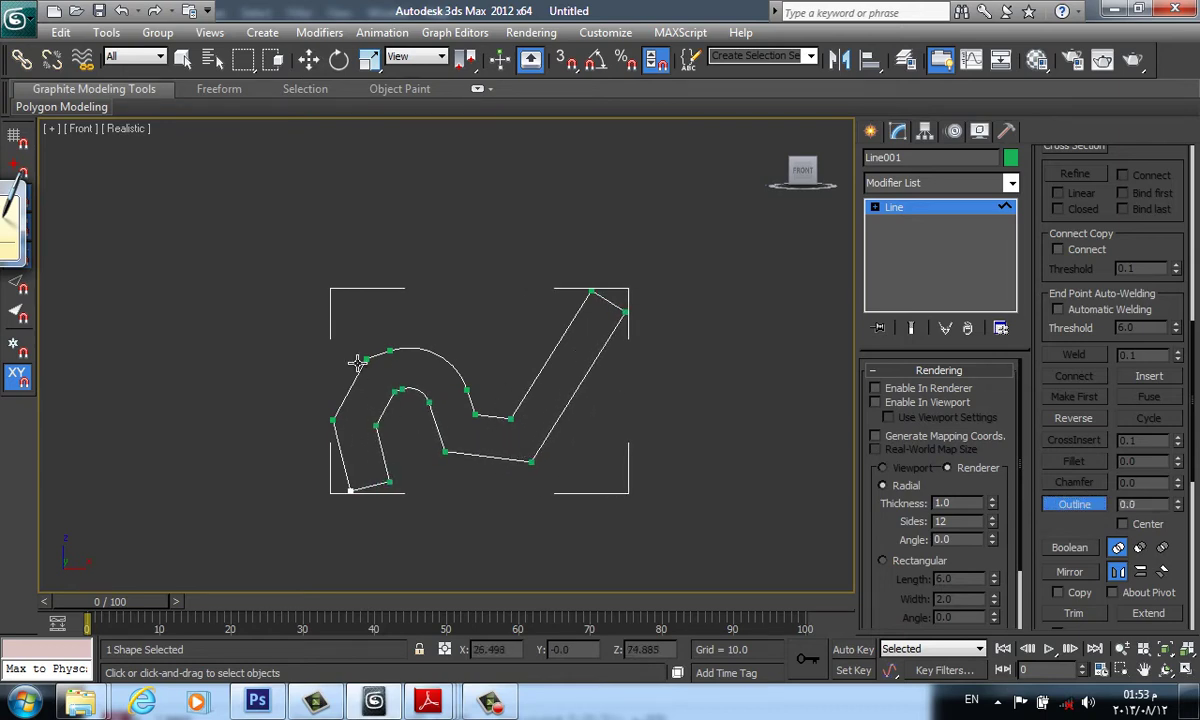
- Inspect the band in 3D, then return to a fitted front view with the grid hidden
mouse_move(668, 497)
alt+middle_down()
mouse_move(572, 362)
mouse_move(584, 407)
mouse_move(611, 431)
mouse_move(593, 438)
mouse_move(621, 423)
mouse_move(595, 441)
alt+middle_up()
key(g)
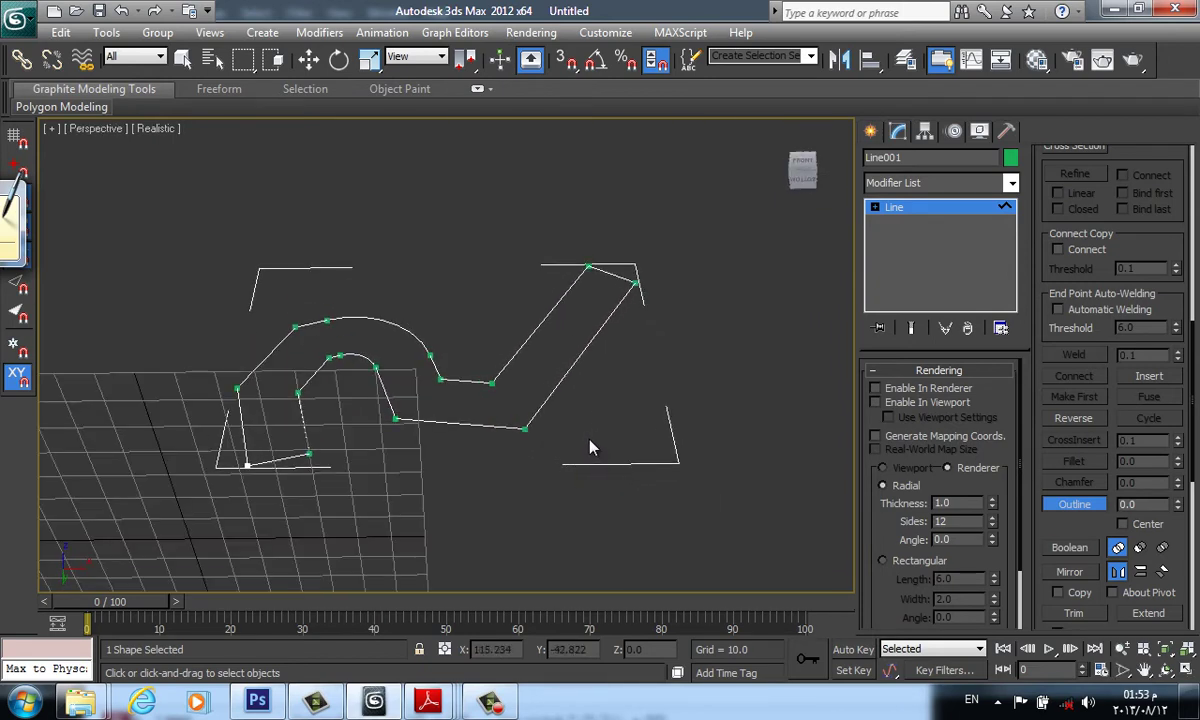
key(f)
key(z)
mouse_move(592, 412)
middle_down()
mouse_move(743, 456)
mouse_move(743, 425)
middle_up()
ctrl+alt+middle_drag(702, 340, 702, 460)
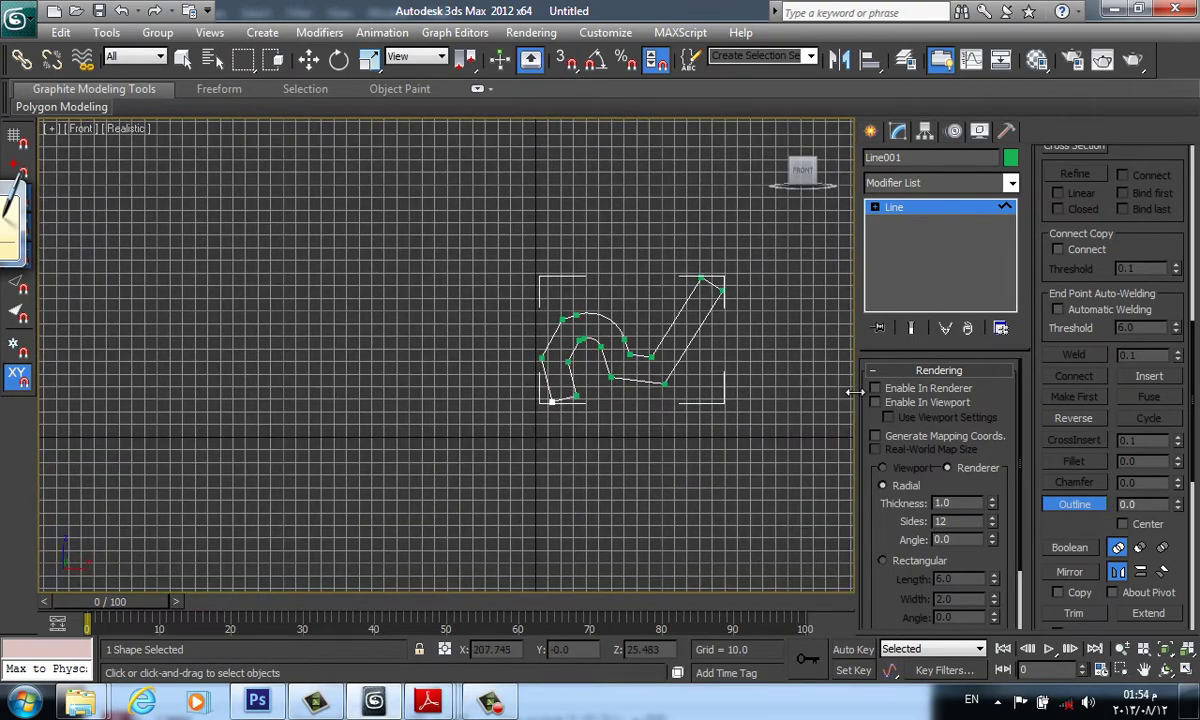
drag(1138, 251, 1138, 379)
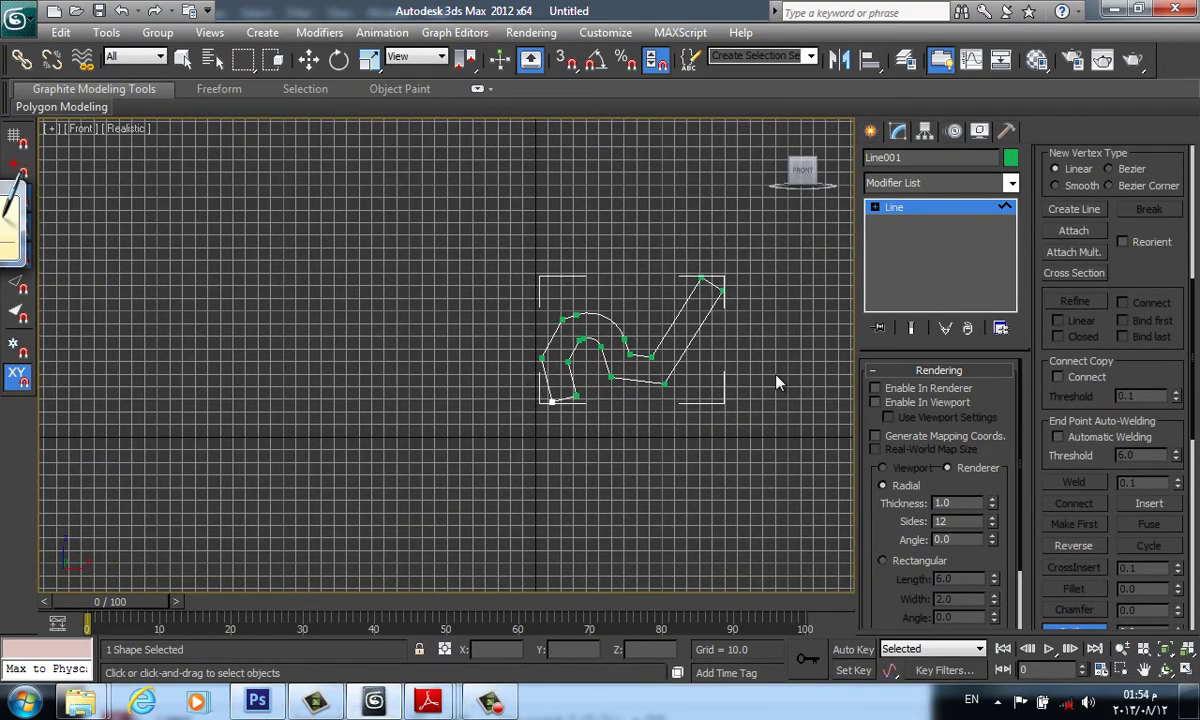
middle_drag(691, 389, 615, 420)
key(g)
drag(1122, 210, 1122, 461)
- At vertex level, zoom in and trial-move the centre corner vertex, then undo the move
key(1)
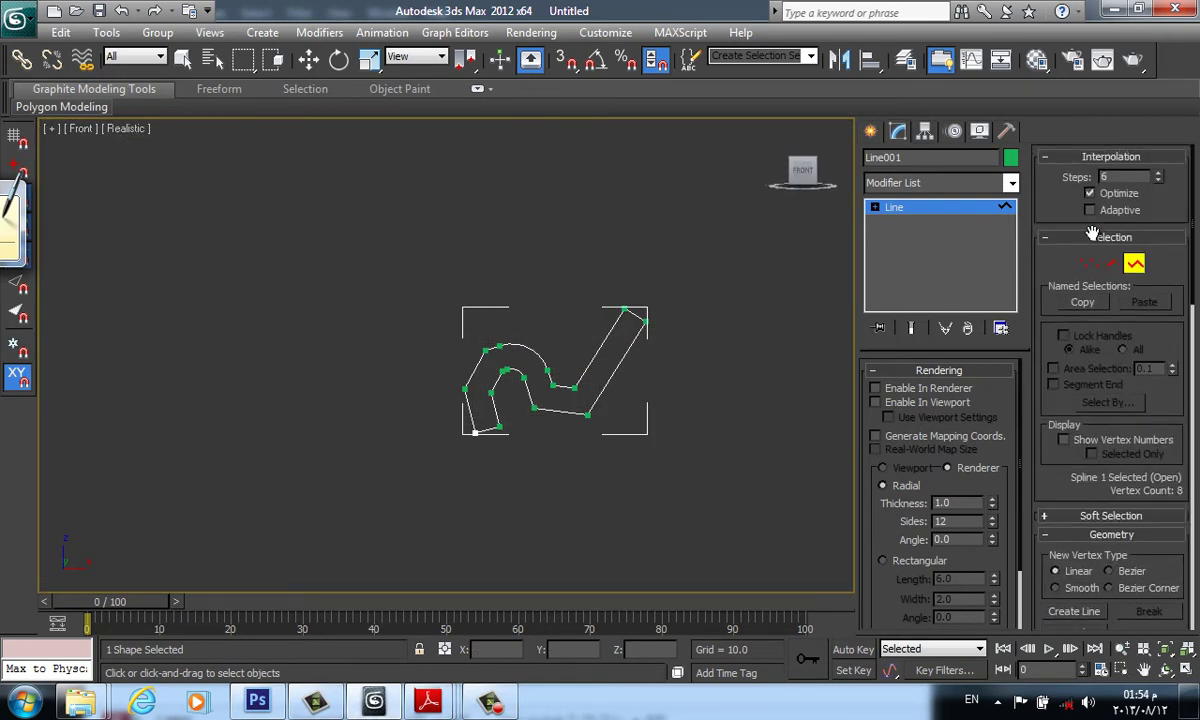
drag(1146, 424, 1168, 185)
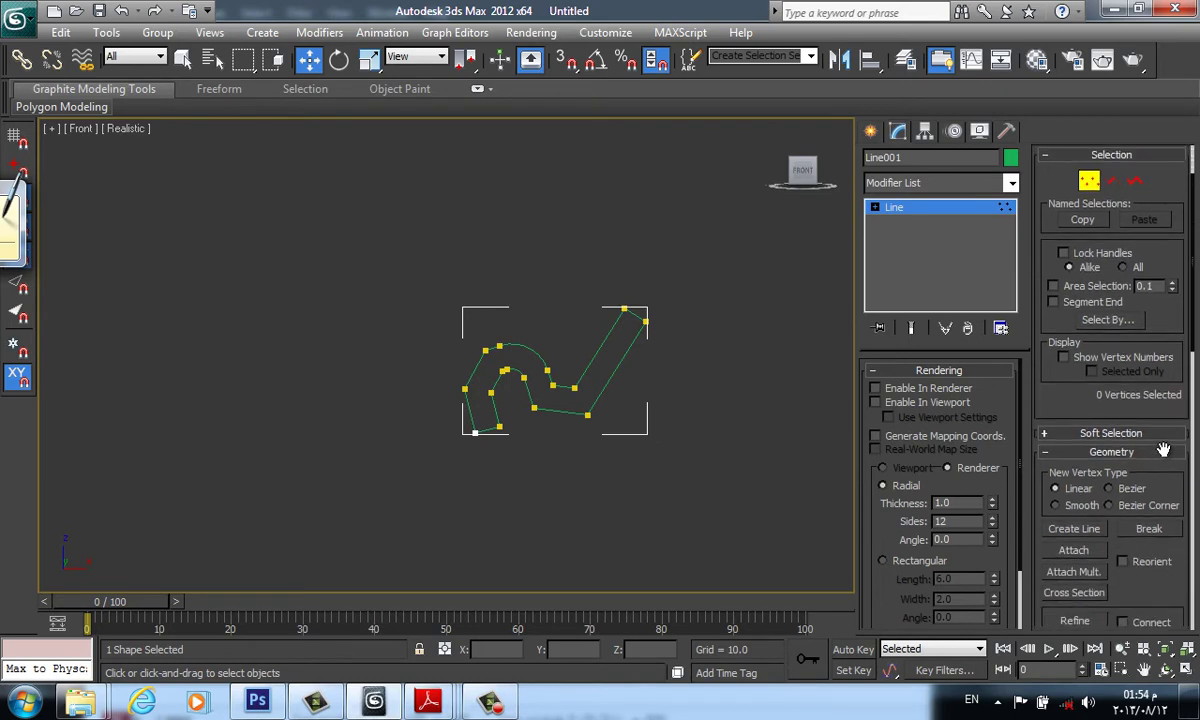
scroll(1168, 185, down, 2)
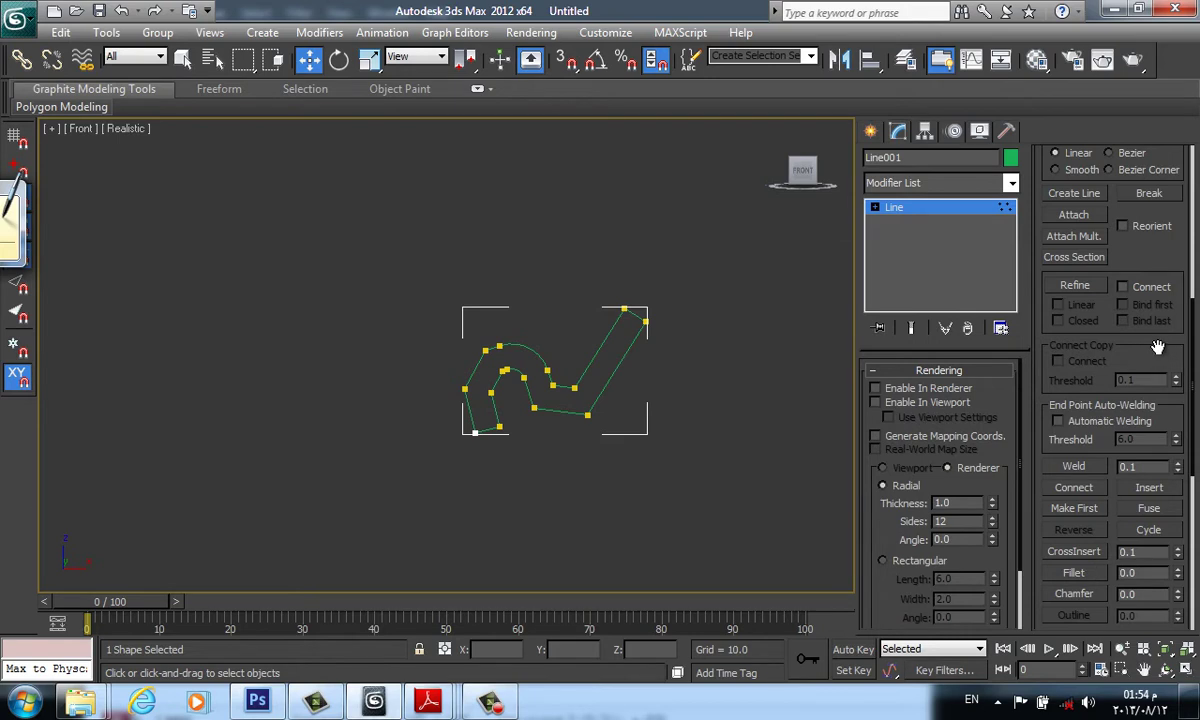
scroll(1157, 347, up, 2)
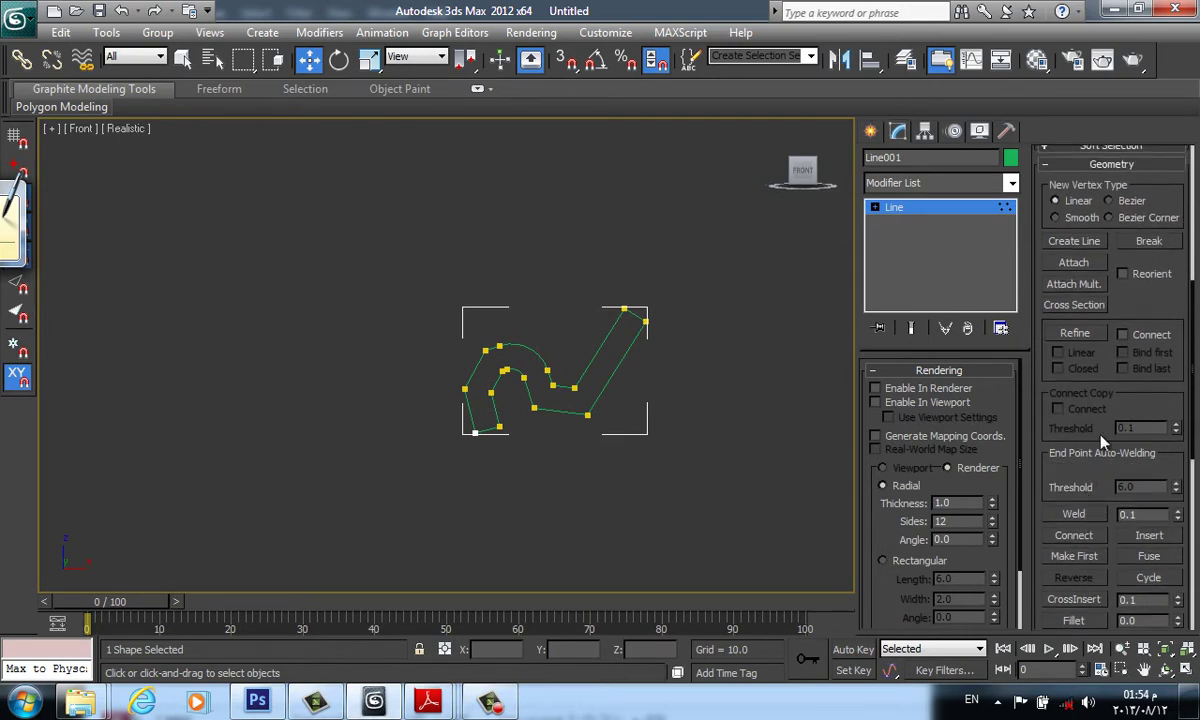
drag(637, 335, 604, 380)
ctrl+alt+middle_drag(604, 380, 496, 455)
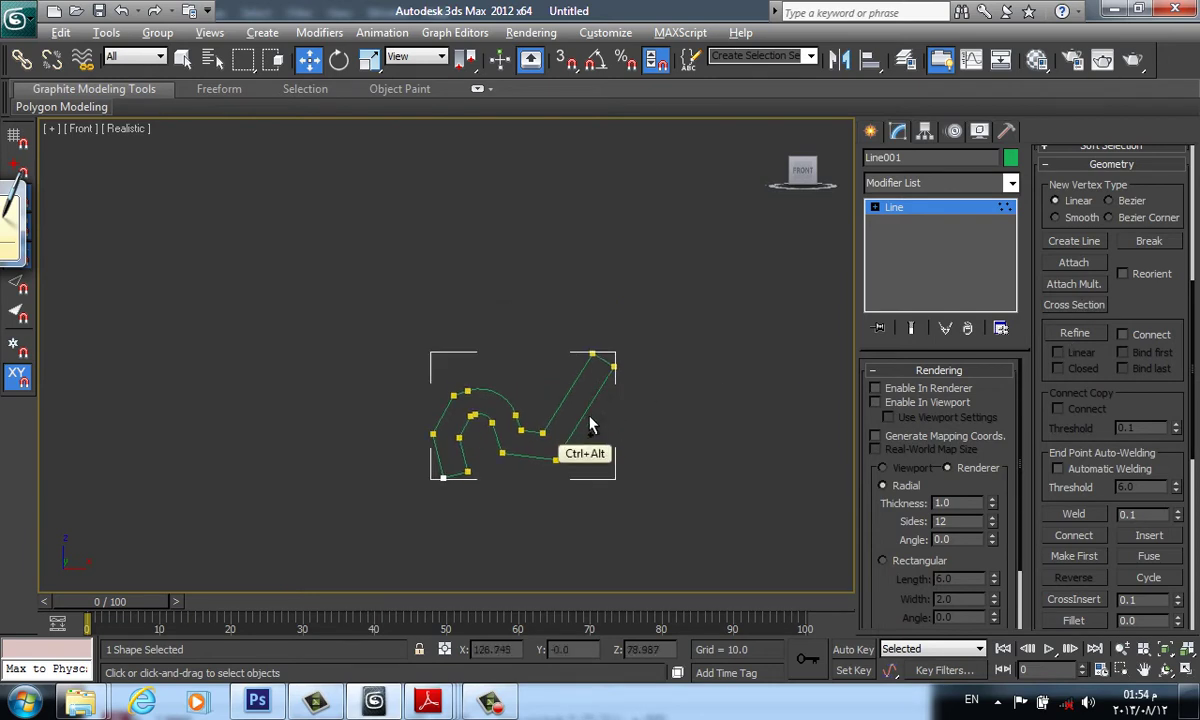
click(496, 455)
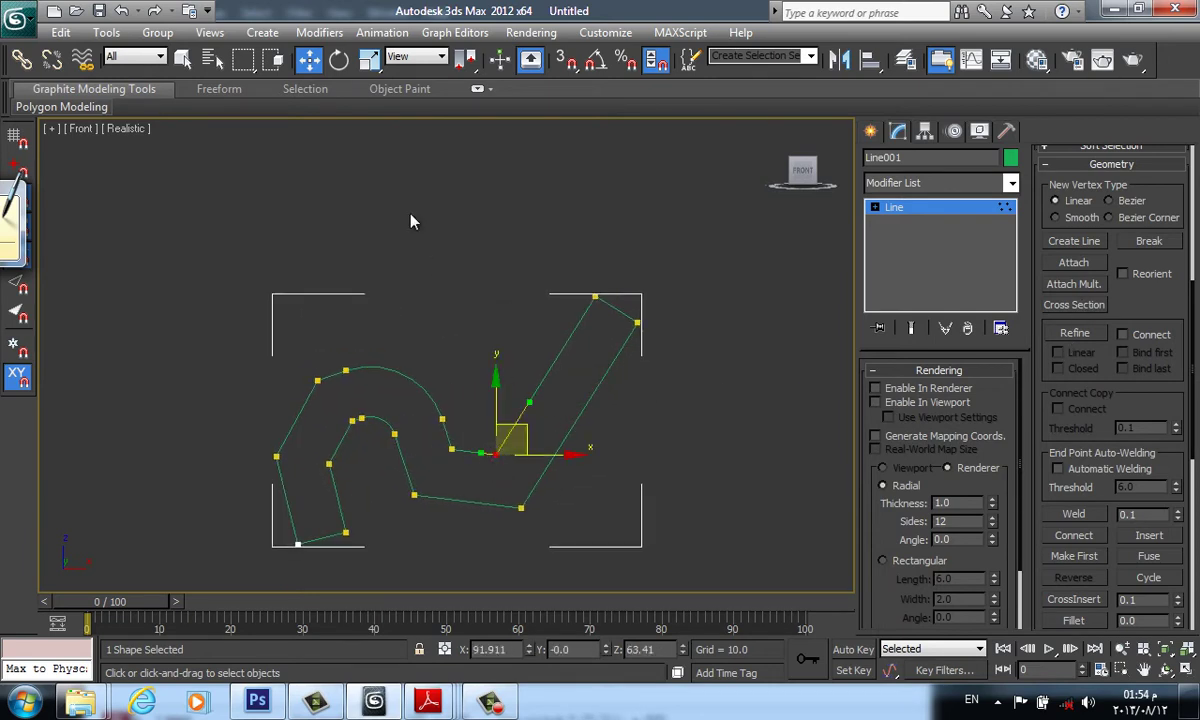
drag(520, 437, 591, 320)
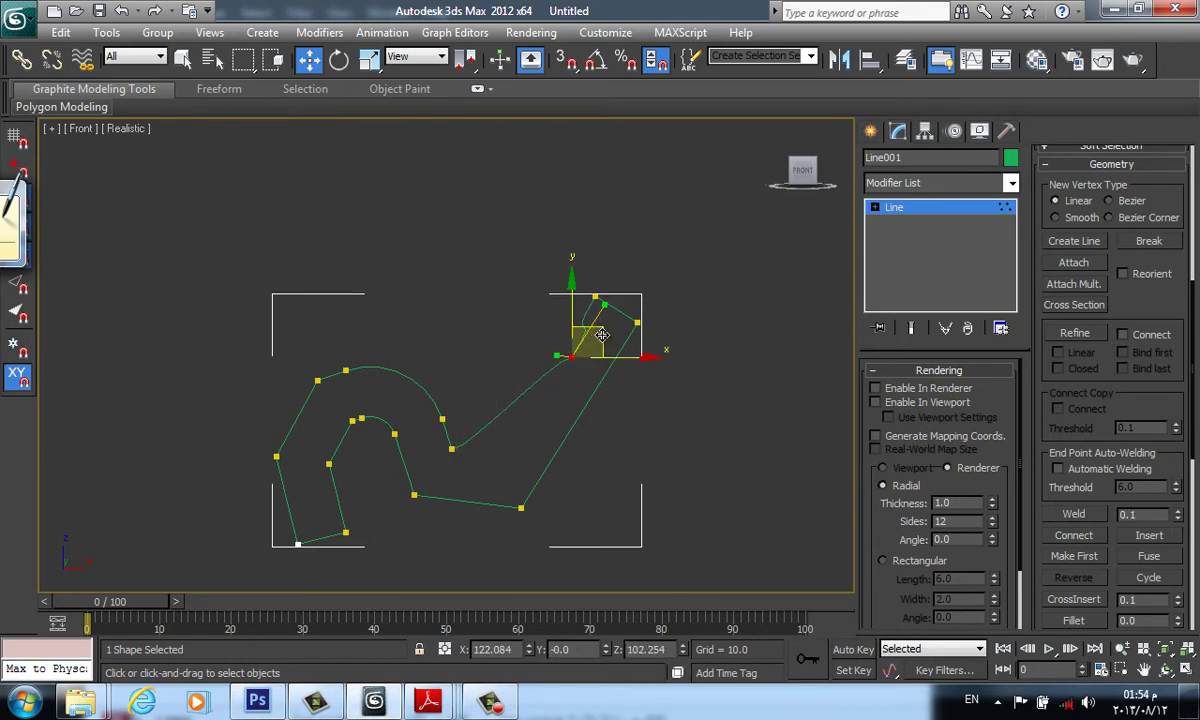
key(ctrl+z)
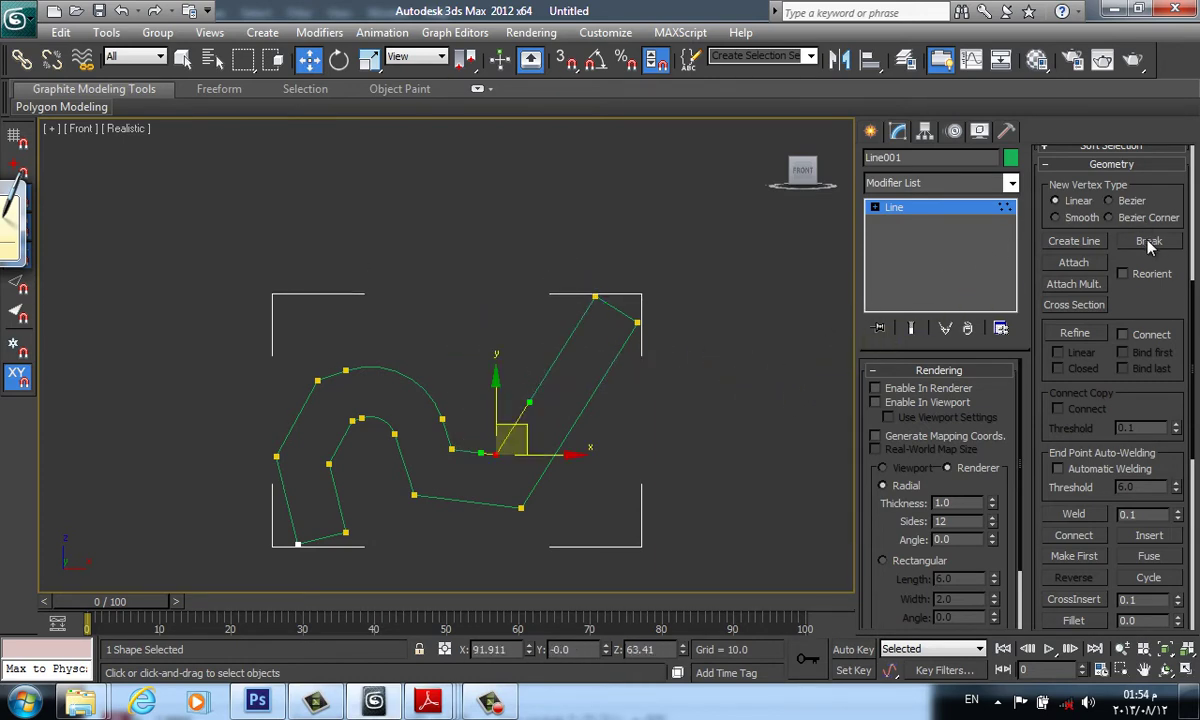
key(ctrl+z)
- Trial-bend the segments at the centre vertex, undo it in Perspective, and open the Modifier List
click(495, 455)
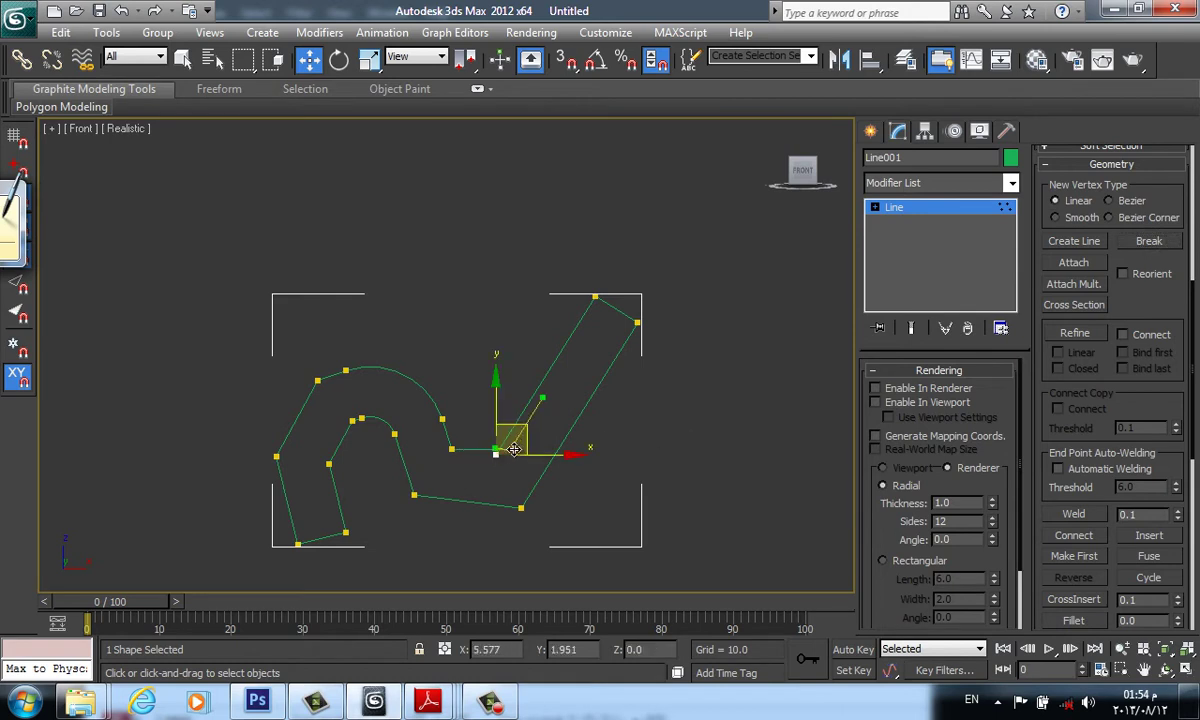
mouse_move(500, 447)
mouse_down()
mouse_move(470, 458)
mouse_move(481, 454)
mouse_up()
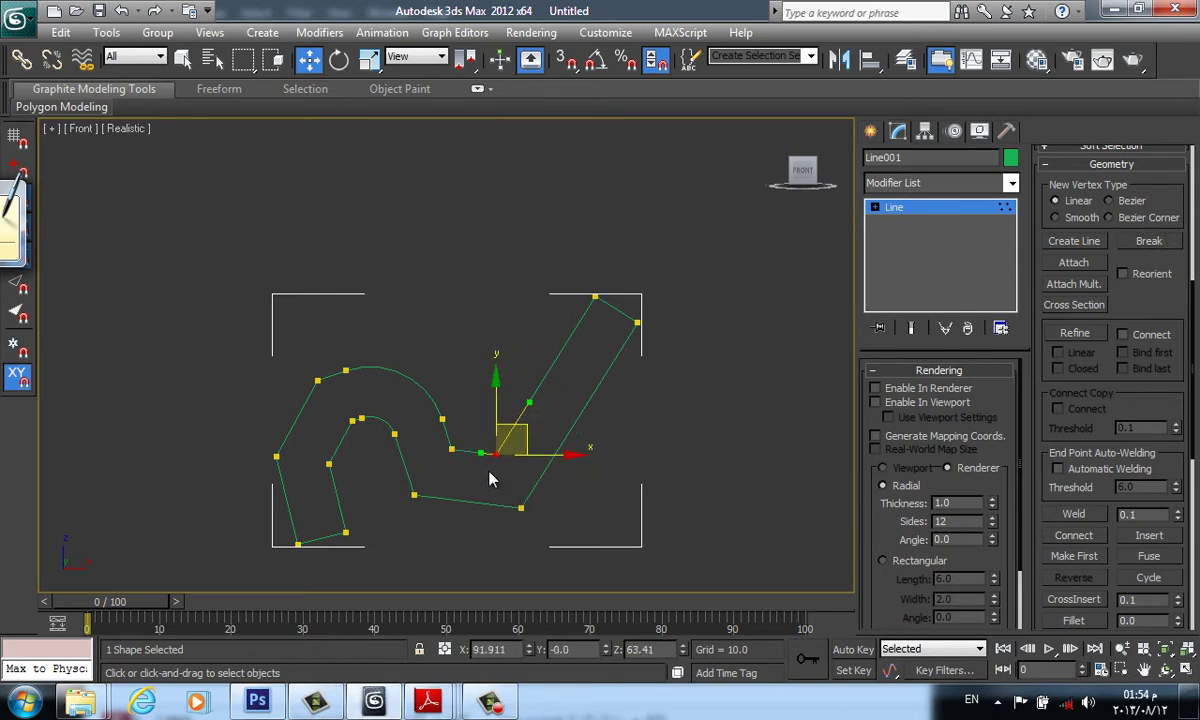
key(p)
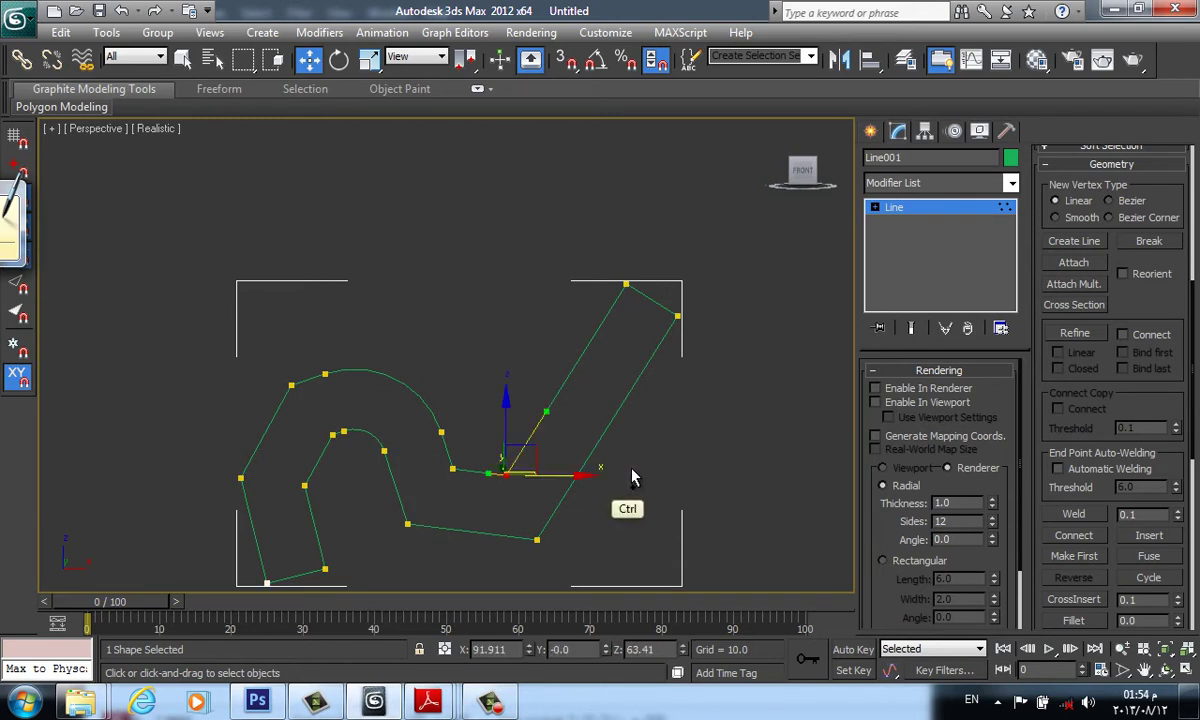
key(ctrl+z)
key(ctrl+z)
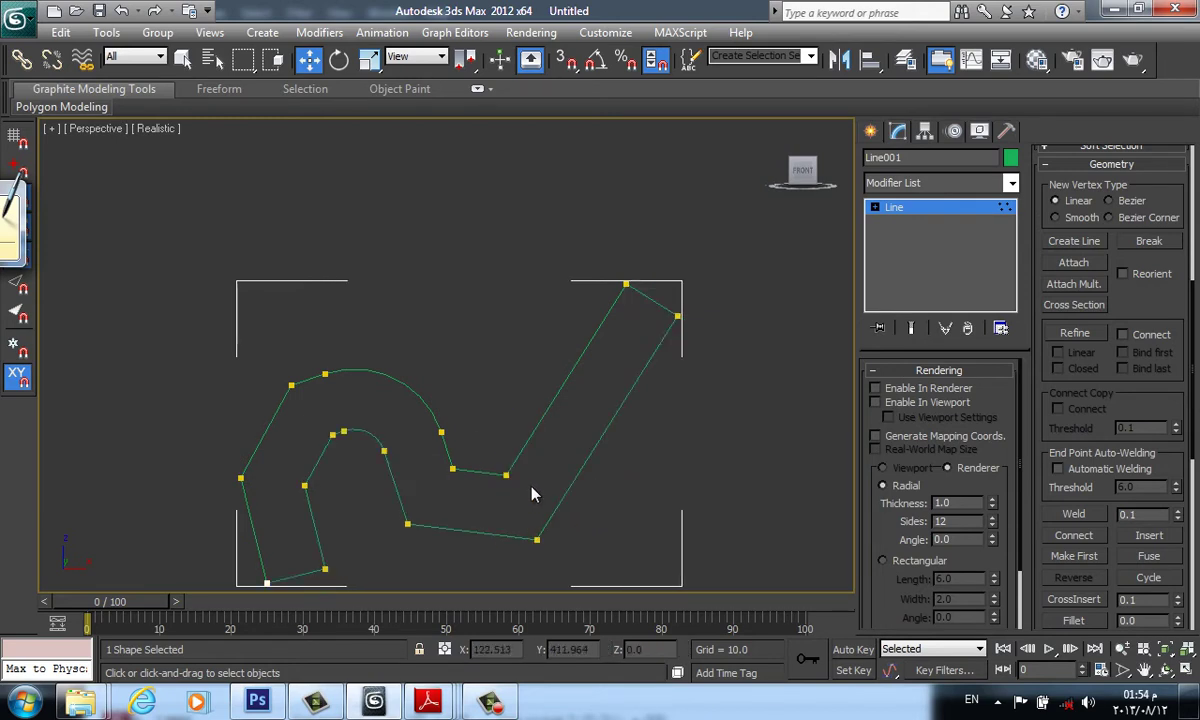
alt+middle_drag(560, 487, 572, 386)
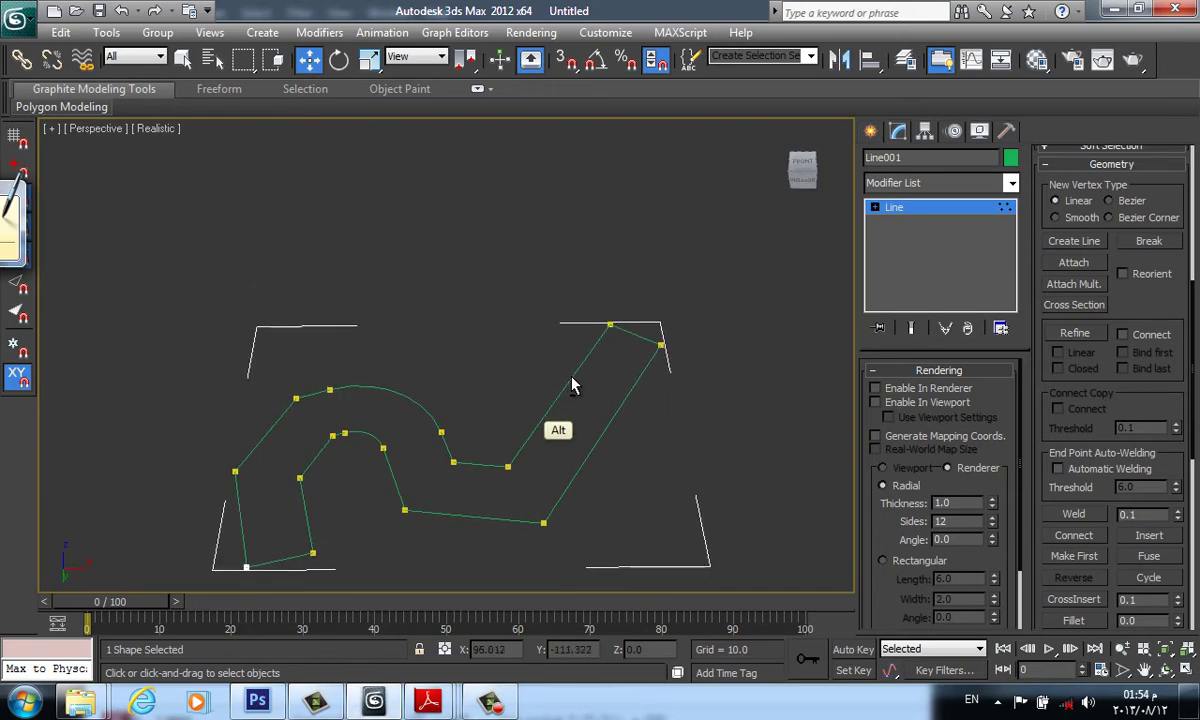
click(900, 182)
- Add an Extrude modifier to the line with an Amount of 21.5
key(e)
key(e)
key(e)
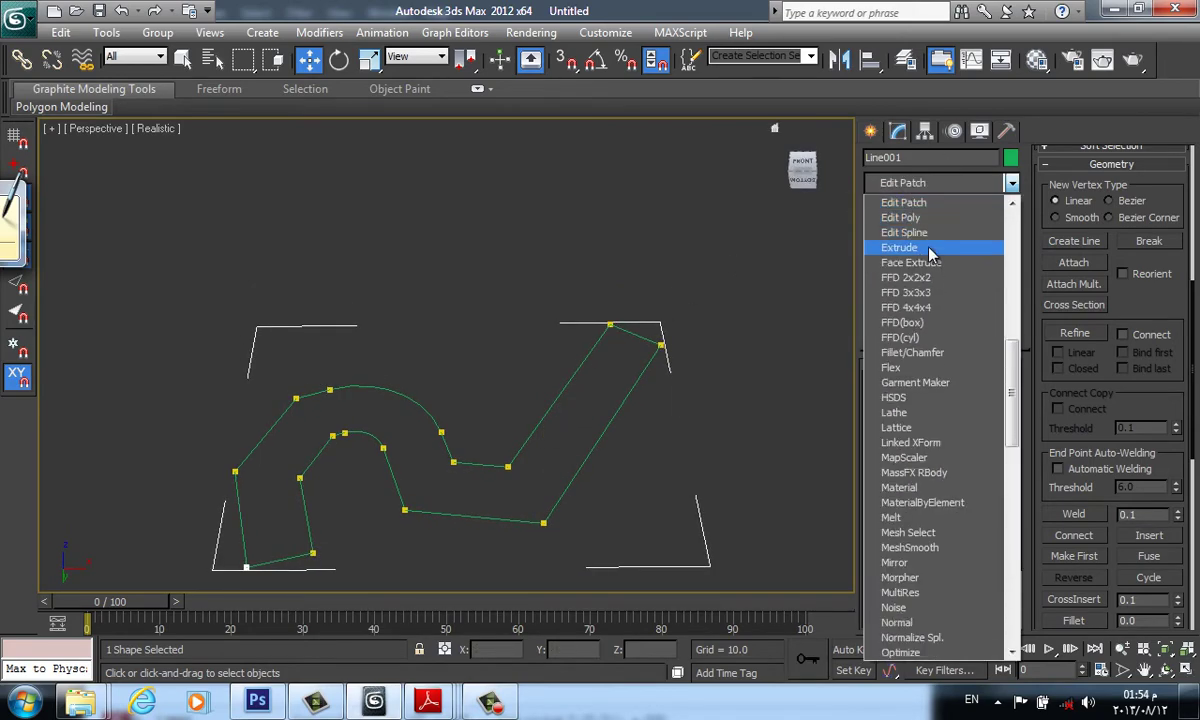
click(927, 249)
drag(993, 396, 993, 370)
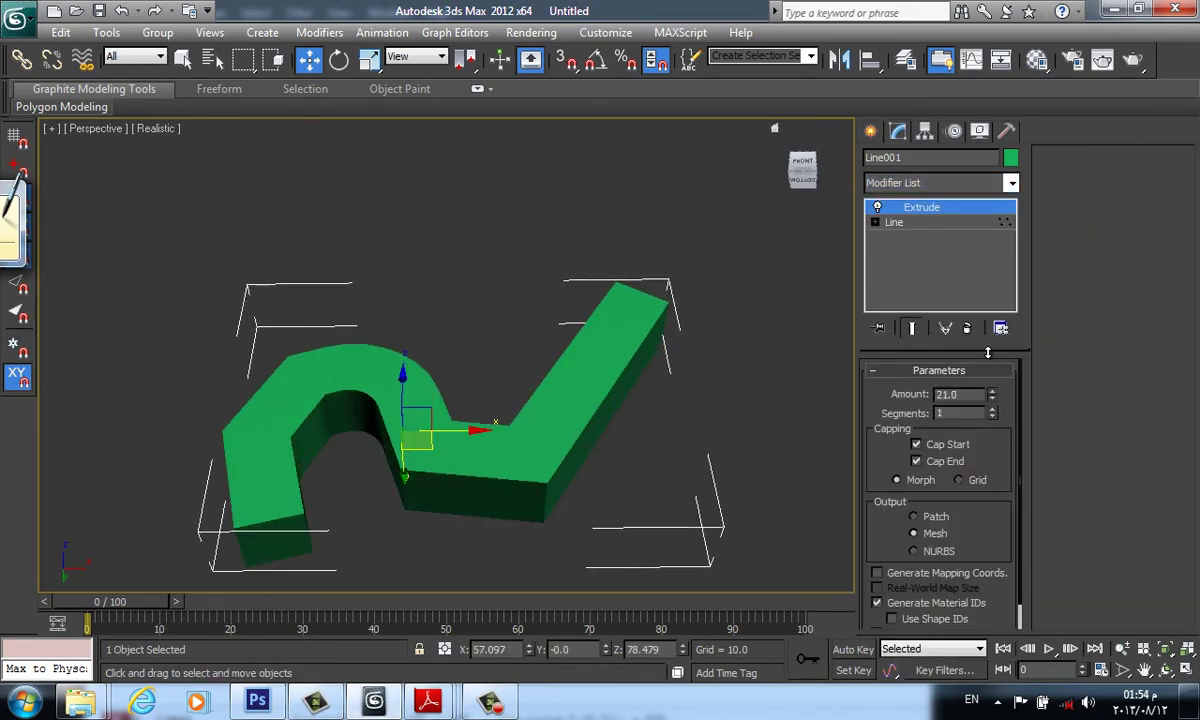
alt+middle_drag(608, 415, 578, 415)
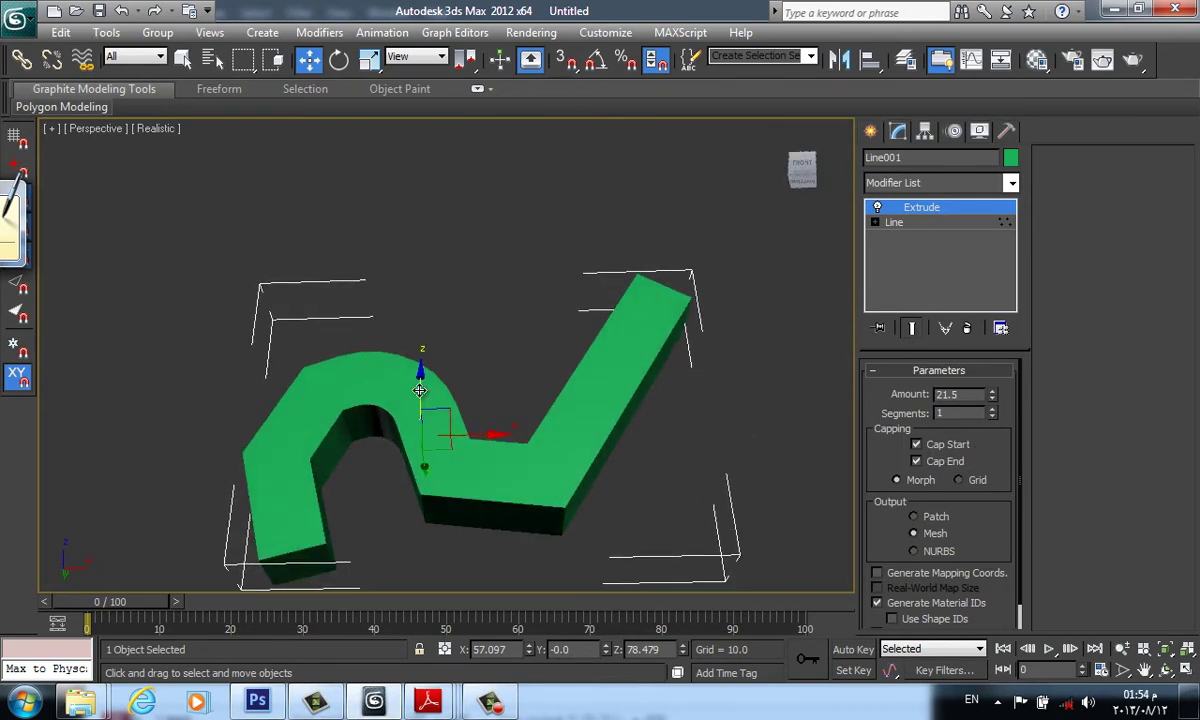
mouse_move(559, 422)
middle_down()
mouse_move(568, 375)
mouse_move(710, 354)
middle_up()
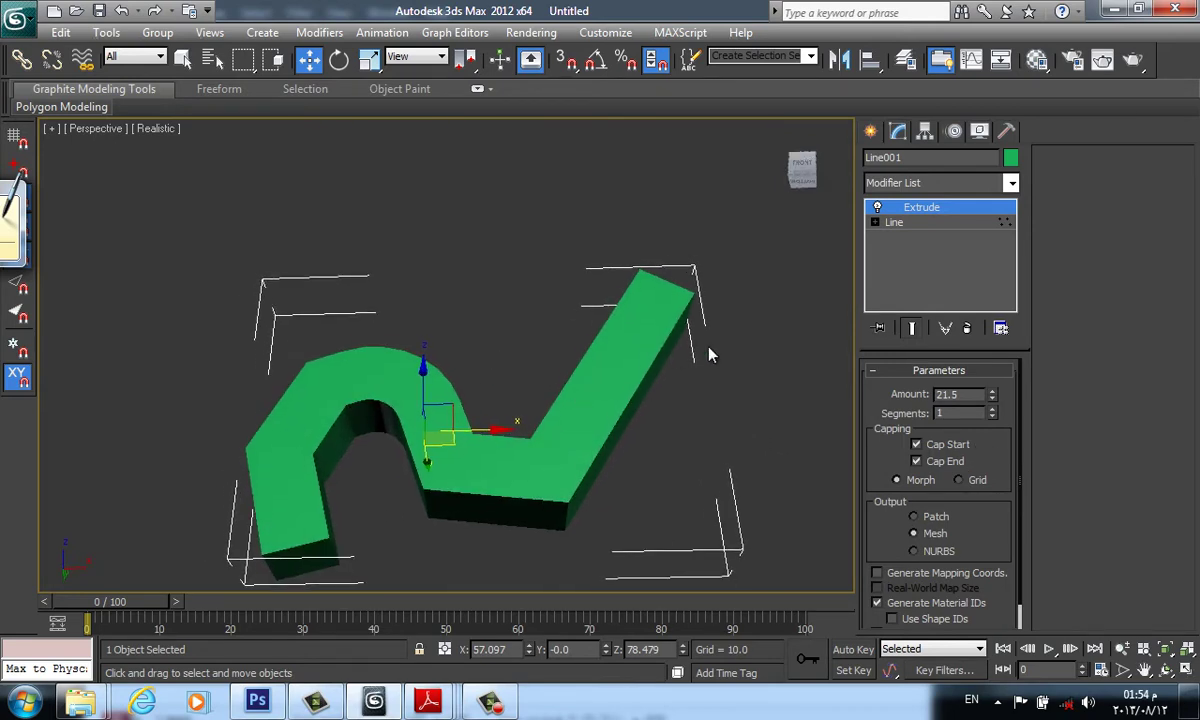
- Show a fitted Front view in wireframe and return to the Line level in the stack
key(f)
key(z)
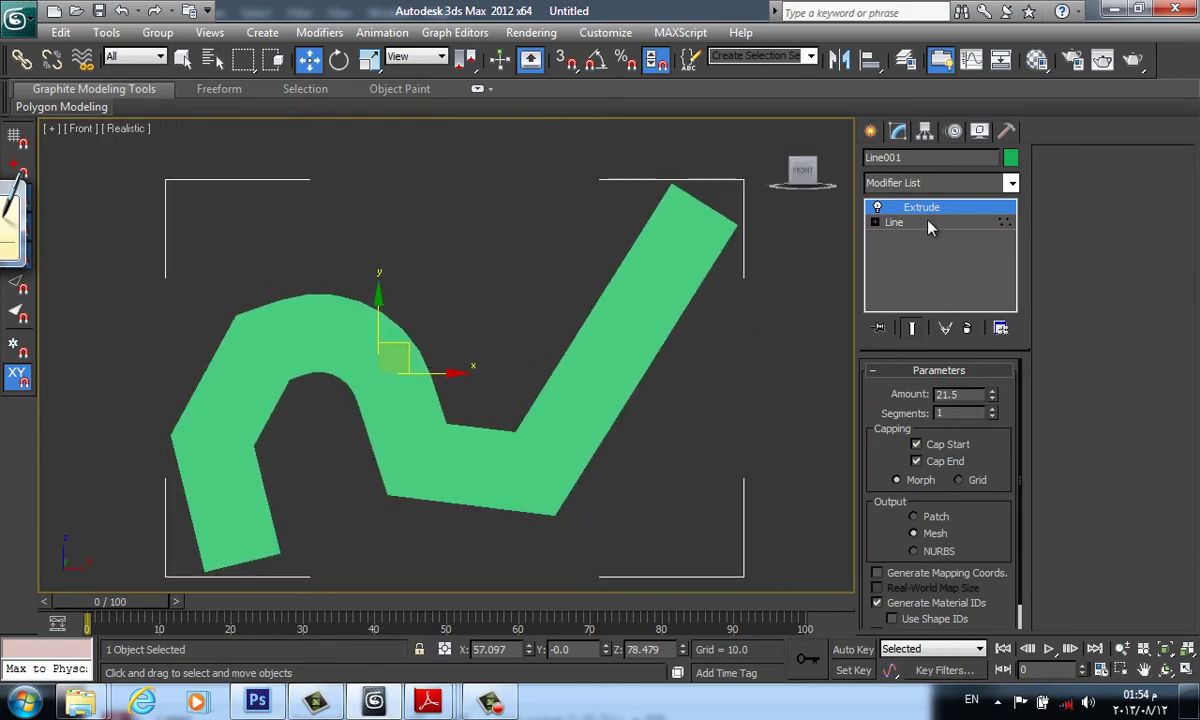
key(F3)
click(922, 224)
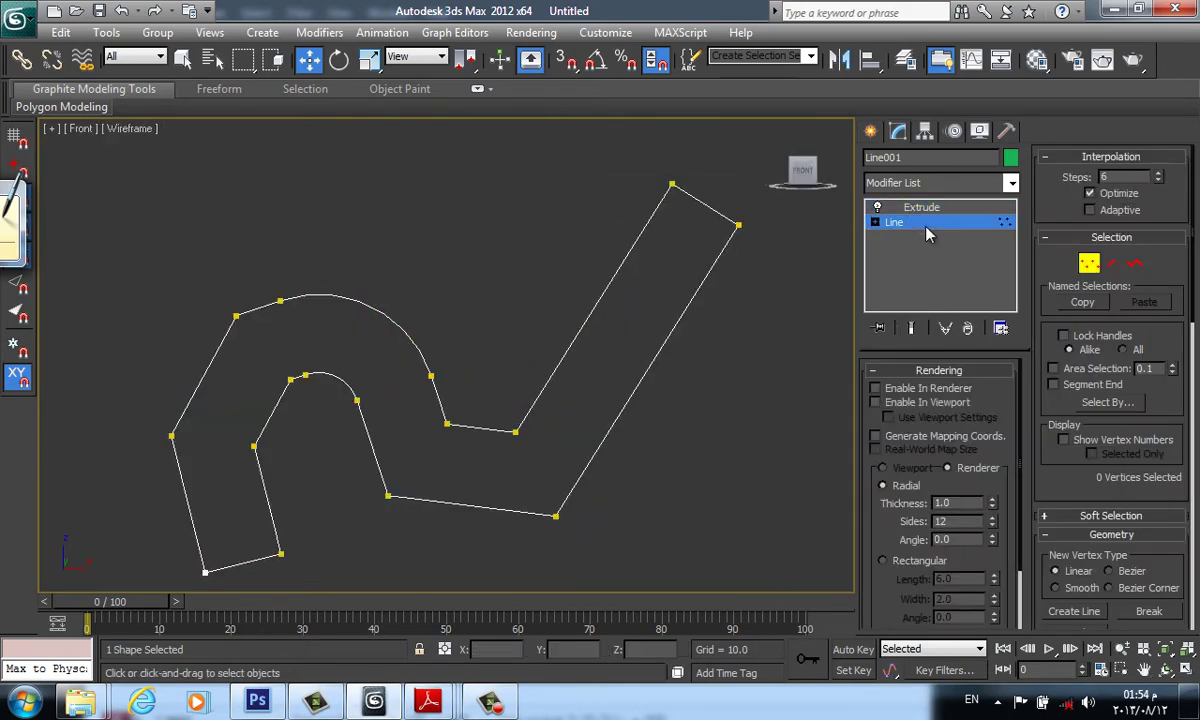
- Break the line at its inner centre corner vertex, test-moving a split vertex and undoing it
click(445, 424)
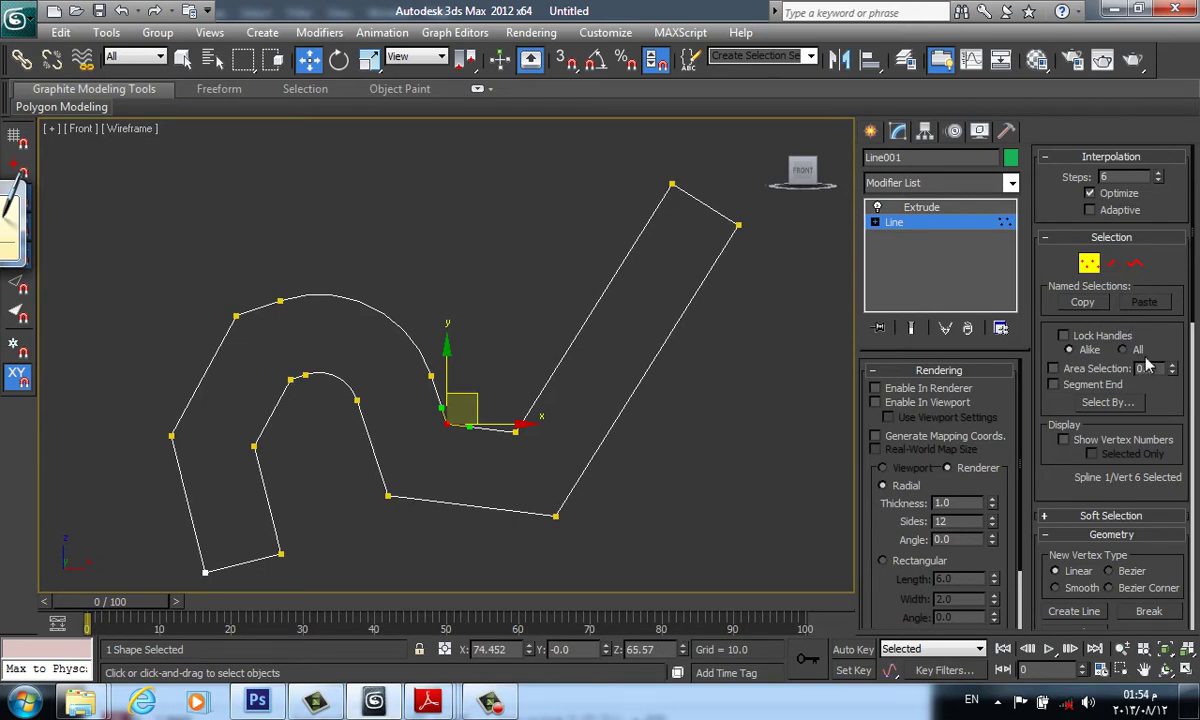
scroll(1160, 385, down, 3)
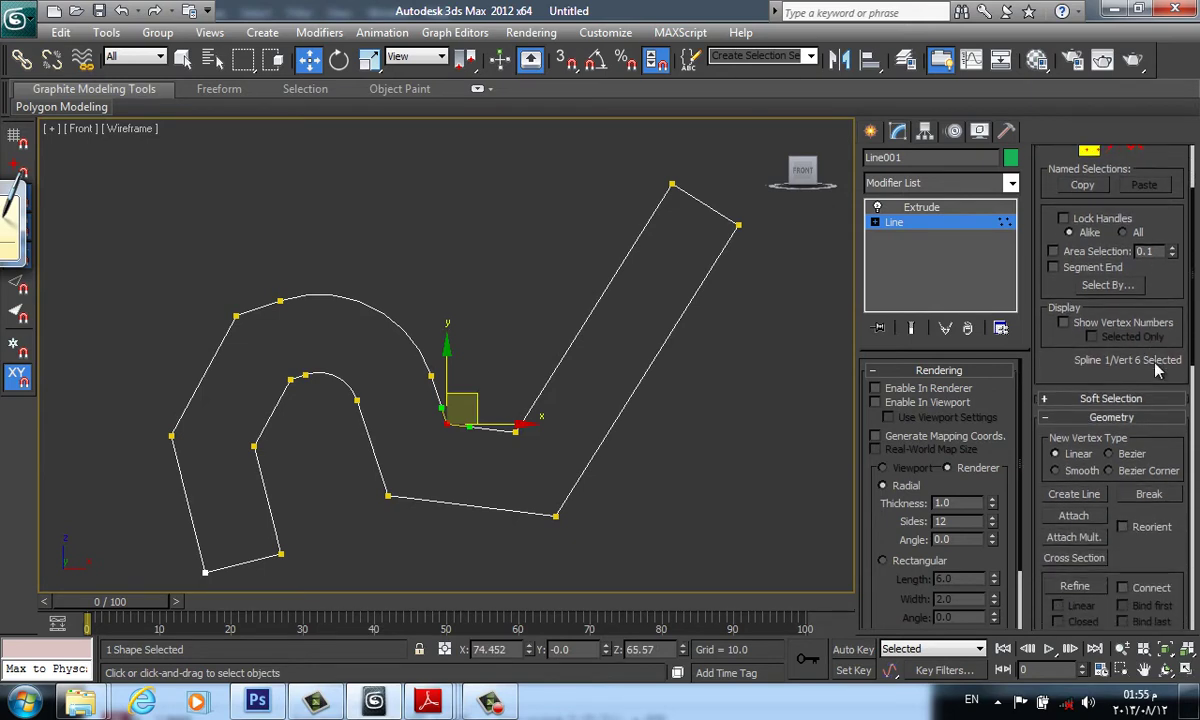
click(1157, 498)
click(456, 425)
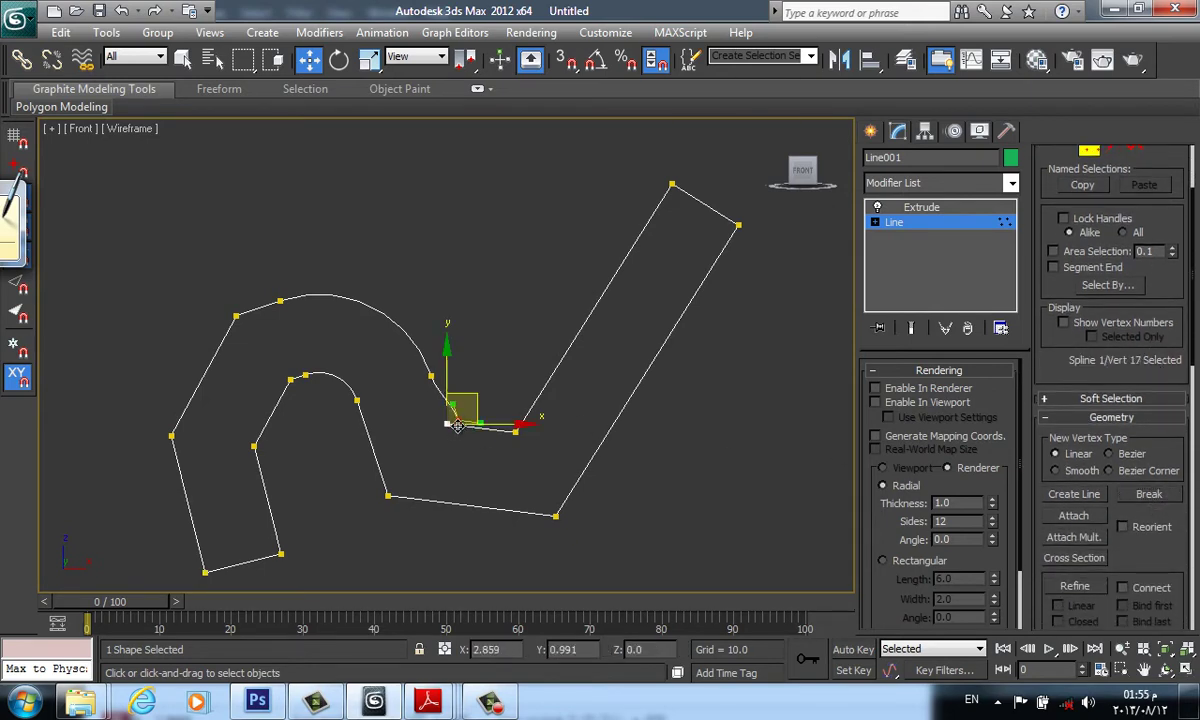
drag(456, 425, 421, 440)
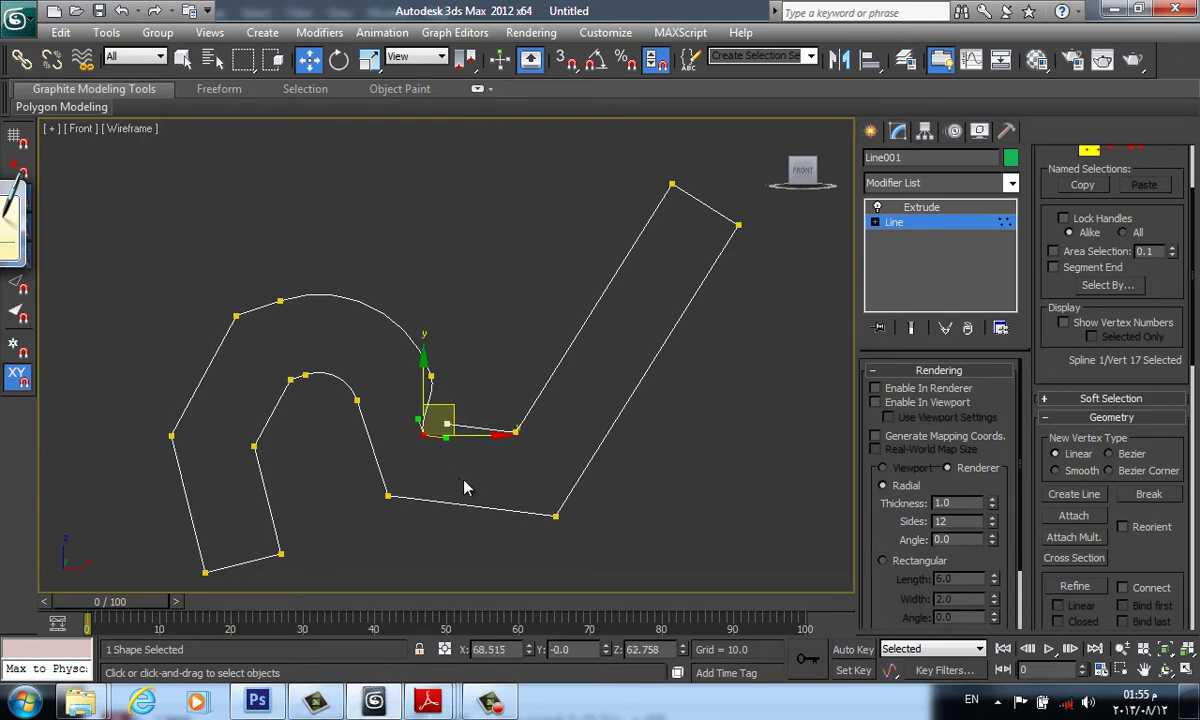
key(ctrl+z)
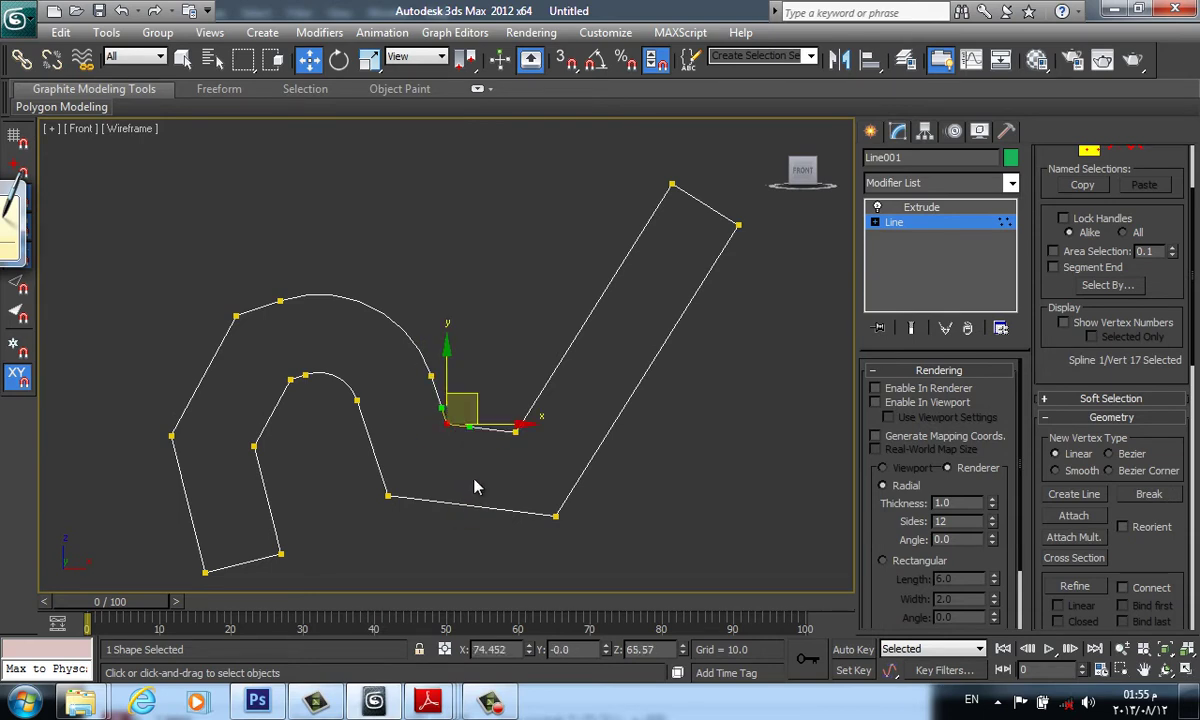
key(F3)
alt+middle_drag(486, 486, 500, 470)
key(F3)
- View the opened Extrude result in shaded display, then return to the Line level
click(910, 207)
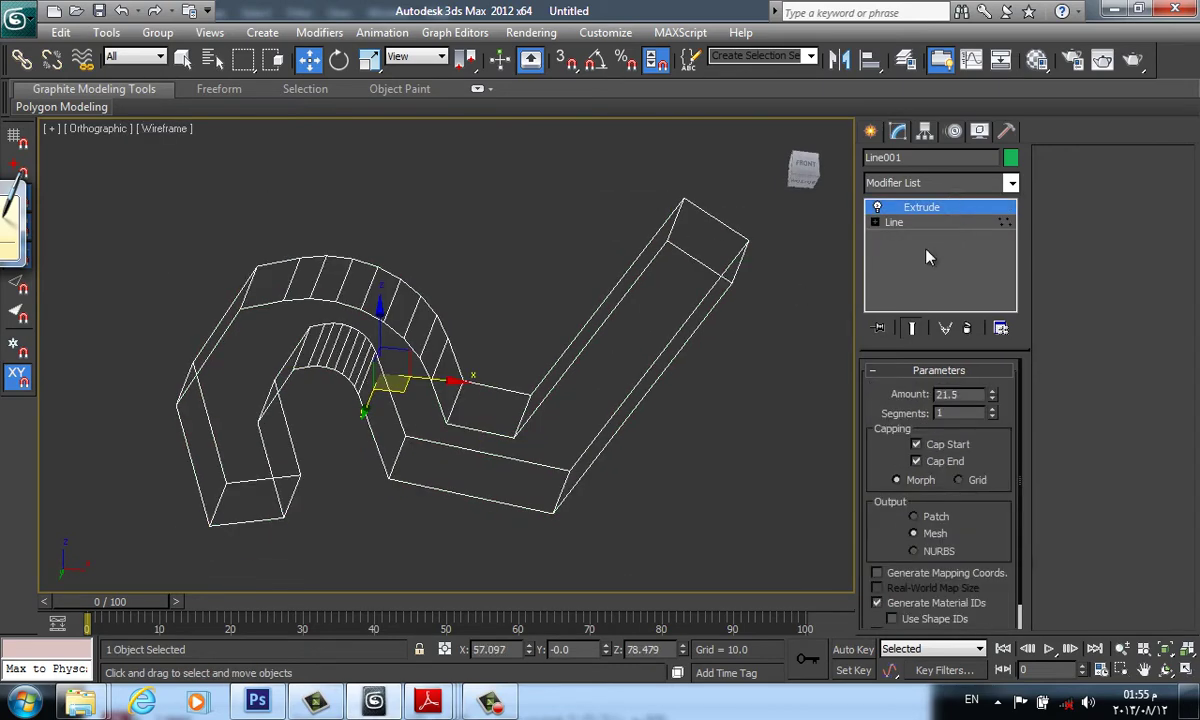
key(F3)
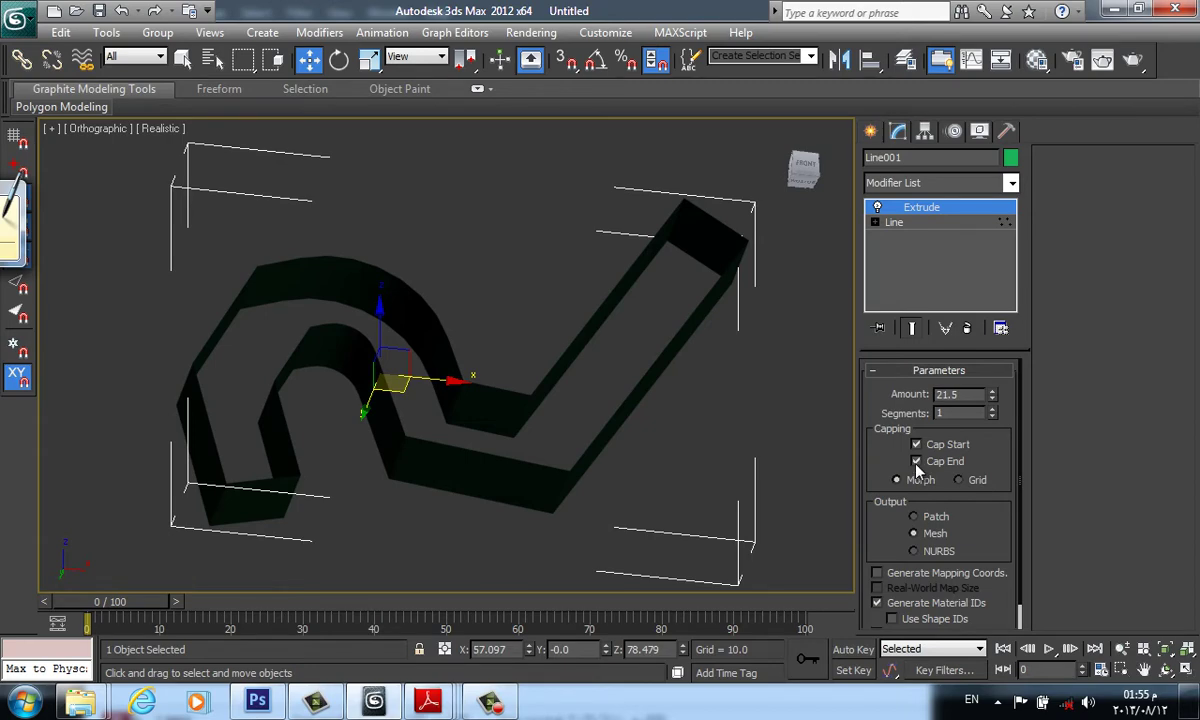
click(944, 224)
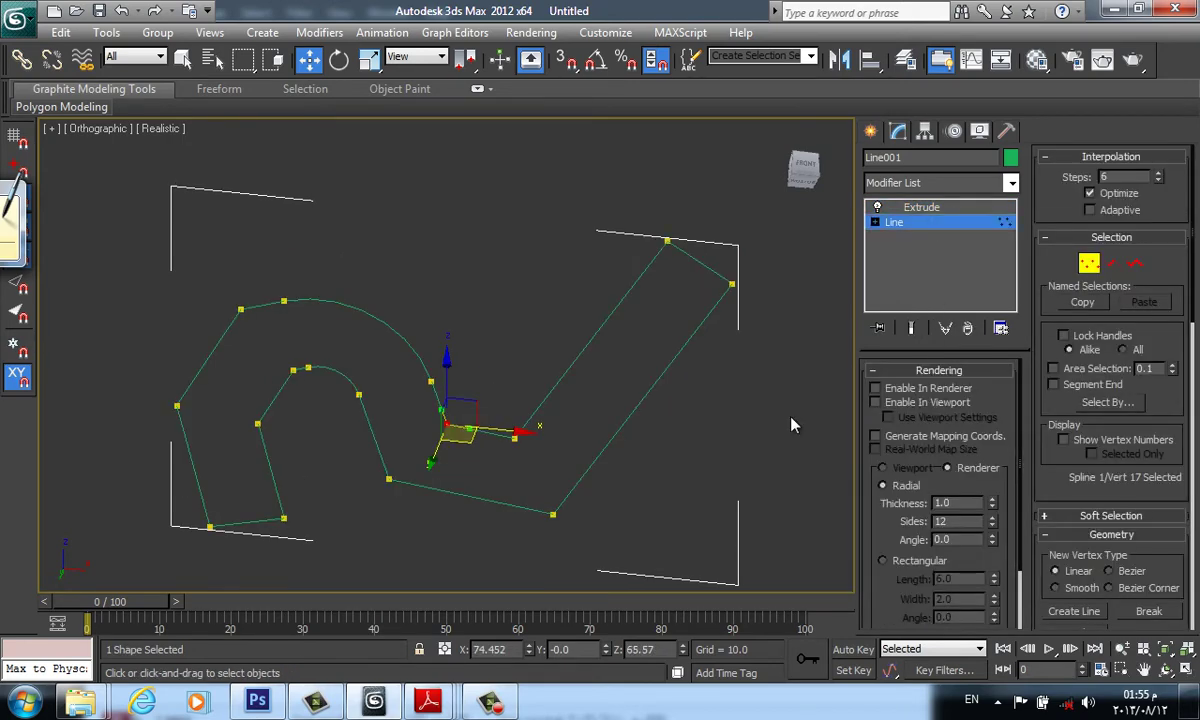
- Select the two split centre vertices and weld them back into one
click(557, 458)
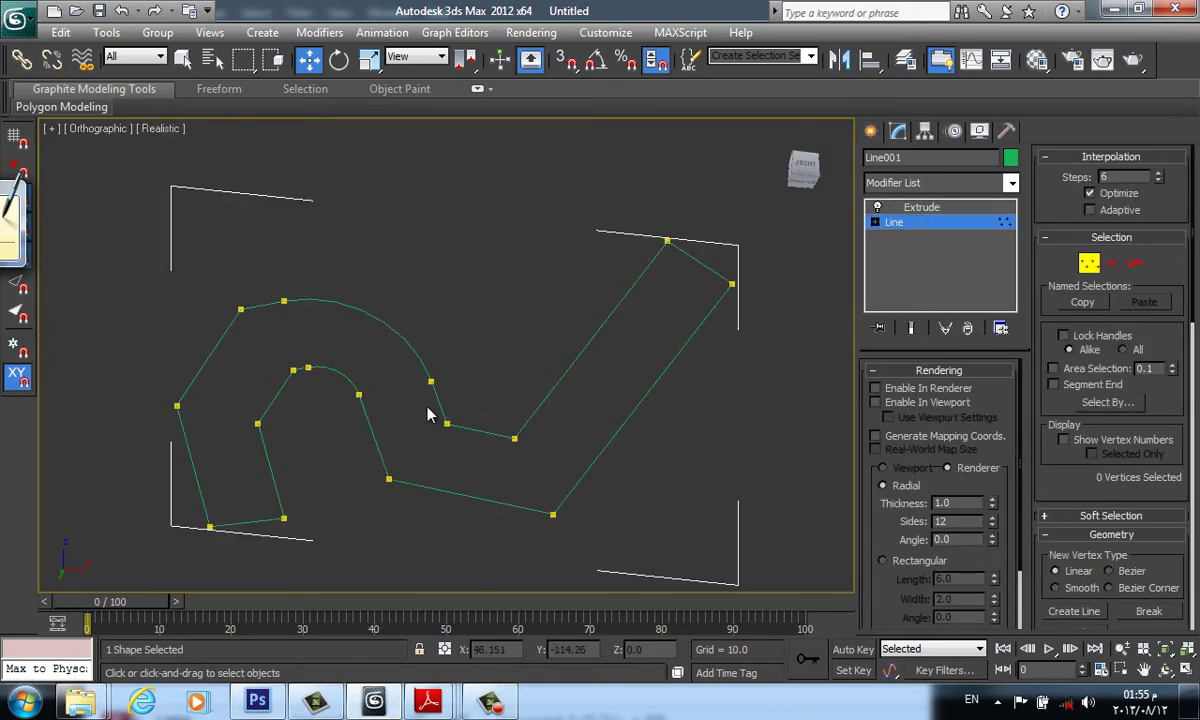
drag(427, 406, 478, 456)
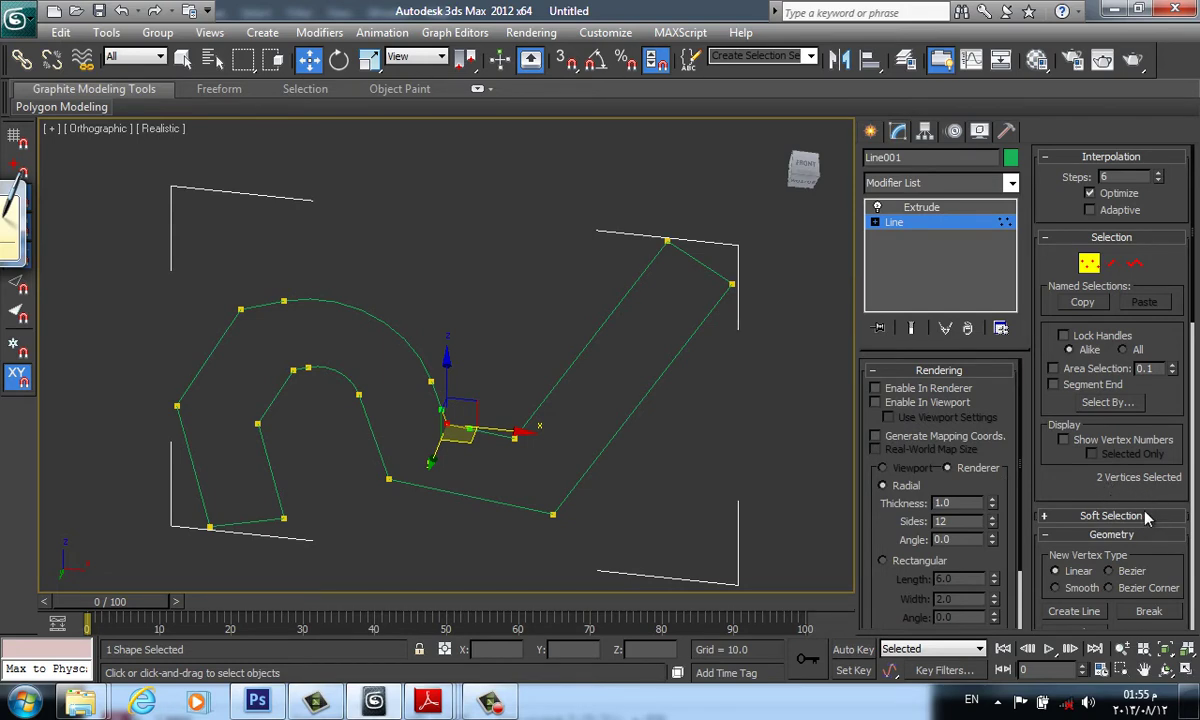
drag(1058, 450, 1050, 161)
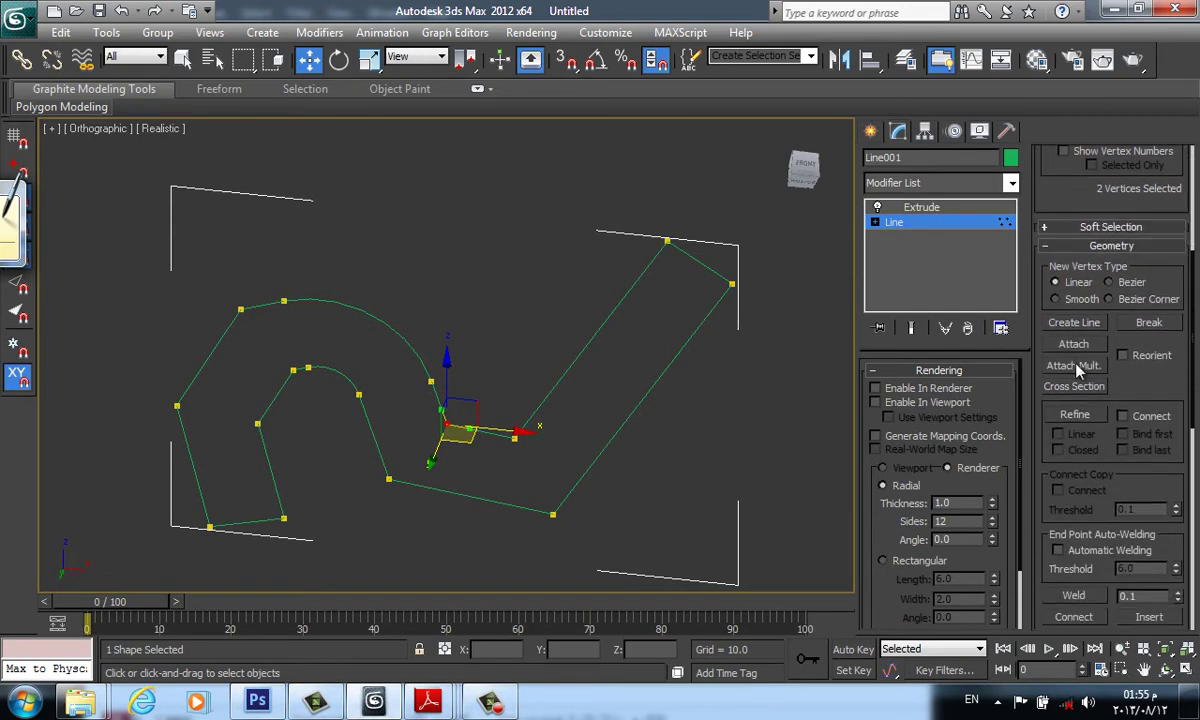
drag(1157, 479, 1155, 414)
click(1074, 531)
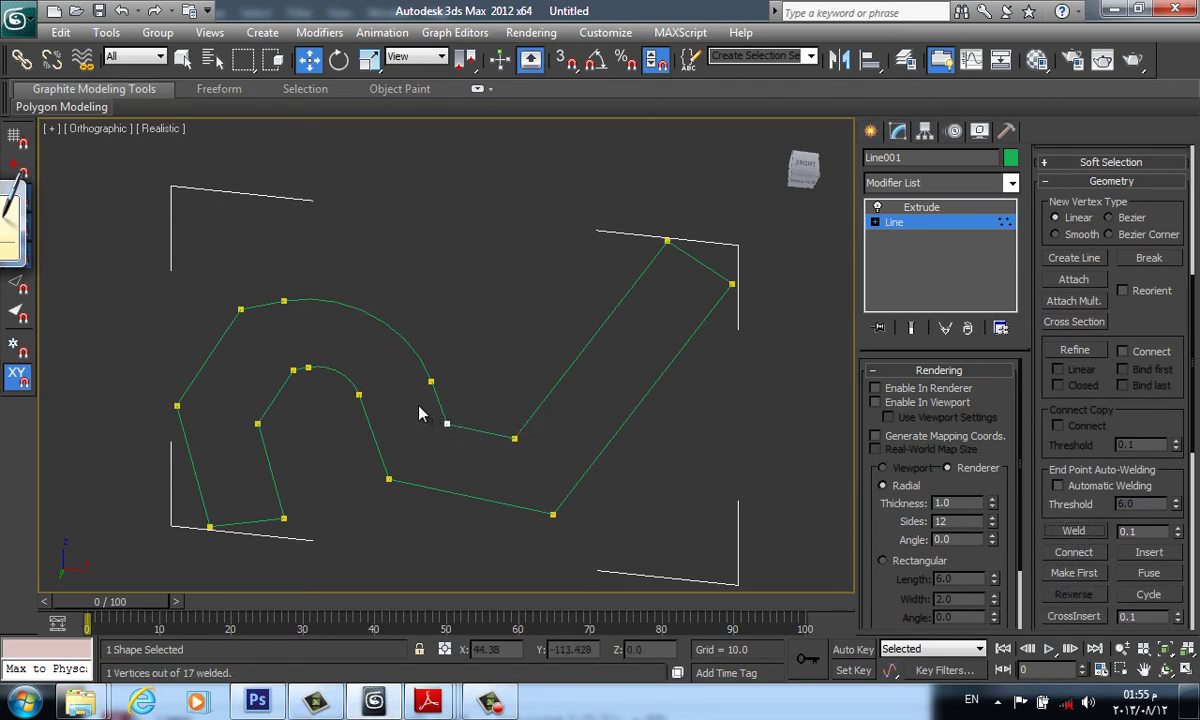
drag(414, 400, 471, 443)
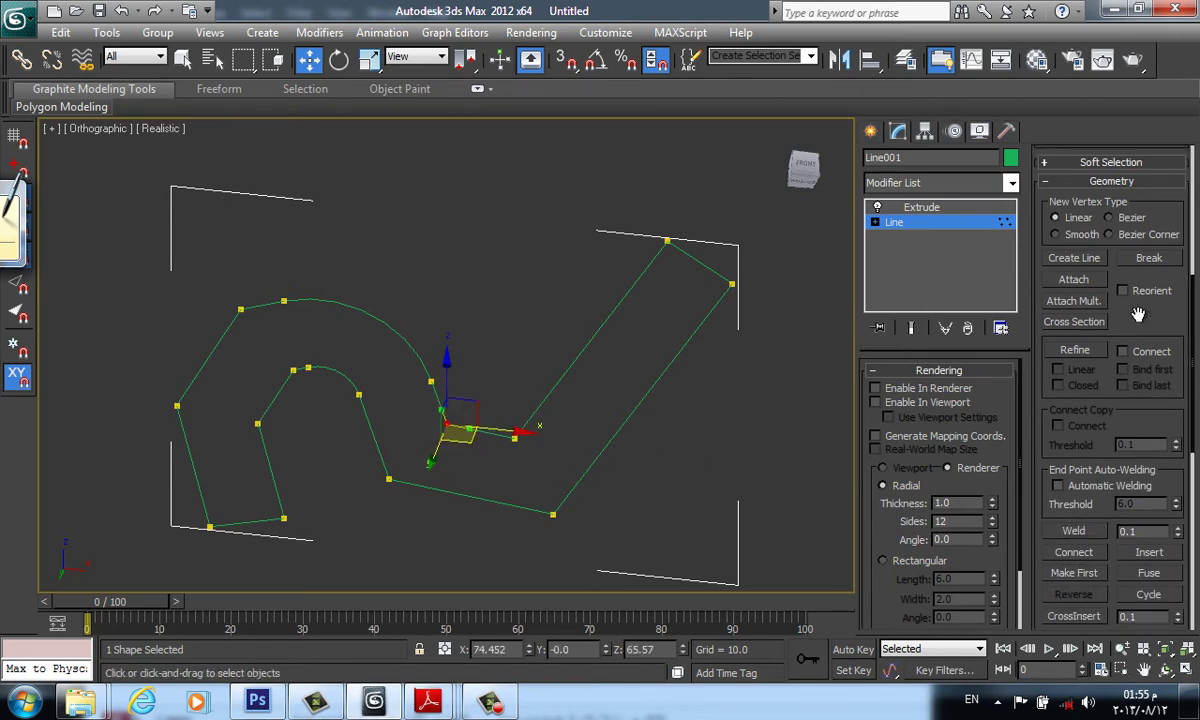
scroll(1138, 319, up, 5)
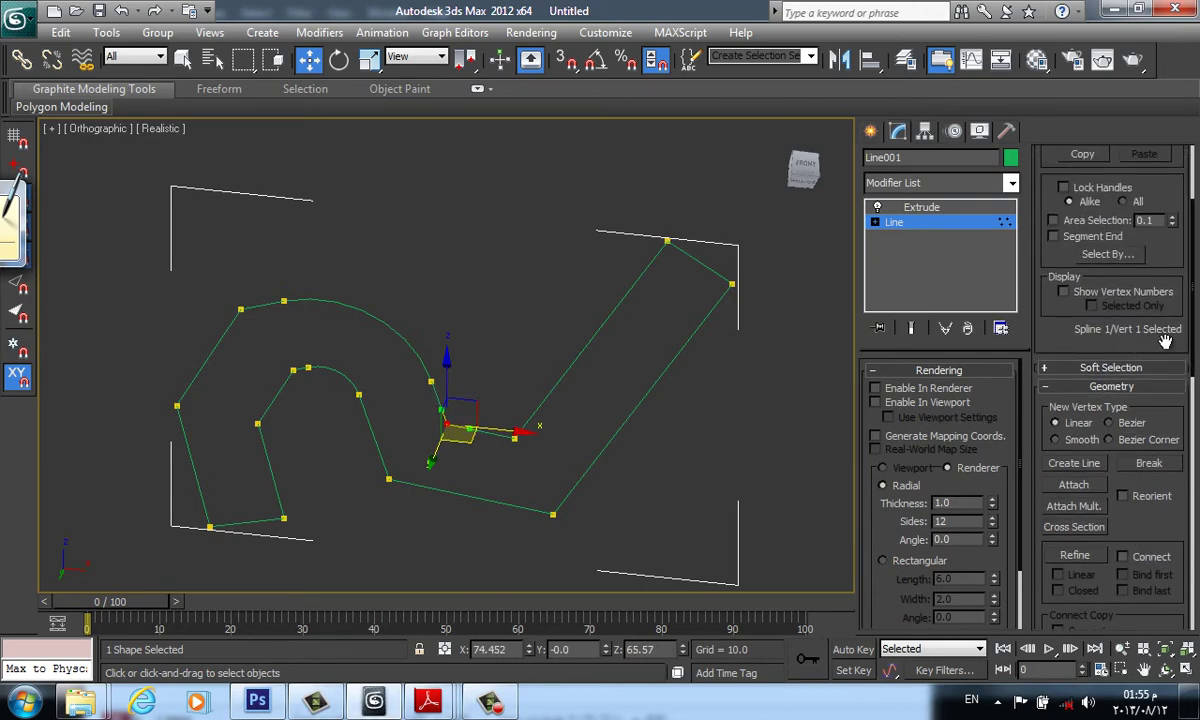
- In Perspective, check the extrusion, then go back to the Line level with Refine active
key(p)
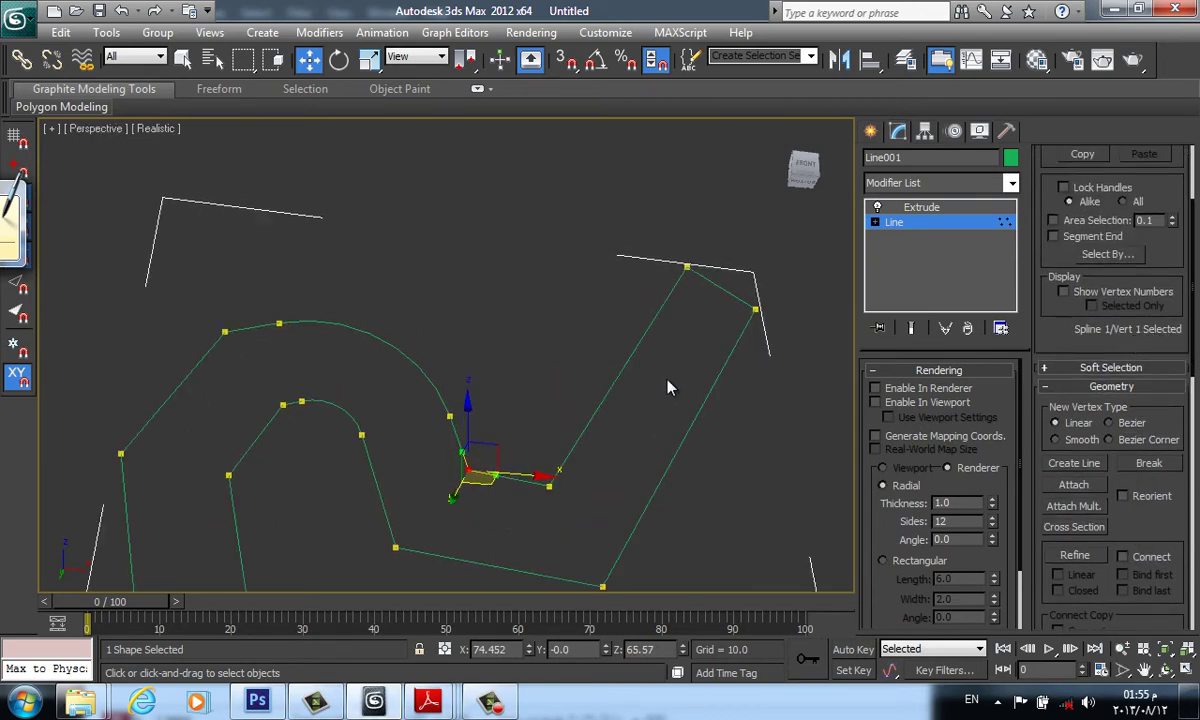
click(925, 207)
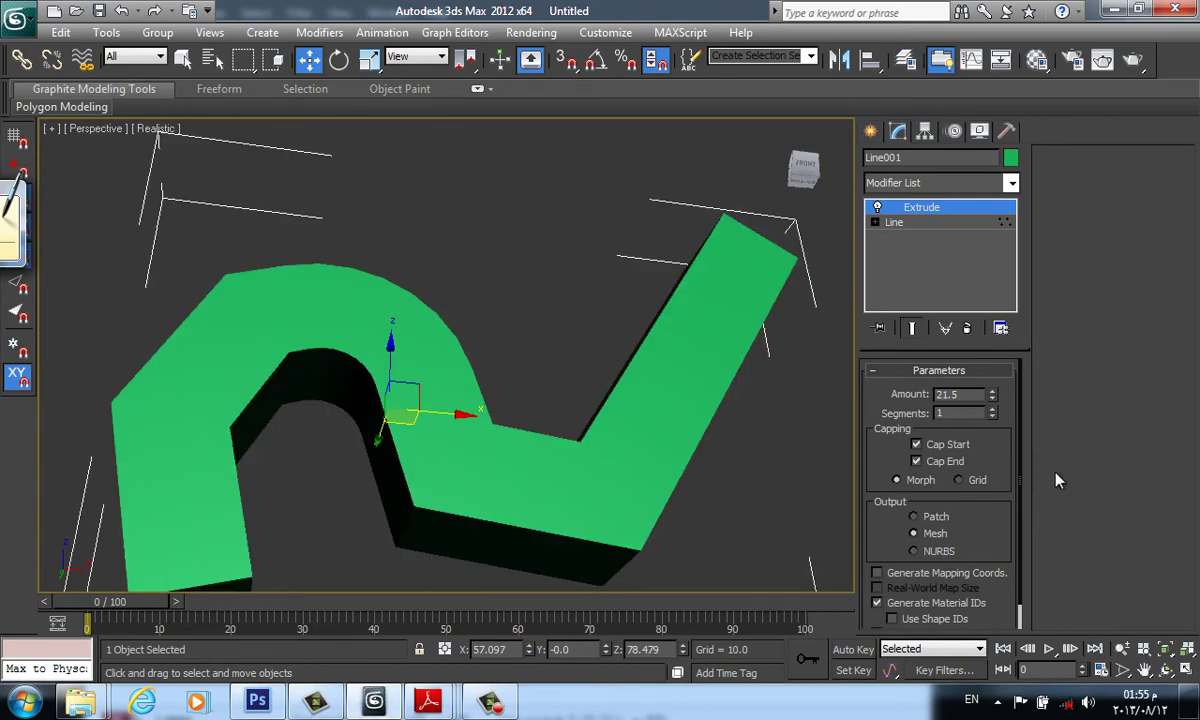
click(949, 222)
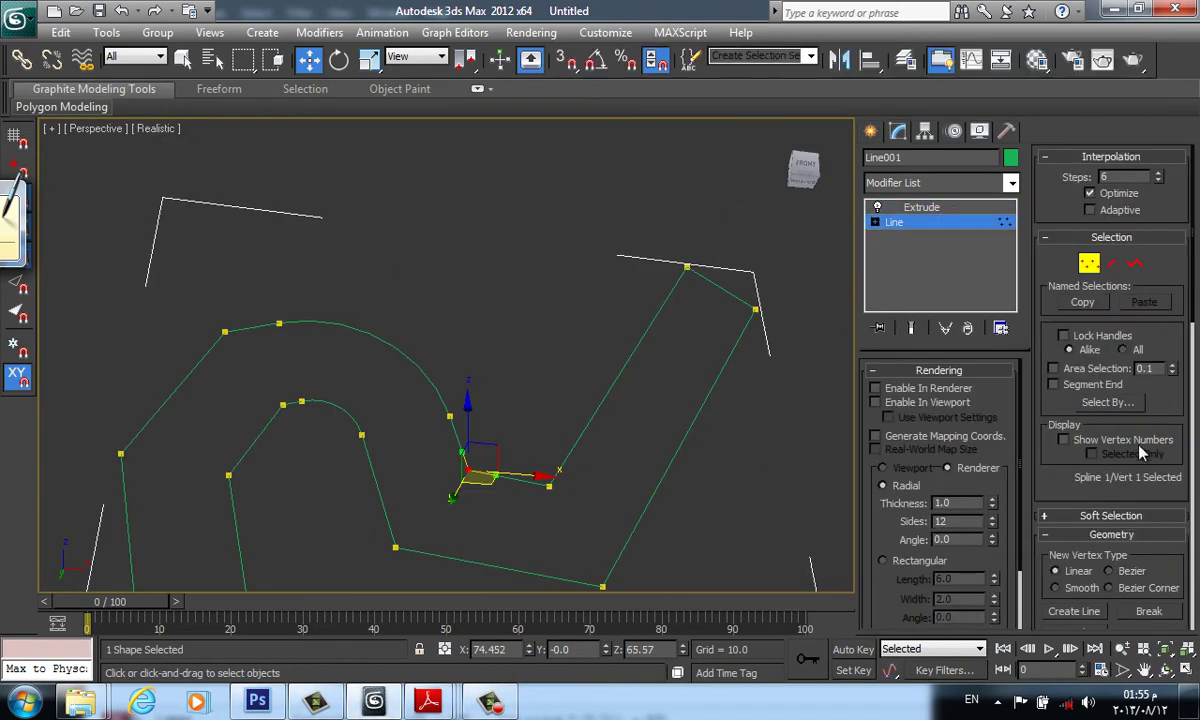
mouse_move(1080, 420)
mouse_down()
mouse_move(1157, 300)
mouse_move(1155, 173)
mouse_up()
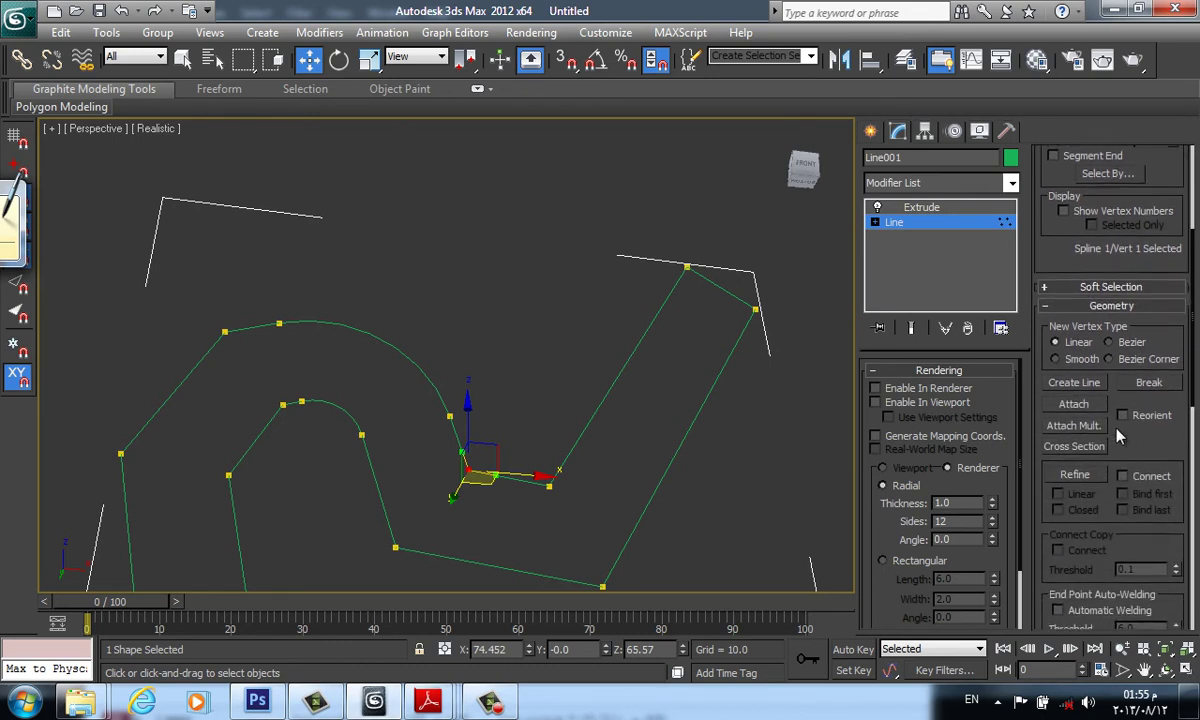
mouse_move(1140, 437)
mouse_down()
mouse_move(1152, 311)
mouse_move(1136, 231)
mouse_up()
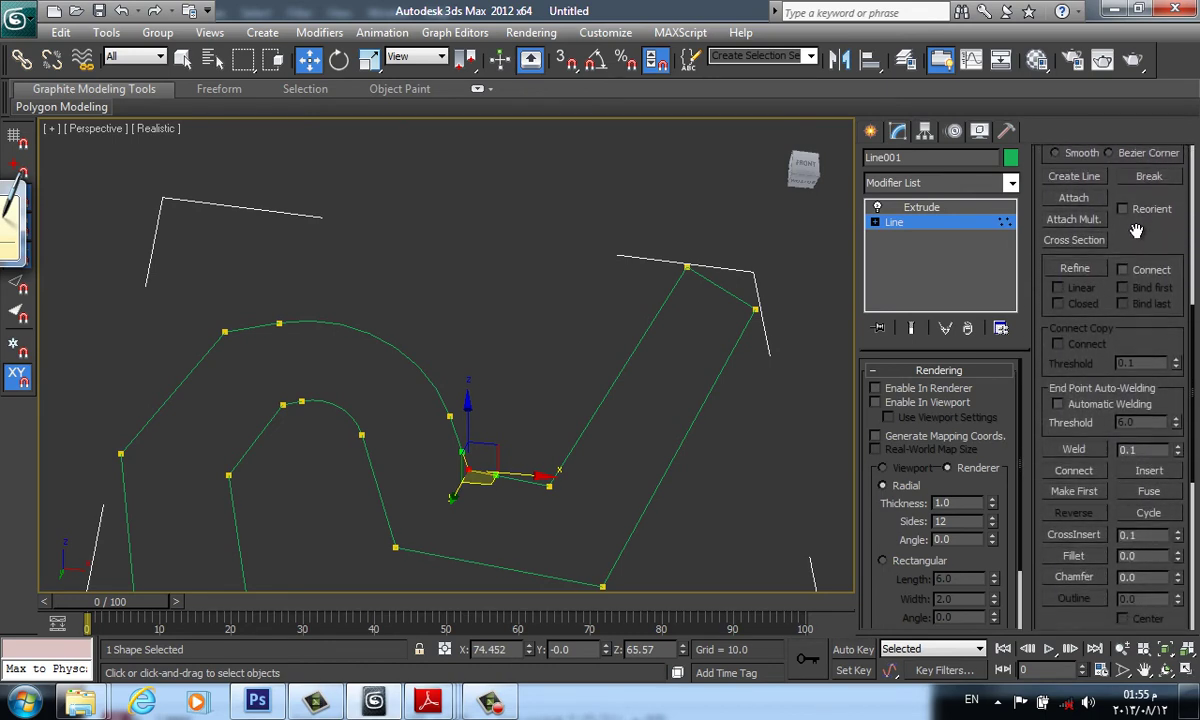
scroll(1136, 231, up, 1)
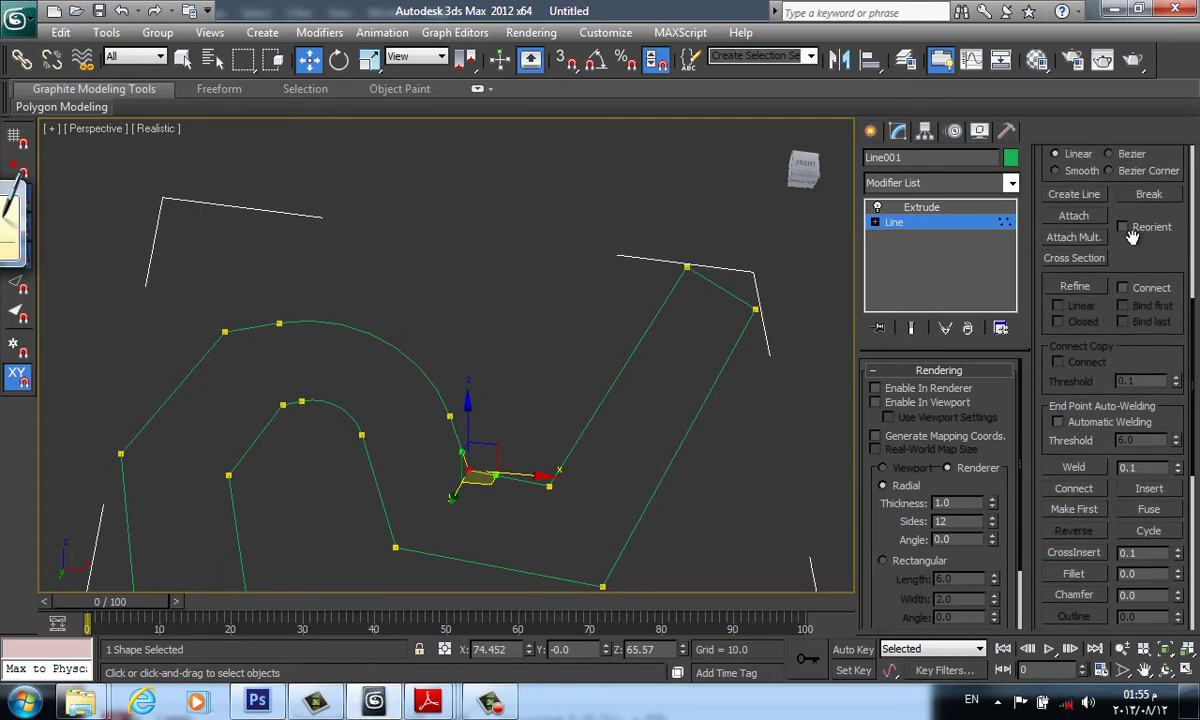
click(1078, 288)
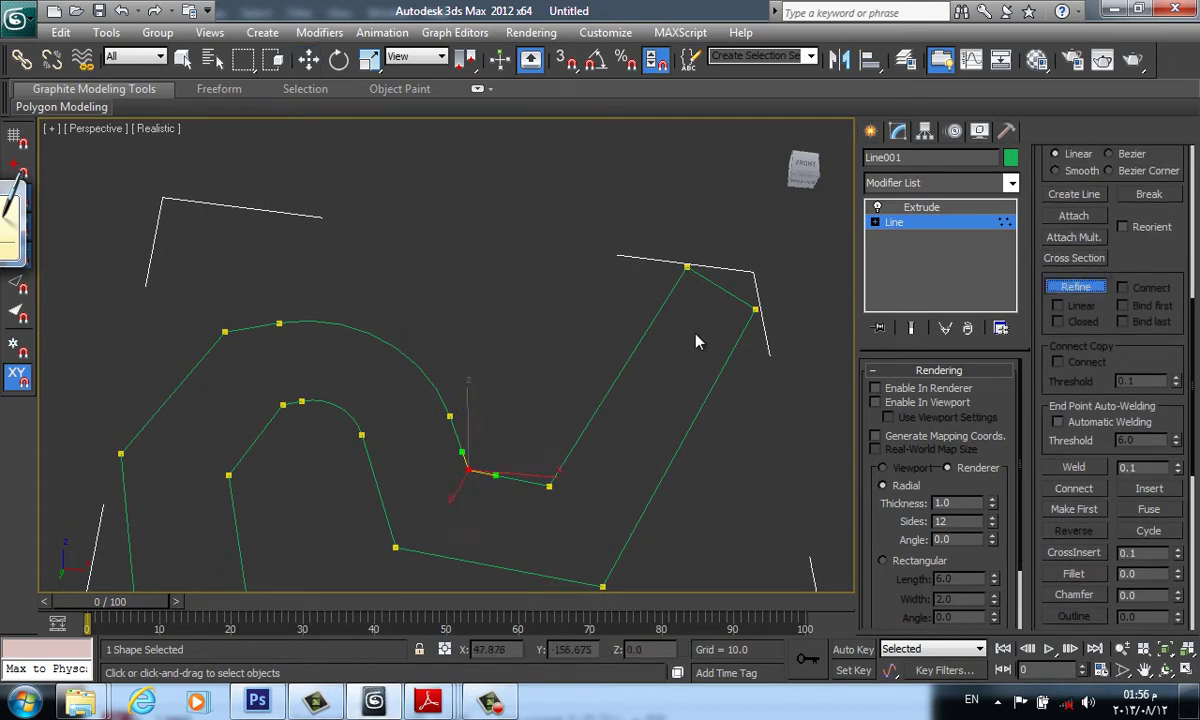
- Refine four new vertices onto spline segments, then add one at a midpoint using 3D Snap
click(629, 360)
click(708, 396)
click(487, 566)
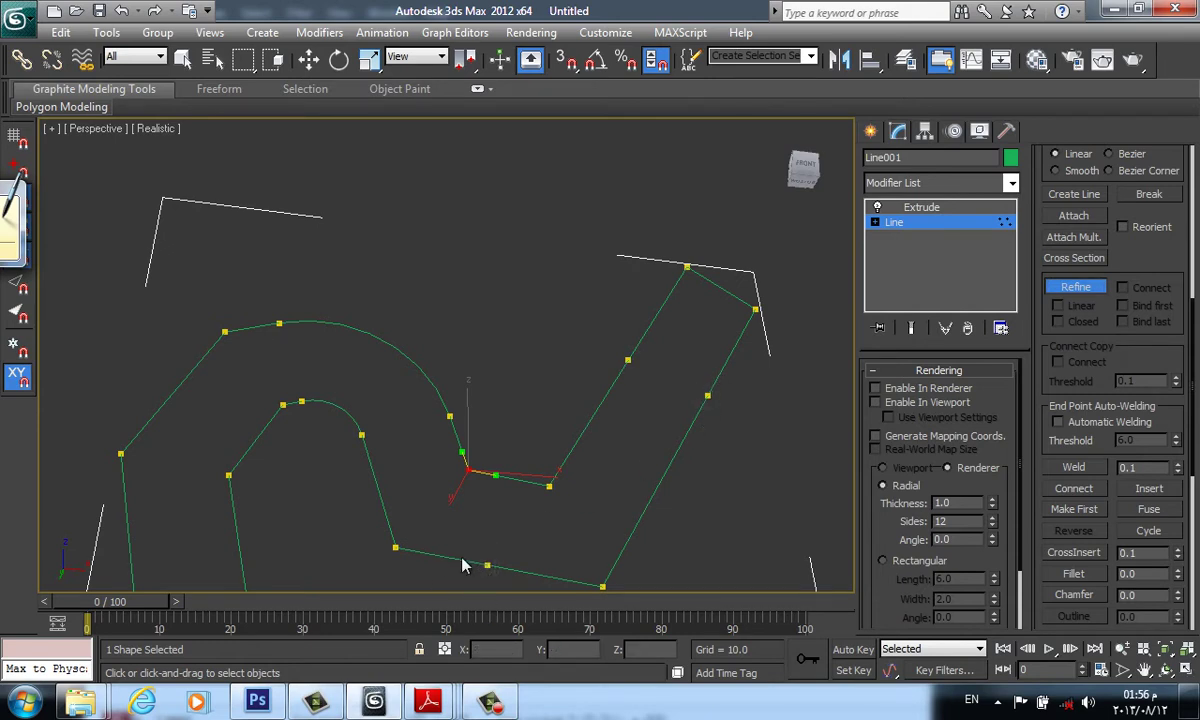
click(389, 344)
click(566, 59)
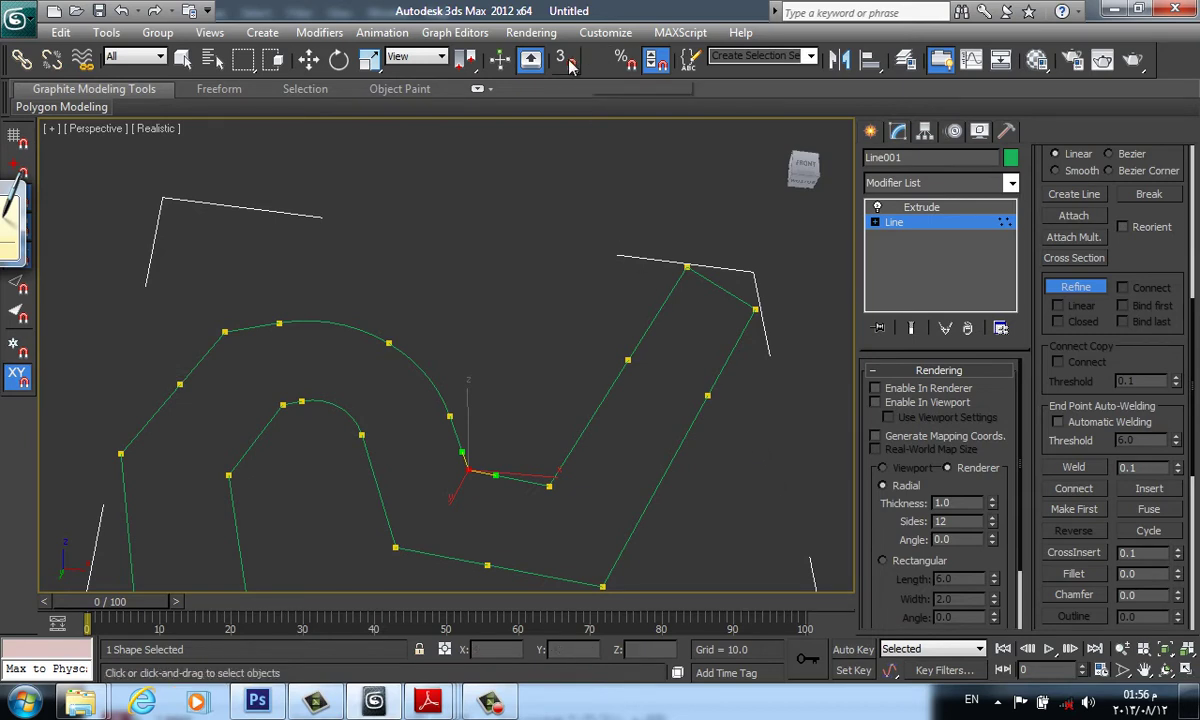
click(588, 418)
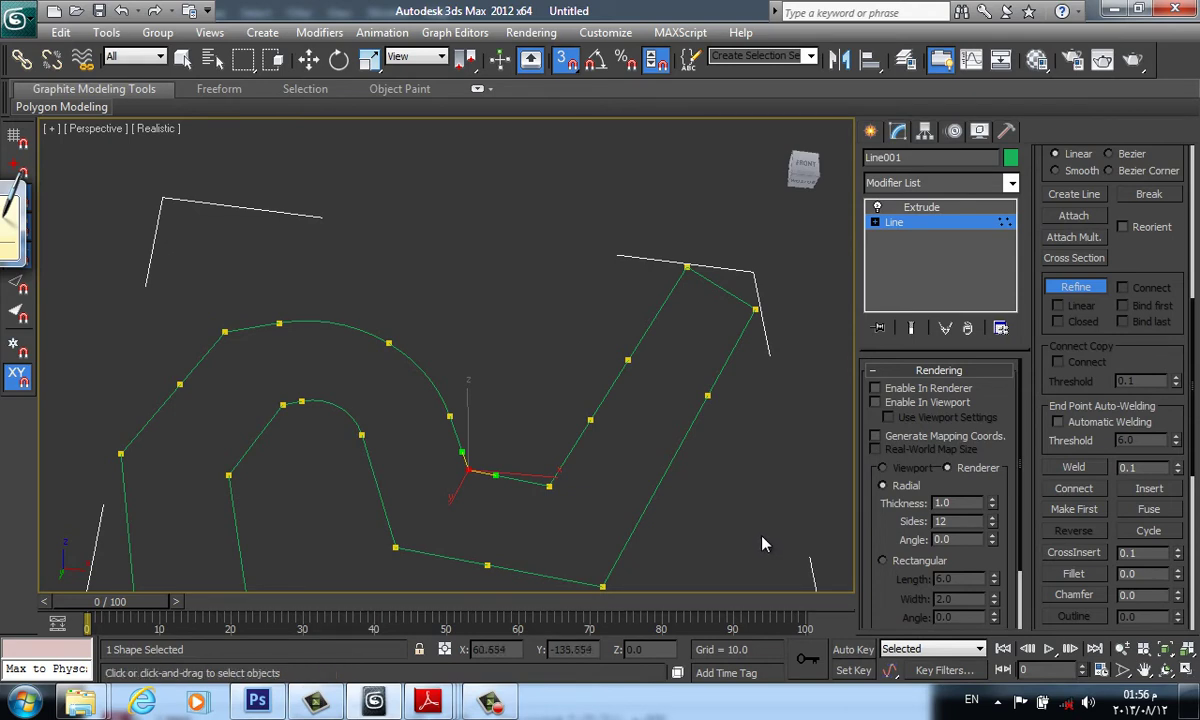
click(1085, 289)
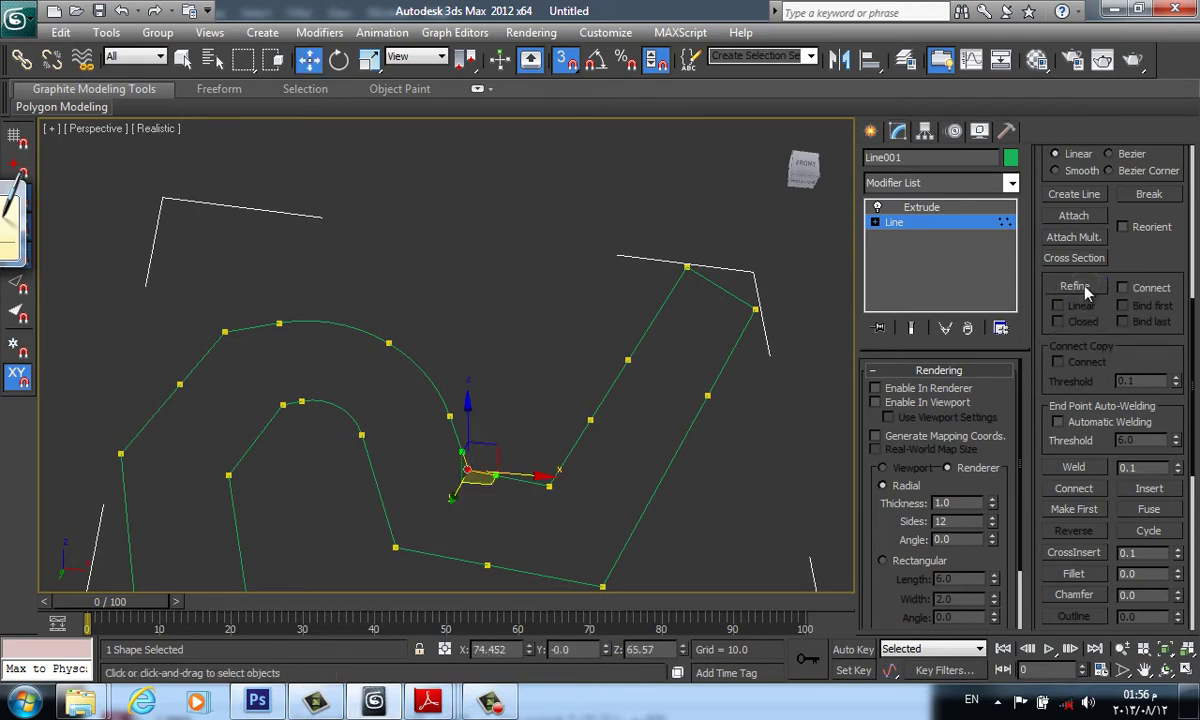
- Add three more vertices on the right and upper-right segments, including a midpoint, then exit Refine
click(1075, 287)
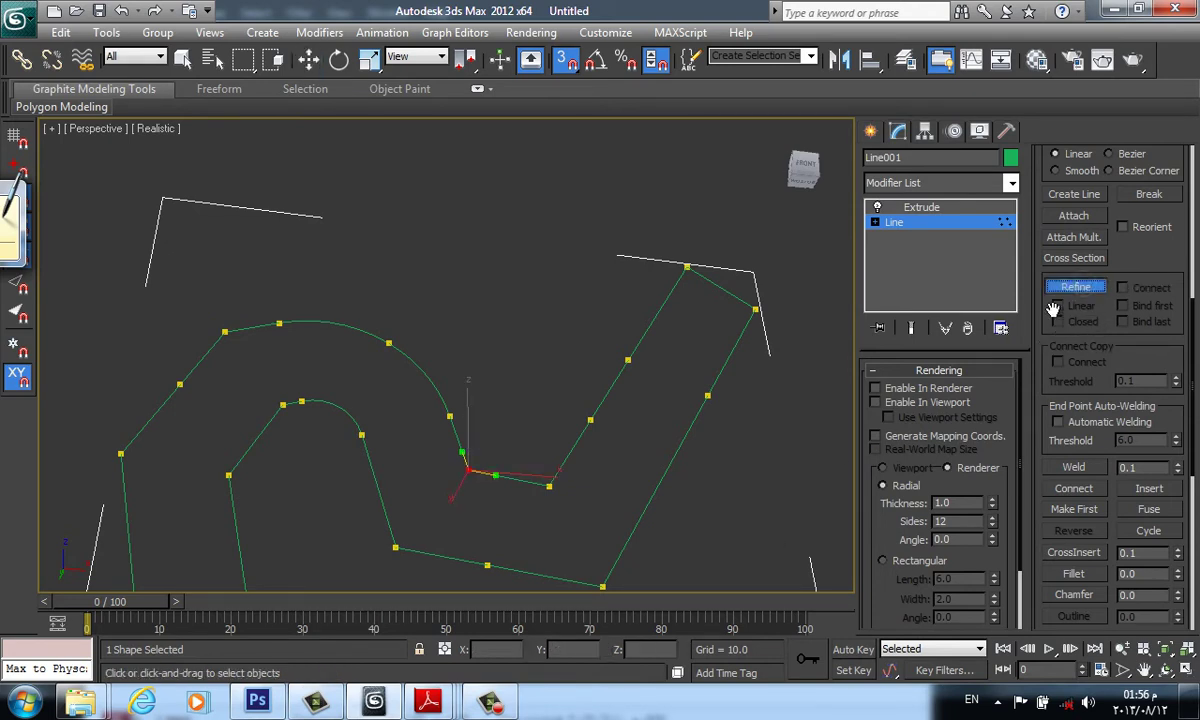
click(658, 486)
click(662, 305)
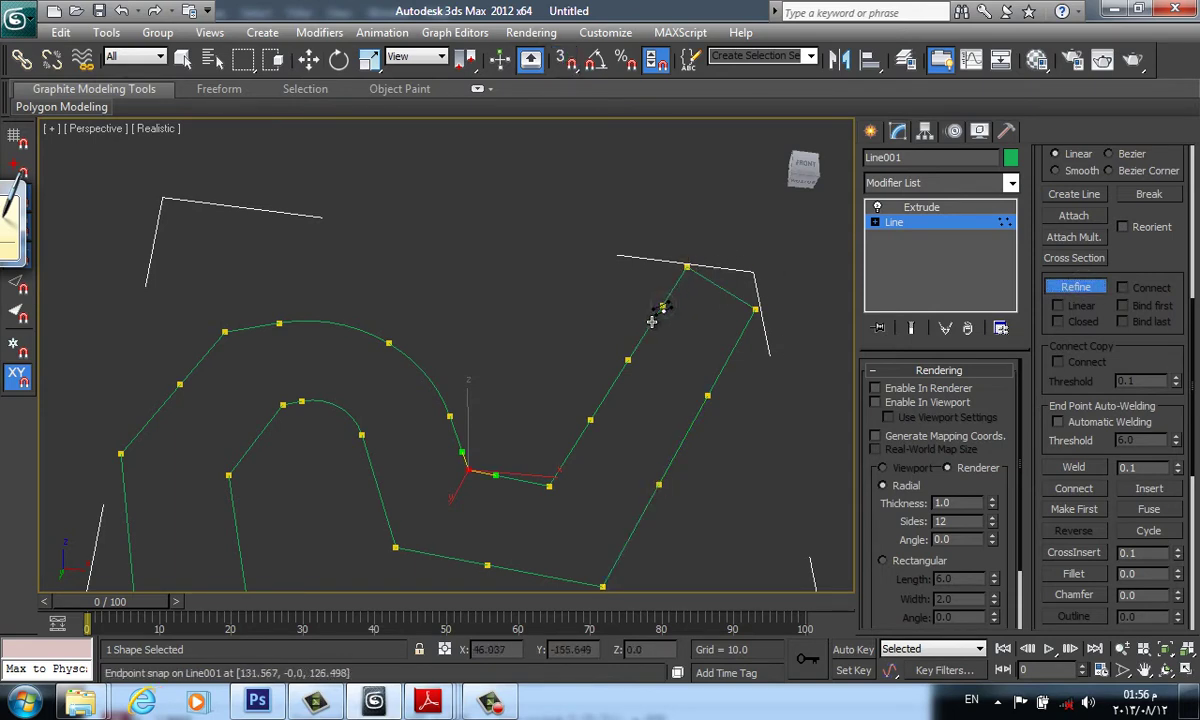
click(650, 324)
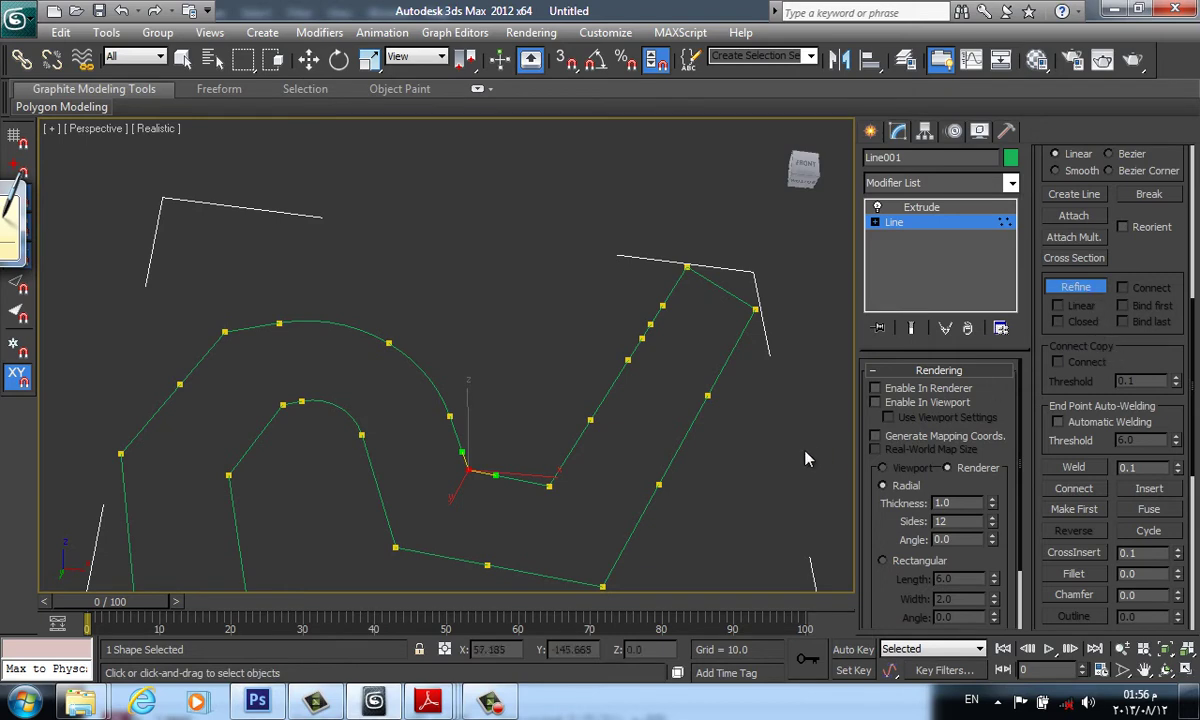
click(1075, 287)
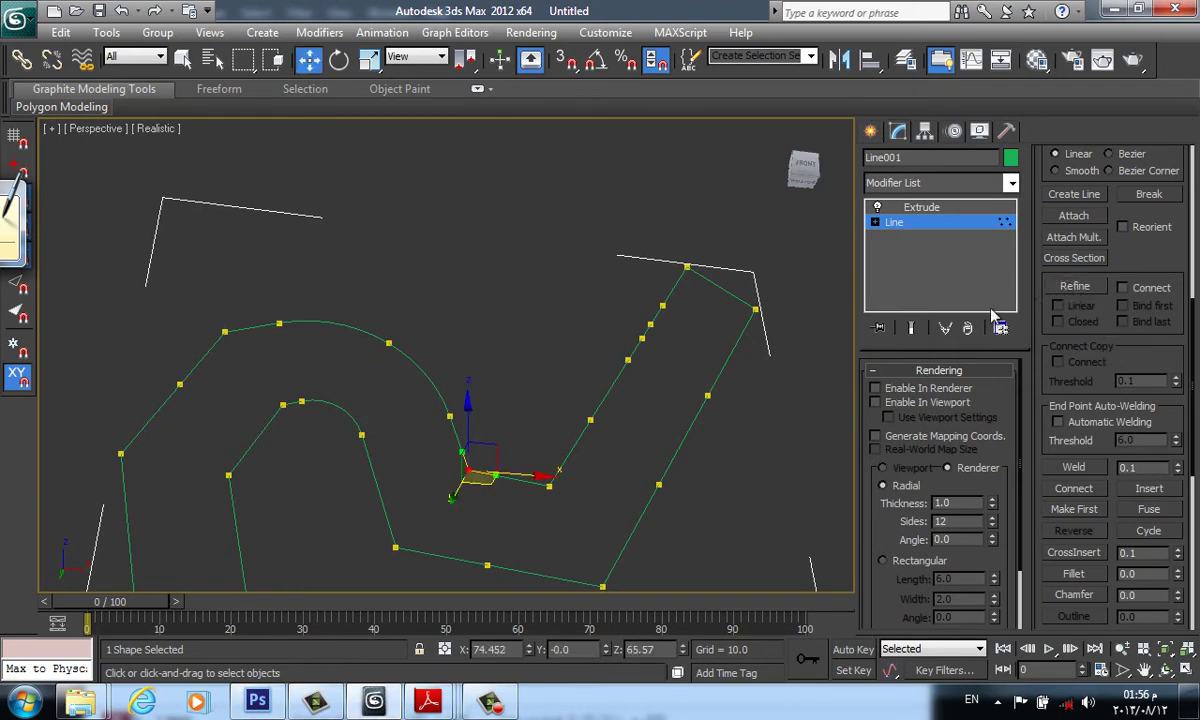
scroll(1070, 350, down, 3)
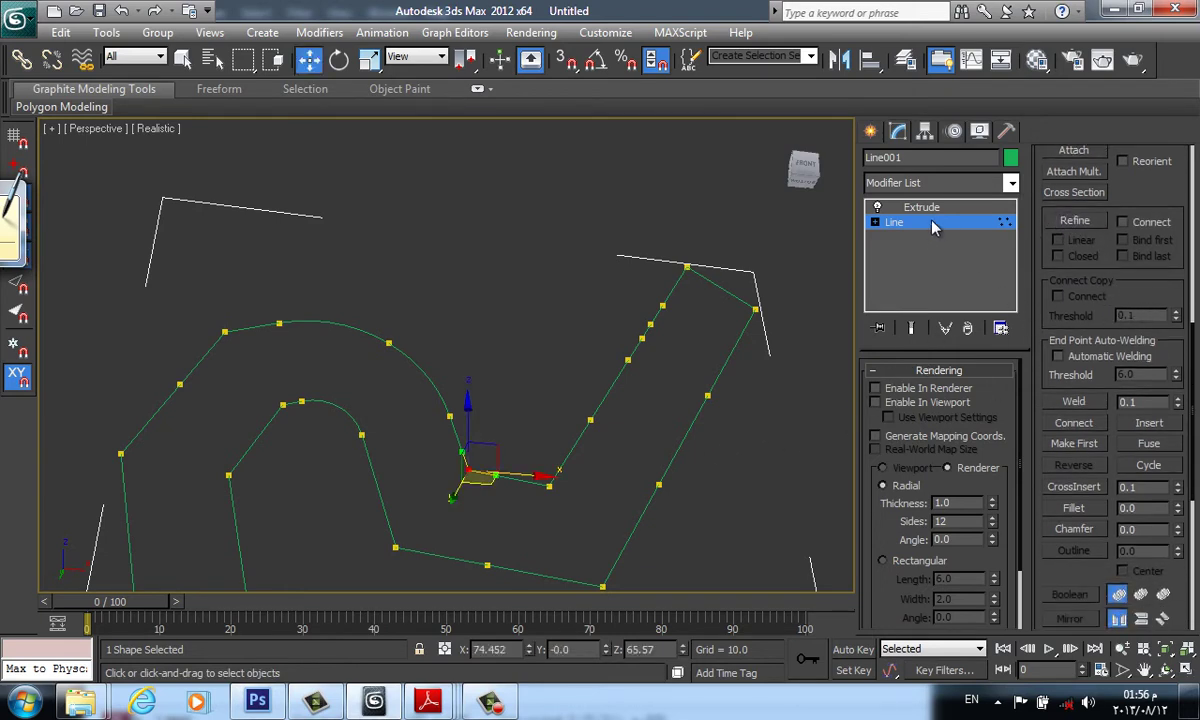
scroll(1110, 350, up, 3)
scroll(1113, 358, up, 2)
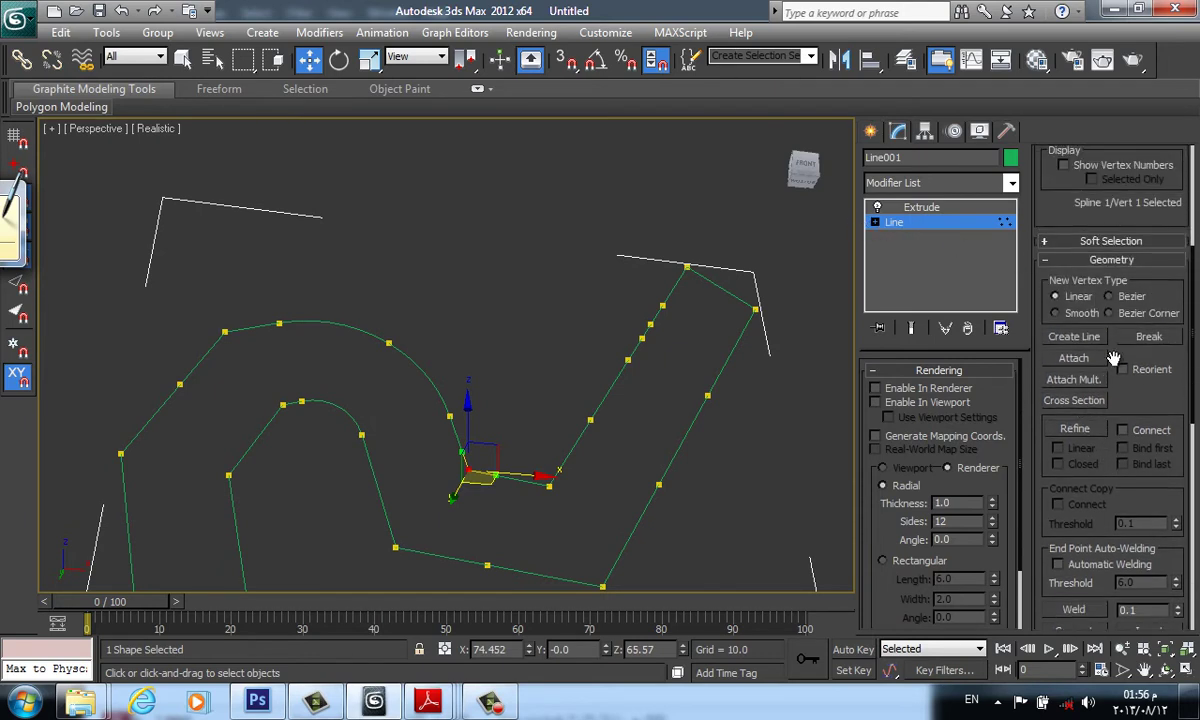
scroll(1133, 388, up, 1)
scroll(1135, 420, up, 1)
scroll(1135, 440, up, 1)
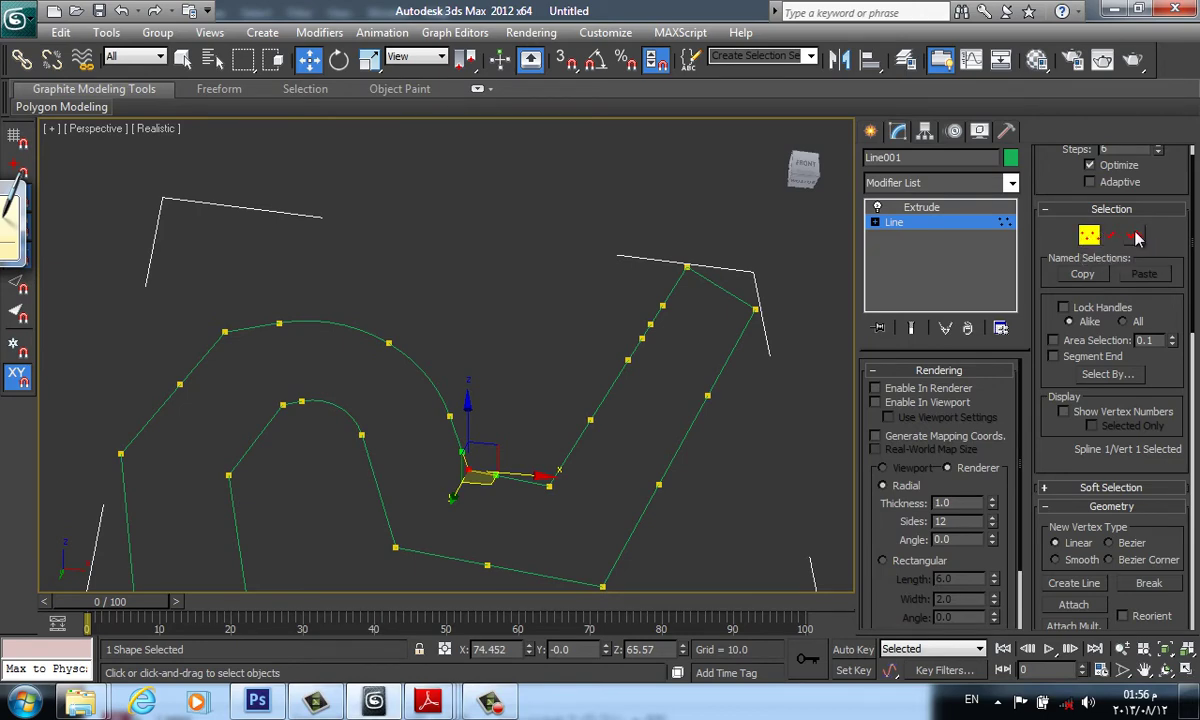
click(257, 702)
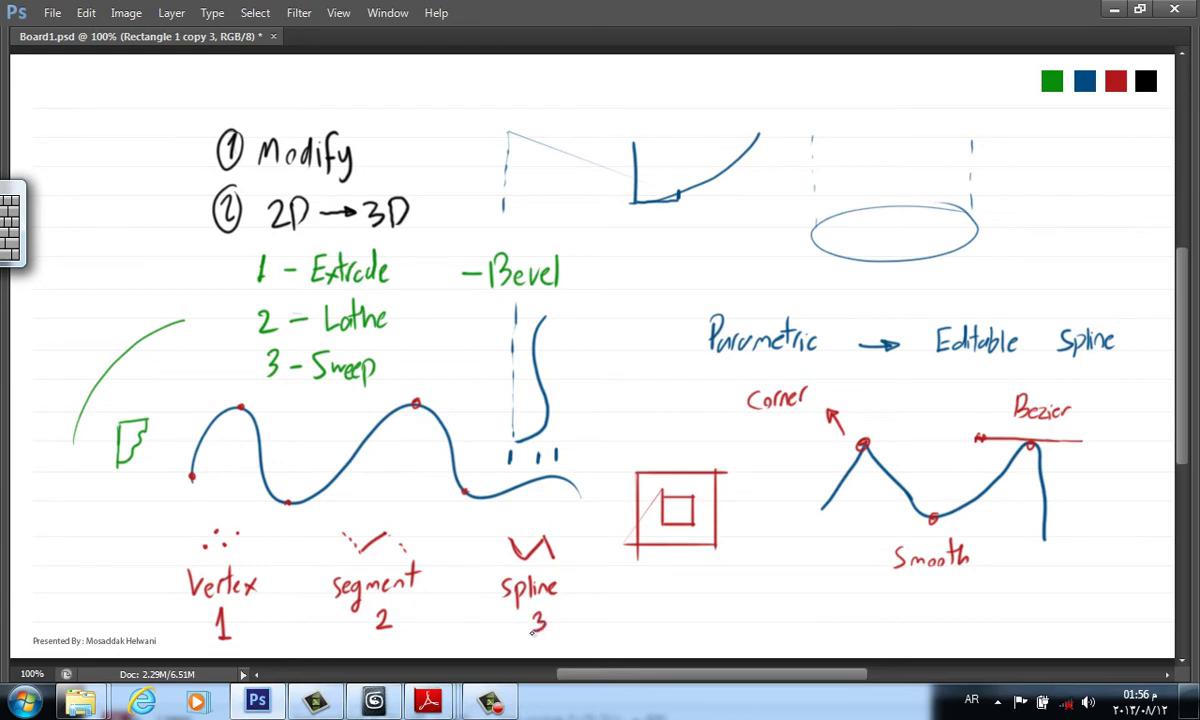
click(373, 702)
click(1090, 235)
- At Segment level, select the two segments meeting at the lower corner and delete them
click(1090, 235)
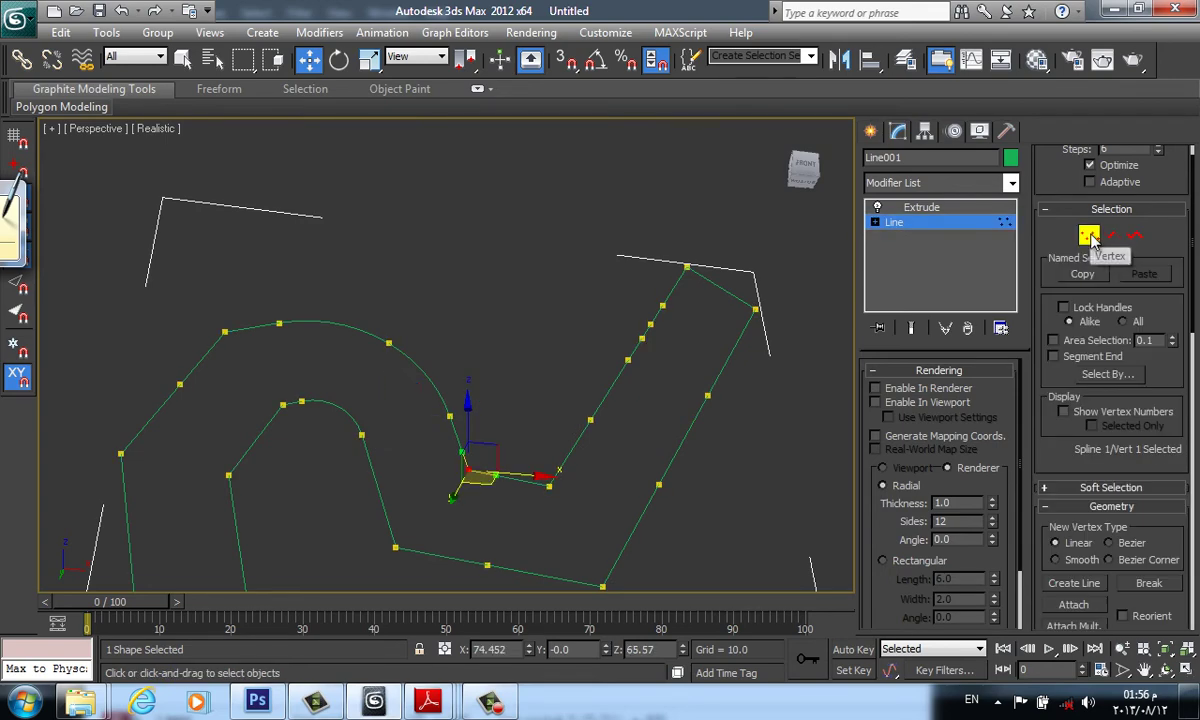
click(1094, 240)
click(1134, 263)
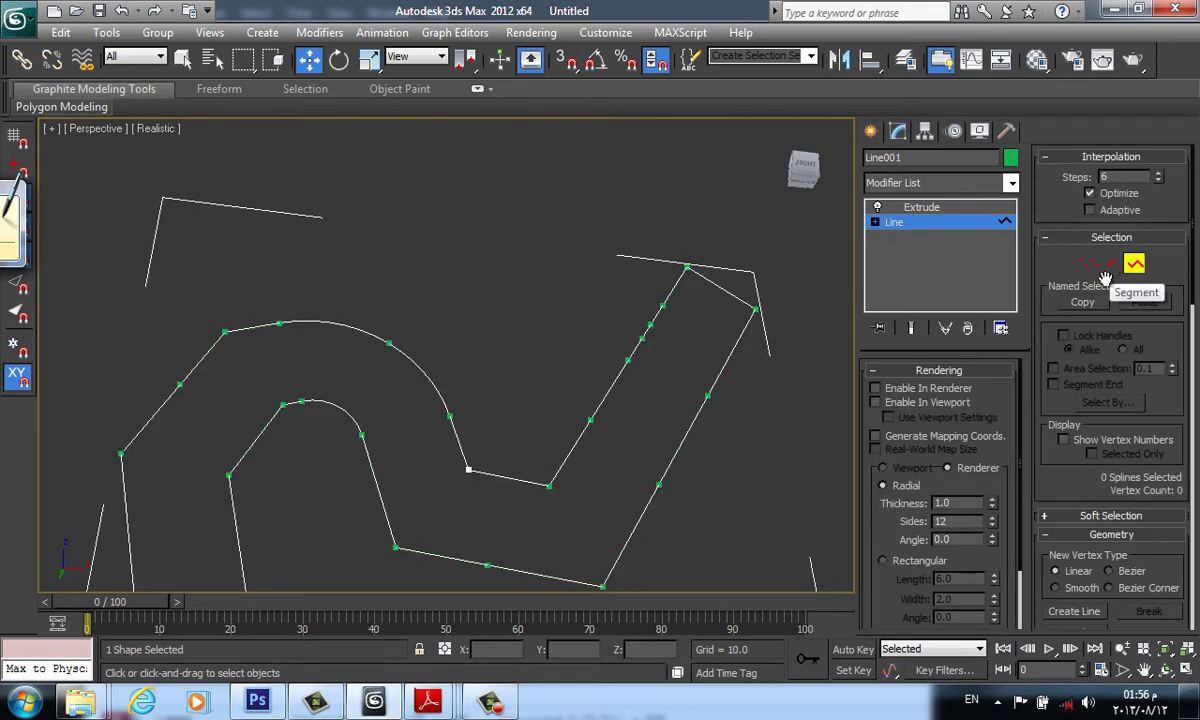
click(1112, 263)
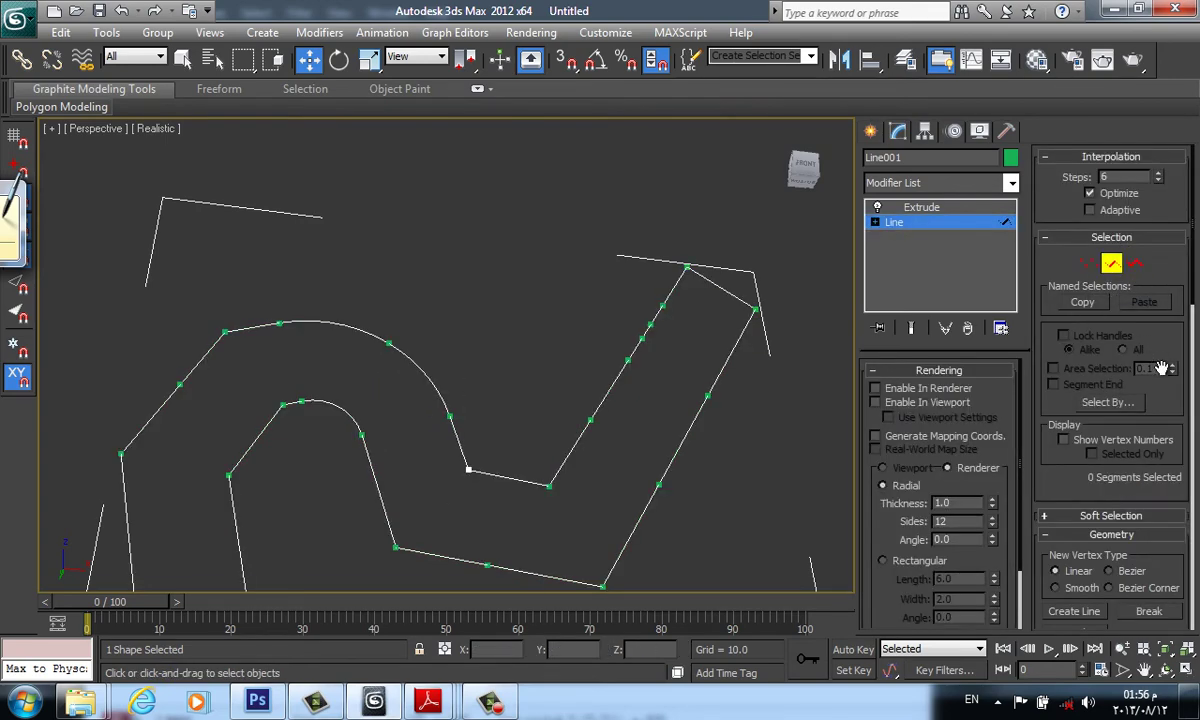
drag(1165, 312, 1167, 155)
middle_drag(600, 461, 593, 455)
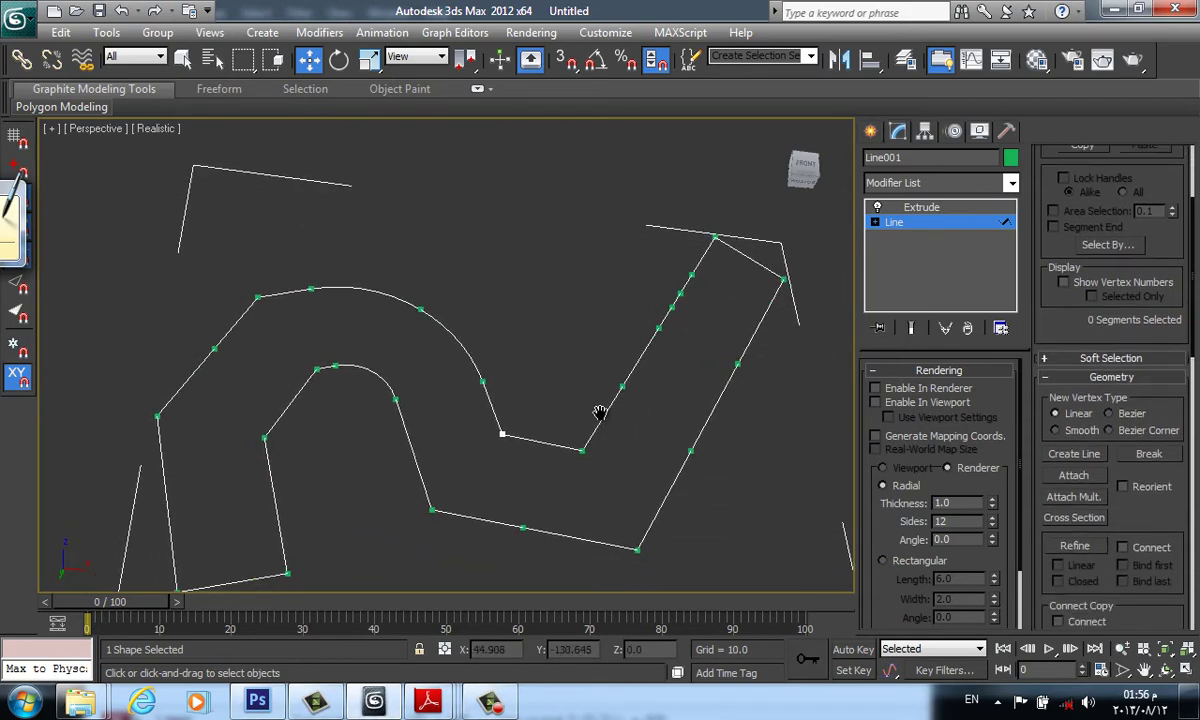
drag(519, 494, 570, 528)
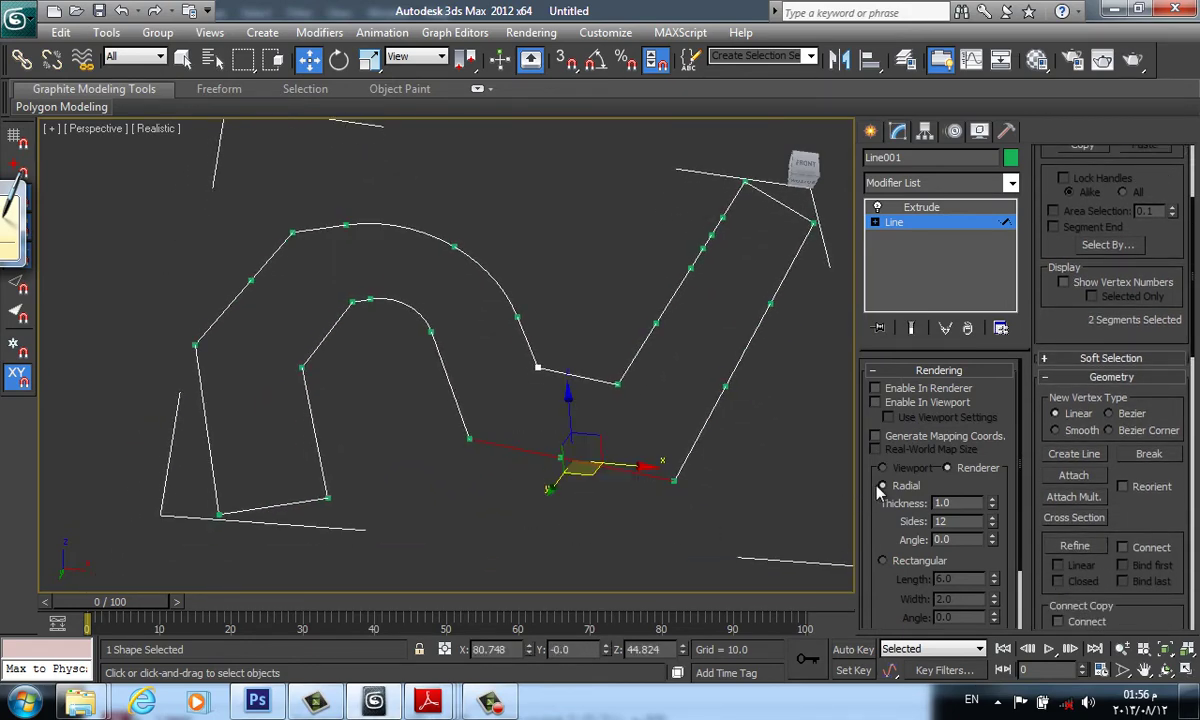
key(Delete)
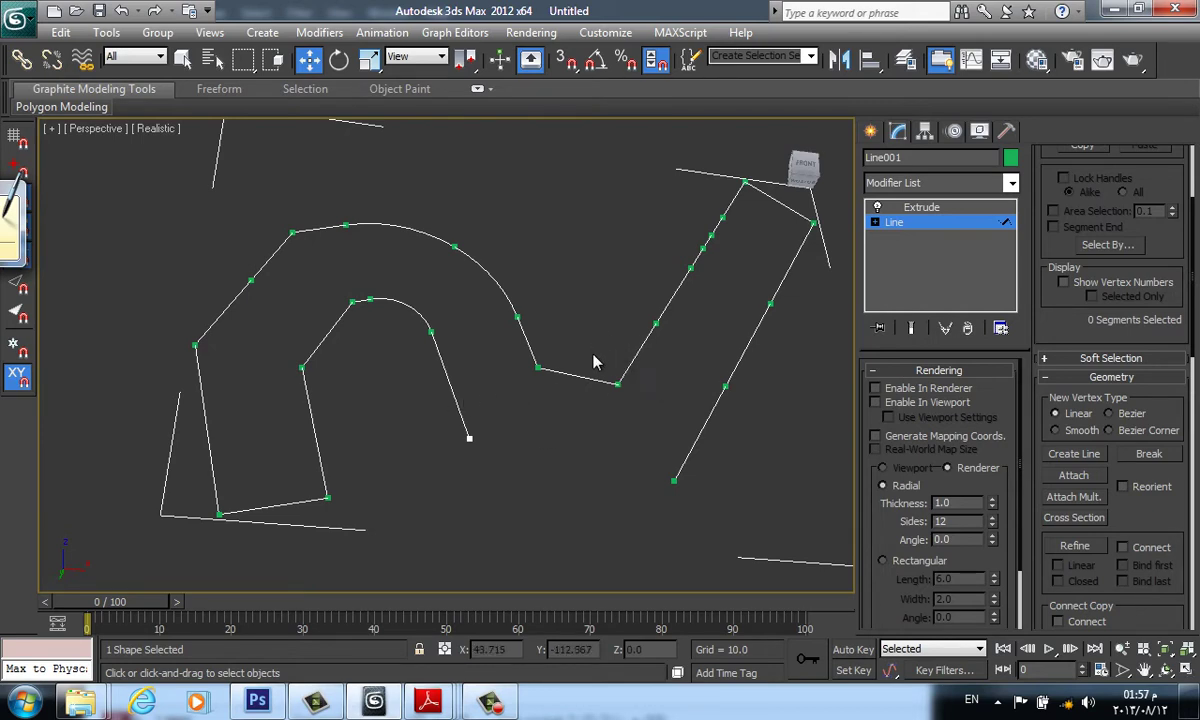
mouse_move(1050, 488)
mouse_down()
mouse_move(1113, 273)
mouse_move(1133, 484)
mouse_move(1130, 245)
mouse_move(1135, 612)
mouse_up()
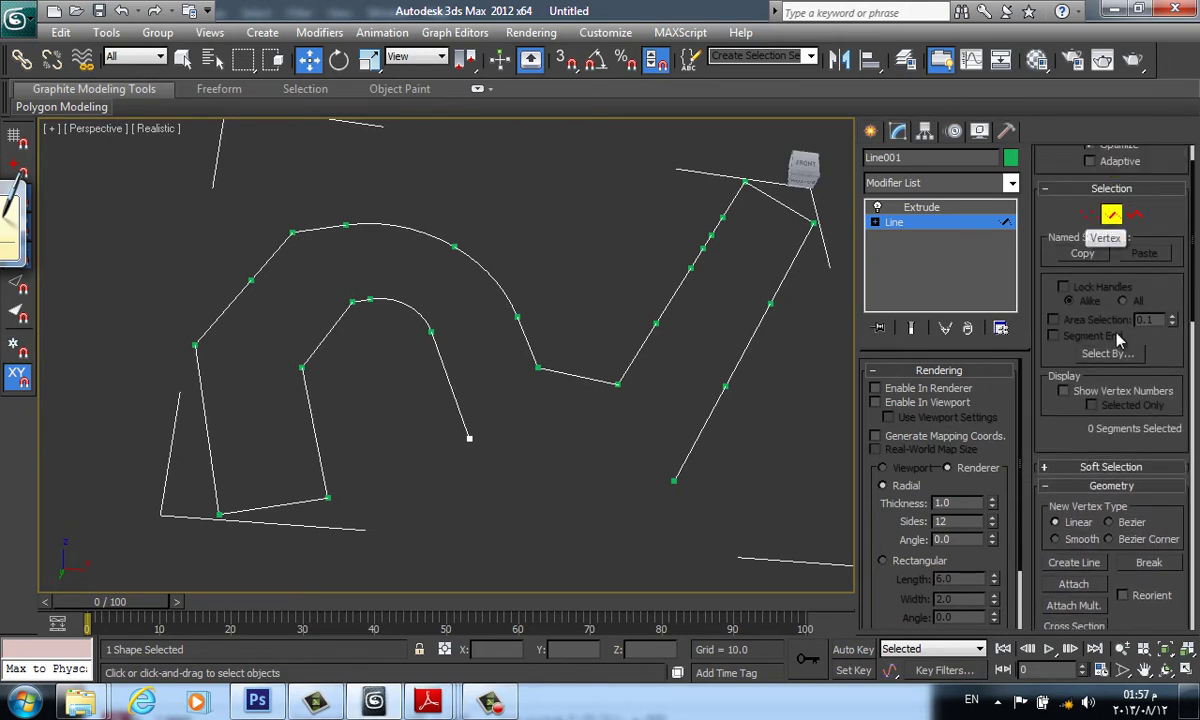
- Connect Line001's two open end vertices at the lower gap with a new straight segment
click(1089, 214)
drag(1160, 612, 1150, 215)
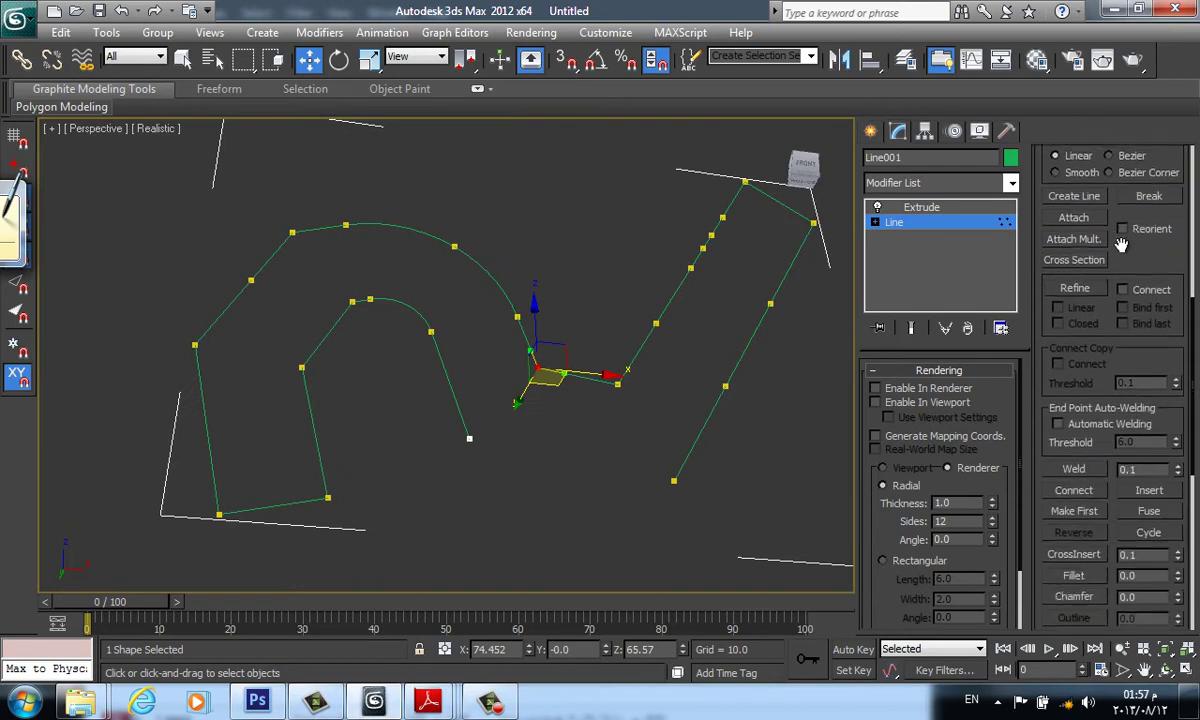
click(1075, 462)
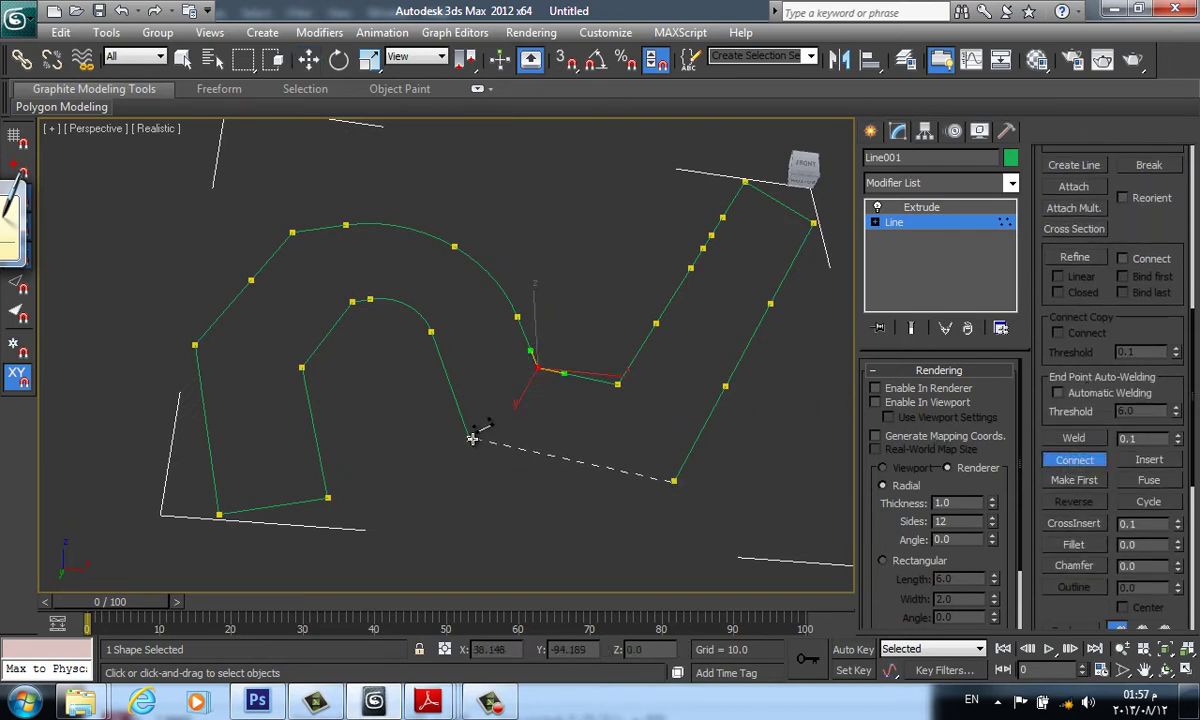
drag(516, 479, 469, 438)
middle_drag(697, 500, 650, 452)
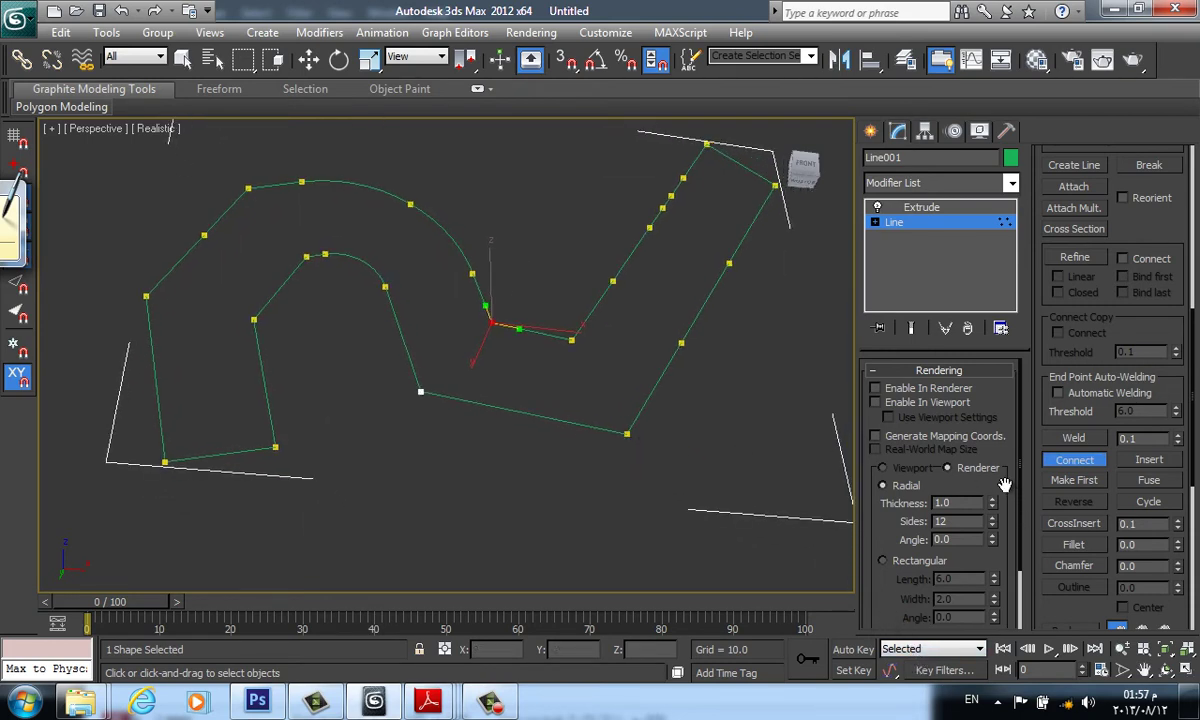
click(1073, 460)
drag(1077, 318, 1052, 420)
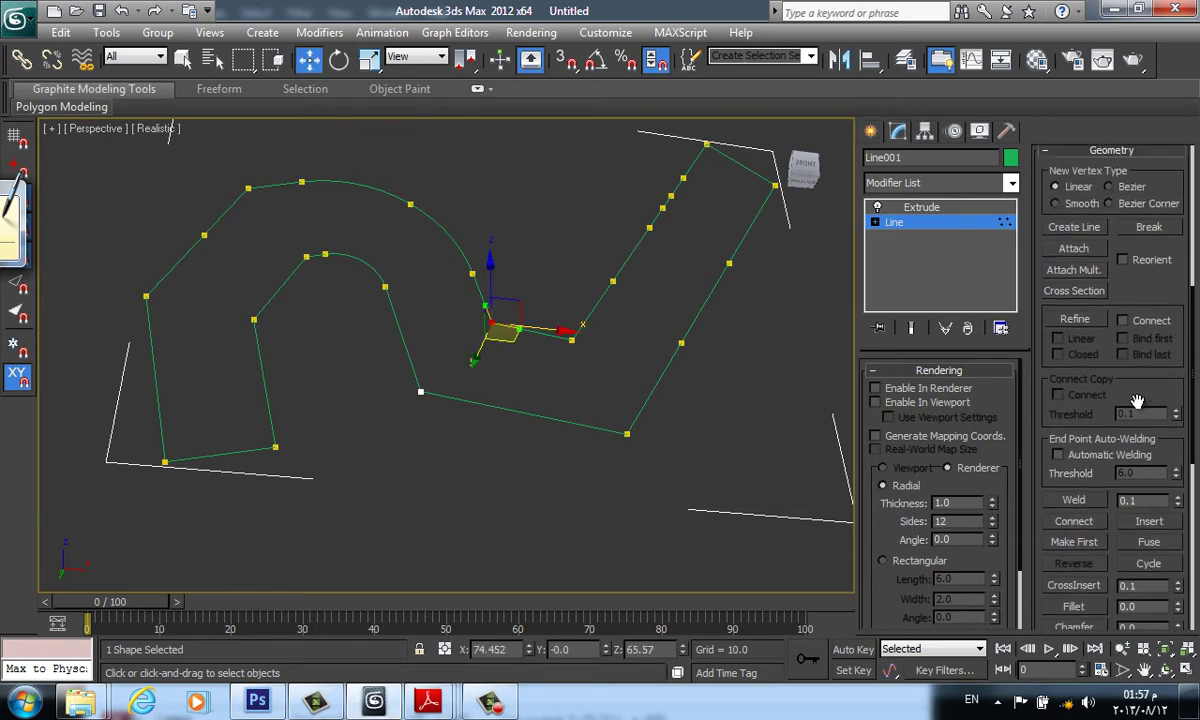
- Delete the existing spline and switch the viewport to Top view
click(871, 131)
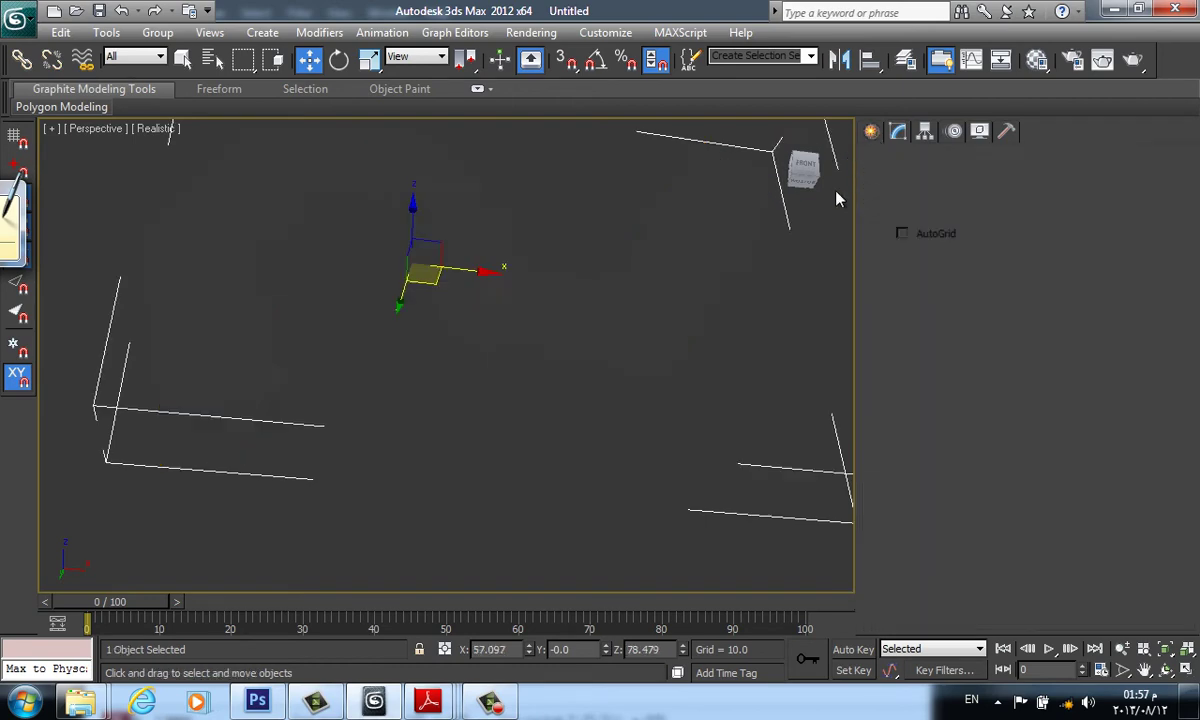
key(Delete)
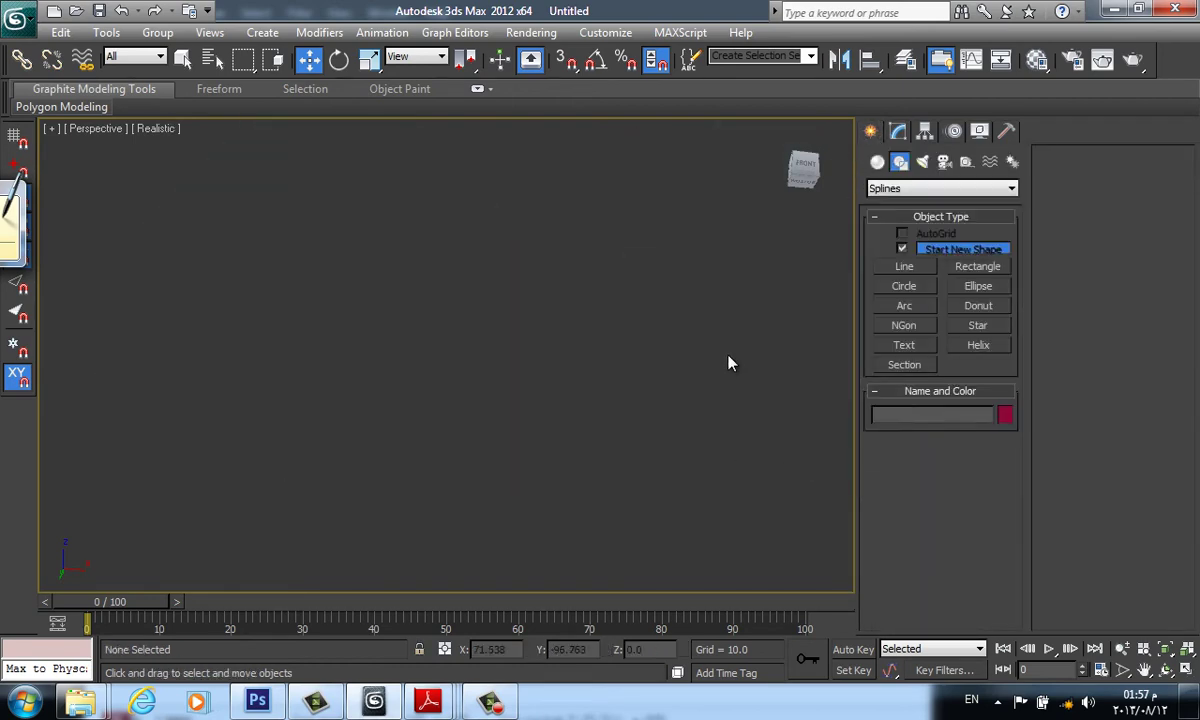
key(t)
key(g)
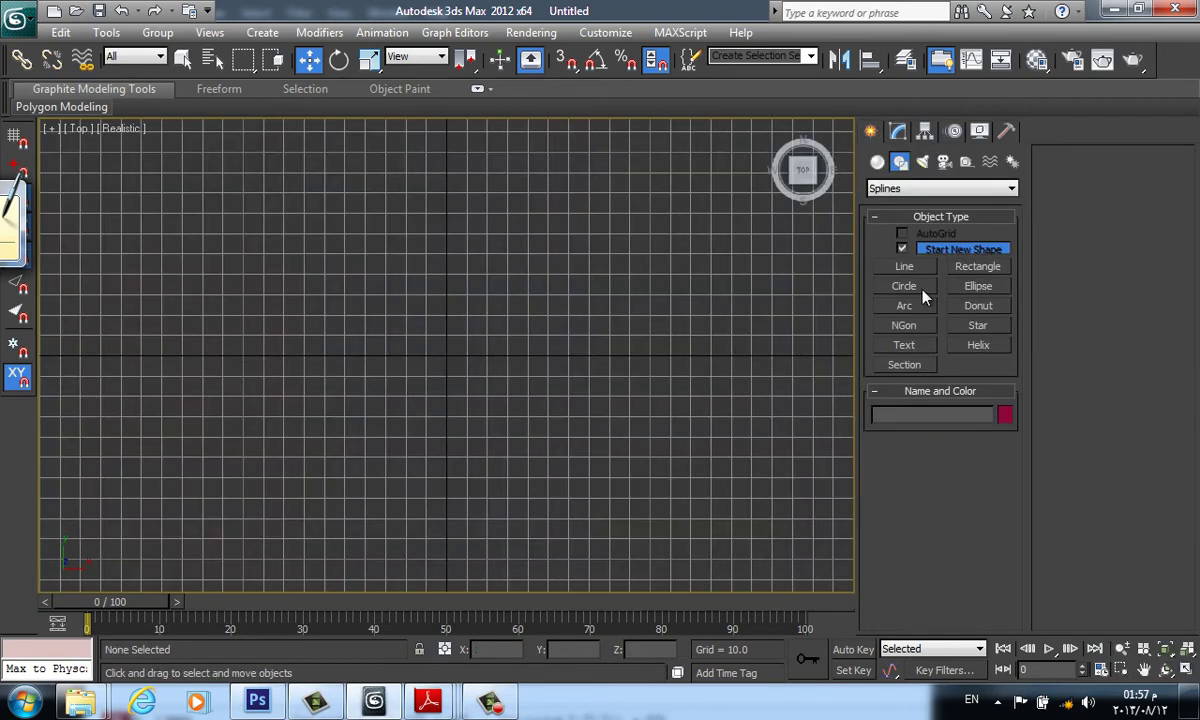
- Draw overlapping circles, the newest Circle003 with radius 43.475, and show wireframe
click(922, 290)
mouse_move(455, 270)
mouse_down()
mouse_move(537, 282)
mouse_move(584, 340)
mouse_up()
drag(540, 415, 563, 455)
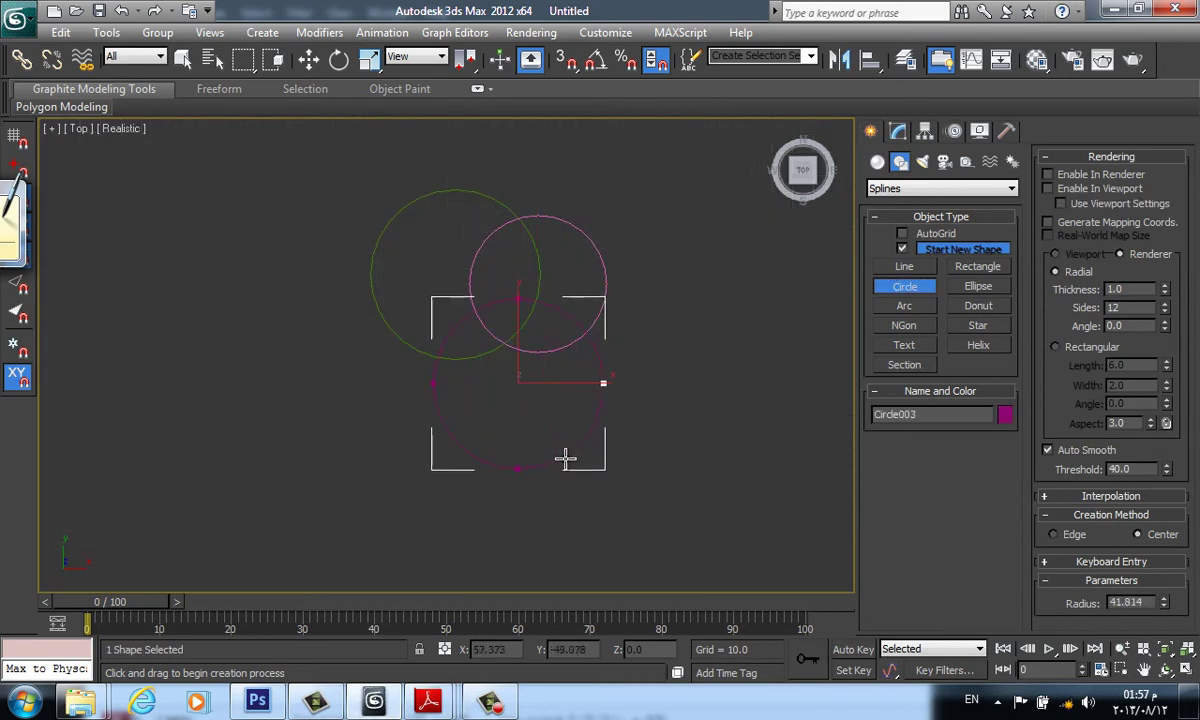
right_click(587, 387)
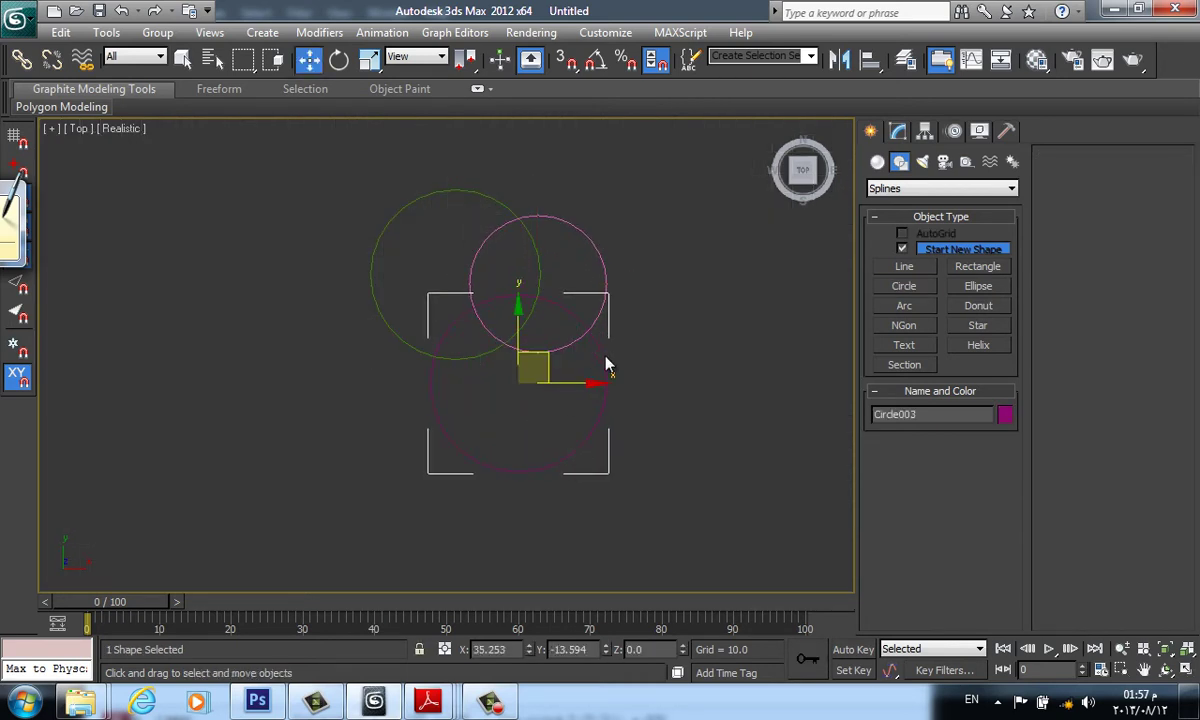
key(F3)
click(897, 135)
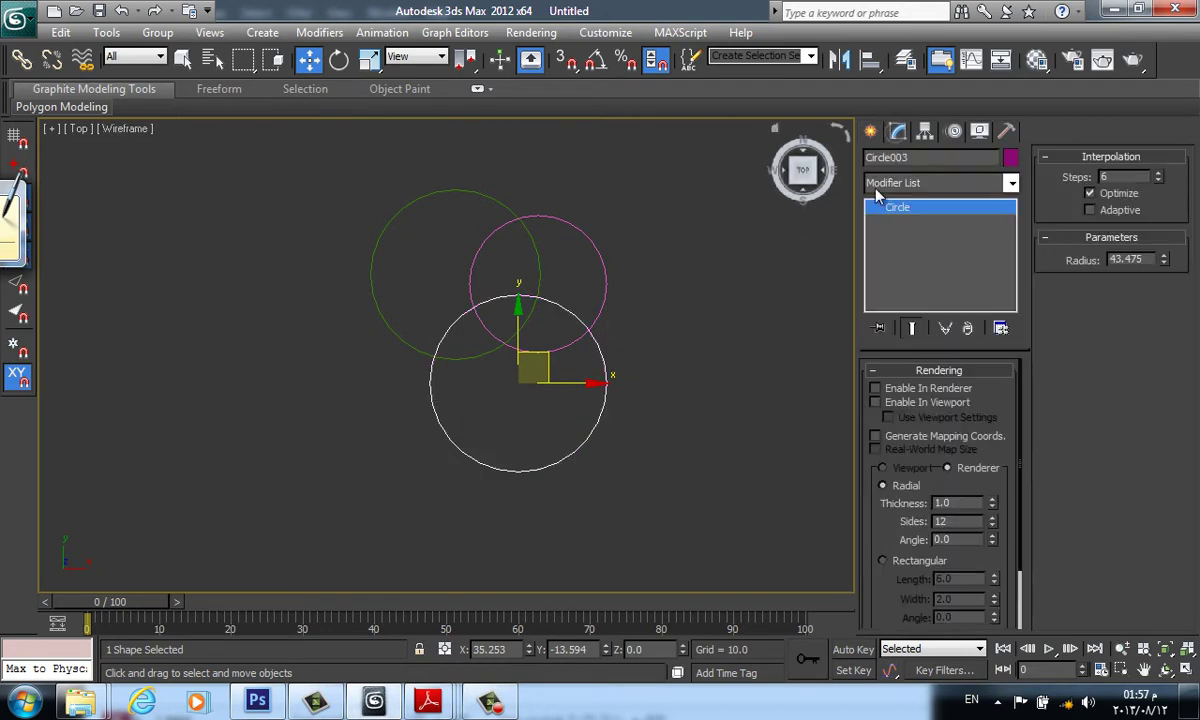
middle_drag(702, 375, 668, 385)
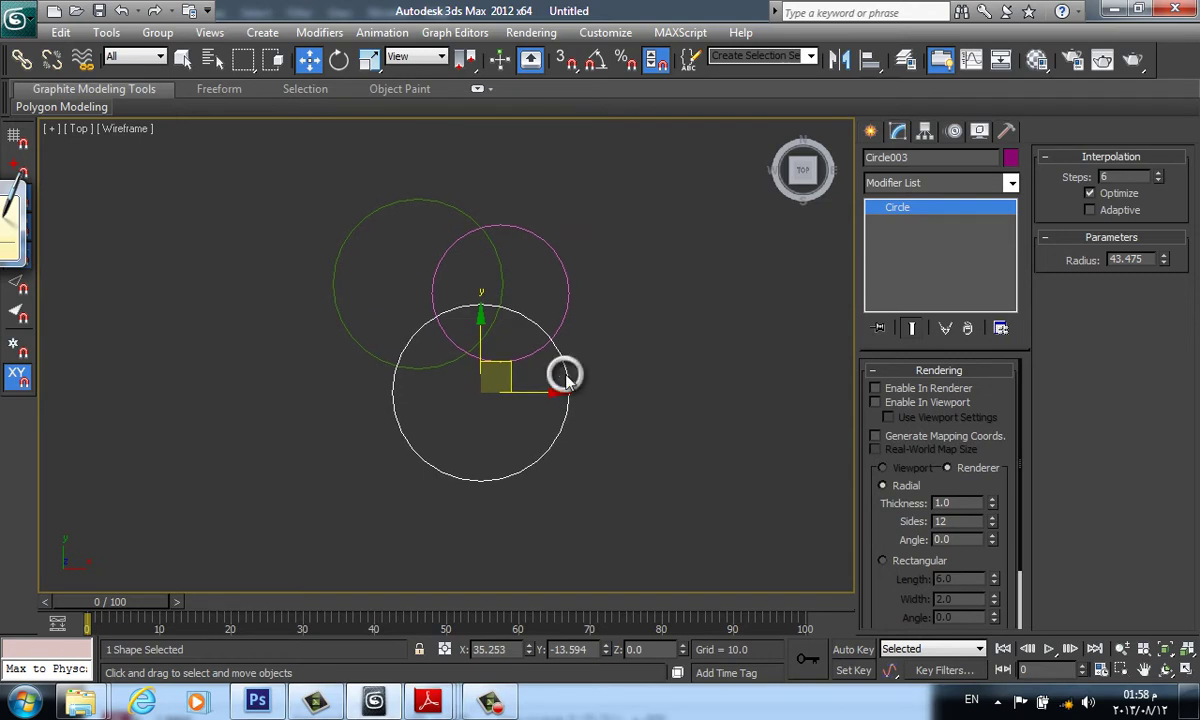
- Convert Circle003, the lower white circle, to an Editable Spline from the quad menu
right_click(563, 373)
mouse_move(600, 545)
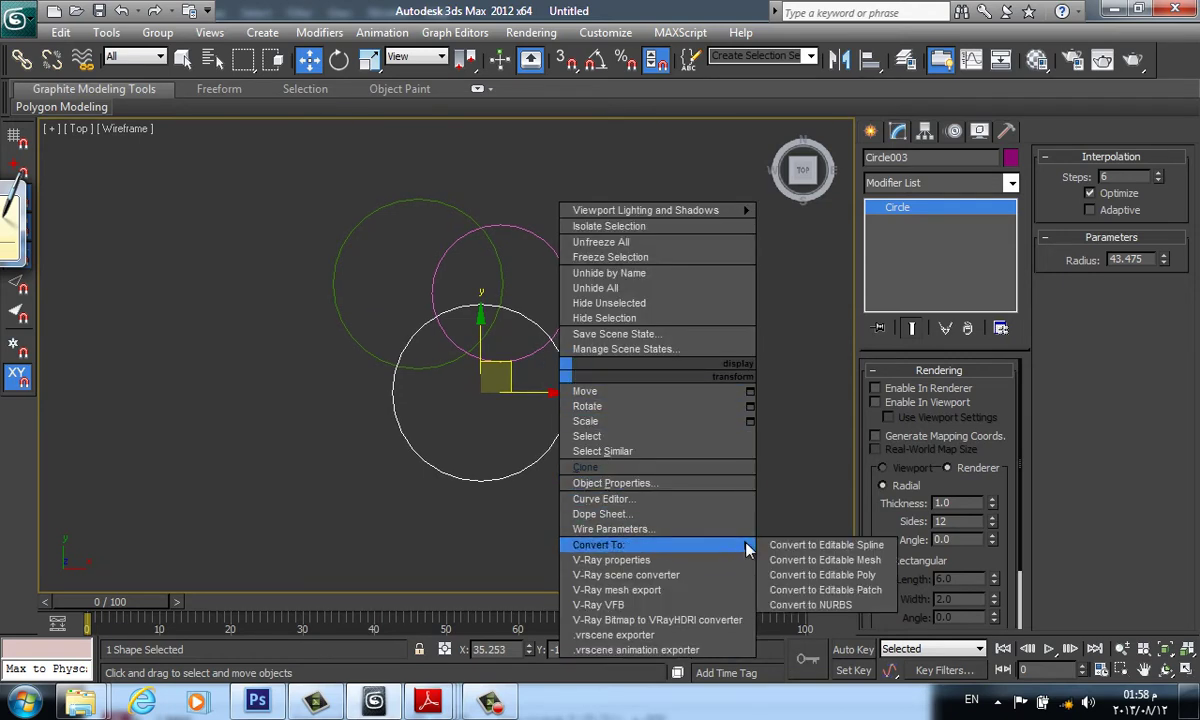
click(850, 548)
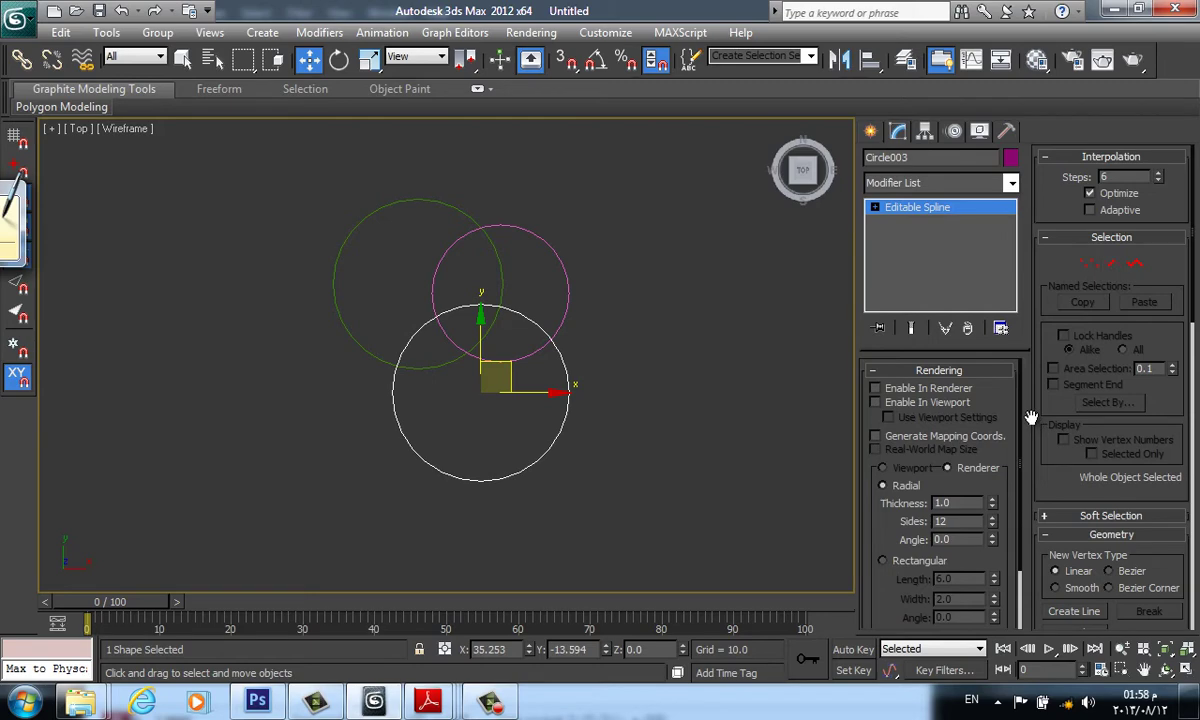
click(490, 702)
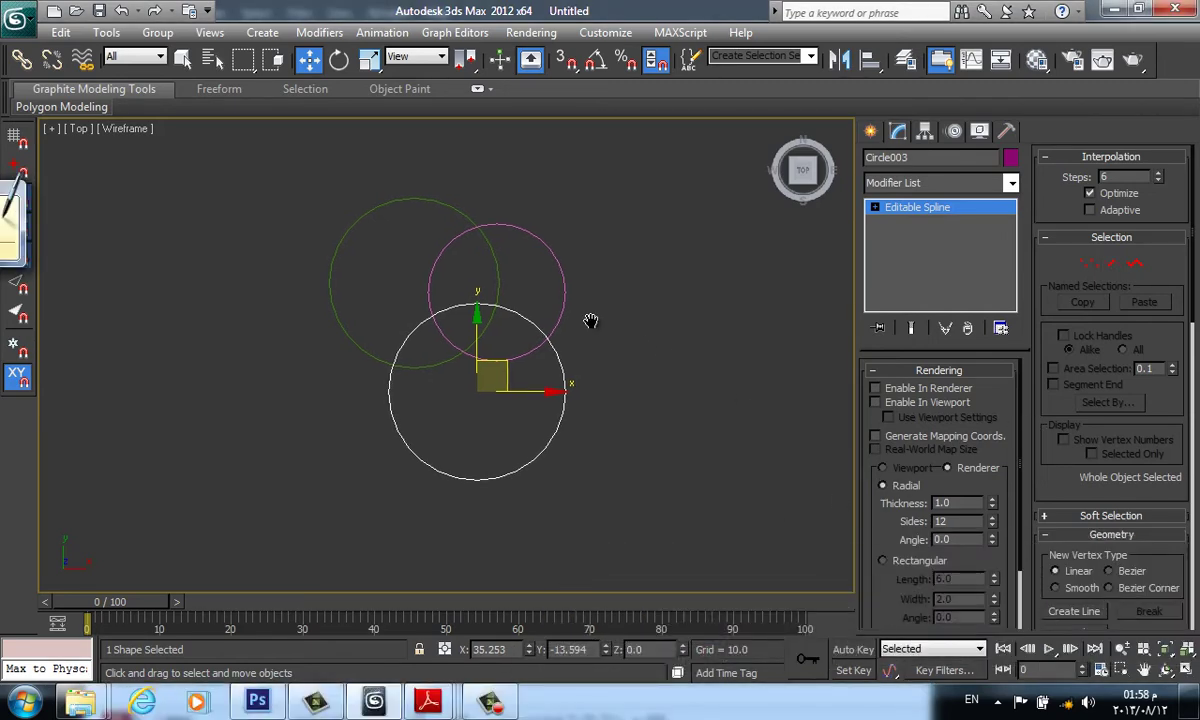
middle_drag(592, 324, 581, 267)
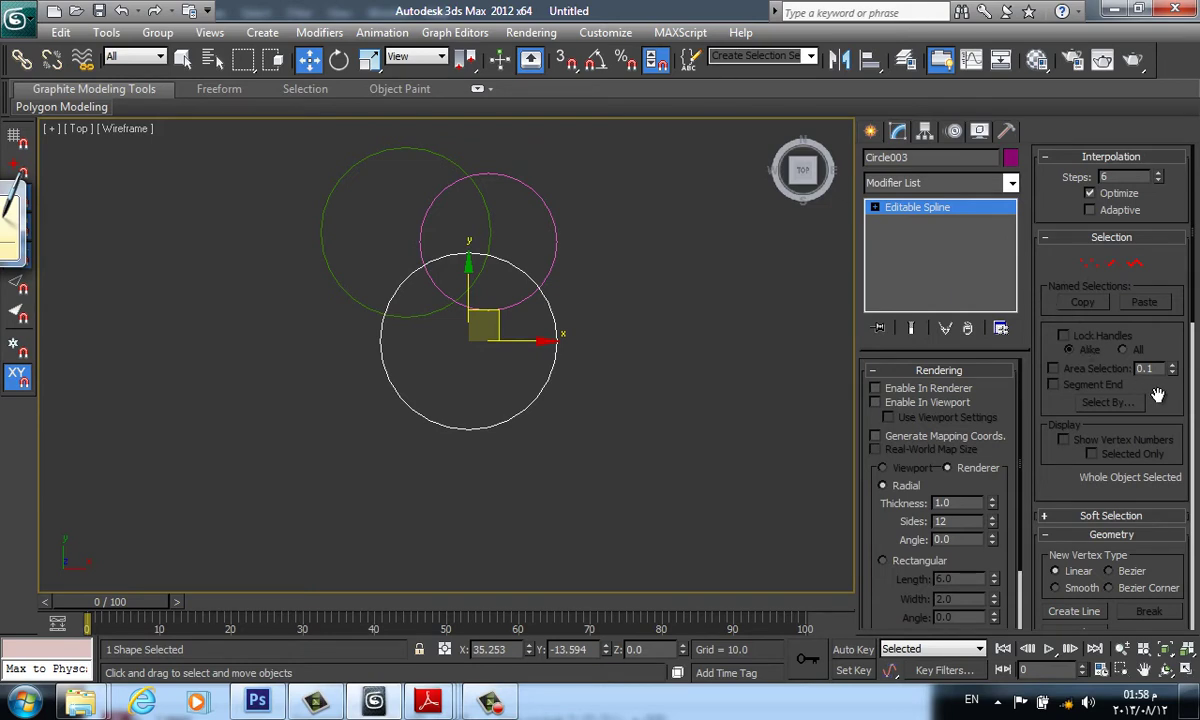
drag(1157, 396, 1157, 368)
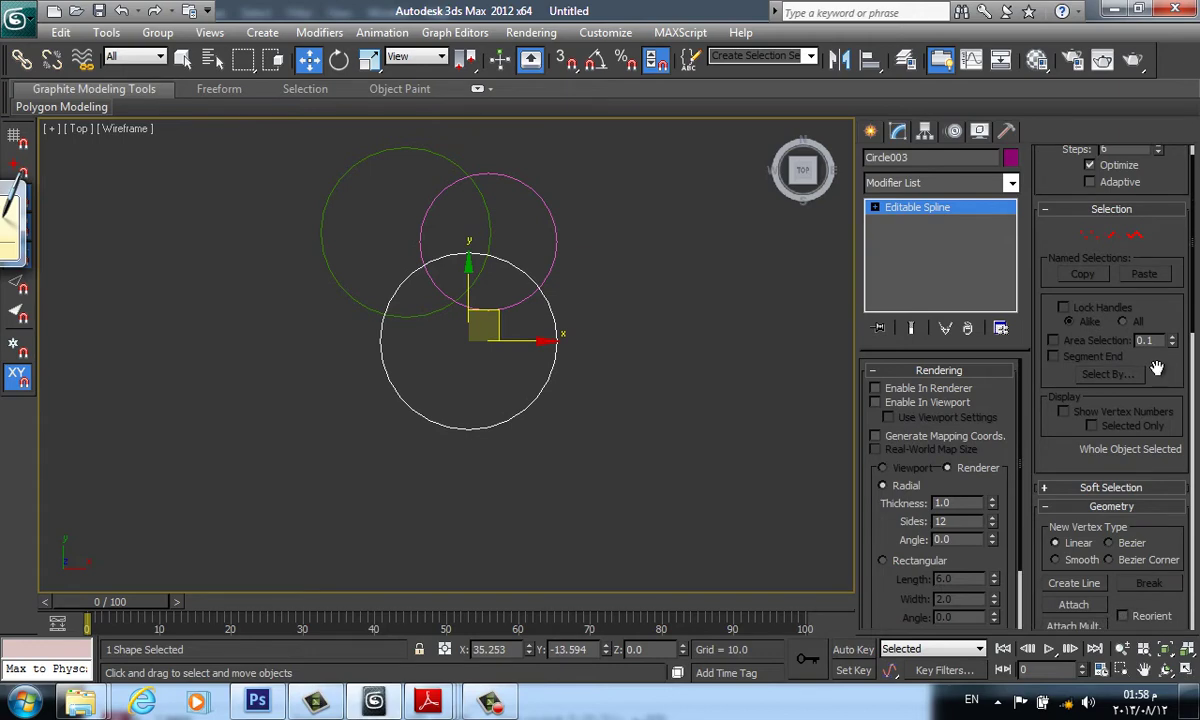
scroll(1083, 380, up, 1)
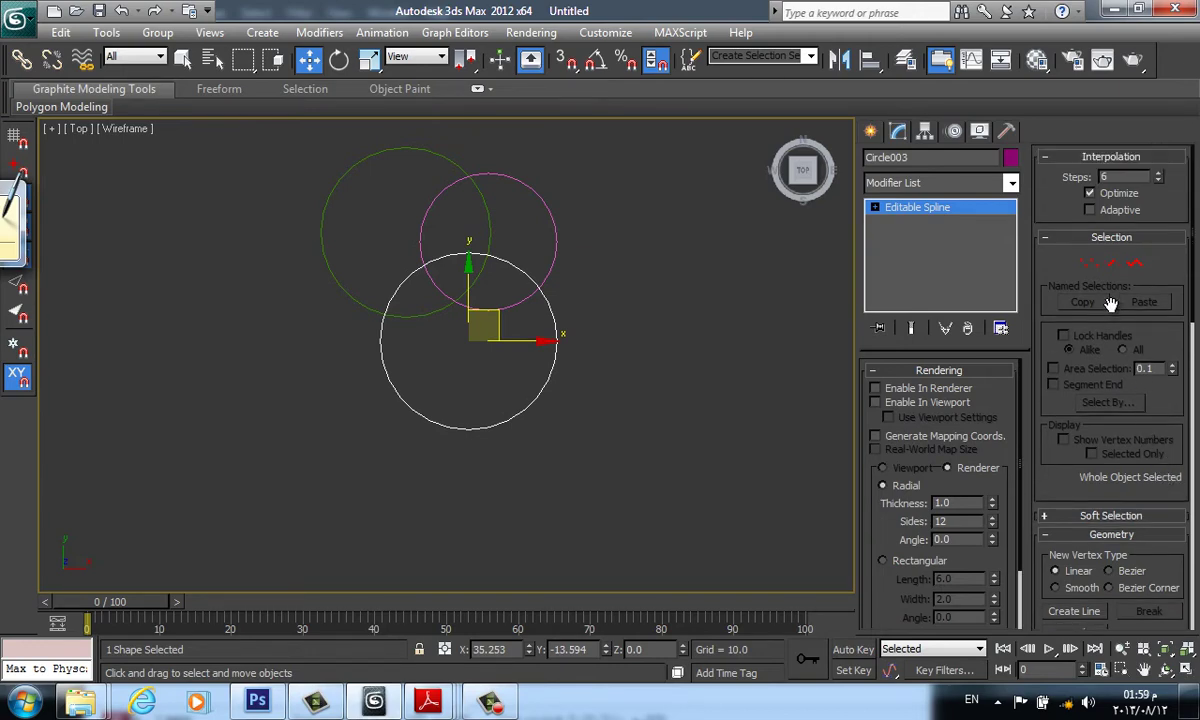
- Select Circle003's right vertex and try moving, rotating and scaling it, undoing each trial
click(1089, 266)
click(556, 341)
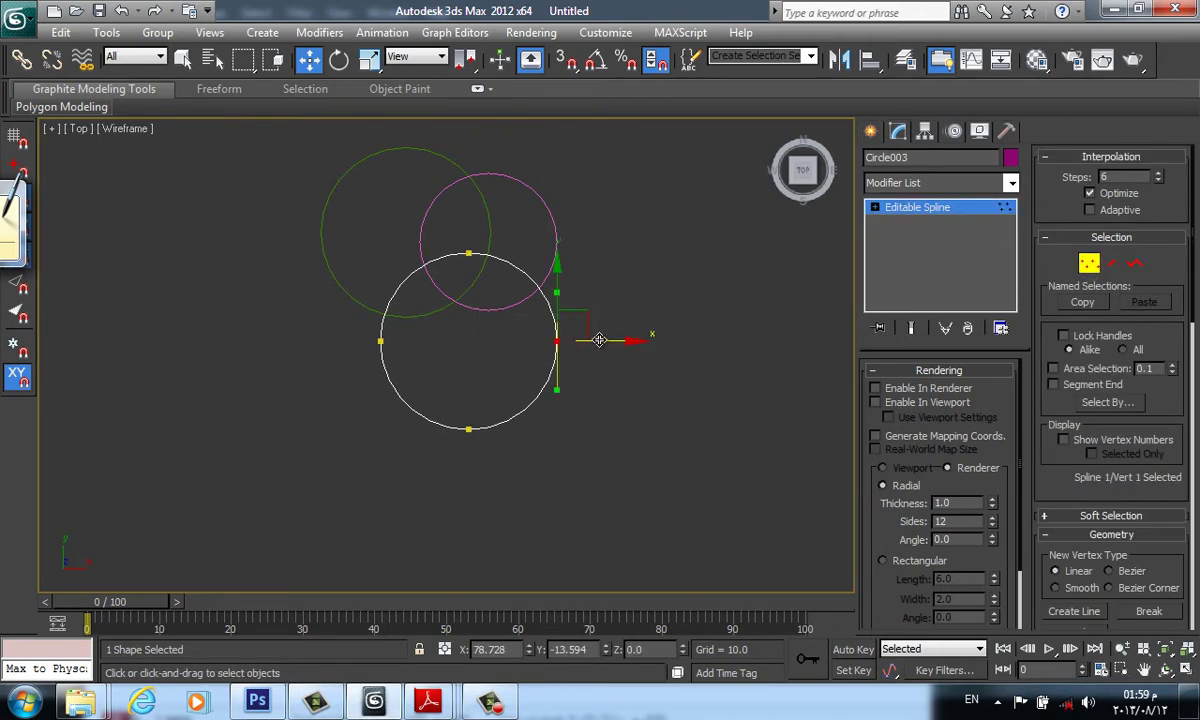
drag(575, 338, 717, 442)
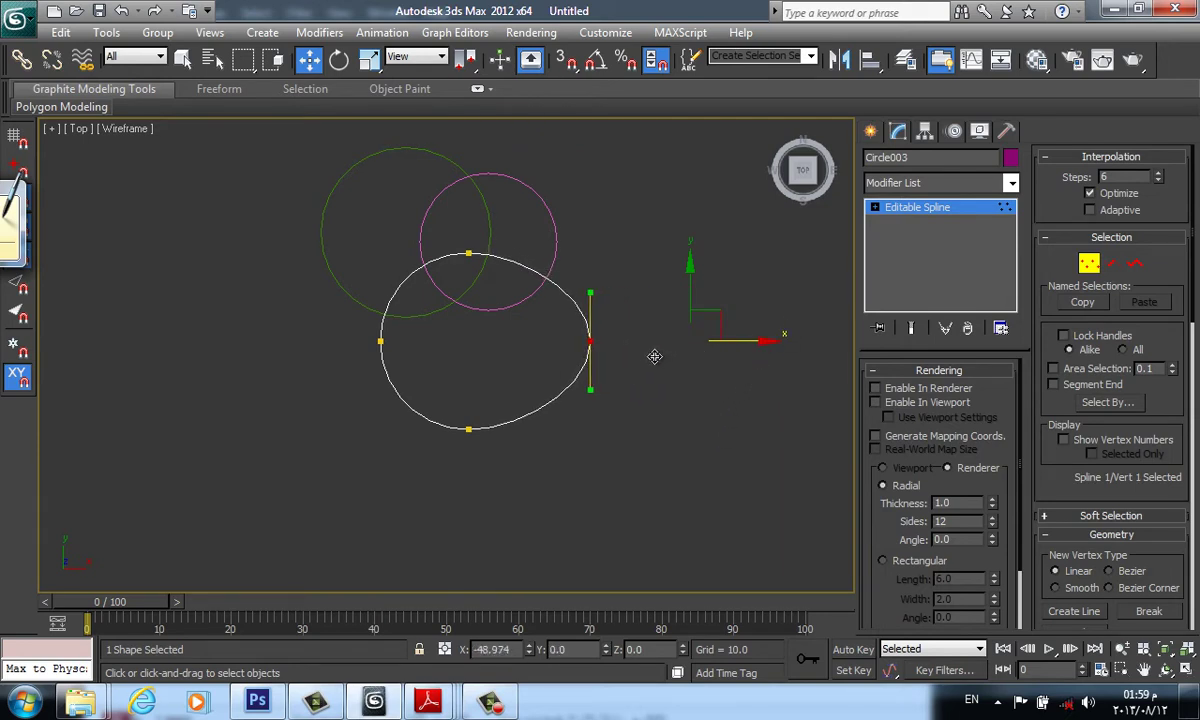
drag(754, 345, 622, 339)
key(ctrl+z)
key(ctrl+z)
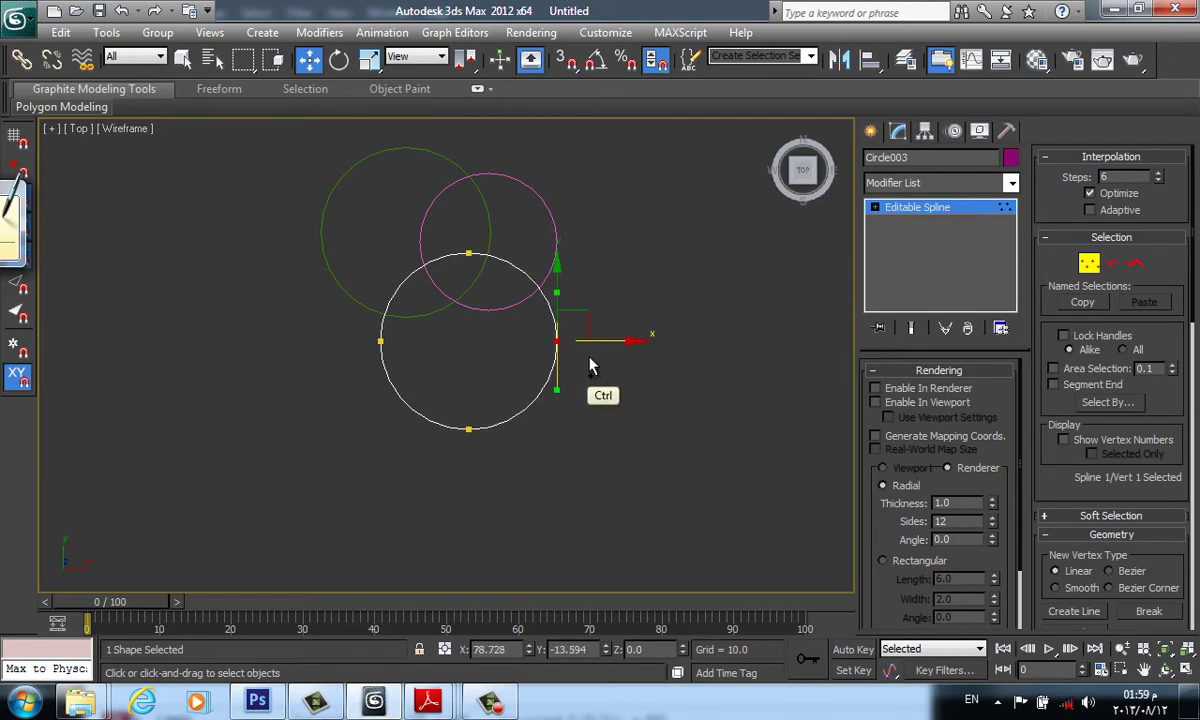
key(e)
middle_drag(562, 352, 612, 394)
key(r)
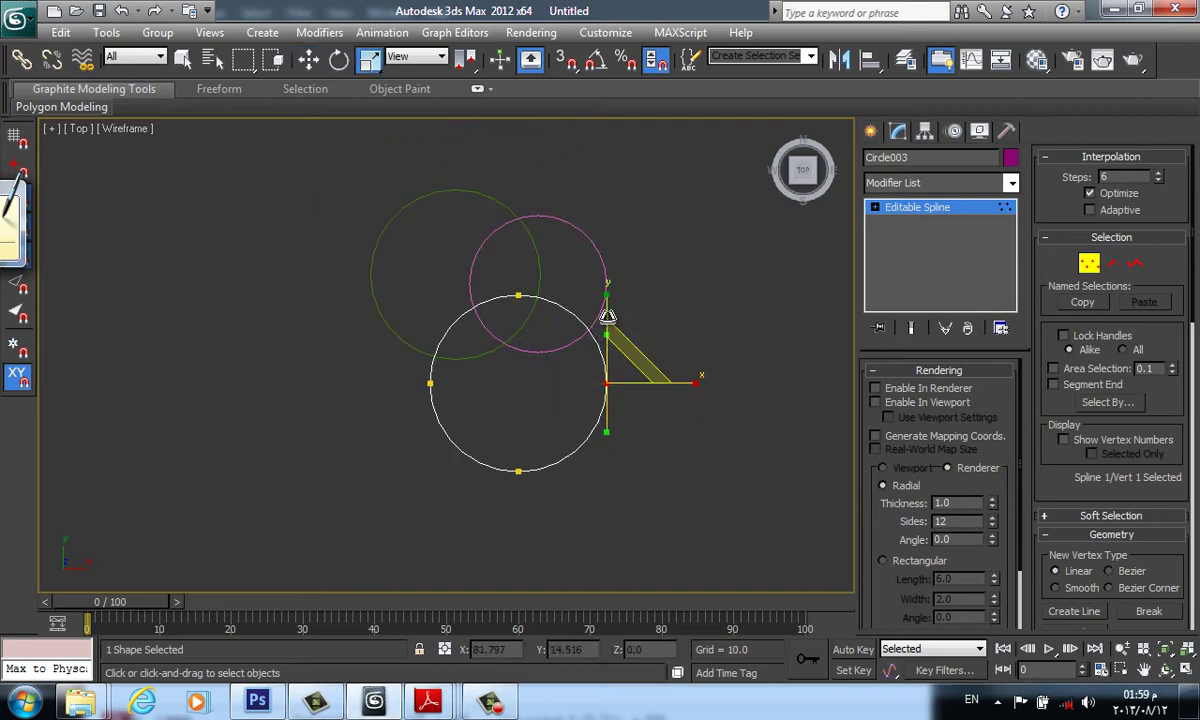
drag(608, 345, 615, 567)
key(w)
drag(665, 386, 689, 388)
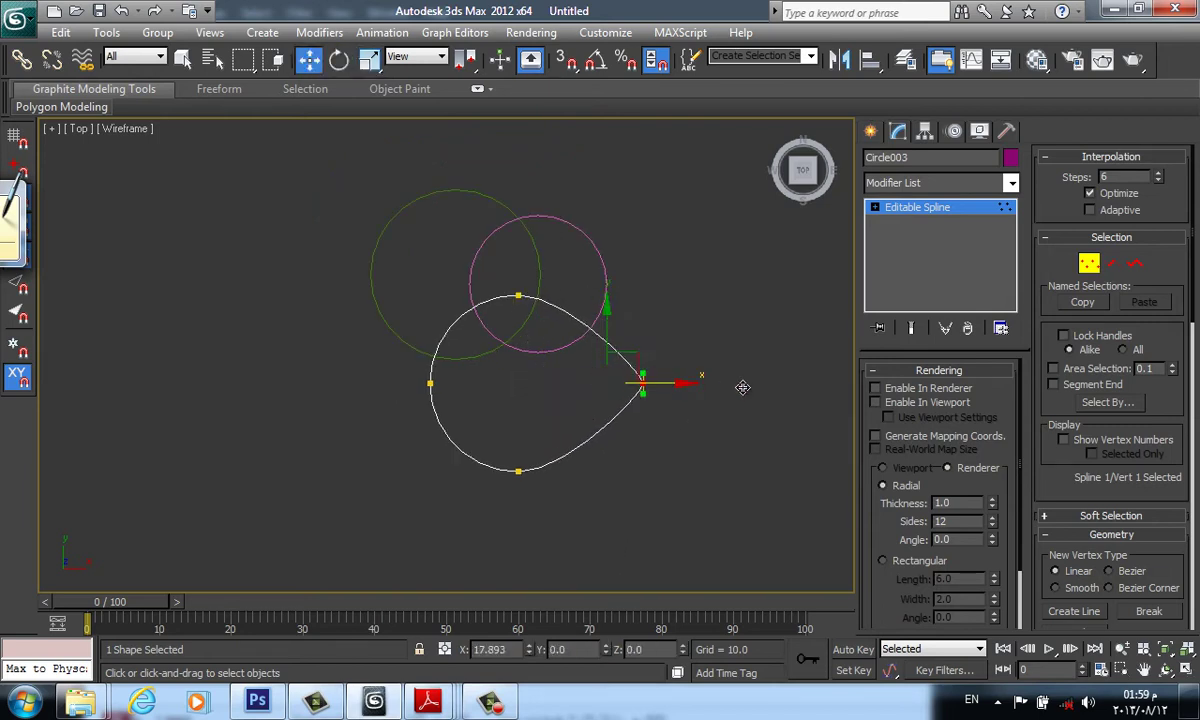
key(ctrl+z)
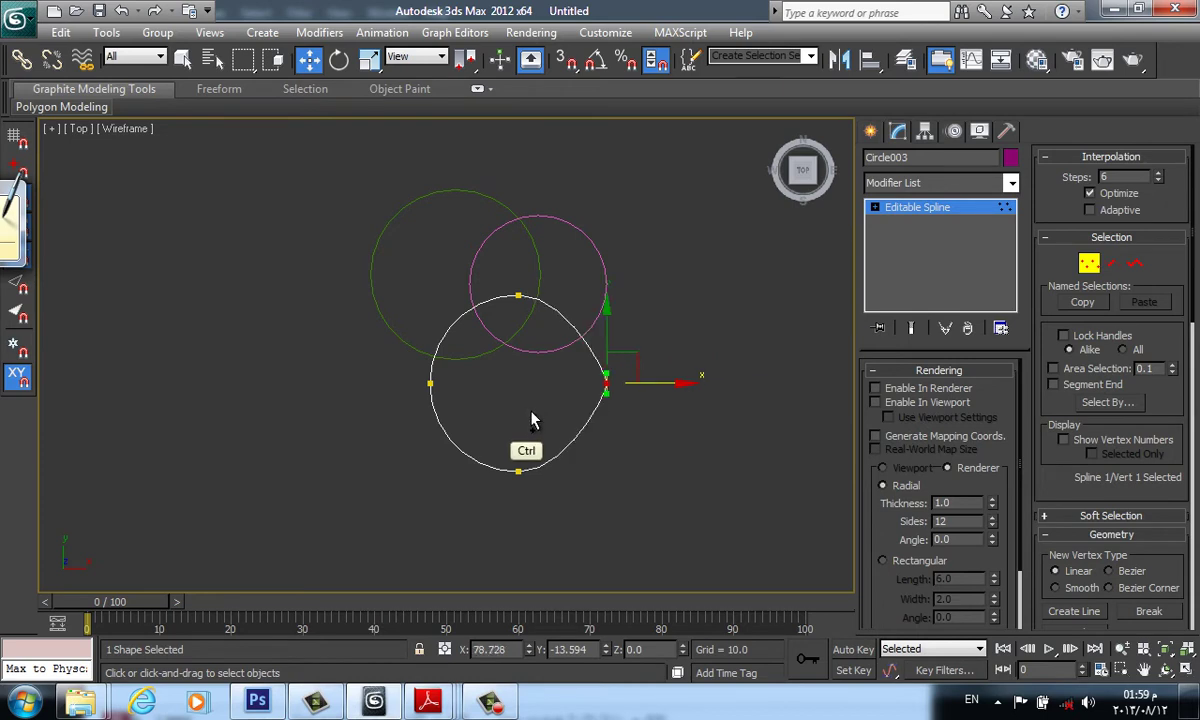
key(ctrl+z)
- Reselect the right vertex and drag it outward along X into a teardrop point
middle_drag(641, 367, 621, 340)
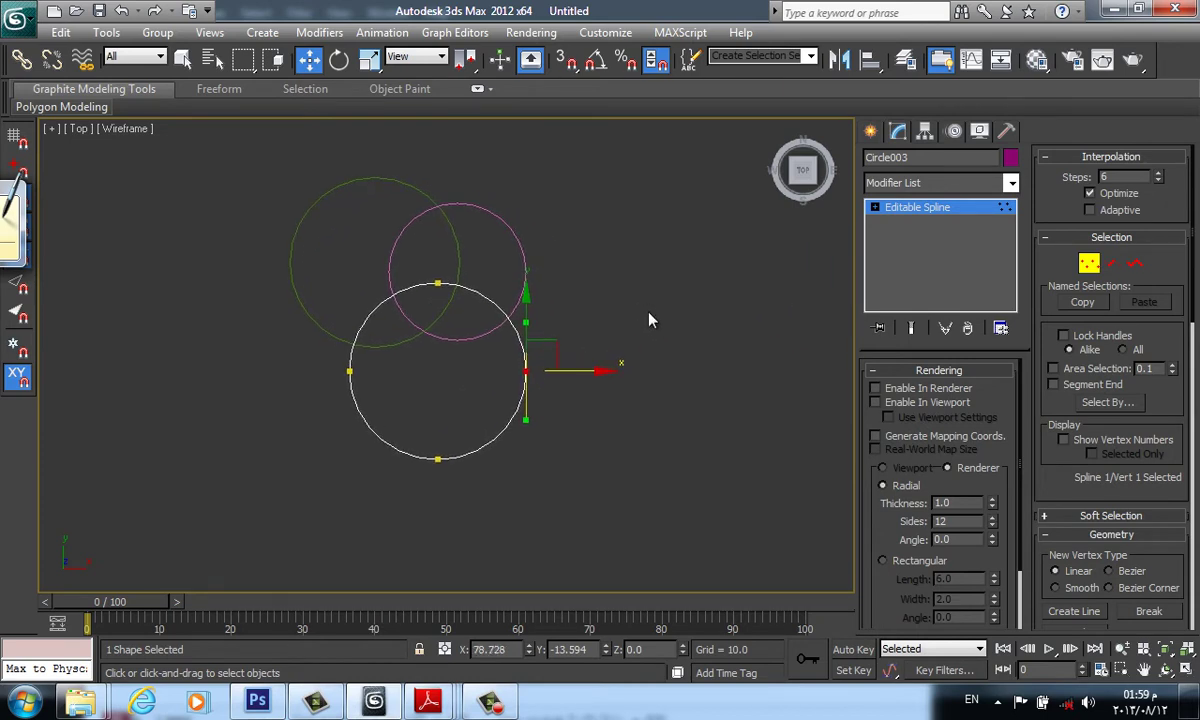
click(498, 340)
click(525, 372)
drag(525, 372, 620, 371)
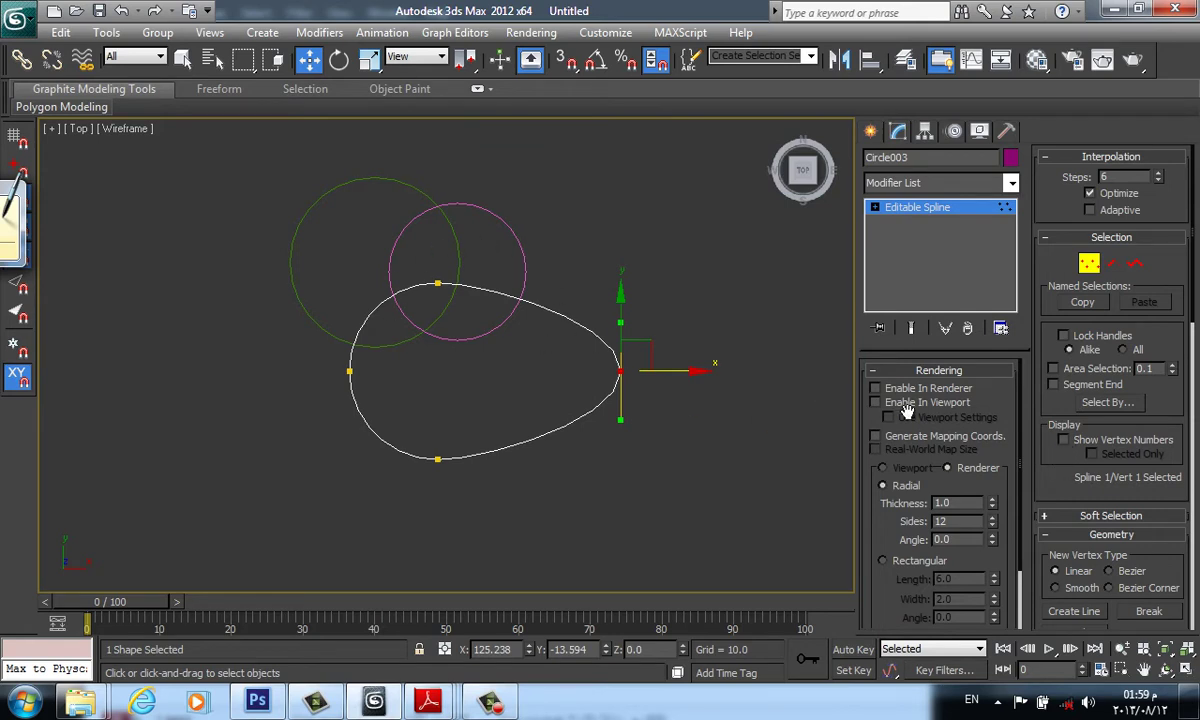
scroll(1067, 330, down, 2)
scroll(1067, 308, down, 3)
scroll(1067, 308, down, 3)
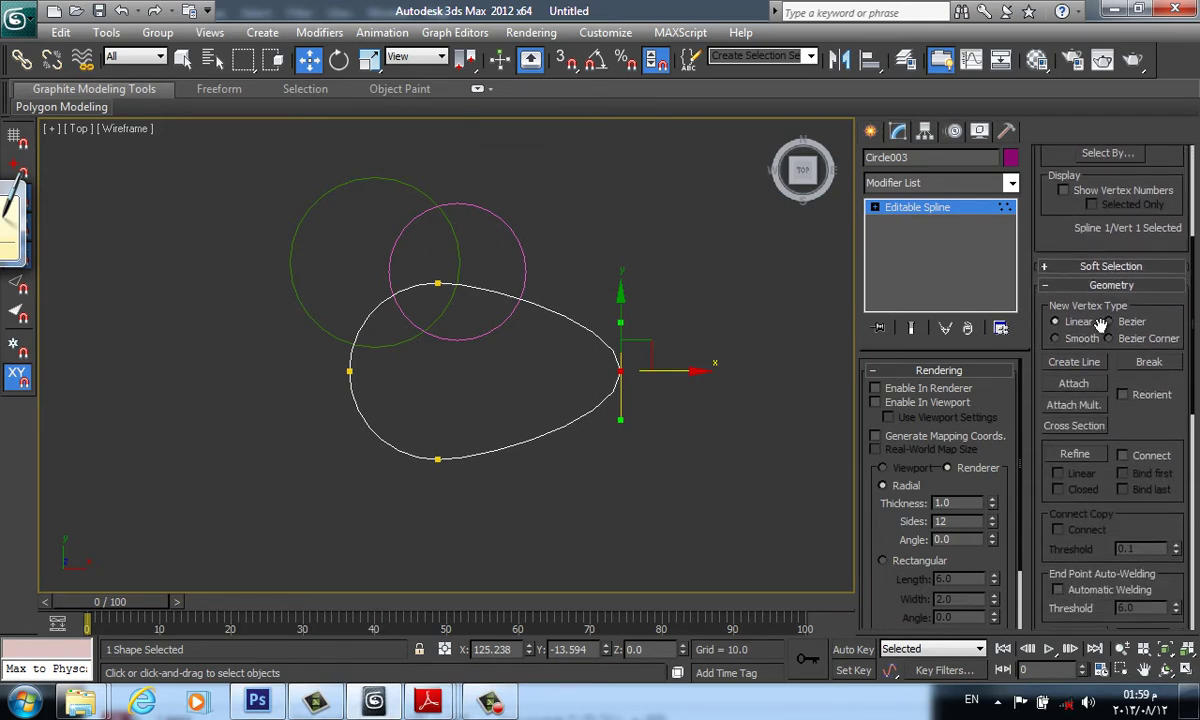
- Attach the pink and green circles to Circle003 as one editable spline
click(1074, 386)
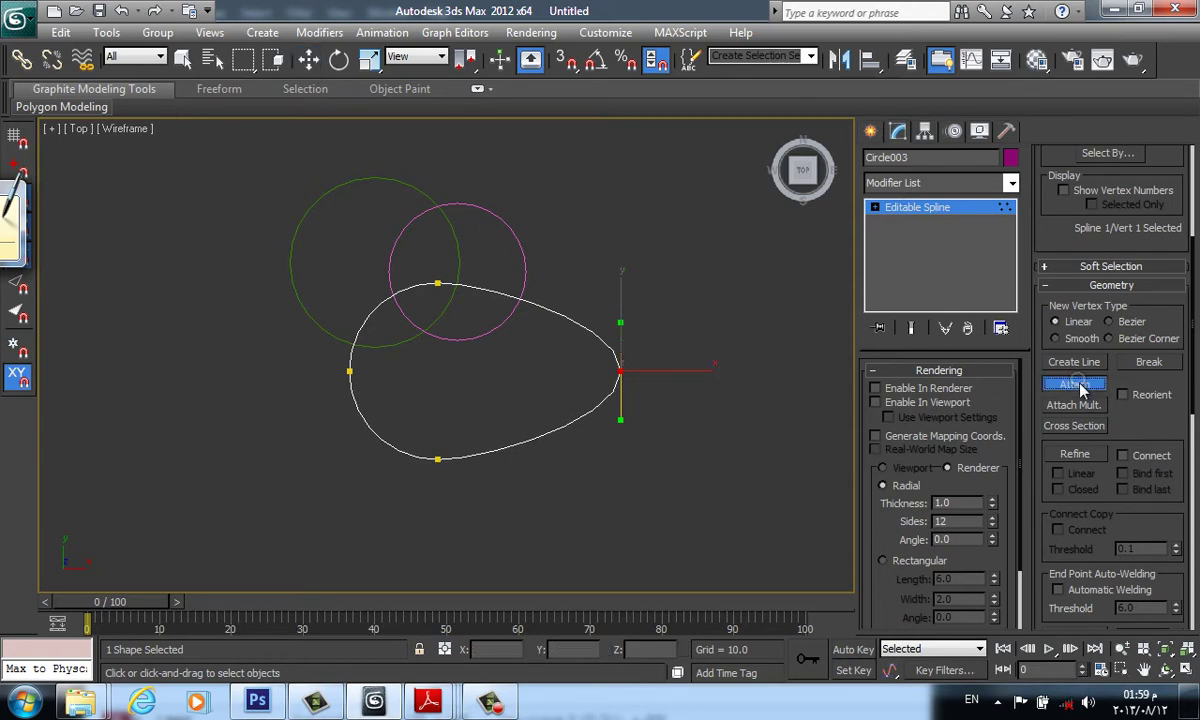
click(516, 237)
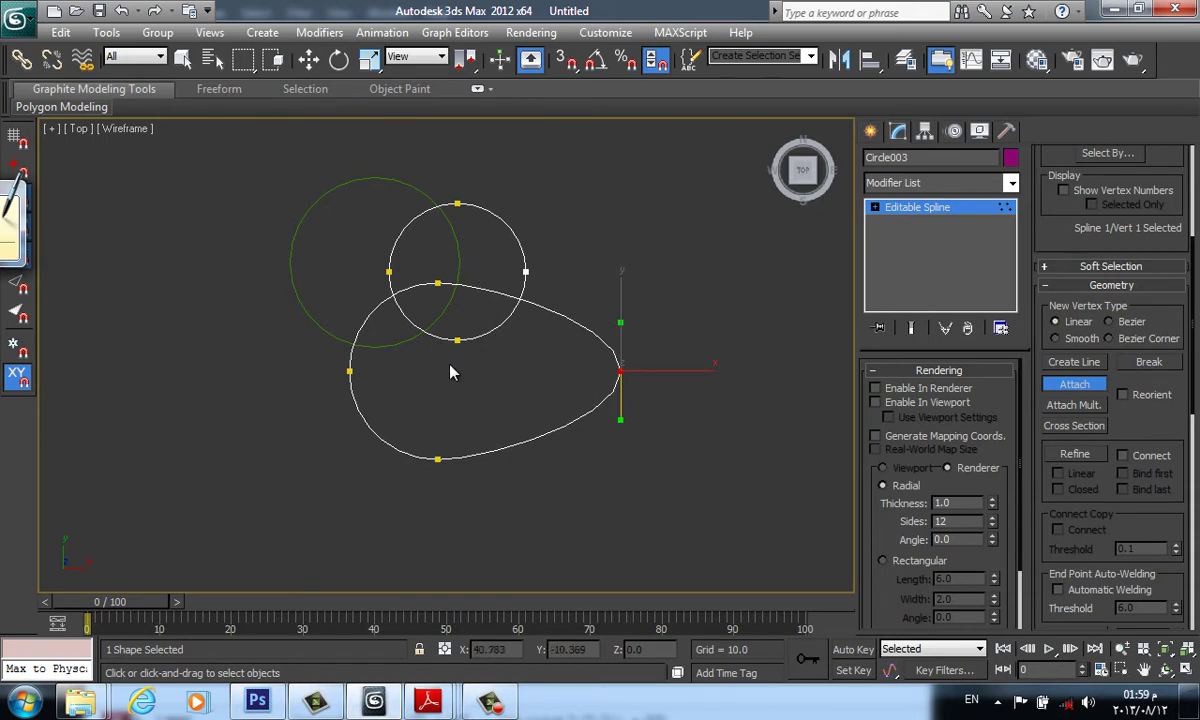
click(410, 335)
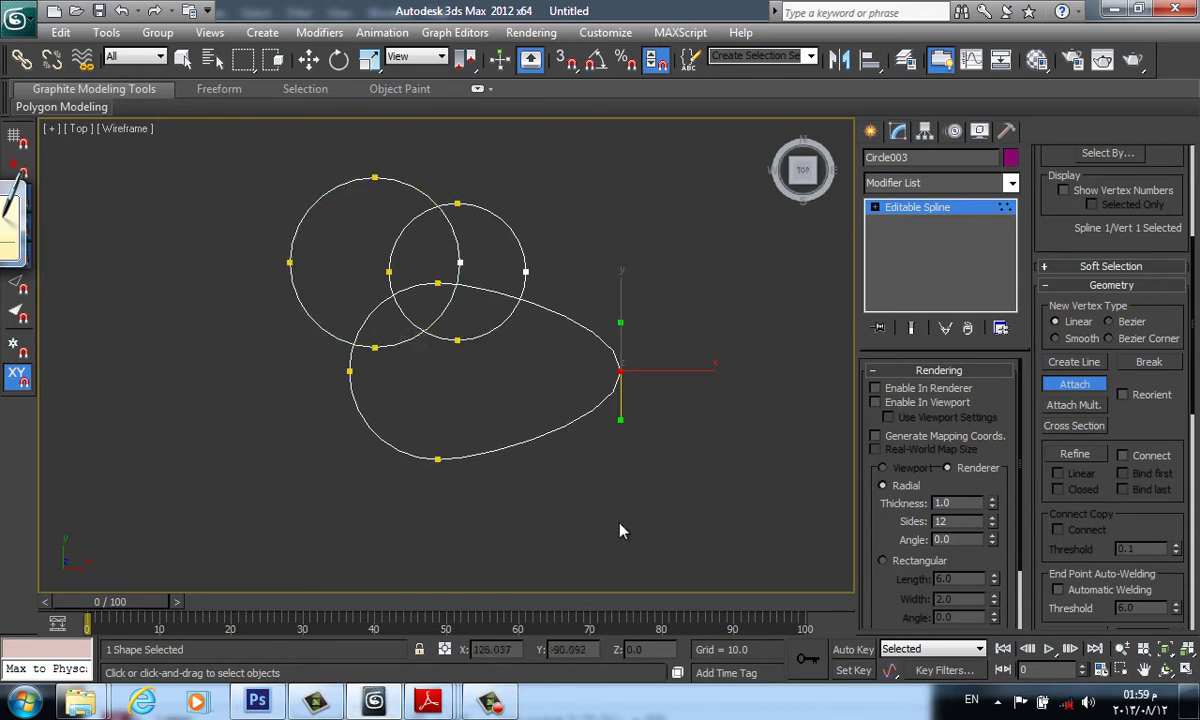
scroll(1110, 480, up, 5)
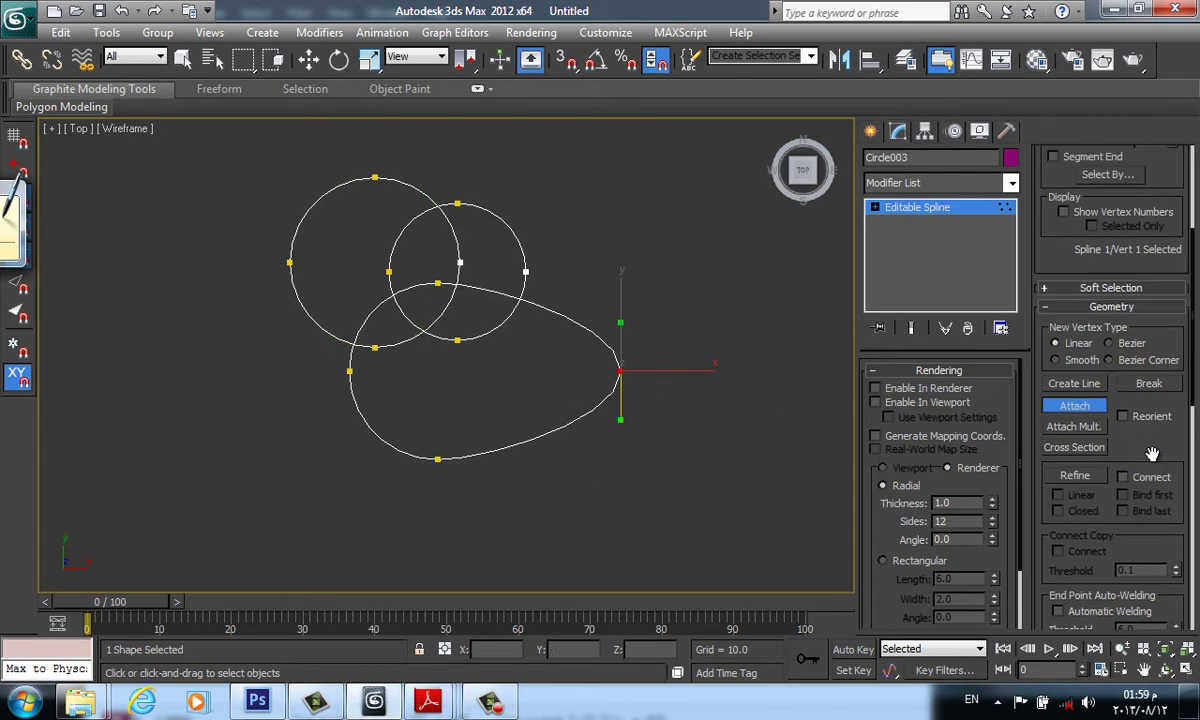
click(1134, 209)
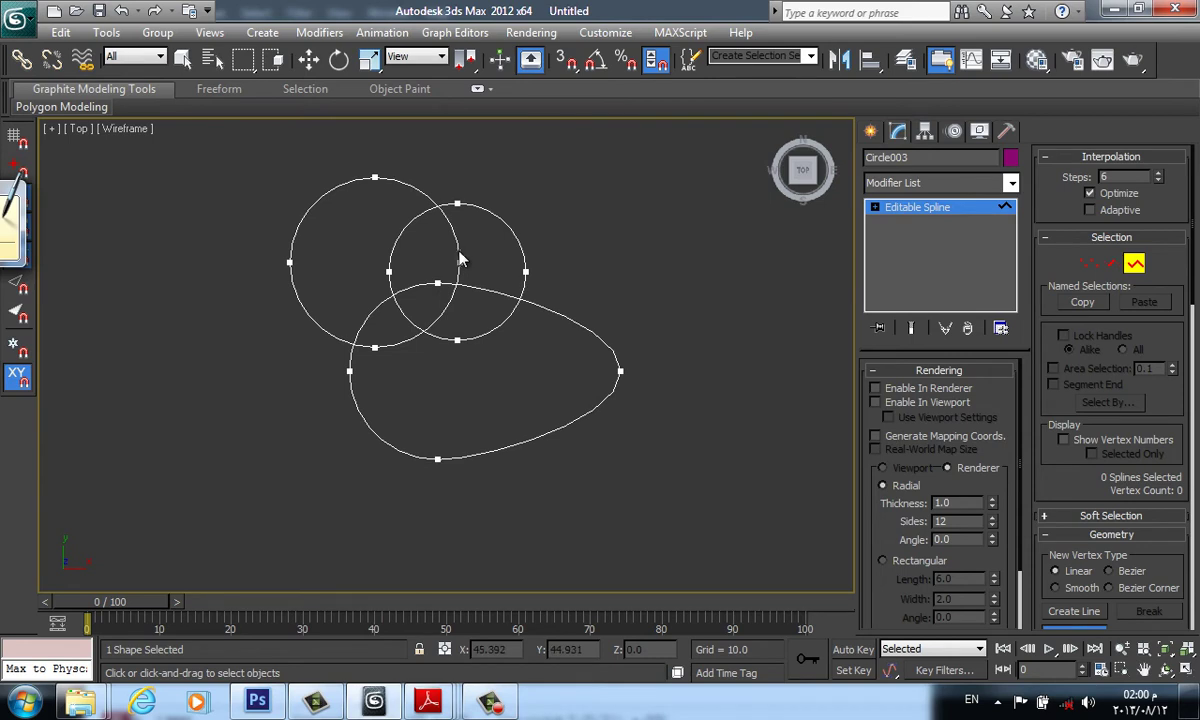
- Select the left and middle circle splines, then clear the selection
scroll(1100, 525, down, 3)
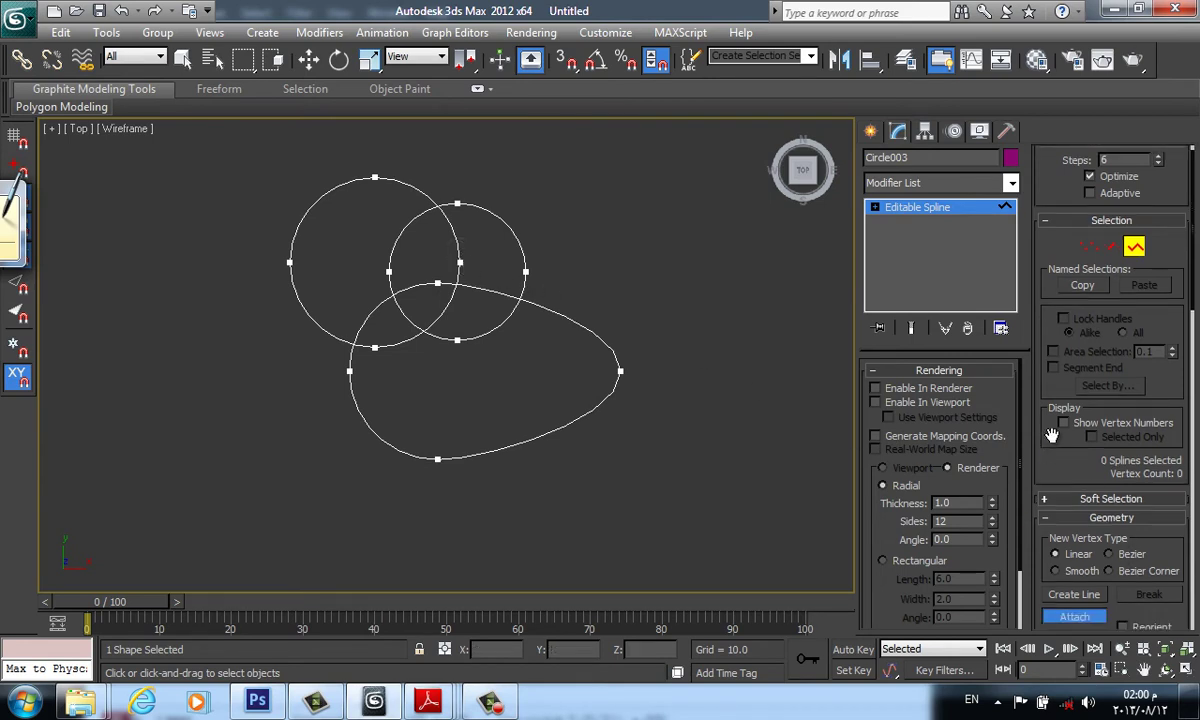
key(w)
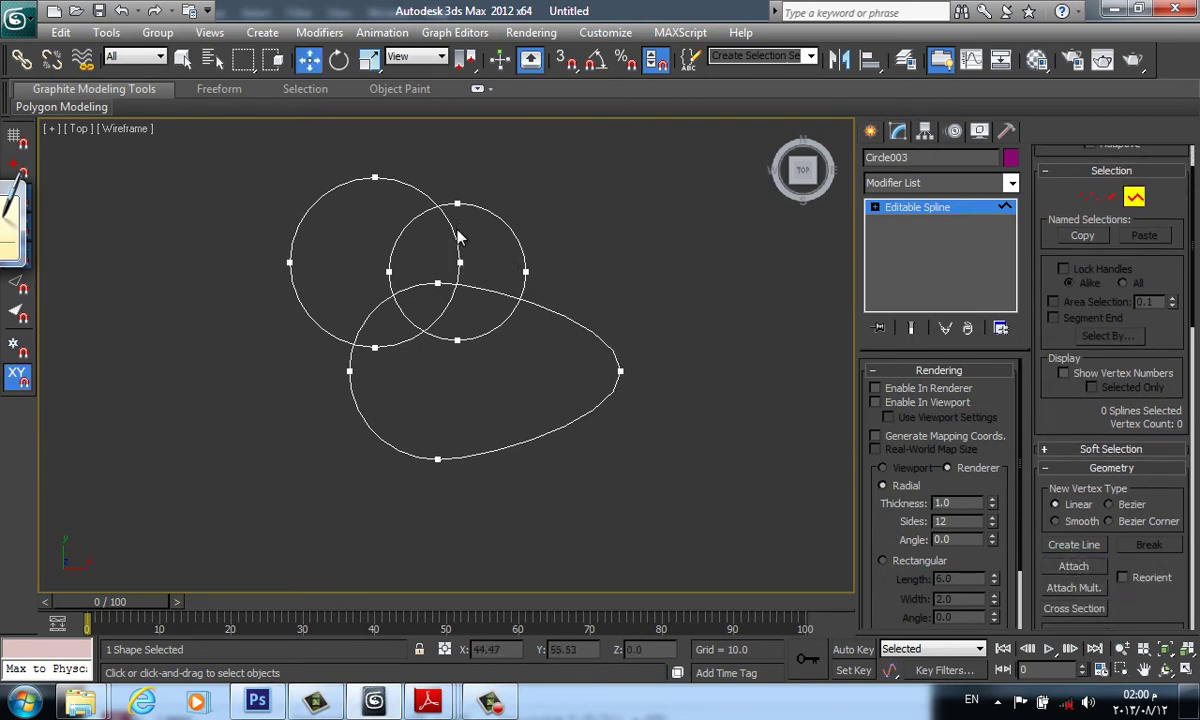
click(453, 242)
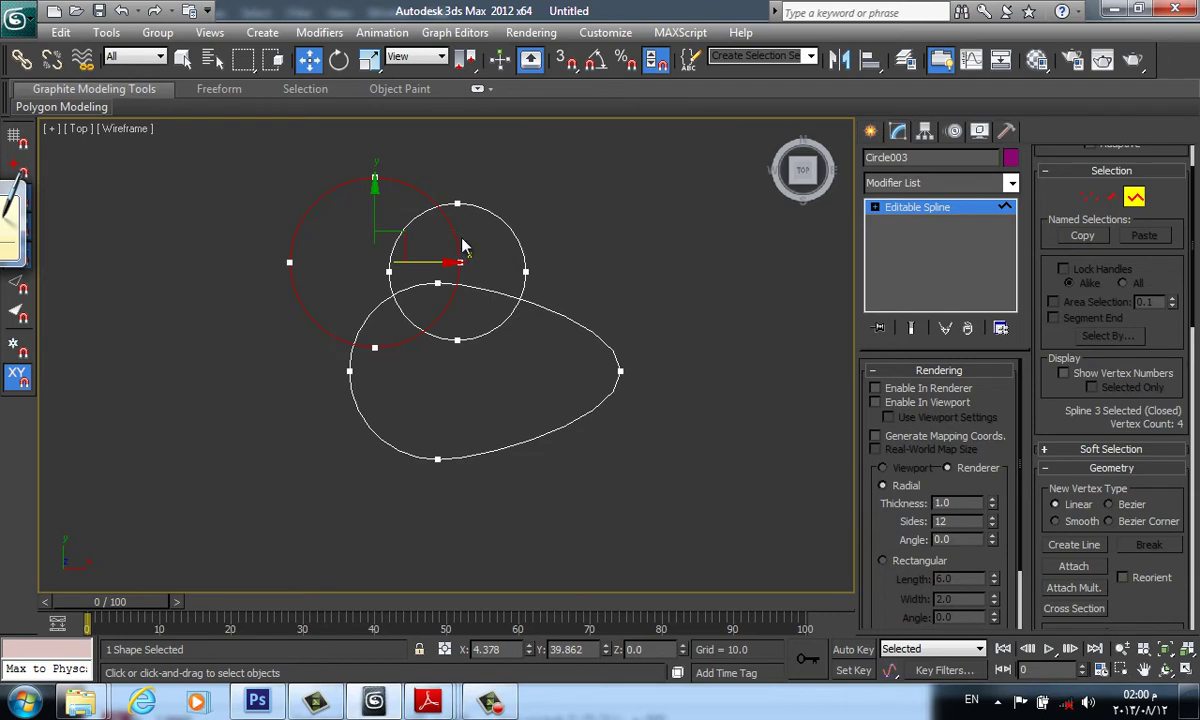
click(519, 241)
click(553, 317)
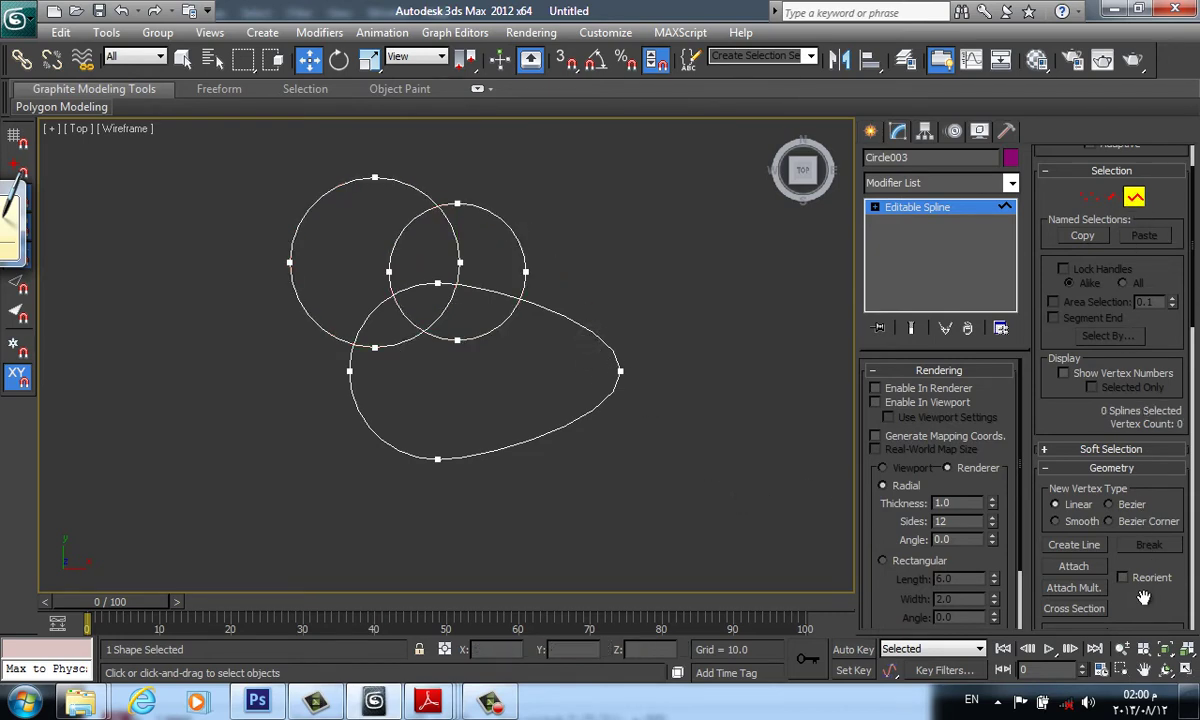
drag(1143, 597, 1038, 160)
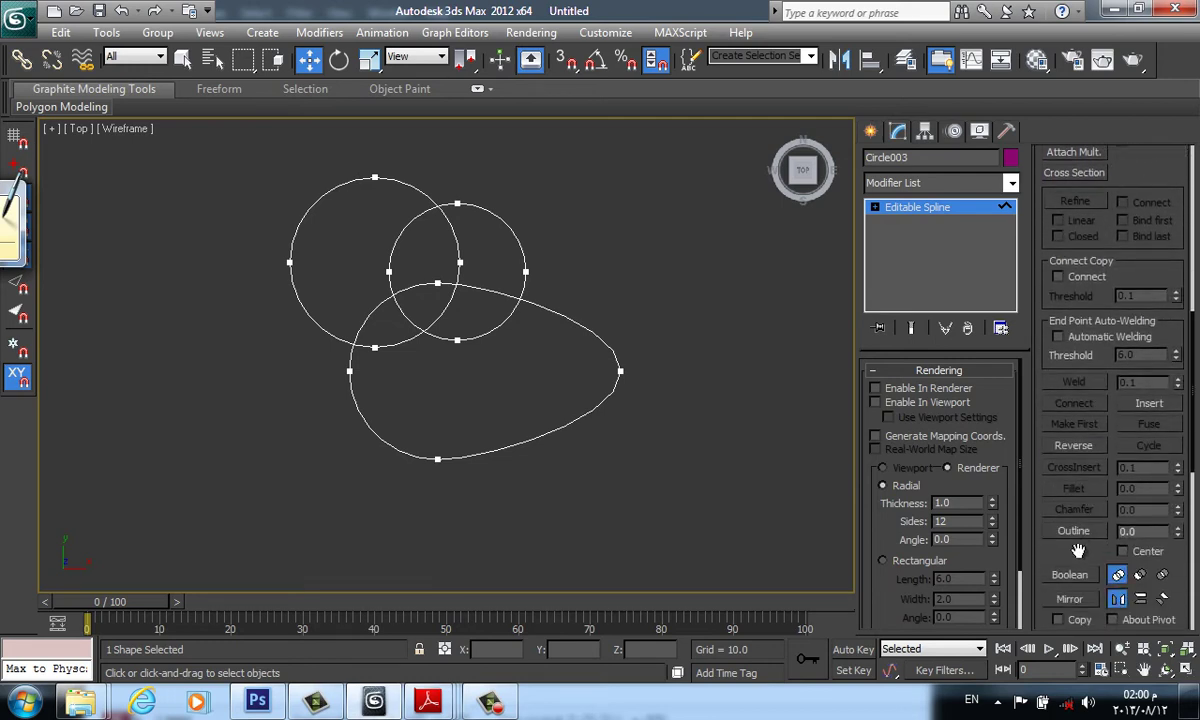
scroll(1078, 550, down, 3)
scroll(1108, 413, down, 2)
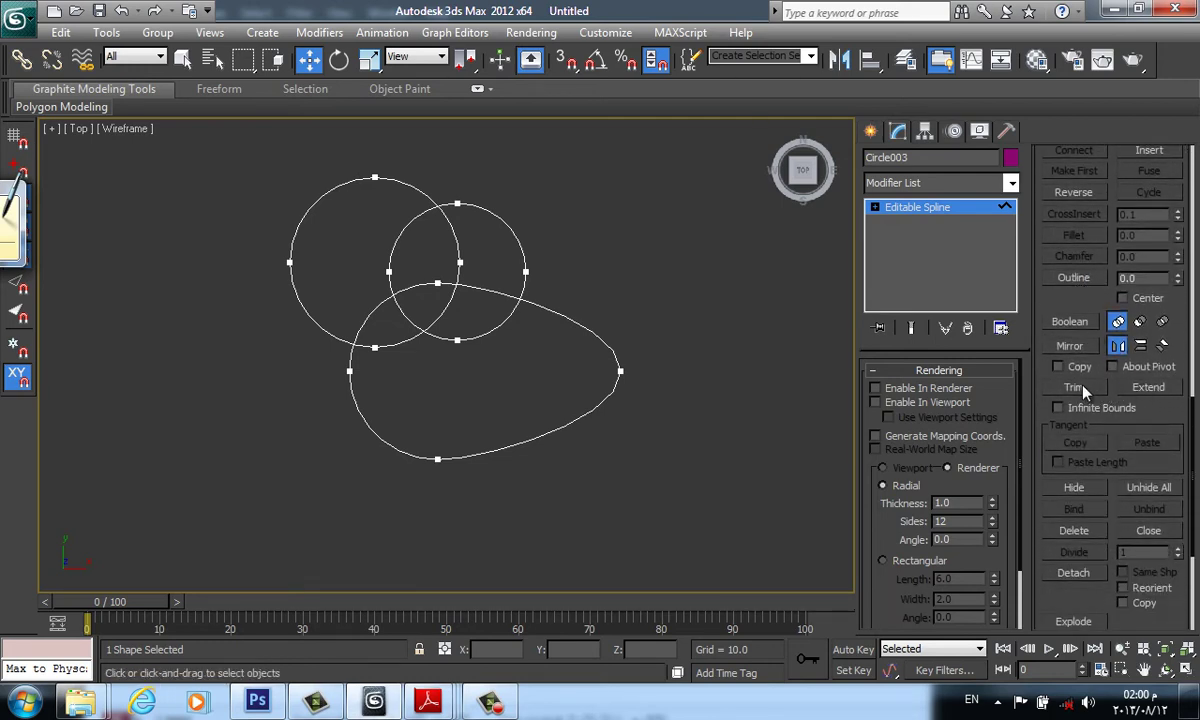
- Trim away the overlapping inner arcs and lower loop pieces, then undo
click(1074, 388)
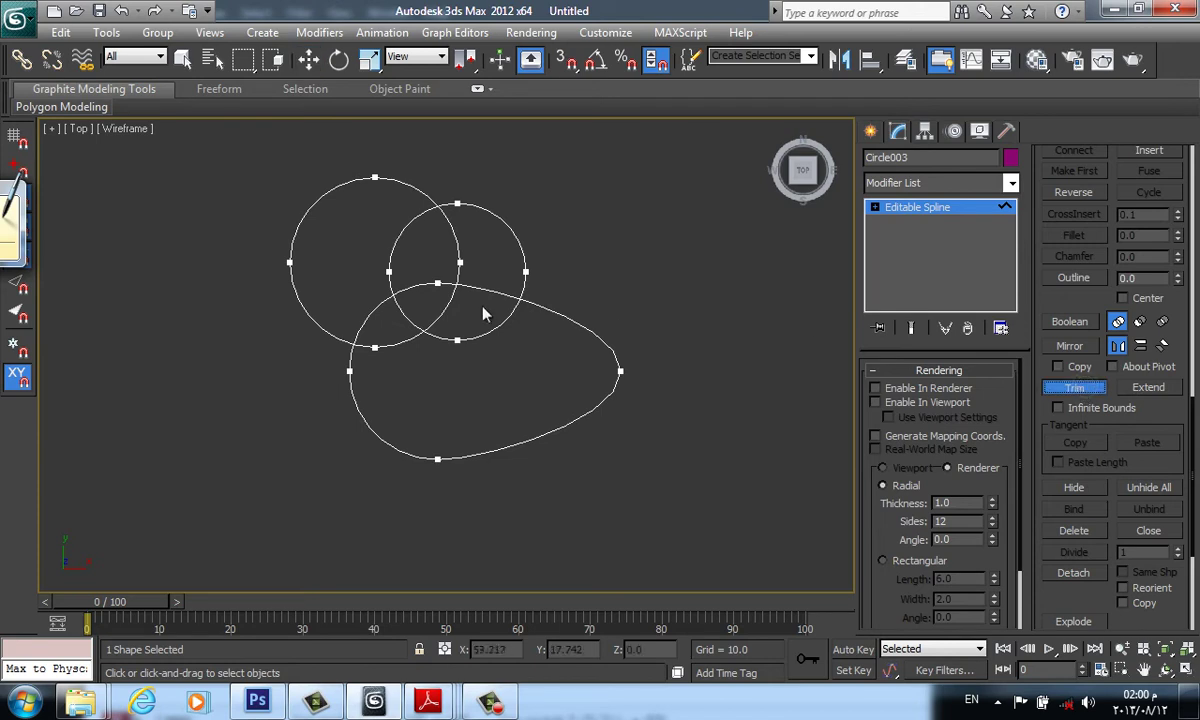
click(450, 303)
click(418, 324)
click(380, 306)
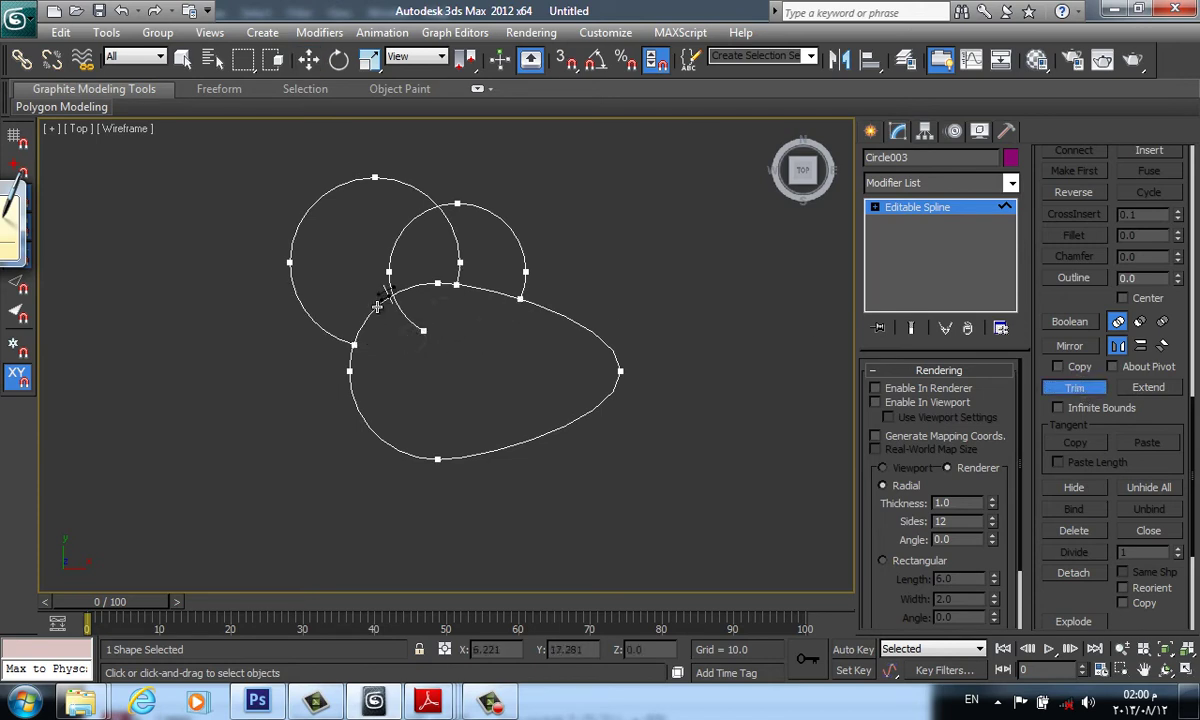
click(433, 287)
click(458, 283)
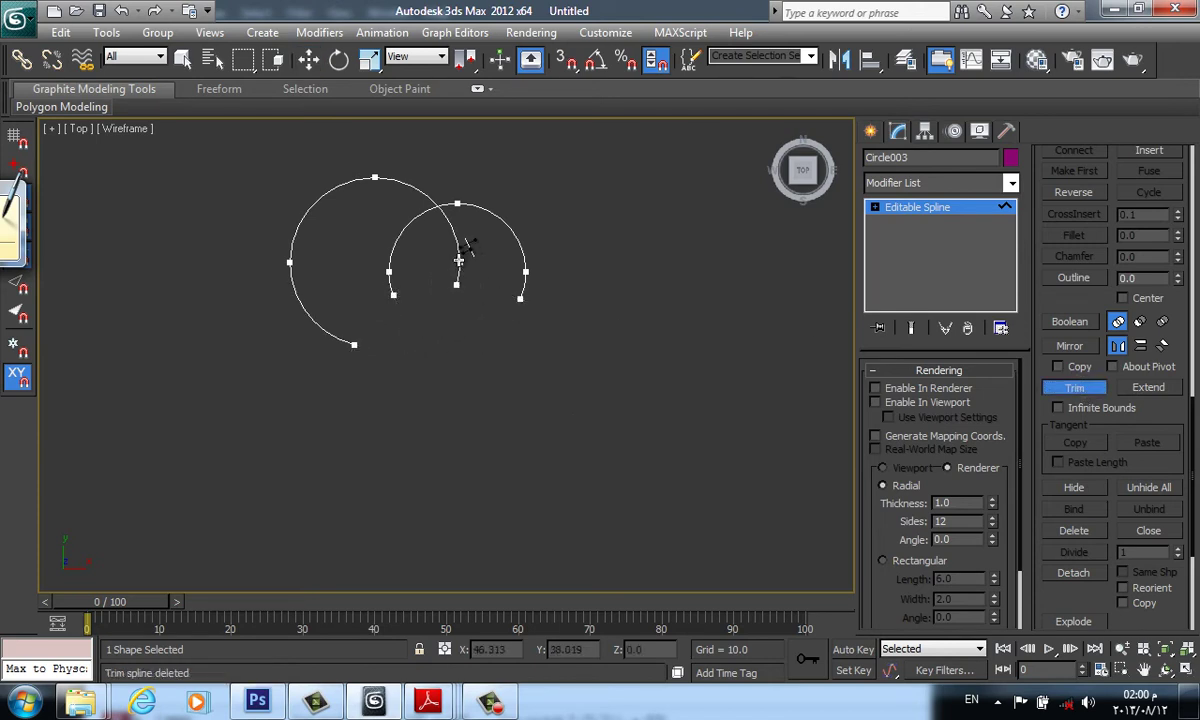
click(459, 250)
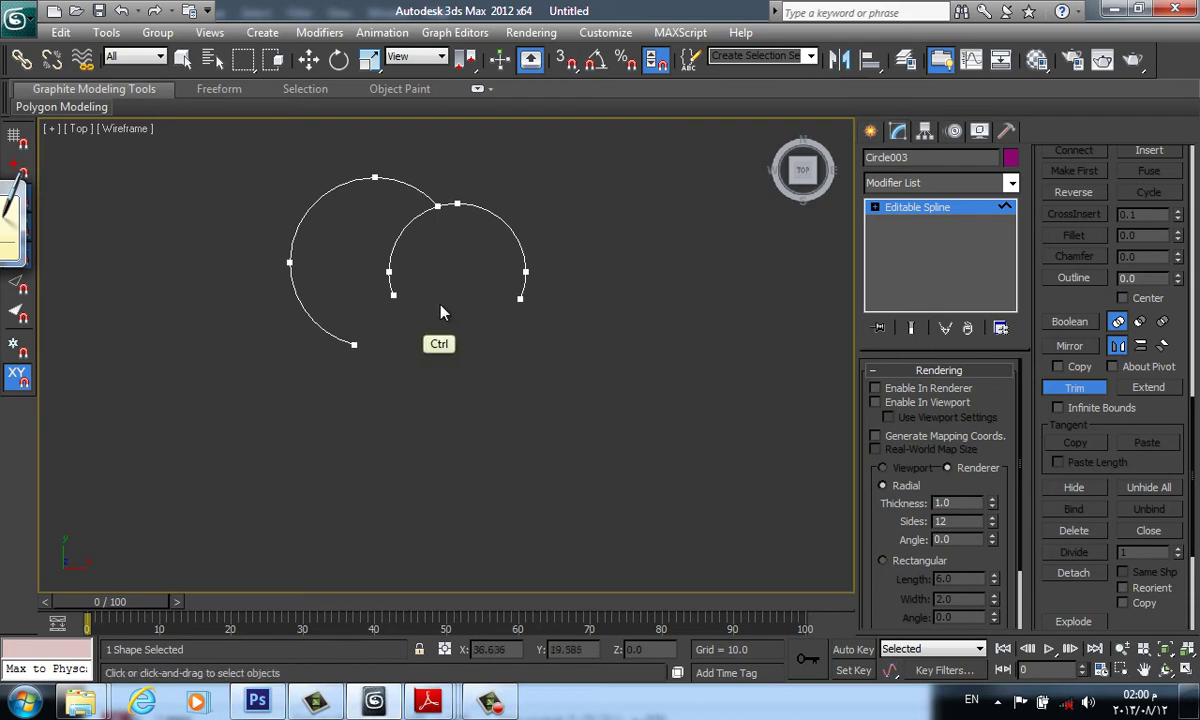
key(ctrl+z)
key(ctrl+z)
key(ctrl+z)
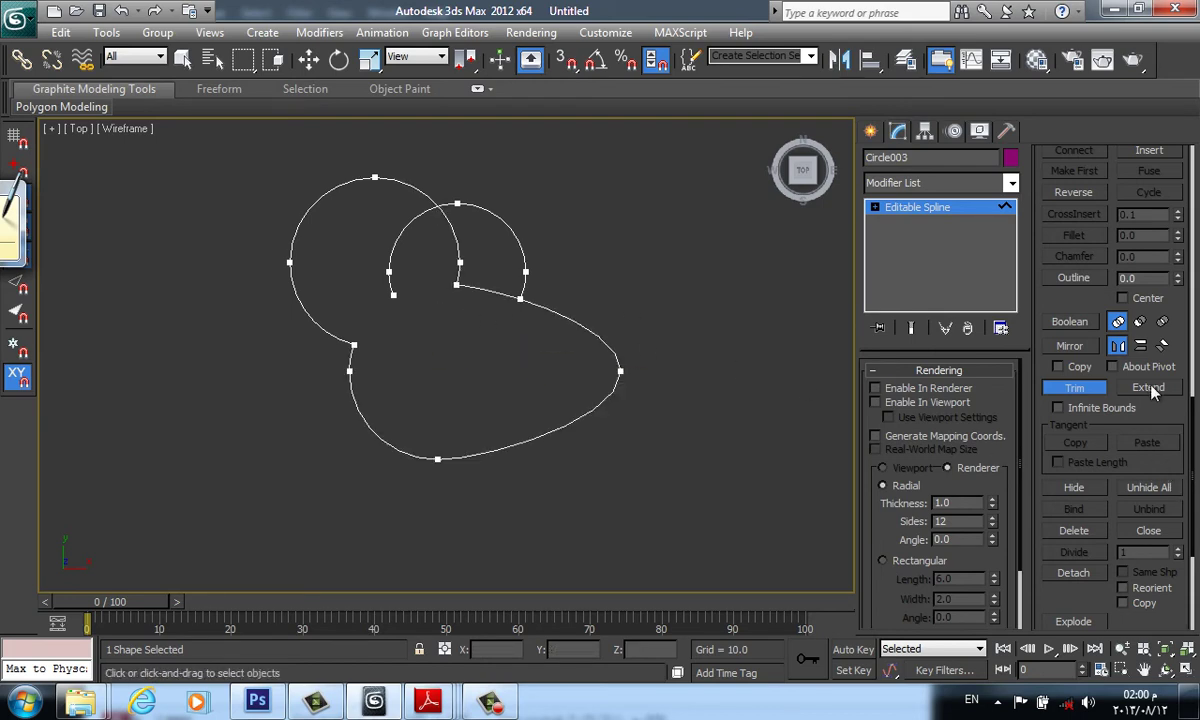
- Extend the open arc end to the bottom curve, then remove the added segment
click(1148, 387)
click(393, 284)
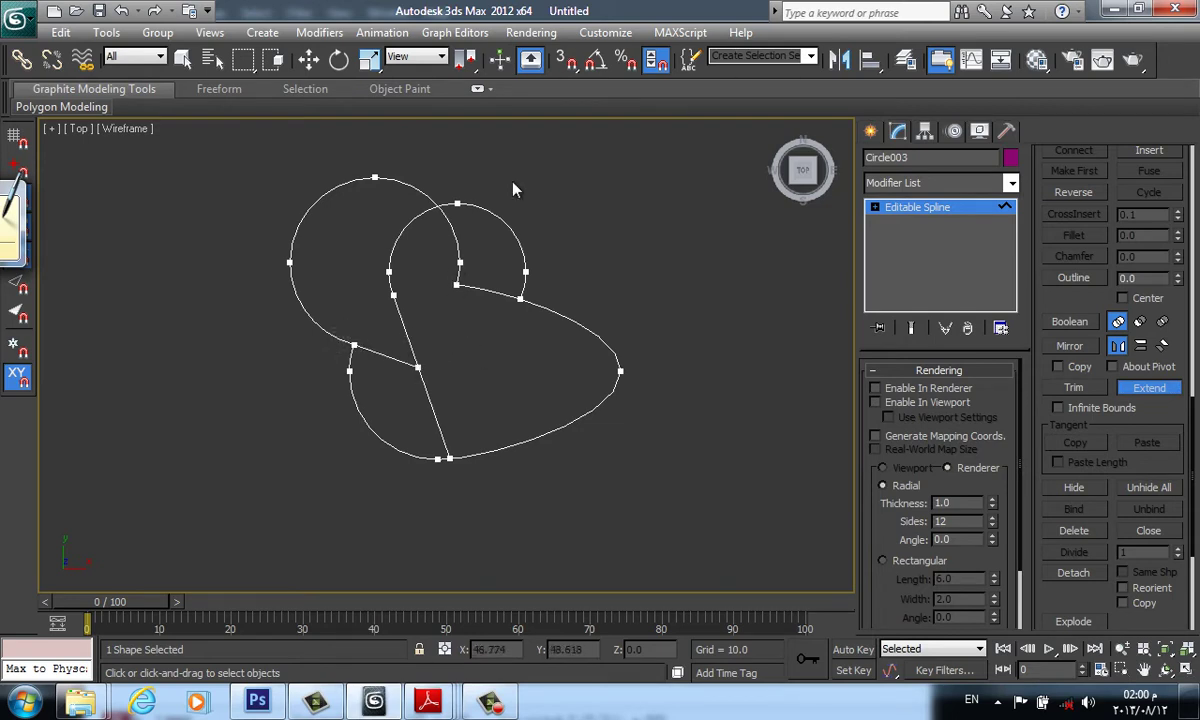
ctrl+click(358, 349)
ctrl+click(404, 338)
click(389, 284)
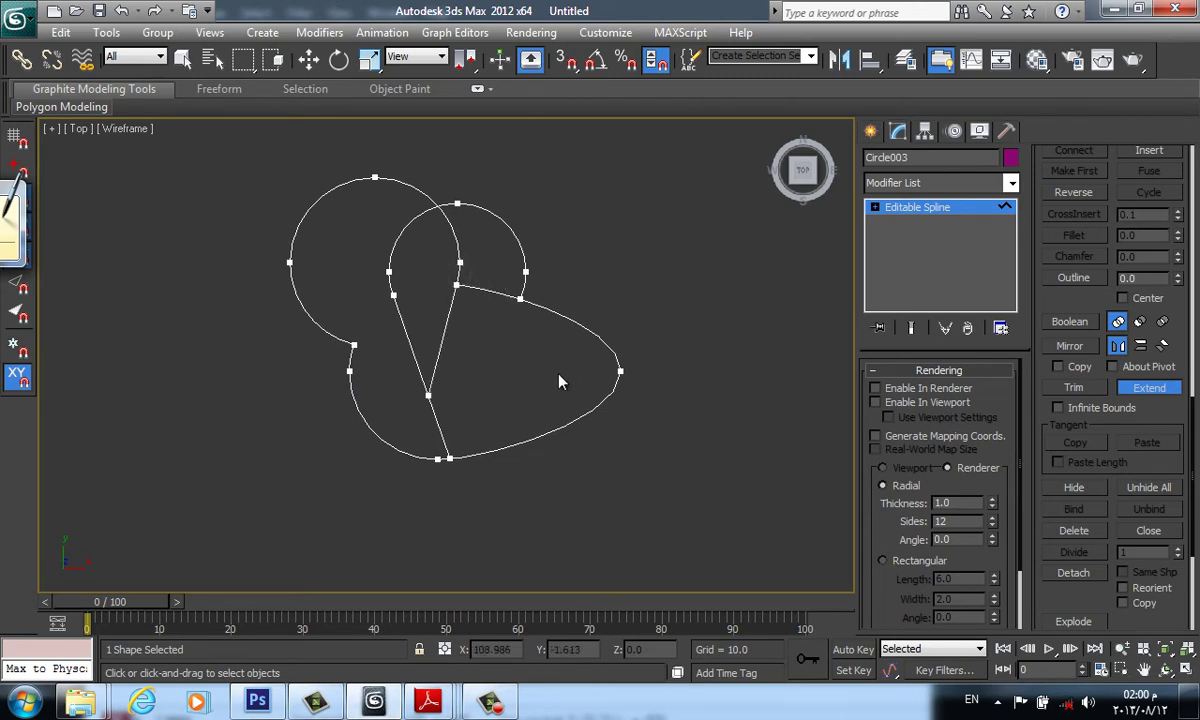
ctrl+click(420, 375)
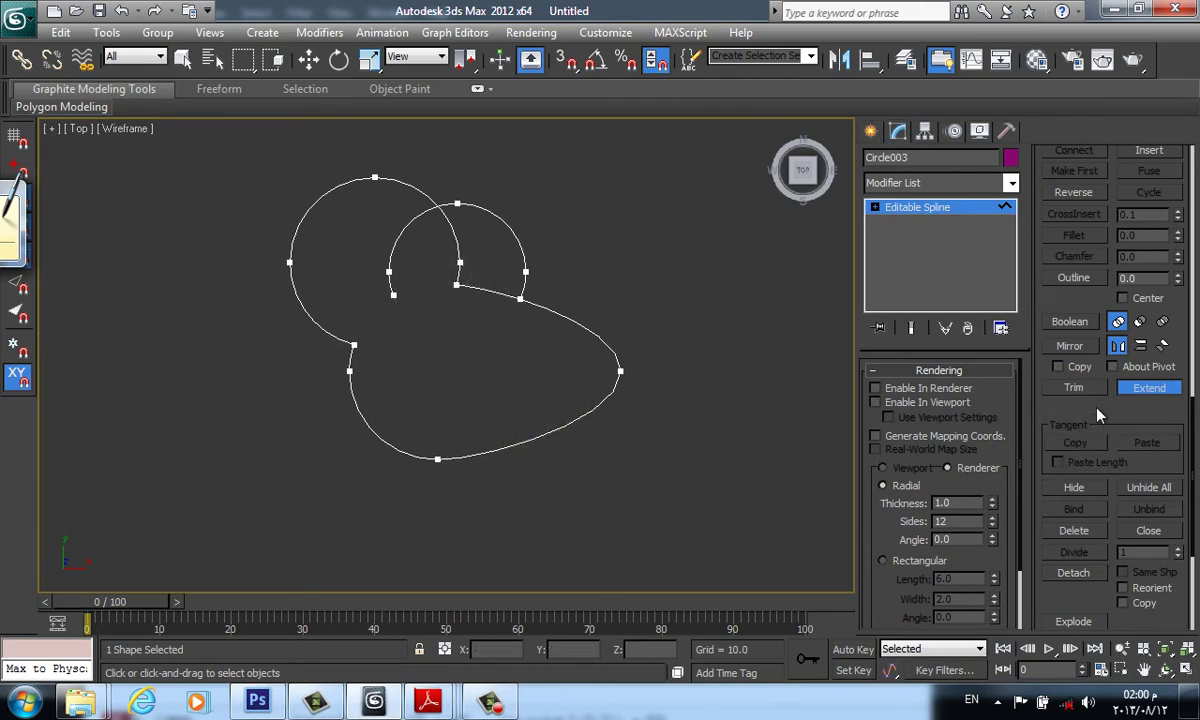
- Retry trimming the right circle's arcs, undo all trims, and delete the combined shape
click(1073, 387)
click(462, 286)
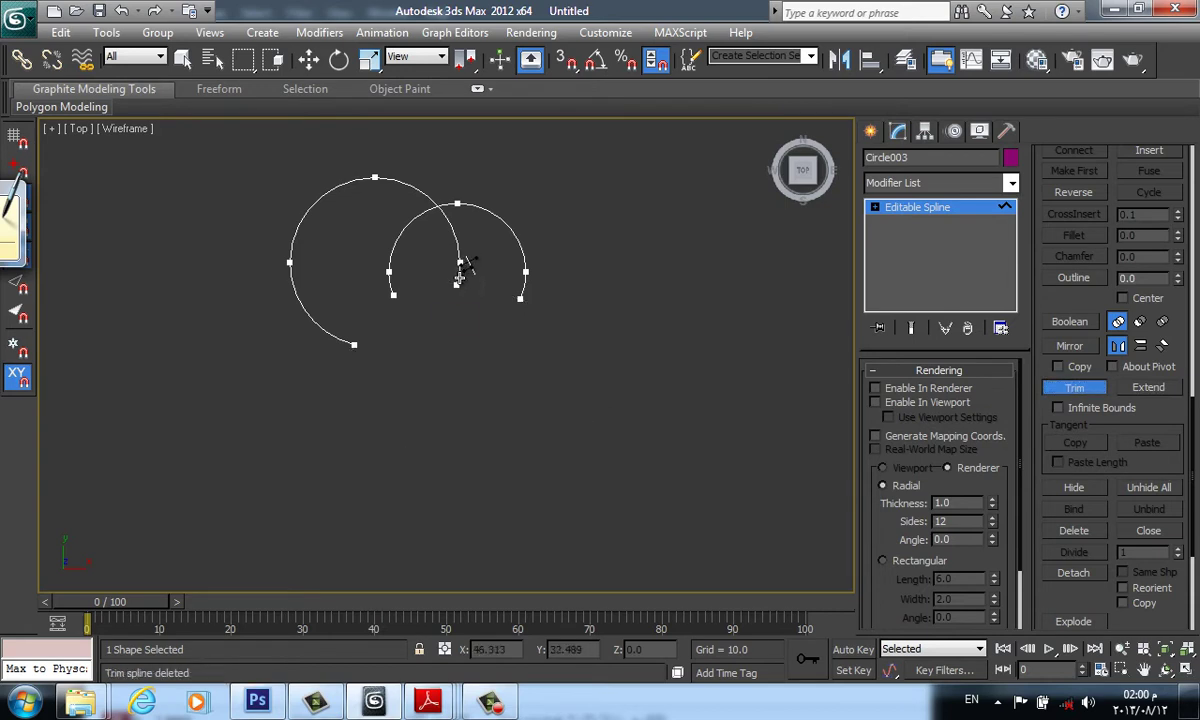
key(ctrl+z)
click(392, 262)
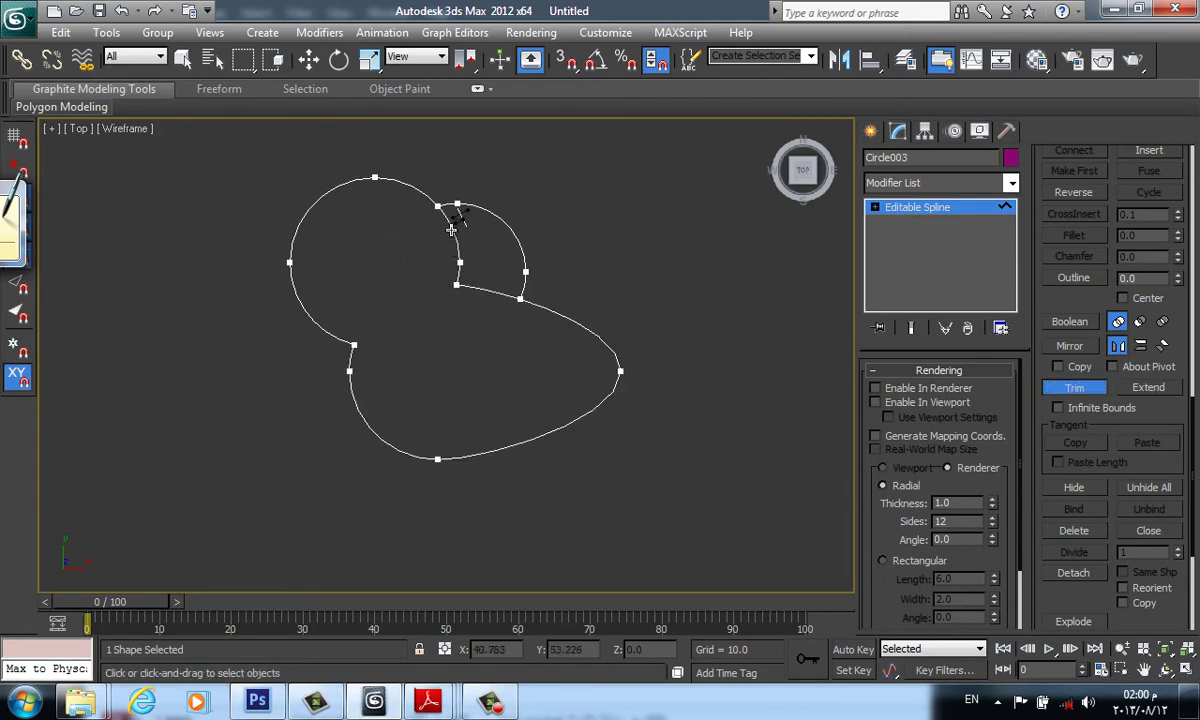
click(465, 287)
key(ctrl+z)
middle_drag(575, 378, 583, 413)
key(ctrl+z)
key(ctrl+z)
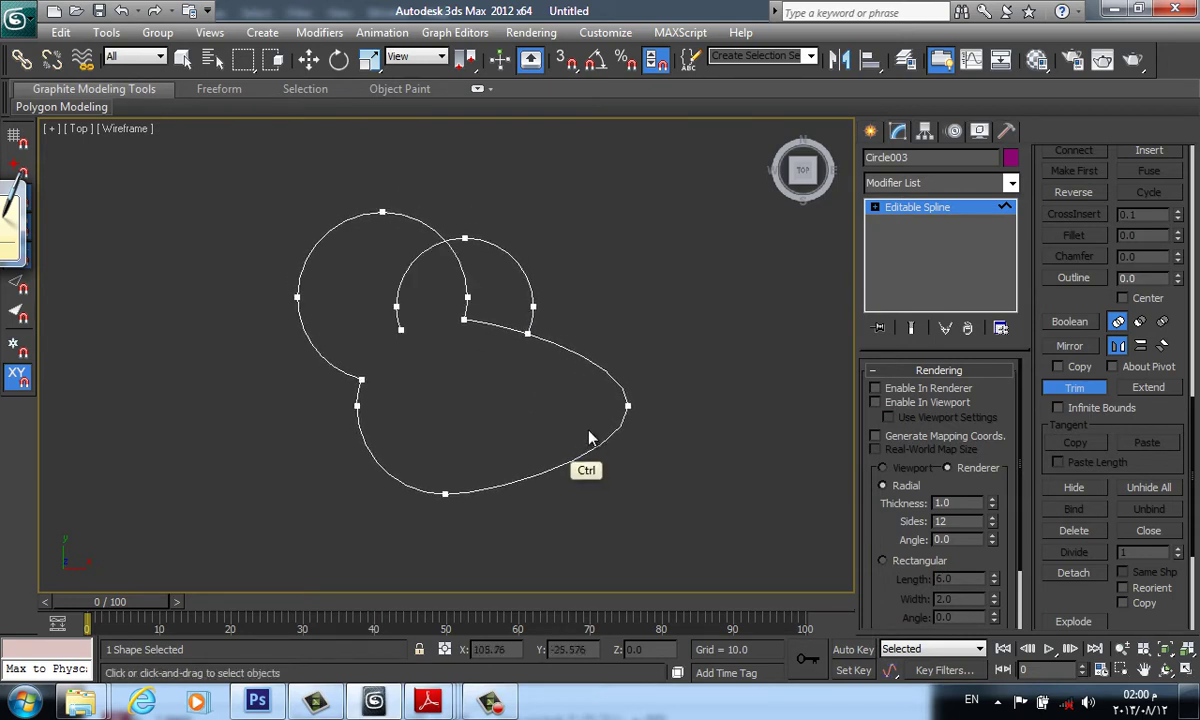
key(ctrl+z)
key(ctrl+z)
key(ctrl+z)
key(ctrl+z)
key(ctrl+z)
key(ctrl+z)
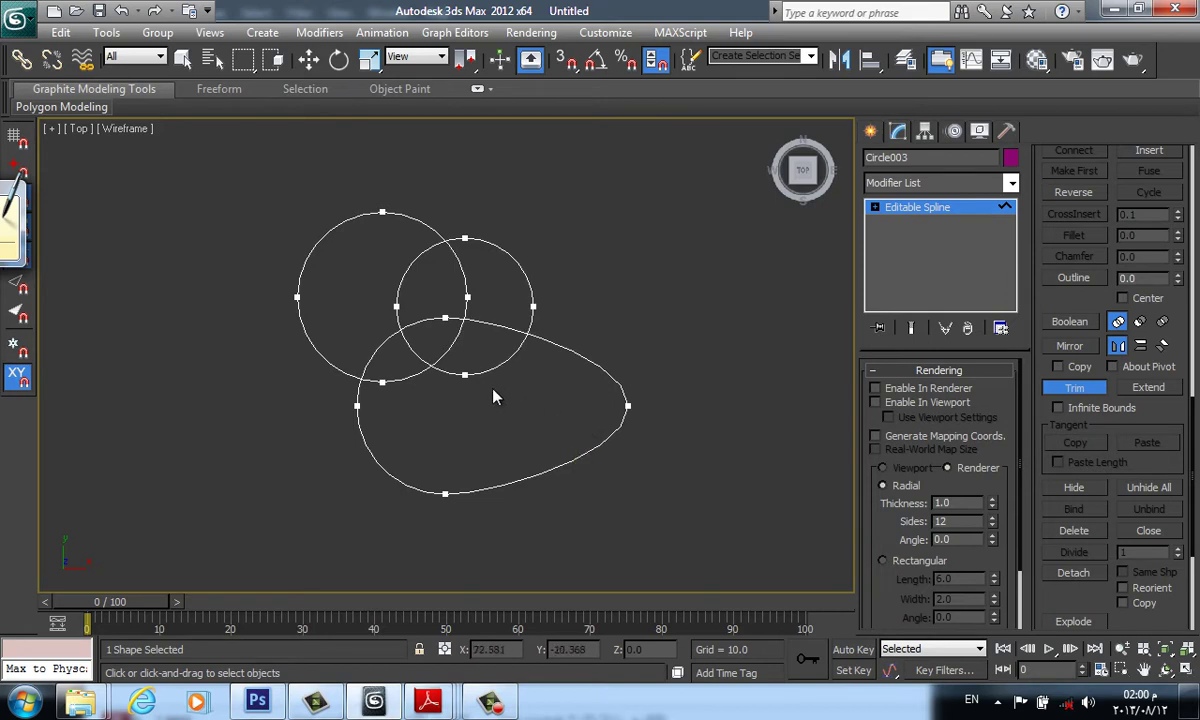
click(870, 131)
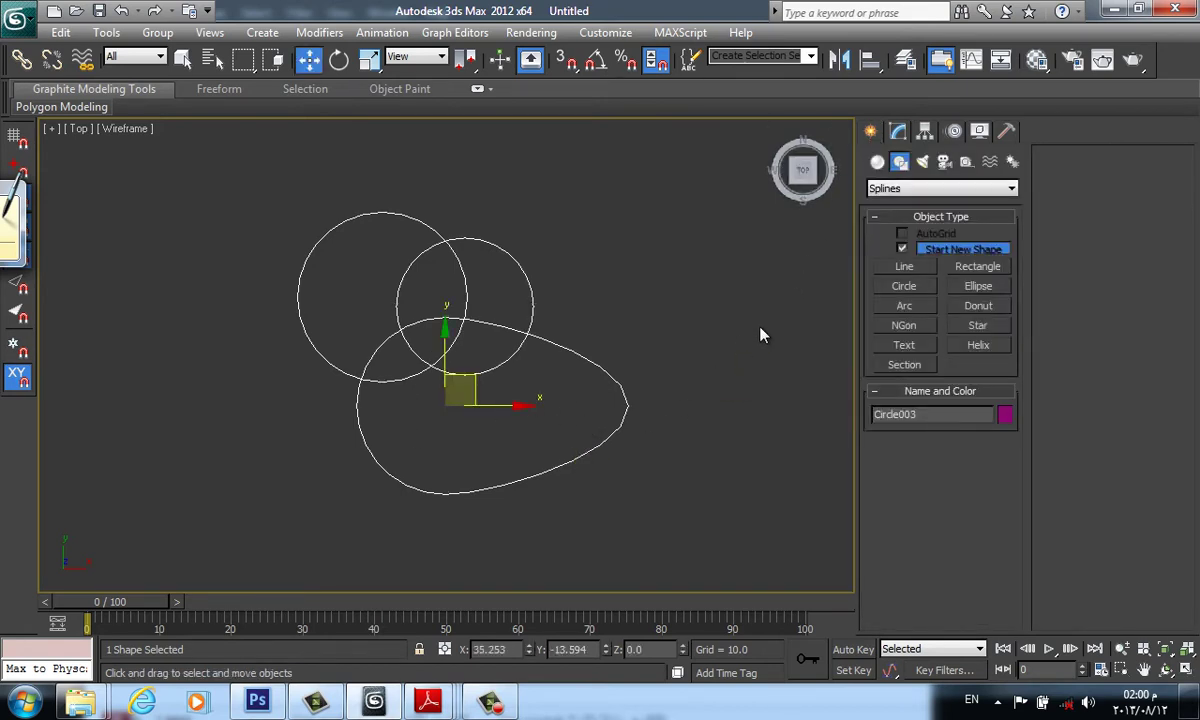
key(Delete)
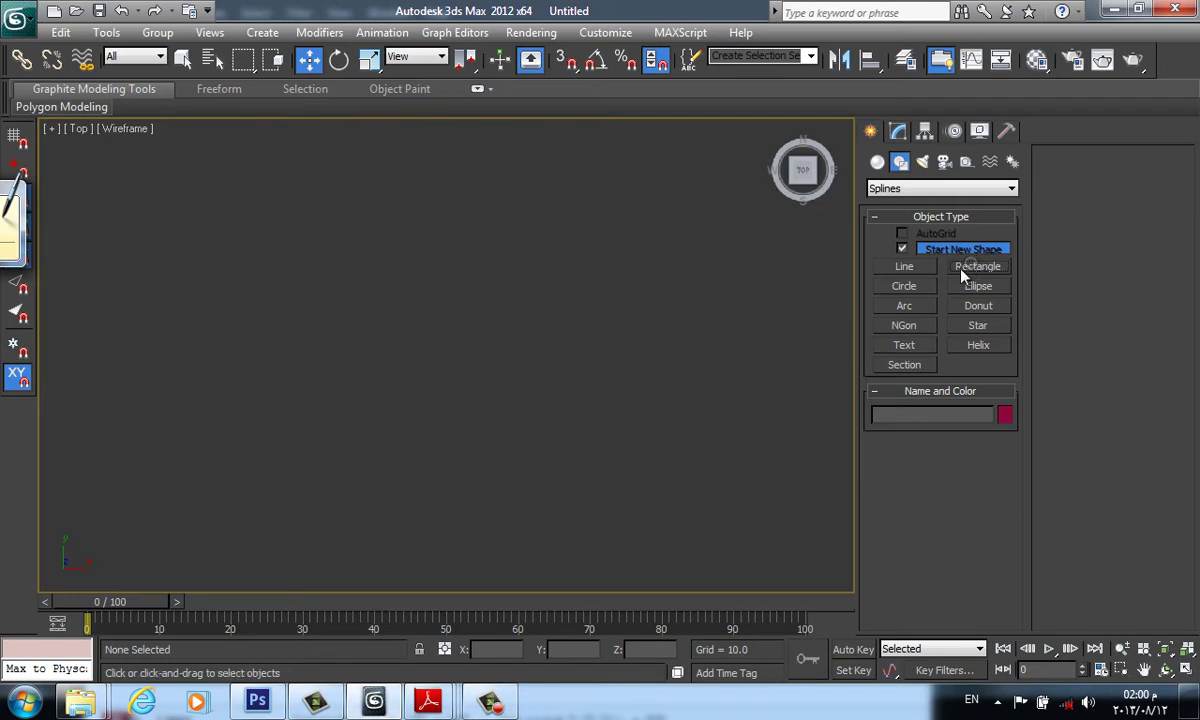
- Draw a rectangle in Top view and convert it to an editable spline
click(976, 266)
drag(345, 238, 620, 463)
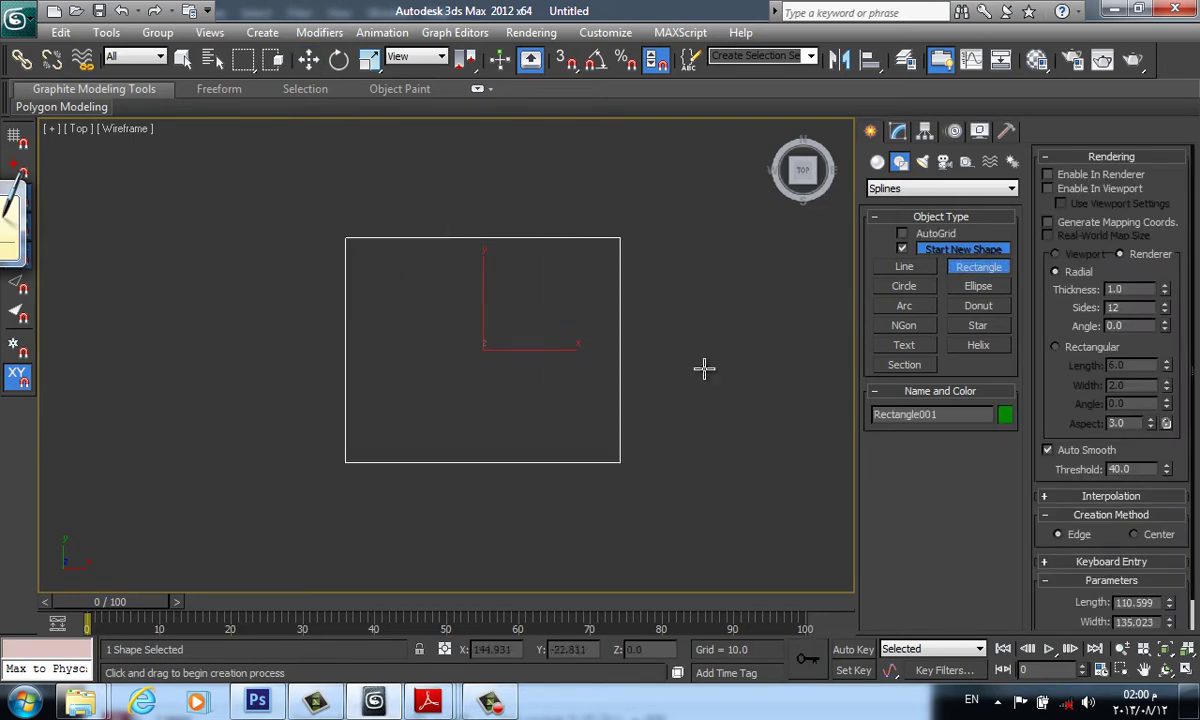
click(898, 131)
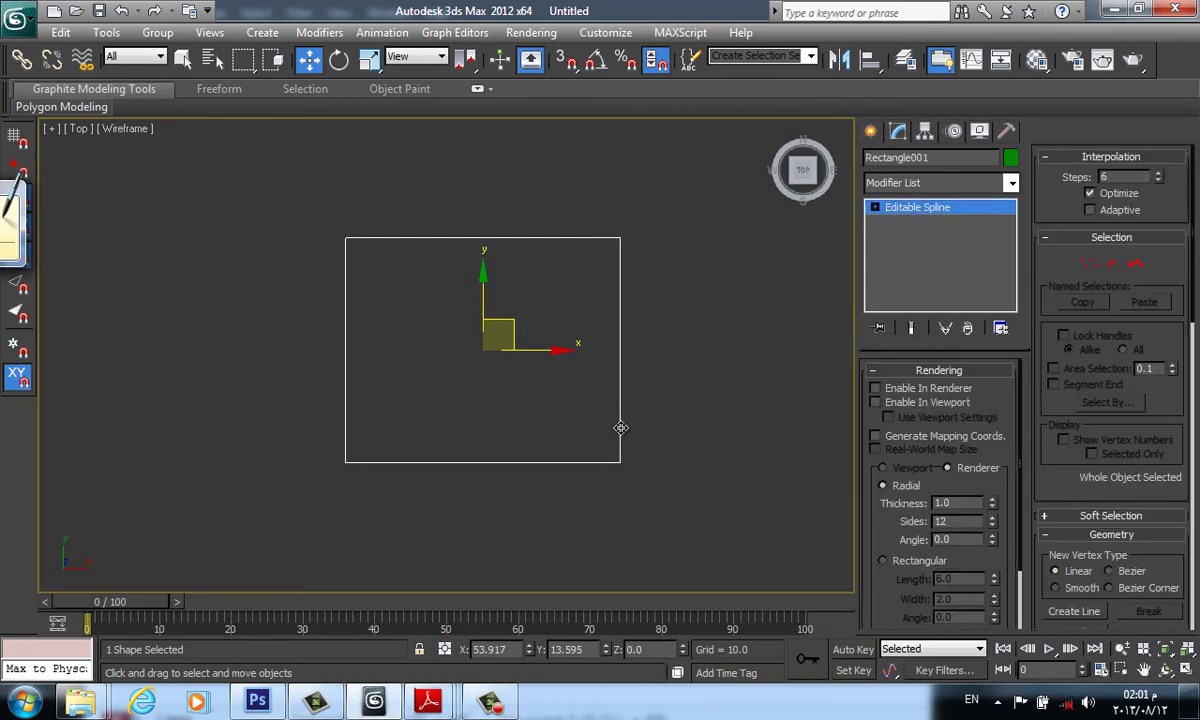
right_click(620, 428)
mouse_move(700, 570)
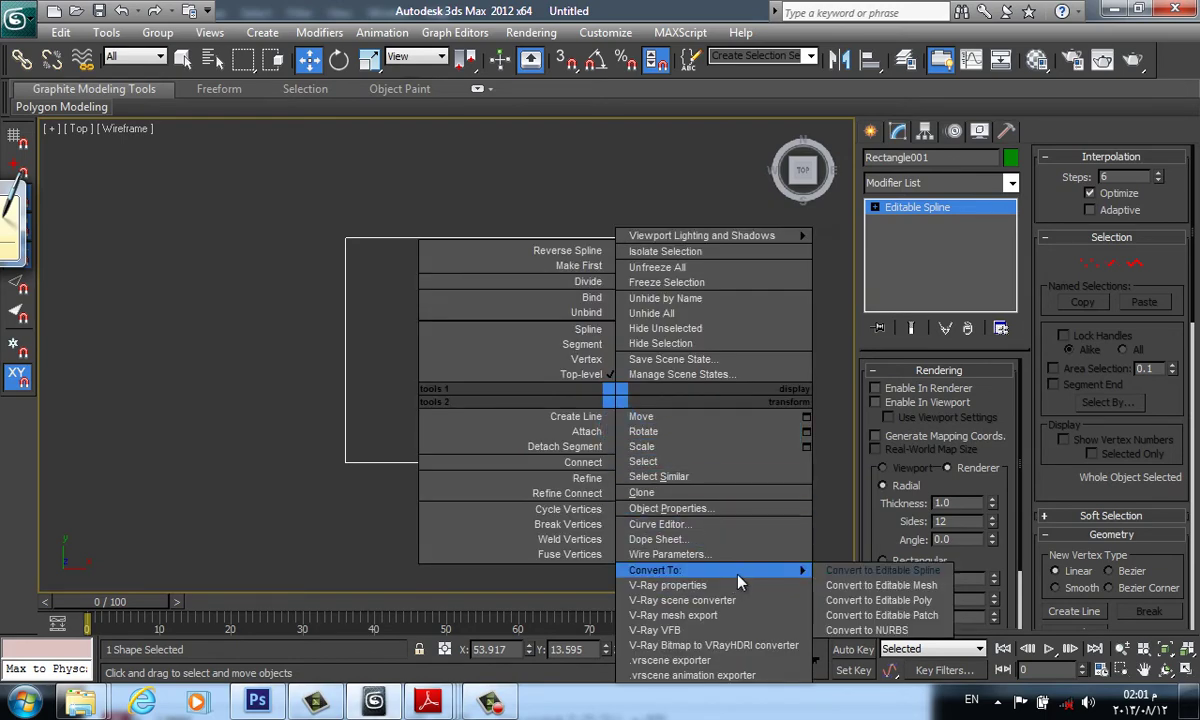
click(852, 572)
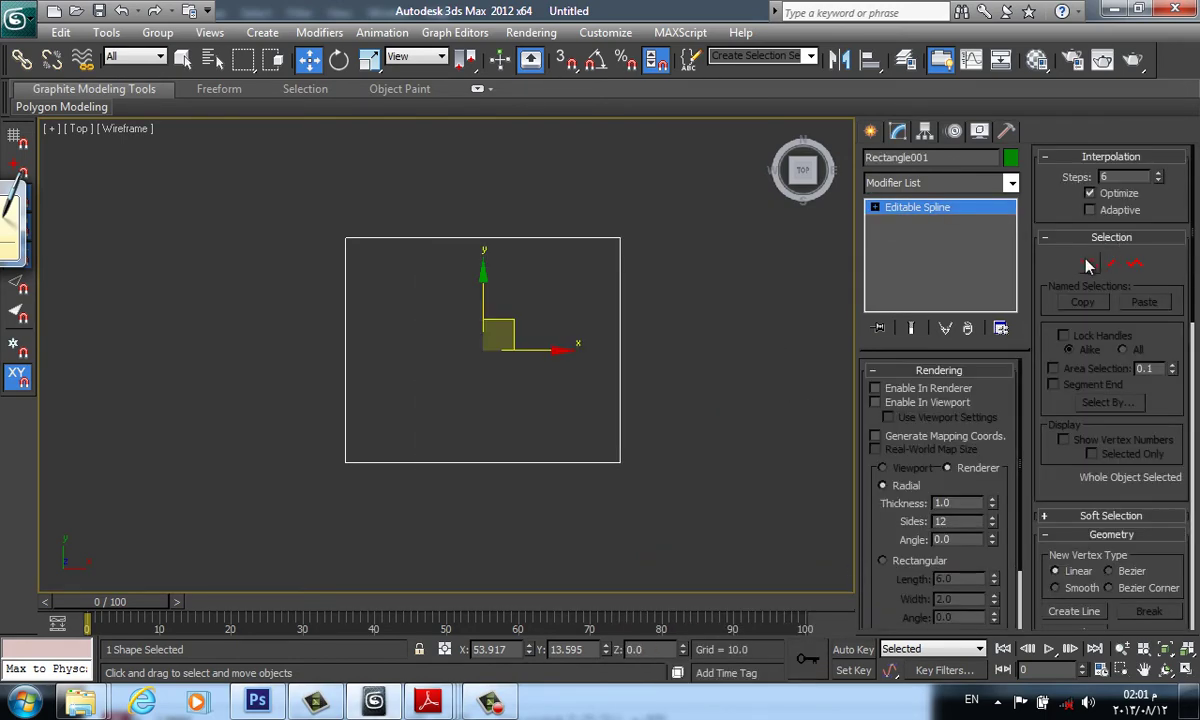
- Move Rectangle001's bottom-right vertex right to curve its side, testing then undoing a Fillet
click(1089, 263)
mouse_move(566, 192)
mouse_down()
mouse_move(678, 262)
mouse_move(538, 393)
mouse_up()
click(620, 462)
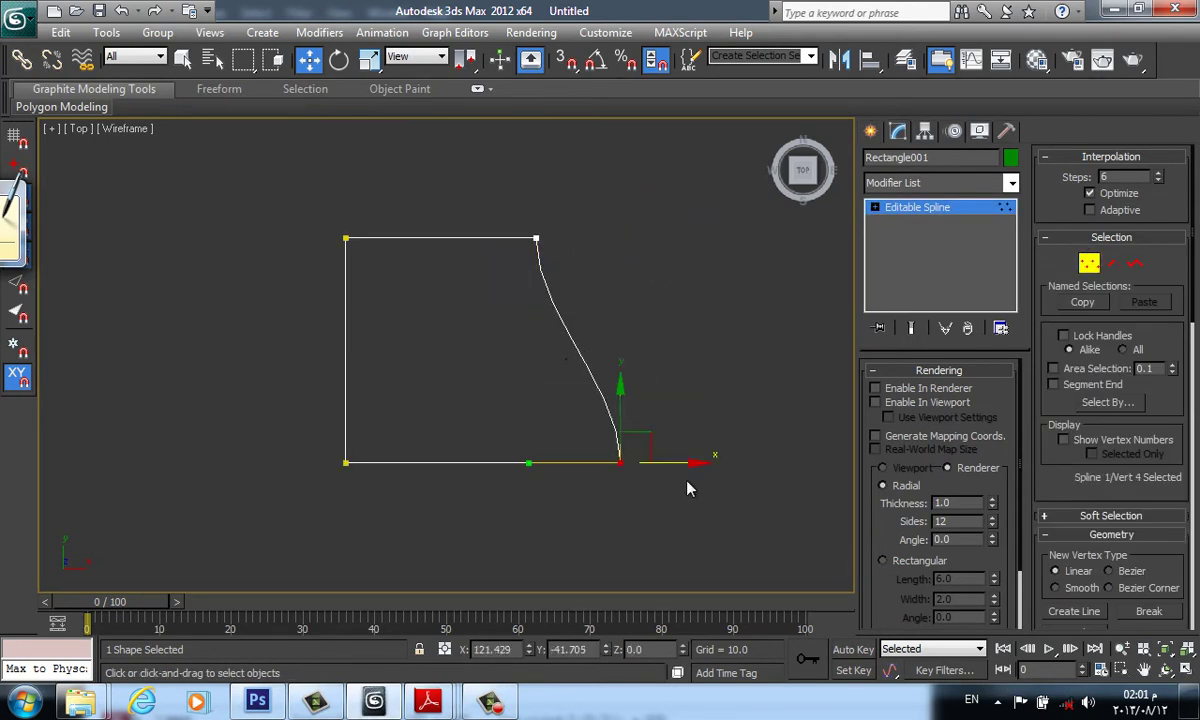
drag(675, 487, 710, 487)
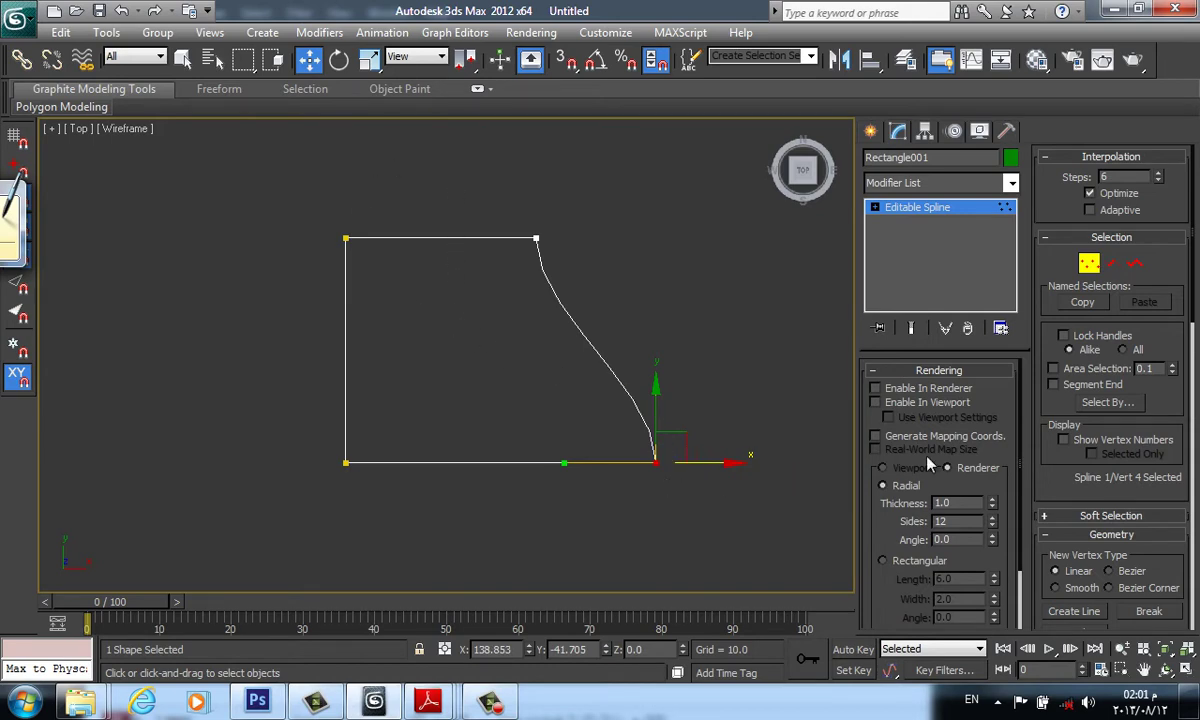
scroll(1061, 491, down, 3)
scroll(1045, 460, down, 3)
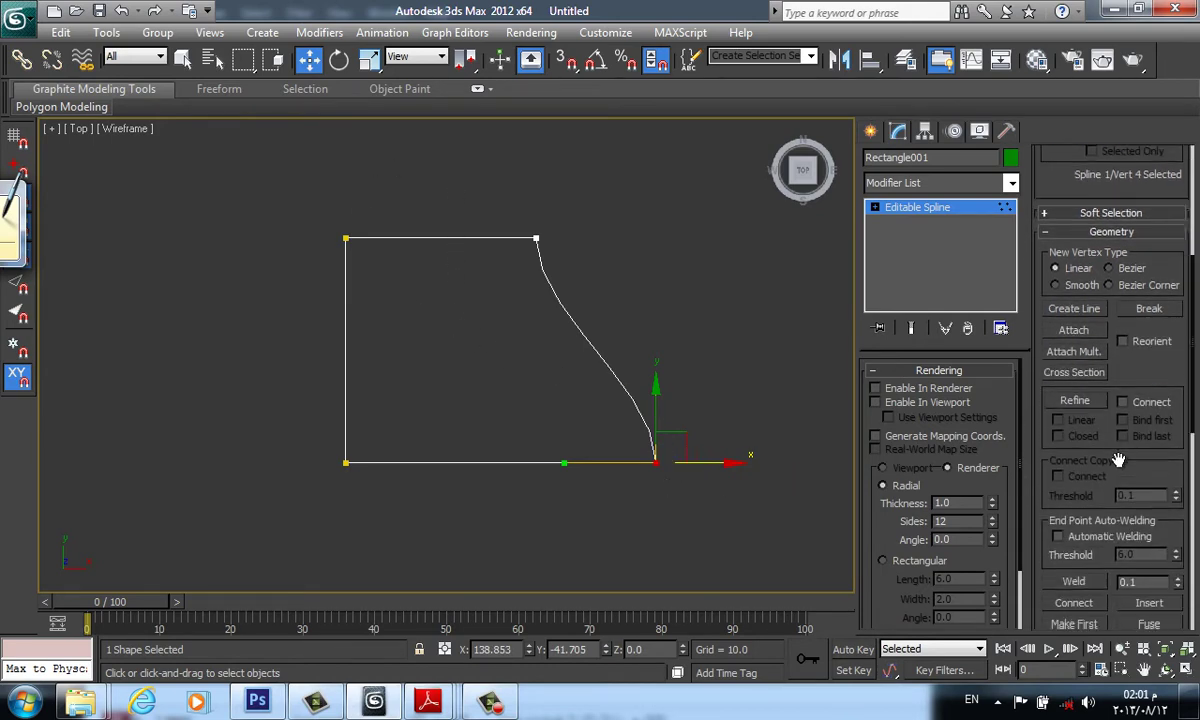
scroll(1050, 486, down, 5)
click(1073, 474)
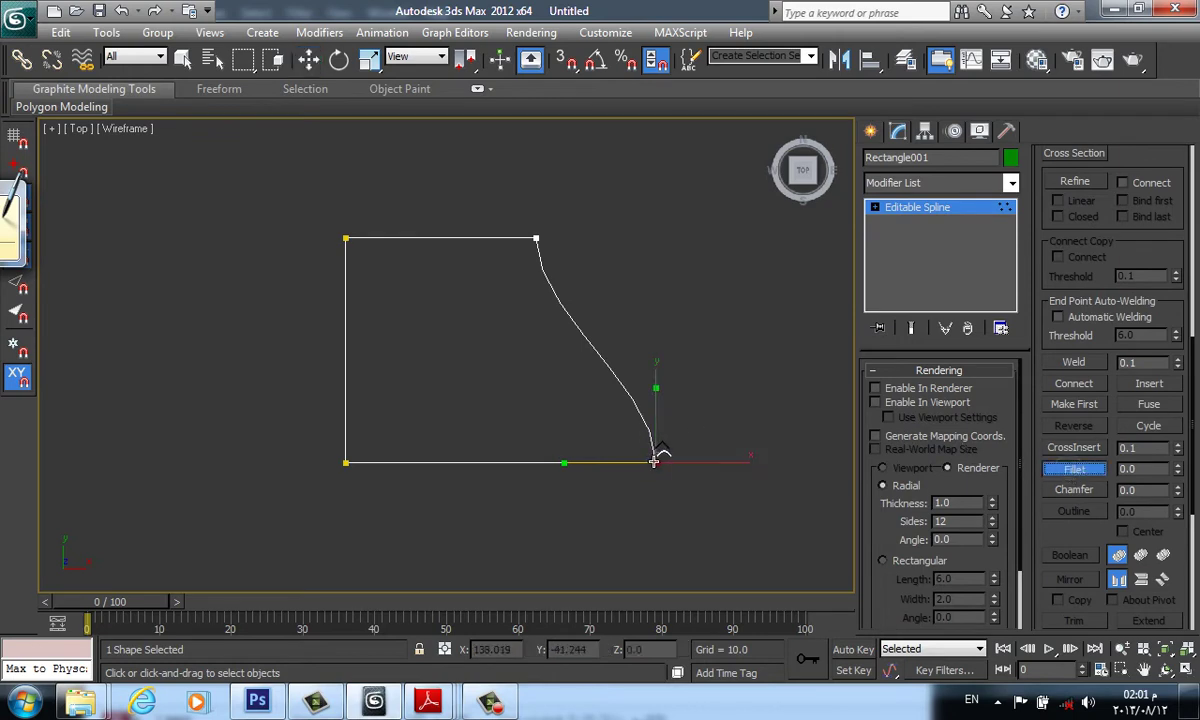
mouse_move(655, 461)
mouse_down()
mouse_move(632, 297)
mouse_move(683, 514)
mouse_up()
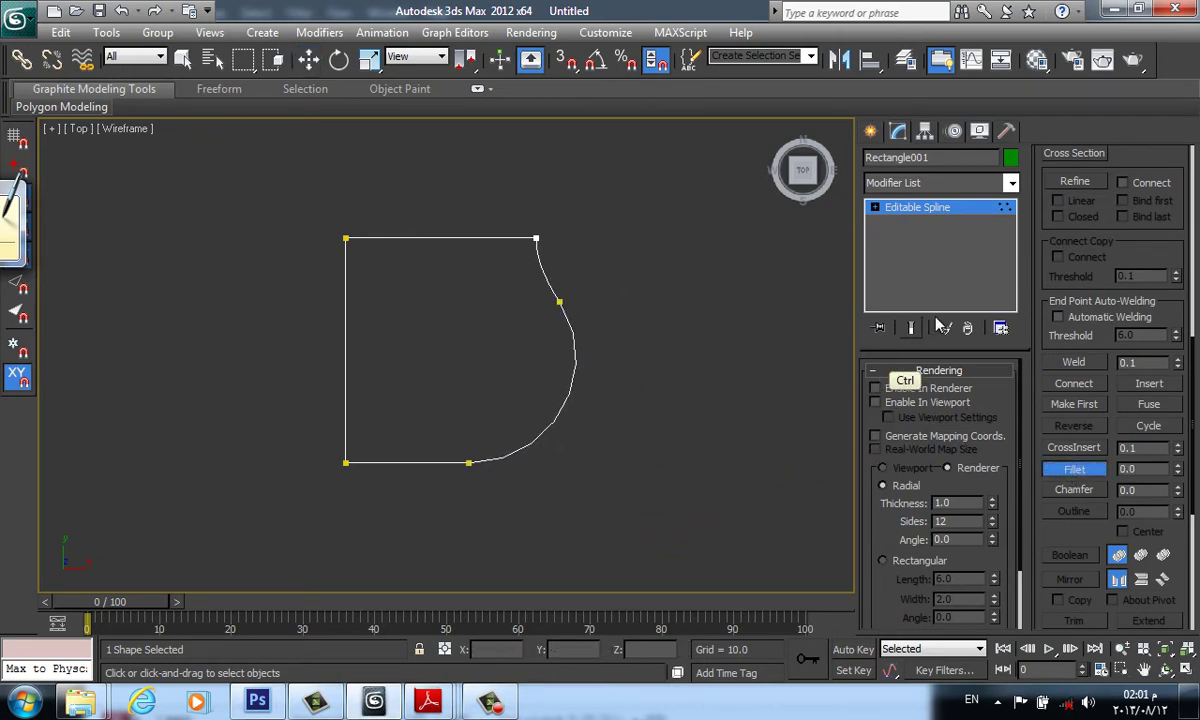
key(ctrl+z)
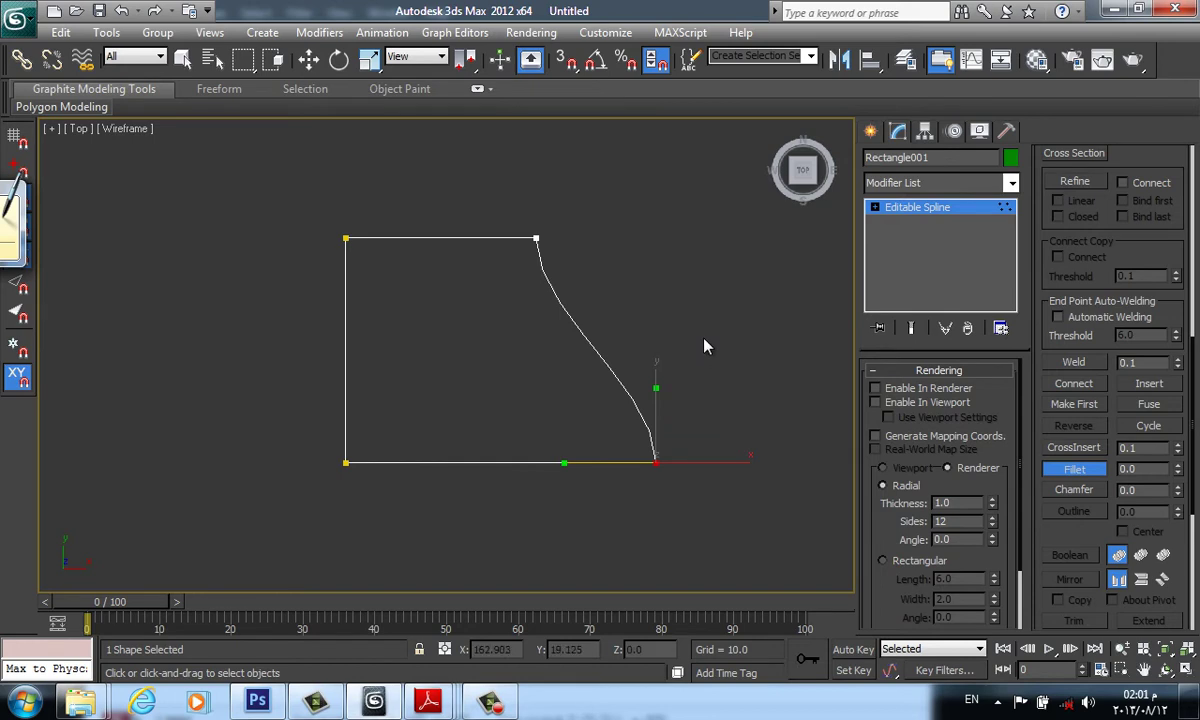
- Browse to Lecture 3 - Shapes & Editable Spline > Tutorial 11 - Highway and open 1.jpg
click(97, 703)
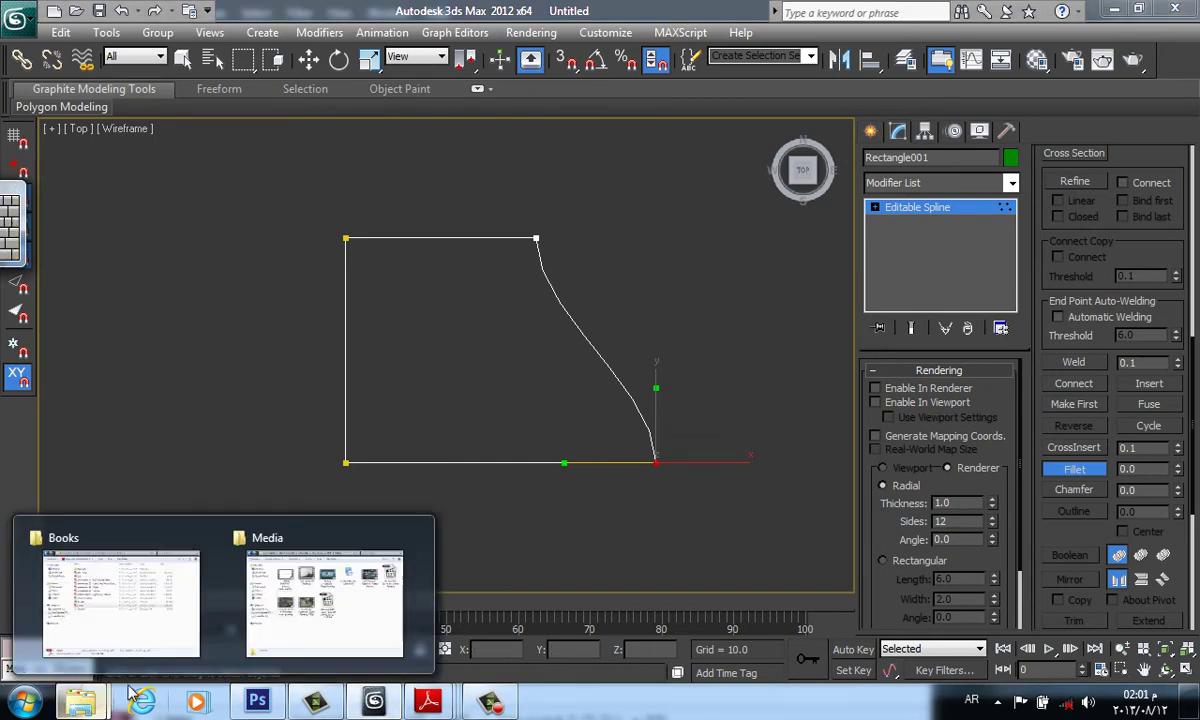
click(166, 614)
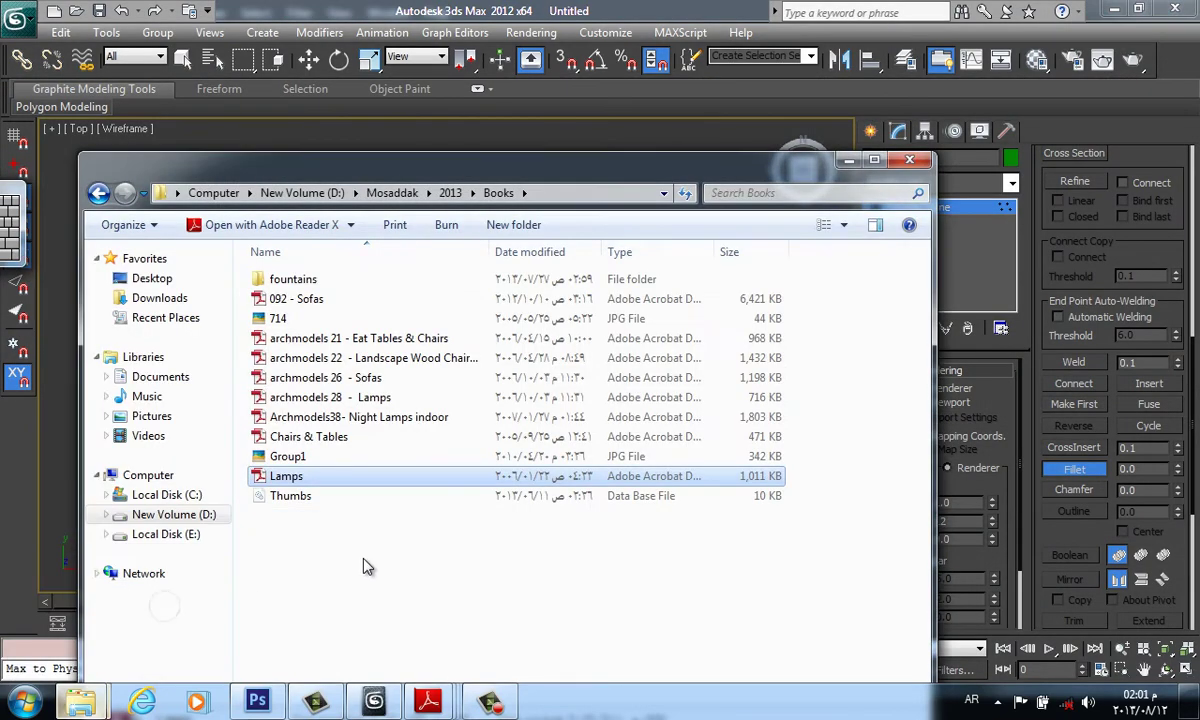
key(BackSpace)
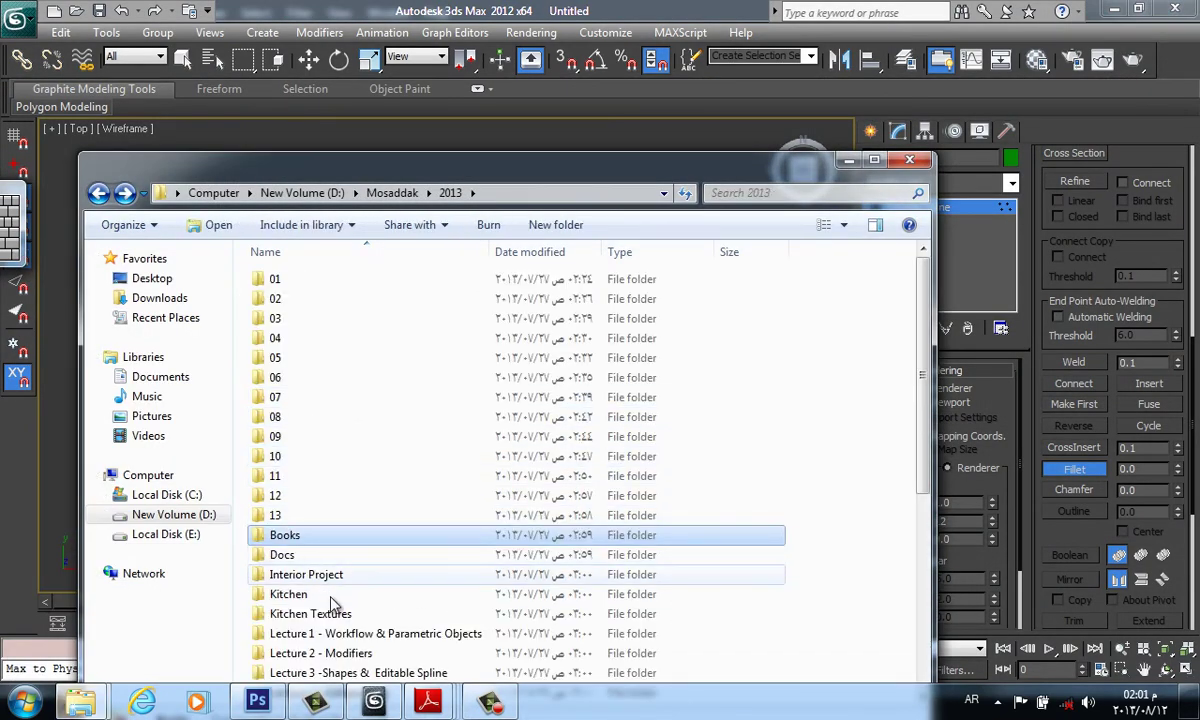
double_click(345, 676)
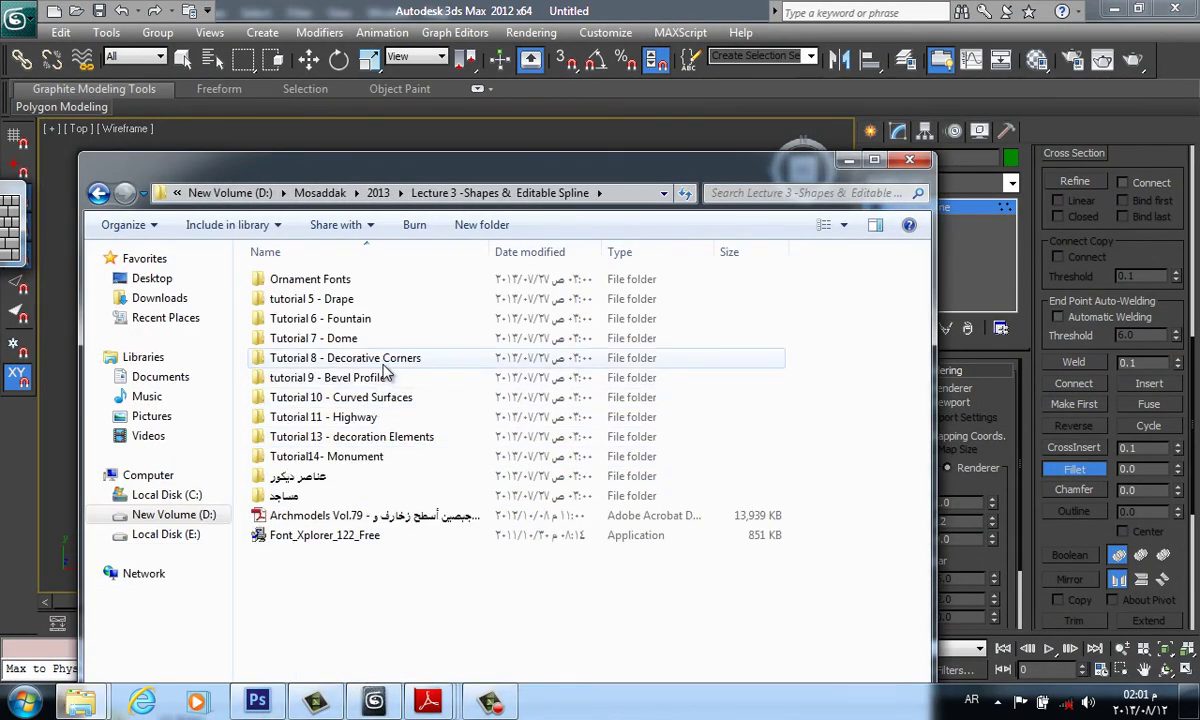
double_click(355, 417)
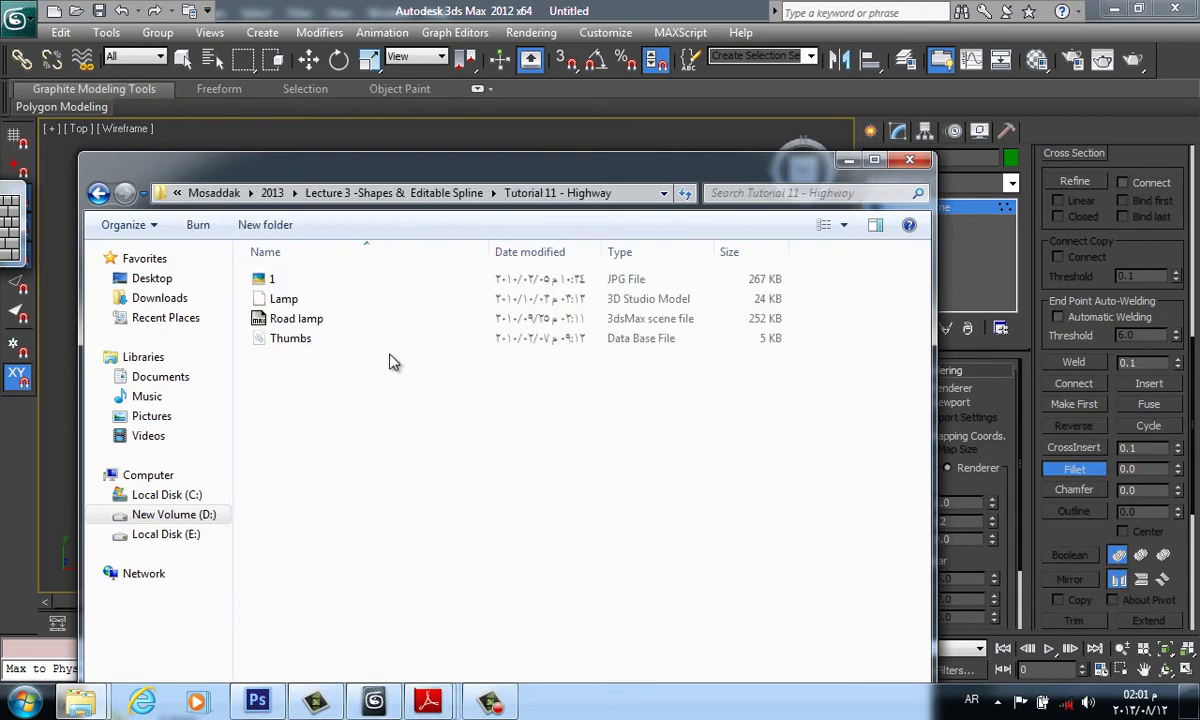
double_click(375, 282)
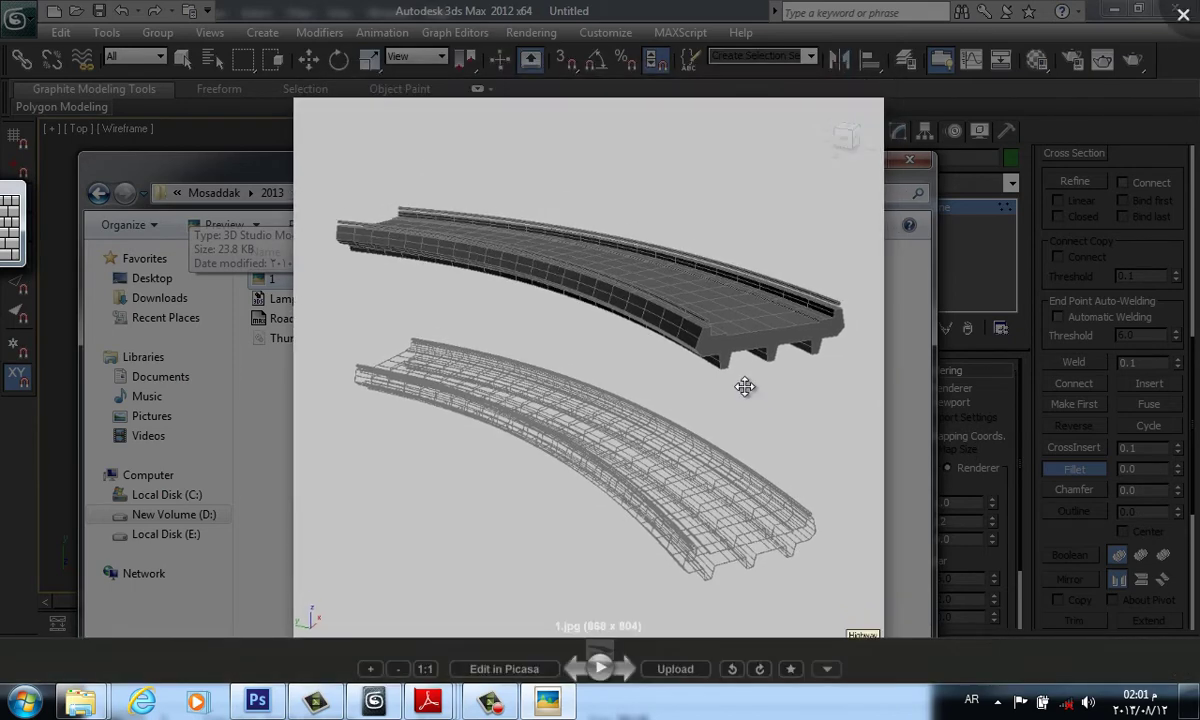
- Zoom 1.jpg to about 126% and pan across the curved bridge before closing the viewer
ctrl+scroll(770, 345, up, 3)
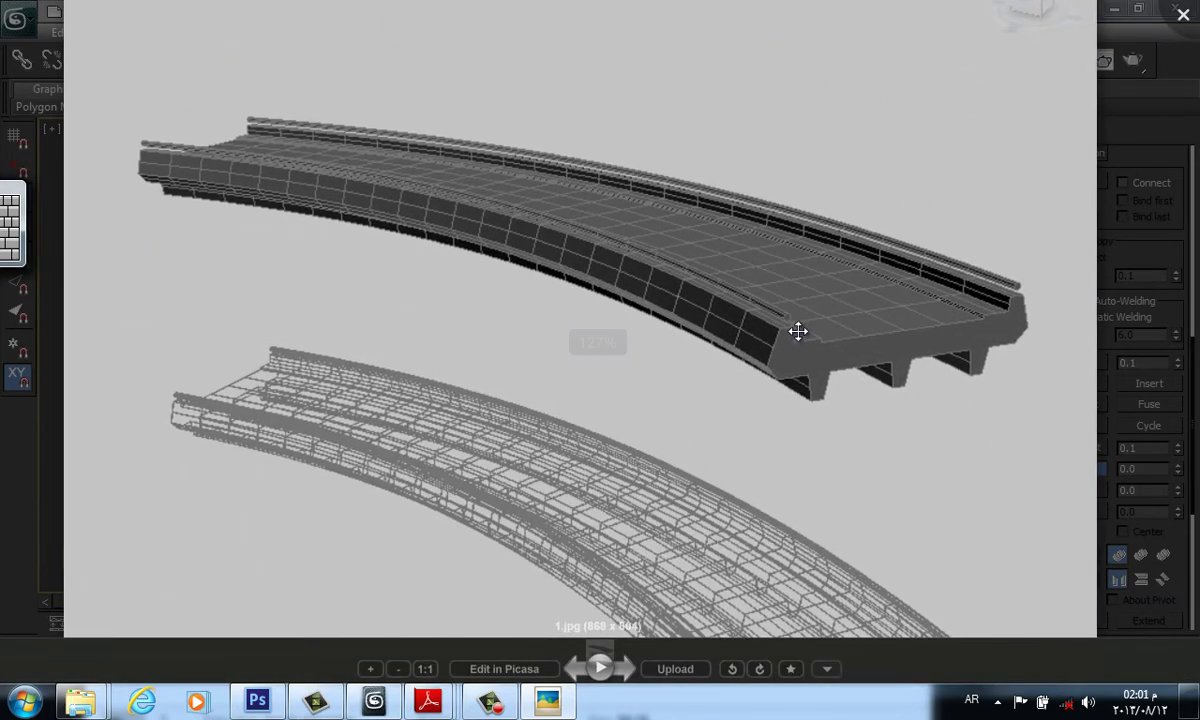
drag(795, 330, 745, 363)
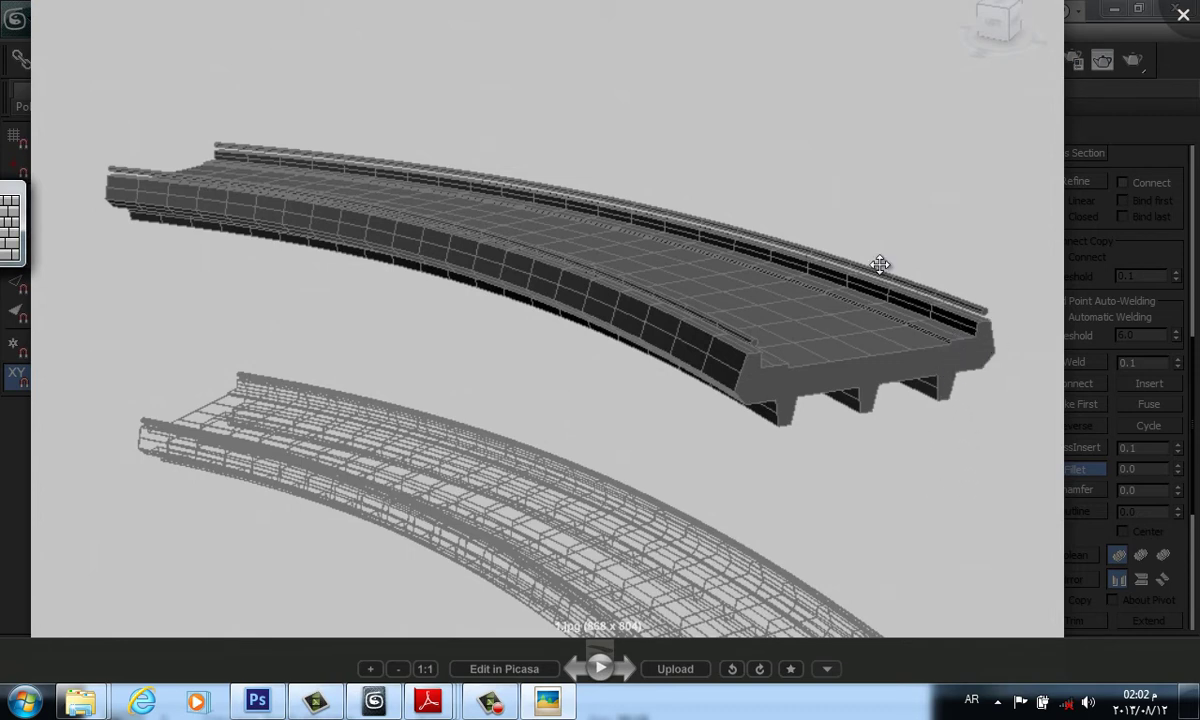
key(Escape)
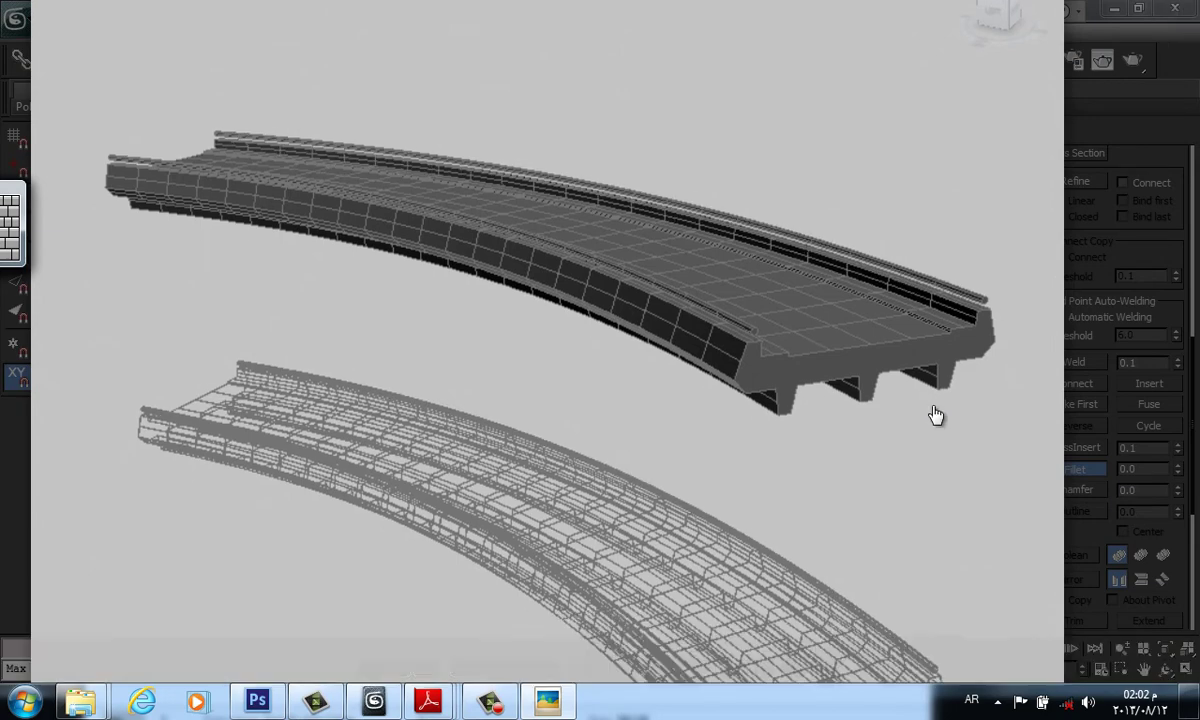
middle_drag(935, 387, 936, 420)
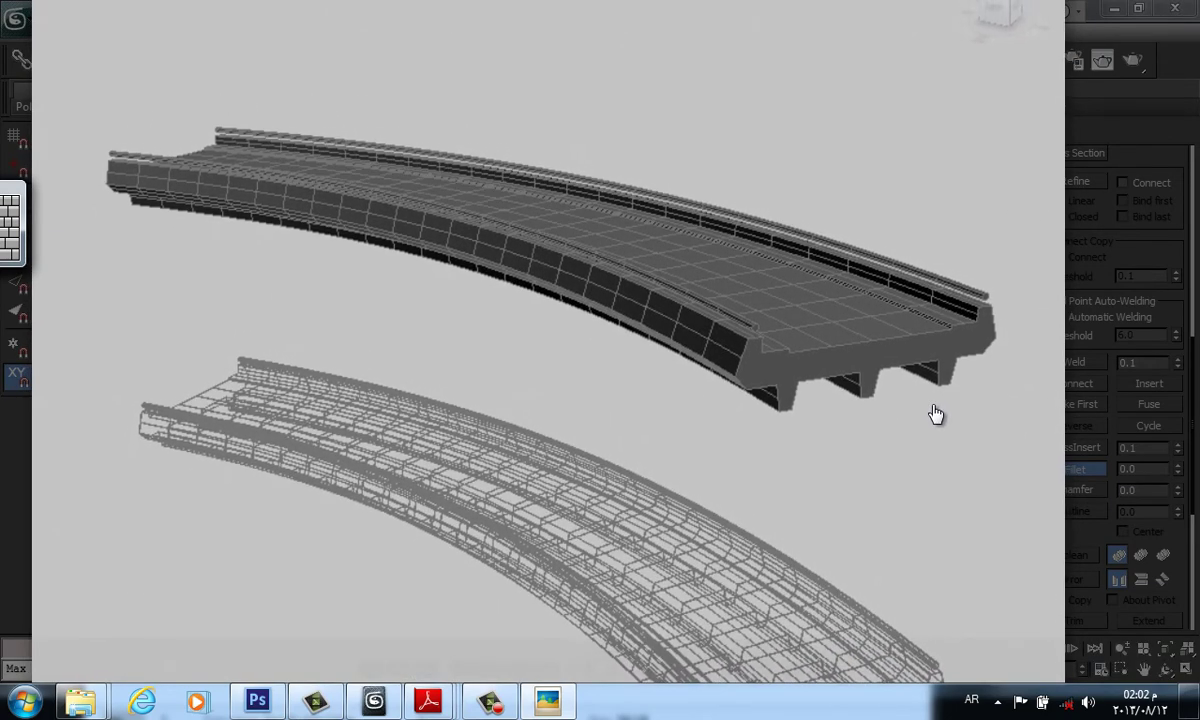
drag(936, 420, 937, 424)
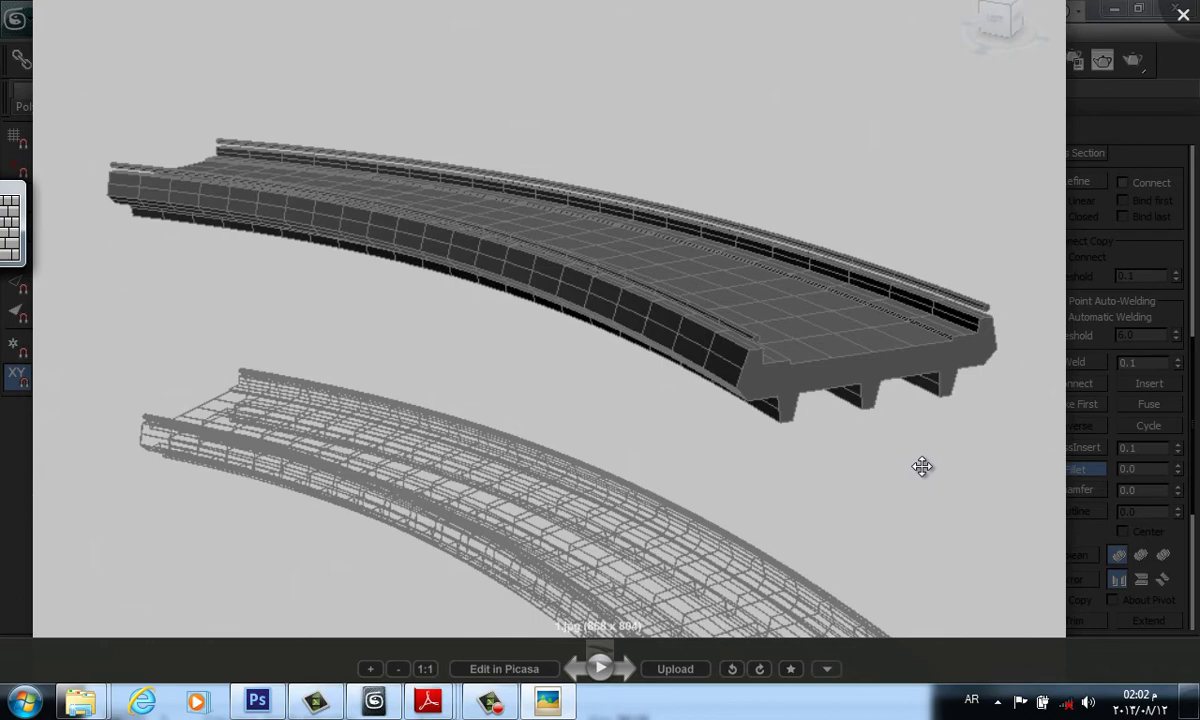
- Return to 3ds Max and orbit a Perspective view of the curved Rectangle001
key(Escape)
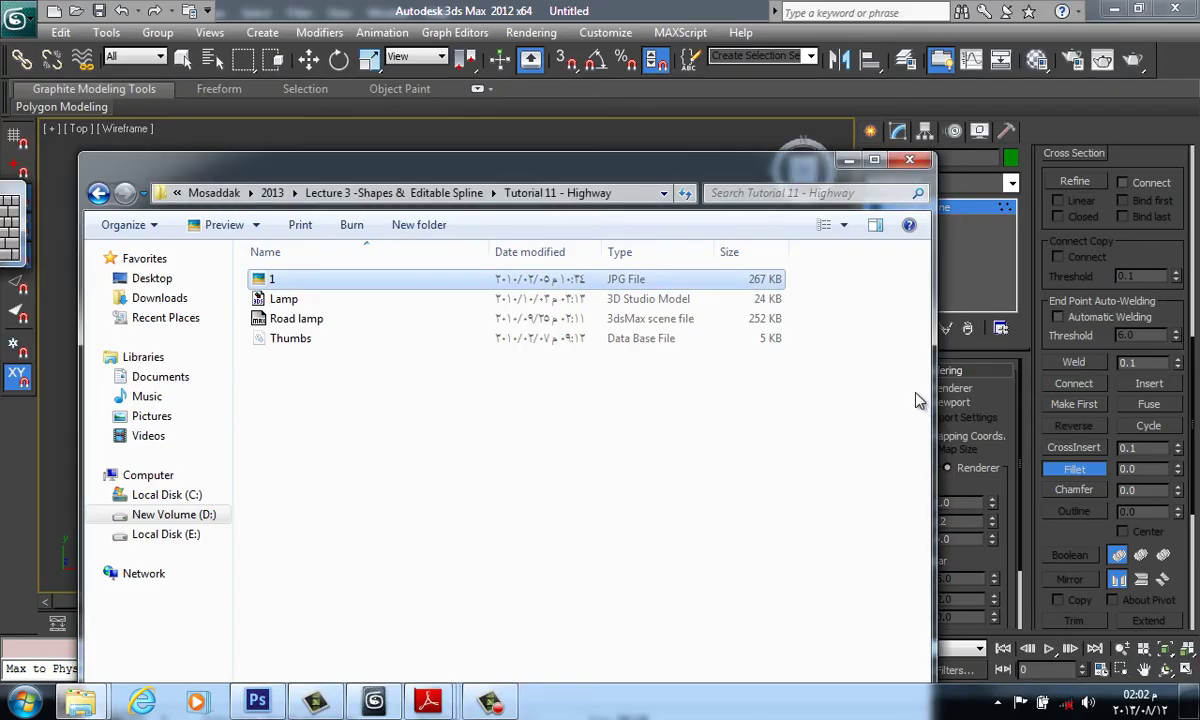
click(848, 162)
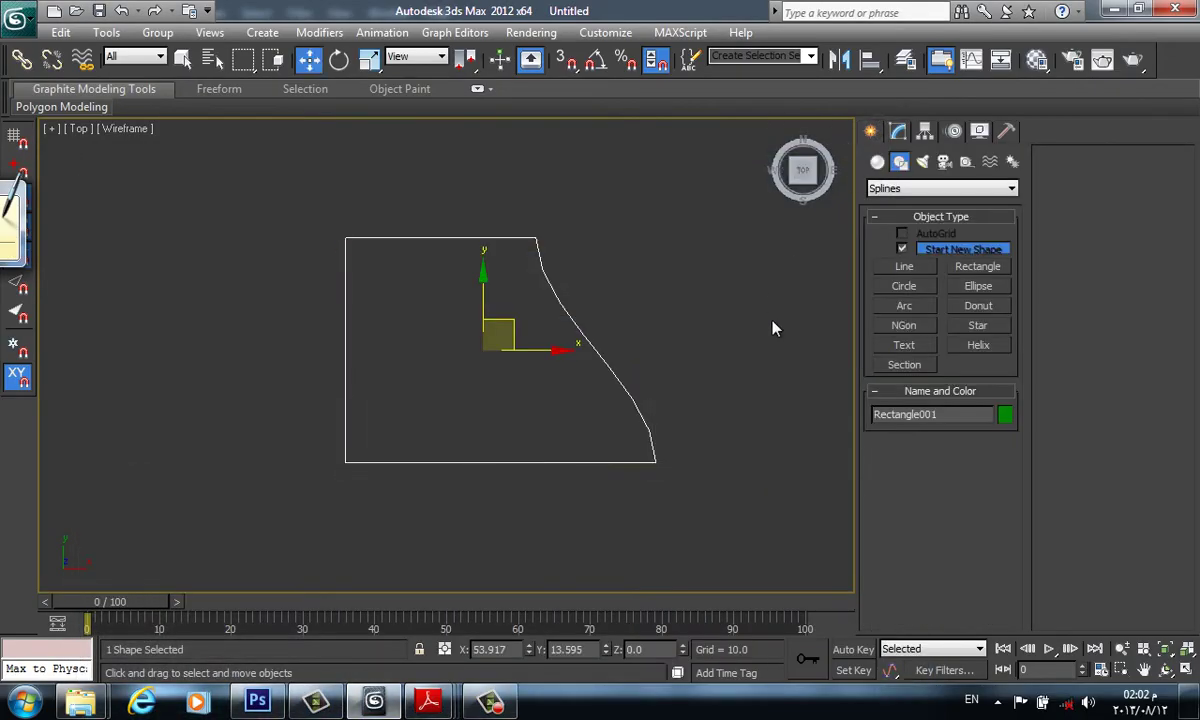
mouse_move(819, 354)
middle_down()
mouse_move(777, 394)
mouse_move(683, 308)
mouse_move(686, 513)
middle_up()
key(p)
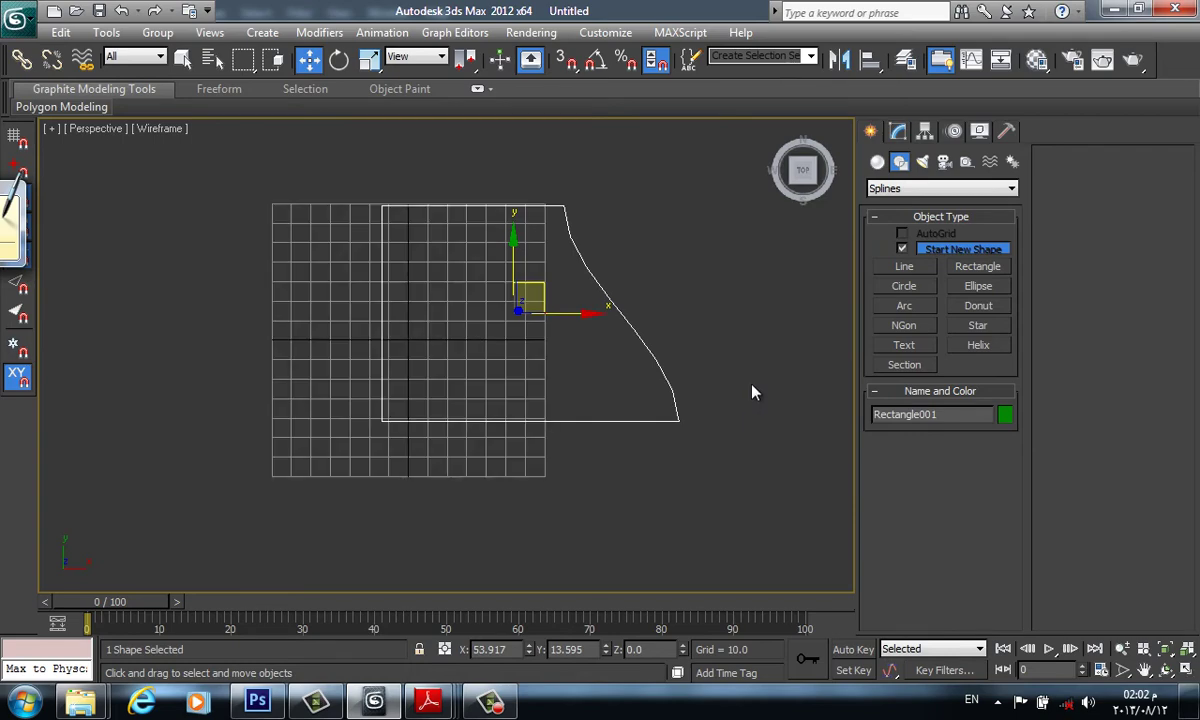
scroll(698, 366, up, 2)
mouse_move(688, 417)
alt+middle_down()
mouse_move(731, 340)
mouse_move(774, 351)
mouse_move(715, 340)
mouse_move(720, 428)
mouse_move(800, 395)
alt+middle_up()
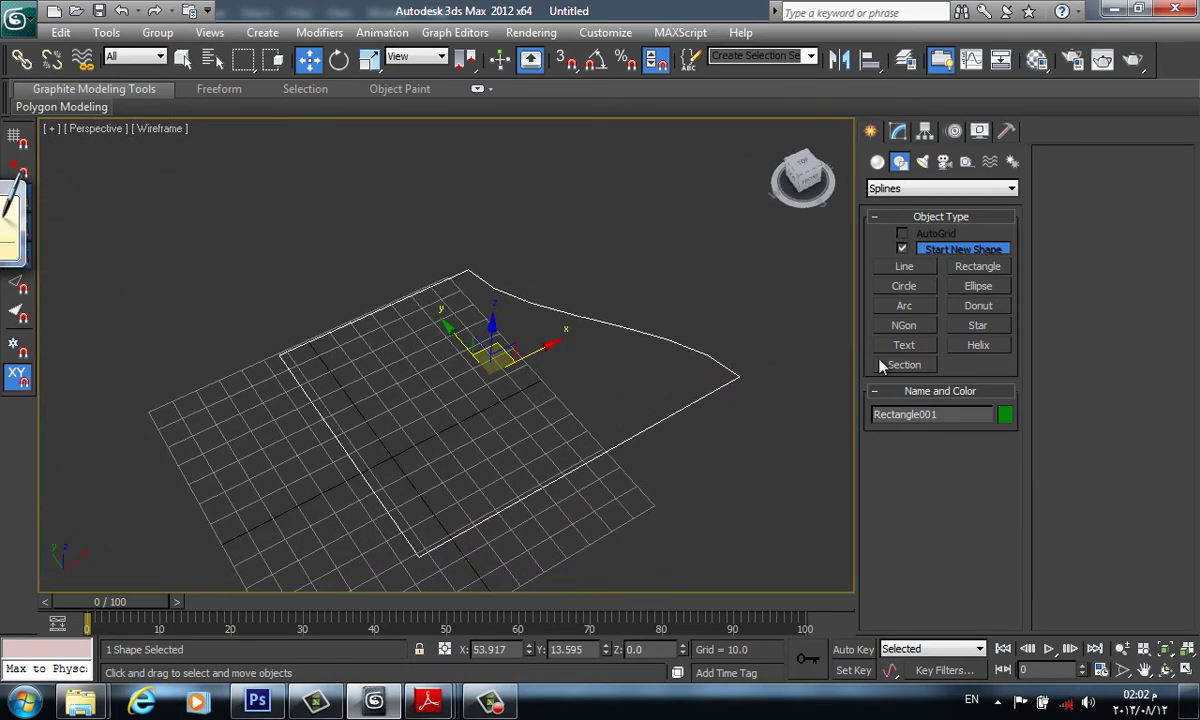
- Try Rectangle and Box creation, cancel it, and orbit around Rectangle001
click(975, 268)
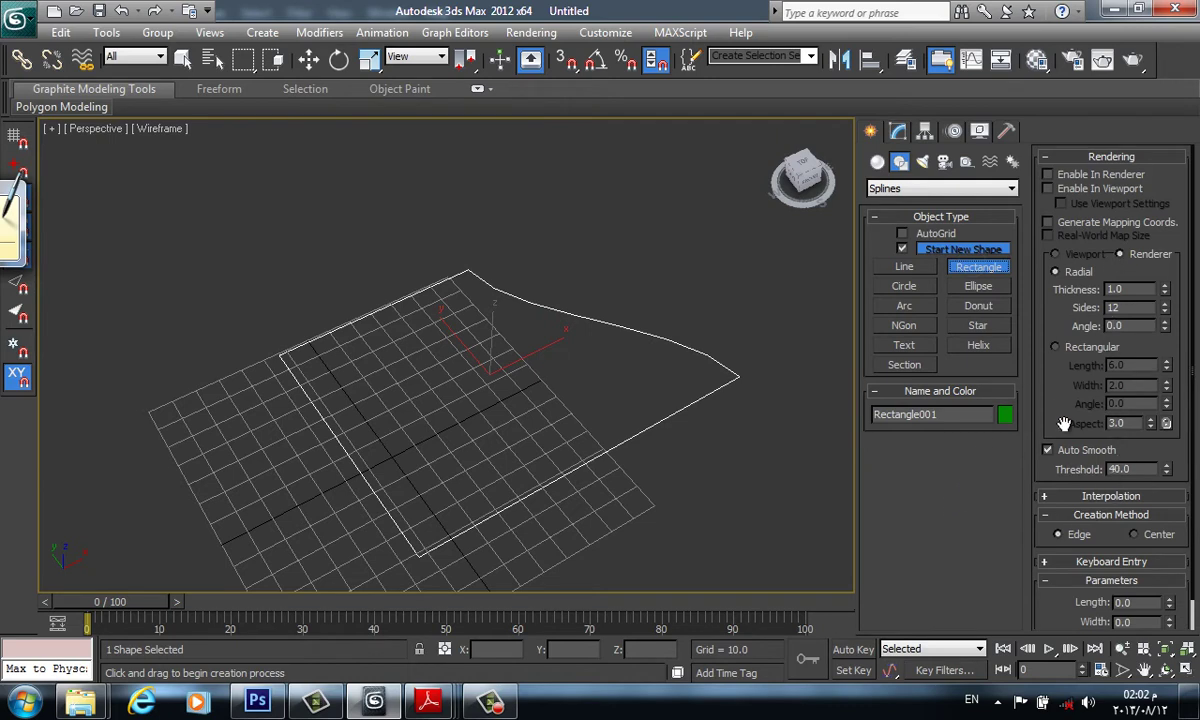
scroll(1064, 424, down, 3)
click(1075, 456)
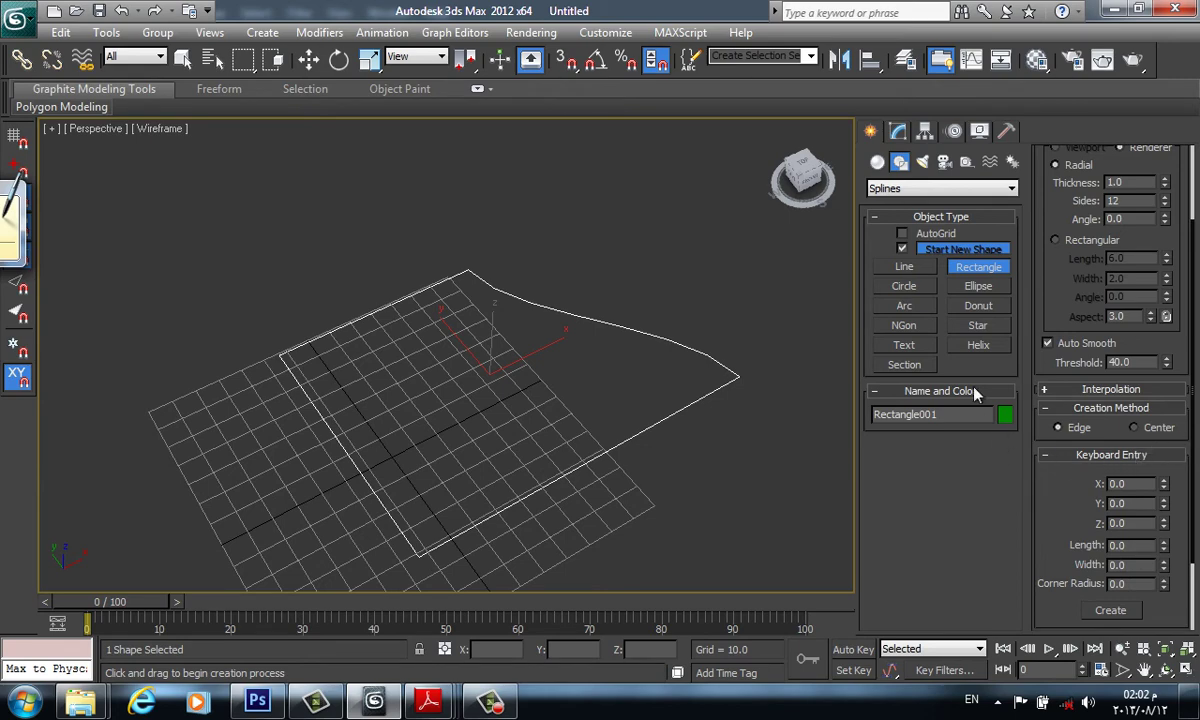
click(879, 163)
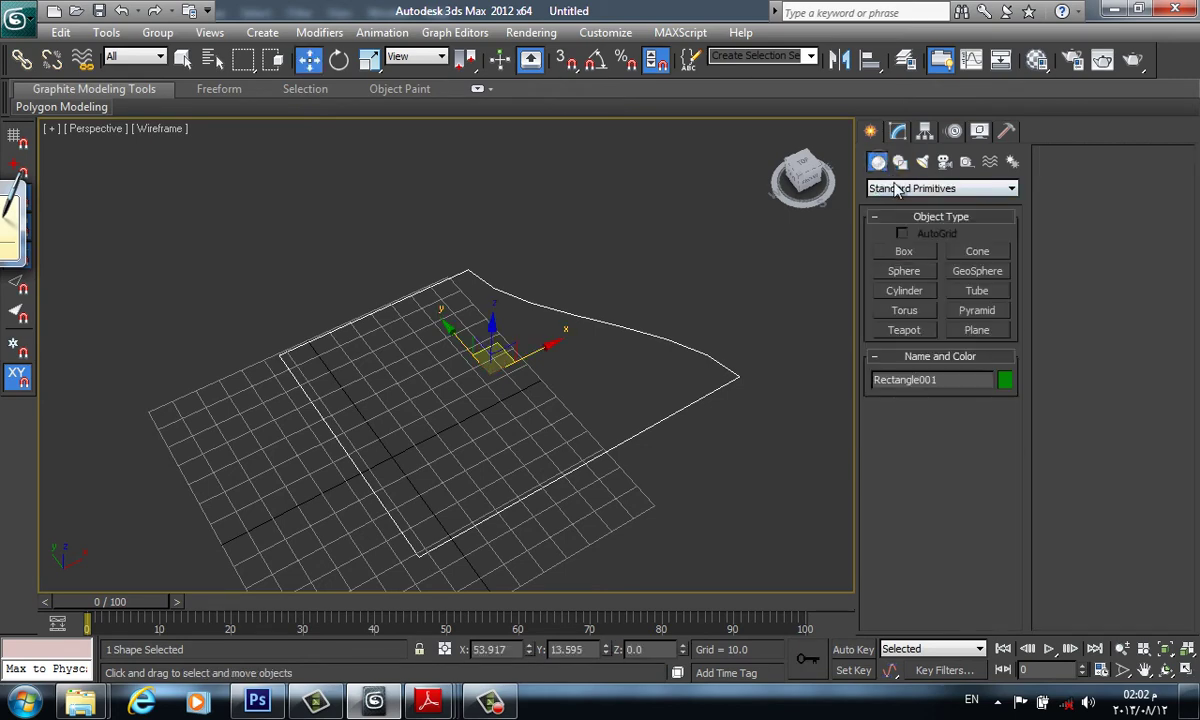
click(905, 253)
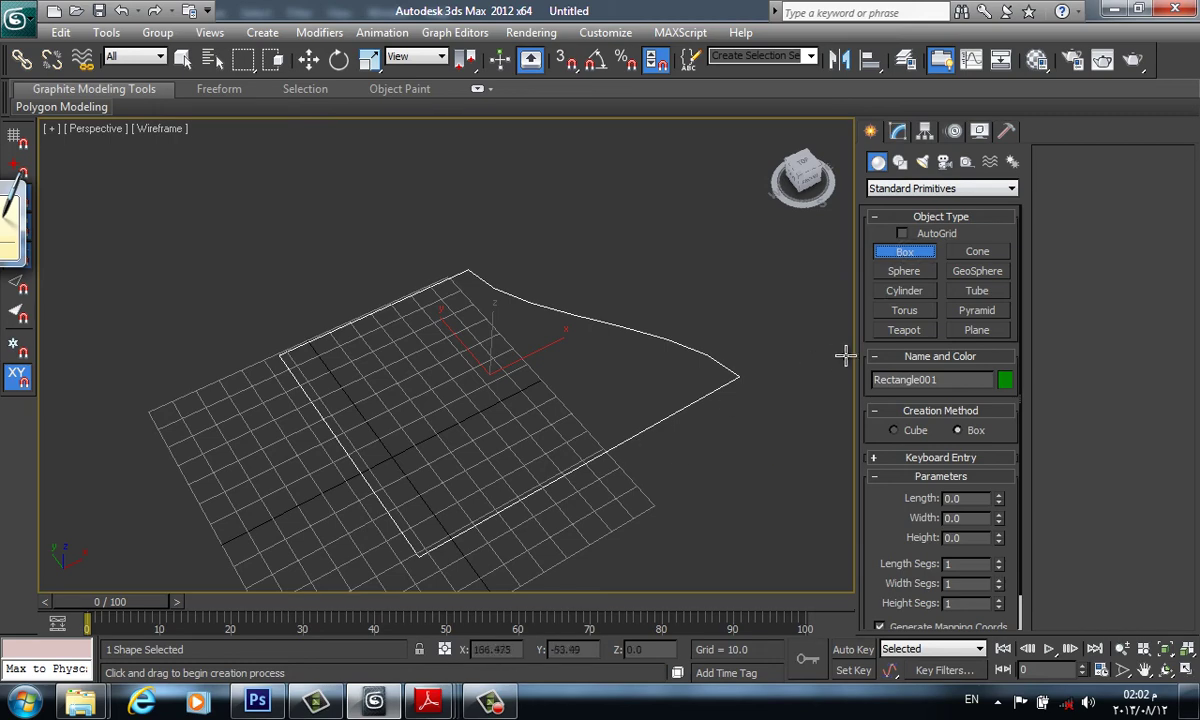
right_click(812, 390)
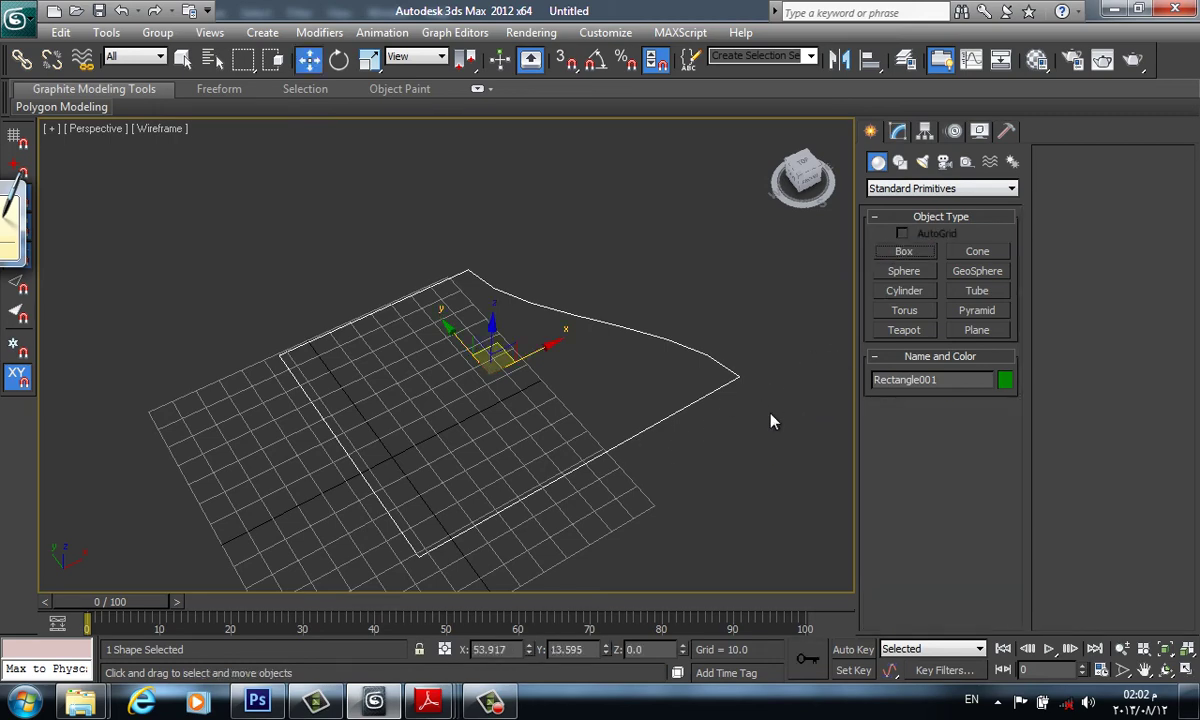
mouse_move(770, 421)
alt+middle_down()
mouse_move(726, 380)
mouse_move(670, 474)
alt+middle_up()
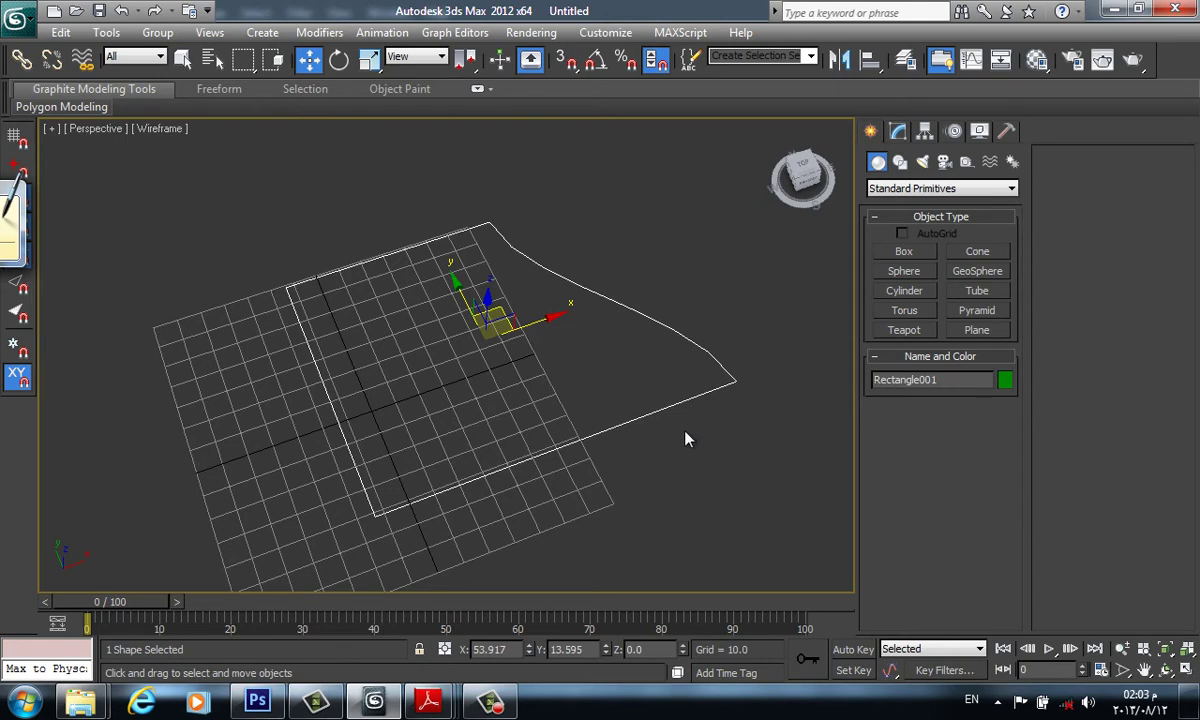
- Delete Rectangle001 and reset the viewport to a default perspective view
key(Delete)
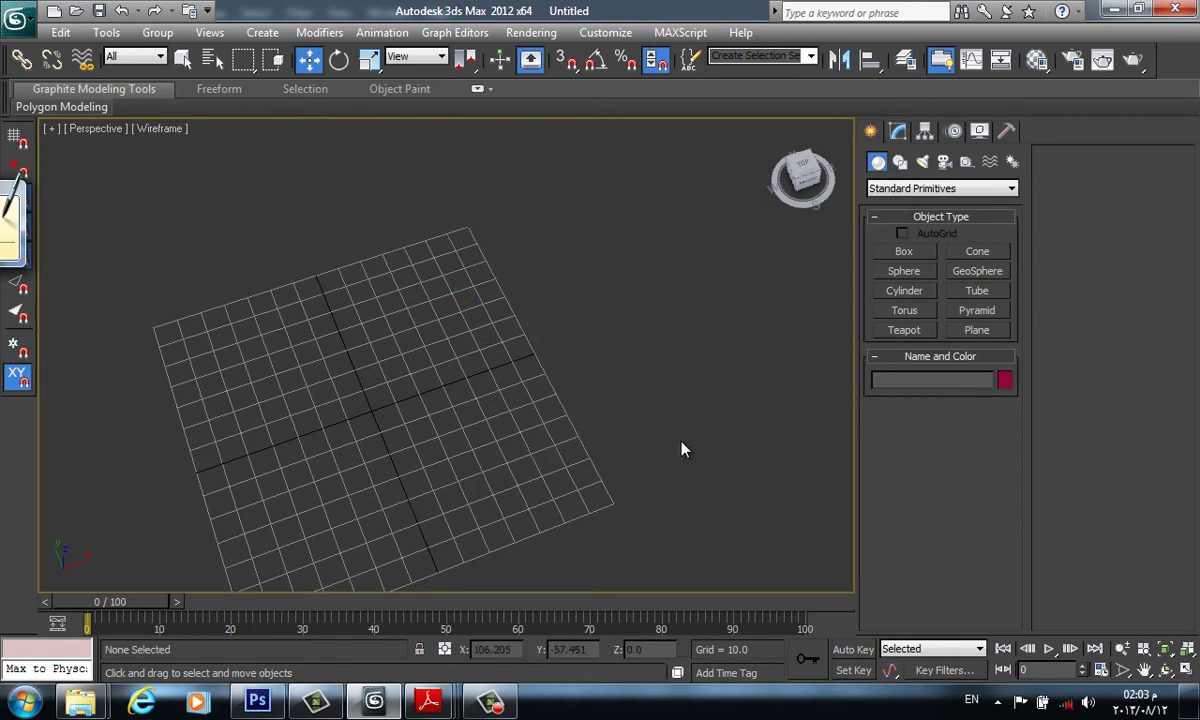
key(g)
key(shift+z)
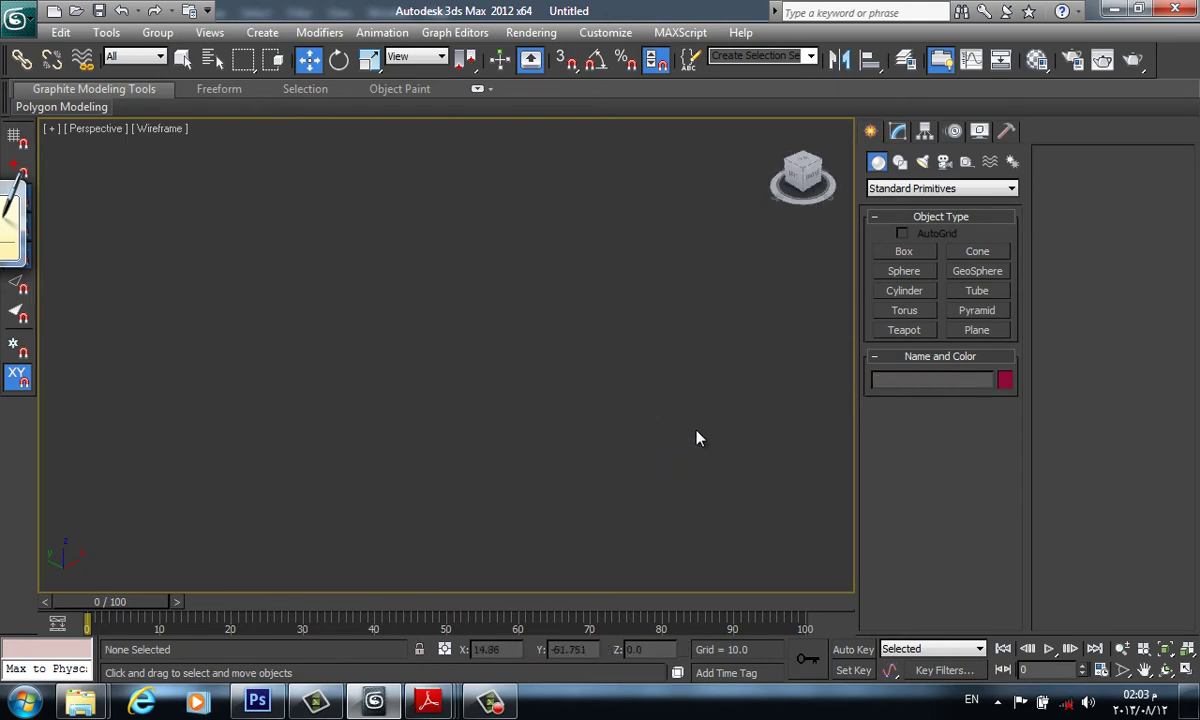
key(g)
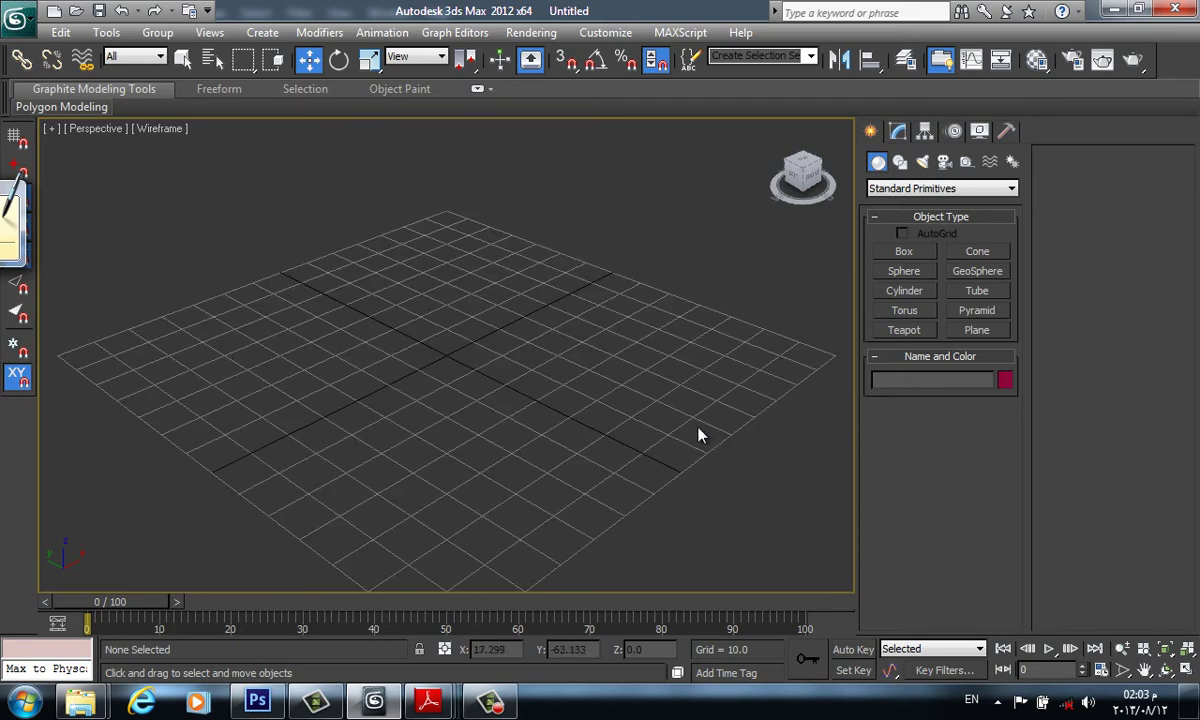
- Zoom into the grid in Top view, then return to a tilted perspective view
key(t)
ctrl+alt+middle_drag(683, 490, 672, 460)
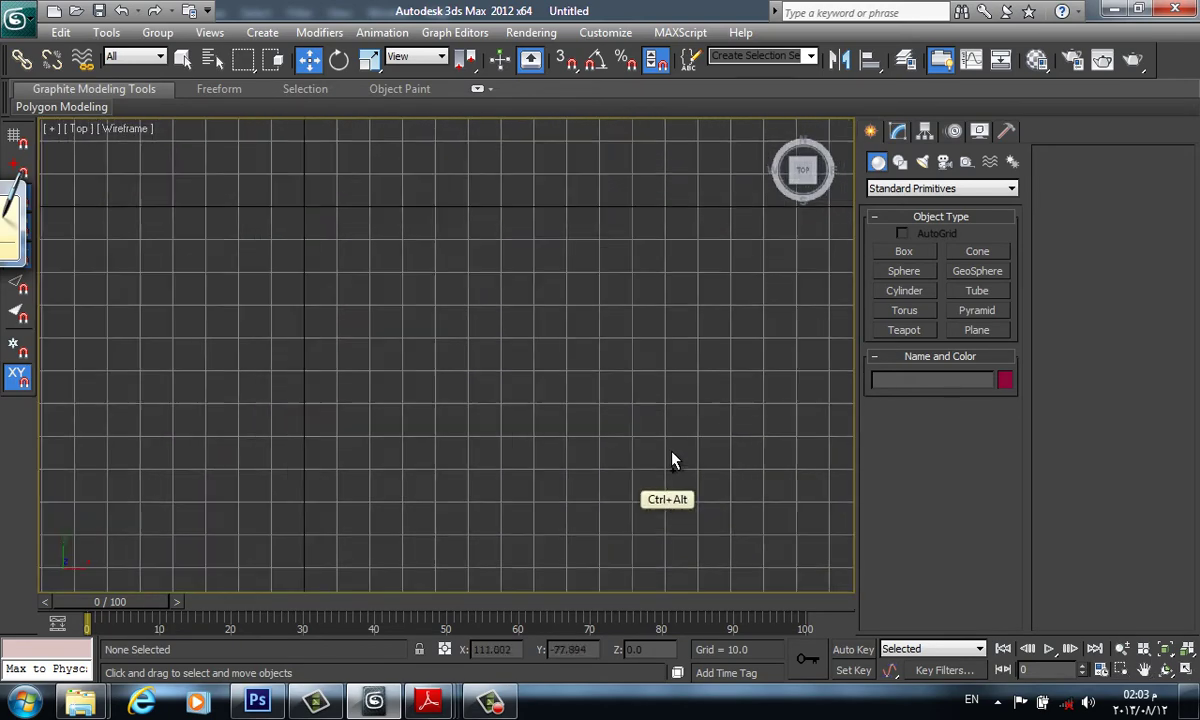
scroll(672, 460, up, 1)
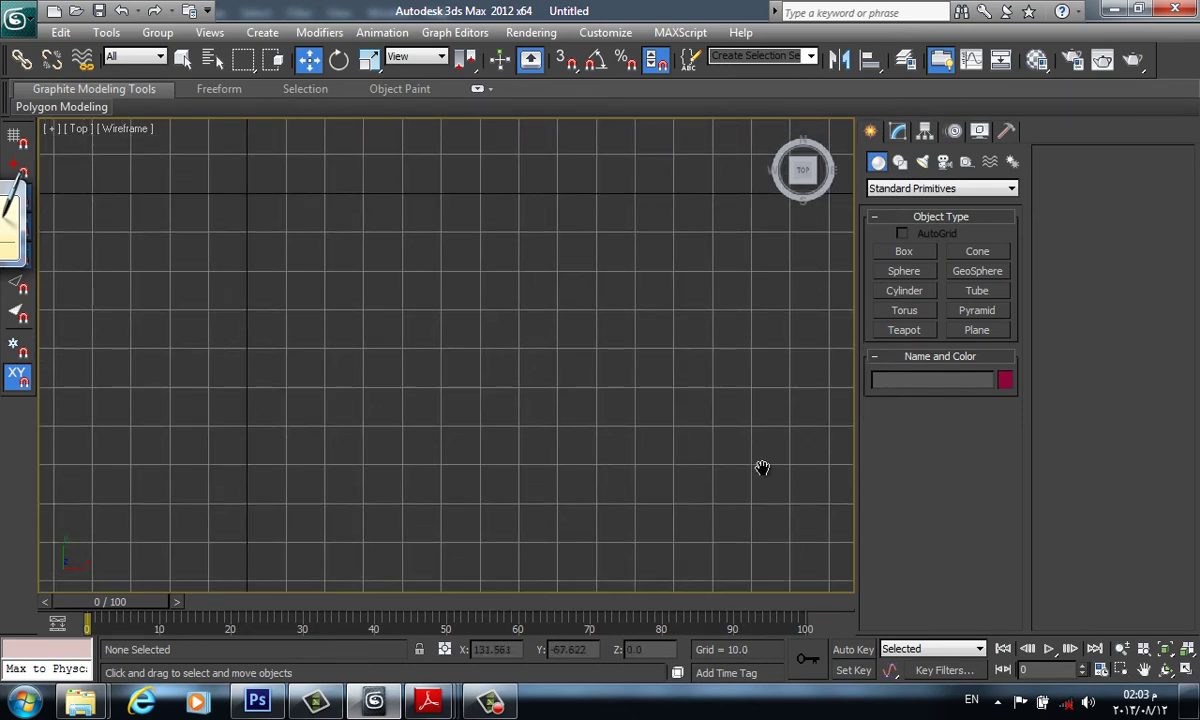
key(p)
mouse_move(712, 436)
alt+middle_down()
mouse_move(628, 382)
mouse_move(560, 377)
mouse_move(548, 406)
alt+middle_up()
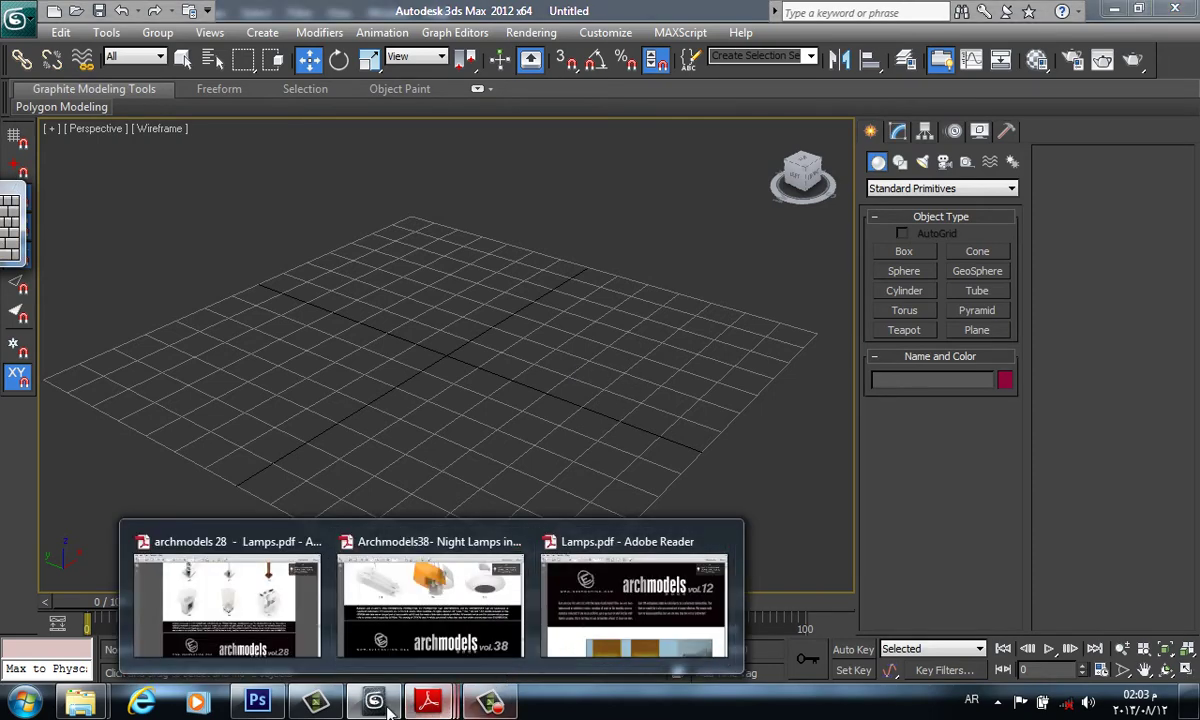
mouse_move(81, 702)
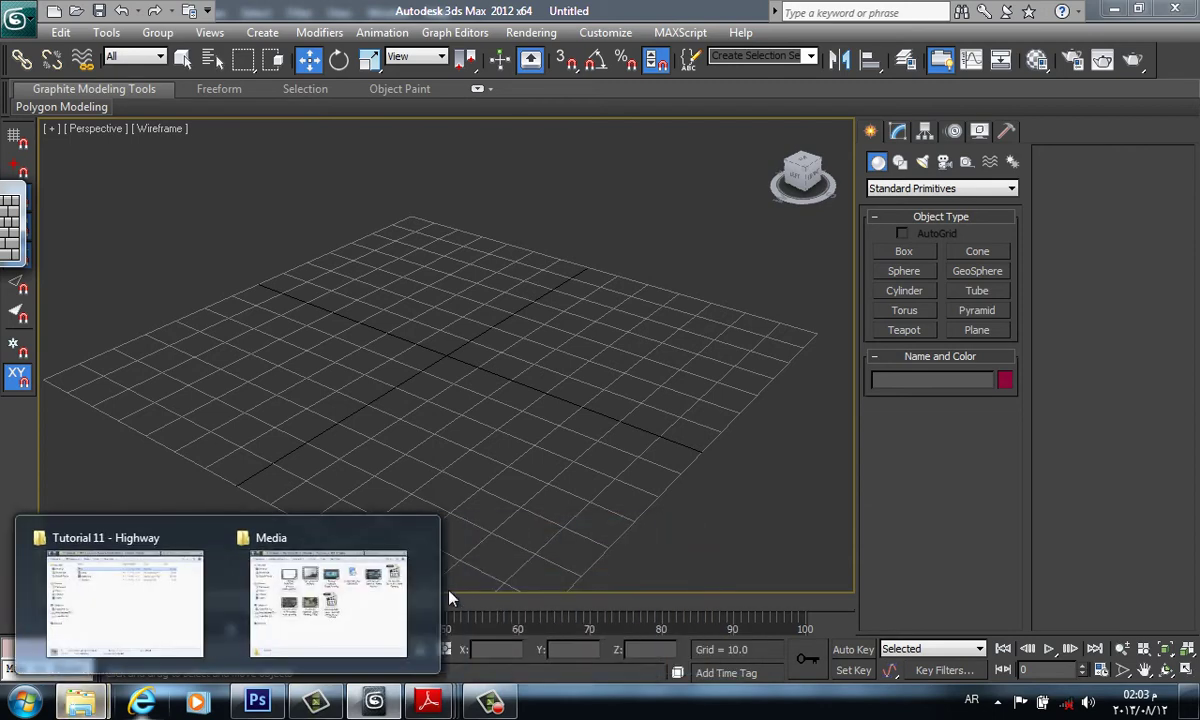
- Open reference image 1.jpg from the highway folder in Picasa, zoomed to 127% and framed on the bridge
click(186, 602)
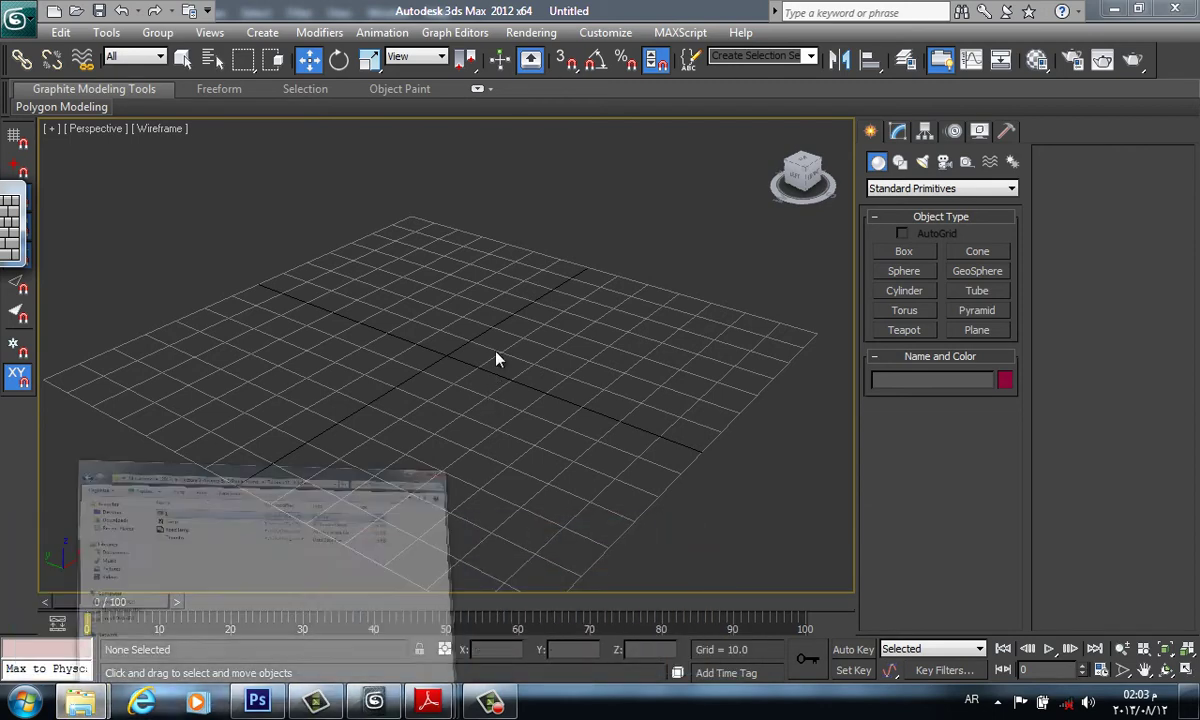
double_click(485, 279)
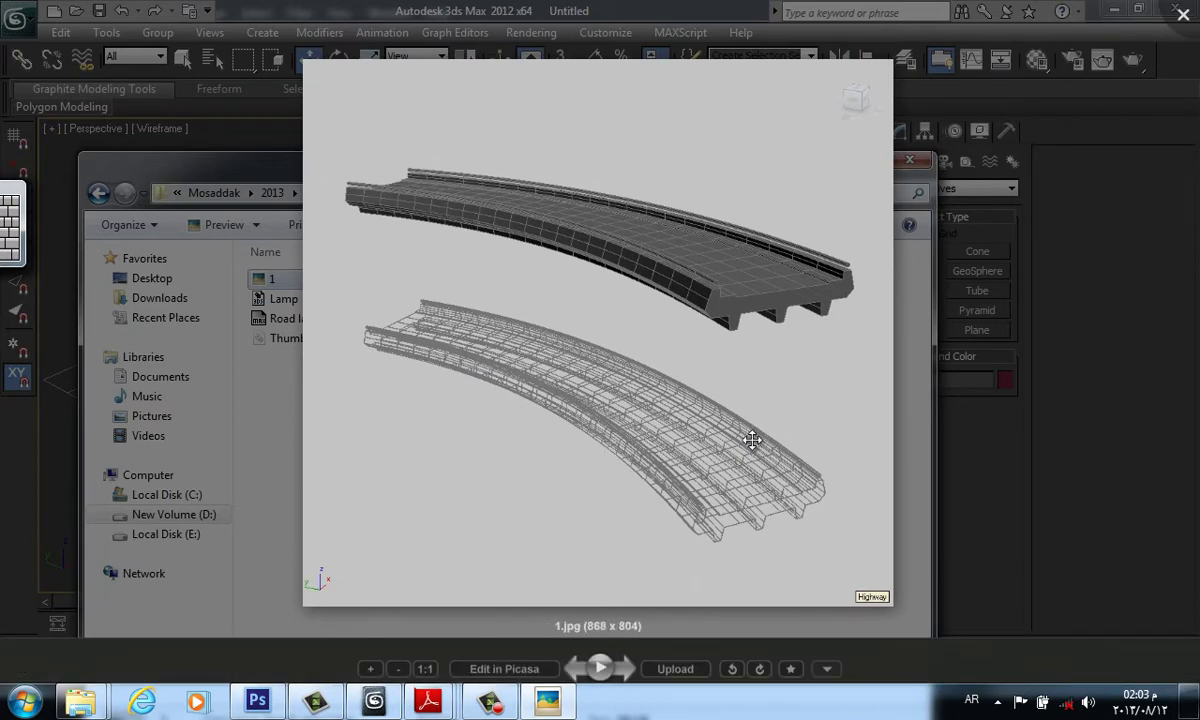
scroll(752, 440, up, 2)
scroll(752, 440, up, 2)
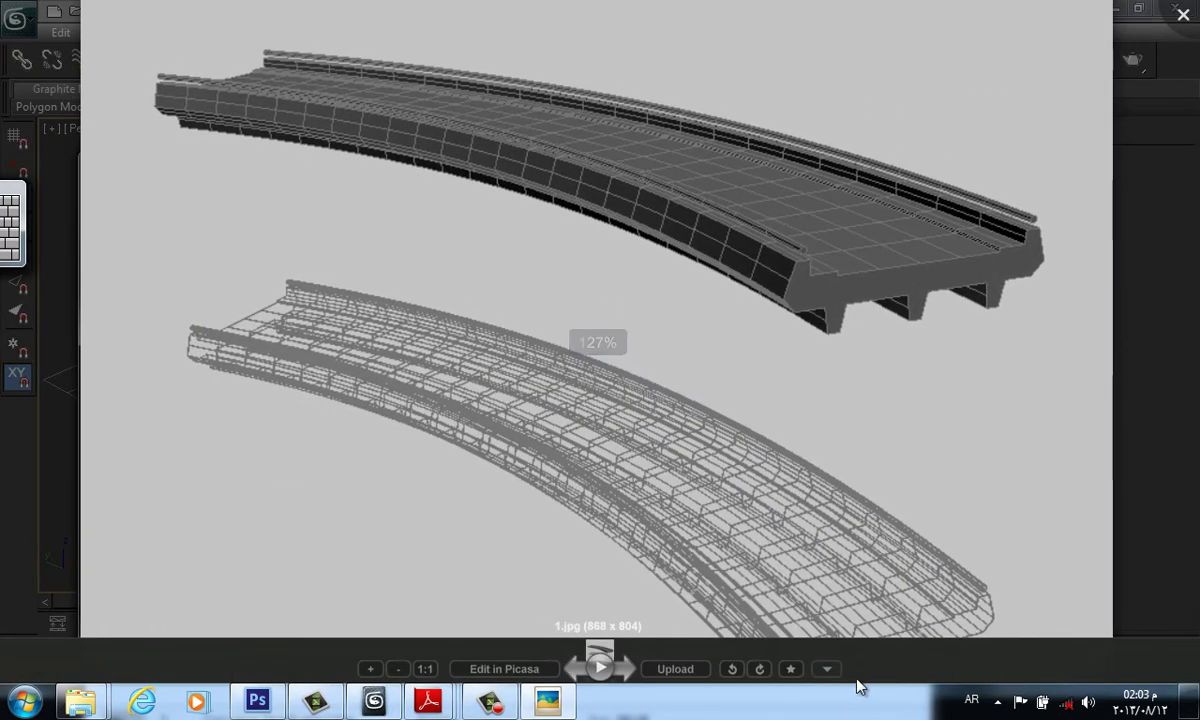
drag(997, 278, 993, 313)
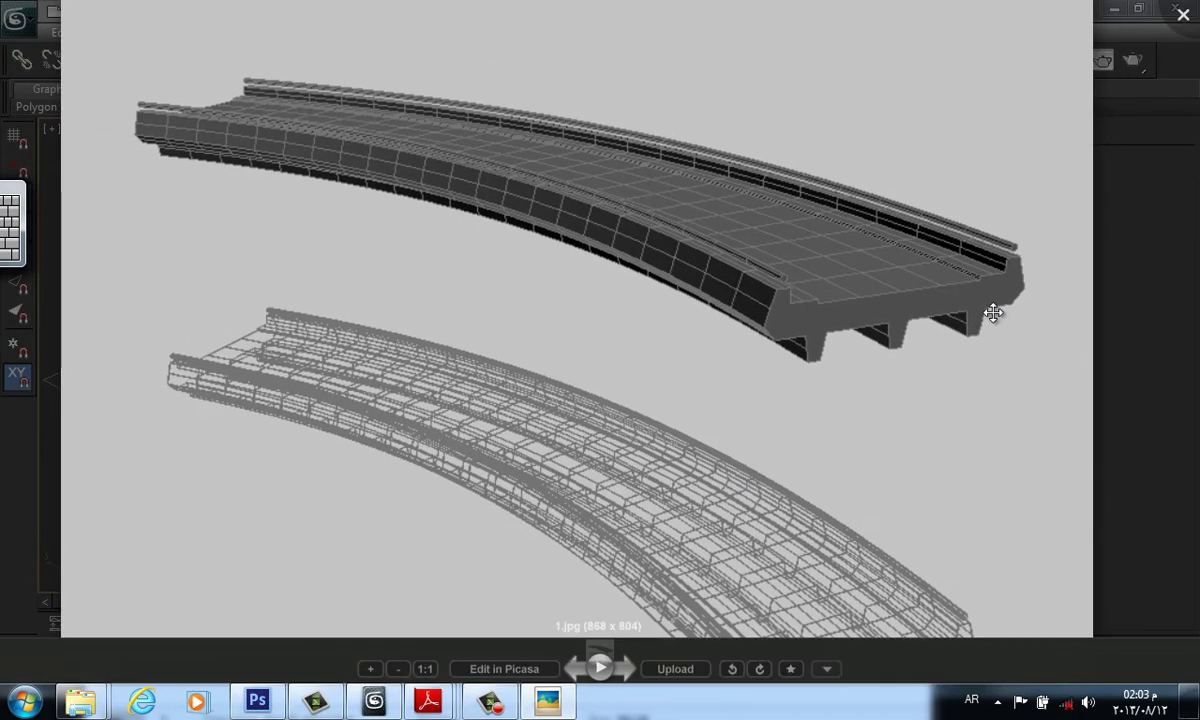
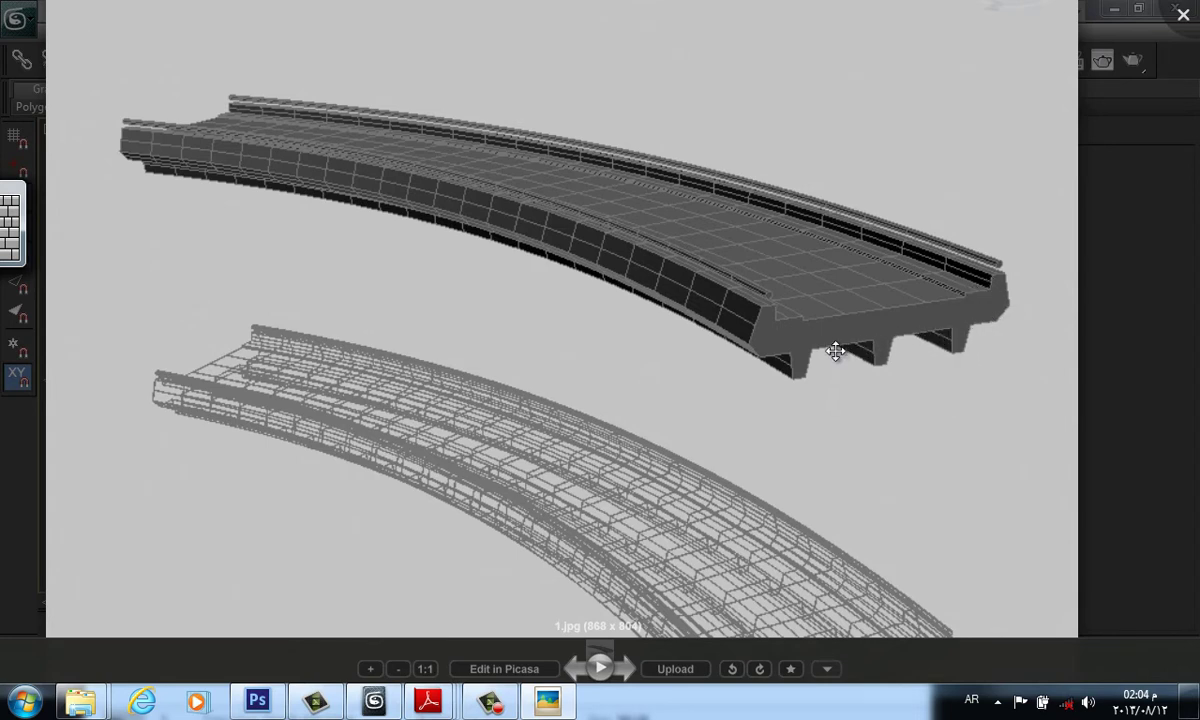
- Leave the Picasa bridge render and bring Photoshop's Board1.psd whiteboard to the front
click(257, 703)
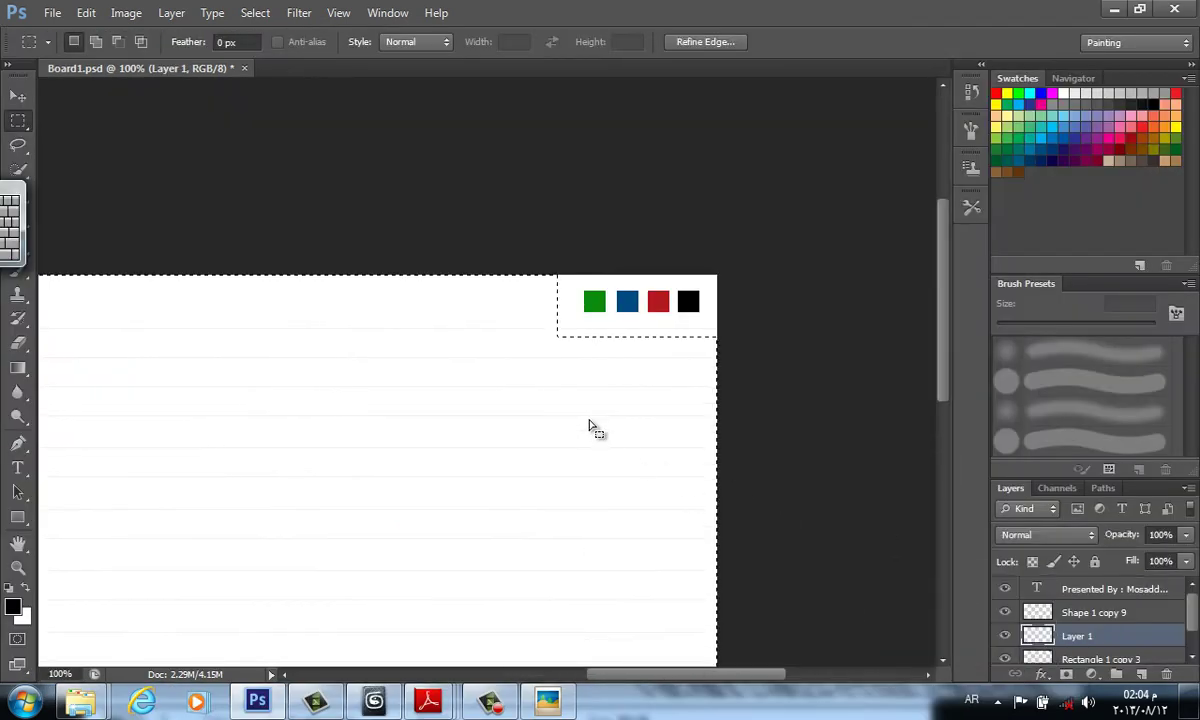
- Hide the panels, clear the marquee selection and pan the board into position
key(Tab)
key(ctrl+d)
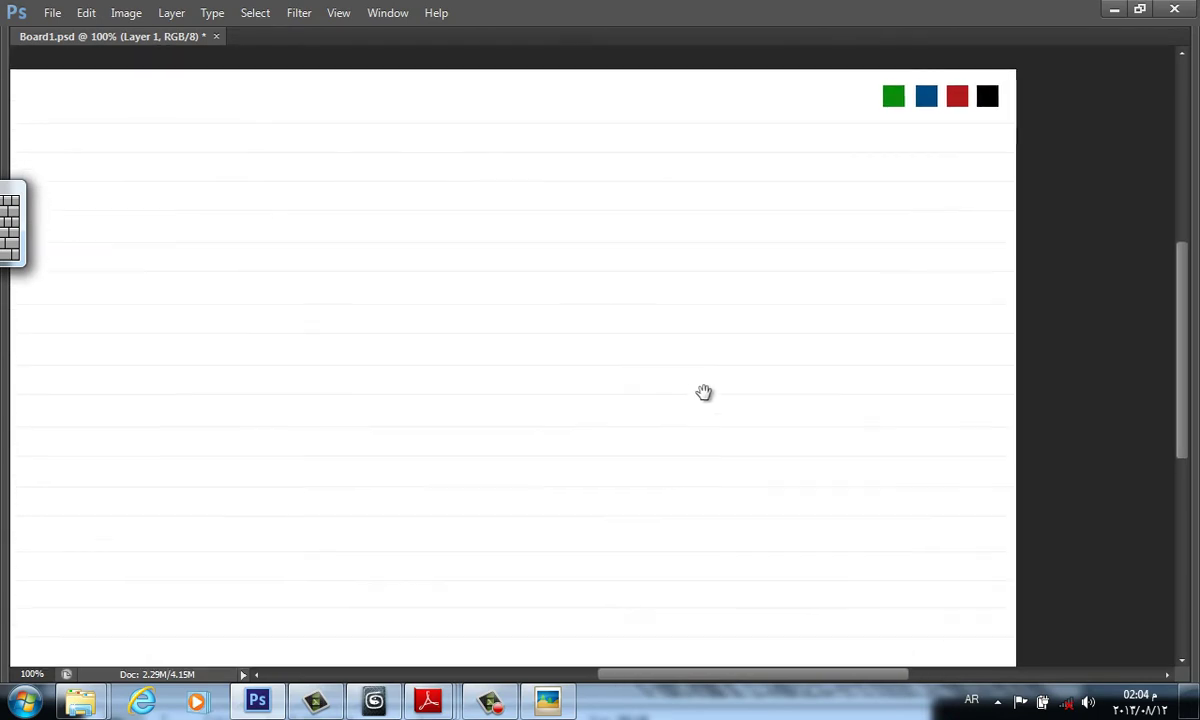
drag(704, 392, 886, 205)
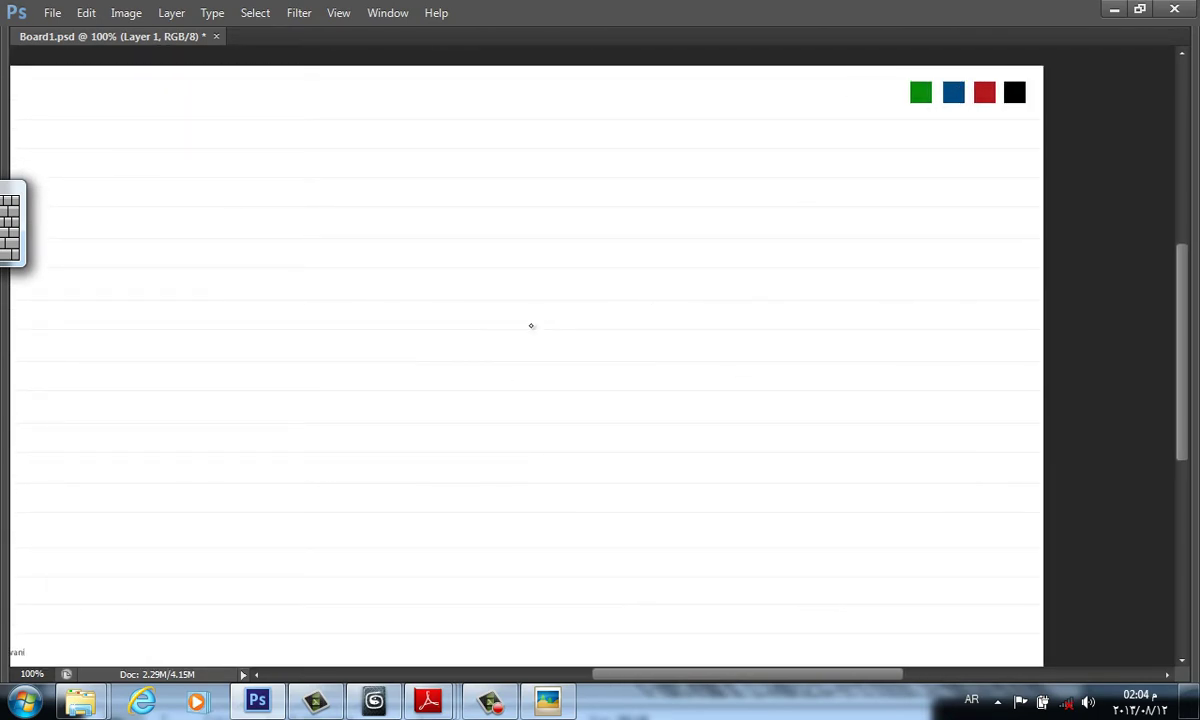
- Sketch the deck's horizontal top line, a short vertical stroke and the stepped railing edge
drag(529, 329, 648, 337)
drag(530, 374, 528, 392)
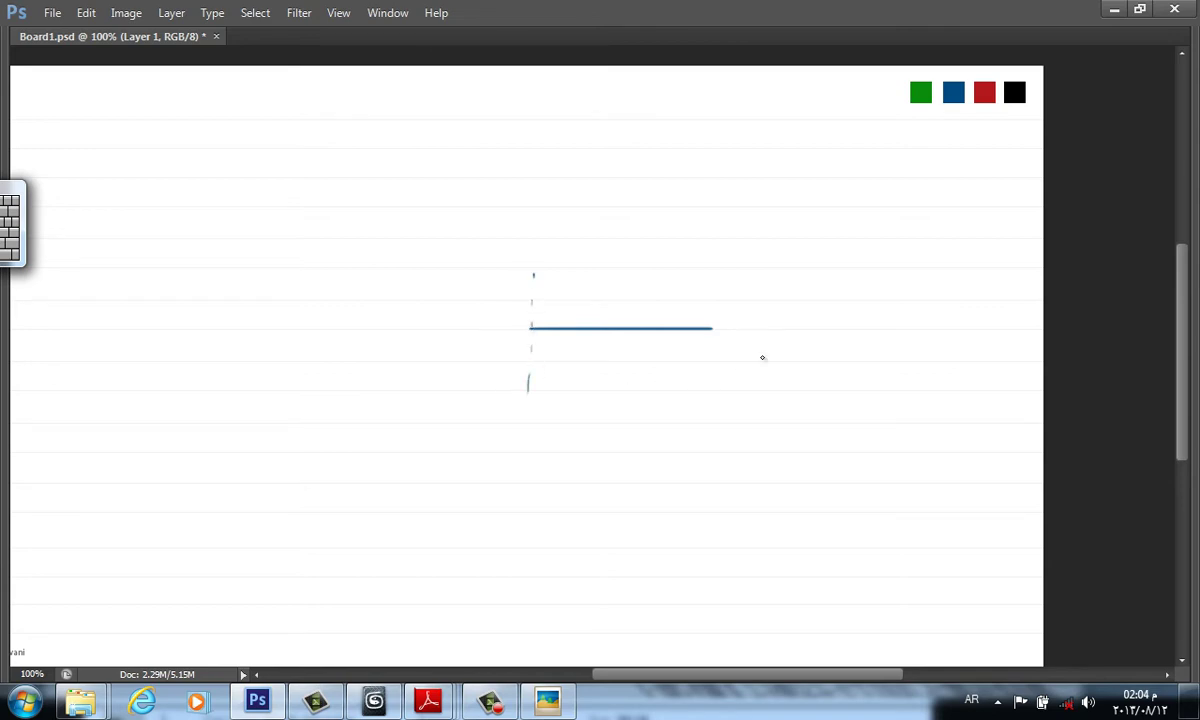
shift+click(714, 328)
mouse_move(716, 319)
mouse_down()
mouse_move(779, 316)
mouse_move(809, 283)
mouse_up()
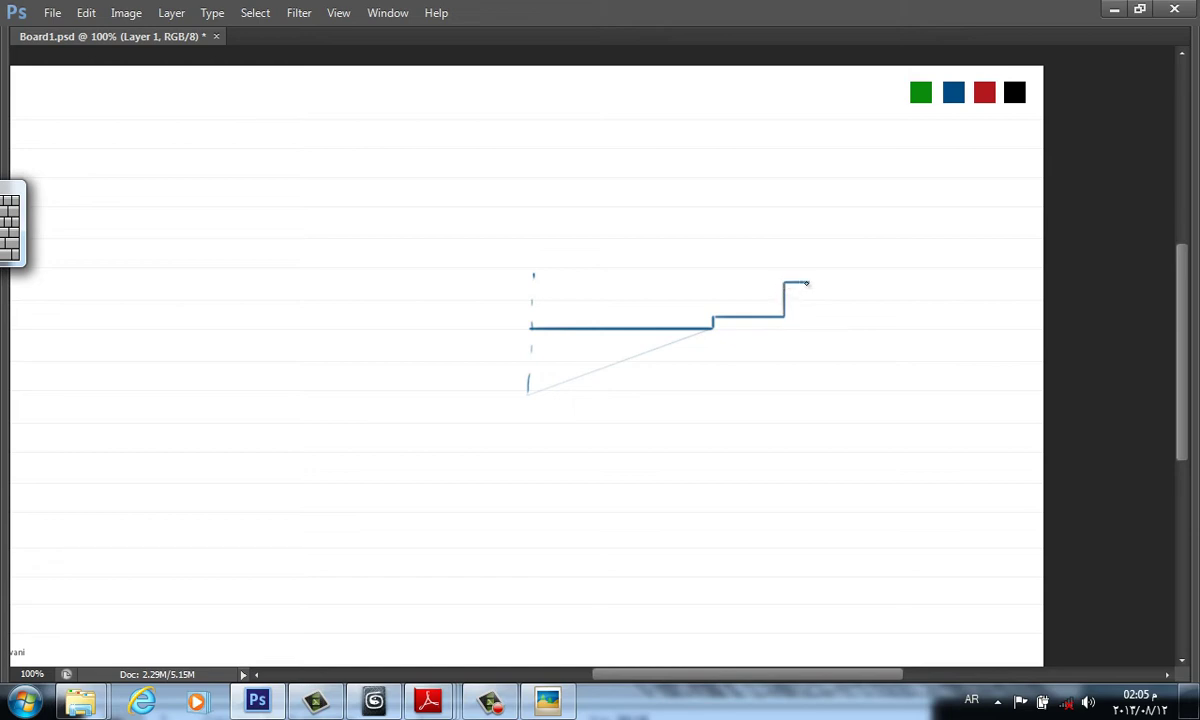
drag(812, 303, 816, 330)
key(ctrl+z)
- Add the slanted right side and bottom edge, undo stray strokes, then go to 3ds Max
drag(845, 360, 800, 414)
shift+click(711, 413)
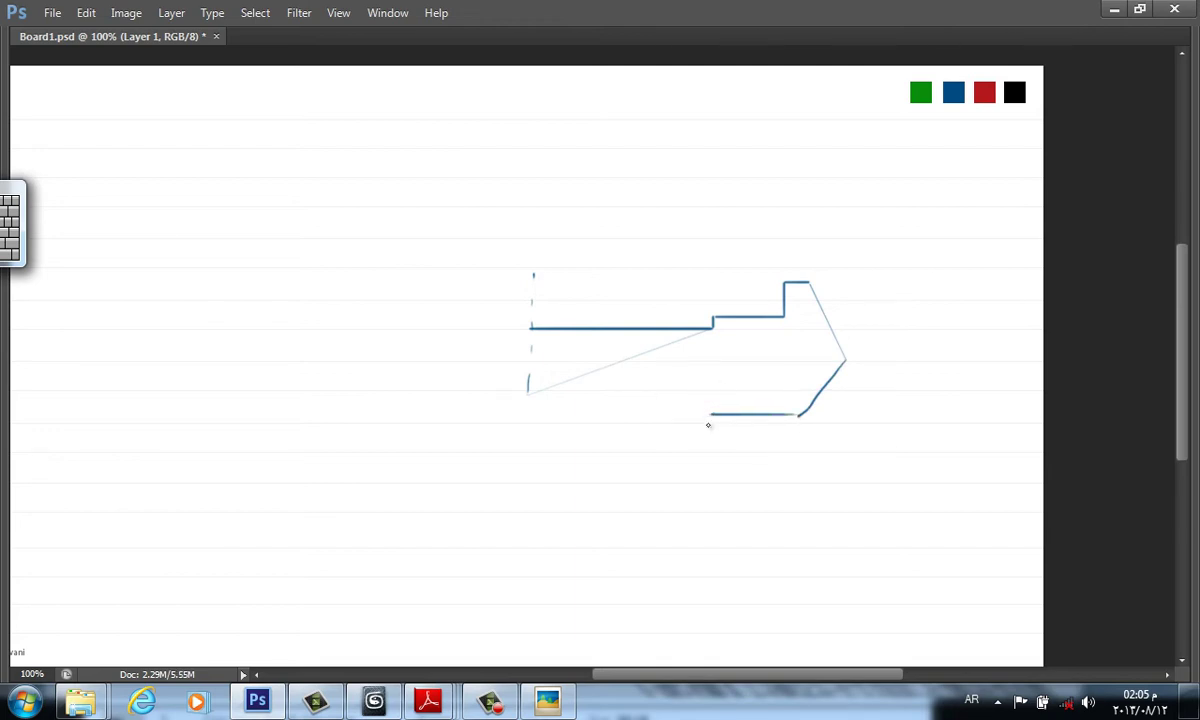
mouse_move(708, 425)
mouse_down()
mouse_move(681, 483)
mouse_move(630, 421)
mouse_up()
key(ctrl+z)
mouse_move(549, 406)
mouse_down()
mouse_move(532, 492)
mouse_move(504, 486)
mouse_move(484, 413)
mouse_up()
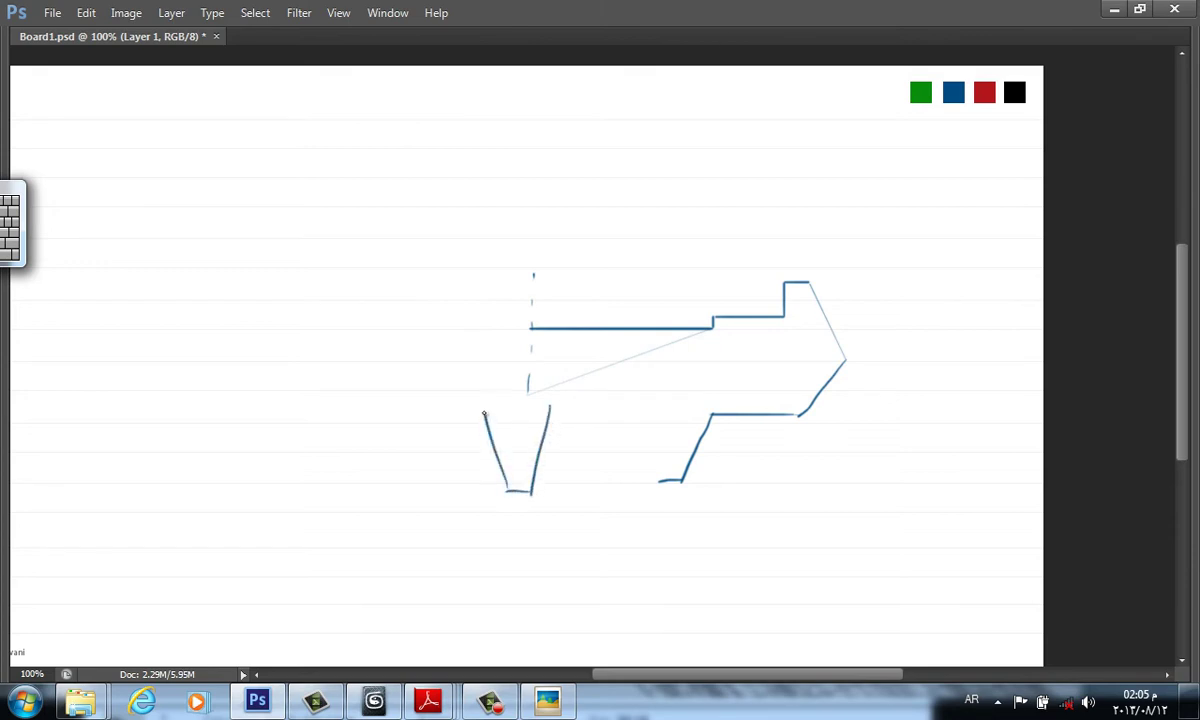
key(ctrl+z)
key(ctrl+z)
key(ctrl+z)
key(ctrl+z)
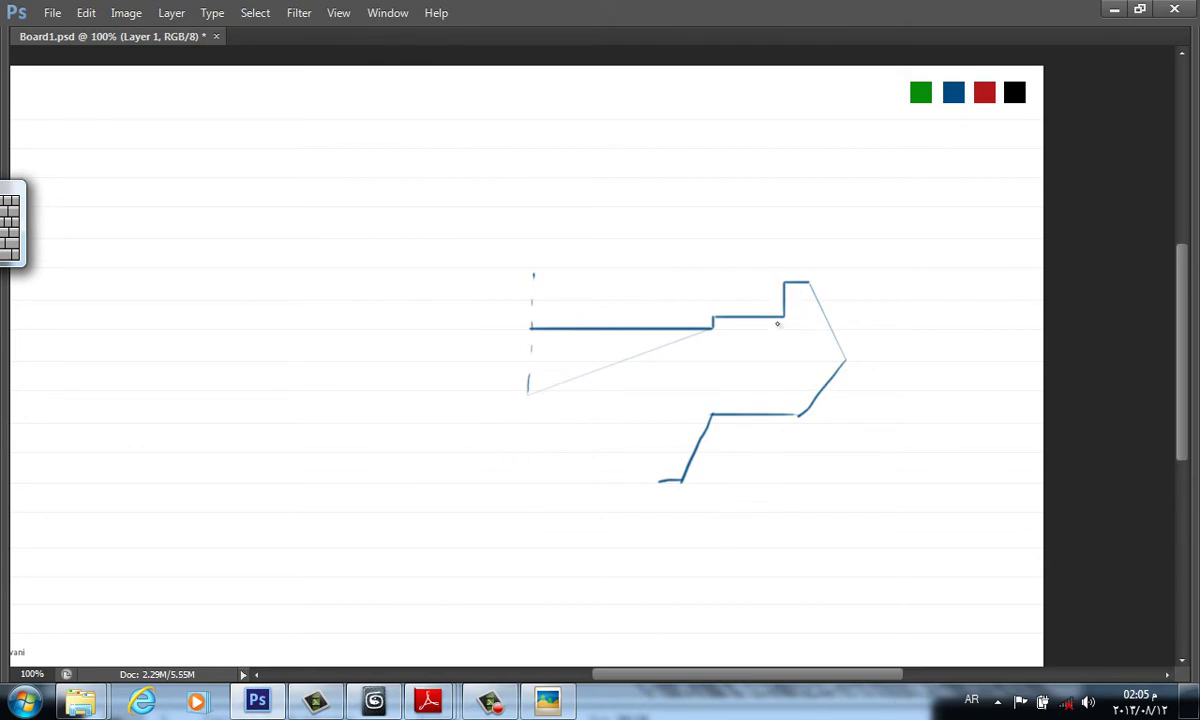
click(376, 701)
- In the Front view, cancel a trial arc and draw a rectangle shape instead
key(f)
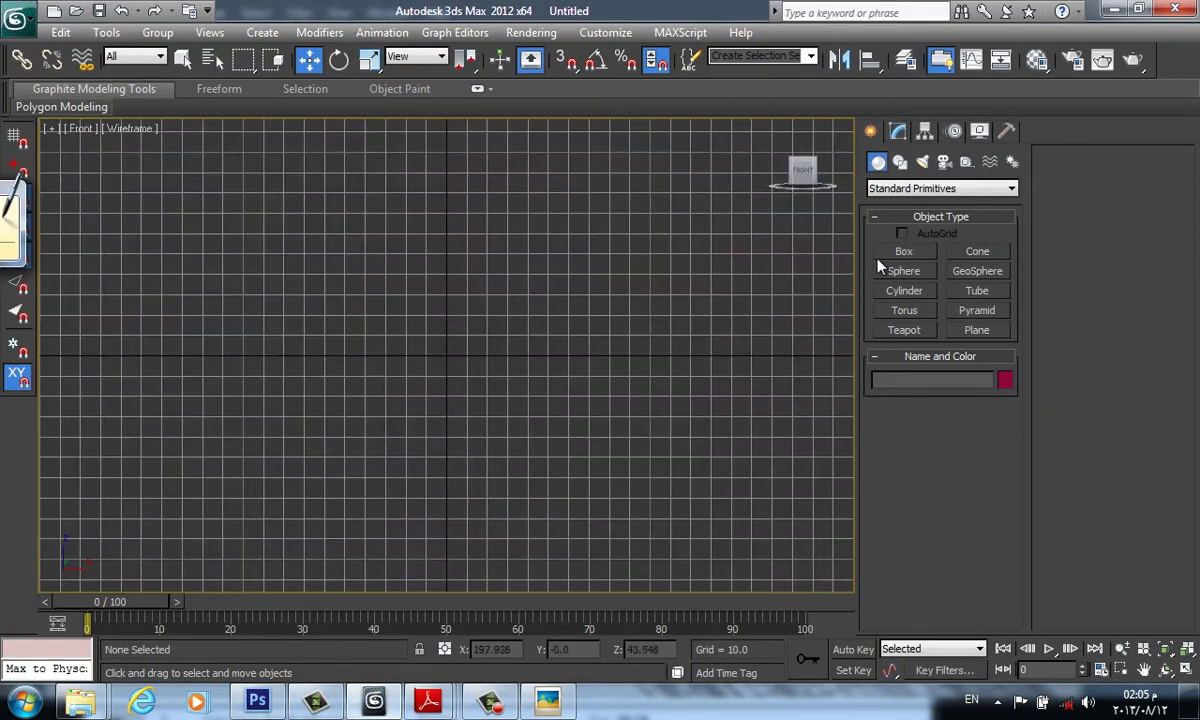
click(899, 162)
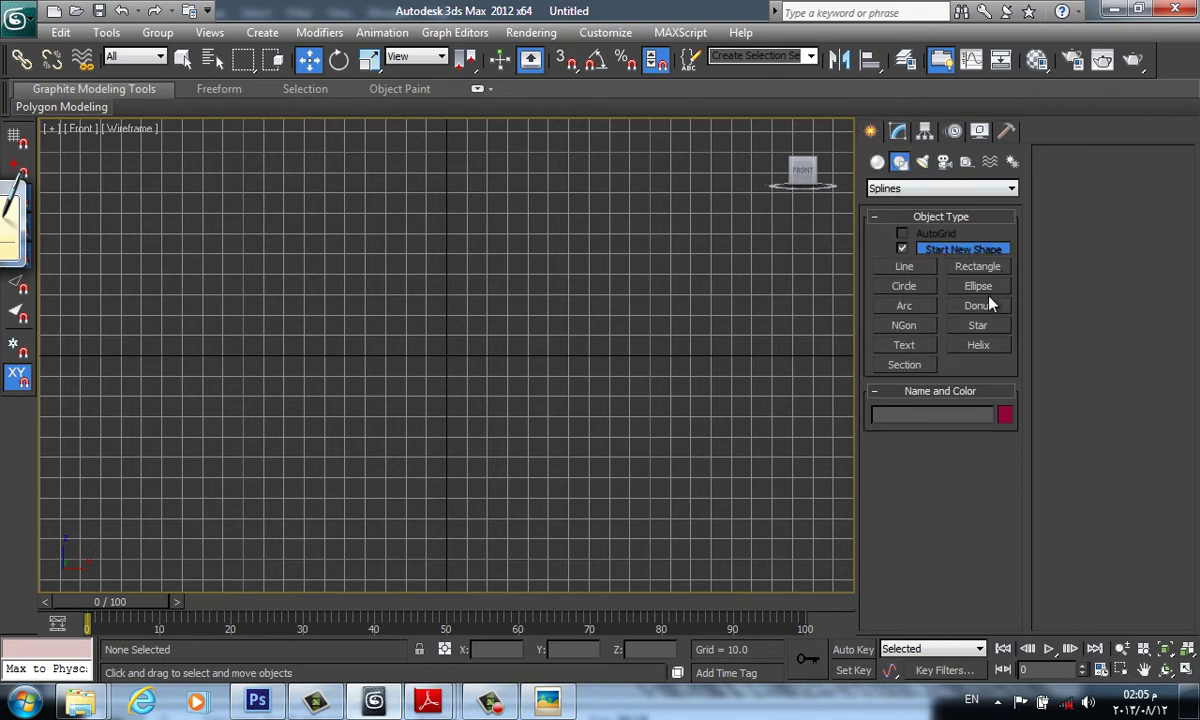
click(912, 307)
drag(713, 432, 520, 245)
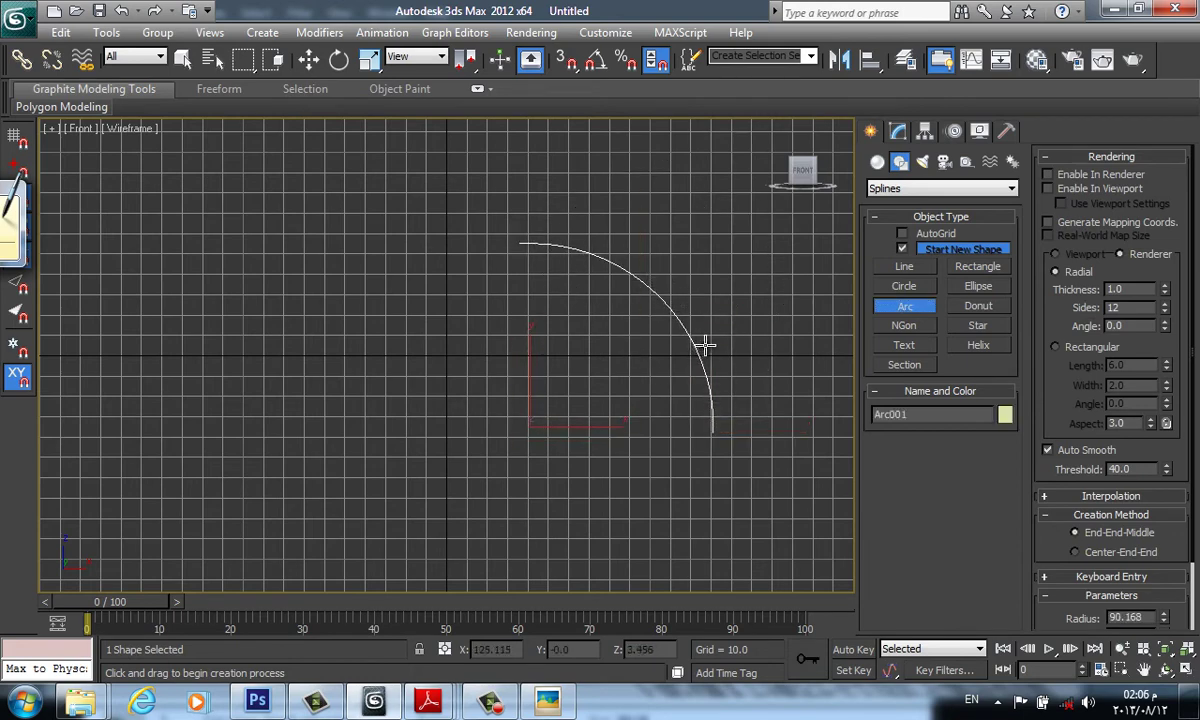
right_click(806, 364)
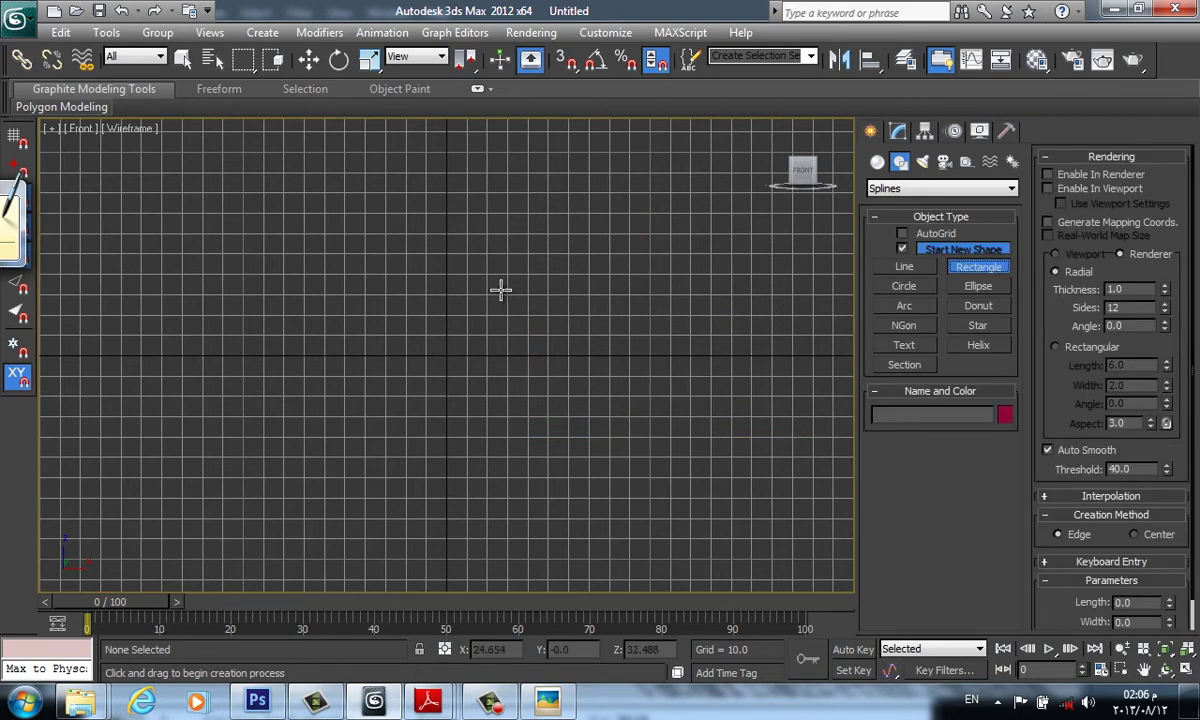
drag(510, 300, 699, 515)
right_click(688, 438)
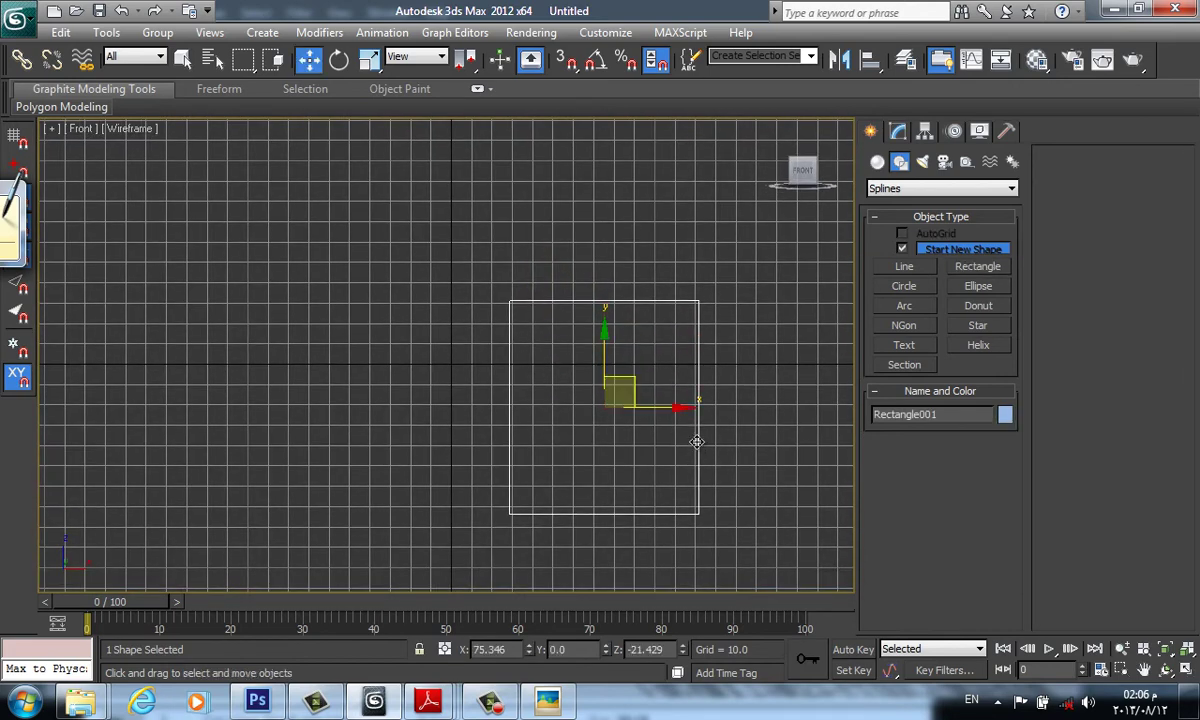
- Convert the rectangle to an editable spline
click(700, 437)
key(r)
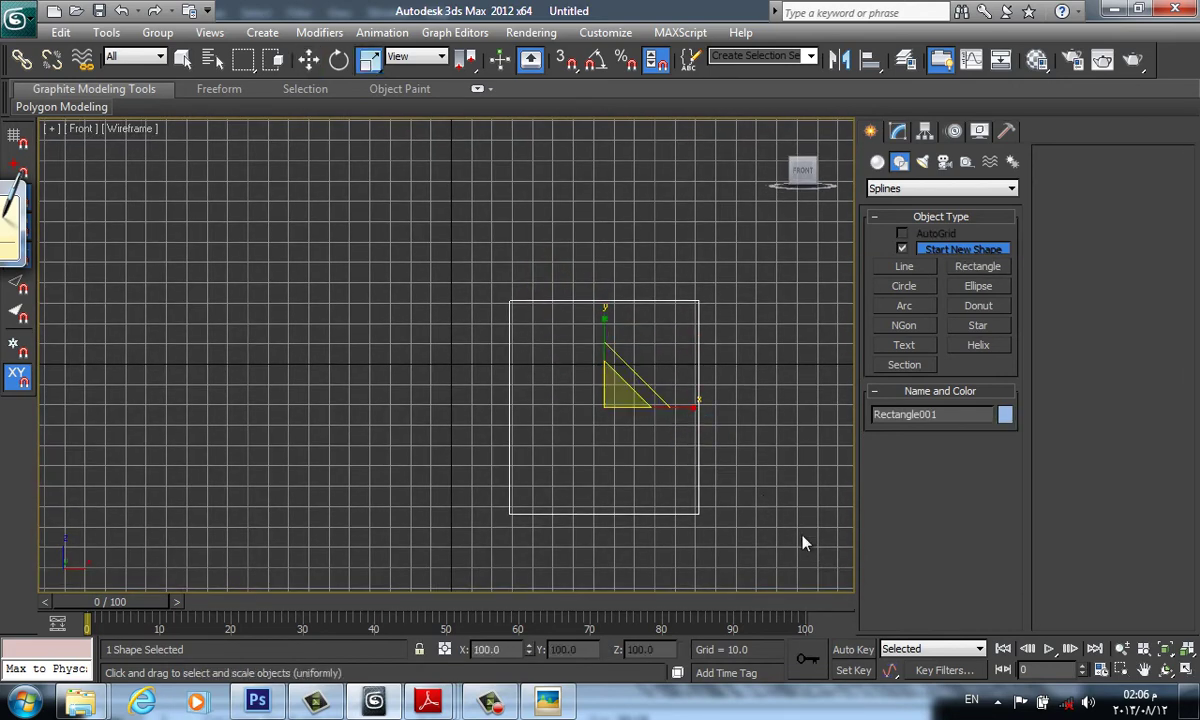
click(694, 440)
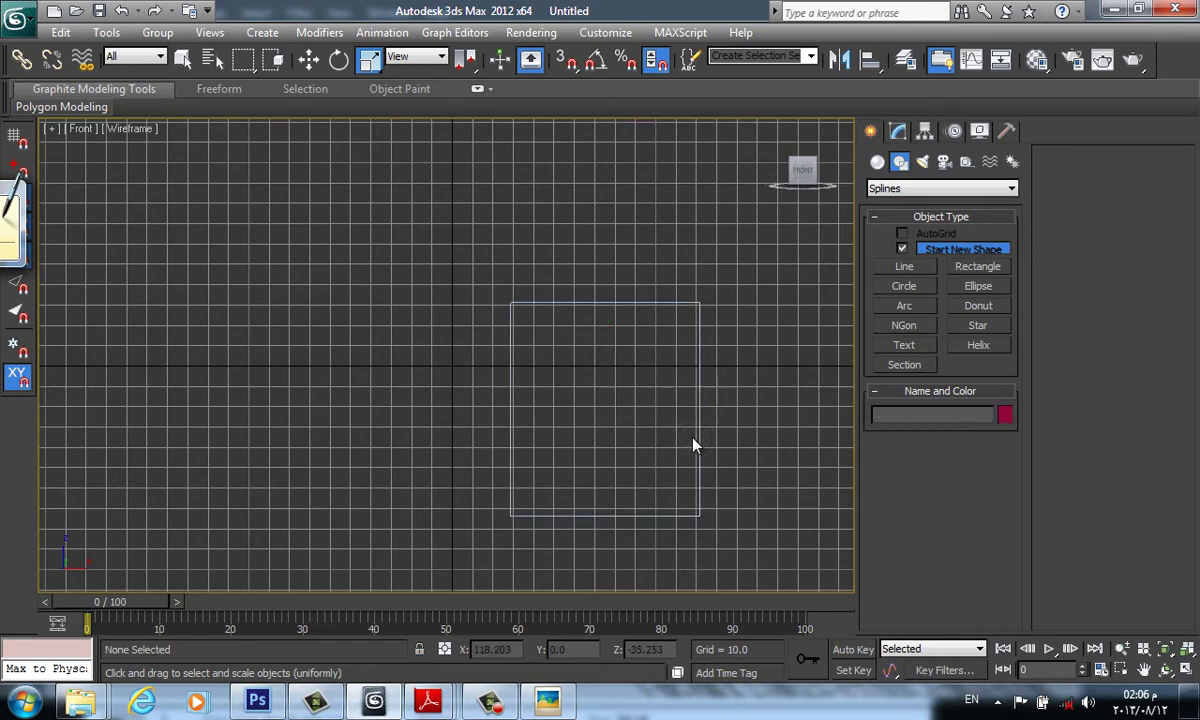
click(698, 430)
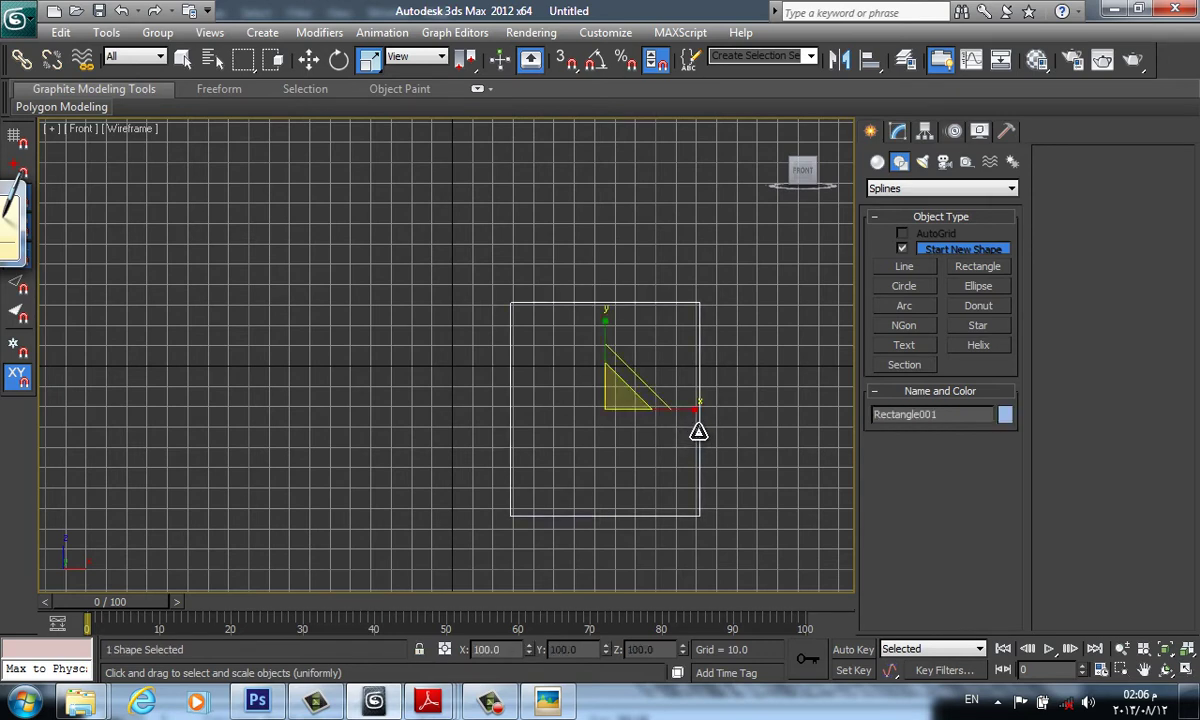
right_click(698, 430)
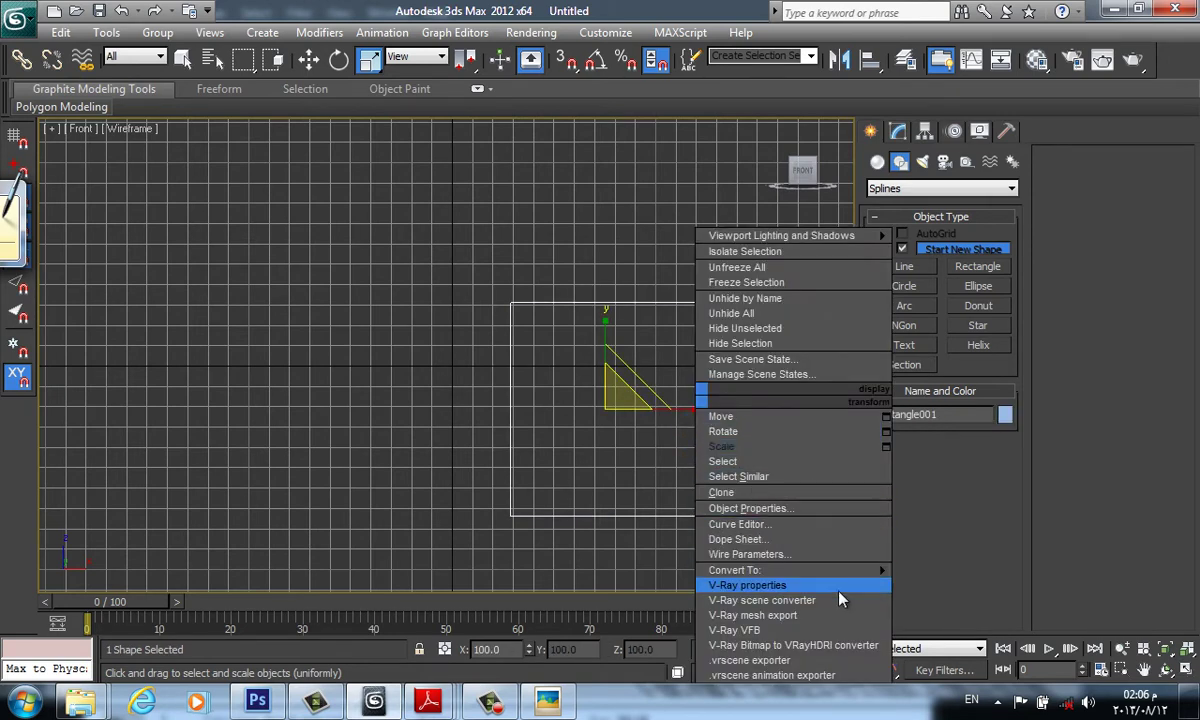
click(868, 540)
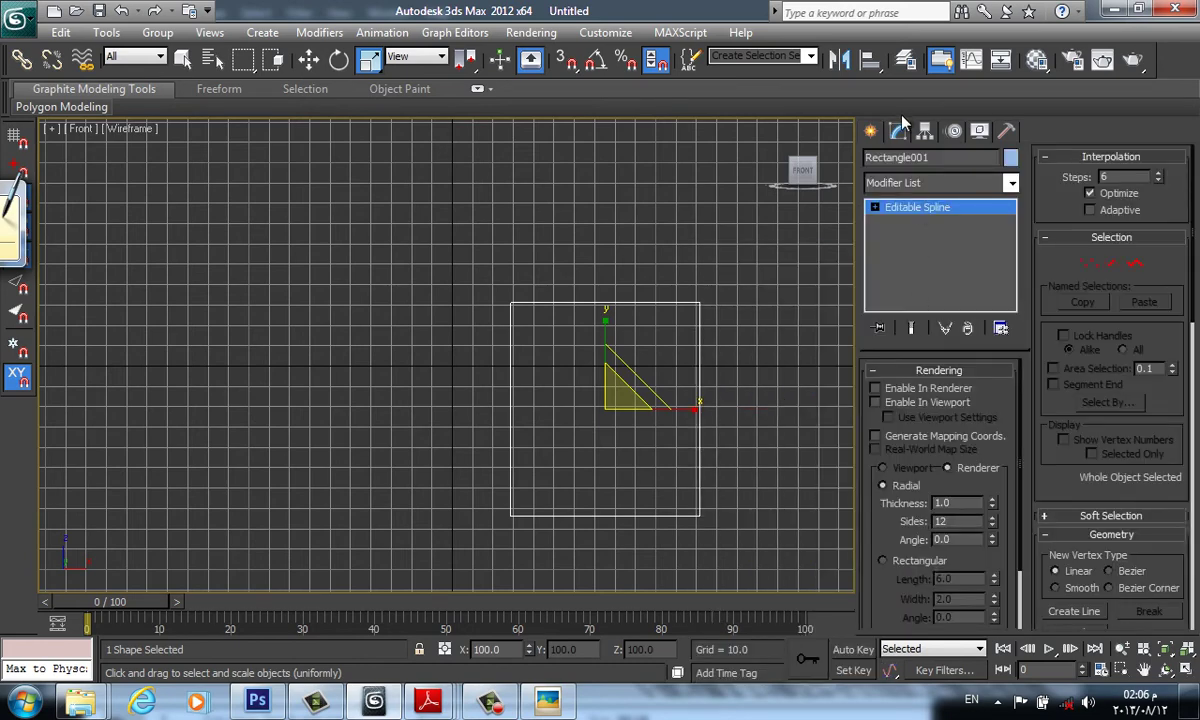
- Move the rectangle's top-right vertex left to slant and curve its side
click(1089, 263)
click(700, 303)
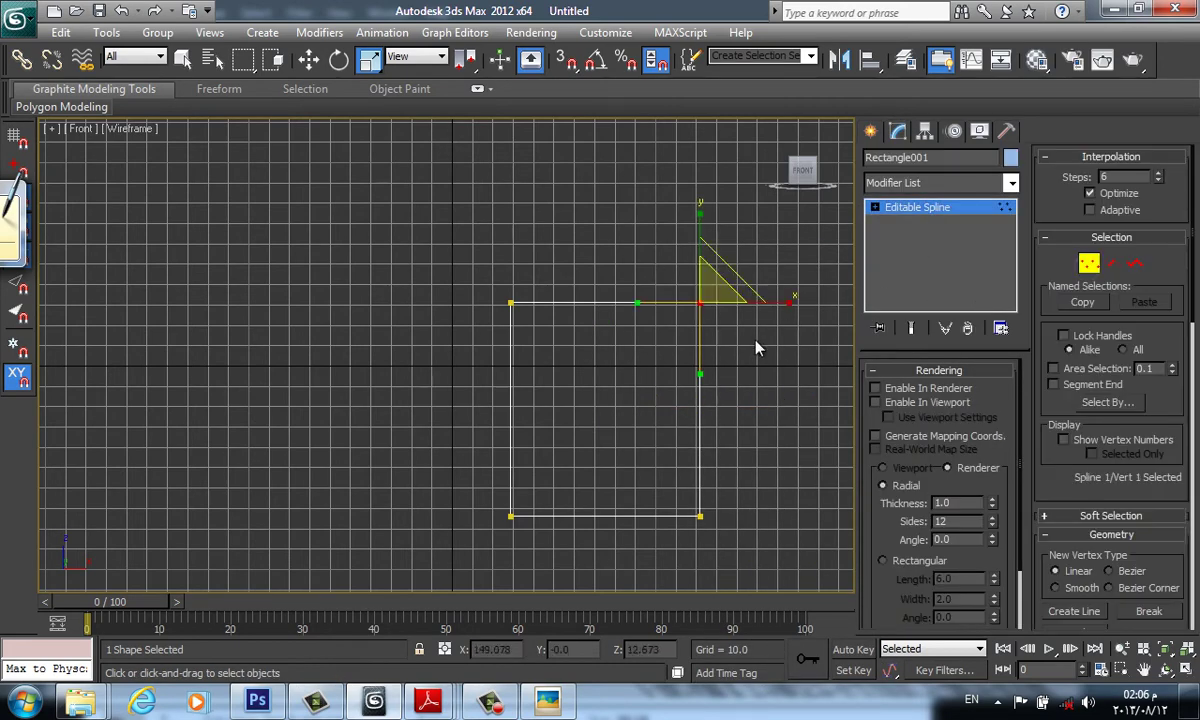
key(w)
drag(700, 303, 578, 303)
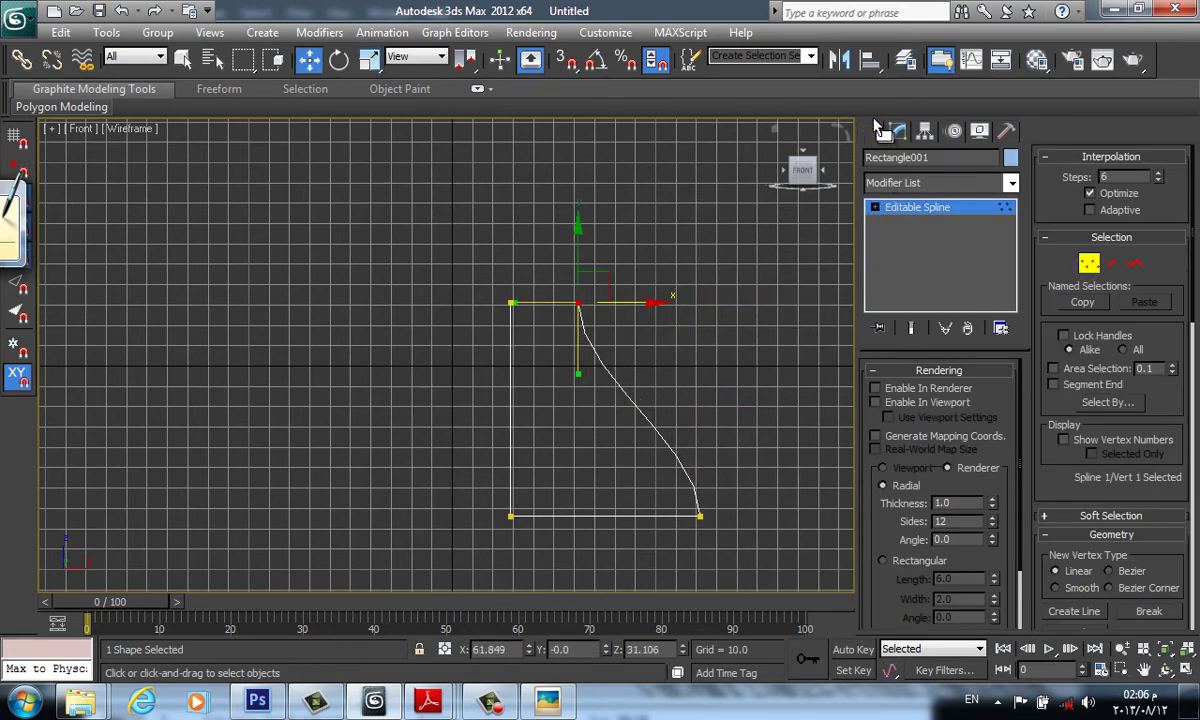
click(870, 131)
click(898, 131)
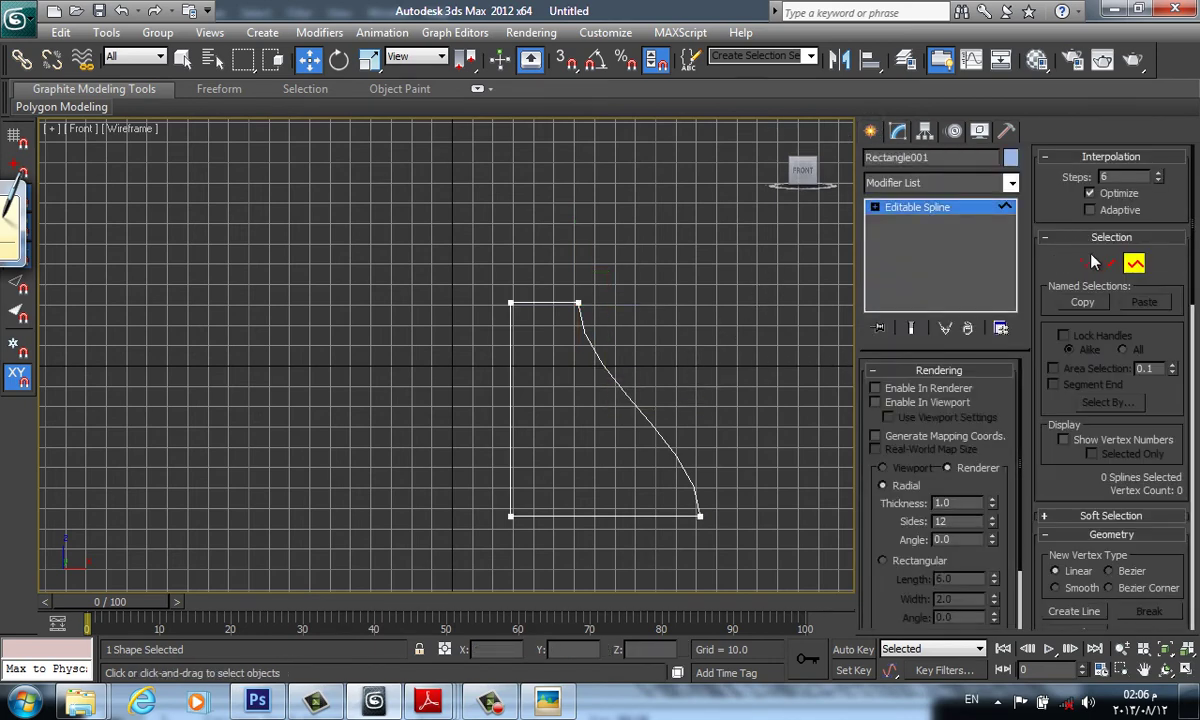
- Outline the whole spline to create a double-walled profile
click(660, 415)
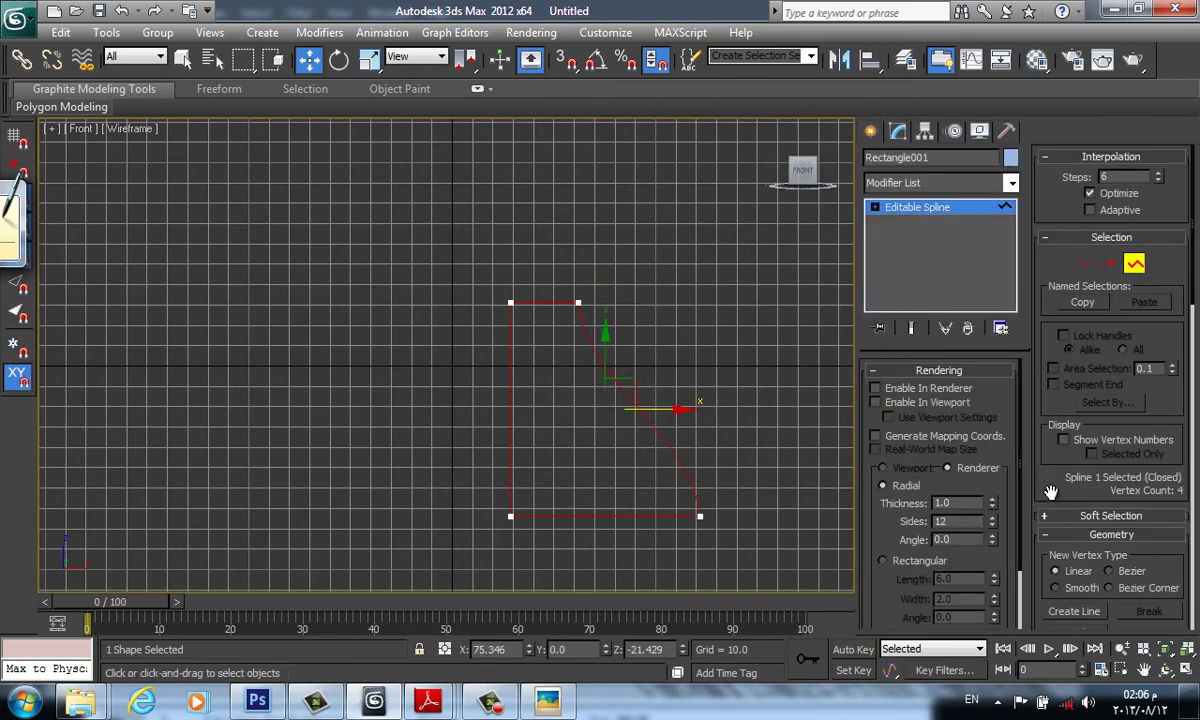
scroll(1062, 515, down, 3)
scroll(1062, 515, down, 2)
scroll(1062, 515, down, 5)
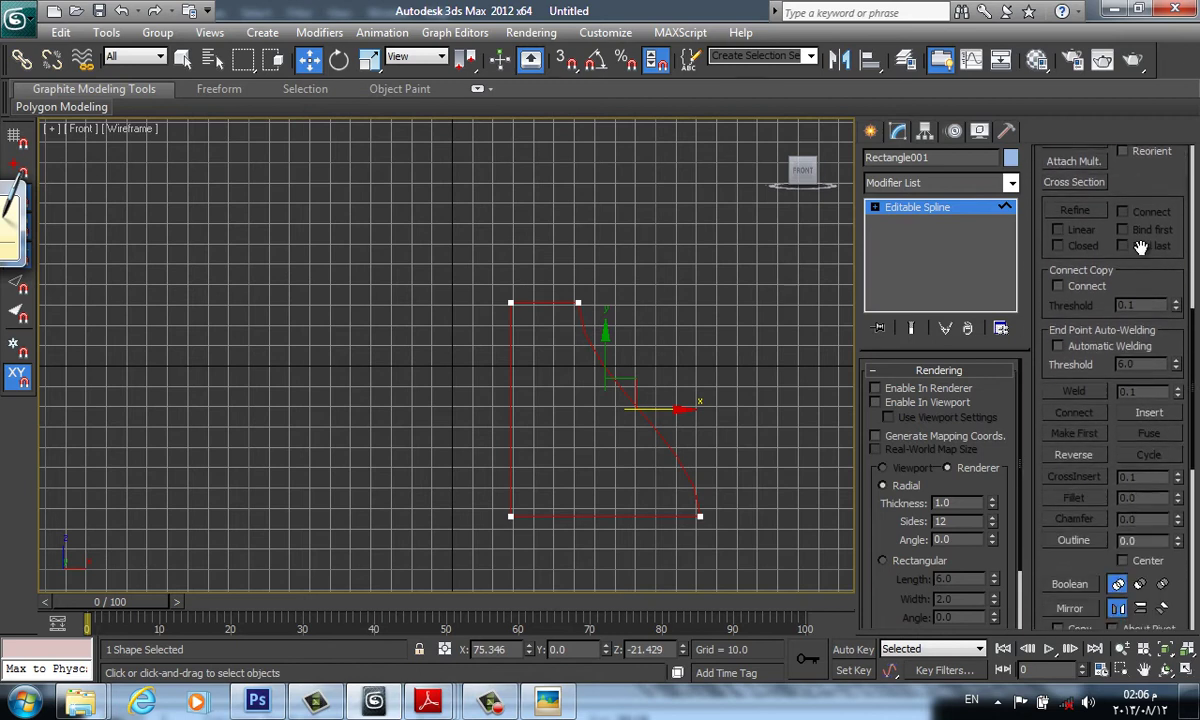
click(1074, 511)
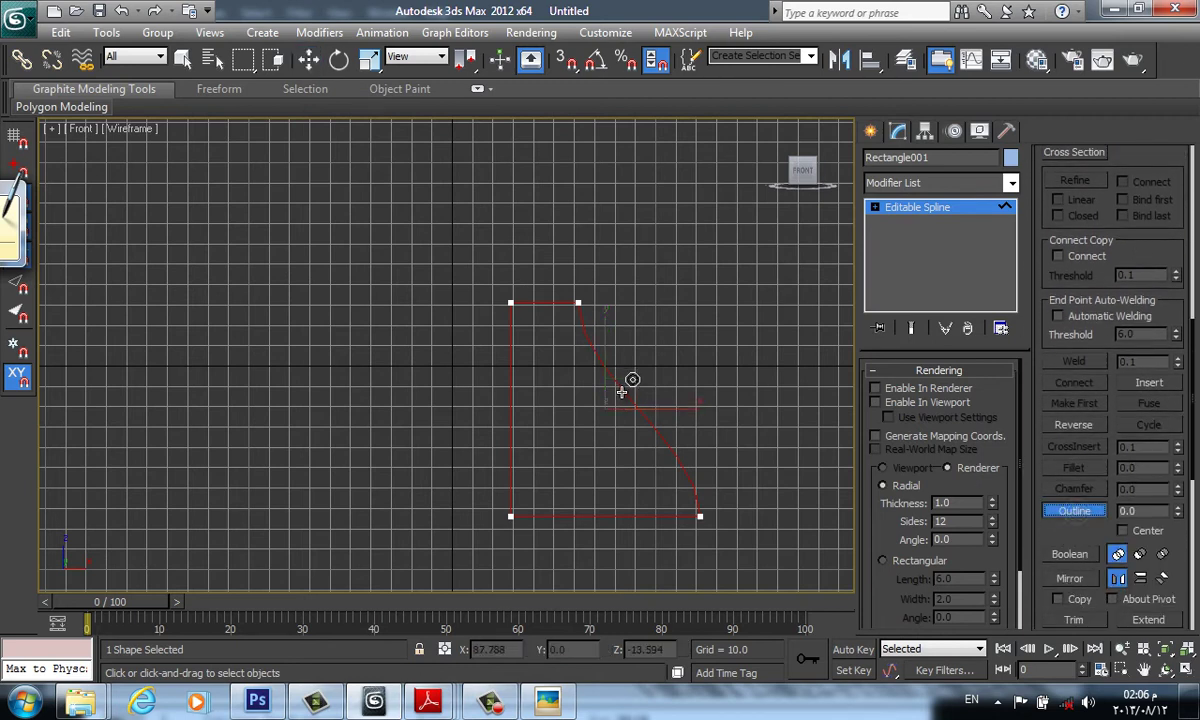
drag(635, 393, 594, 431)
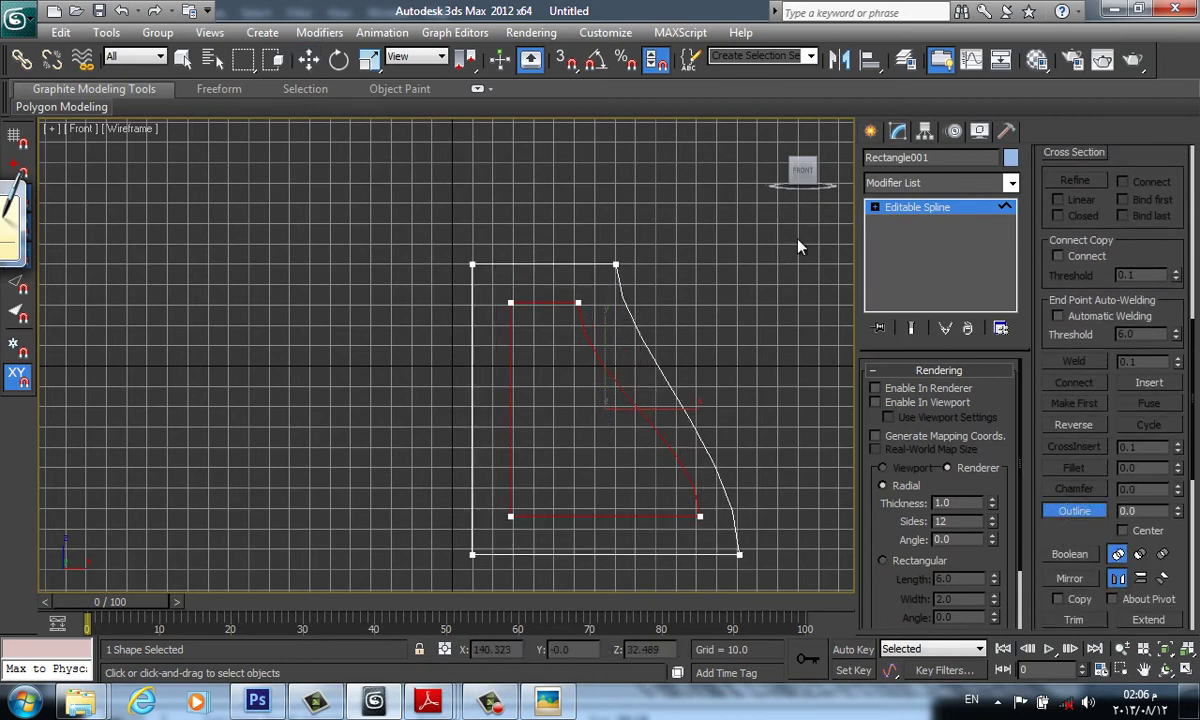
click(870, 131)
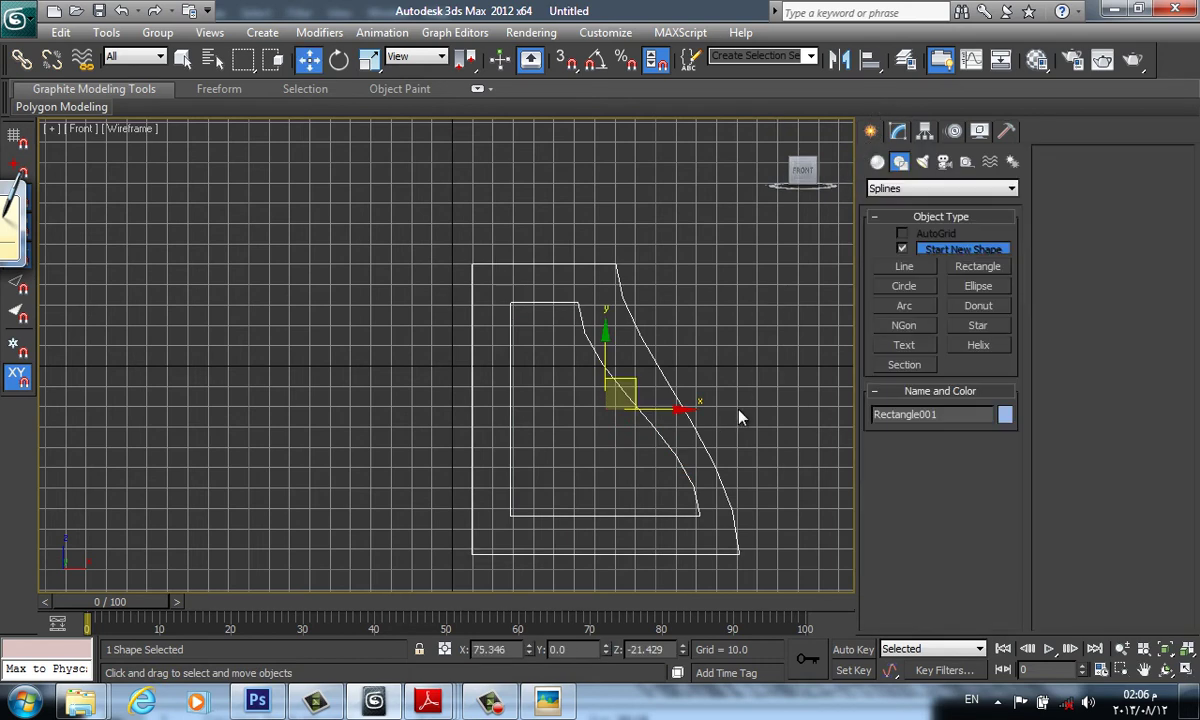
- Check the profile in Perspective and Front views, toggling the grid, and cancel the Mirror dialog
key(p)
middle_drag(698, 328, 683, 260)
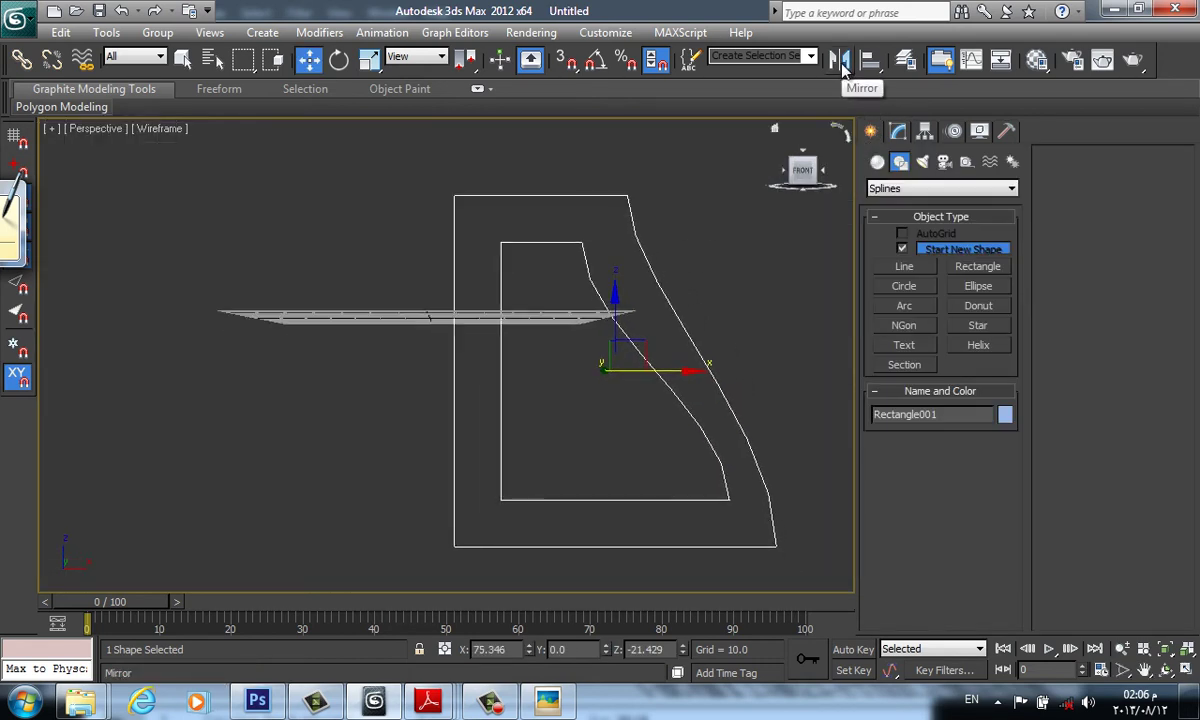
key(g)
key(f)
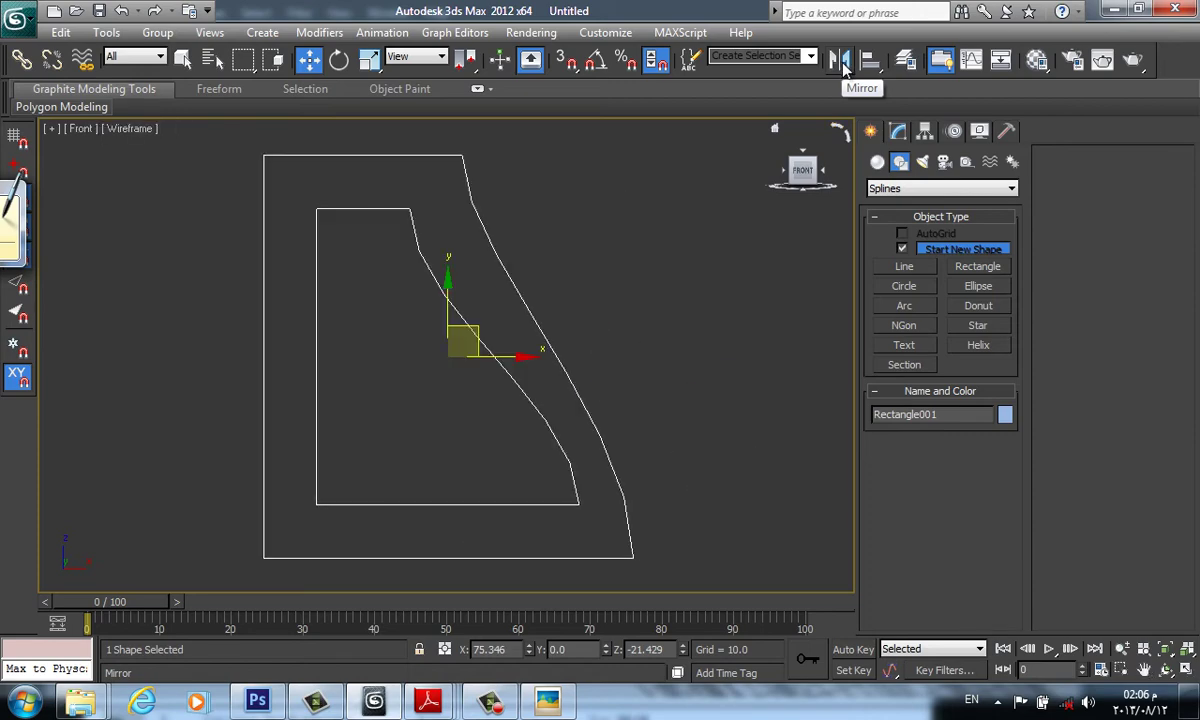
key(g)
click(846, 62)
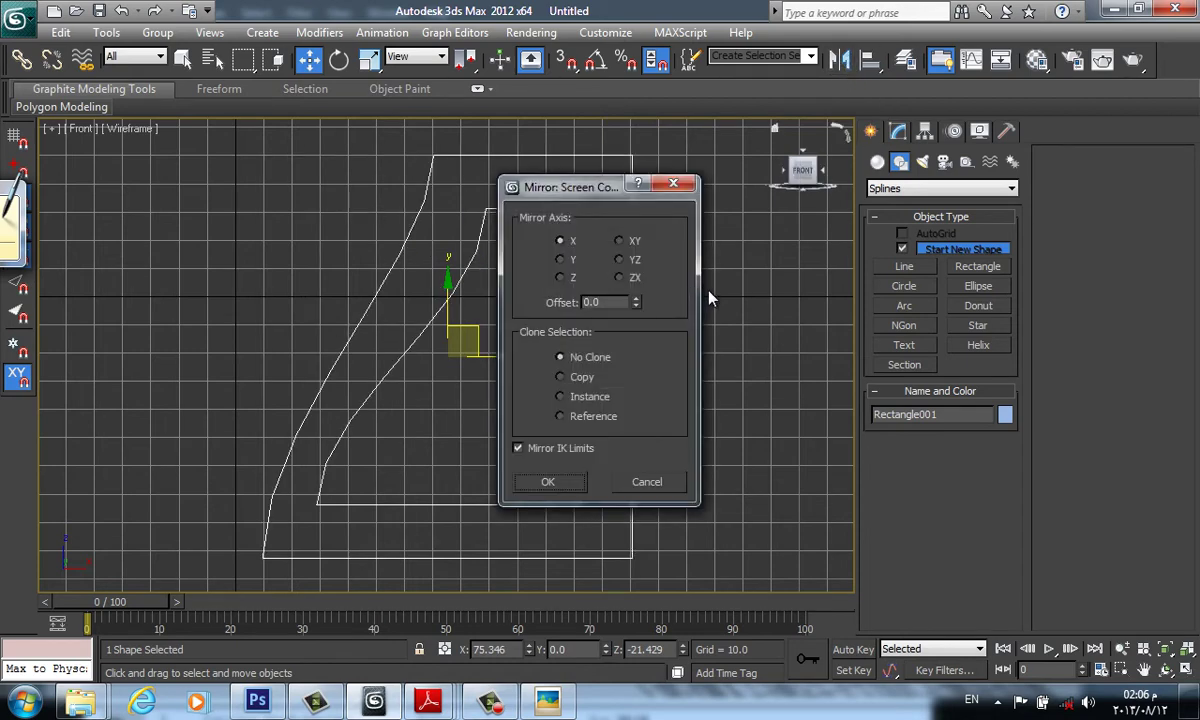
click(548, 481)
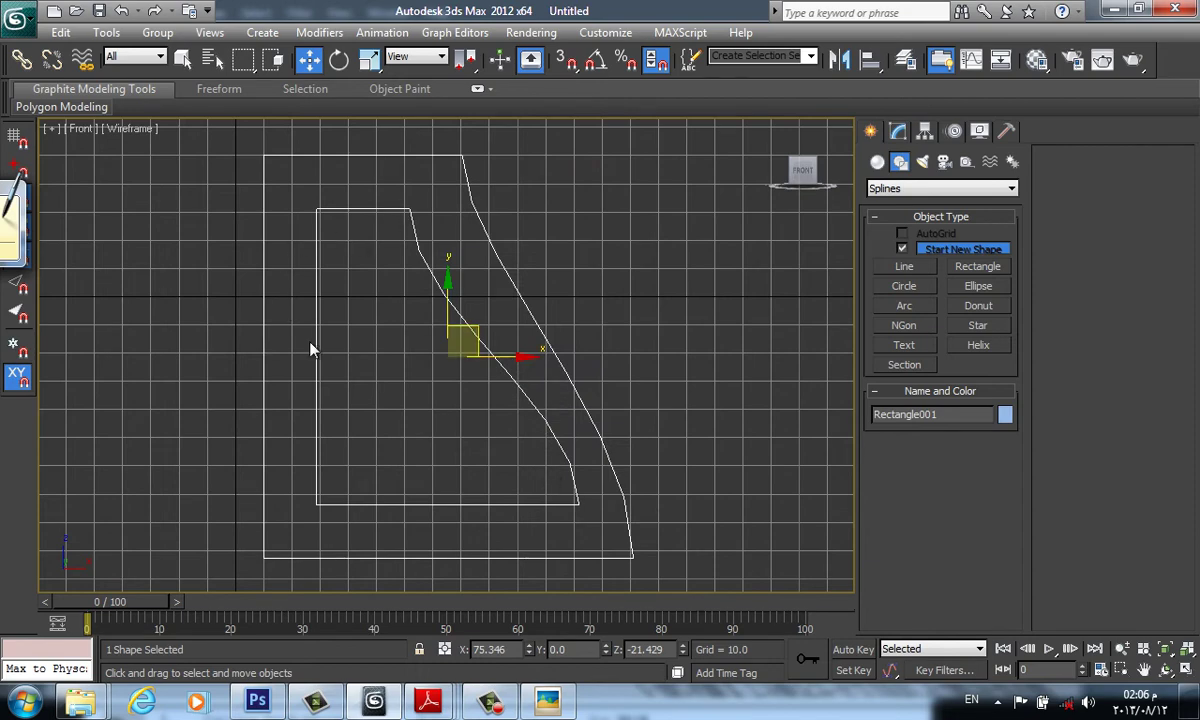
- At Spline sub-object level, select the inner spline and centre the profile with the grid hidden
scroll(509, 444, down, 2)
scroll(667, 383, down, 3)
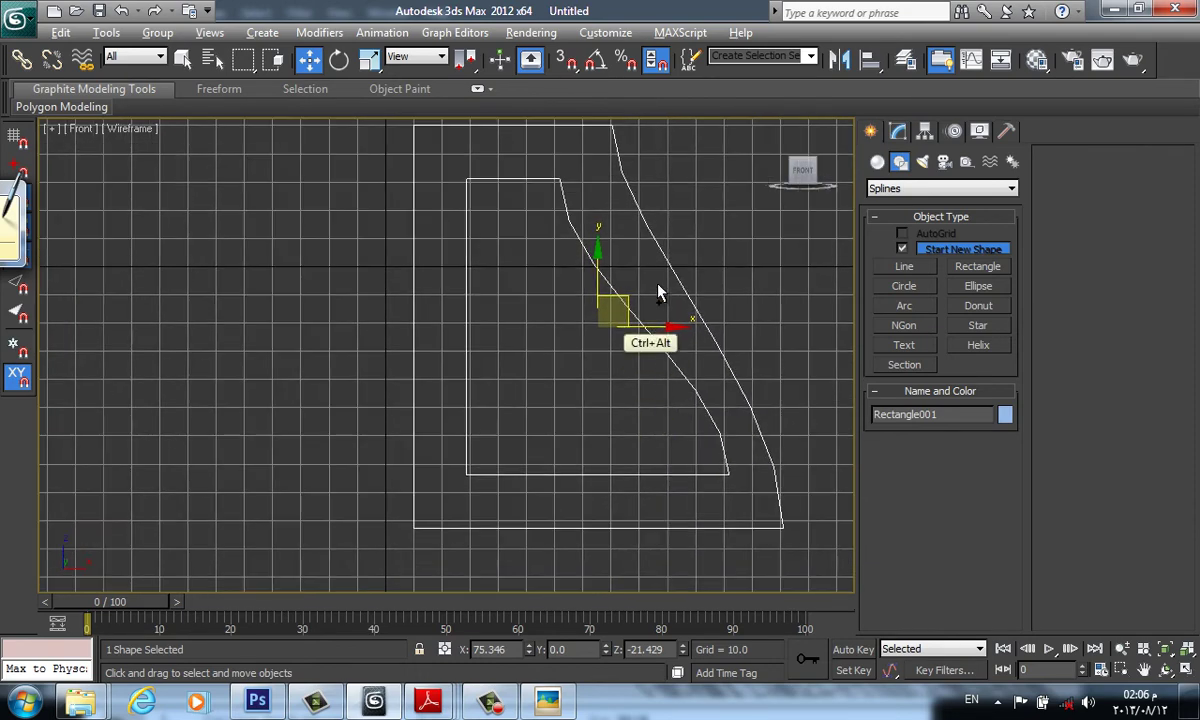
scroll(659, 289, down, 2)
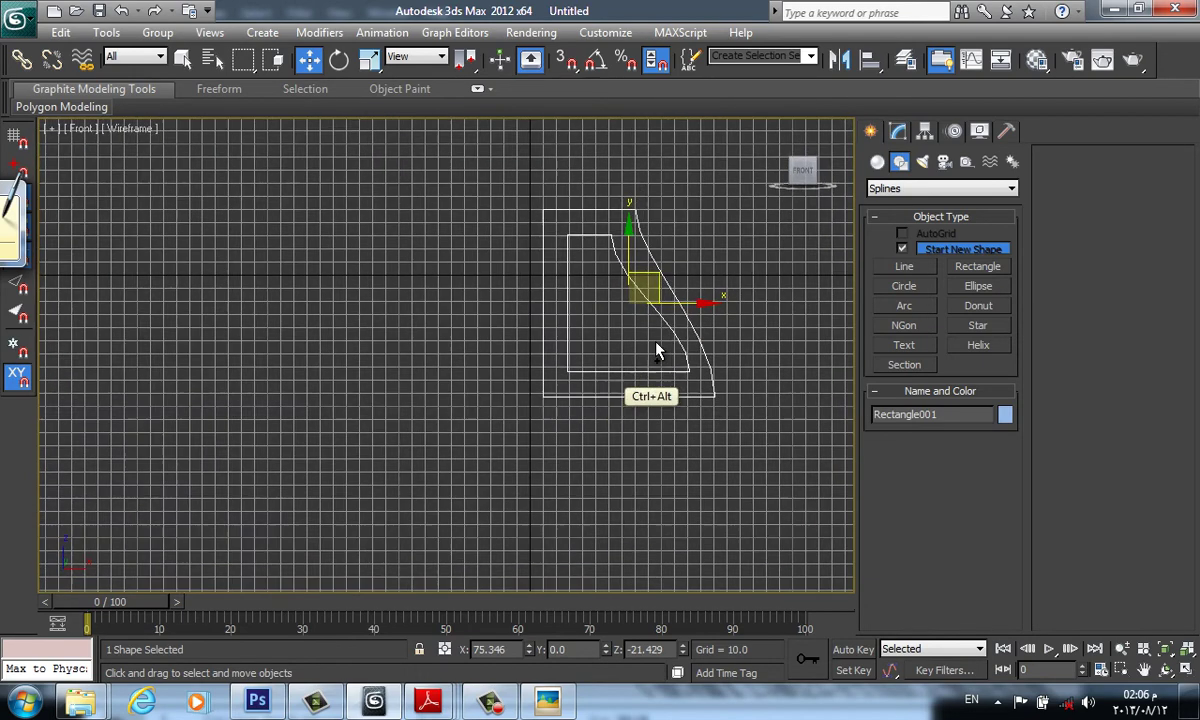
click(898, 131)
click(1134, 263)
click(628, 270)
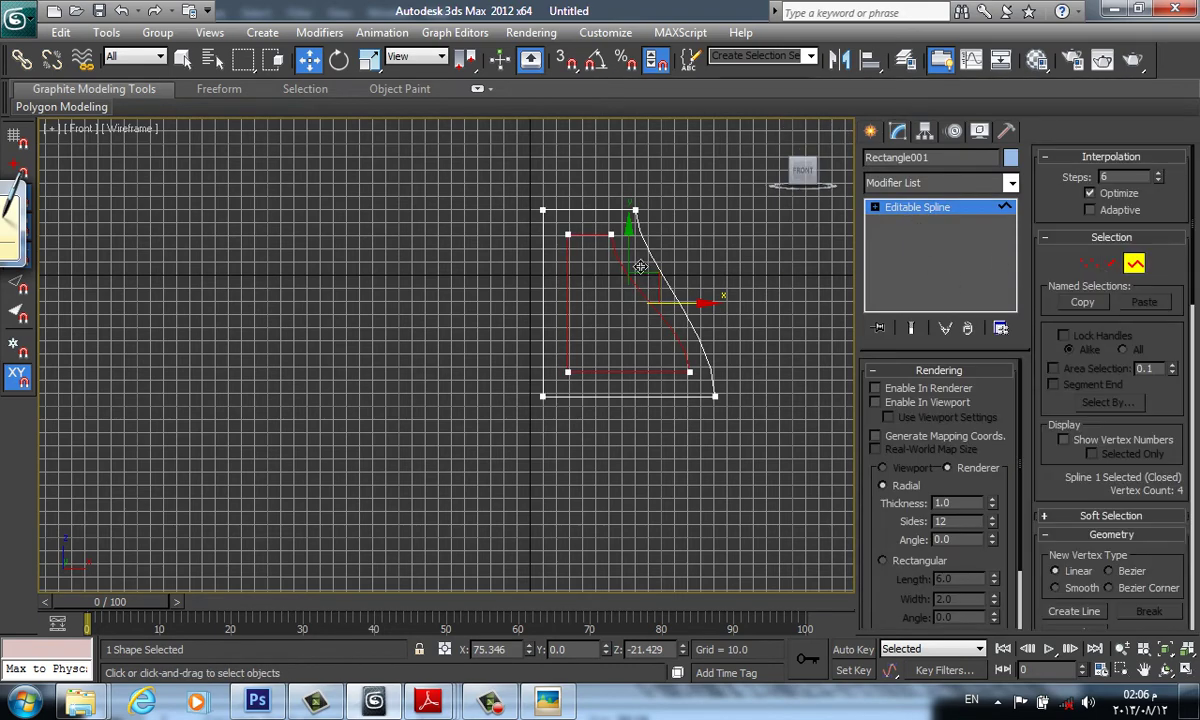
middle_drag(654, 314, 611, 389)
key(g)
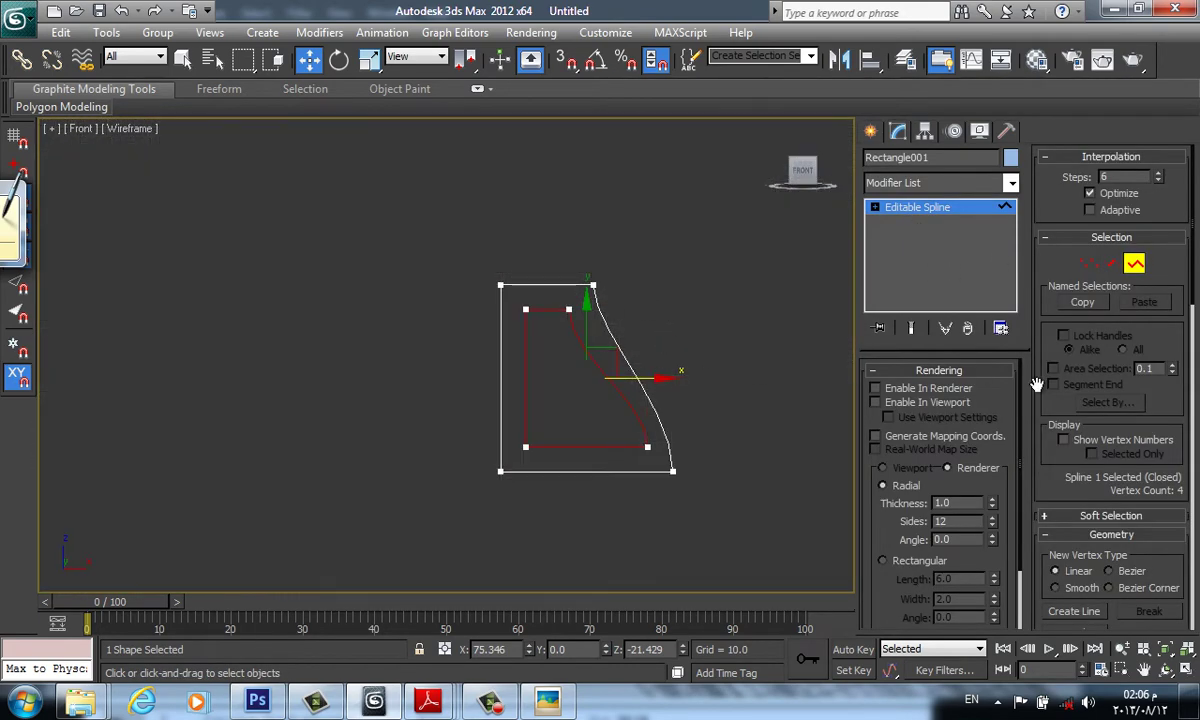
drag(1171, 410, 1104, 182)
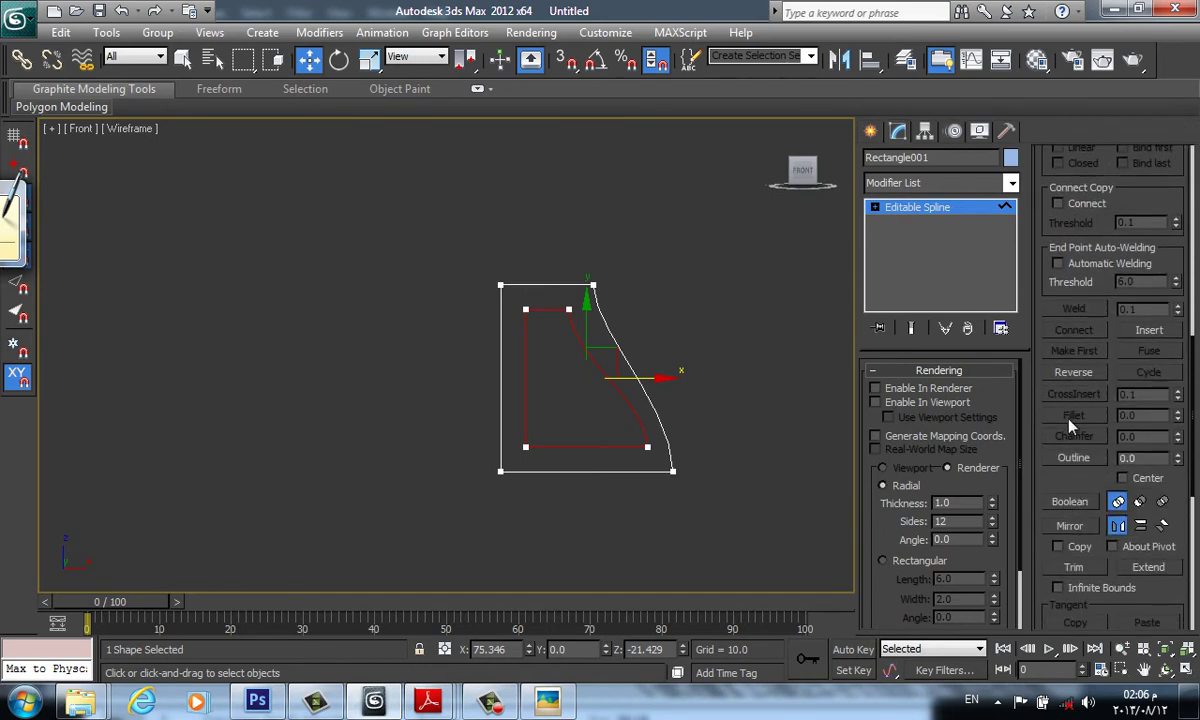
- Mirror the inner spline horizontally and move it left, then undo both changes
click(1068, 525)
drag(612, 362, 472, 373)
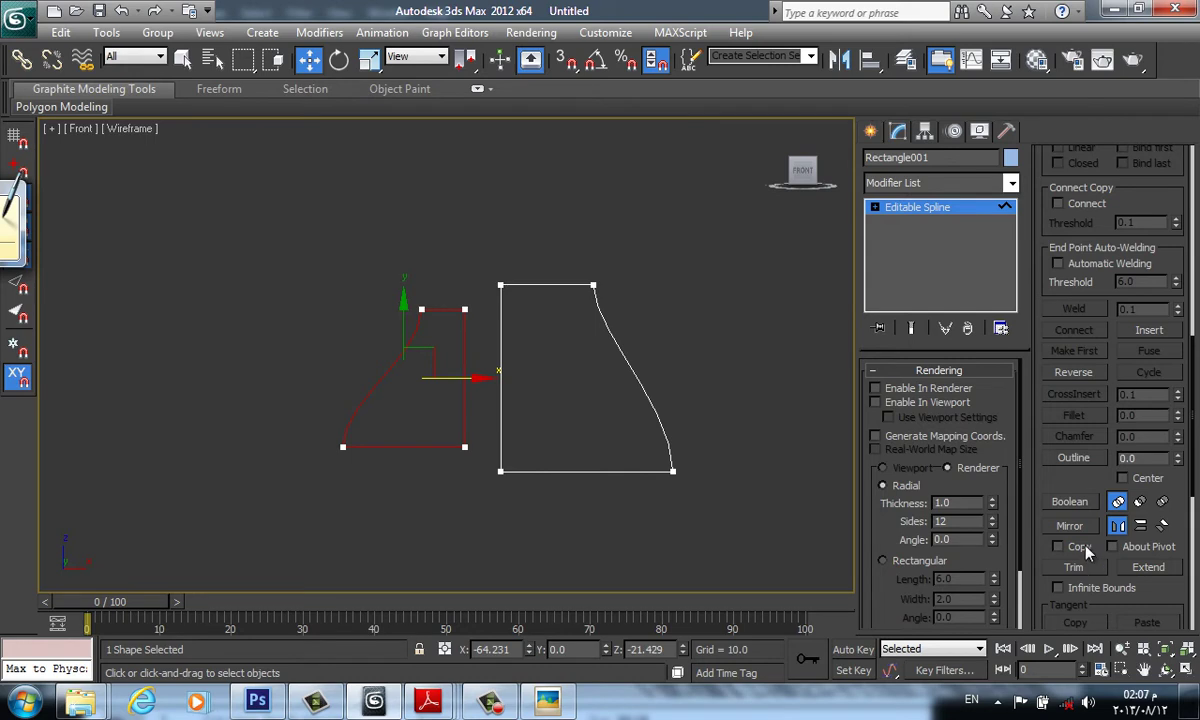
key(ctrl+z)
key(ctrl+z)
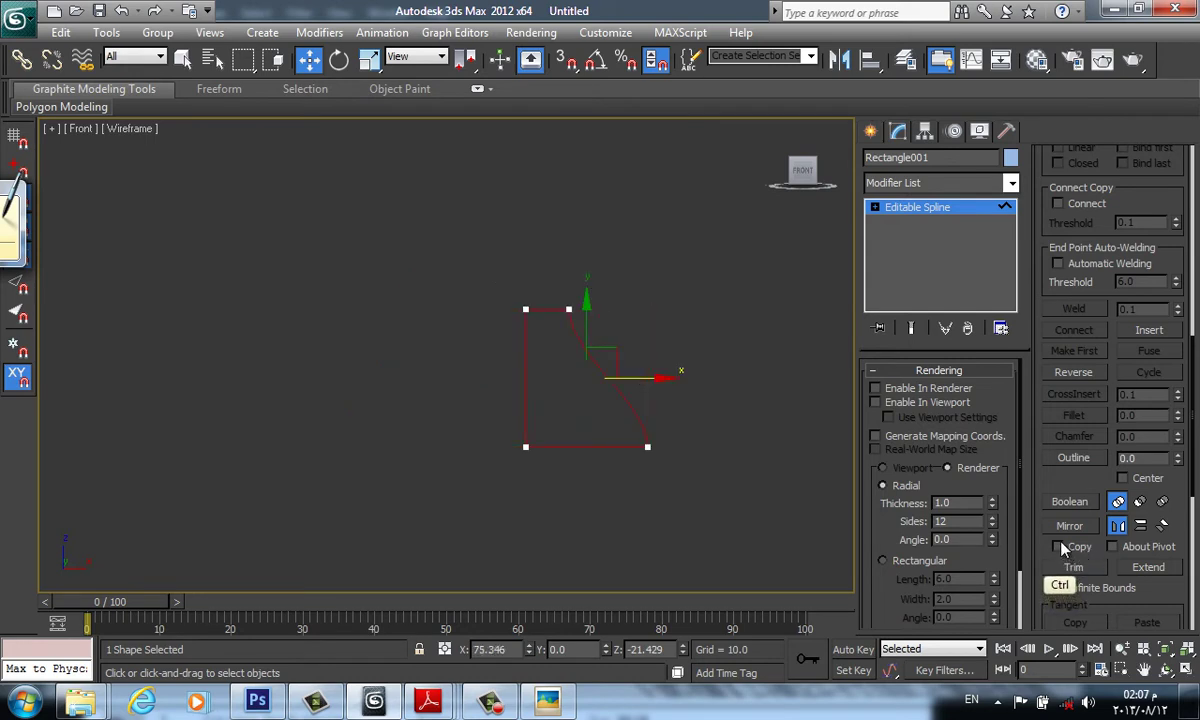
key(ctrl+z)
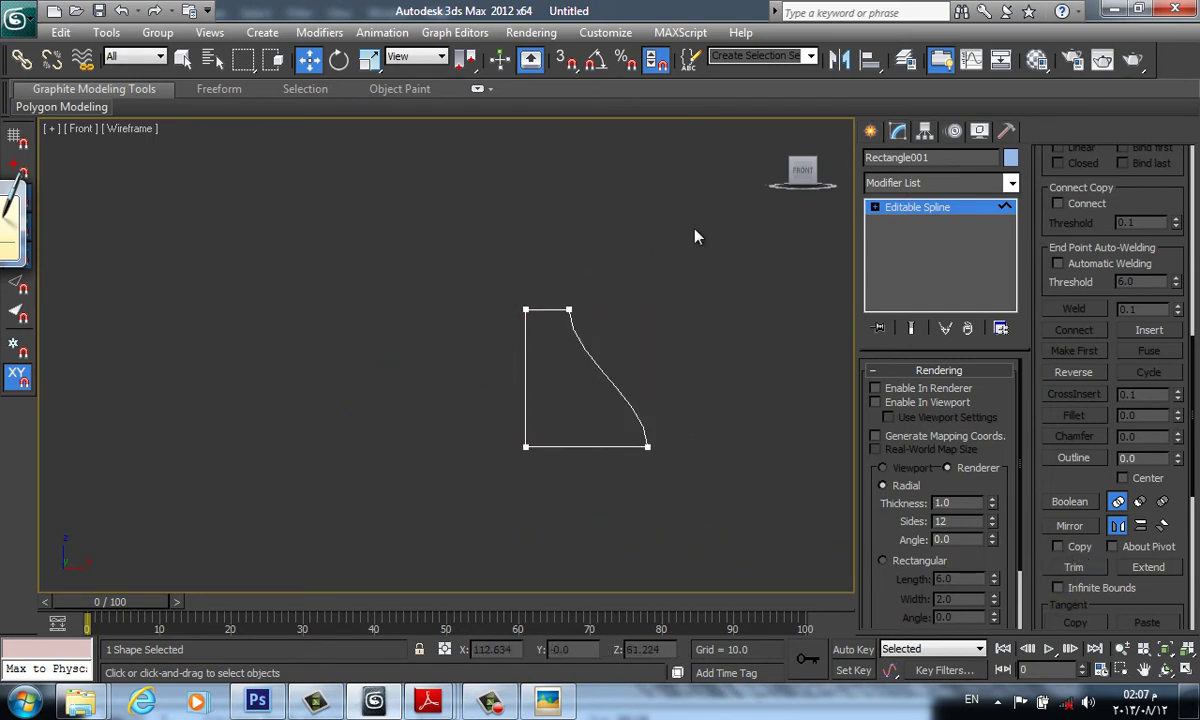
- Inspect the deck end in the Picasa bridge render, then return to the Photoshop sketch
click(547, 700)
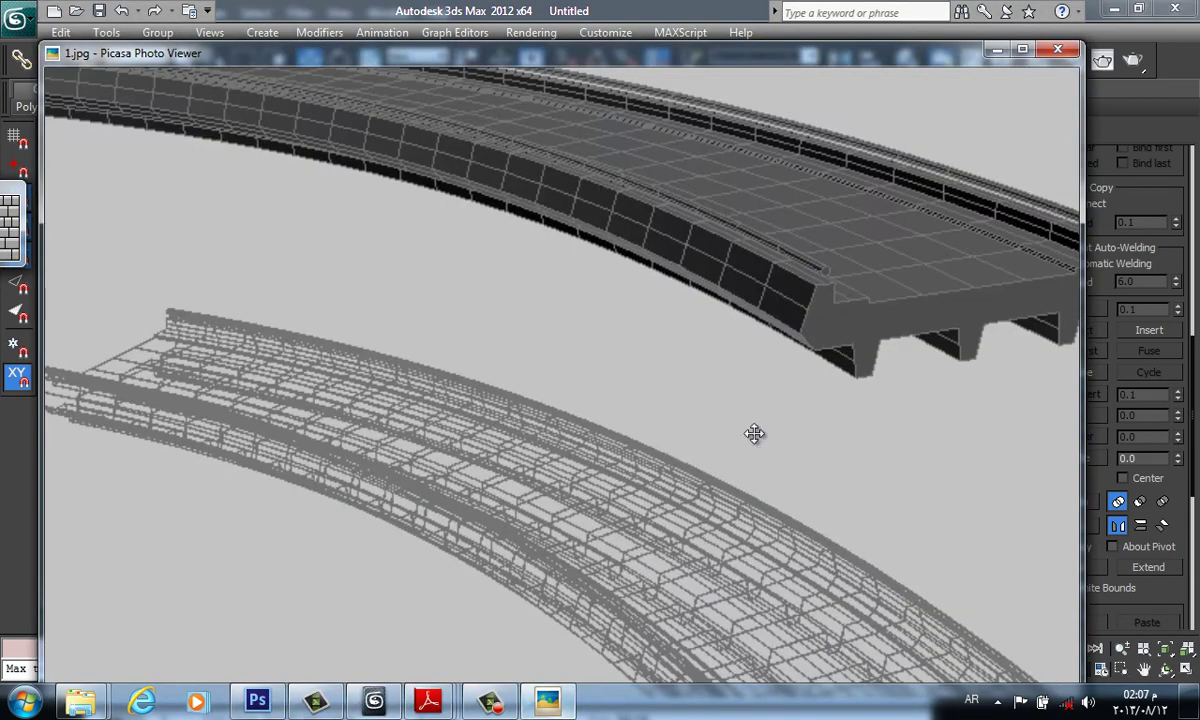
drag(911, 313, 753, 380)
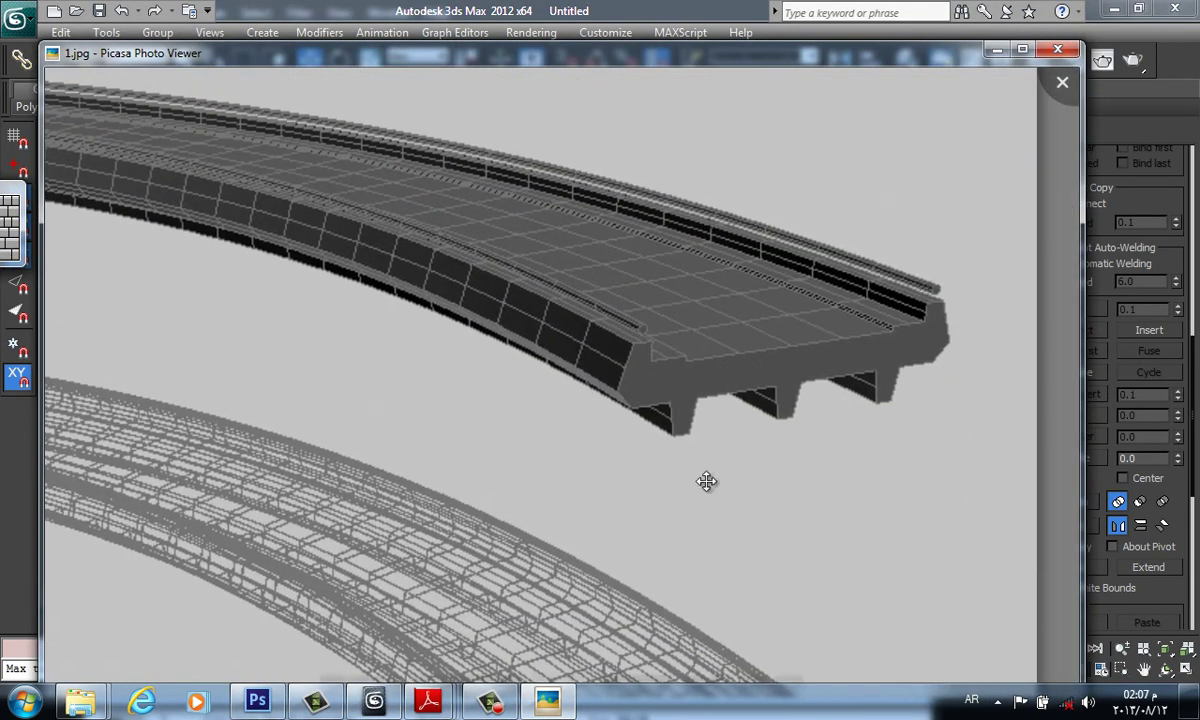
click(257, 700)
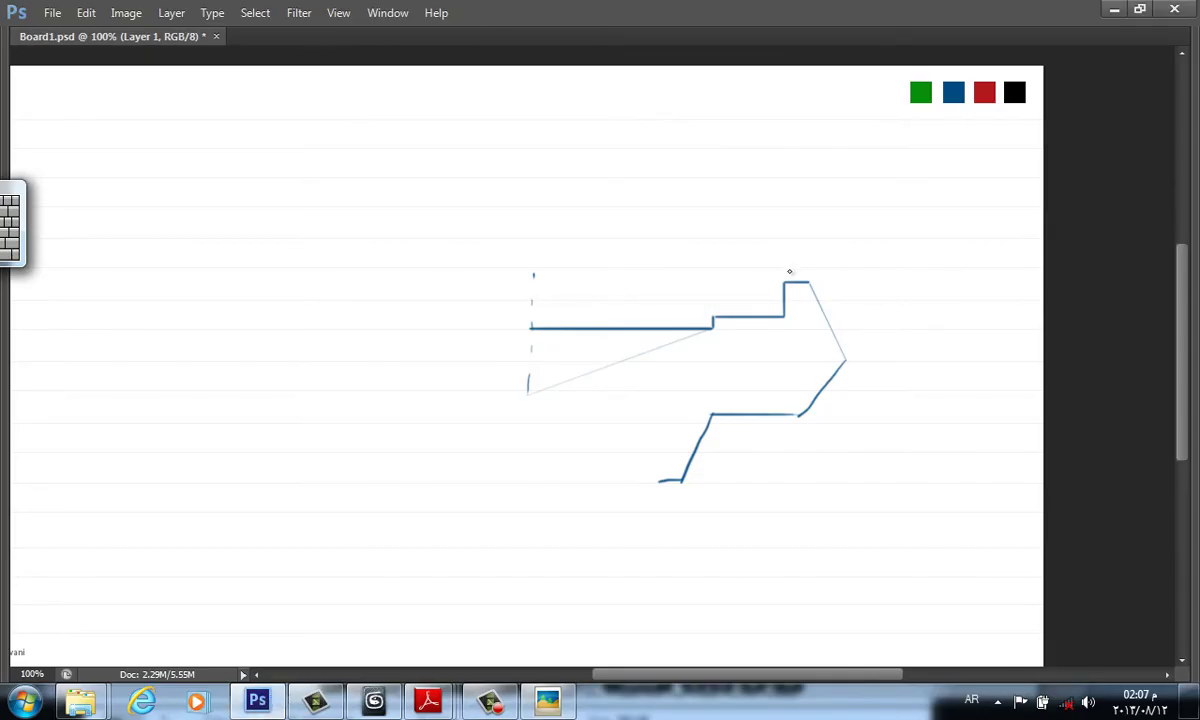
- Draw two small rail-tube circles above the top step and smooth one step joint
drag(796, 253, 797, 254)
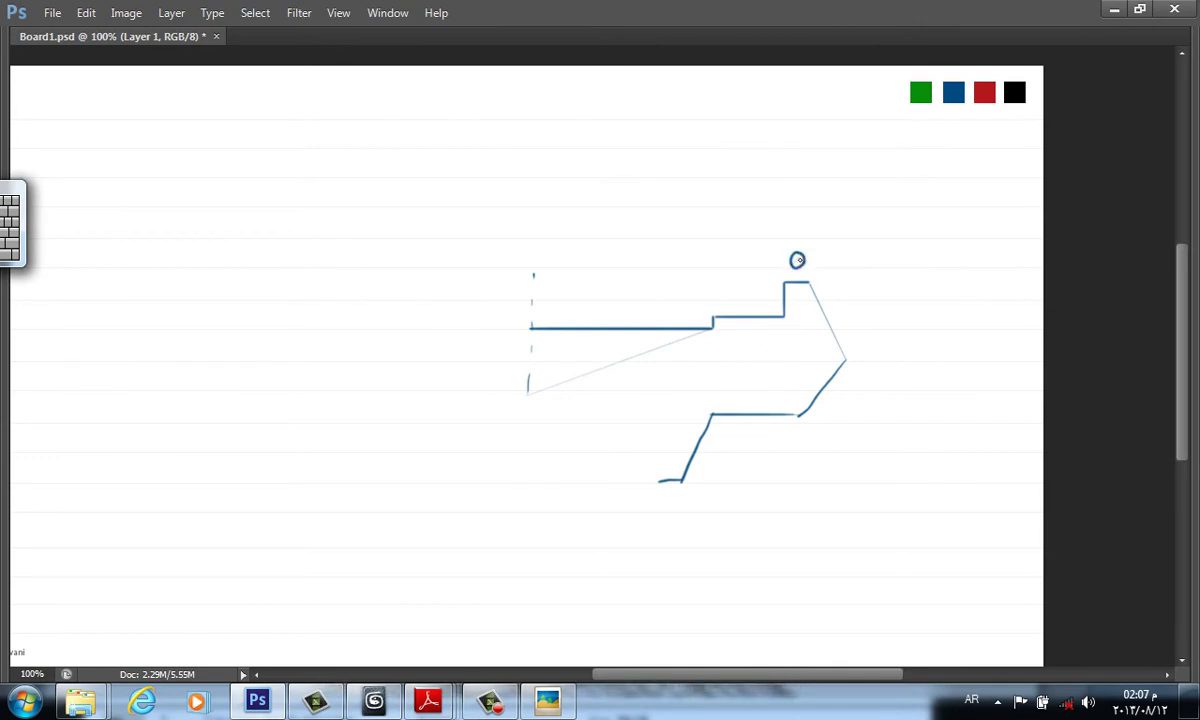
drag(793, 240, 794, 240)
drag(717, 317, 711, 323)
- Show the 1.jpg bridge render with its railings and three underside beams in Picasa
click(492, 700)
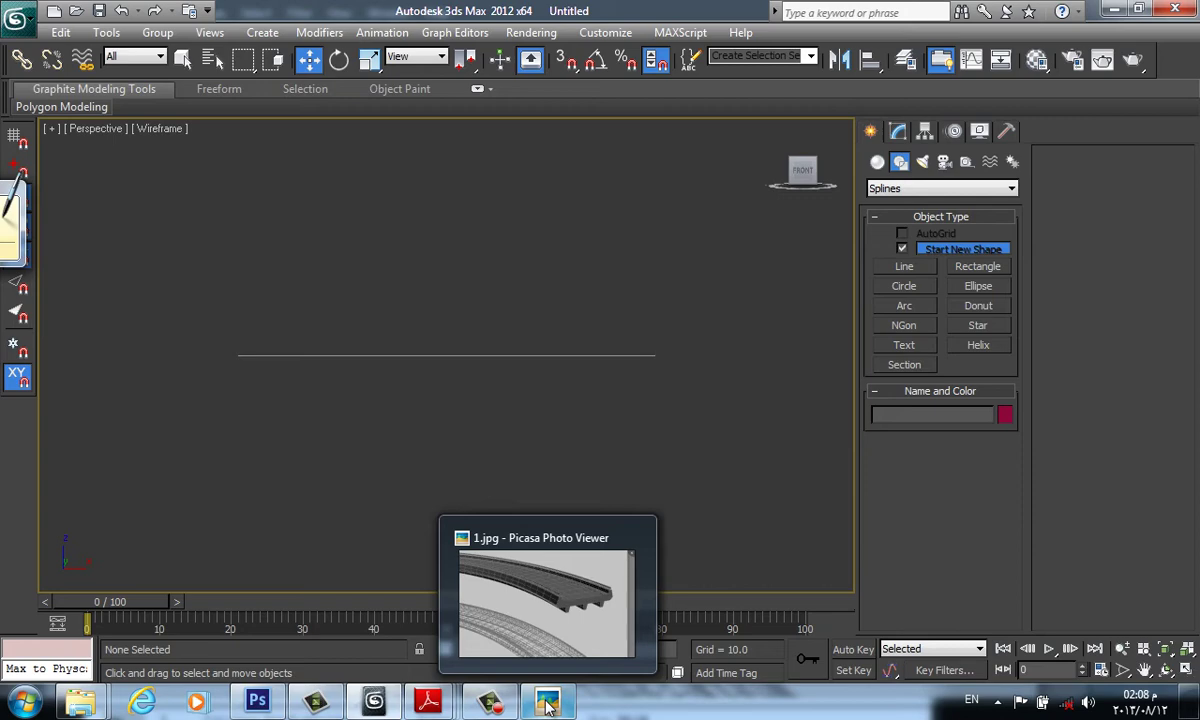
mouse_move(547, 701)
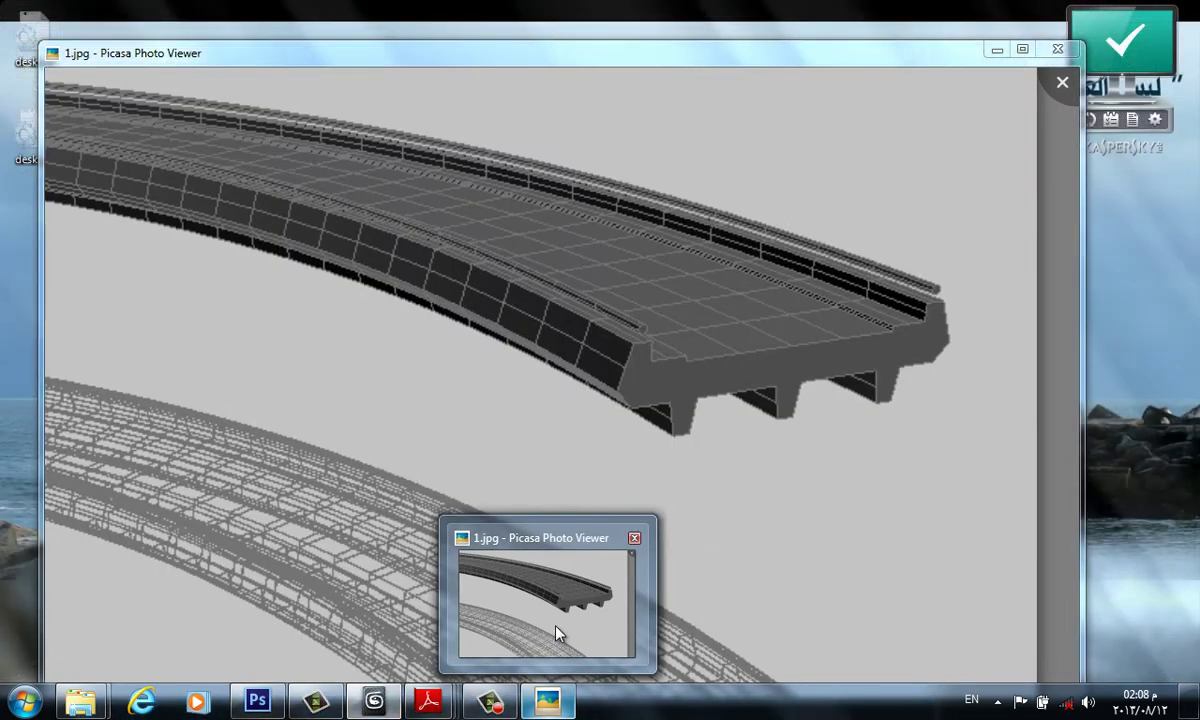
click(557, 633)
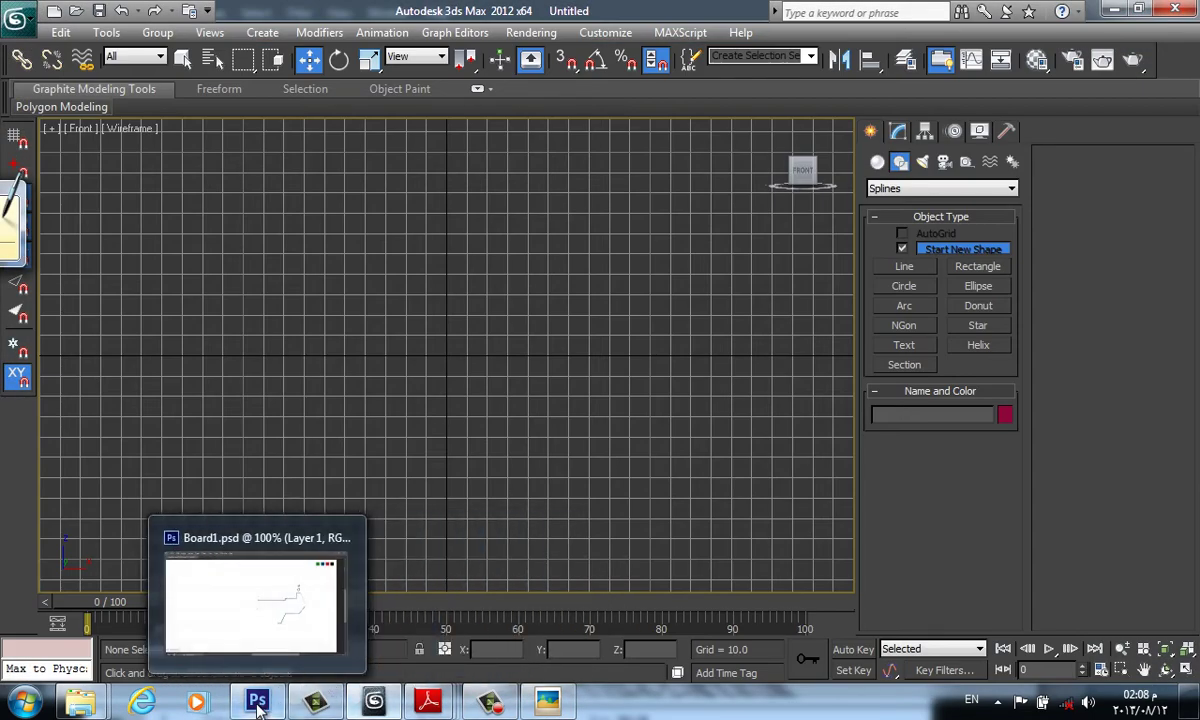
- Glance back at the railing sketch, then return to the empty 3ds Max front view
click(258, 703)
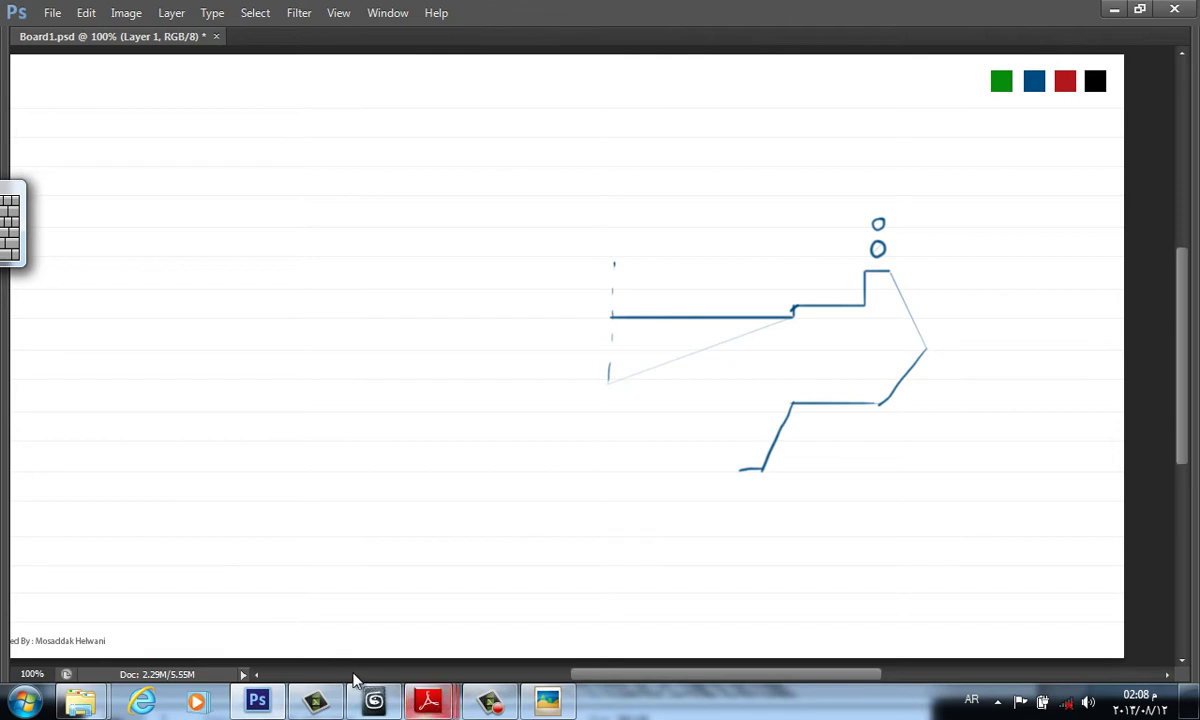
click(374, 700)
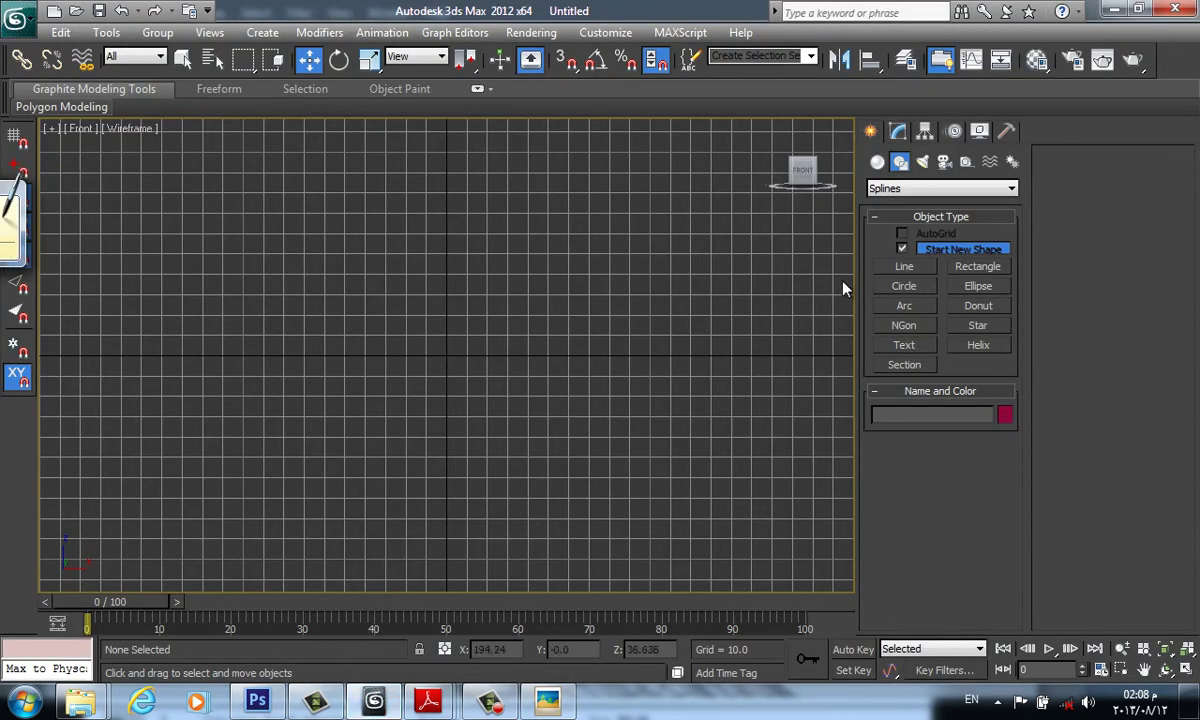
- Start a Line at the origin with right-angled steps rising to the flat railing top
click(903, 267)
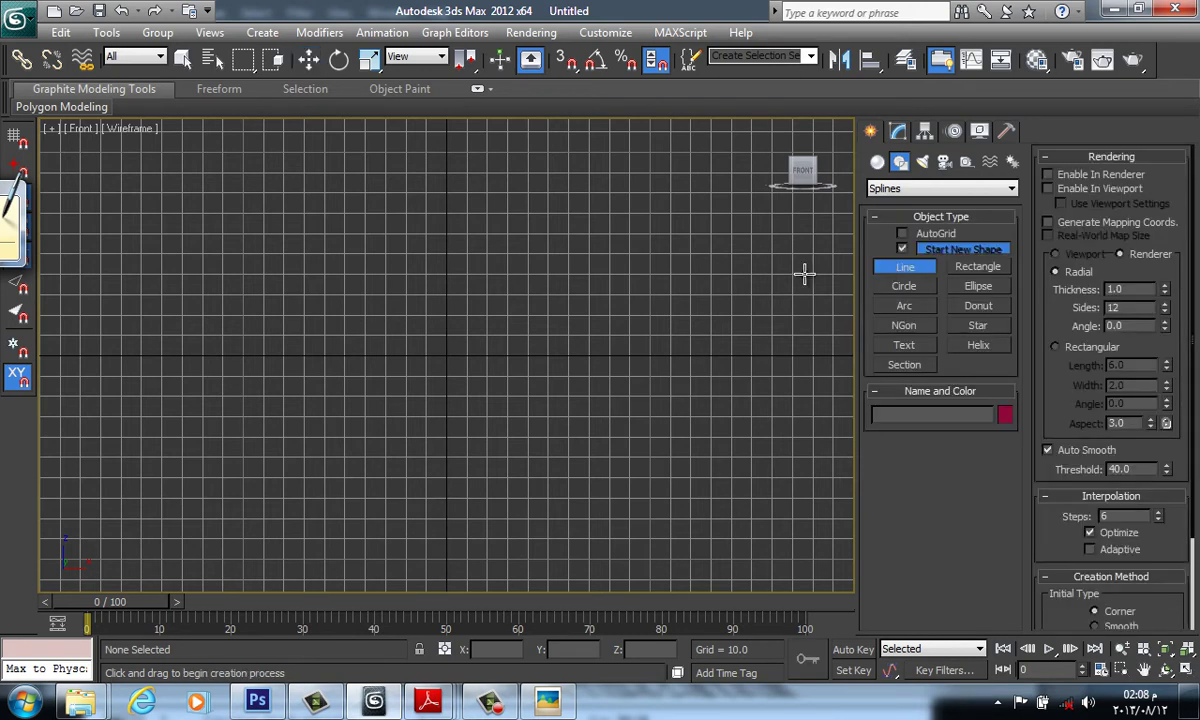
click(447, 335)
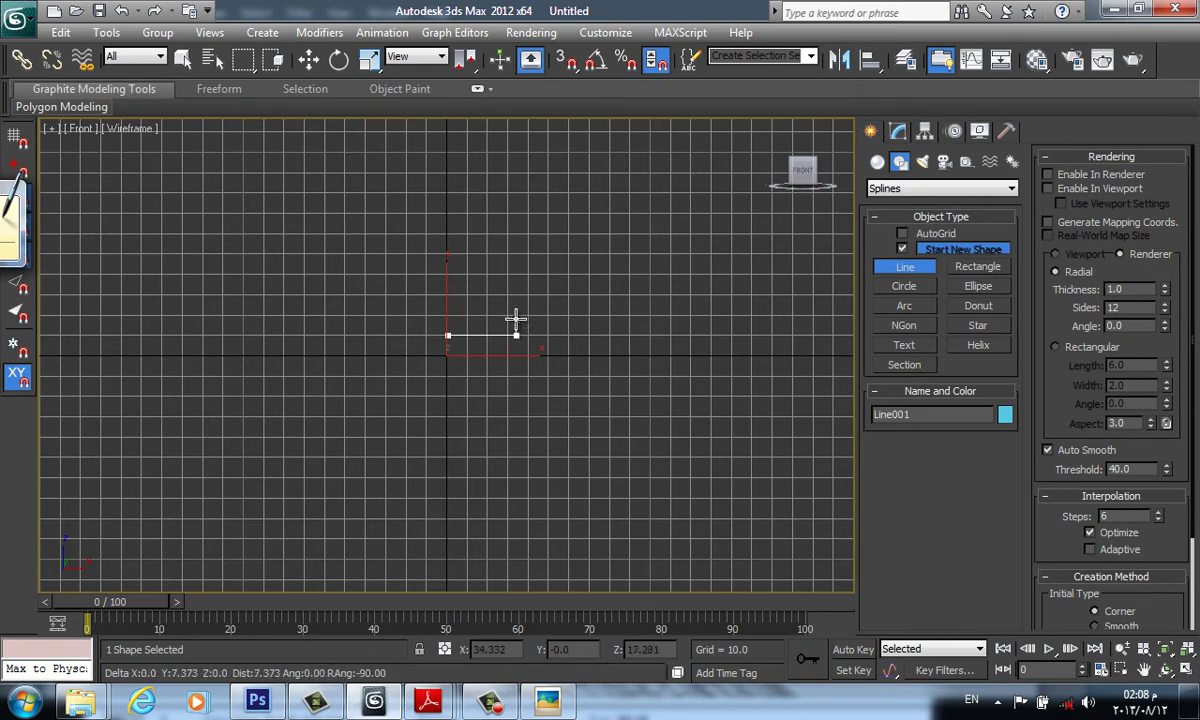
click(516, 335)
click(516, 311)
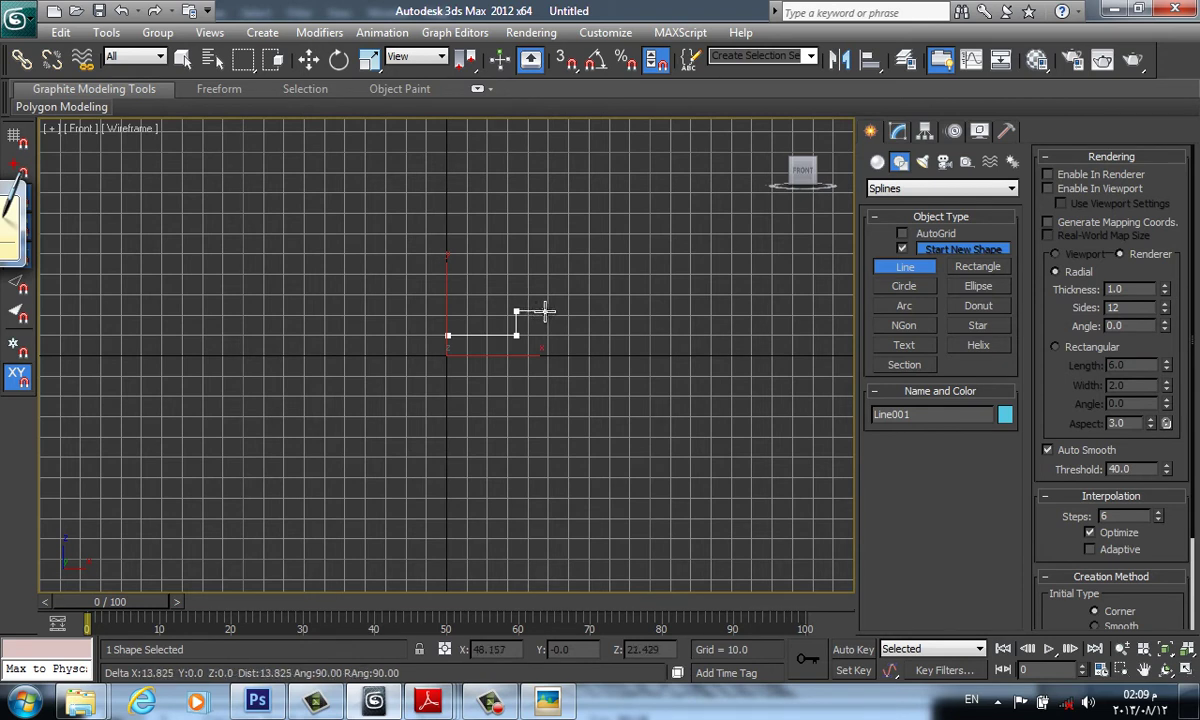
click(546, 311)
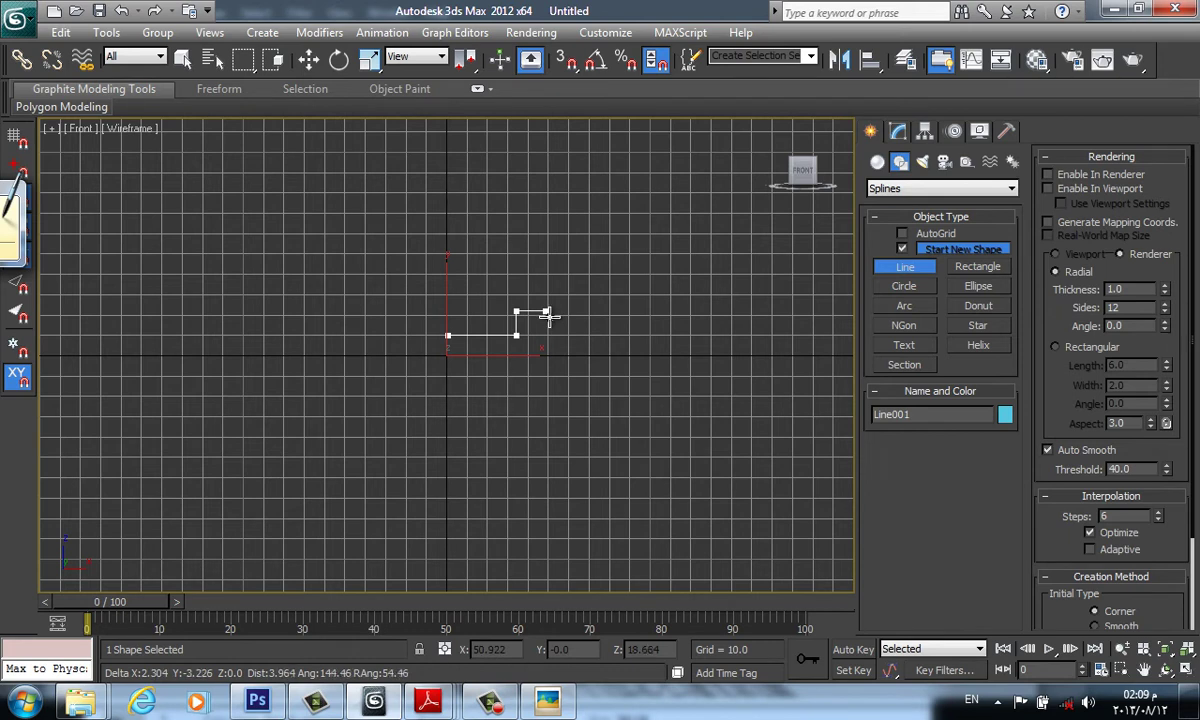
click(547, 313)
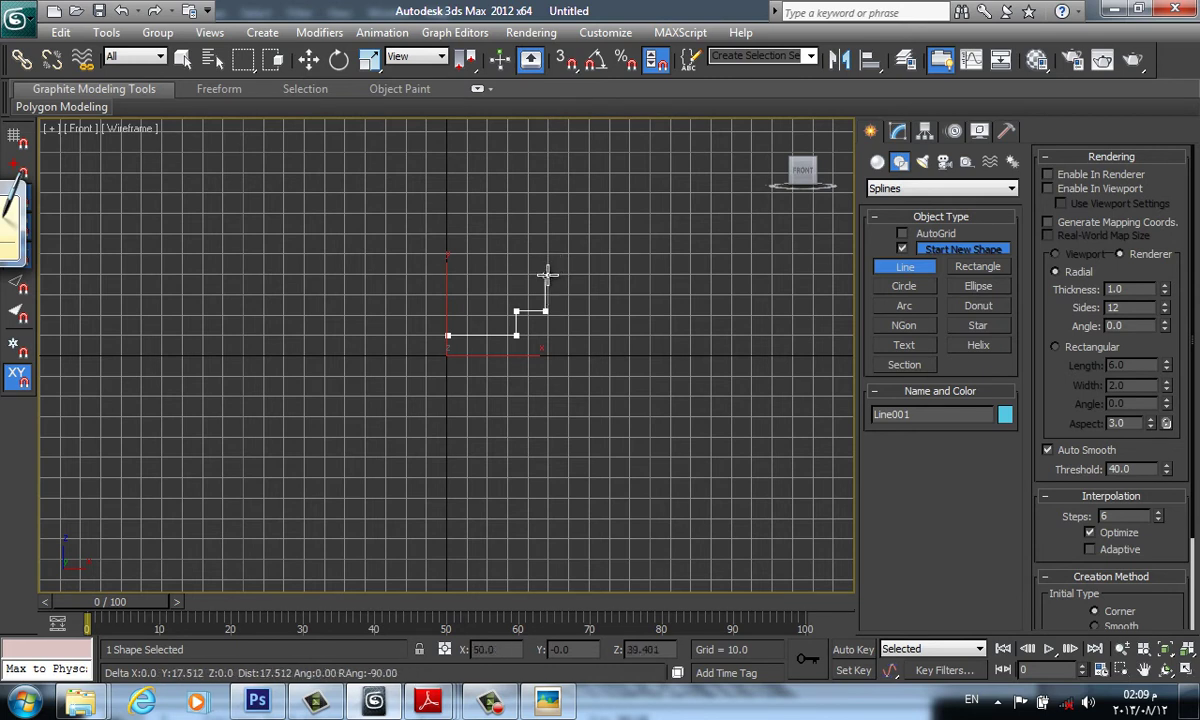
click(546, 275)
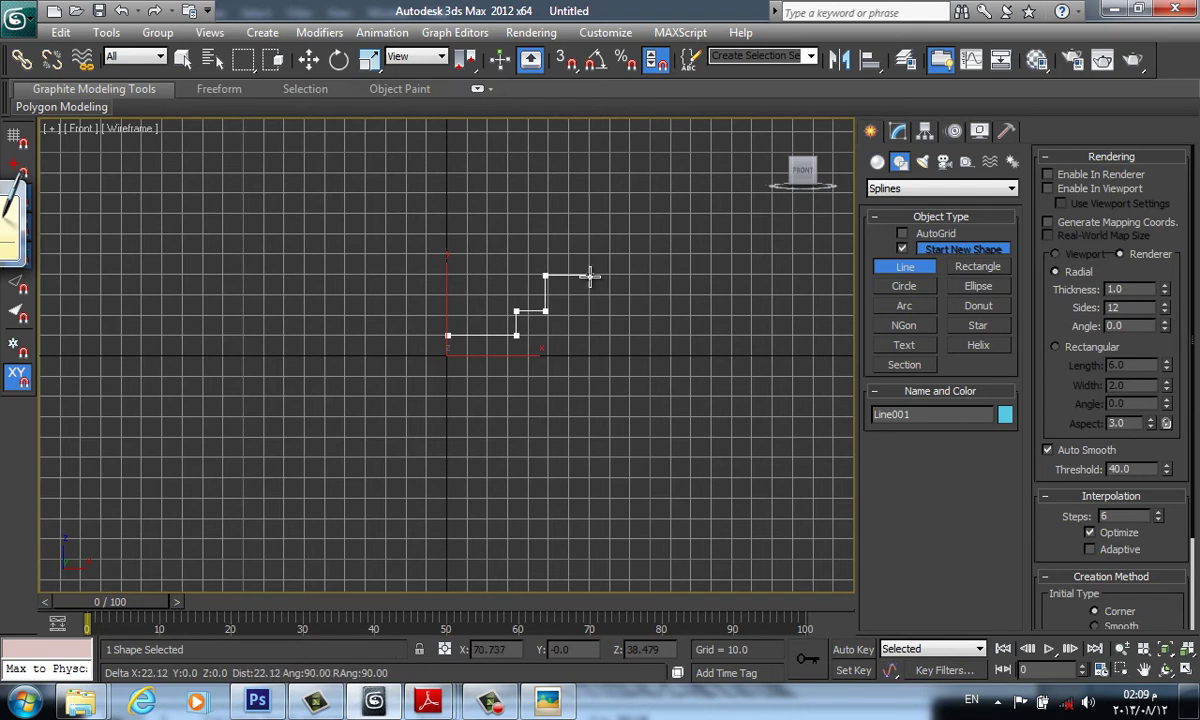
click(590, 276)
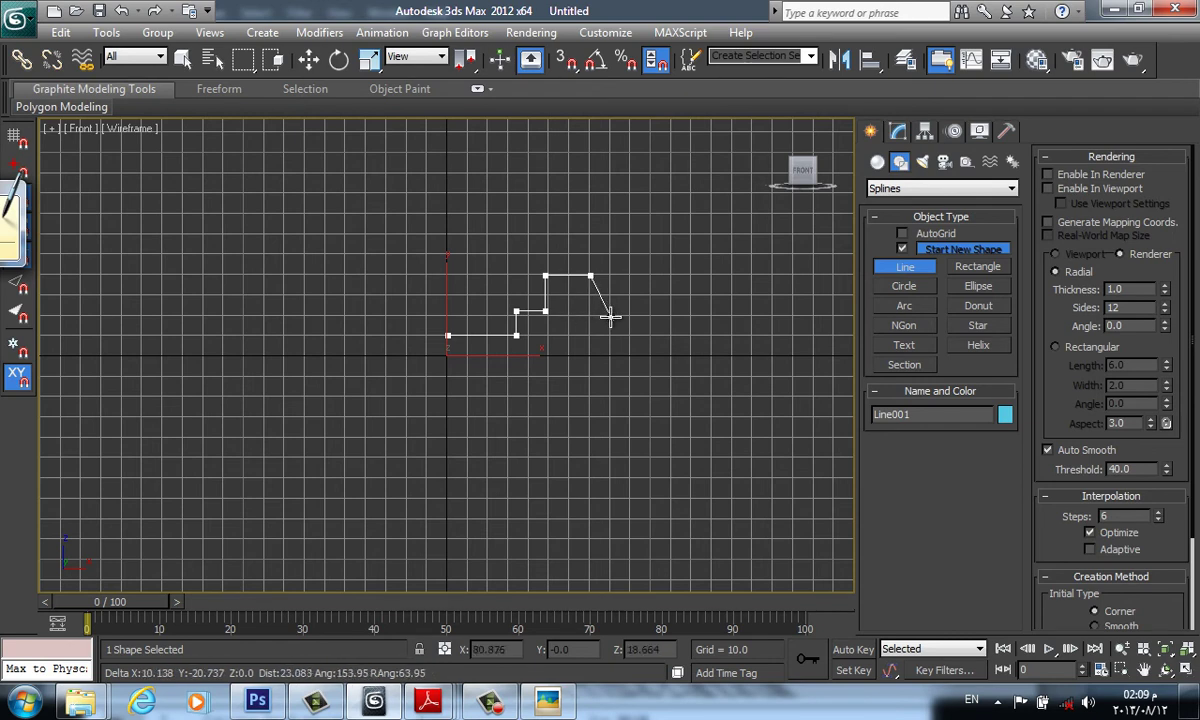
- Finish Line001 with a slanted right side, short underside run and down-left tail as an open shape
click(611, 318)
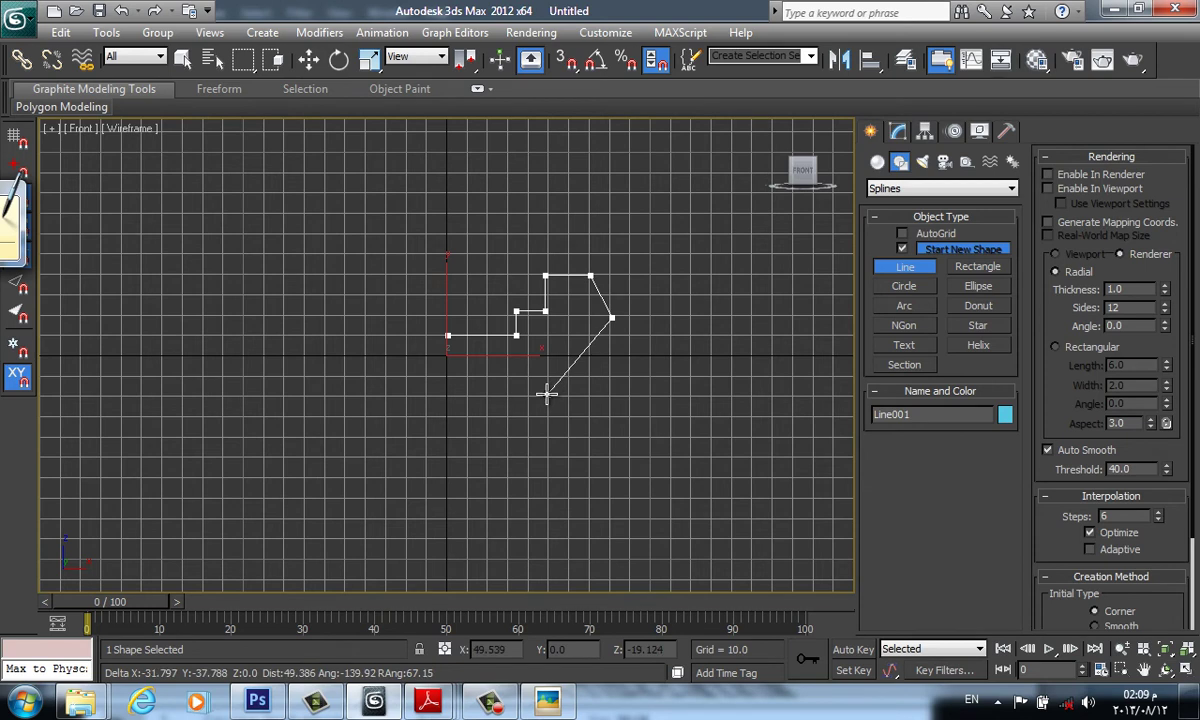
click(546, 393)
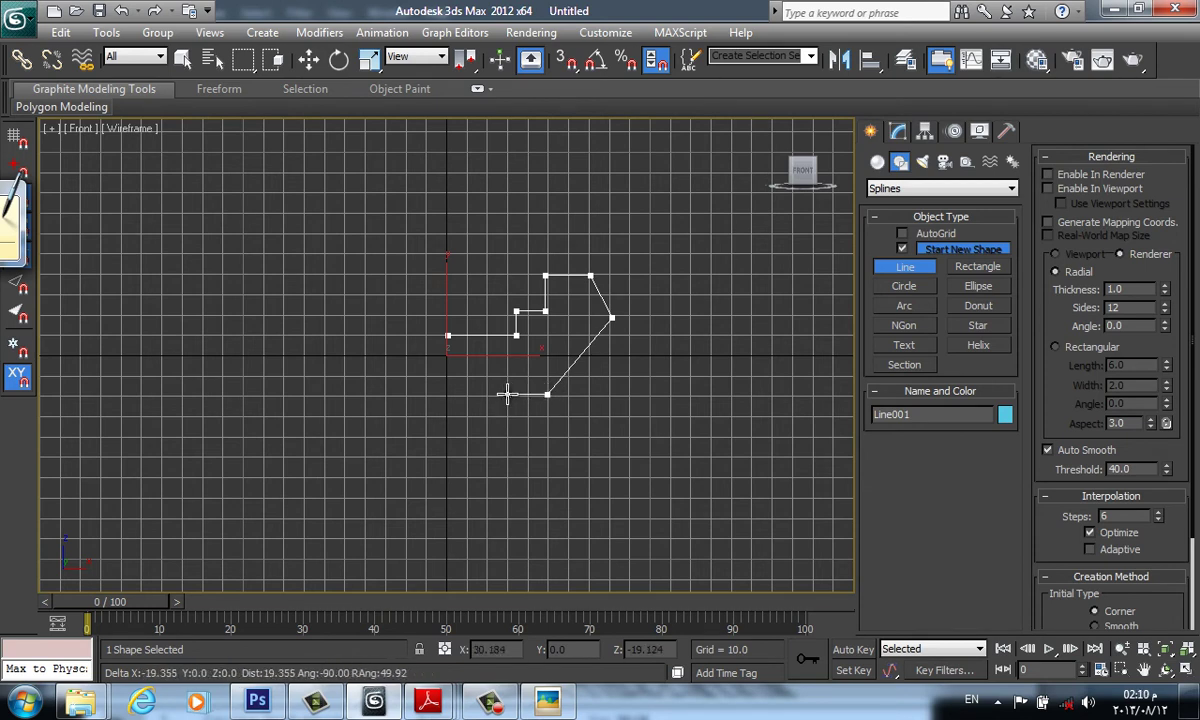
click(507, 394)
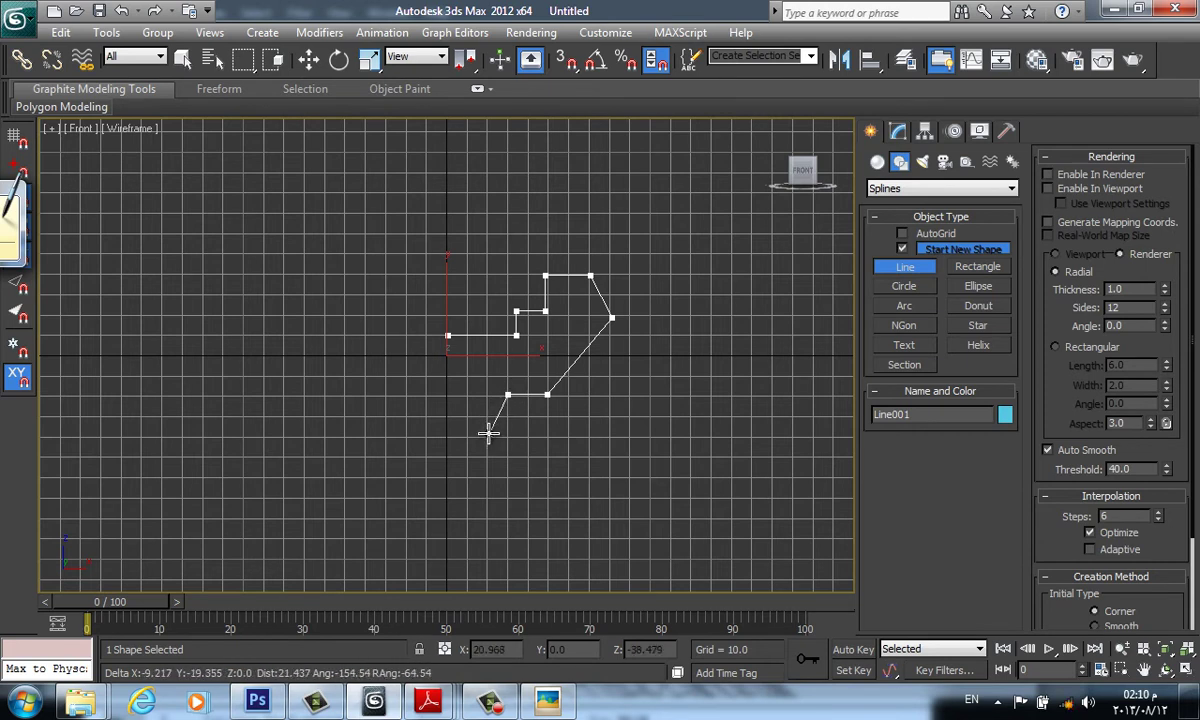
click(489, 432)
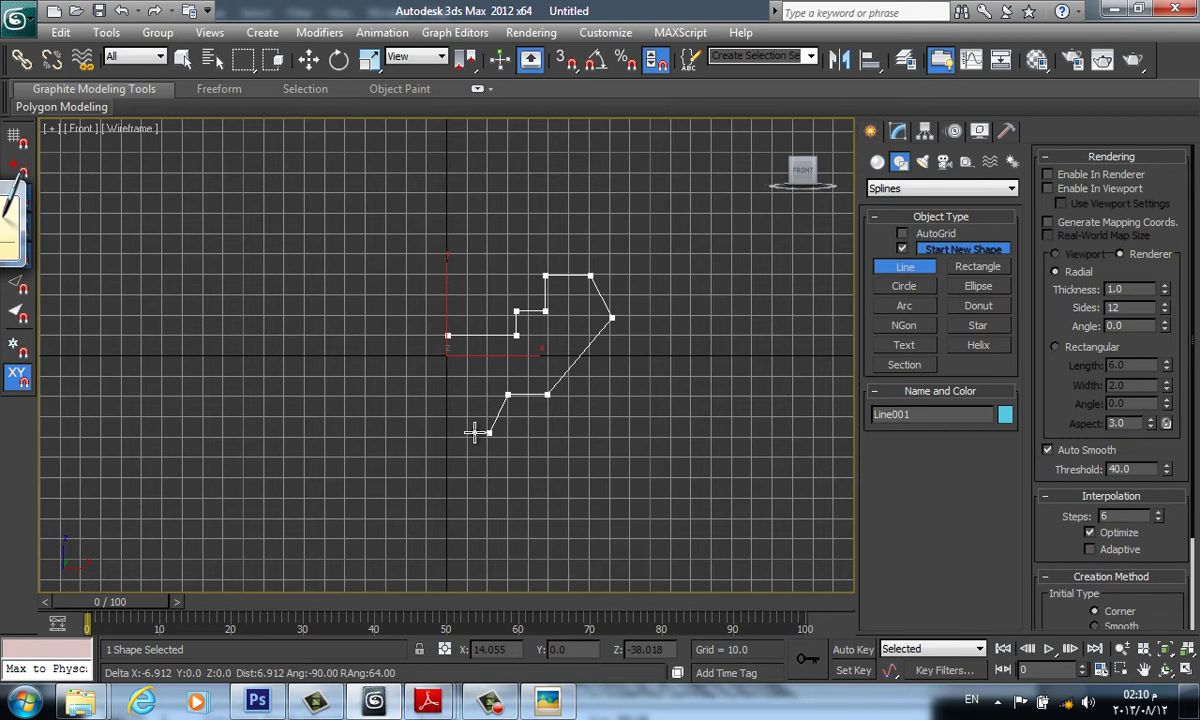
right_click(474, 432)
click(478, 432)
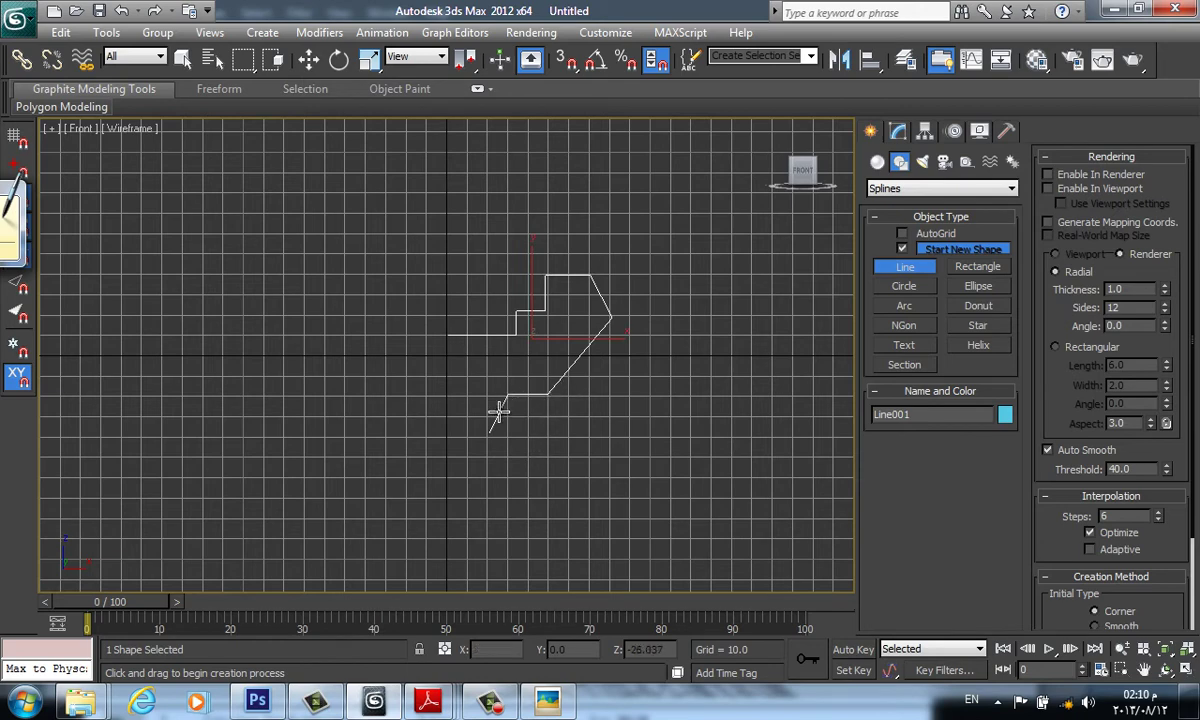
- At Vertex level, drag Line001's left end vertex far left to lengthen the deck
click(898, 132)
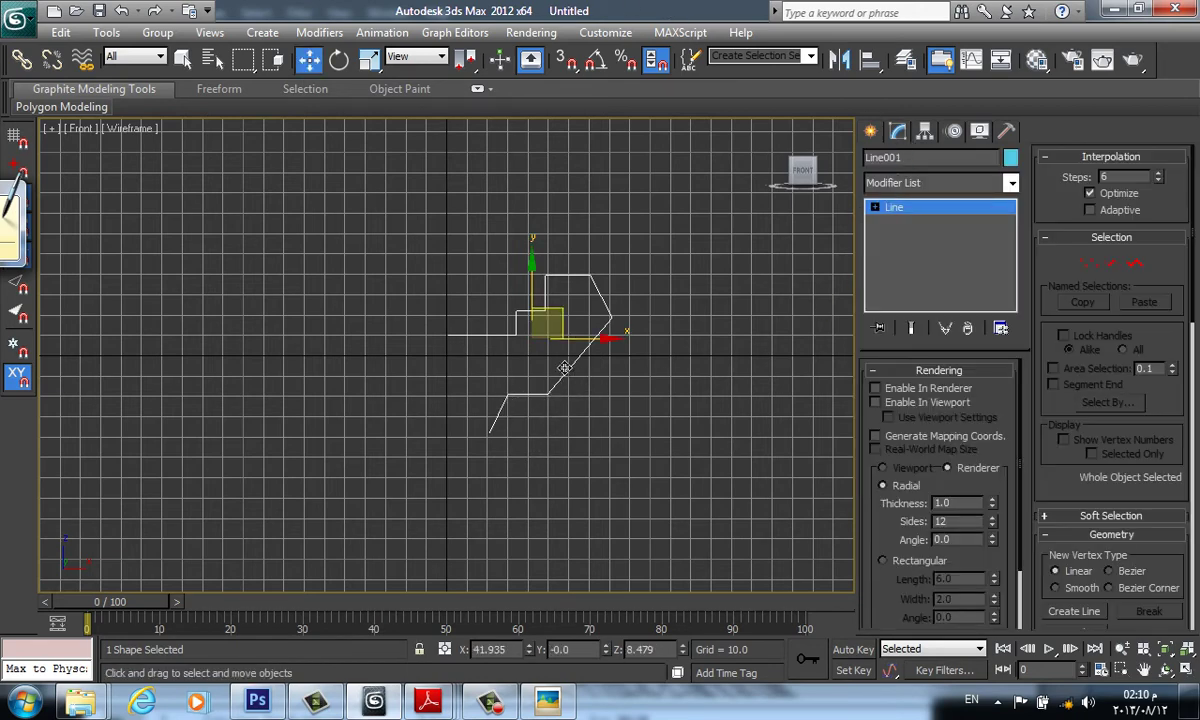
click(1089, 264)
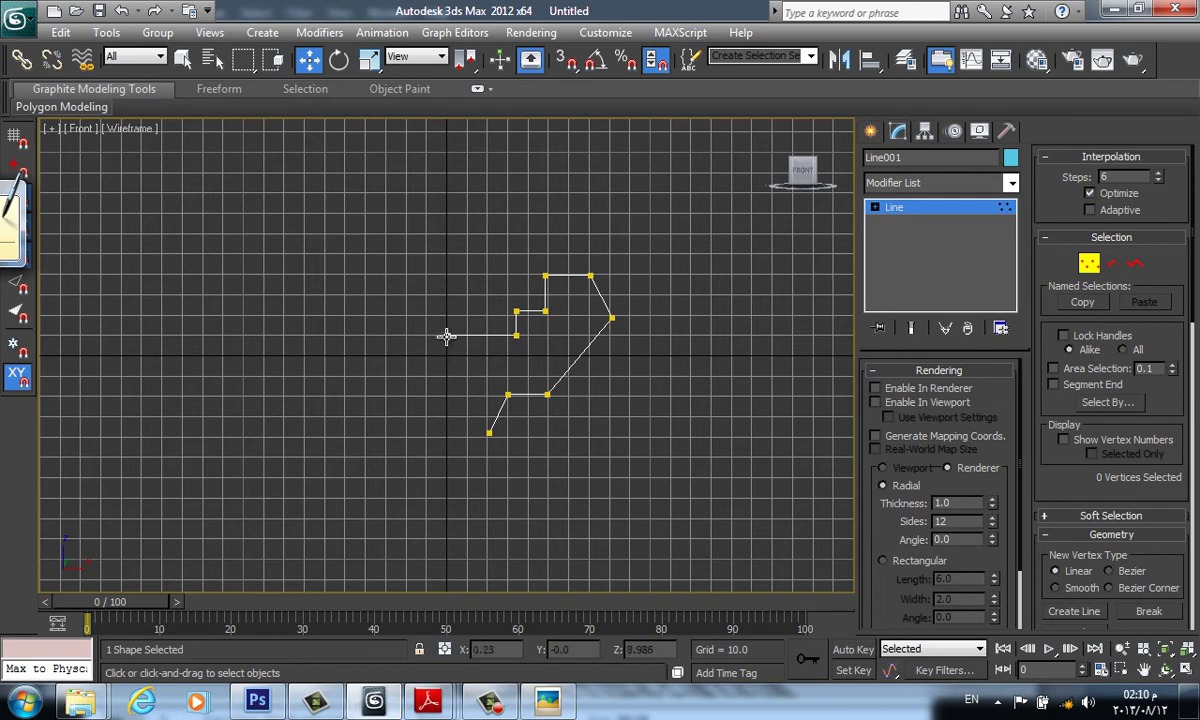
click(447, 336)
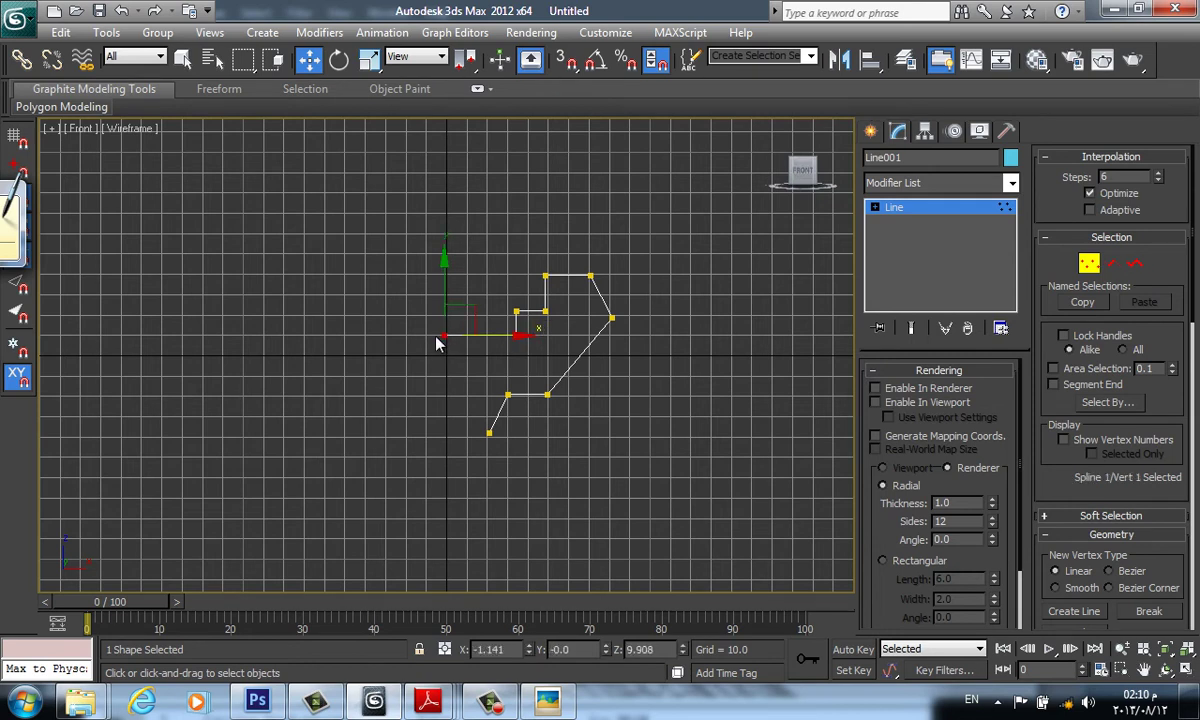
drag(443, 336, 379, 335)
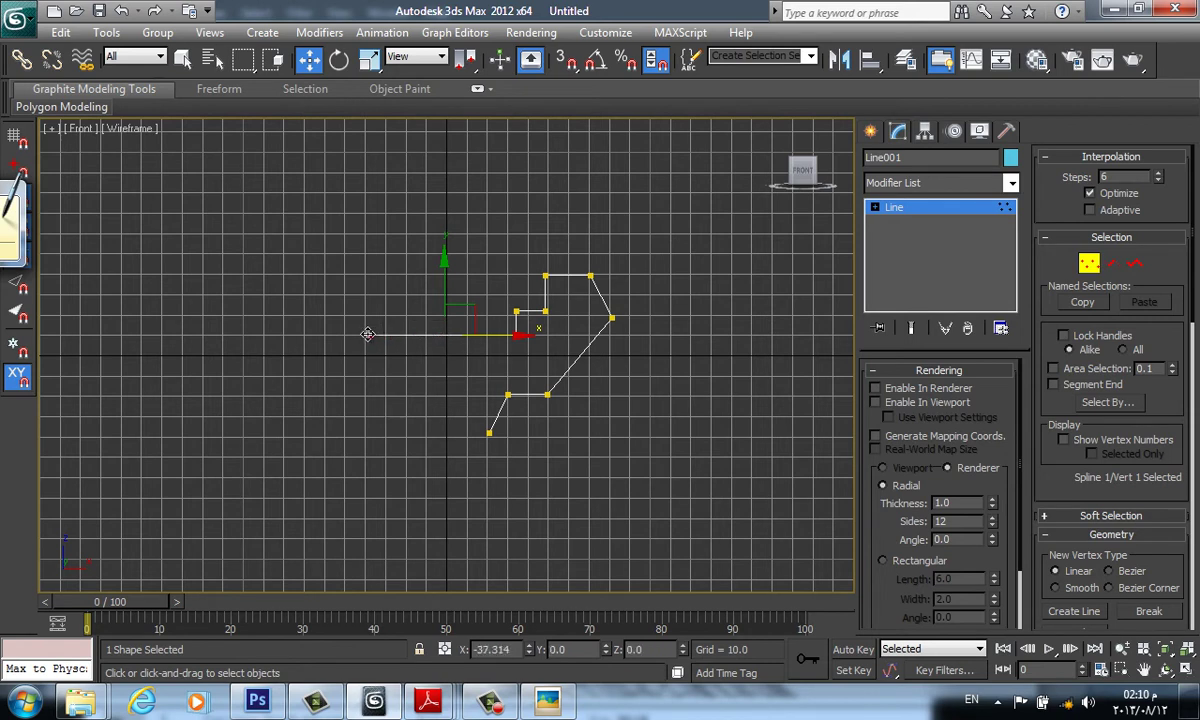
drag(379, 335, 369, 335)
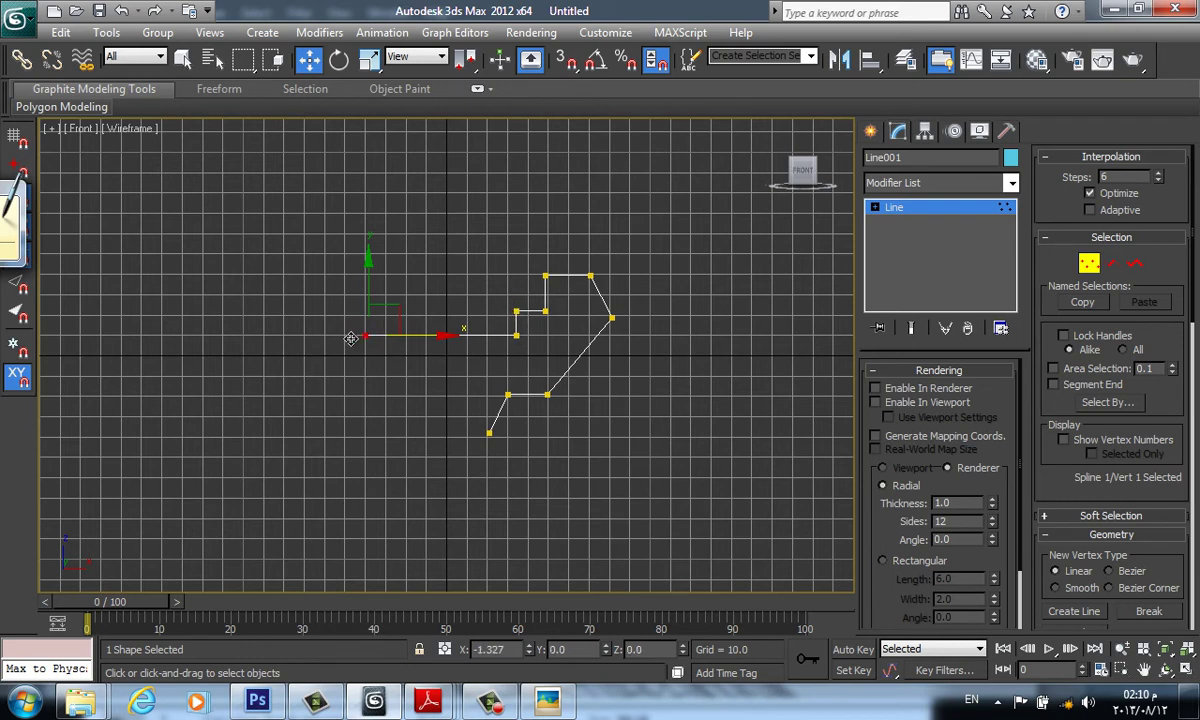
drag(351, 338, 271, 338)
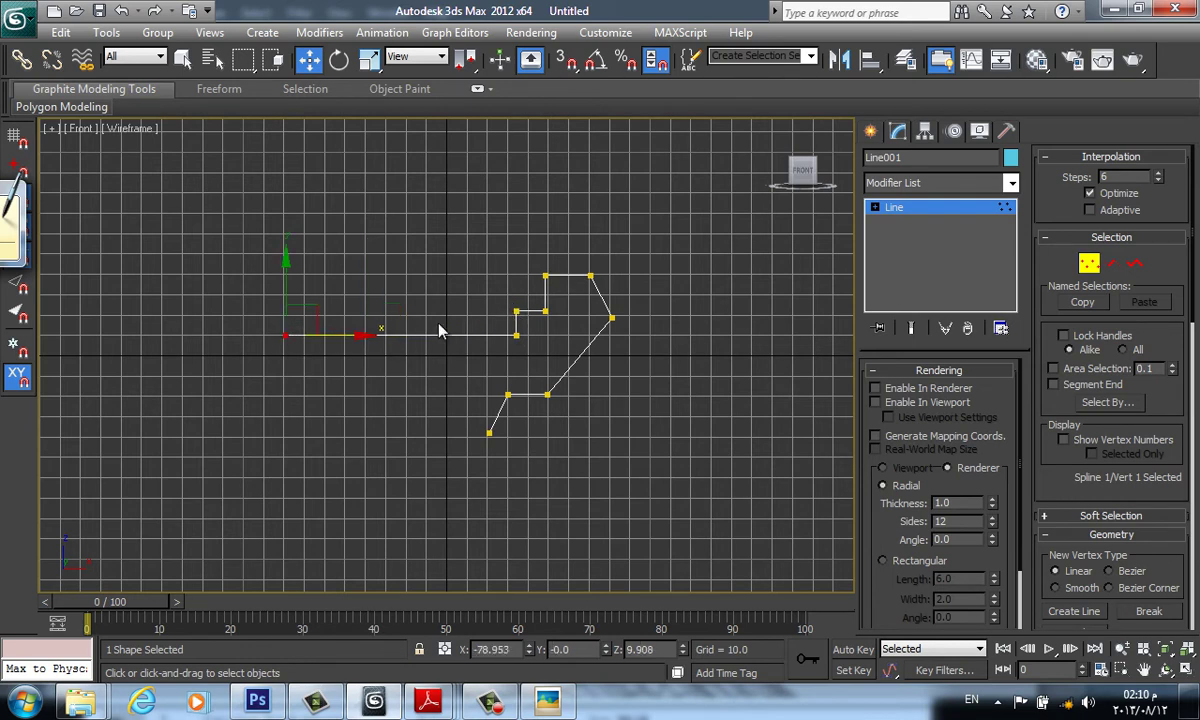
- Adjust the small step vertices and shift the railing post vertices to the right
click(515, 311)
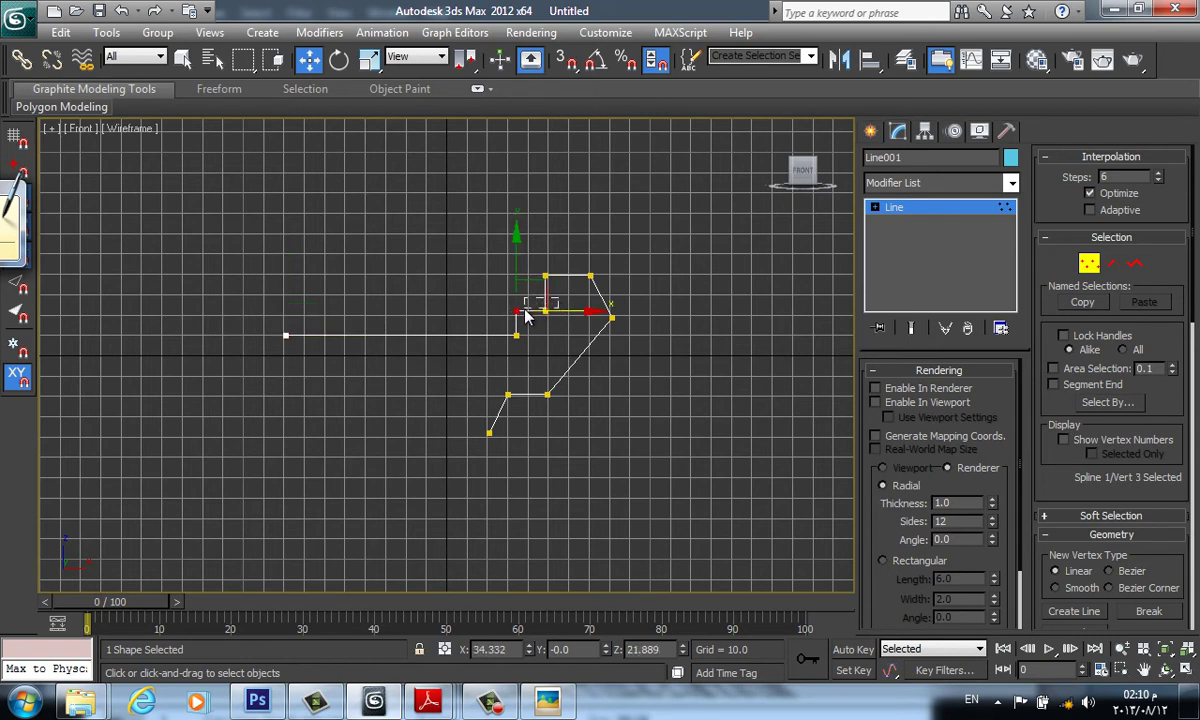
drag(527, 316, 512, 311)
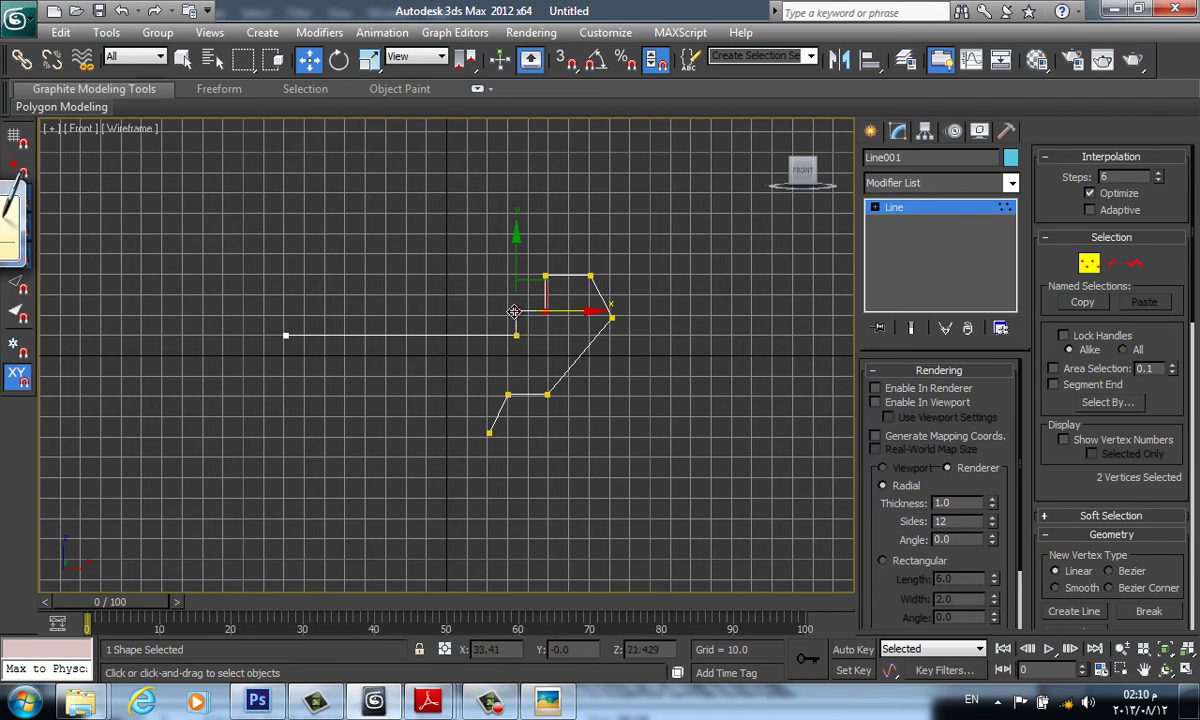
drag(518, 318, 520, 337)
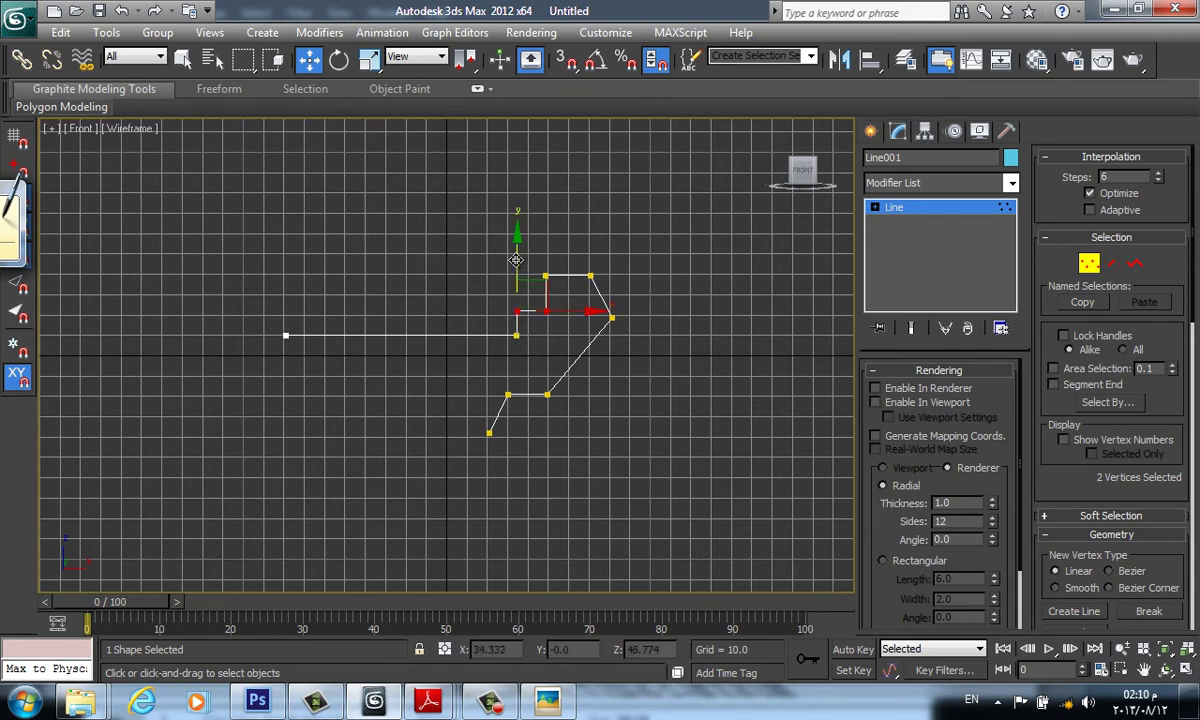
drag(516, 260, 516, 275)
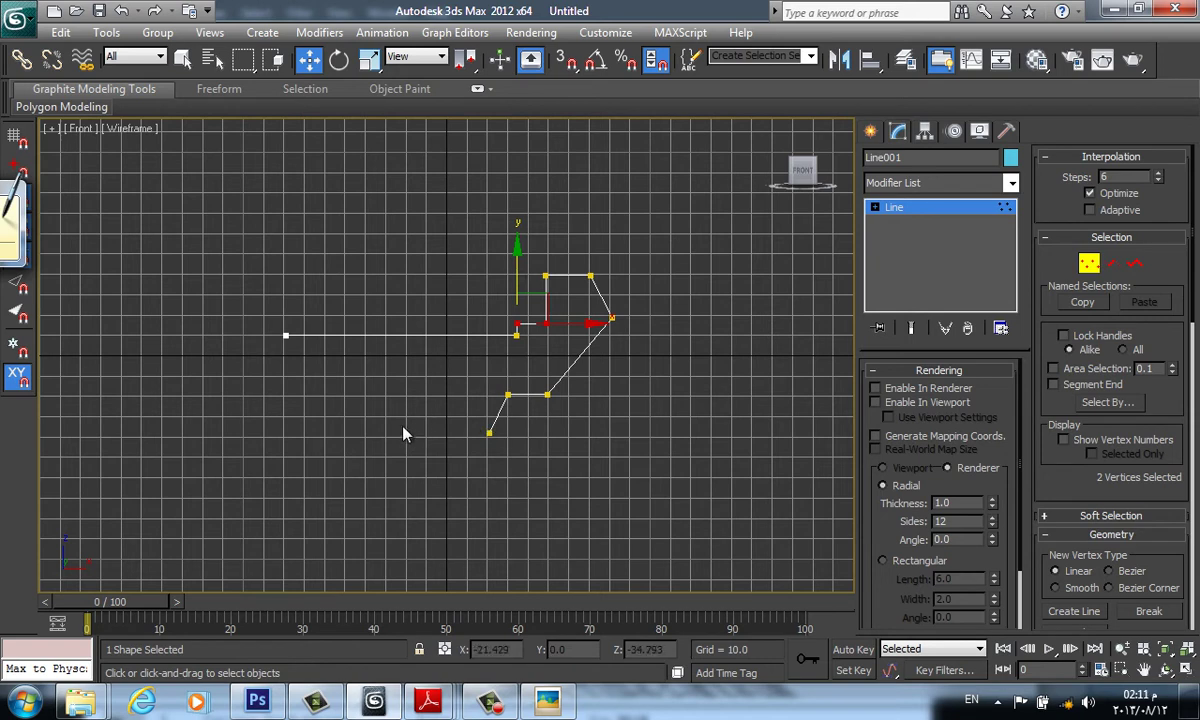
click(543, 320)
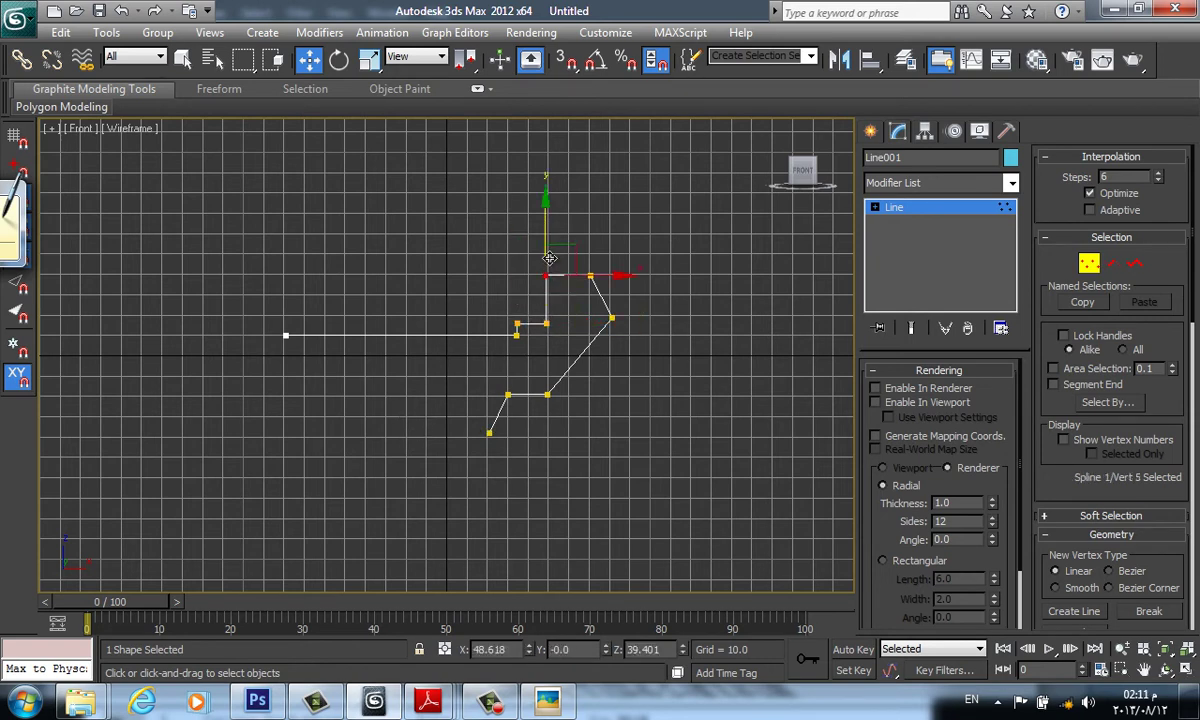
click(554, 265)
click(545, 276)
ctrl+click(546, 322)
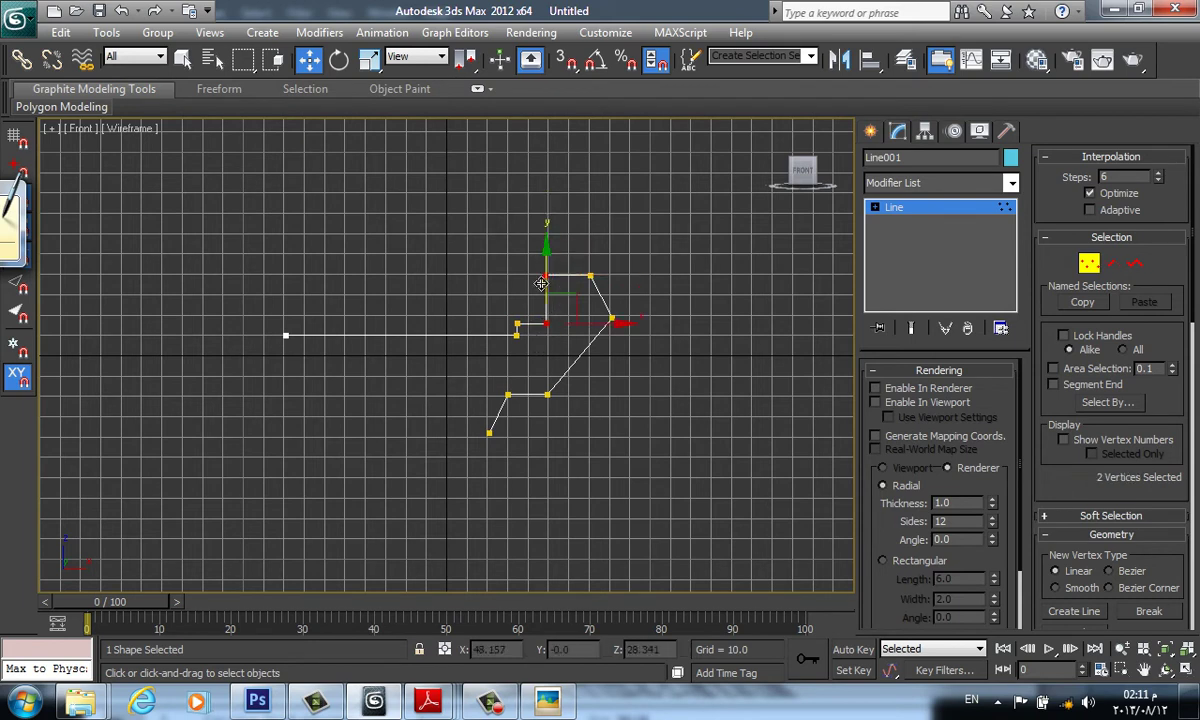
drag(547, 273, 549, 276)
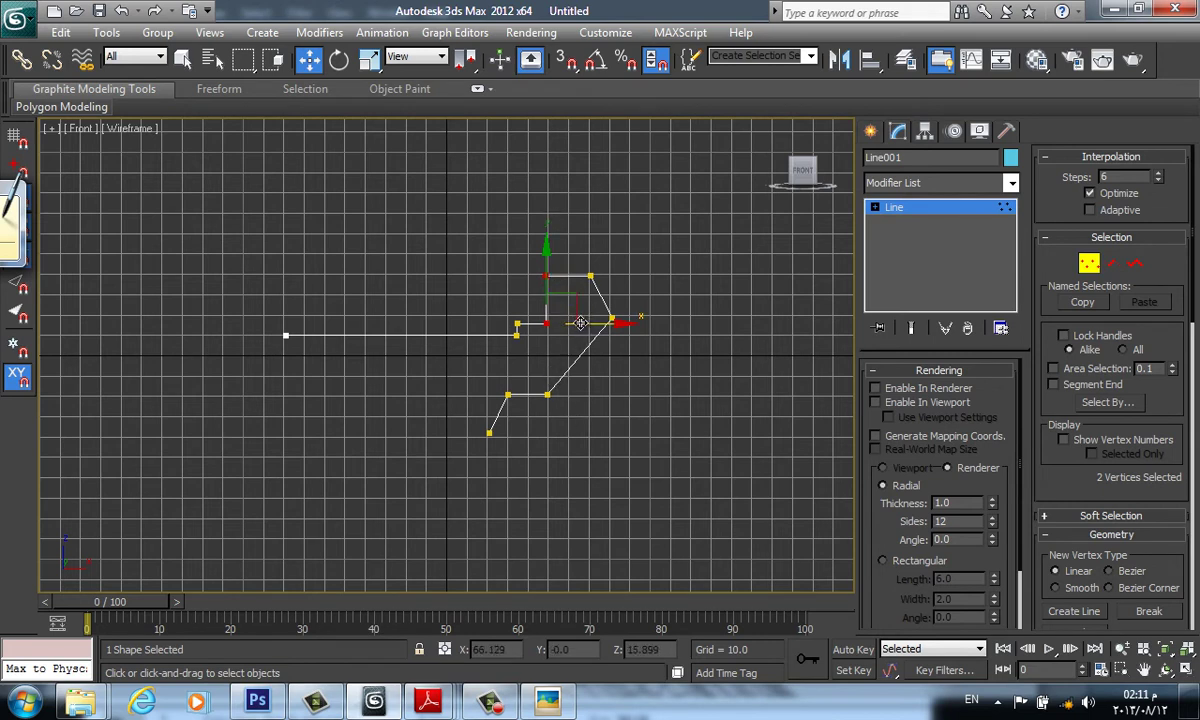
drag(581, 323, 592, 325)
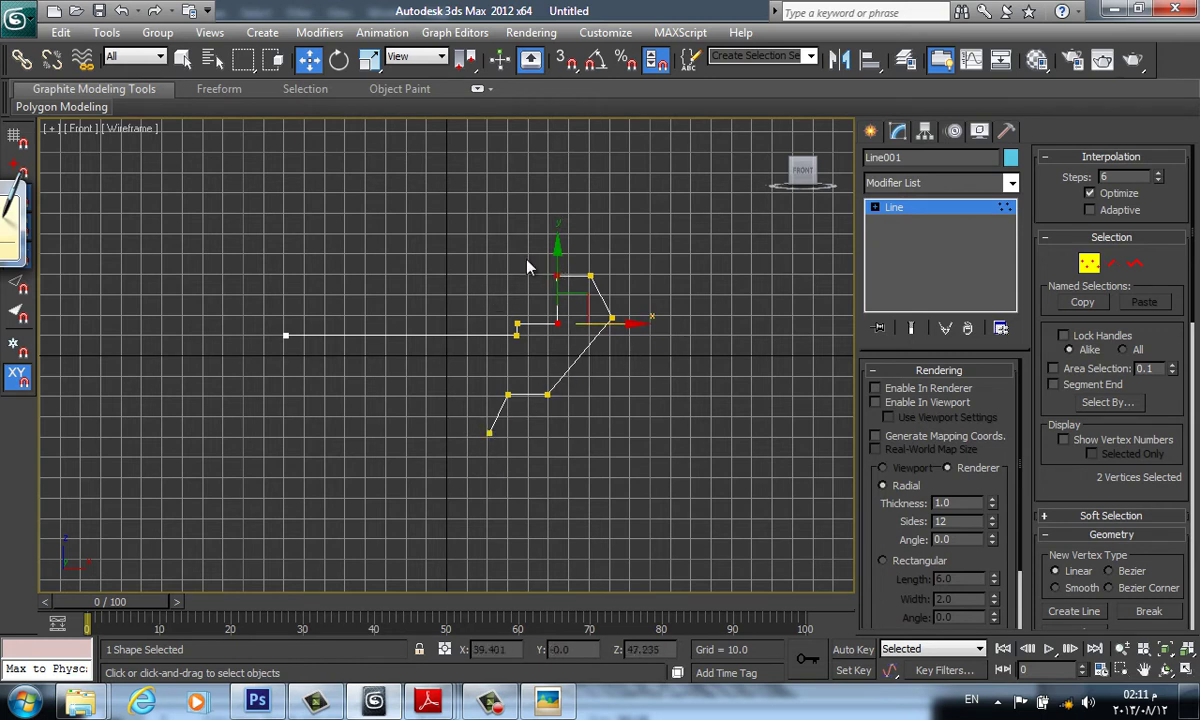
- Select the top two railing vertices and raise them so the post stands taller
drag(487, 237, 600, 290)
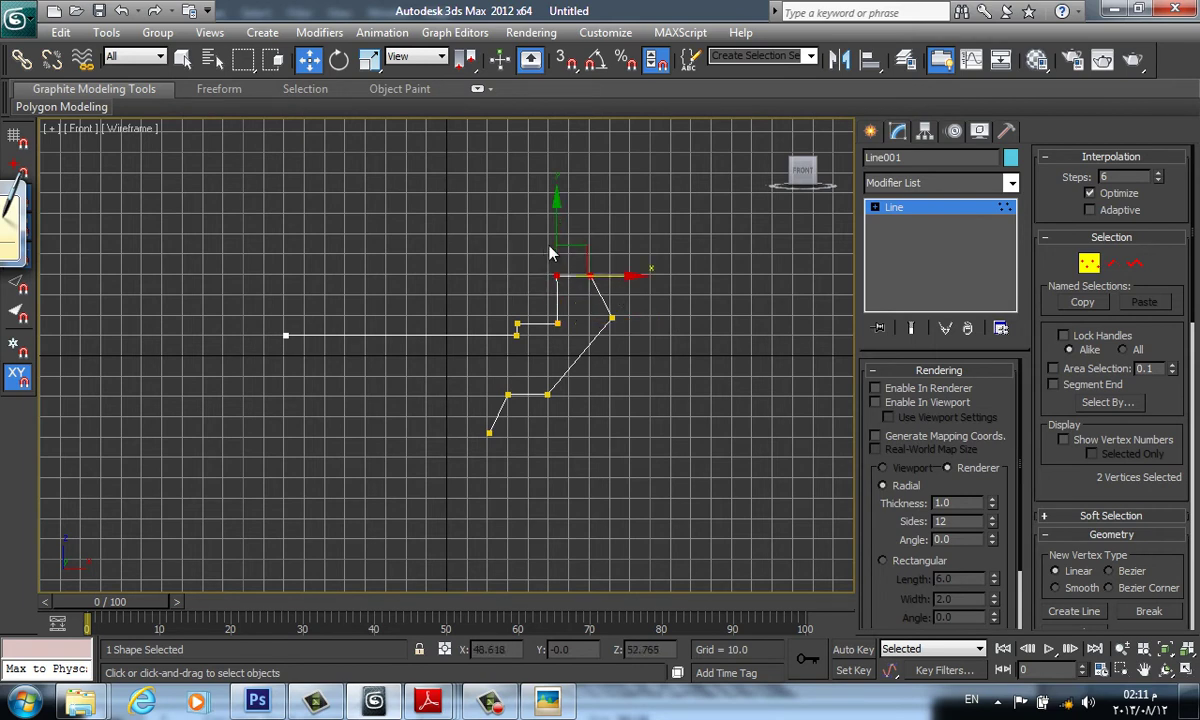
drag(554, 242, 557, 227)
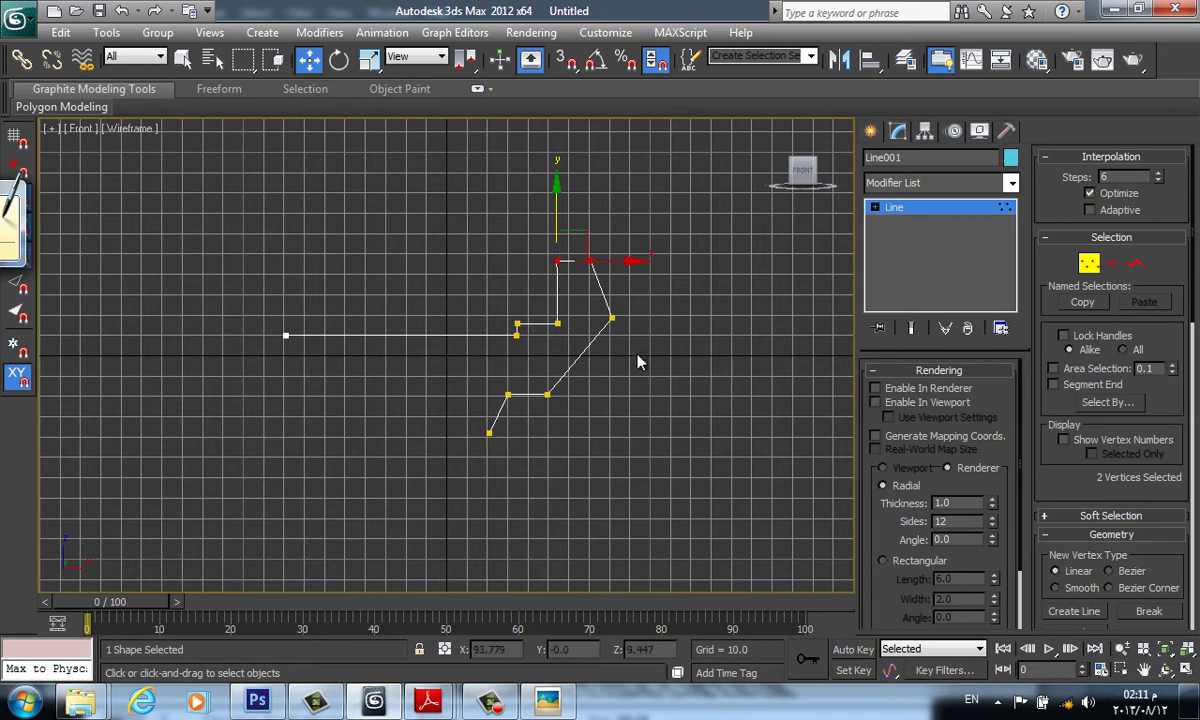
right_click(660, 382)
click(333, 435)
- At Segment level, Shift-drag the lower slanted segment left to clone it as a new spline
click(1109, 263)
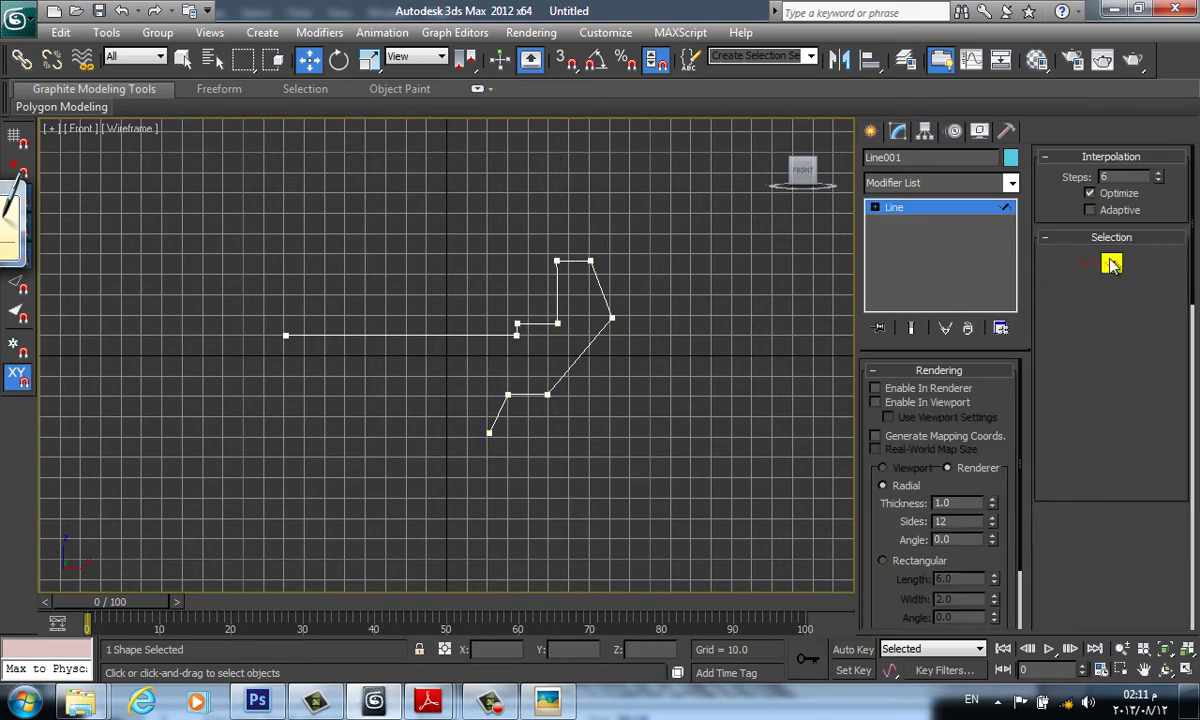
click(497, 416)
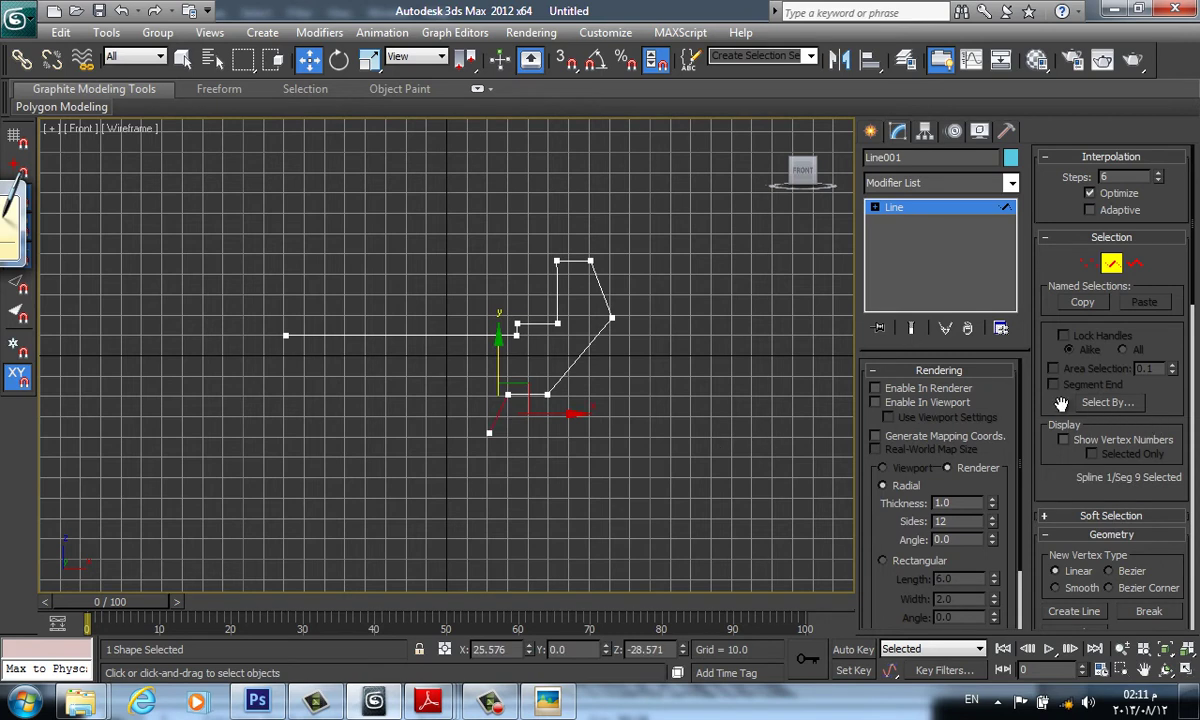
click(497, 413)
click(499, 414)
drag(543, 414, 483, 432)
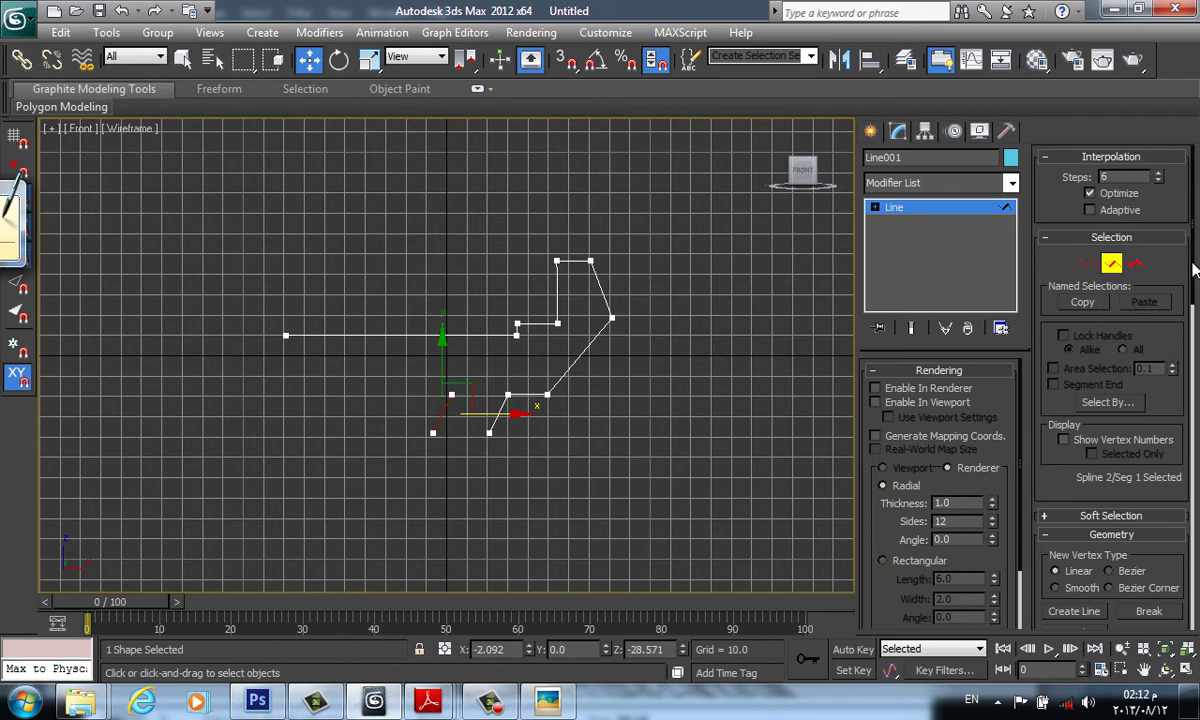
- Zoom in on the profile and briefly preview it in realistic shading before returning to wireframe
scroll(1189, 313, down, 2)
scroll(1120, 420, down, 1)
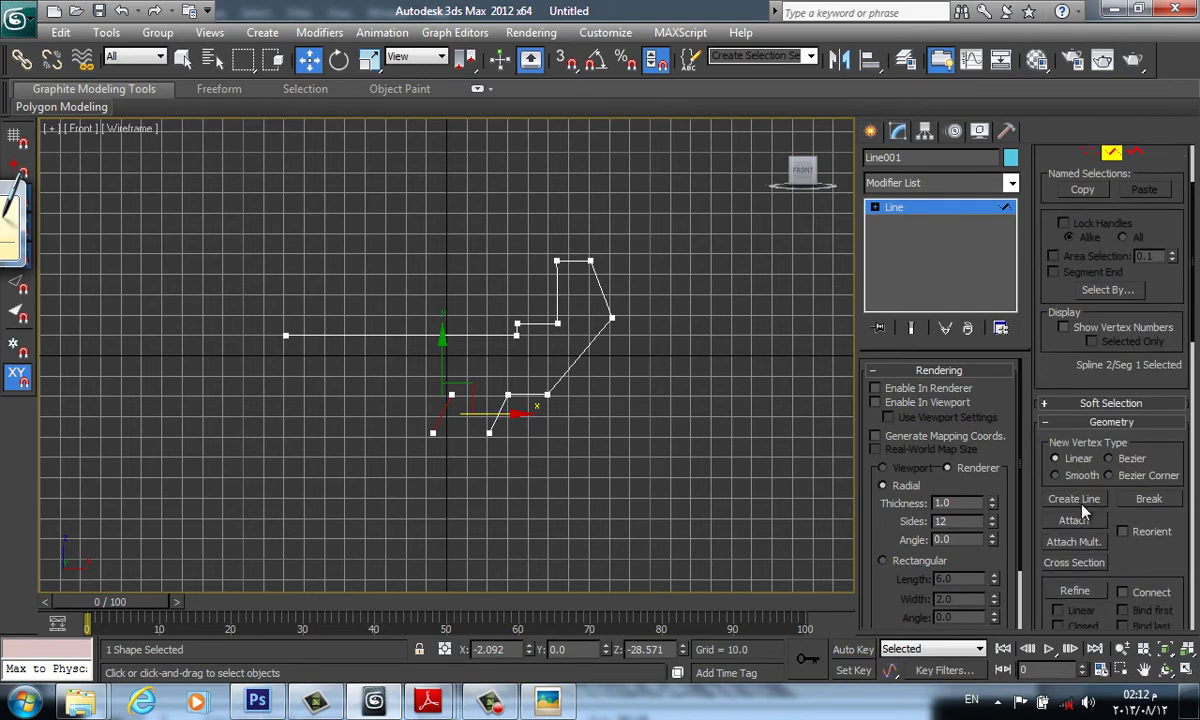
scroll(1086, 510, down, 2)
scroll(1086, 510, down, 2)
scroll(1090, 510, down, 2)
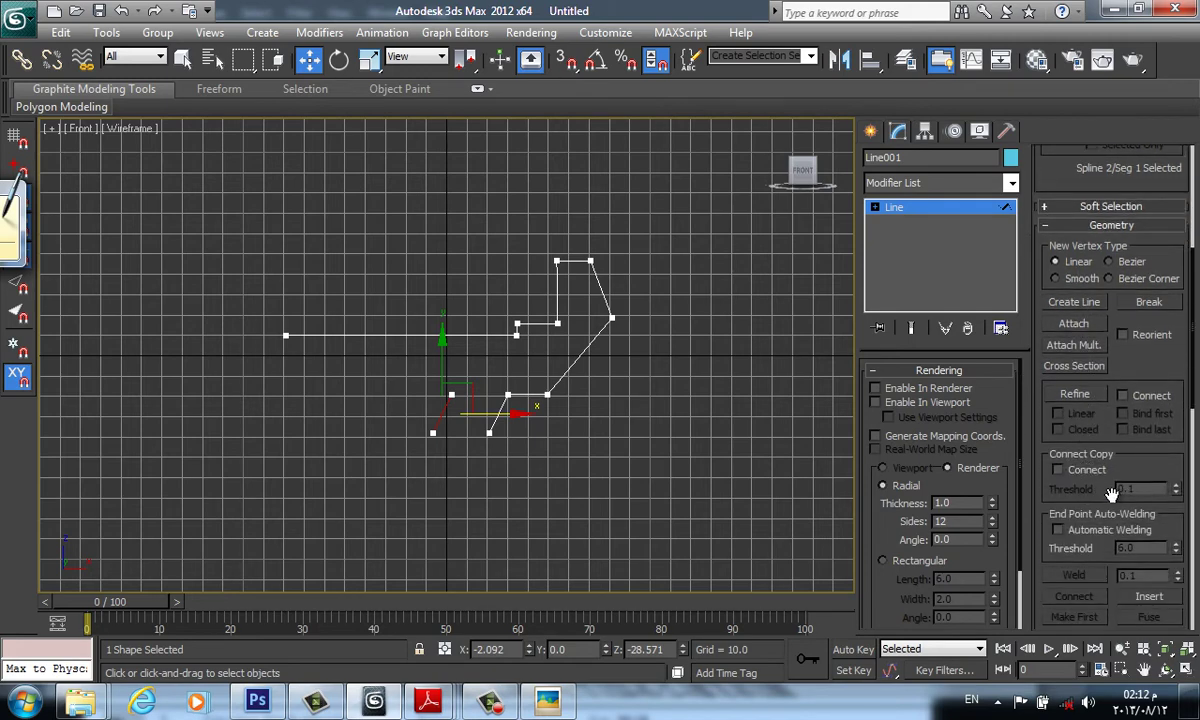
scroll(1108, 508, down, 4)
scroll(1108, 508, down, 2)
scroll(1110, 500, down, 2)
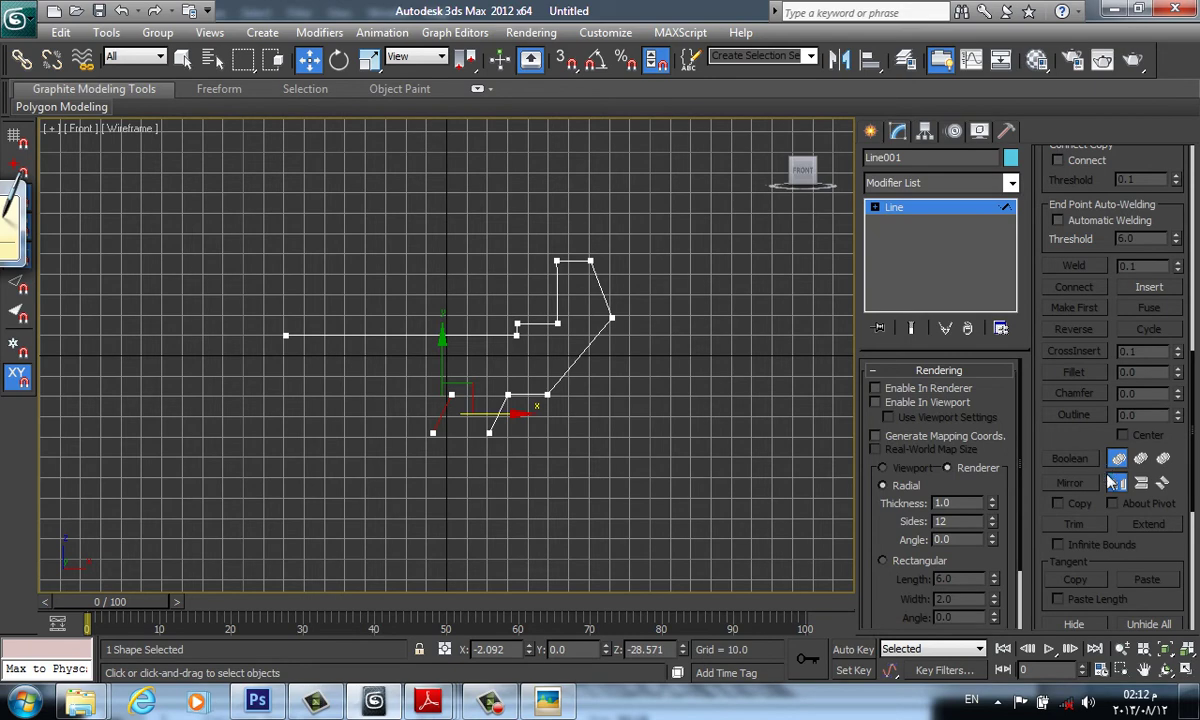
scroll(1105, 462, up, 2)
scroll(1125, 450, up, 2)
scroll(1131, 445, up, 3)
scroll(1135, 435, up, 4)
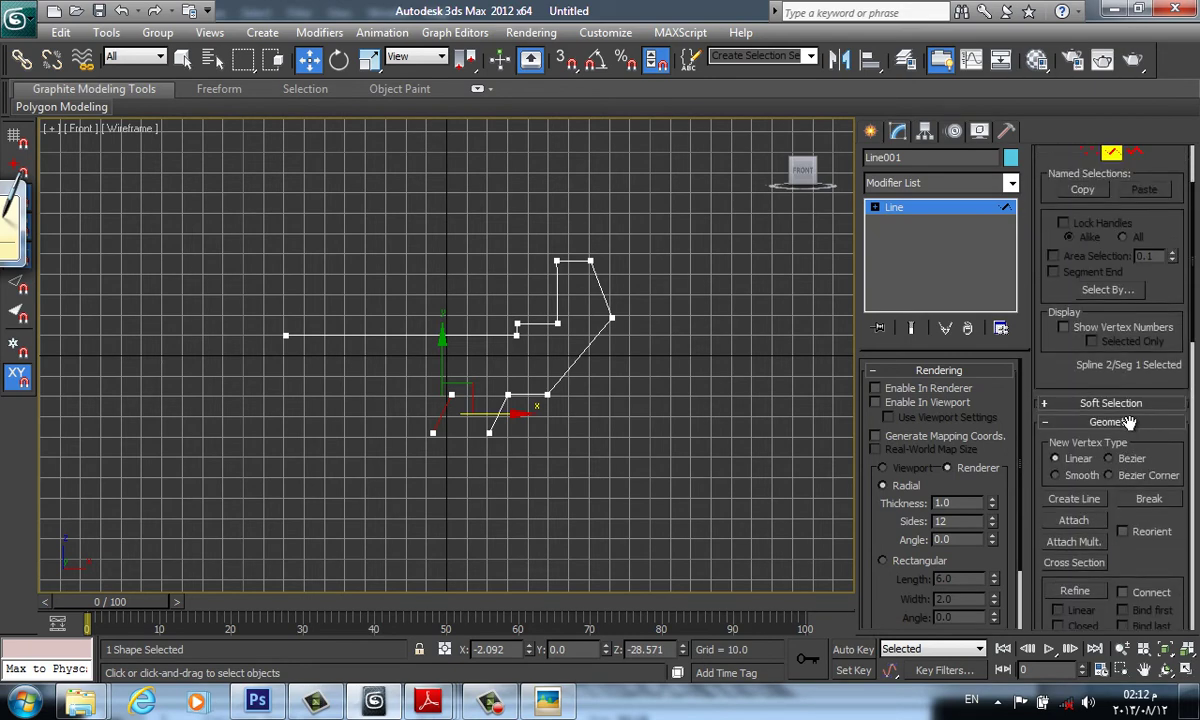
scroll(1131, 435, down, 1)
scroll(1131, 432, down, 2)
key(F3)
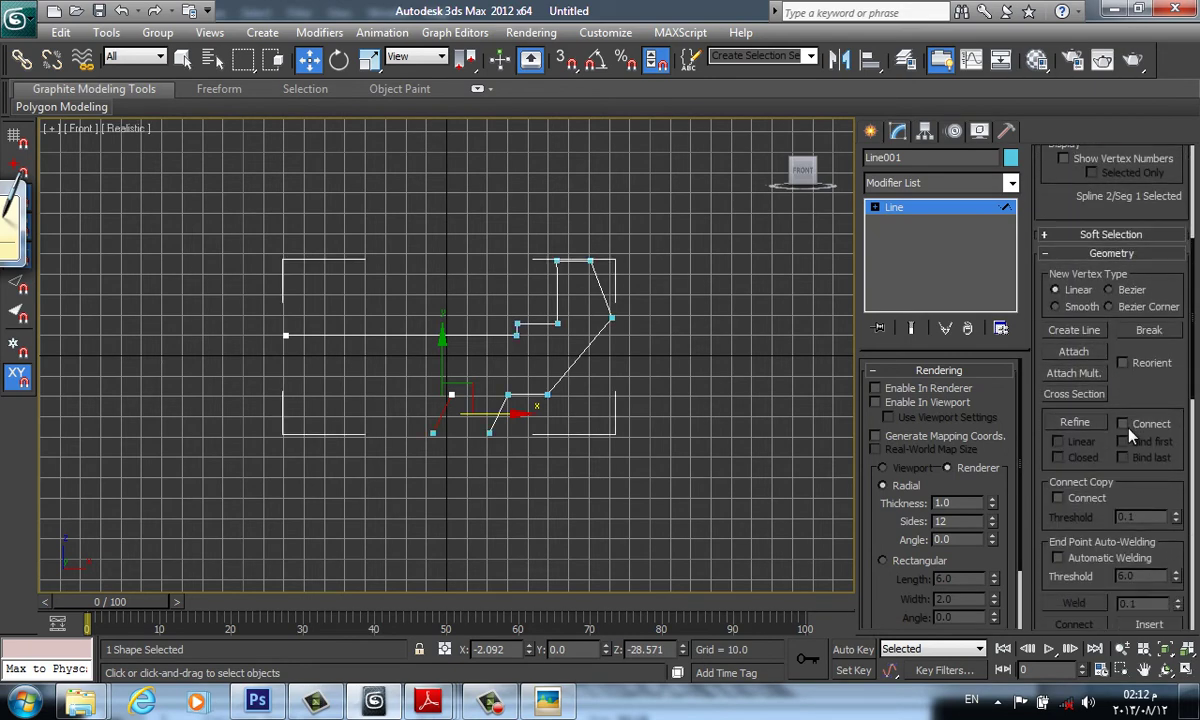
scroll(1131, 430, down, 2)
scroll(1131, 430, down, 2)
scroll(1125, 428, down, 3)
scroll(1123, 430, down, 1)
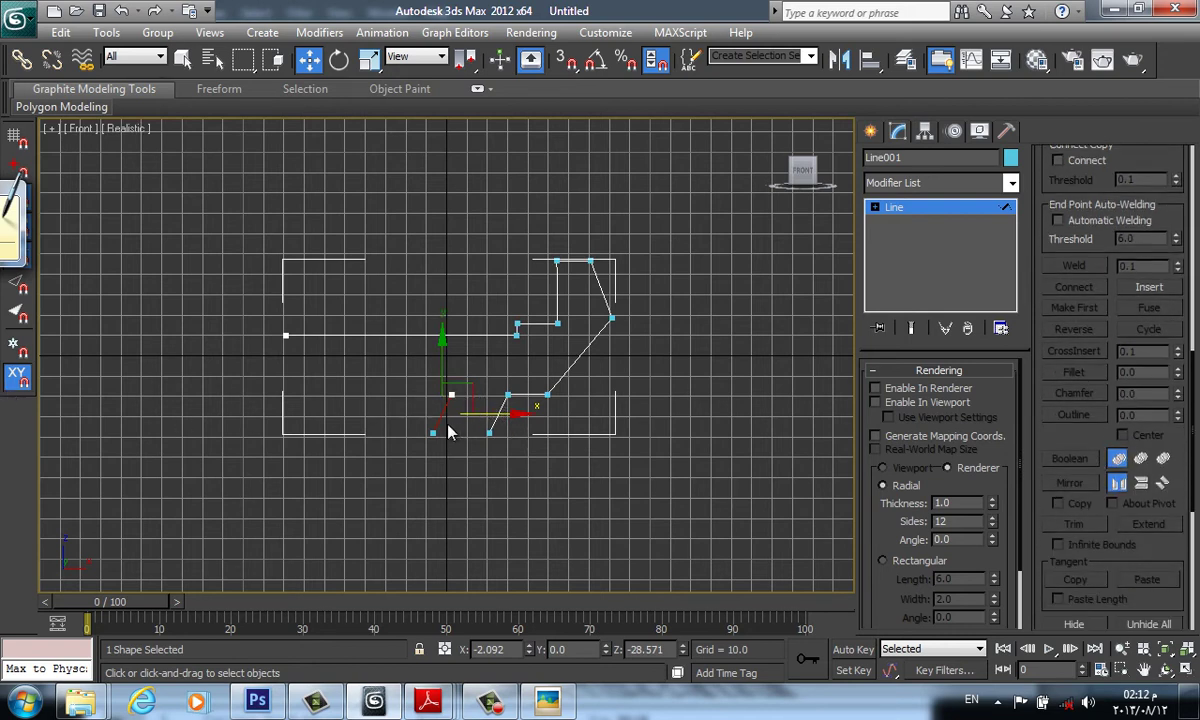
key(F3)
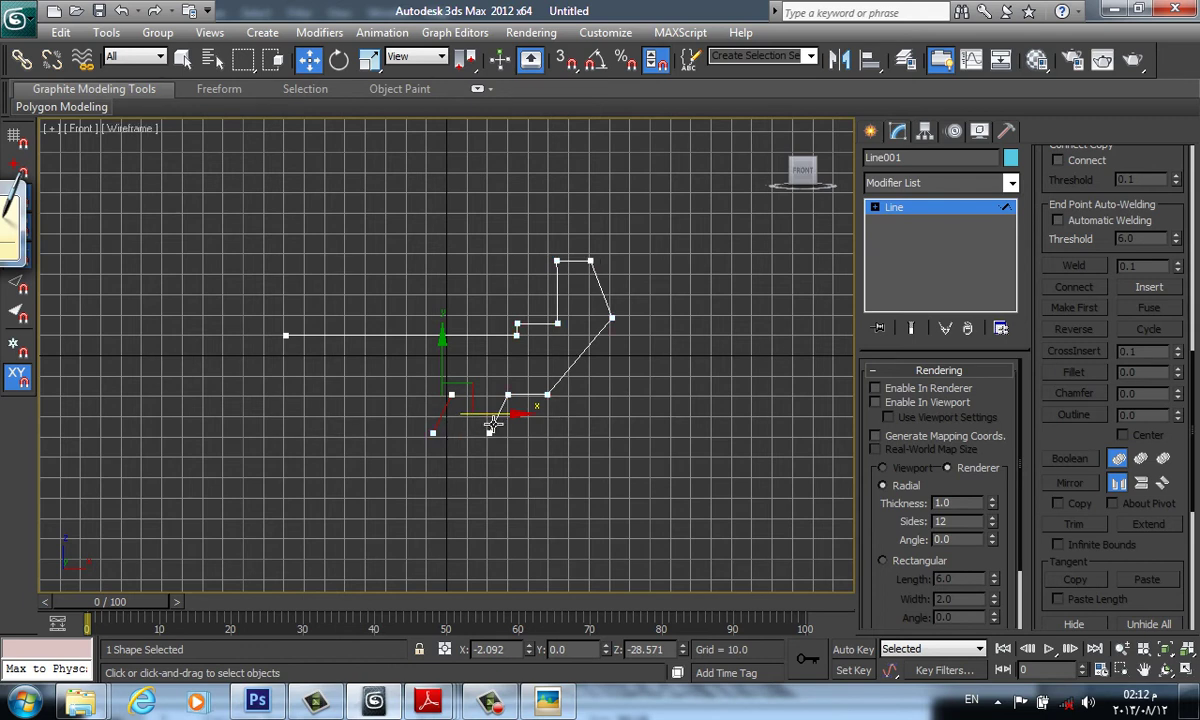
- At Spline level, mirror the copied slanted piece horizontally and shift it slightly right
click(493, 425)
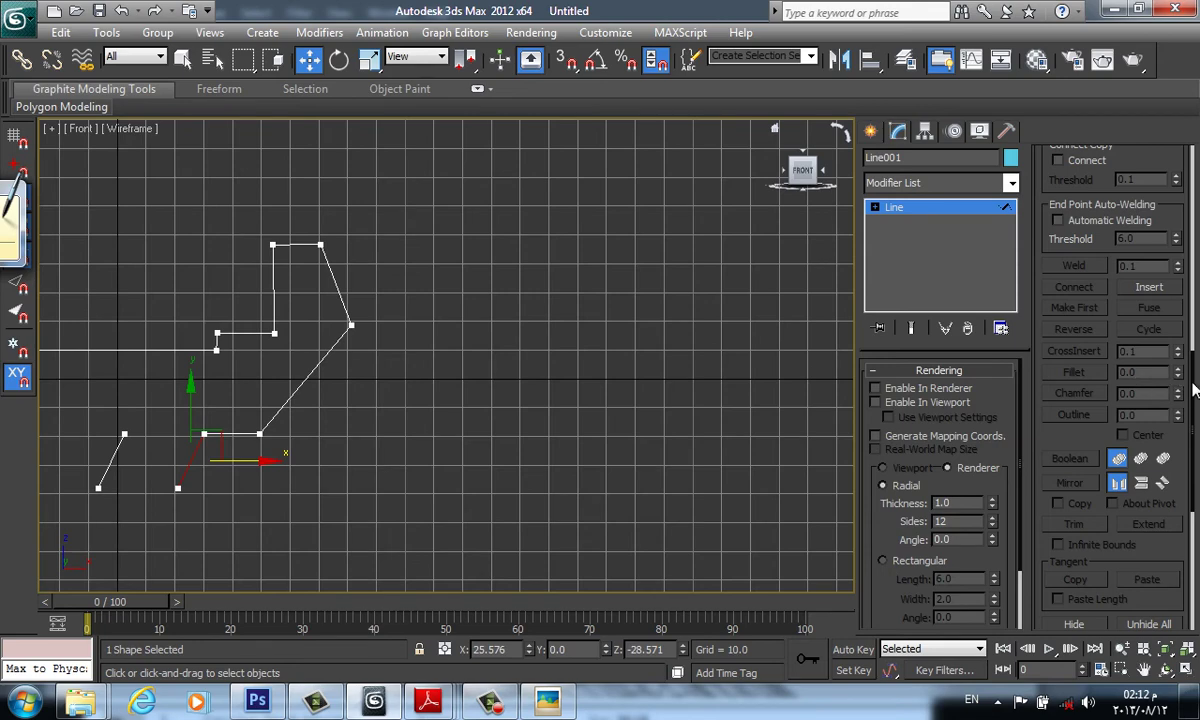
drag(1193, 388, 1193, 240)
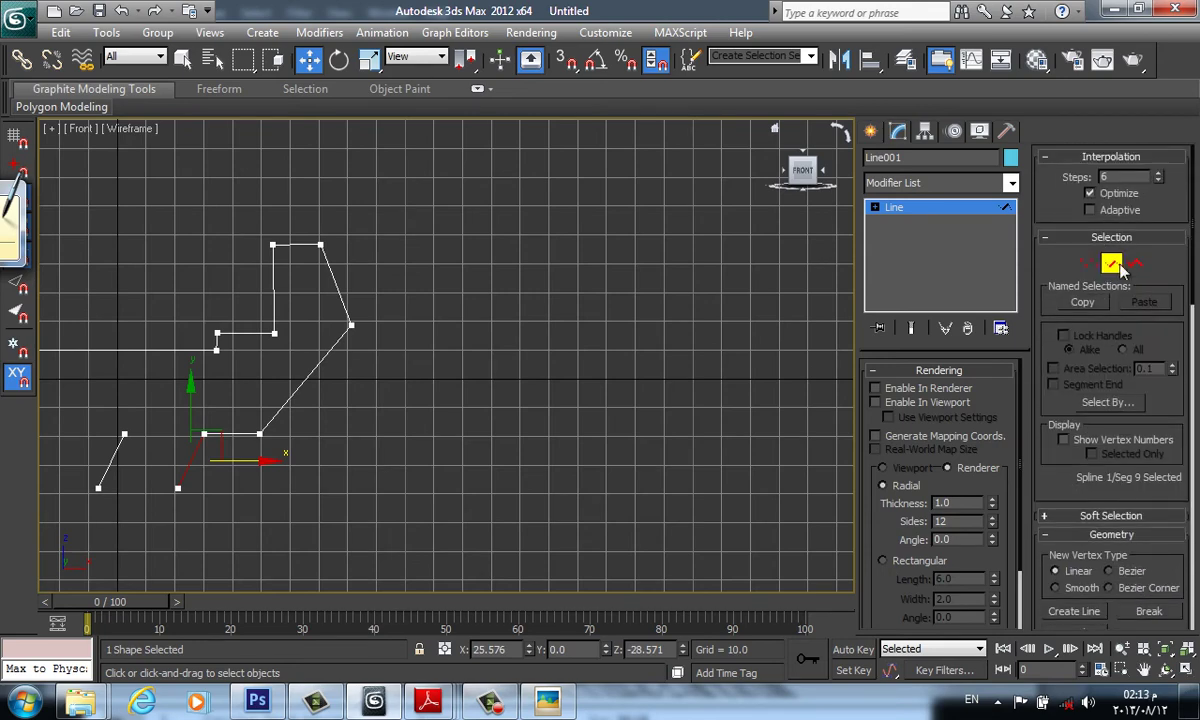
click(1134, 264)
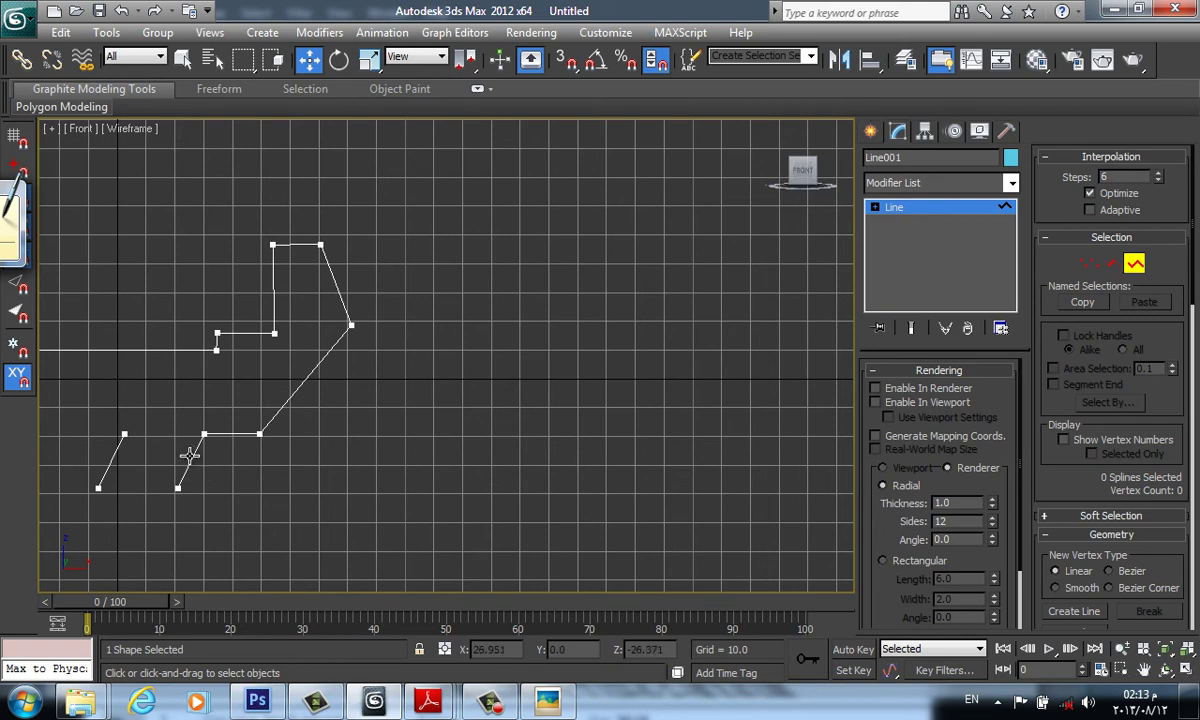
click(113, 453)
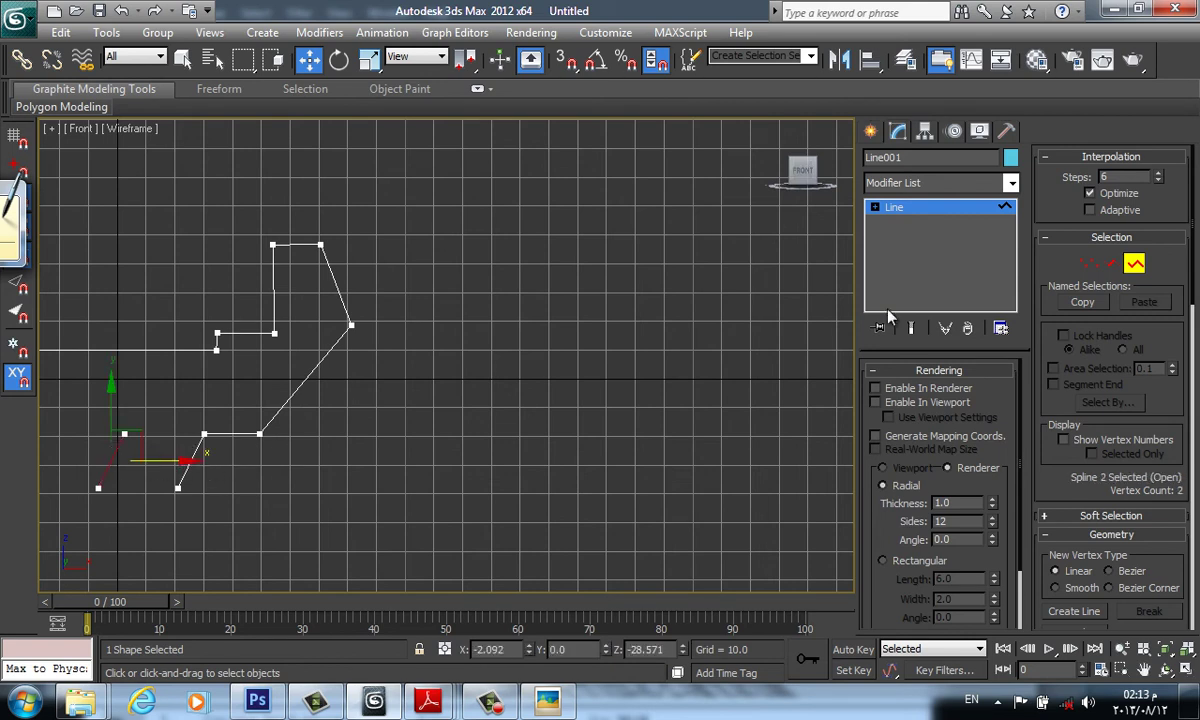
drag(1193, 300, 1196, 560)
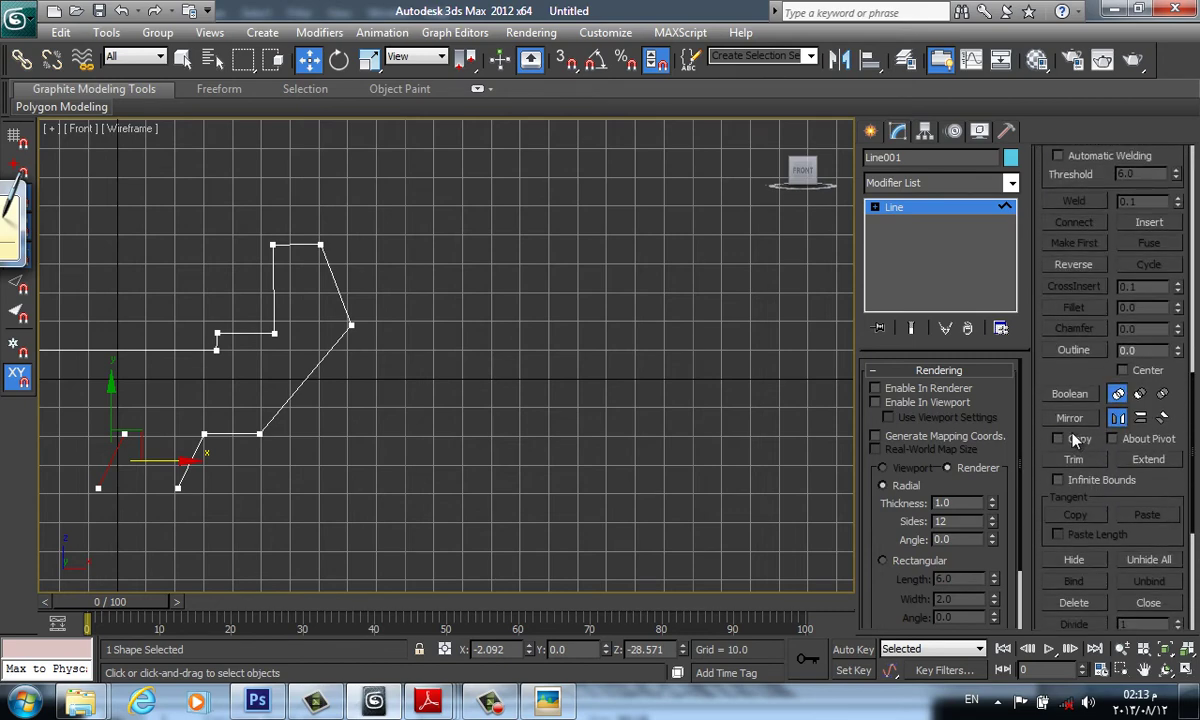
click(1066, 420)
middle_drag(245, 513, 520, 478)
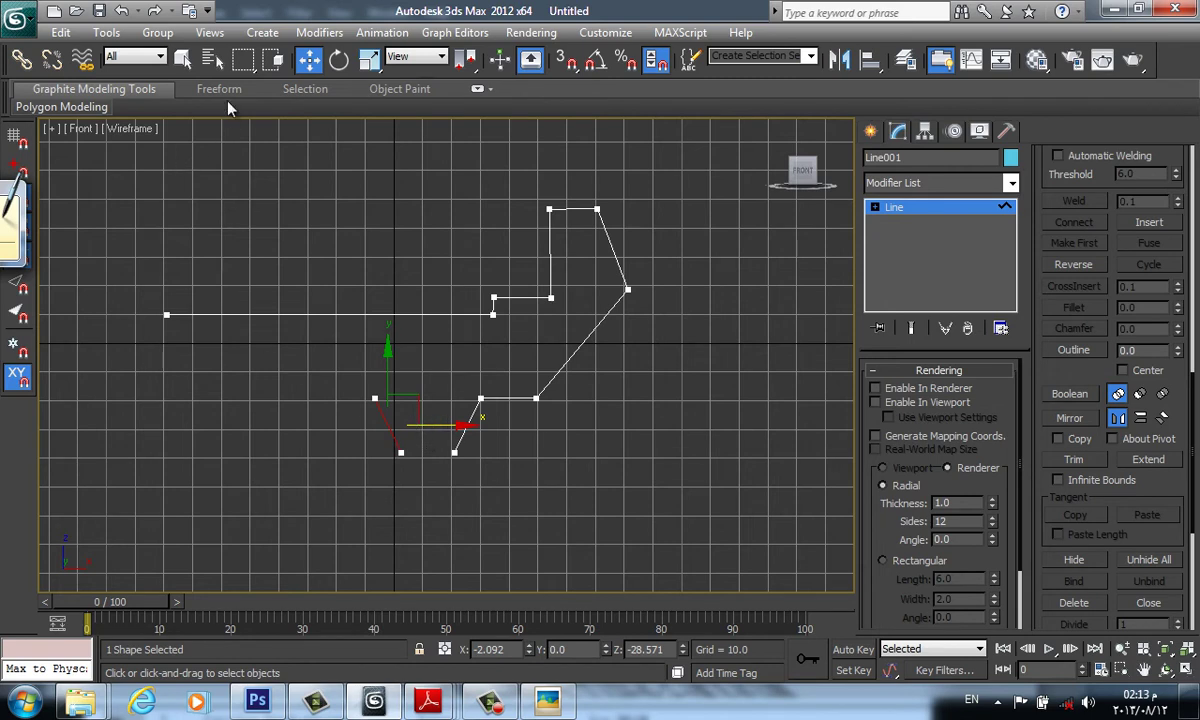
drag(446, 425, 464, 424)
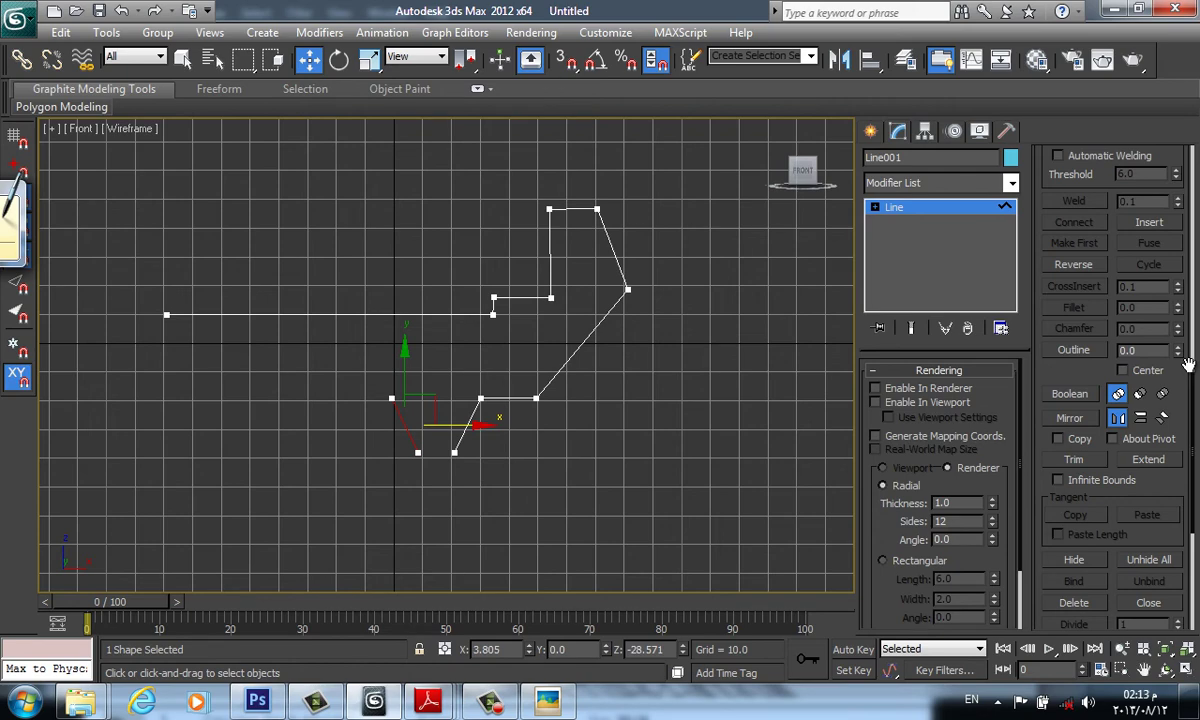
- Use Connect at Vertex level to join Line001's angled tail to the mirrored piece
scroll(1188, 365, up, 3)
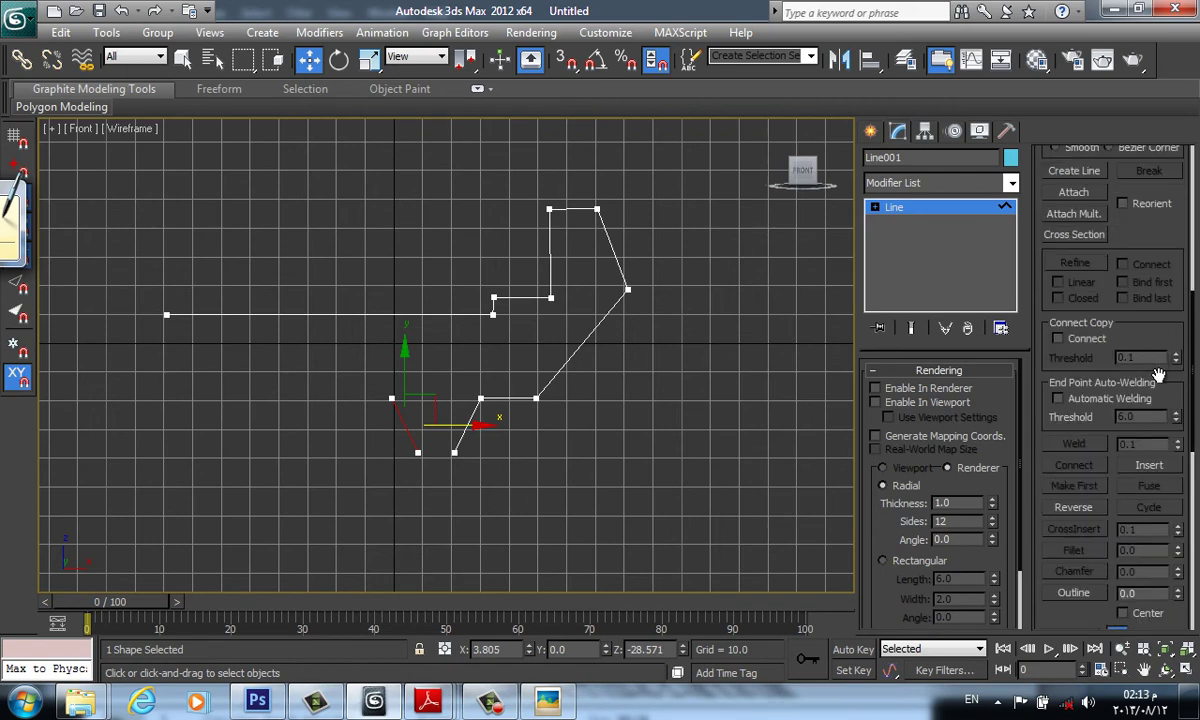
key(1)
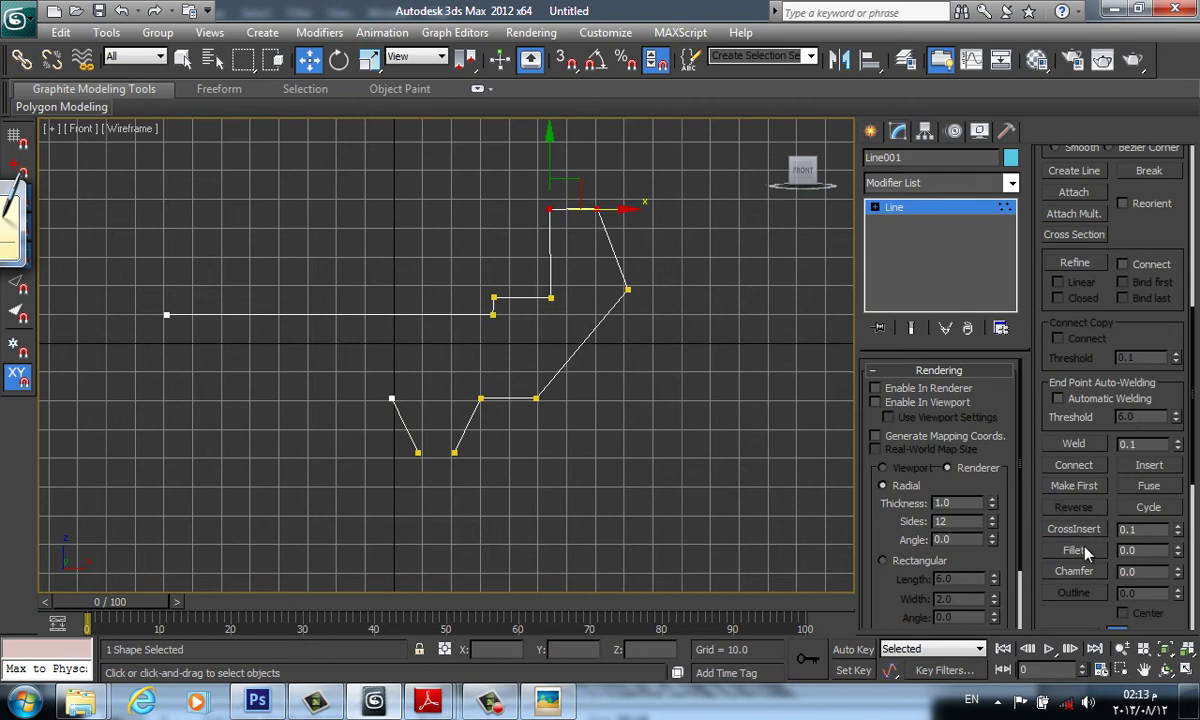
click(1073, 465)
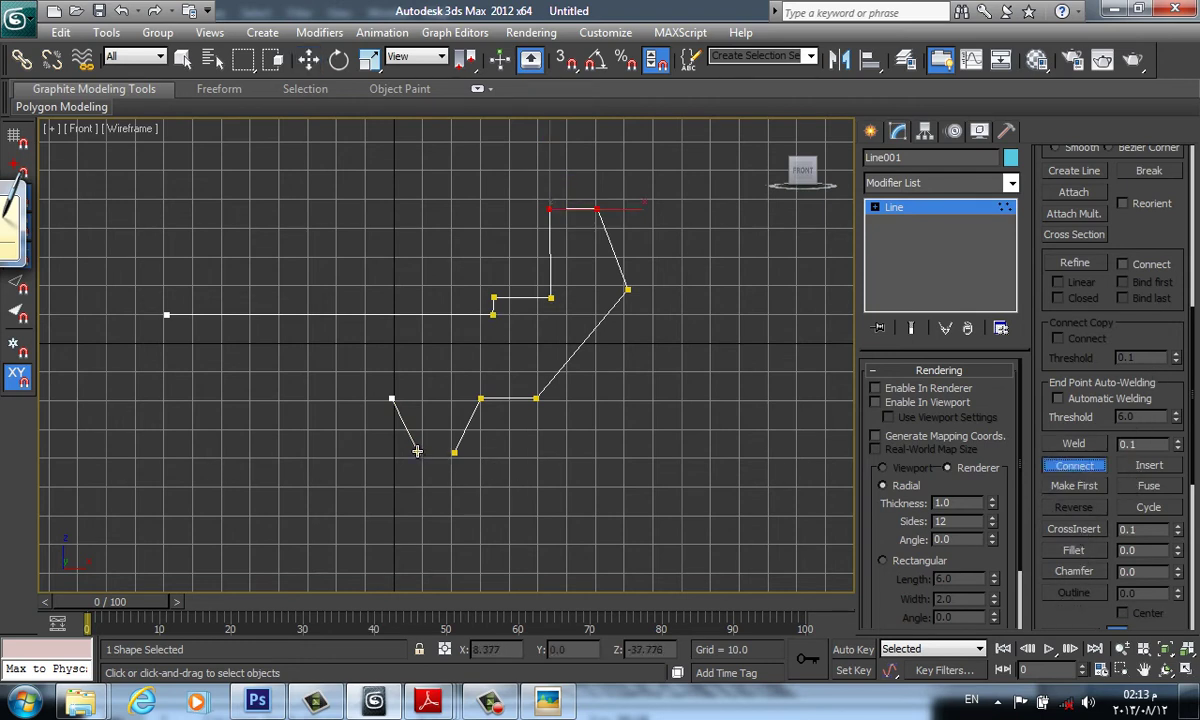
drag(417, 451, 454, 453)
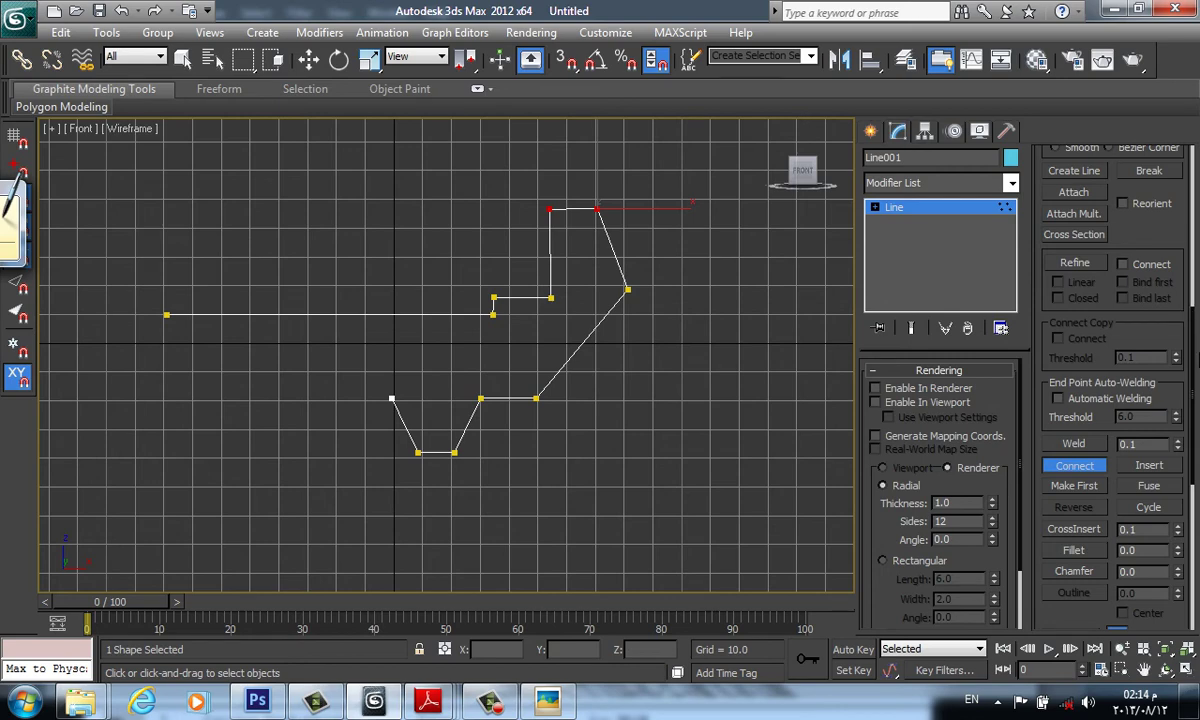
- At Spline level, Shift-move a clone of the whole railing profile to the left
scroll(1115, 330, up, 3)
scroll(1115, 330, up, 3)
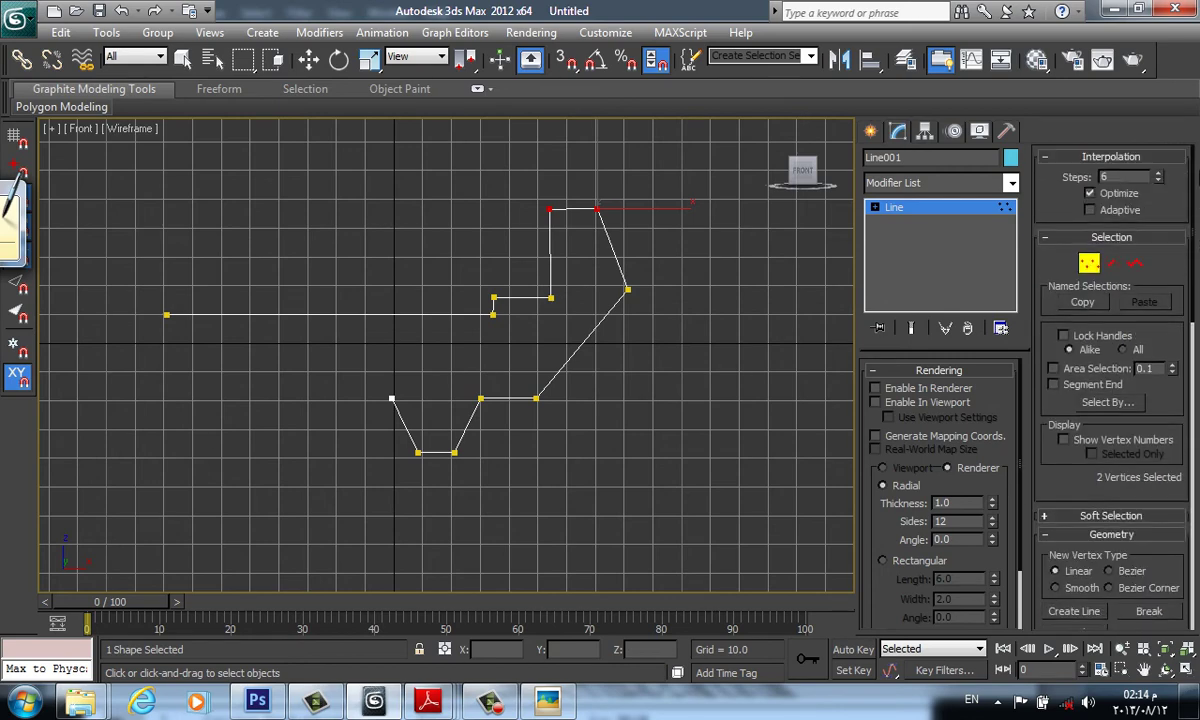
click(1134, 263)
key(ctrl+a)
key(w)
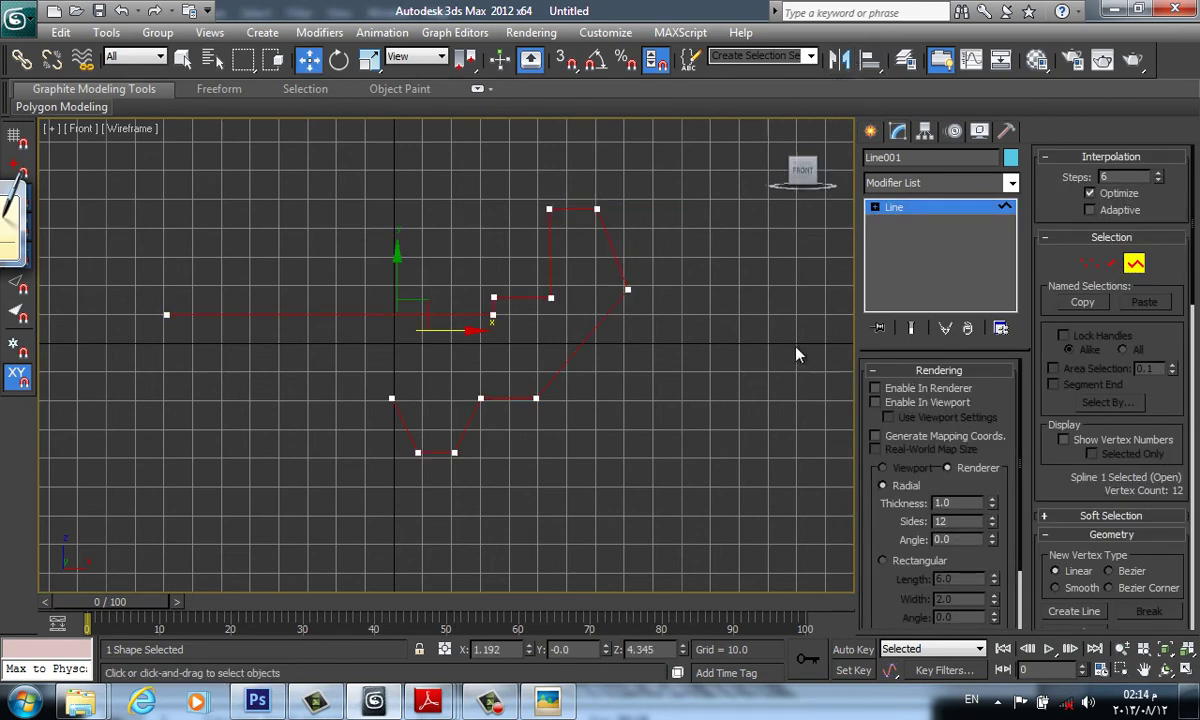
shift+drag(527, 297, 267, 296)
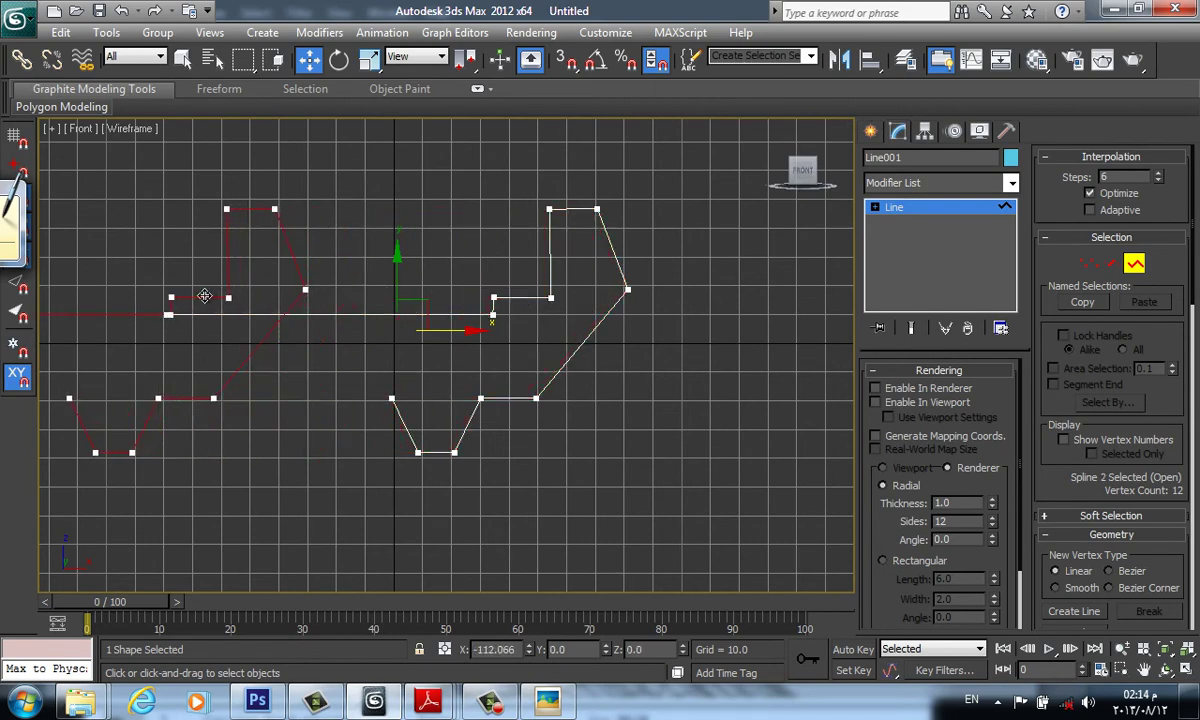
scroll(200, 295, down, 3)
drag(197, 300, 284, 287)
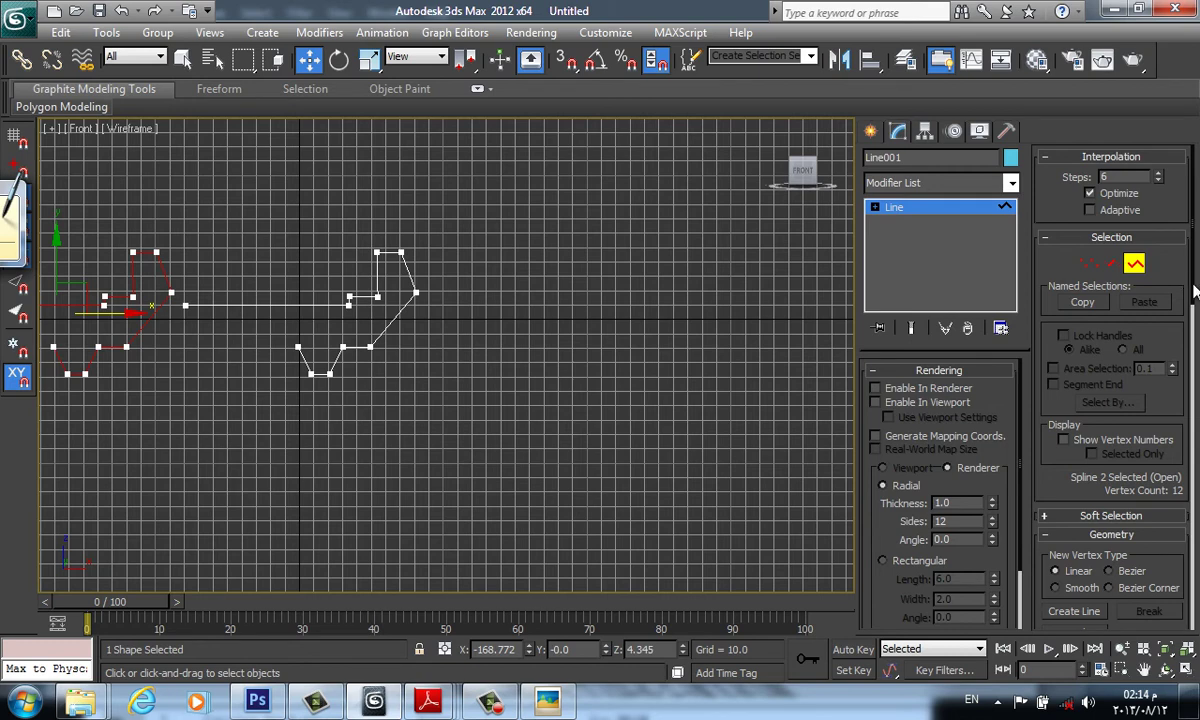
- Mirror the copied profile horizontally and pan it back into view
scroll(1125, 374, down, 2)
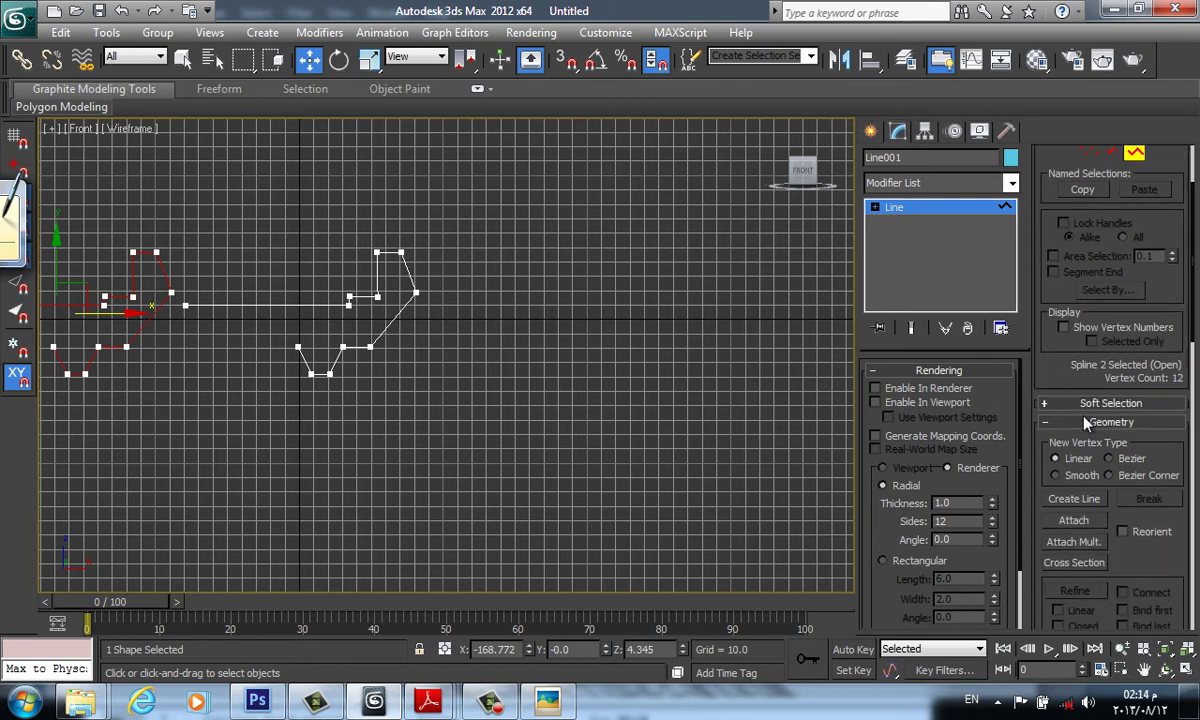
scroll(1100, 450, down, 2)
scroll(1080, 510, down, 2)
scroll(1075, 528, down, 1)
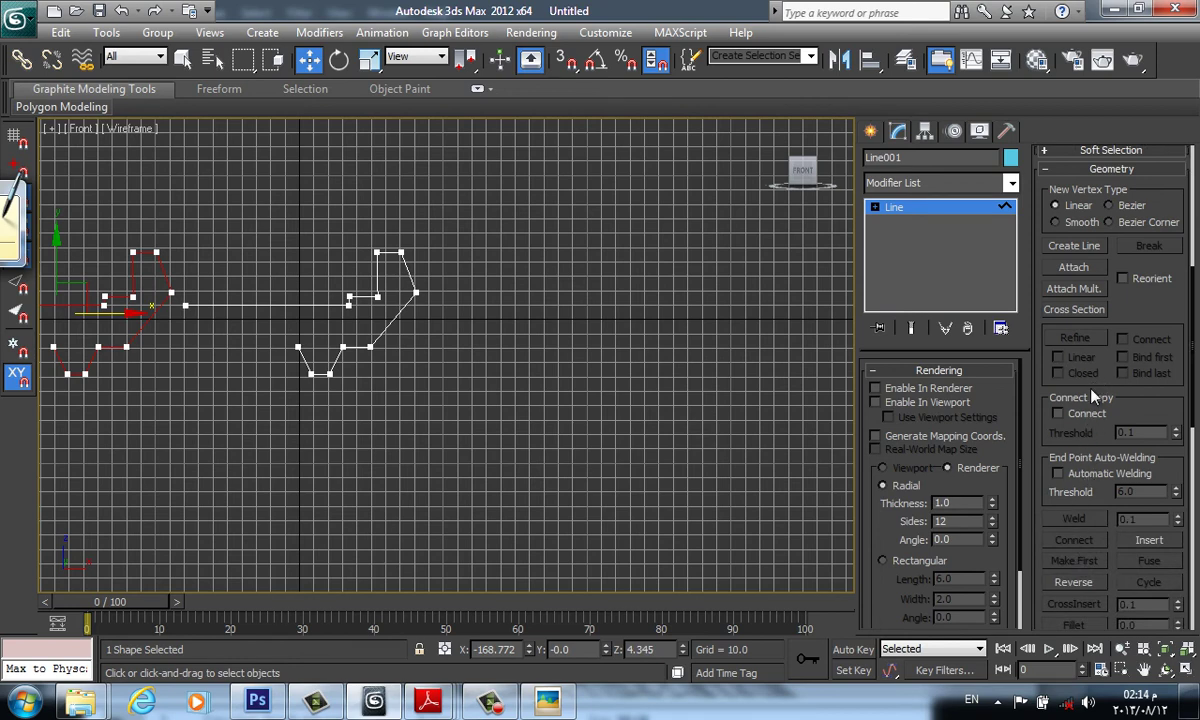
scroll(1072, 500, down, 1)
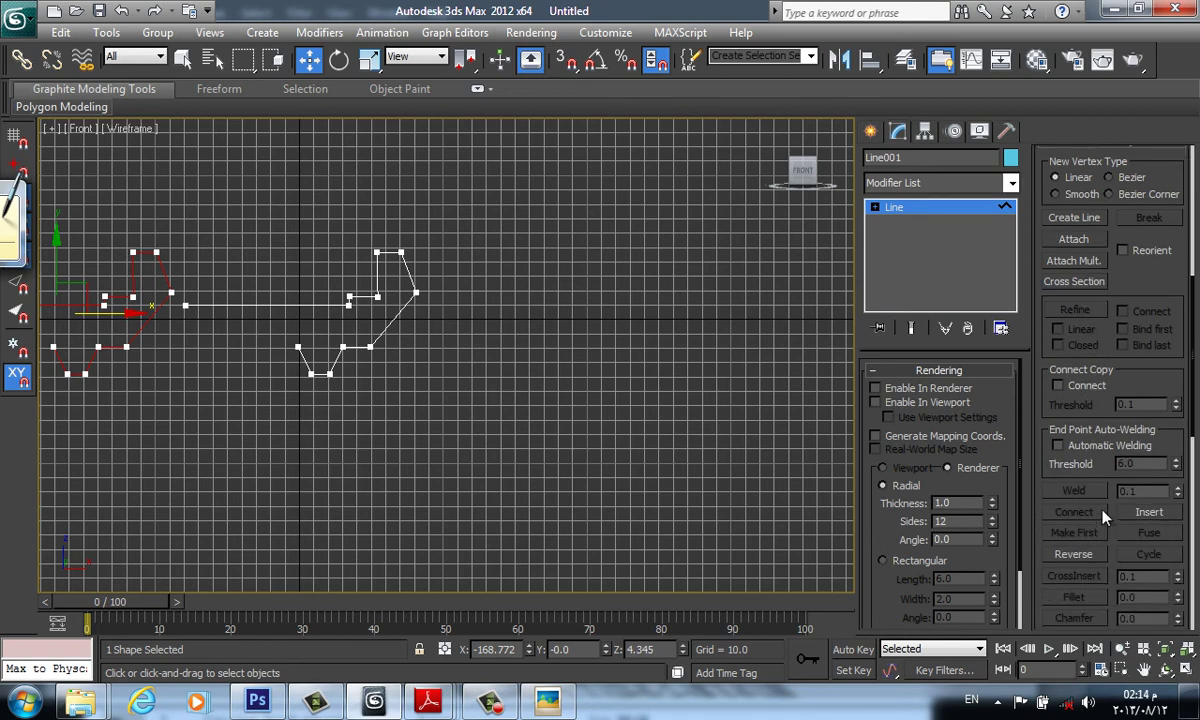
scroll(1095, 505, down, 3)
scroll(1088, 518, down, 2)
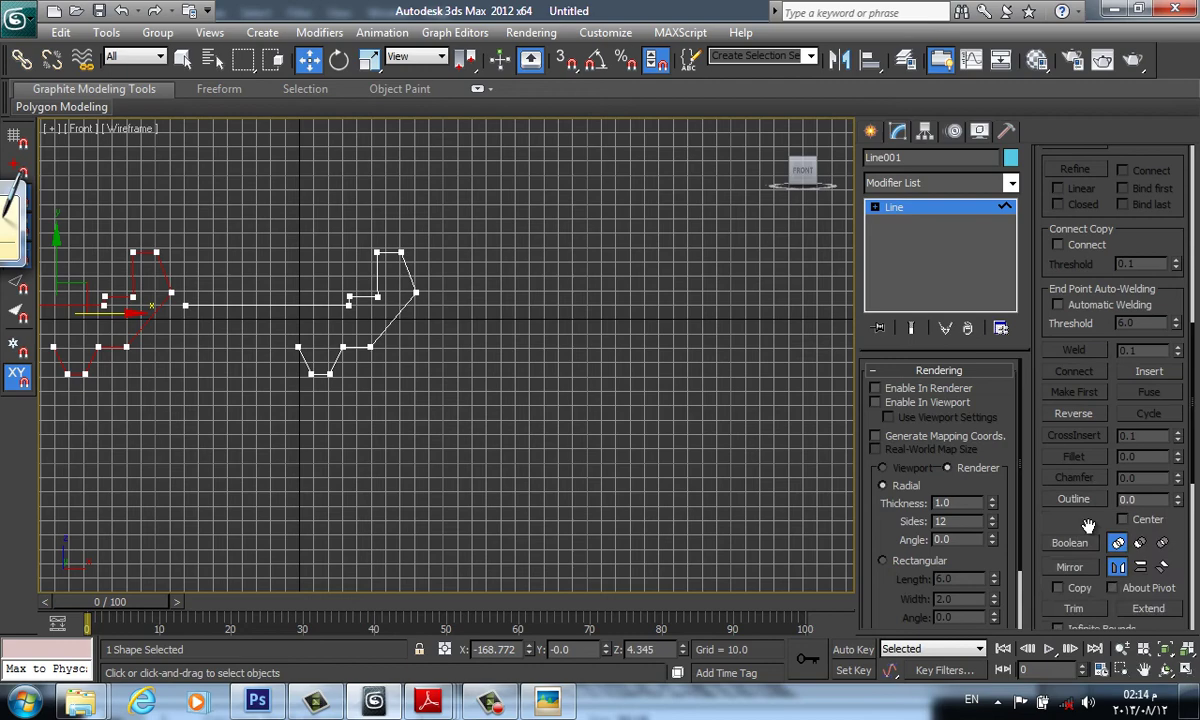
click(1066, 568)
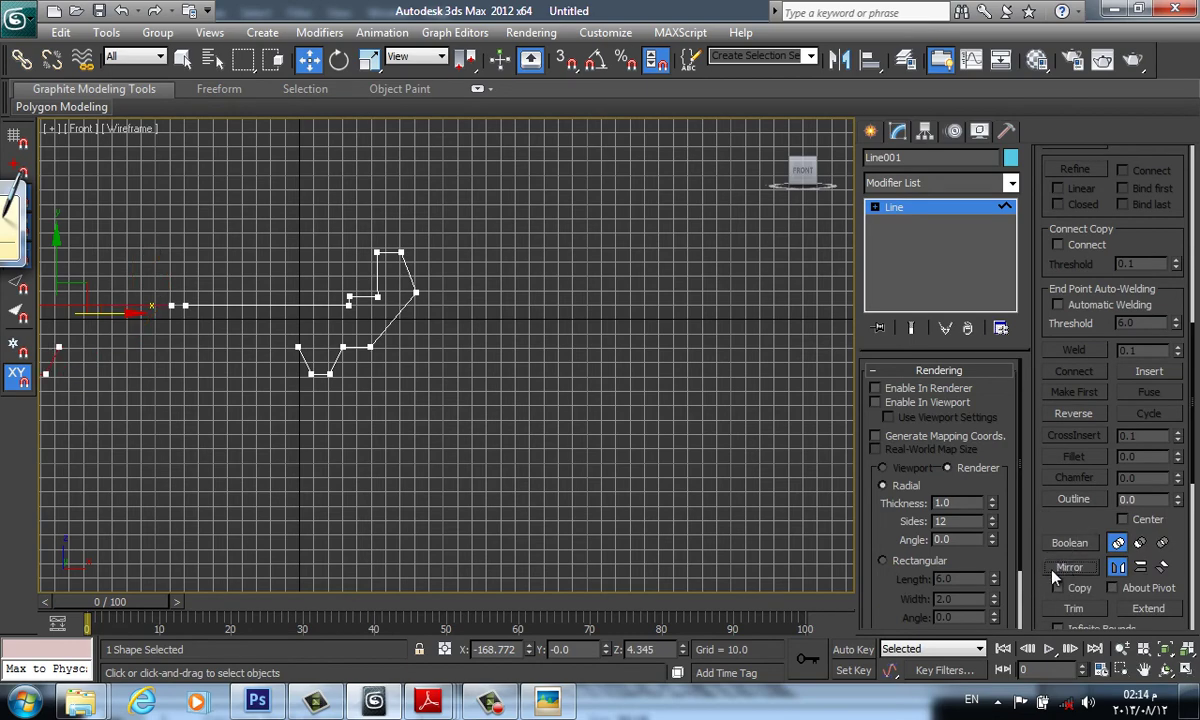
middle_drag(275, 427, 595, 460)
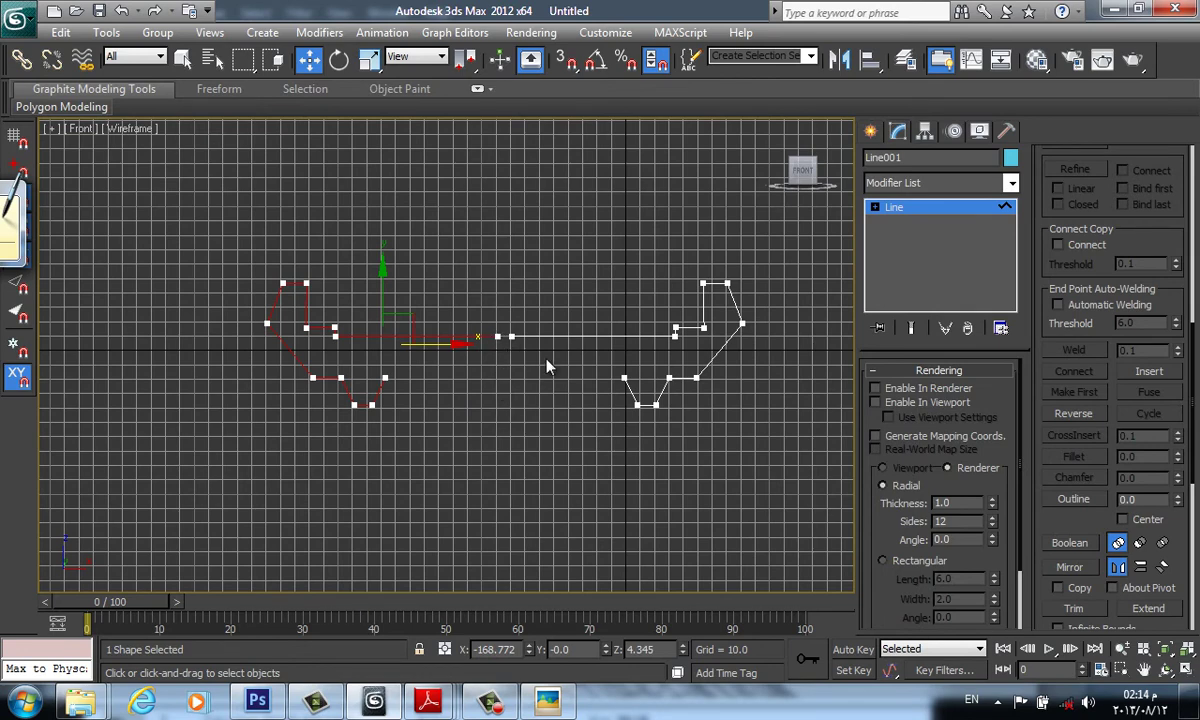
- Turn on 3D Snaps and snap the mirrored profile's end onto the deck end
click(566, 59)
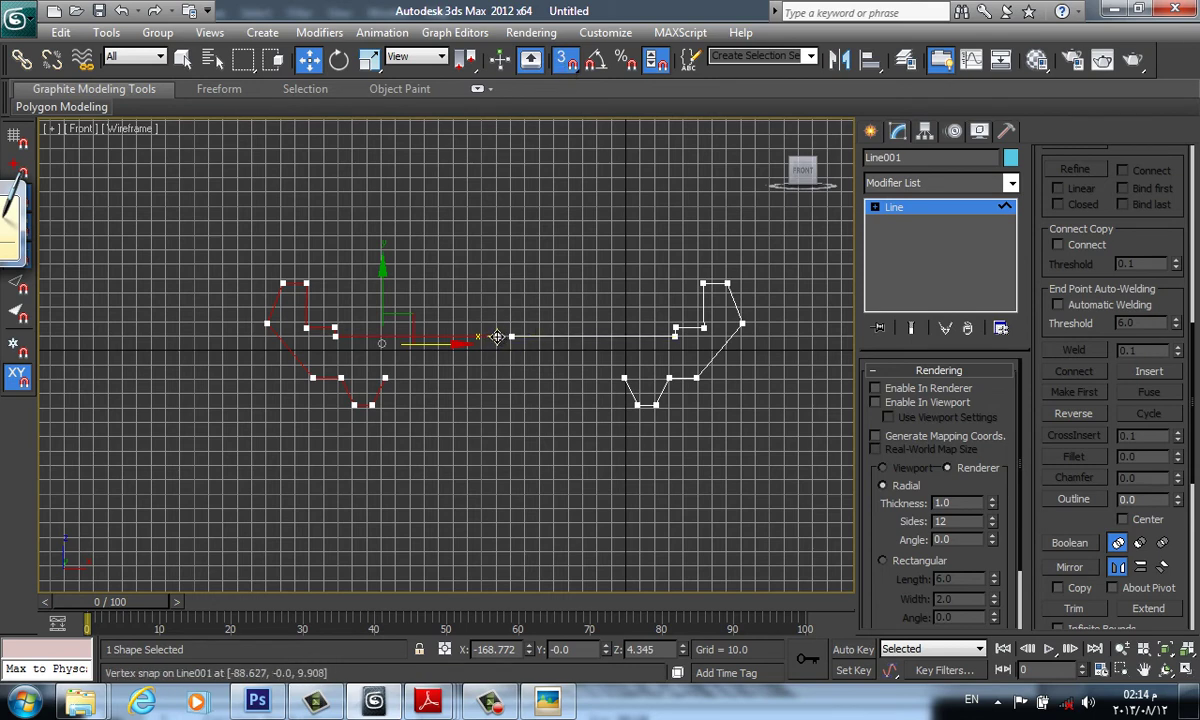
drag(497, 336, 498, 336)
scroll(504, 336, up, 4)
scroll(475, 392, up, 2)
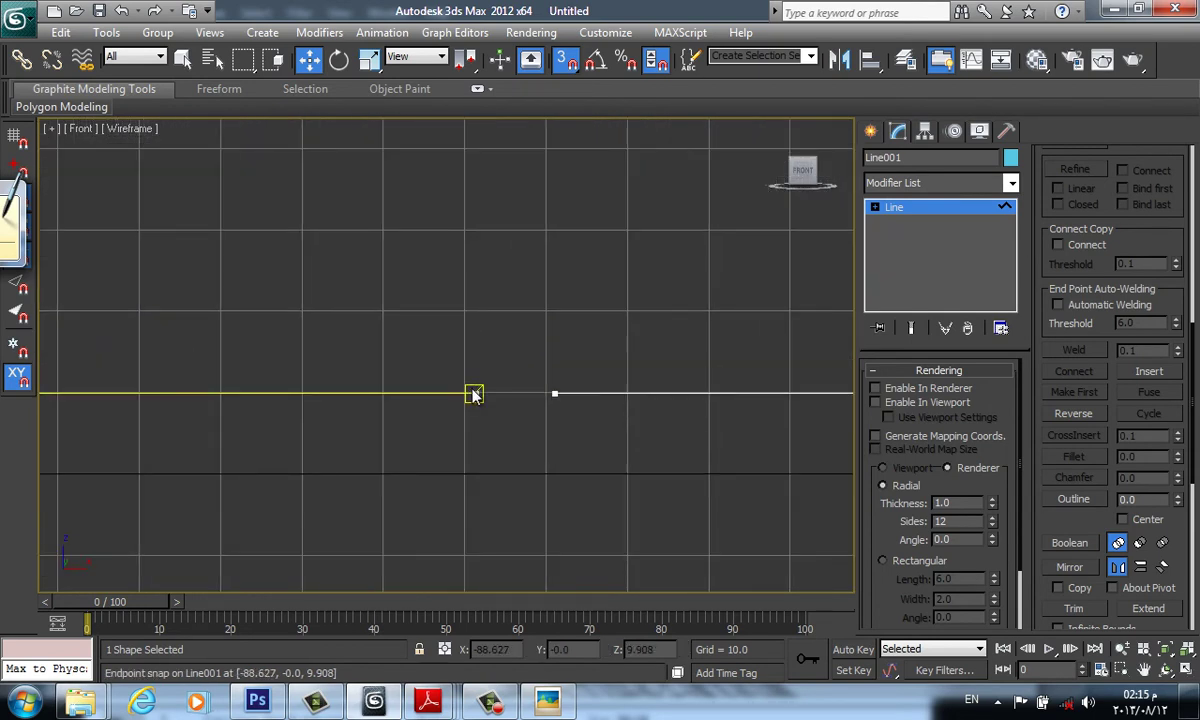
key(2)
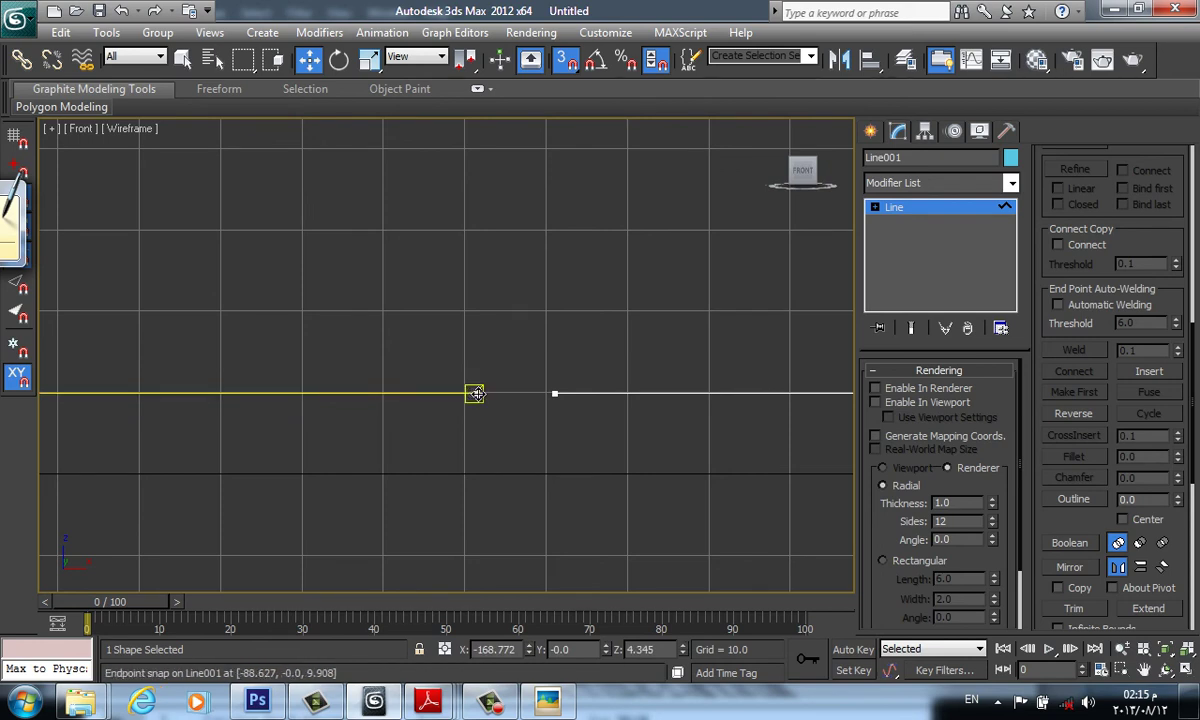
drag(473, 394, 554, 394)
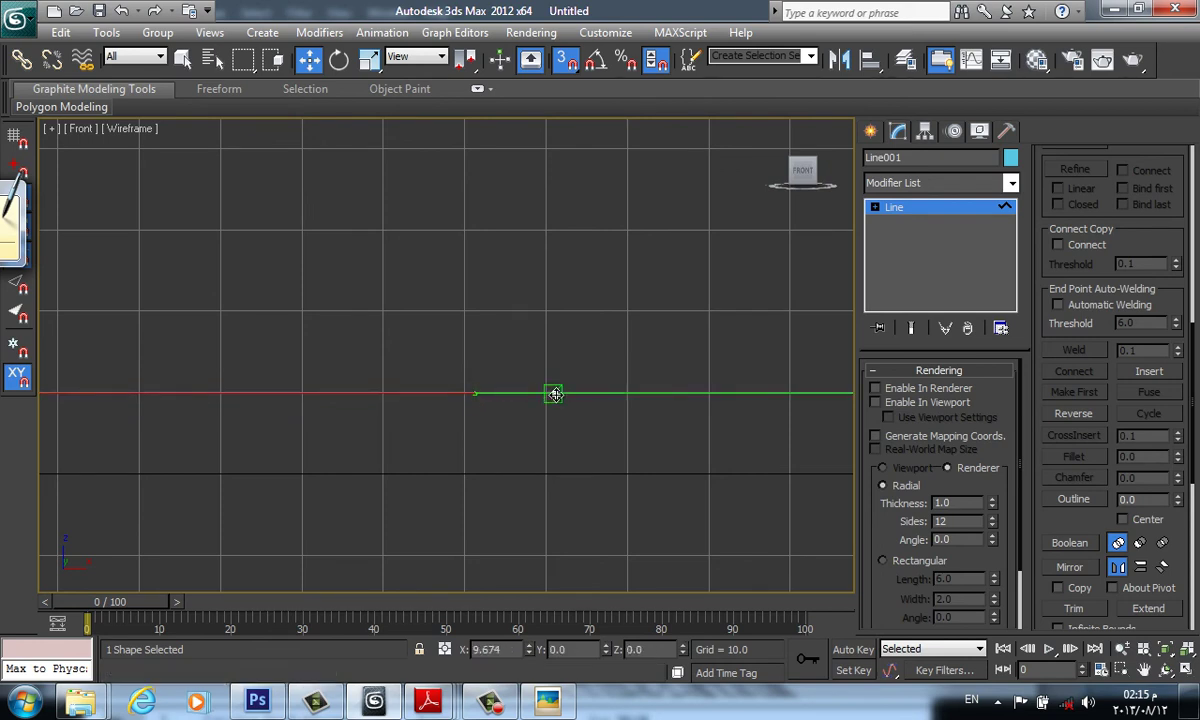
- Zoom out to the whole cross-section and select the joined middle vertices at Vertex level
scroll(549, 394, down, 5)
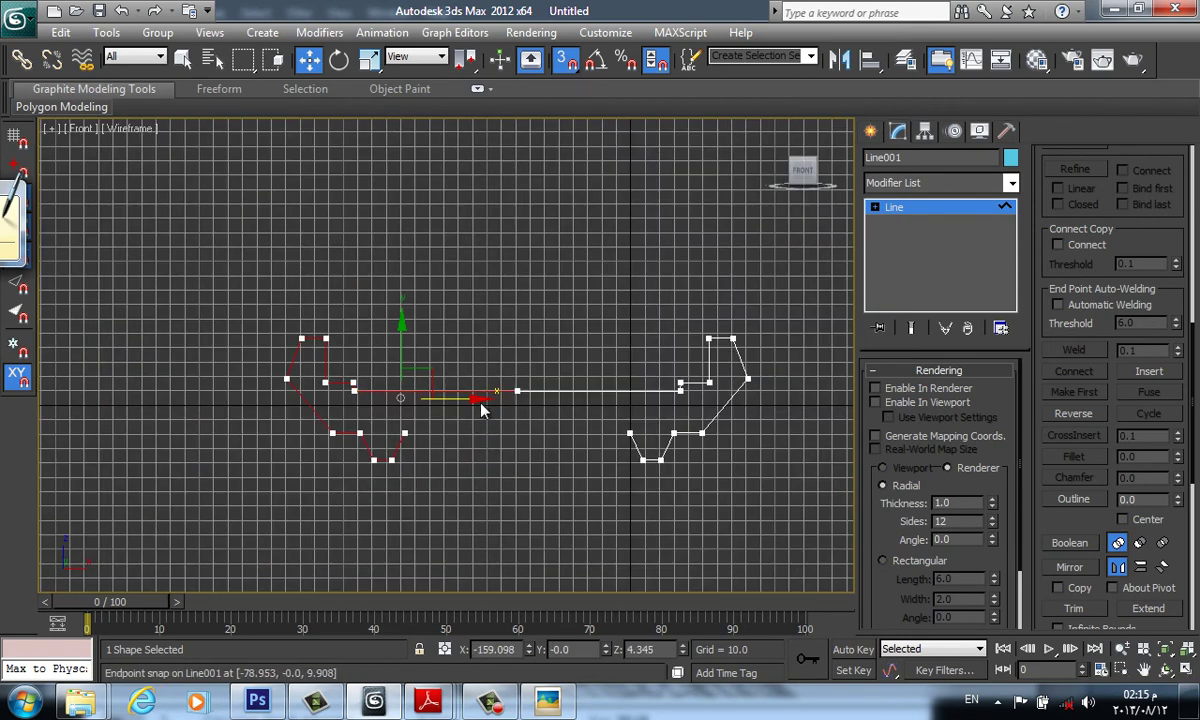
key(shift+z)
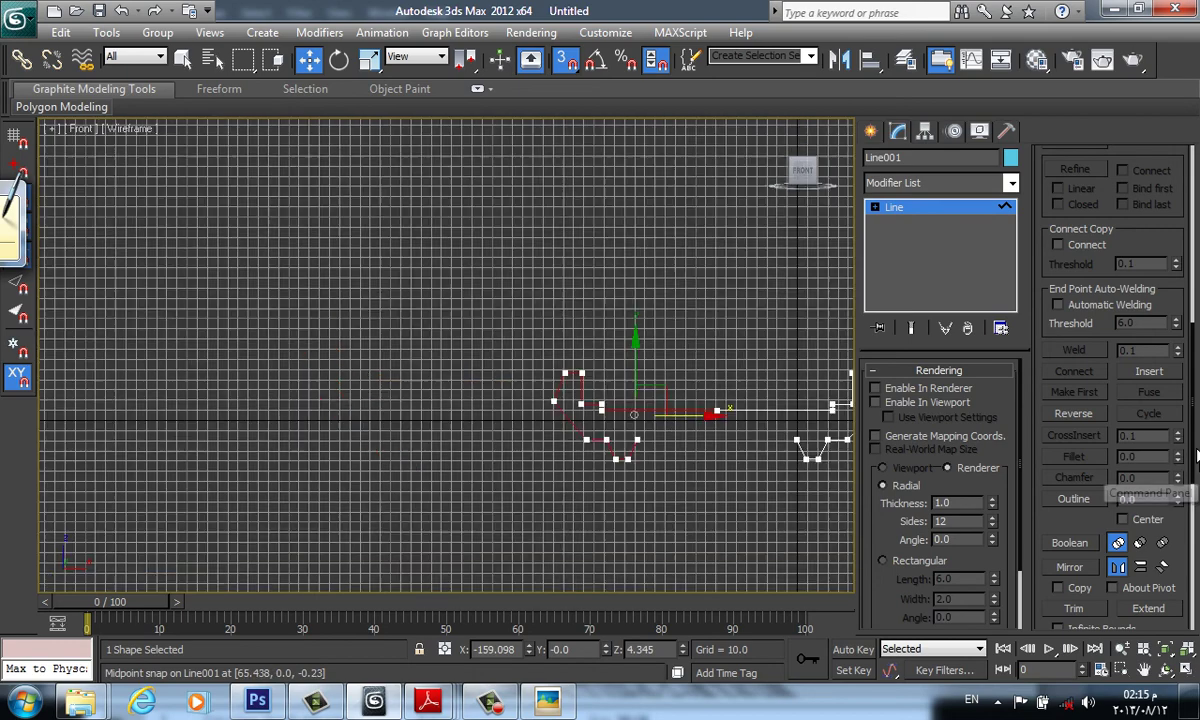
scroll(515, 437, up, 3)
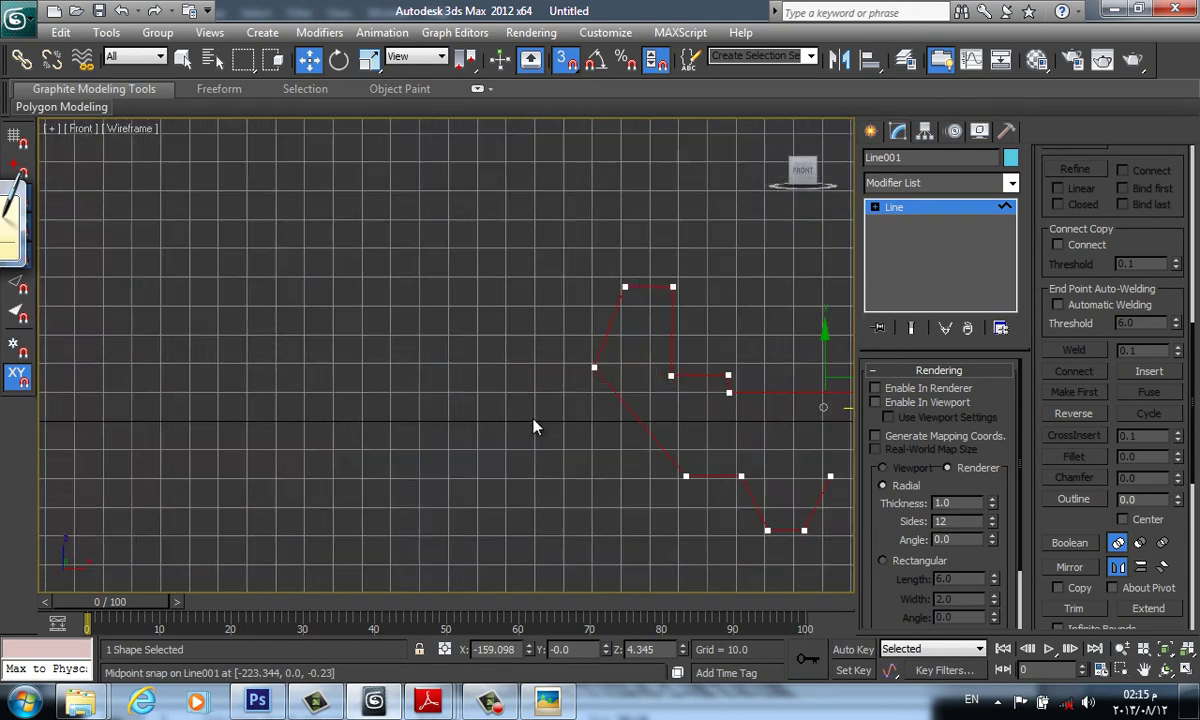
scroll(510, 420, down, 3)
middle_drag(580, 398, 352, 331)
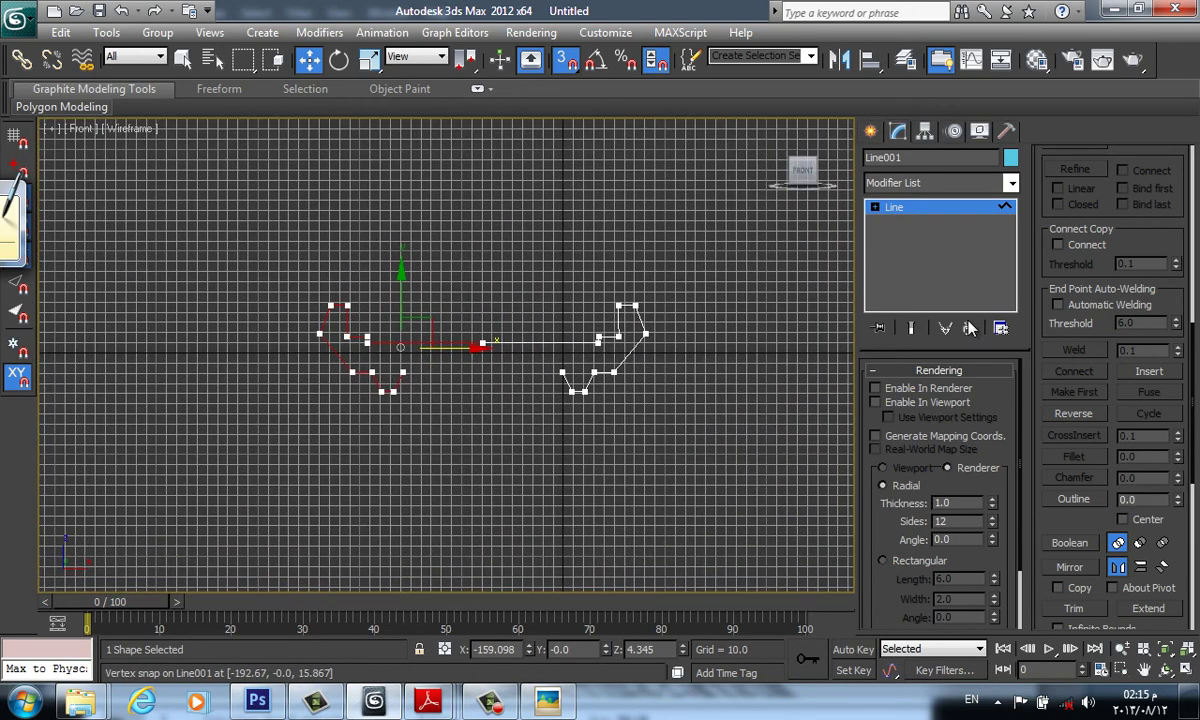
key(1)
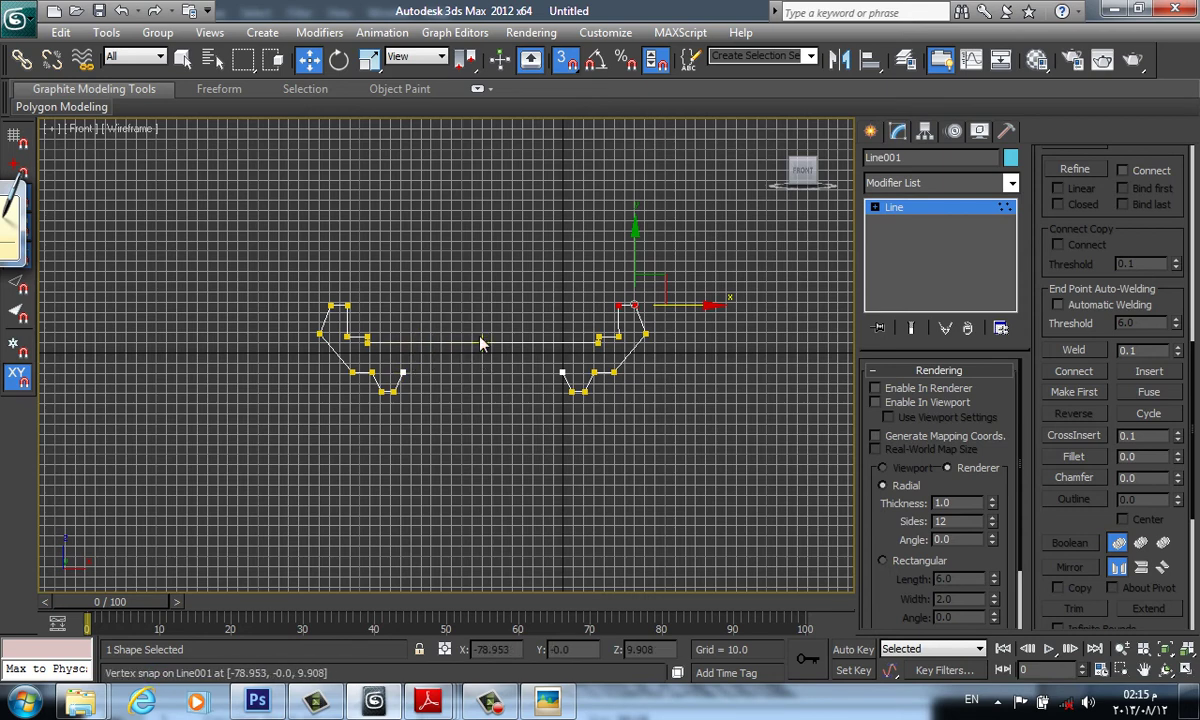
drag(634, 305, 482, 343)
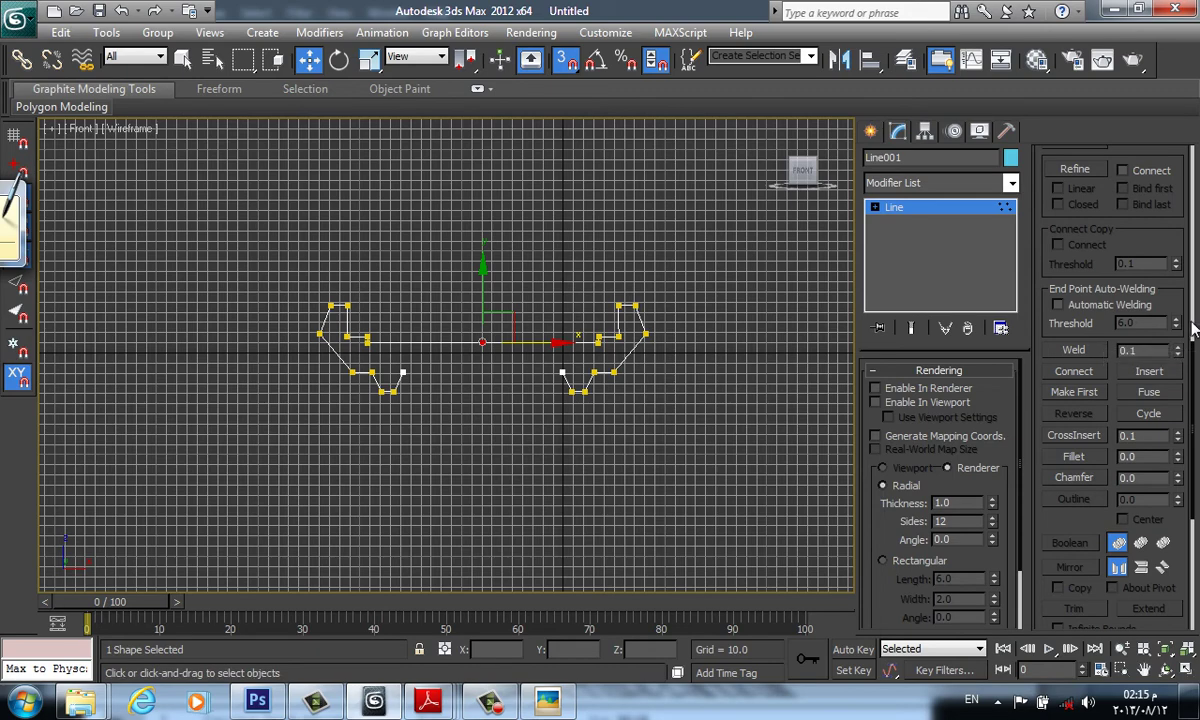
key(z)
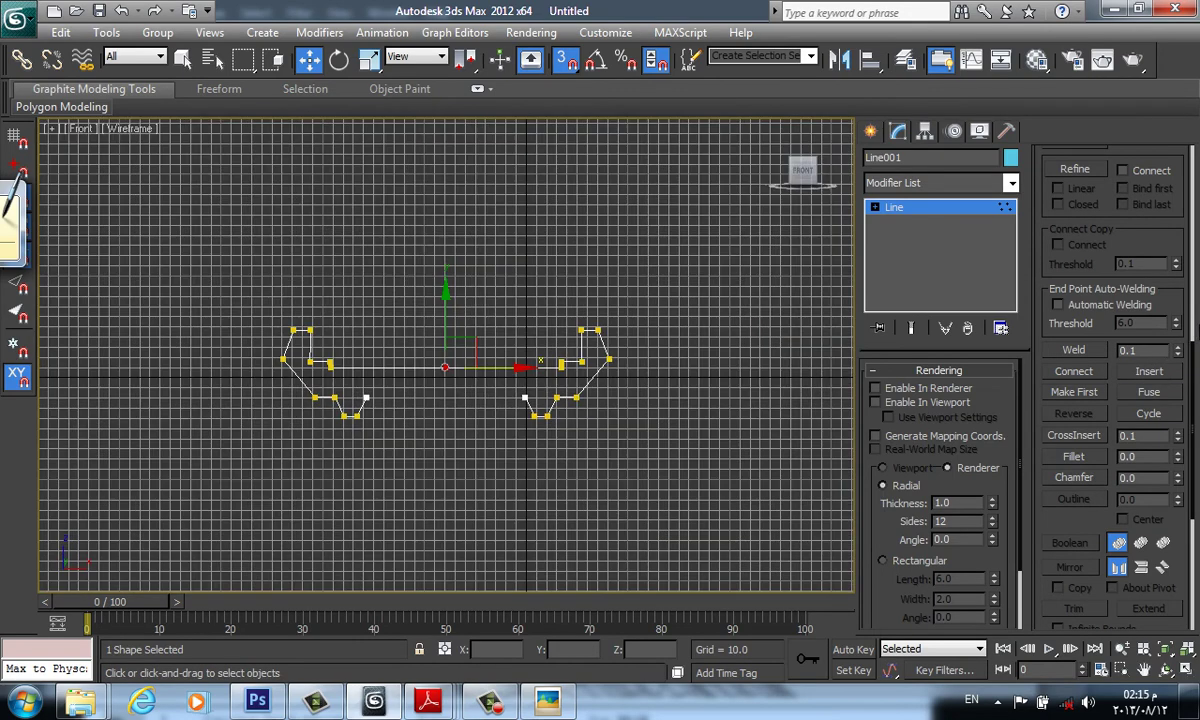
scroll(1192, 344, up, 1)
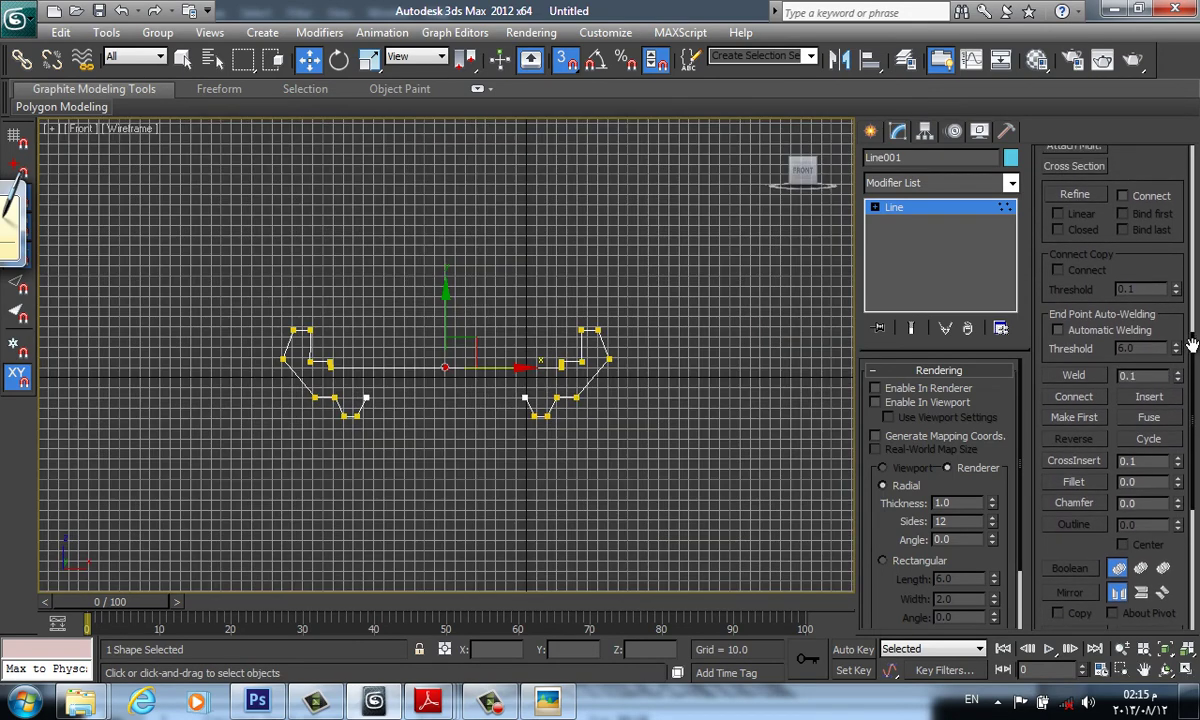
- Weld the overlapping middle vertices, then switch Line001 to Segment level
click(1074, 380)
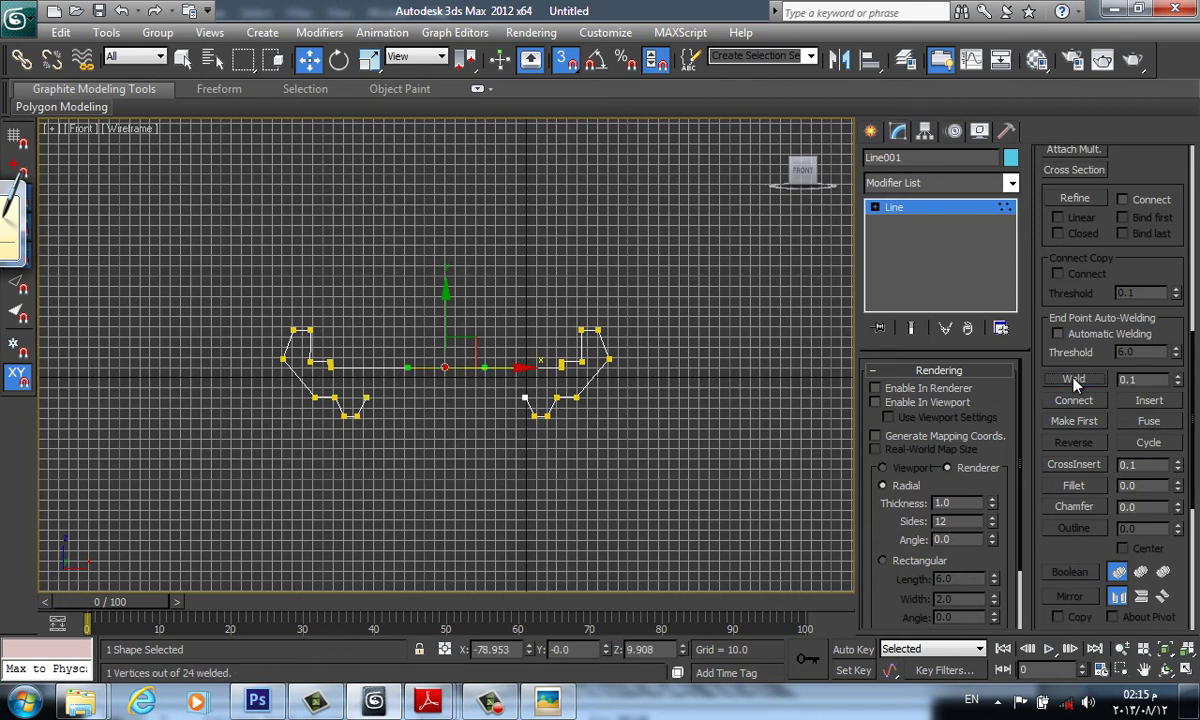
right_click(437, 426)
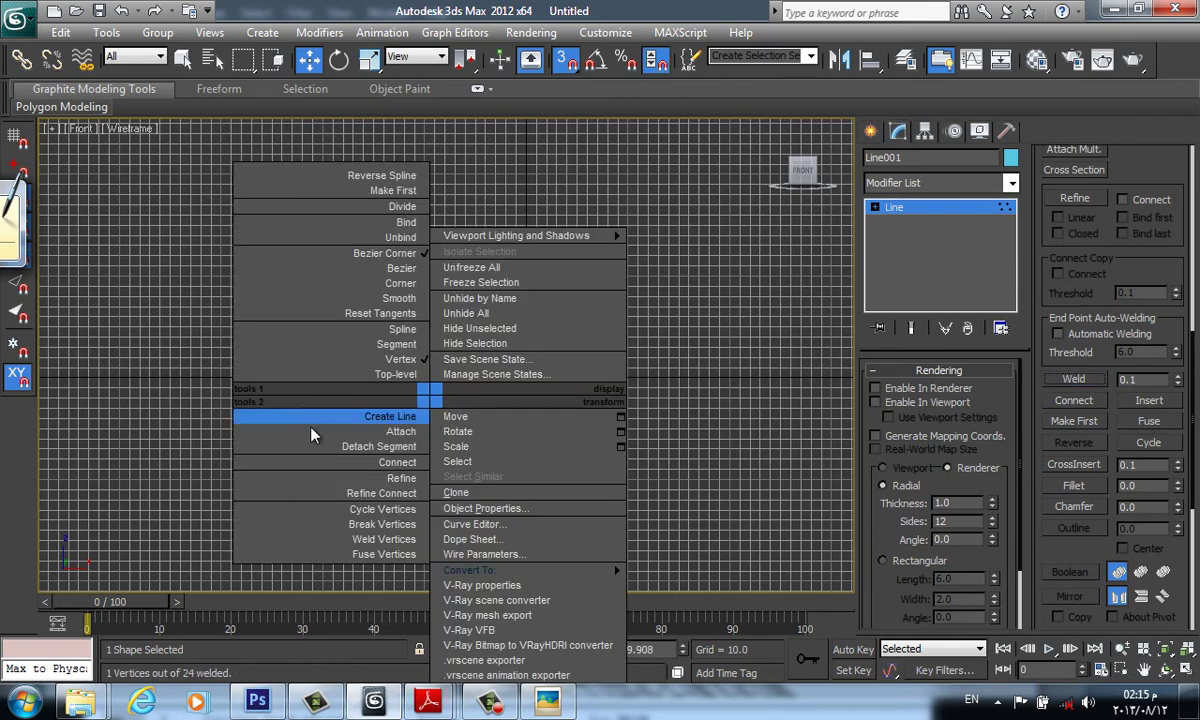
key(Escape)
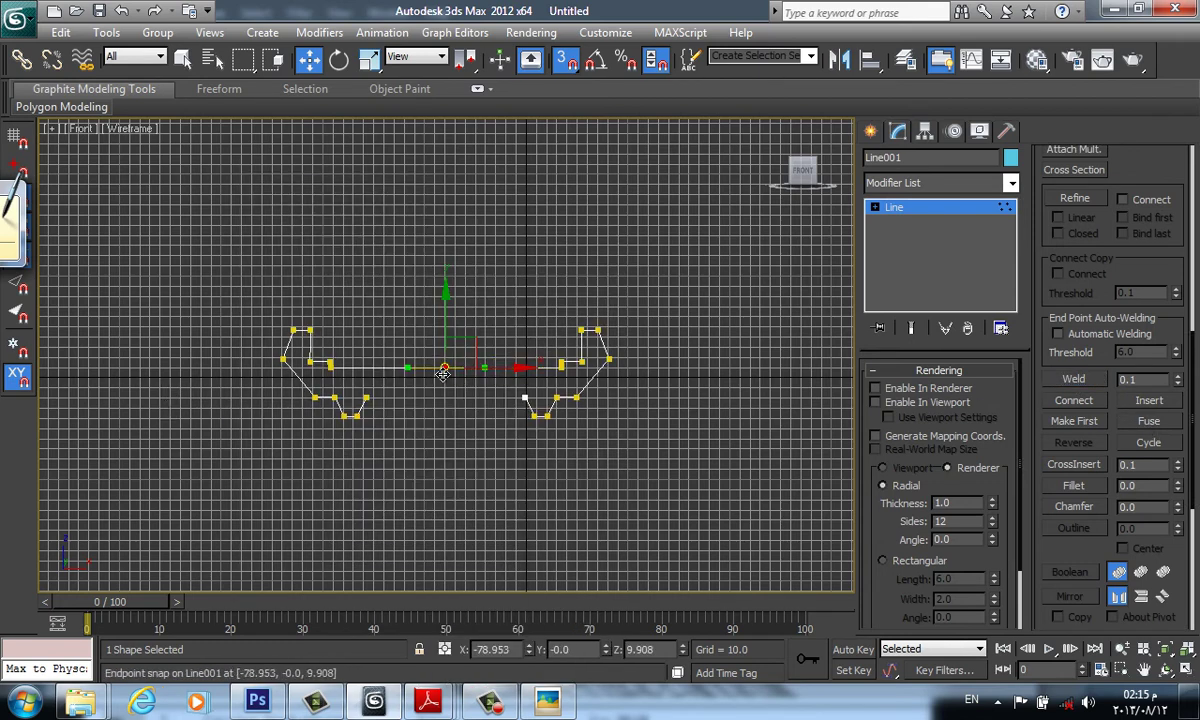
scroll(443, 374, up, 1)
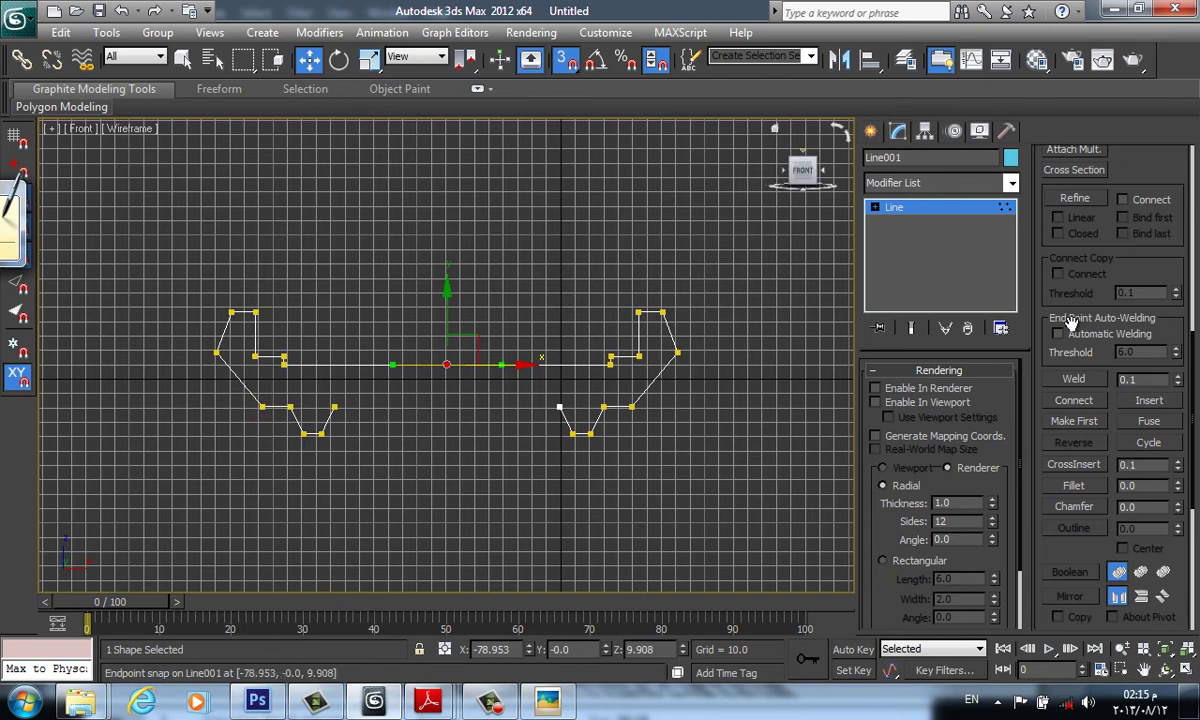
click(597, 420)
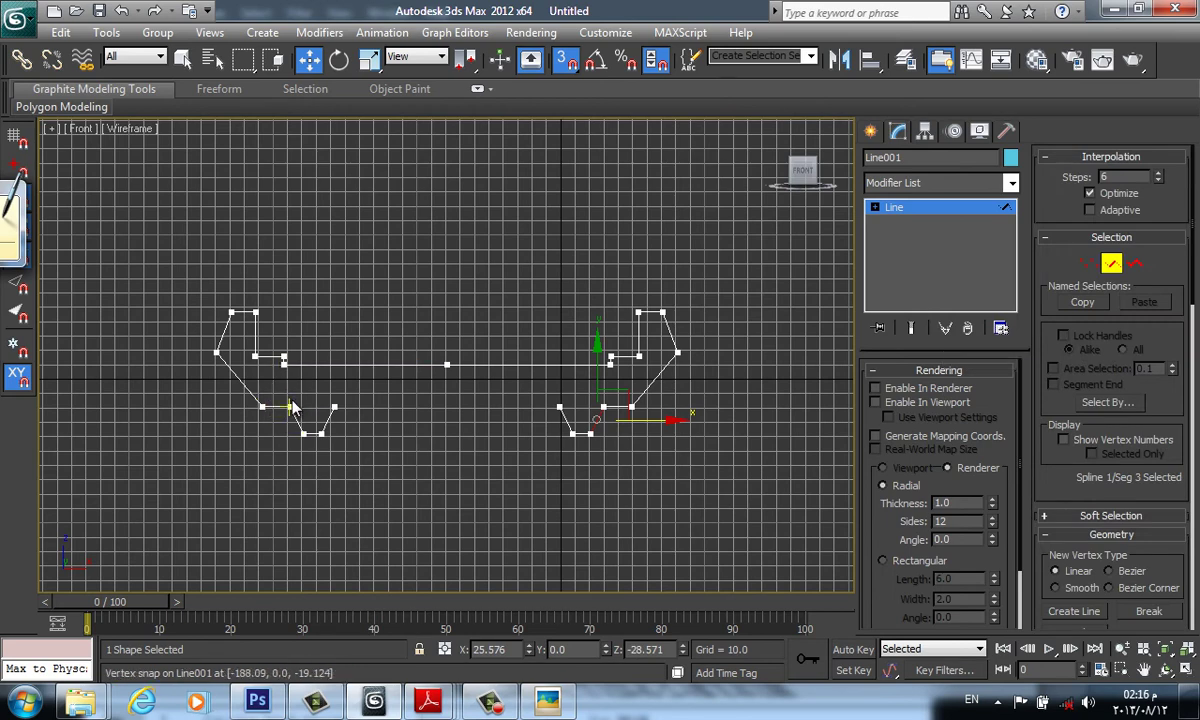
- Select the three lower V-shaped segments and Shift-drag a copy of them to the right
click(289, 454)
scroll(282, 400, up, 3)
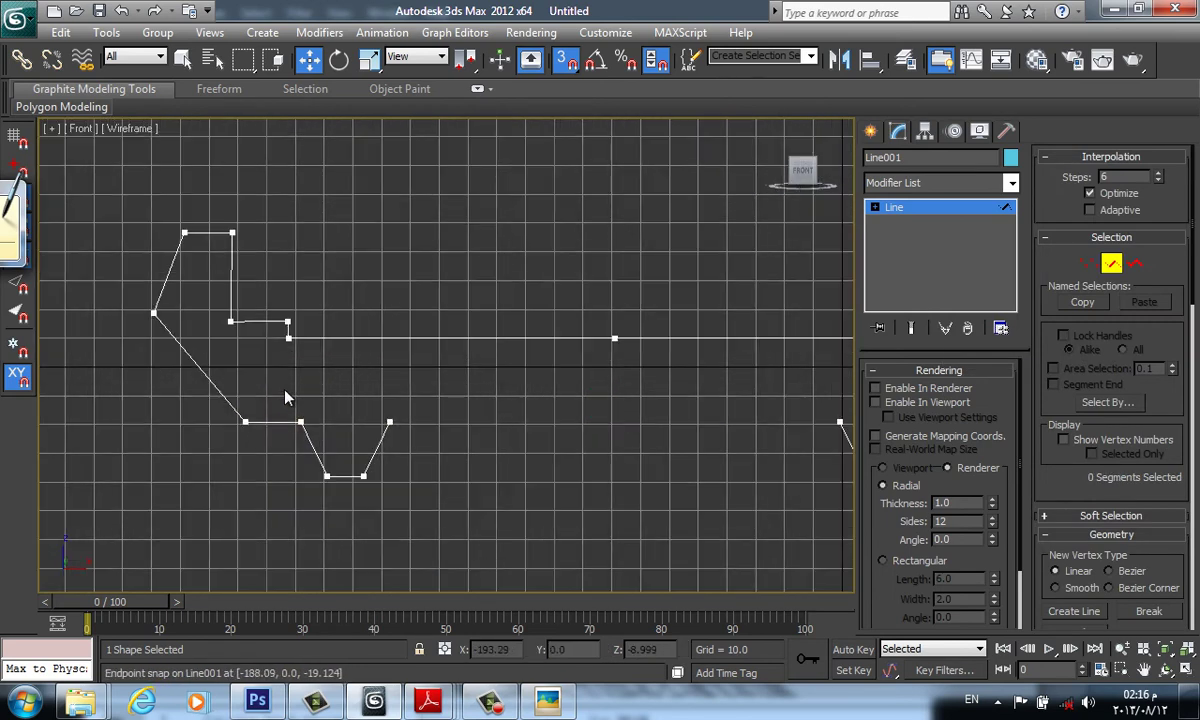
drag(282, 396, 418, 508)
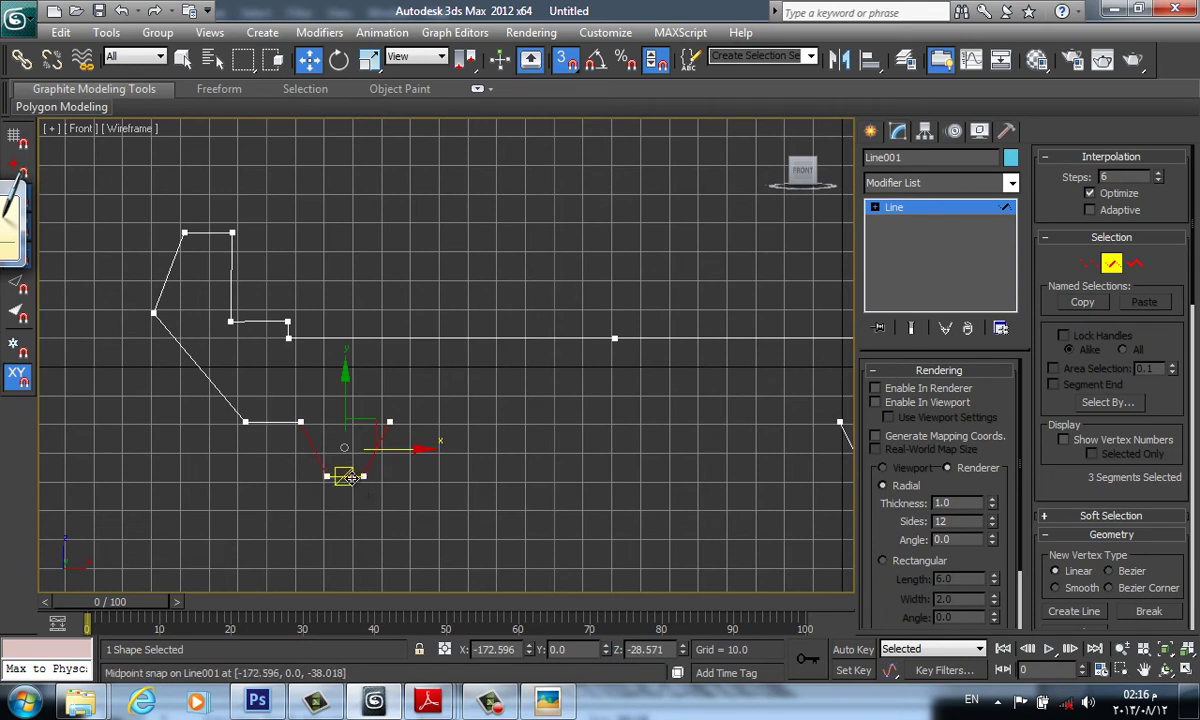
mouse_move(343, 476)
shift+mouse_down()
mouse_move(571, 482)
mouse_move(620, 453)
mouse_move(611, 481)
shift+mouse_up()
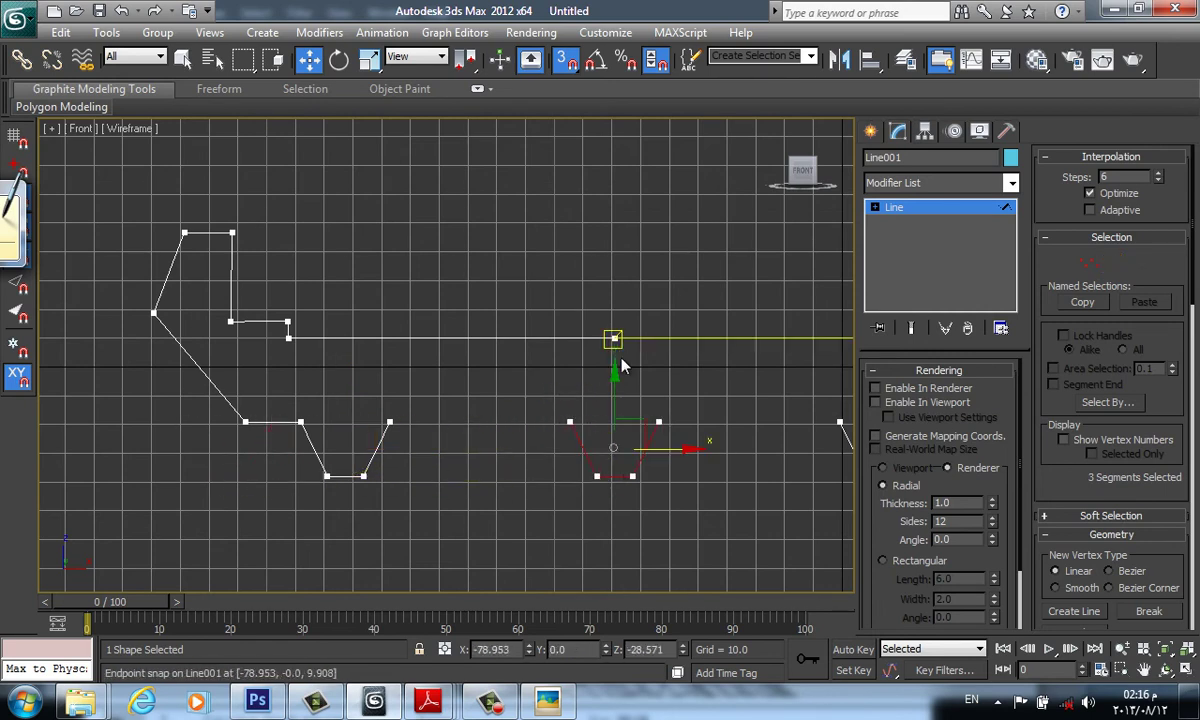
- Clear the selection, recentre the profile, and switch Line001 to Vertex level
click(620, 366)
scroll(600, 490, down, 2)
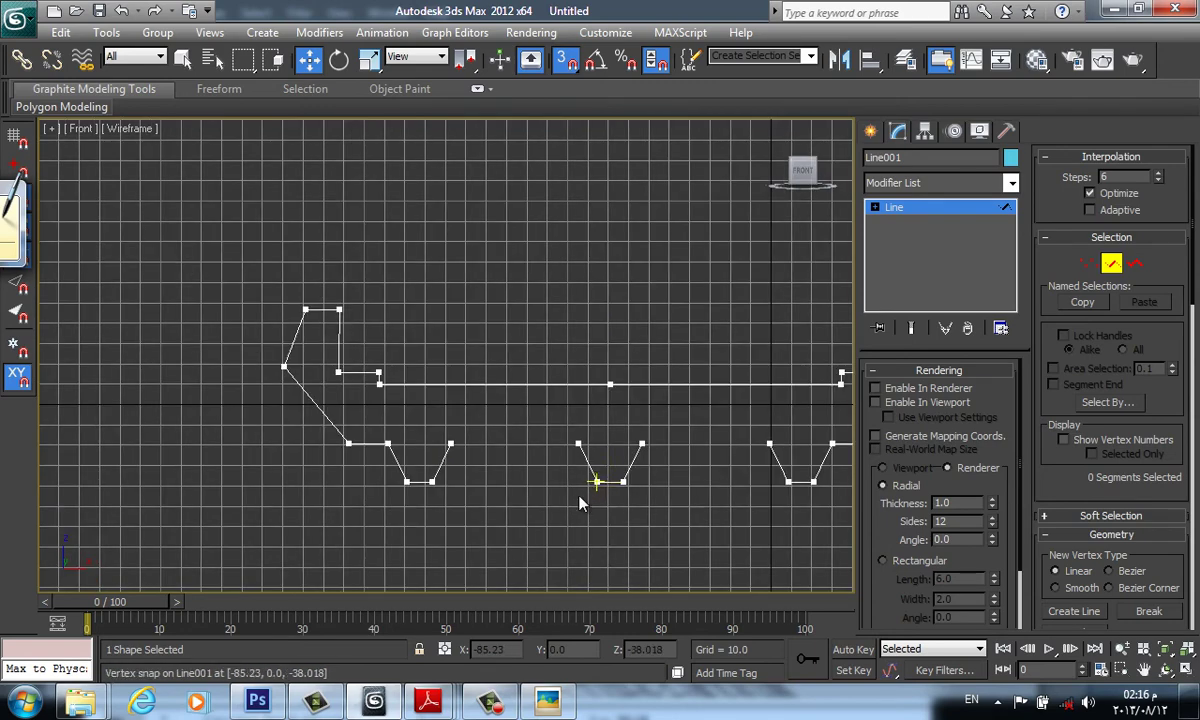
scroll(582, 495, down, 2)
middle_drag(582, 492, 547, 443)
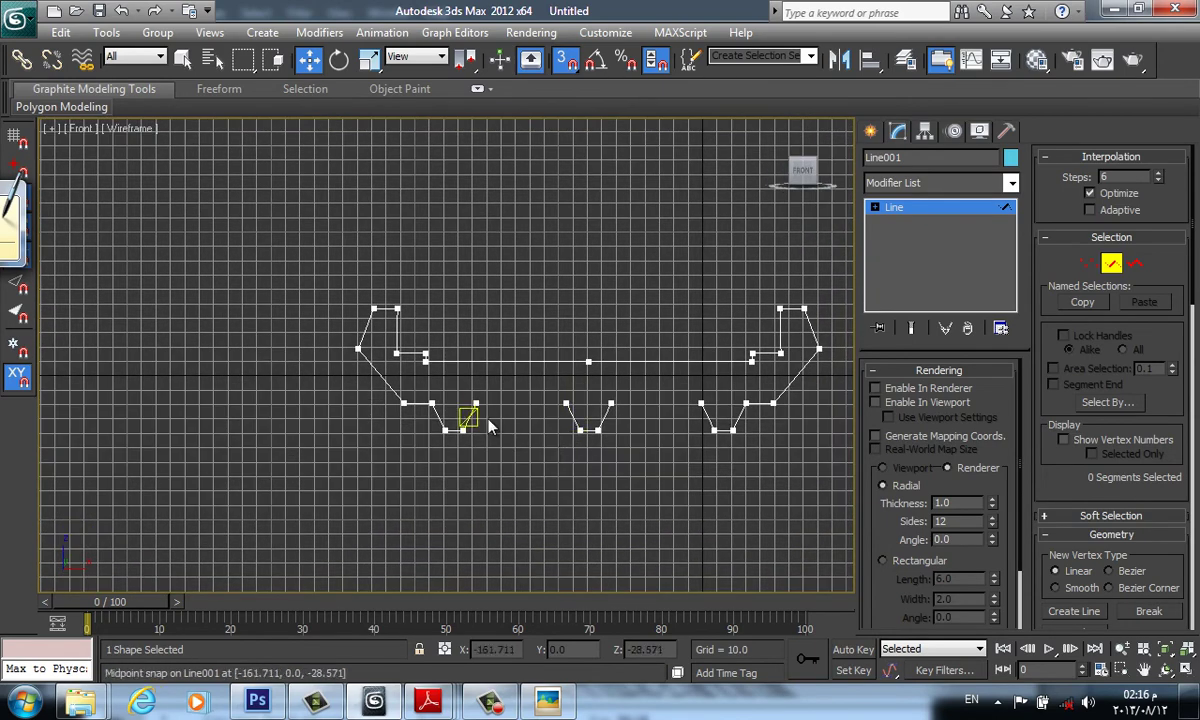
scroll(521, 410, up, 1)
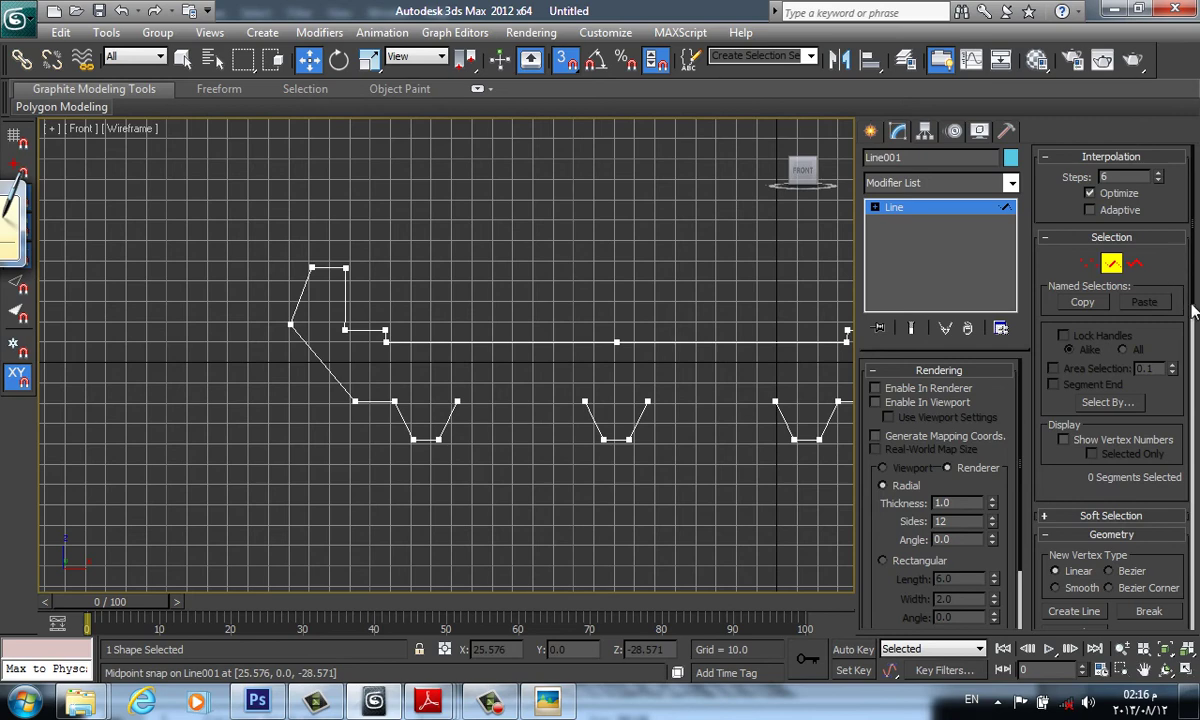
click(1089, 263)
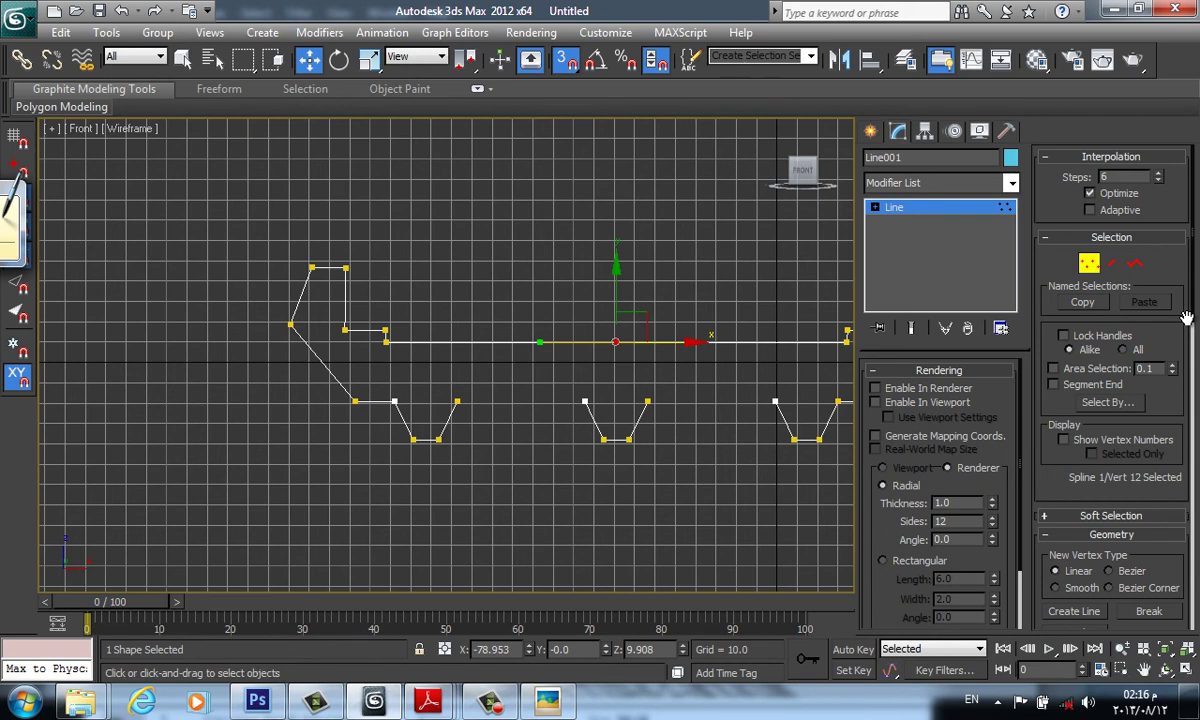
scroll(1120, 400, down, 1)
scroll(1050, 405, down, 2)
- Use Connect to join the two open end vertices on the profile's lower edge
scroll(1045, 430, down, 1)
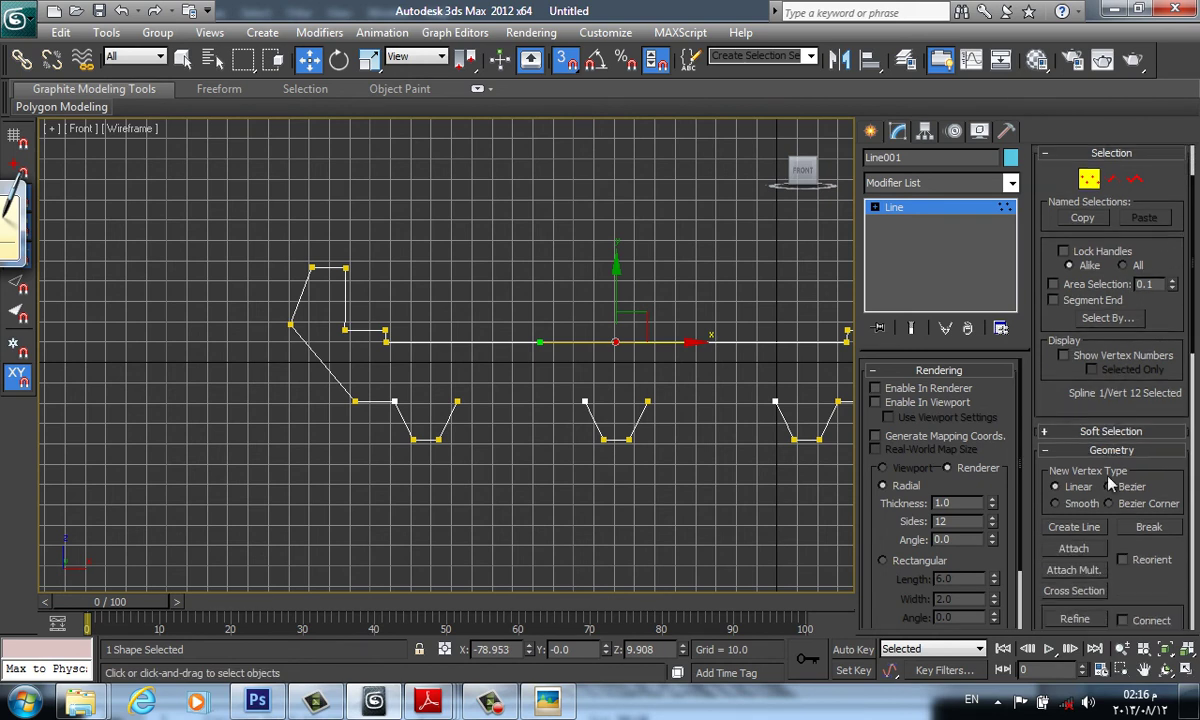
scroll(1095, 495, down, 1)
scroll(1104, 510, down, 2)
scroll(1100, 514, down, 1)
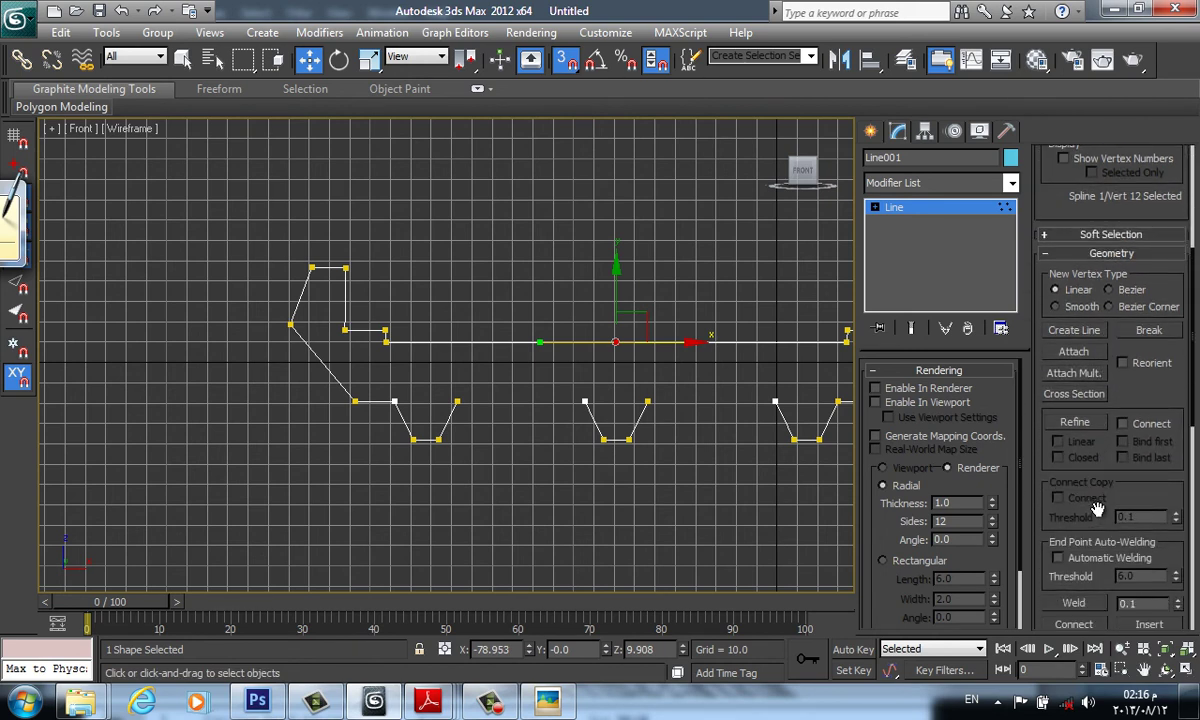
scroll(1097, 518, down, 1)
click(1078, 541)
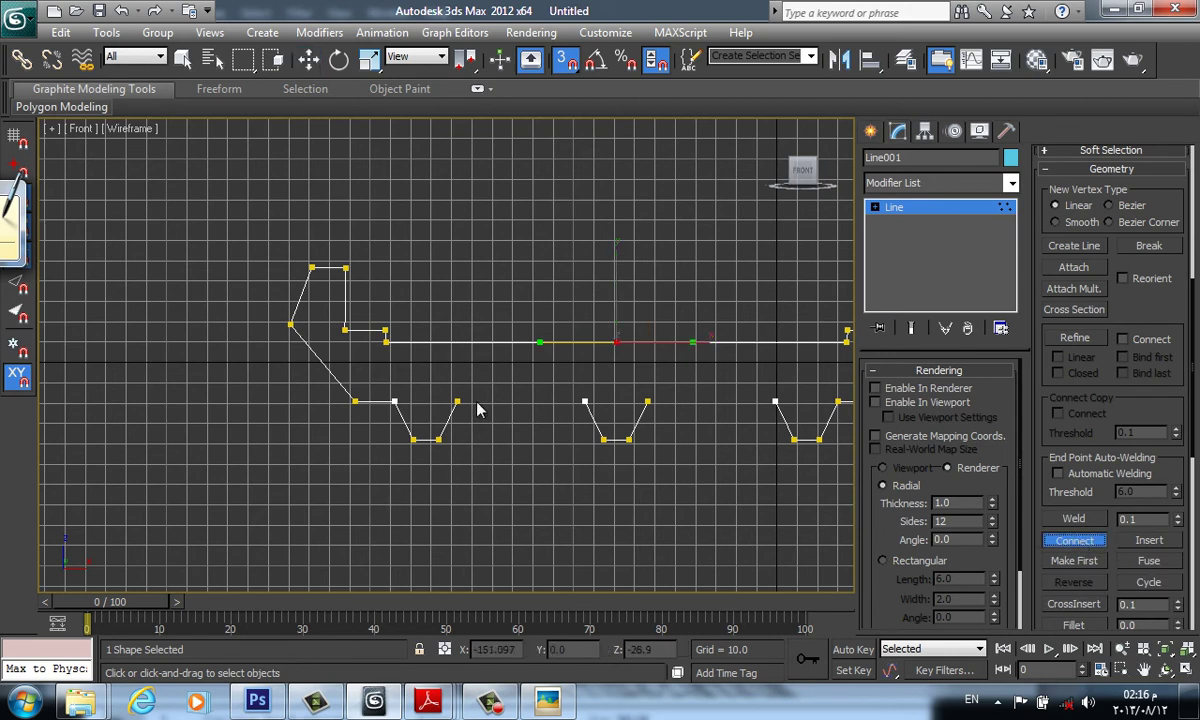
drag(457, 401, 584, 401)
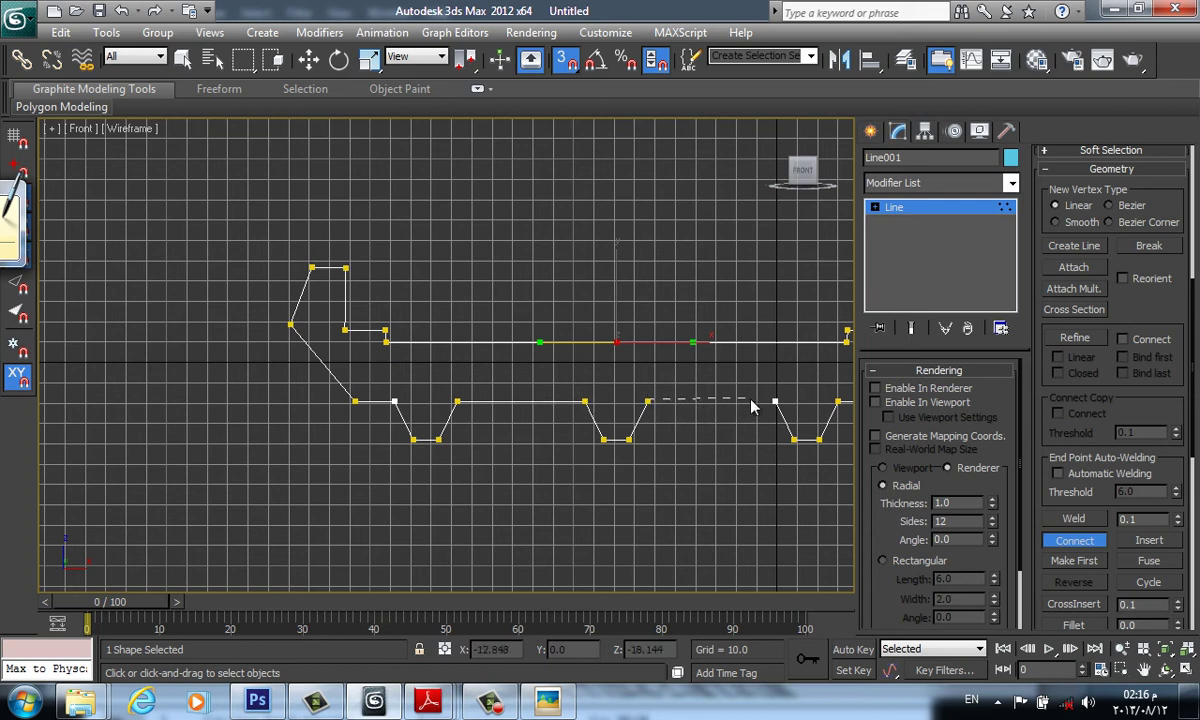
drag(680, 412, 775, 401)
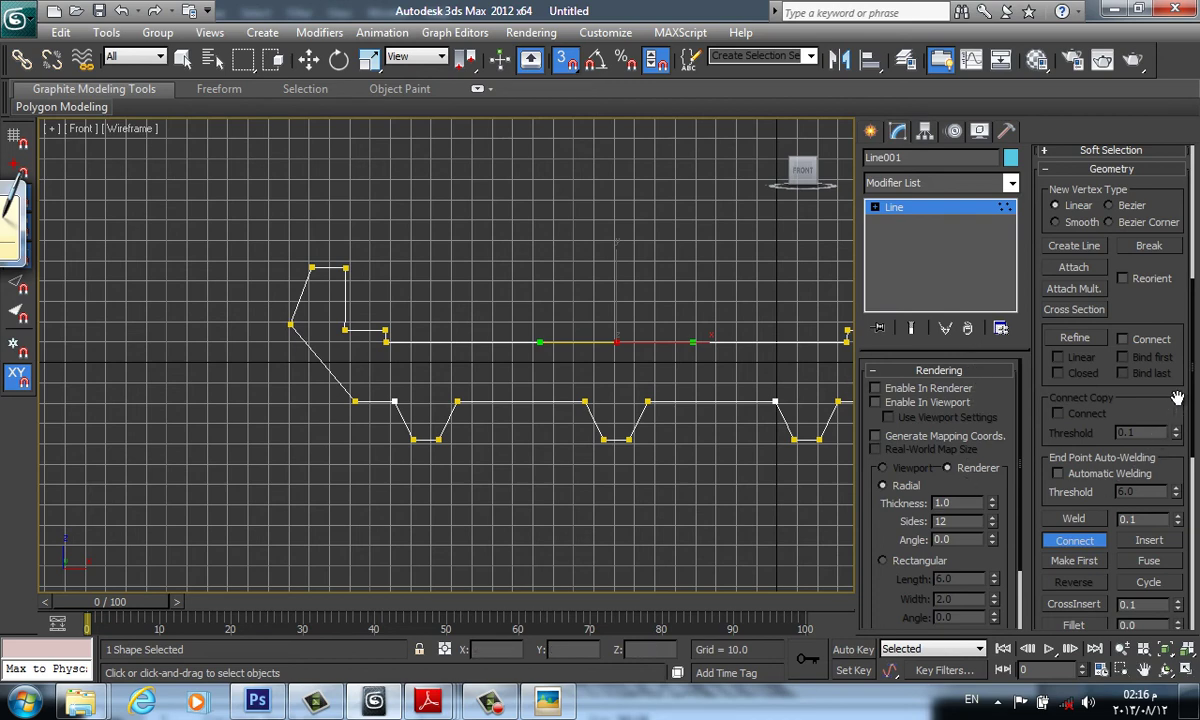
- Pan the Front view to bring the rest of the profile into view
scroll(680, 347, down, 3)
scroll(680, 347, down, 2)
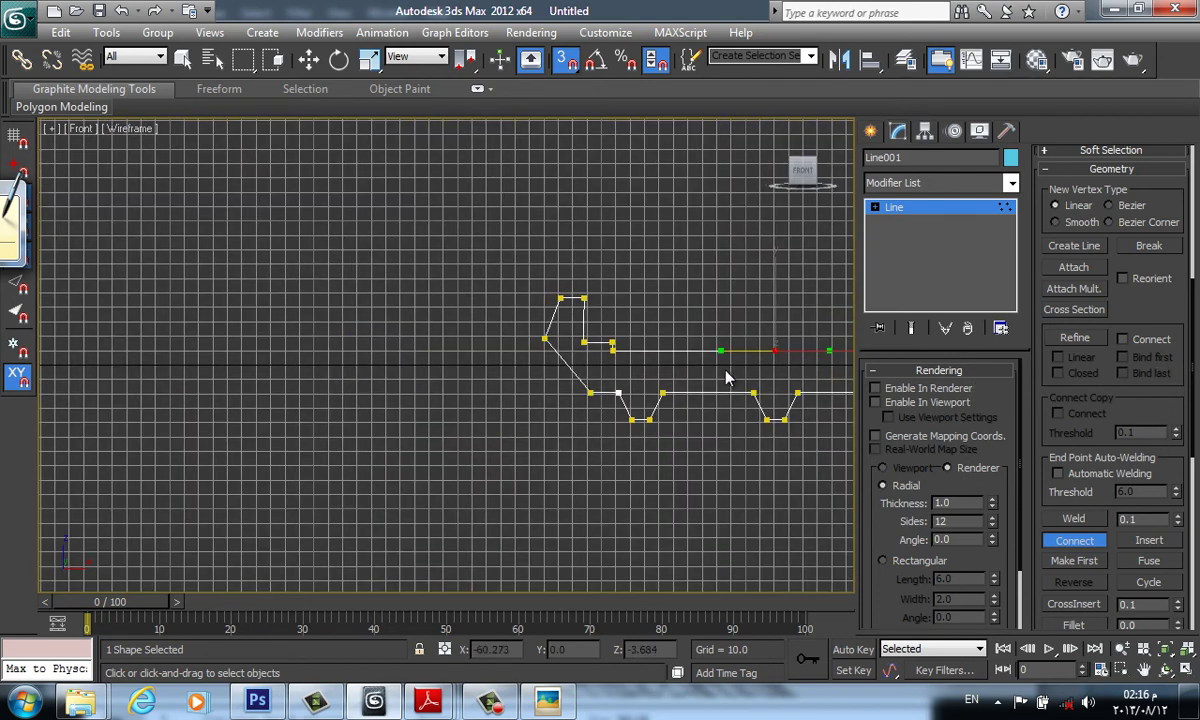
scroll(612, 343, up, 3)
middle_drag(612, 343, 372, 332)
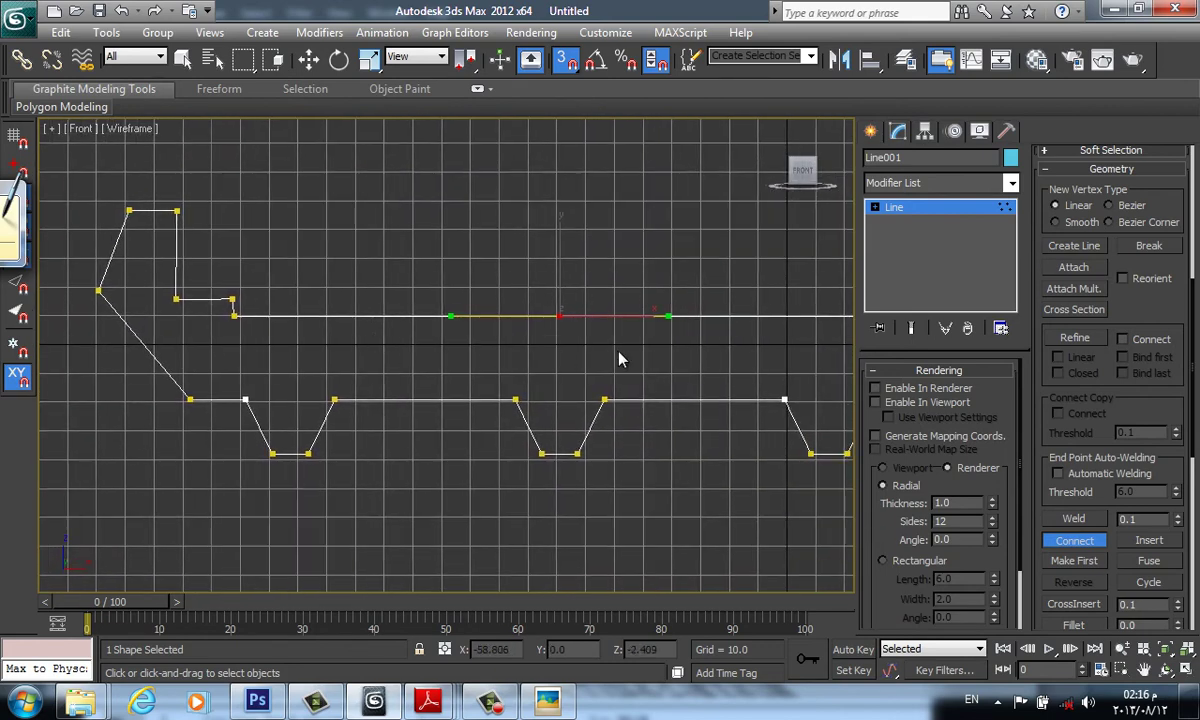
mouse_move(621, 356)
middle_down()
mouse_move(544, 351)
mouse_move(540, 369)
middle_up()
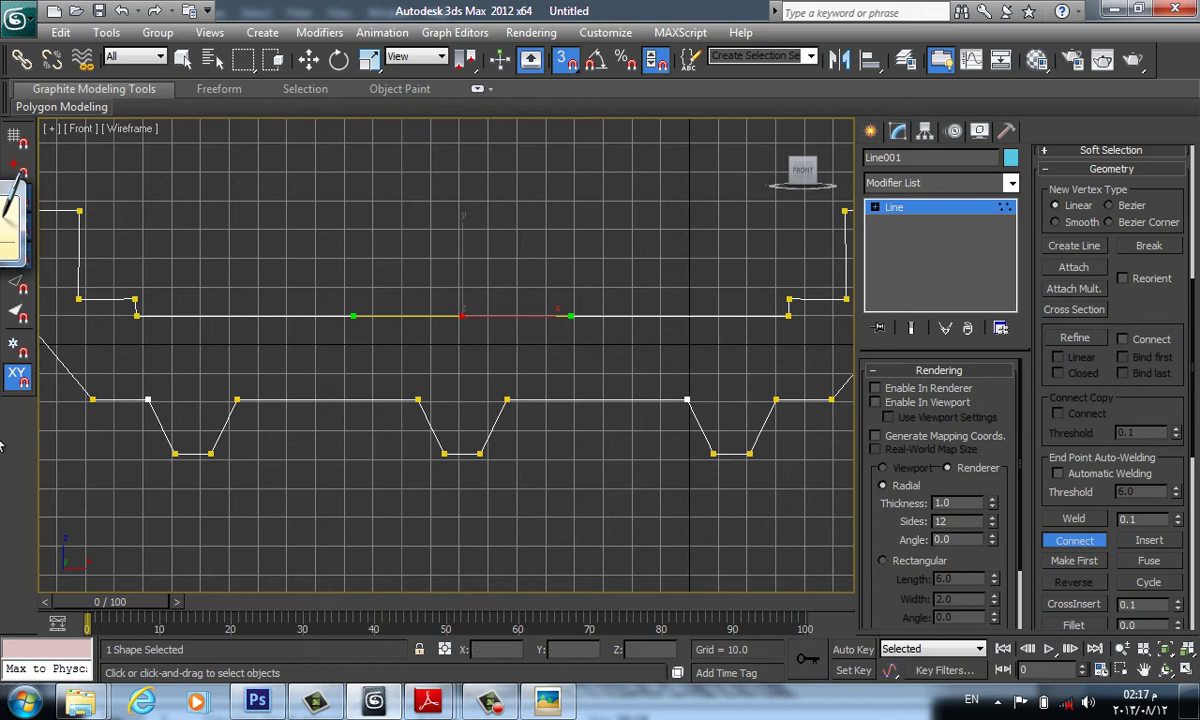
click(490, 700)
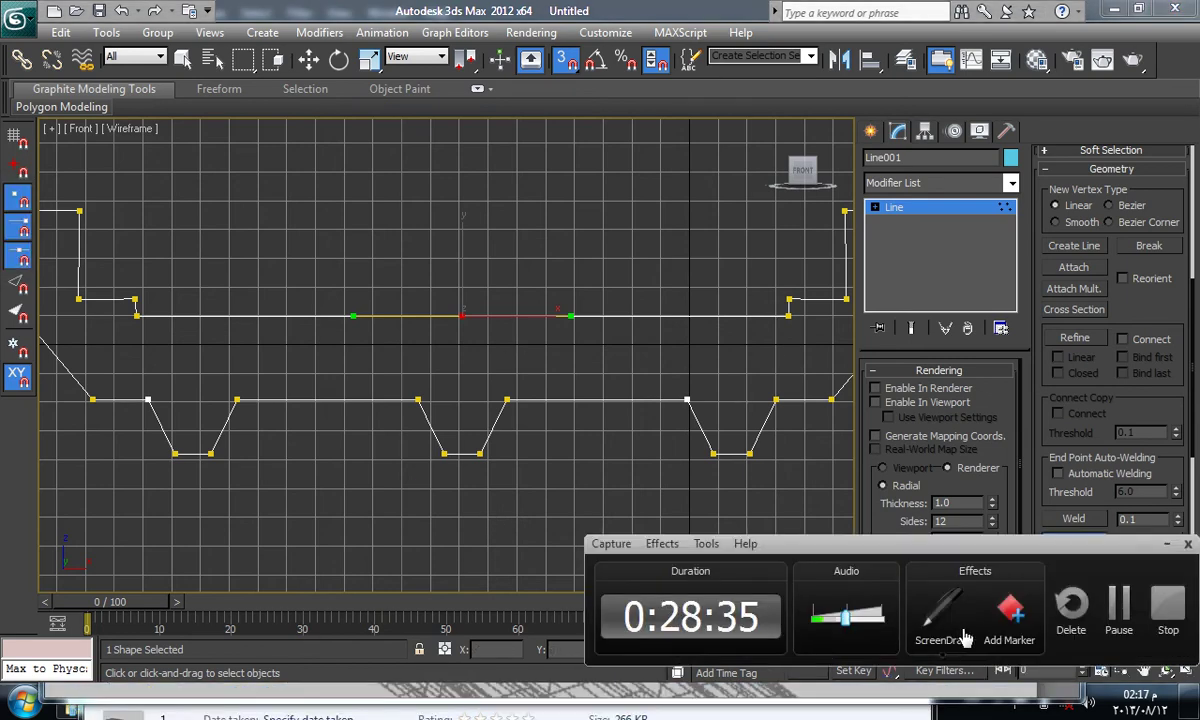
- Change the active viewport to the Top view with the T shortcut
click(1108, 605)
click(1108, 605)
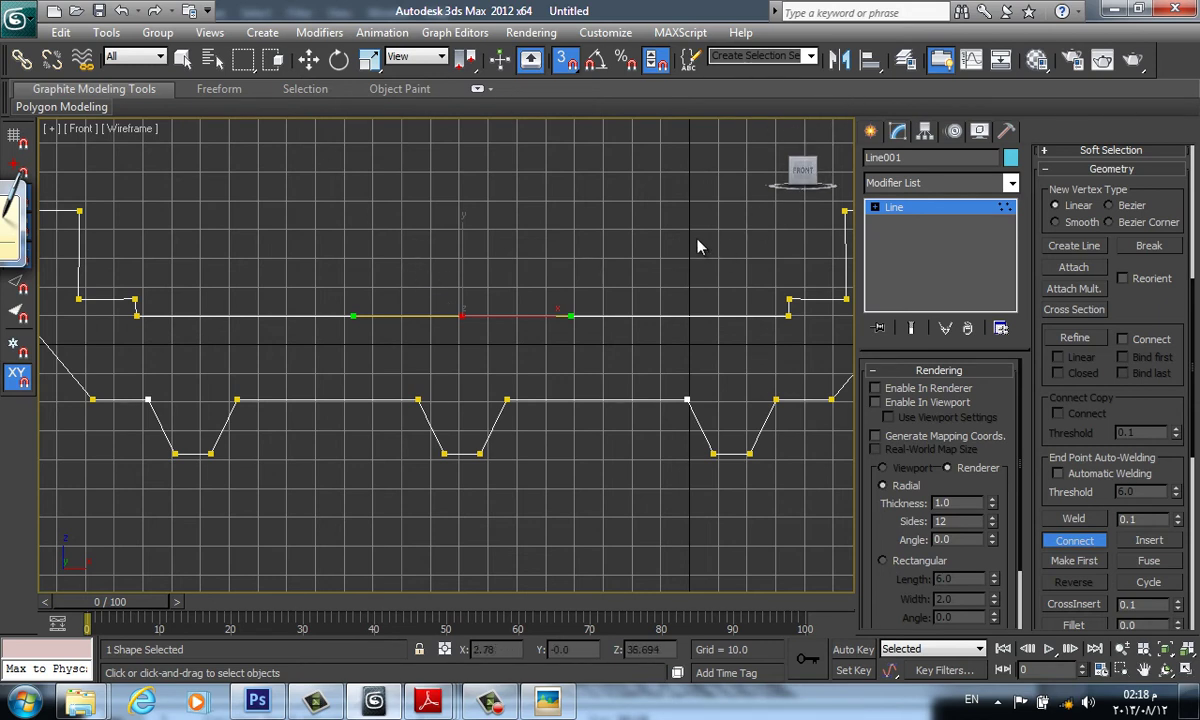
key(t)
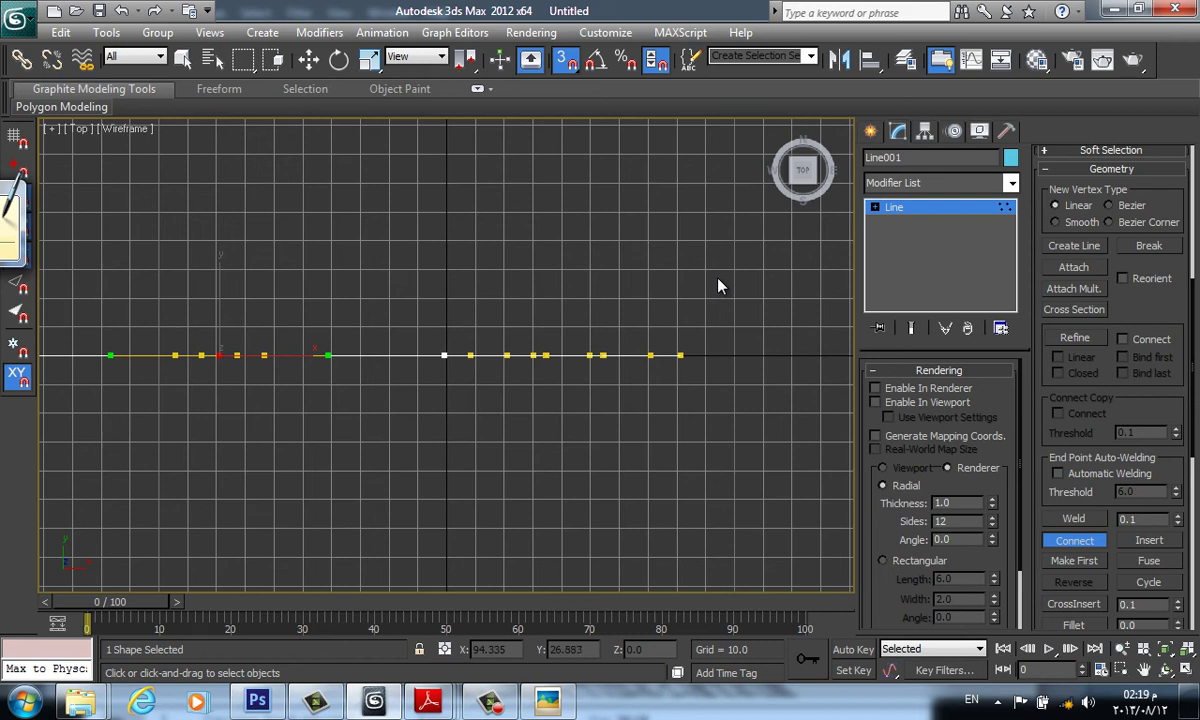
- Draw Arc001, a large arc of radius 1090.085, in the Top view right of the profile
click(872, 133)
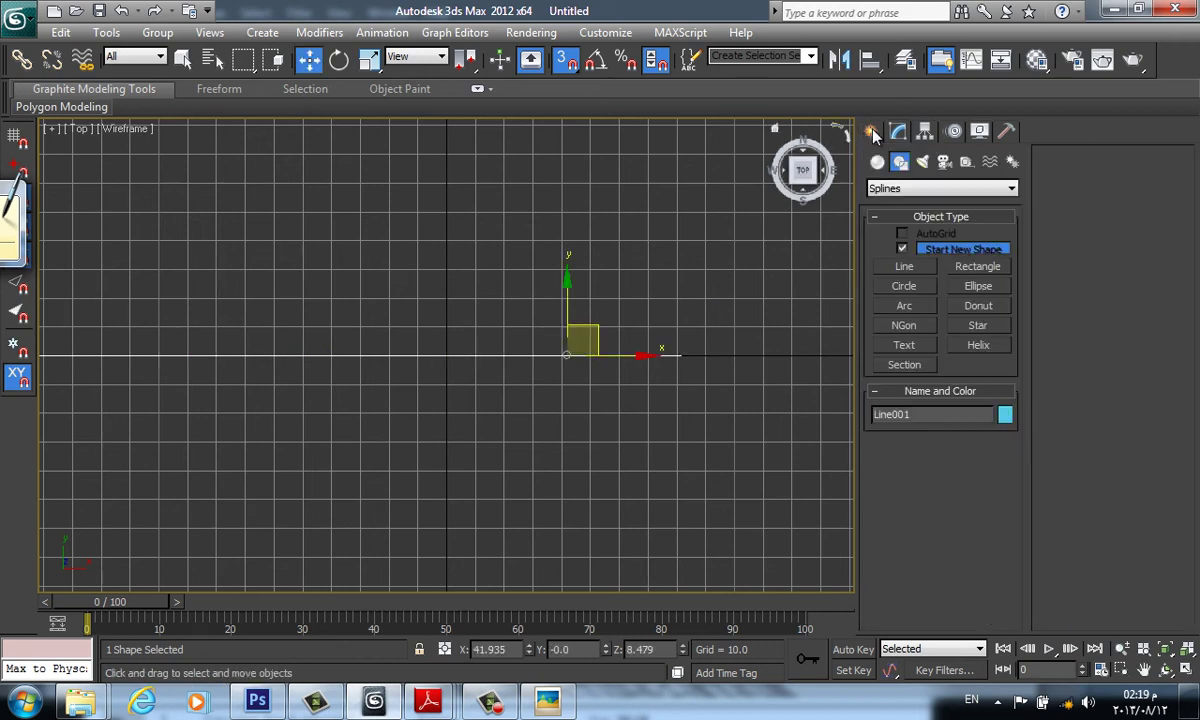
mouse_move(723, 300)
middle_down()
mouse_move(396, 329)
mouse_move(447, 349)
middle_up()
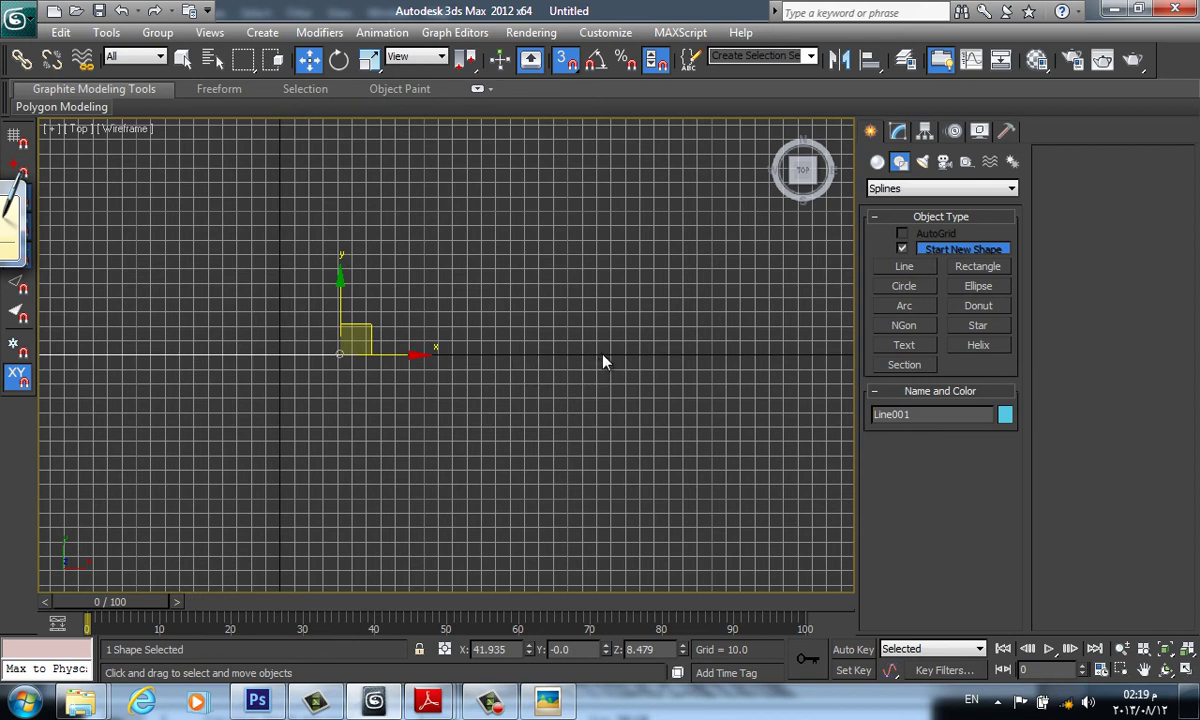
click(906, 309)
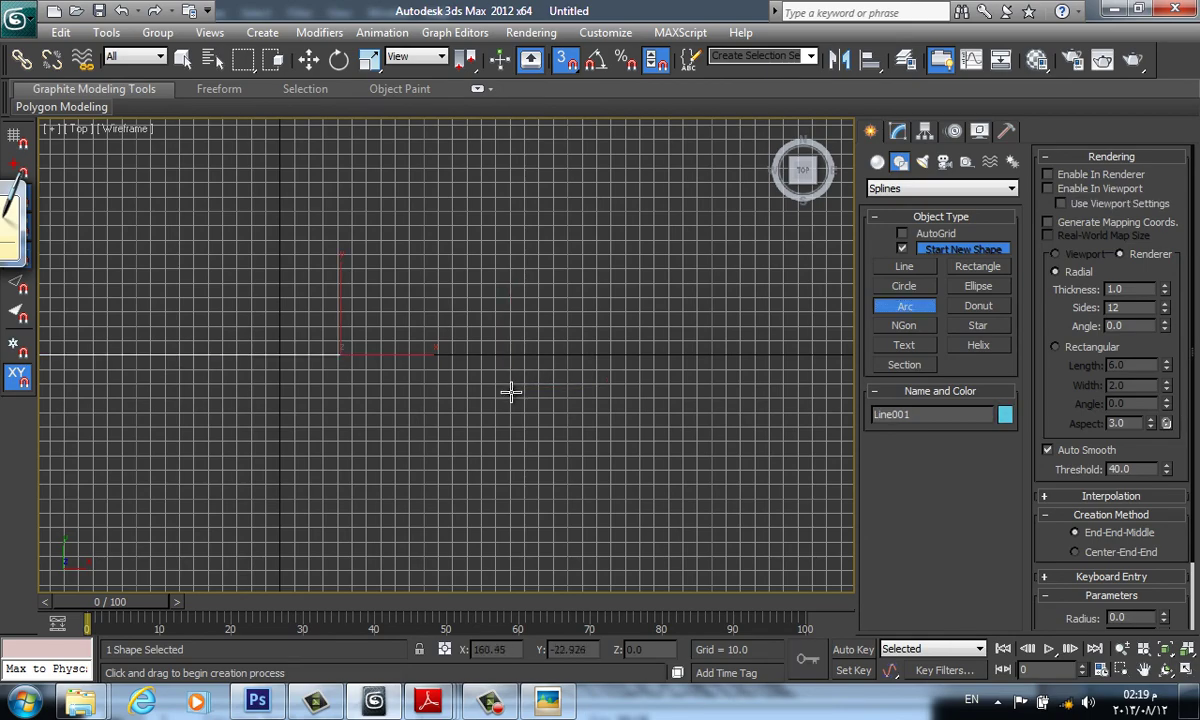
scroll(534, 393, down, 1)
mouse_move(544, 407)
middle_down()
mouse_move(455, 380)
mouse_move(455, 393)
middle_up()
scroll(455, 393, down, 2)
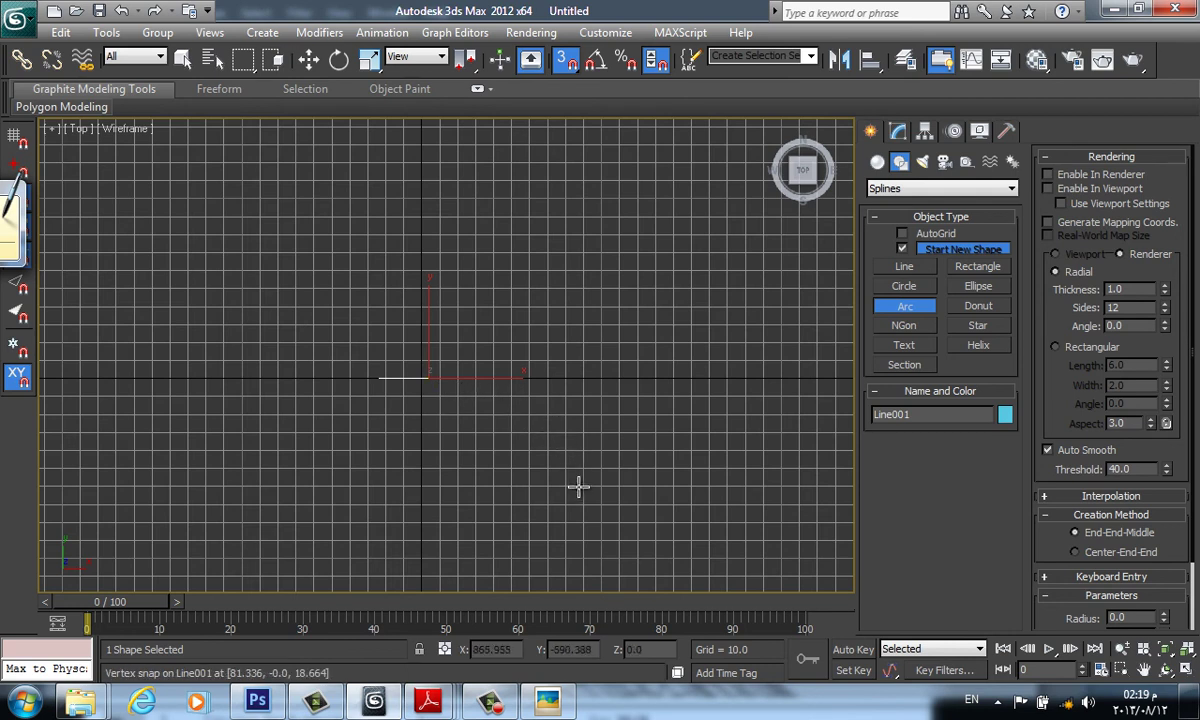
mouse_move(602, 511)
mouse_down()
mouse_move(658, 445)
mouse_move(681, 380)
mouse_up()
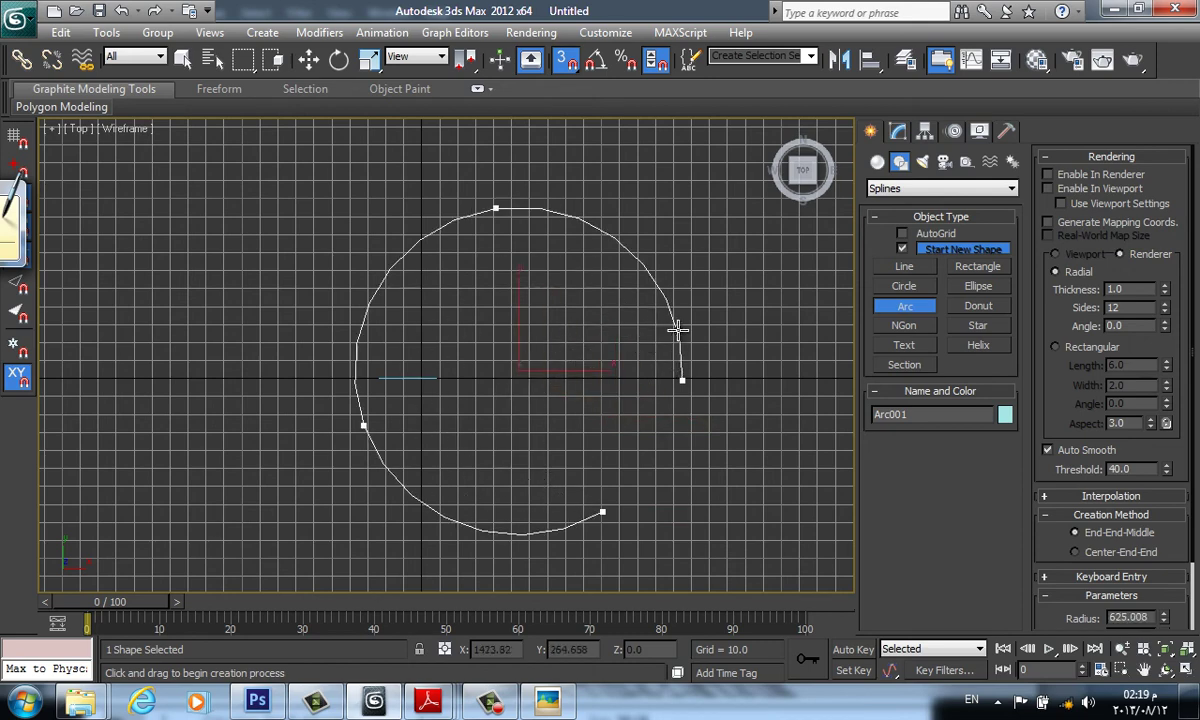
right_click(672, 372)
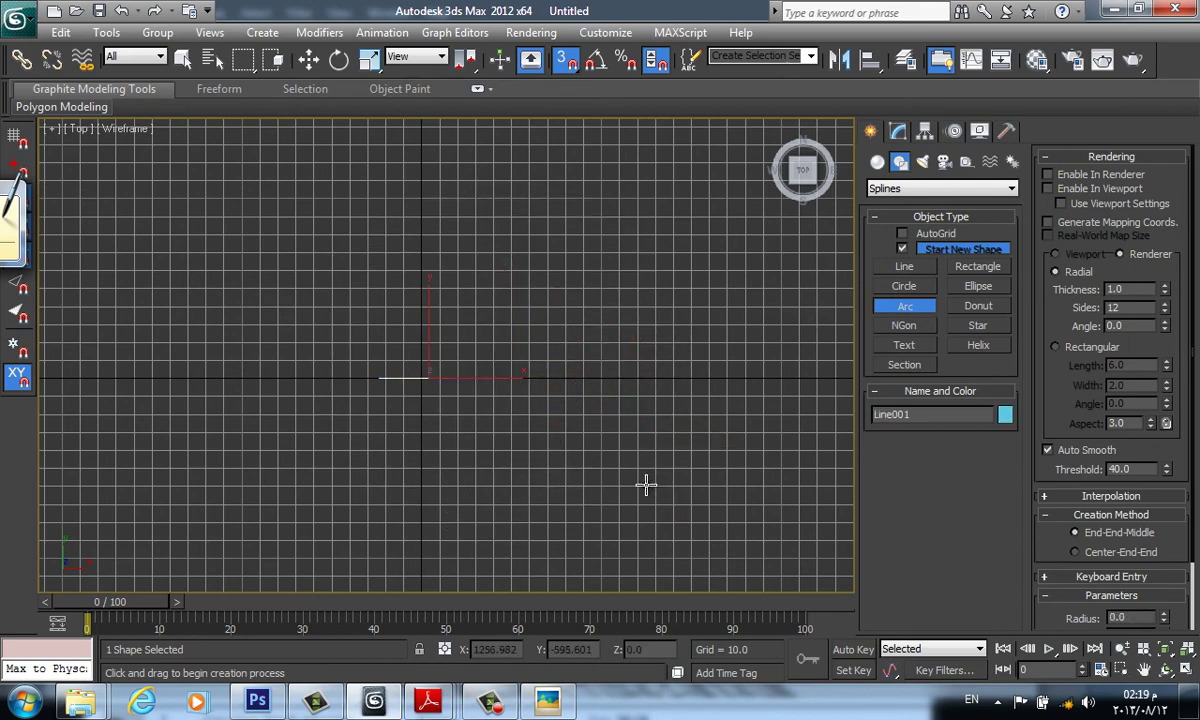
mouse_move(647, 485)
mouse_down()
mouse_move(733, 333)
mouse_move(706, 213)
mouse_move(716, 210)
mouse_up()
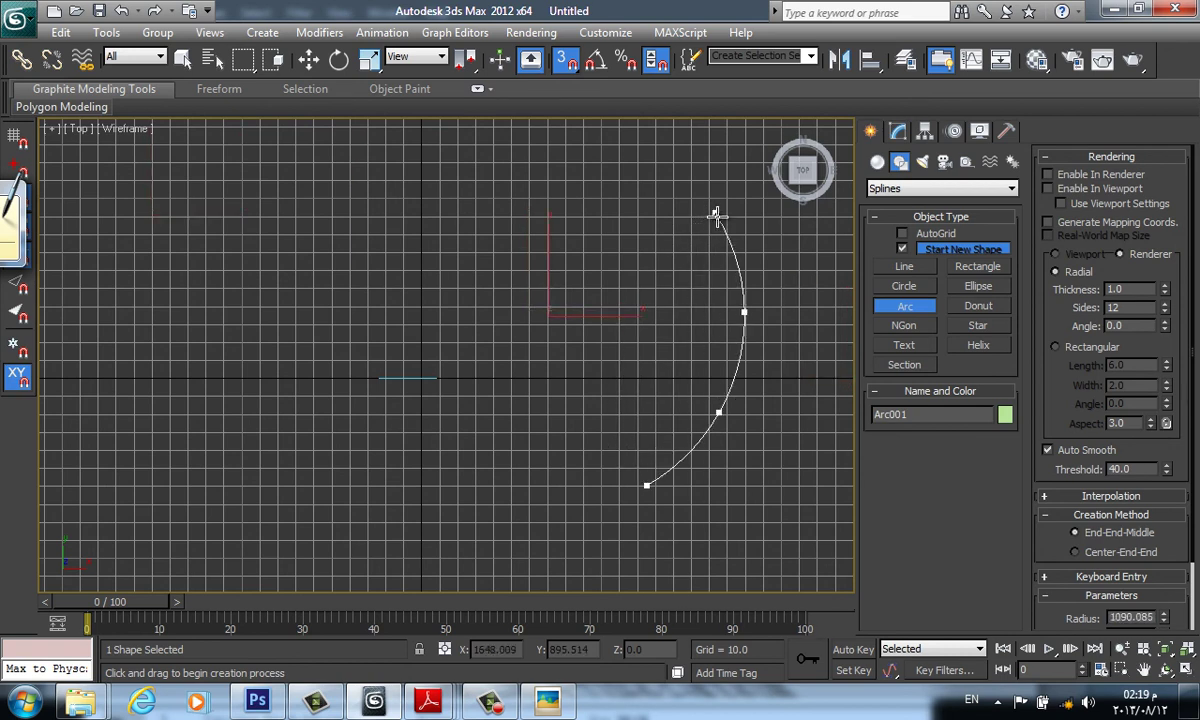
click(716, 215)
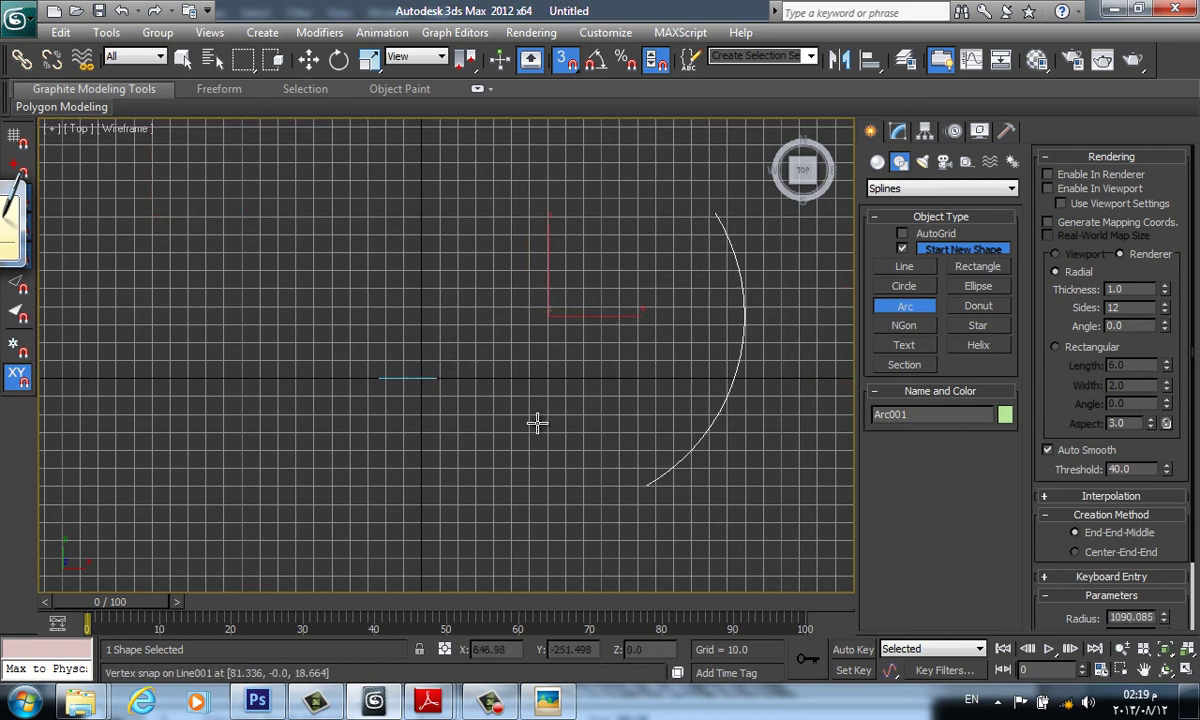
- Apply a Sweep modifier to Arc001 with Line001 picked as its custom section
click(897, 133)
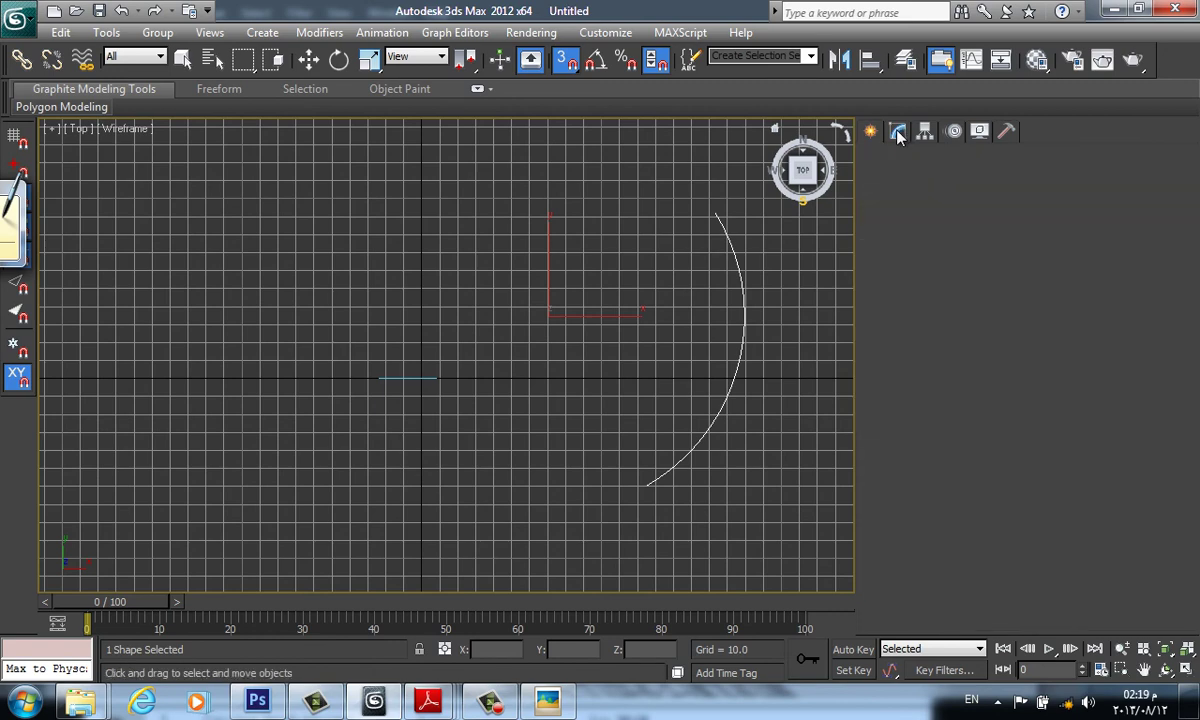
click(903, 182)
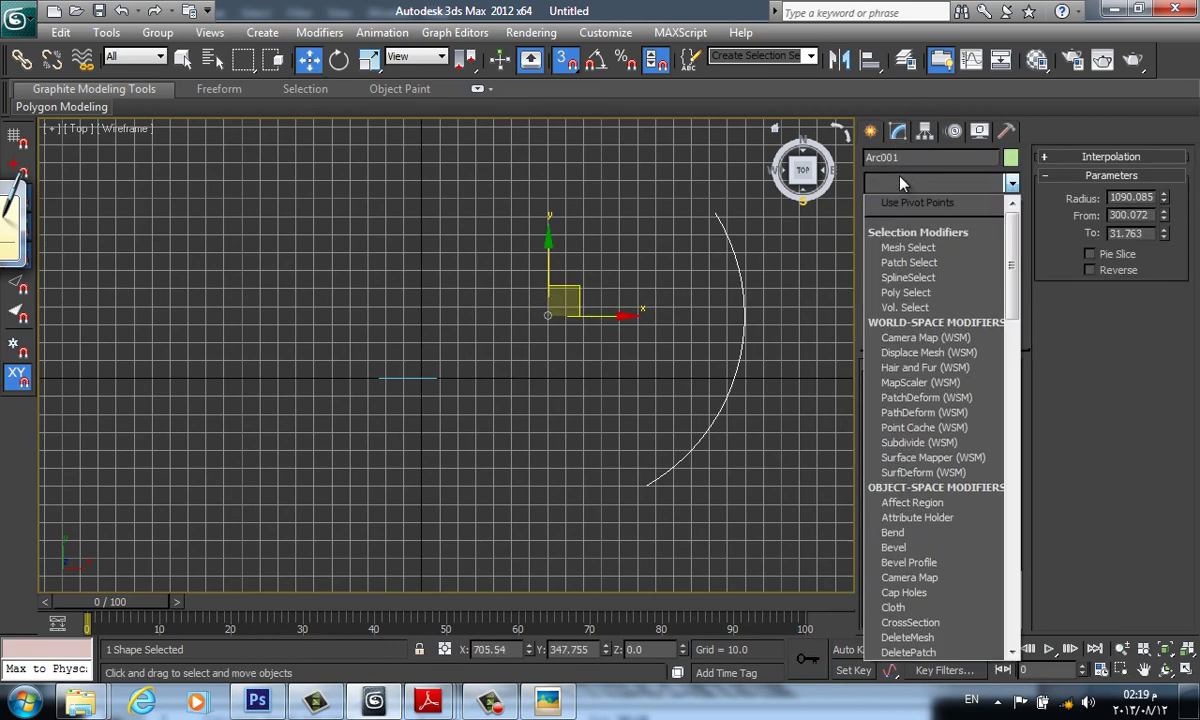
text(s)
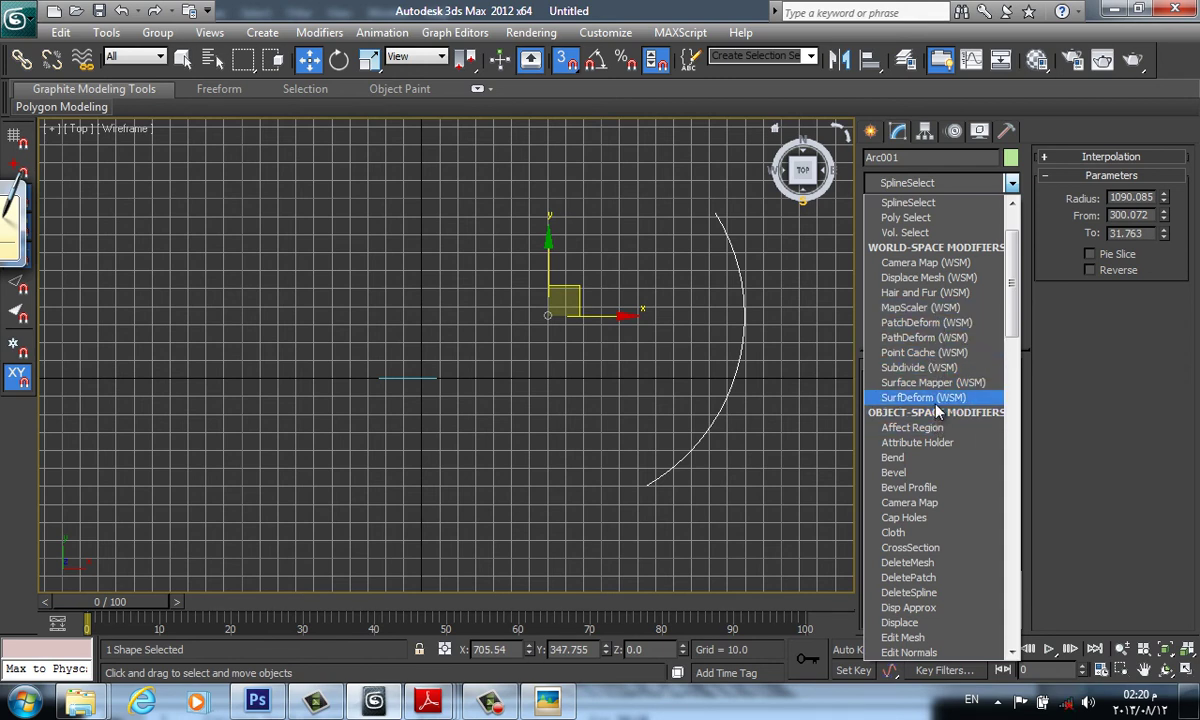
key(w)
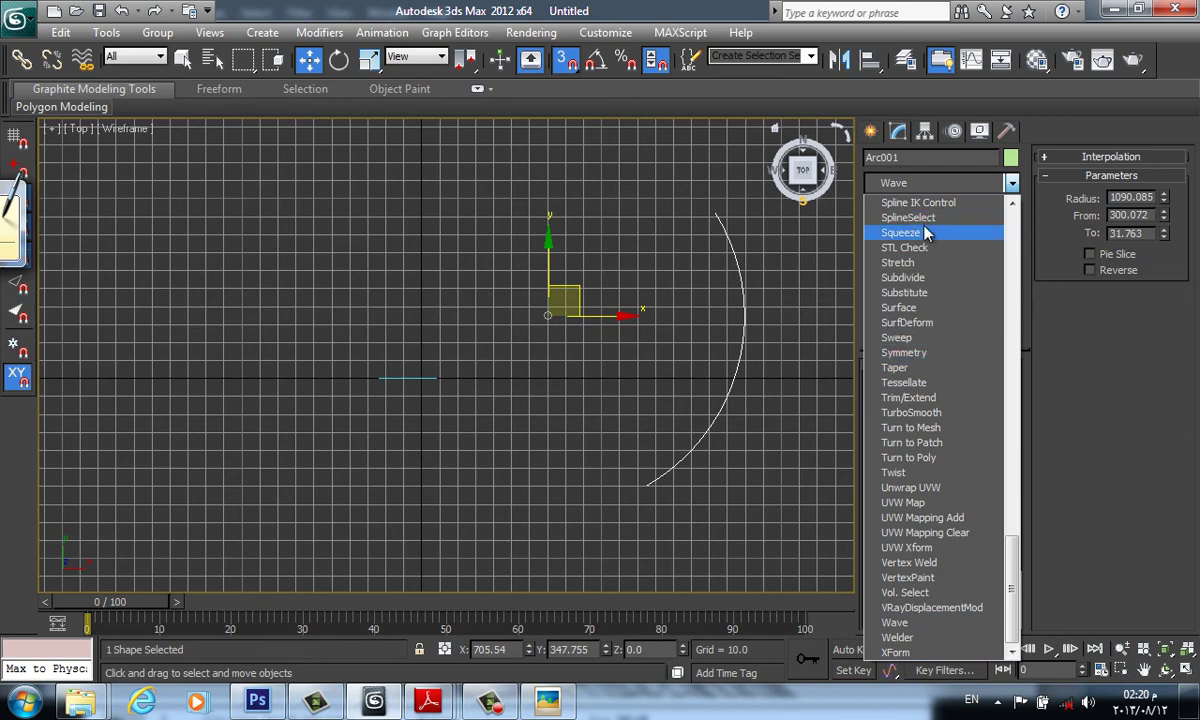
click(908, 337)
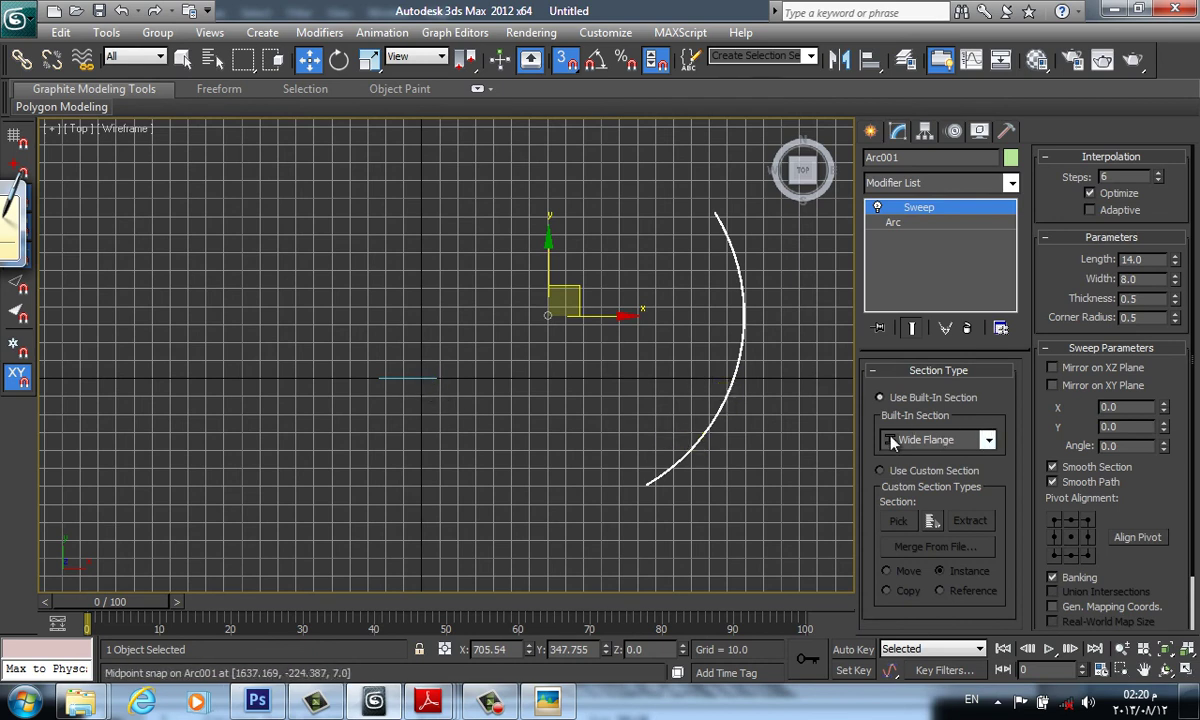
click(881, 471)
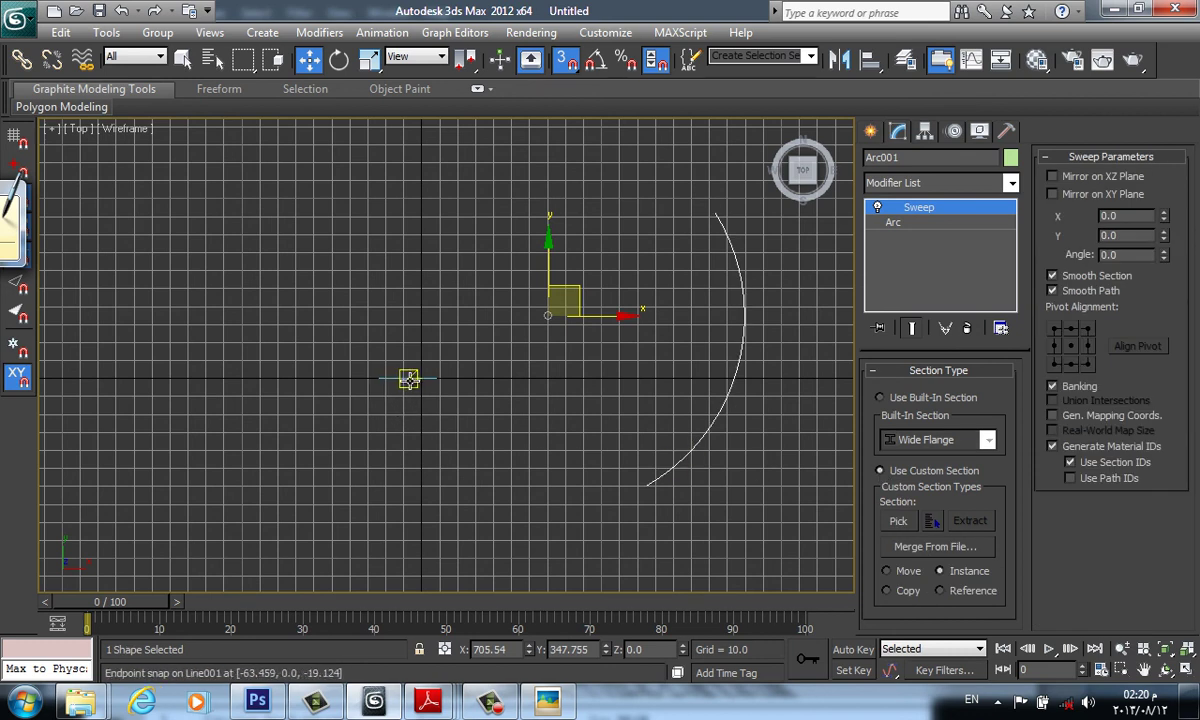
click(890, 522)
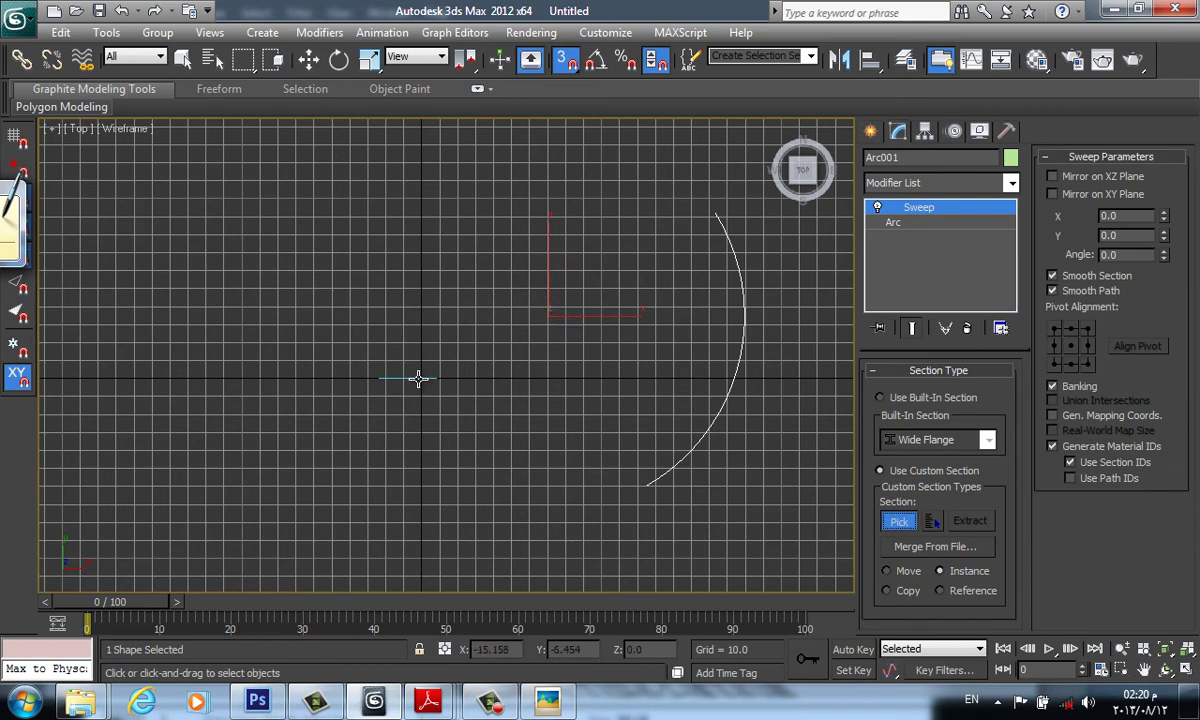
click(419, 378)
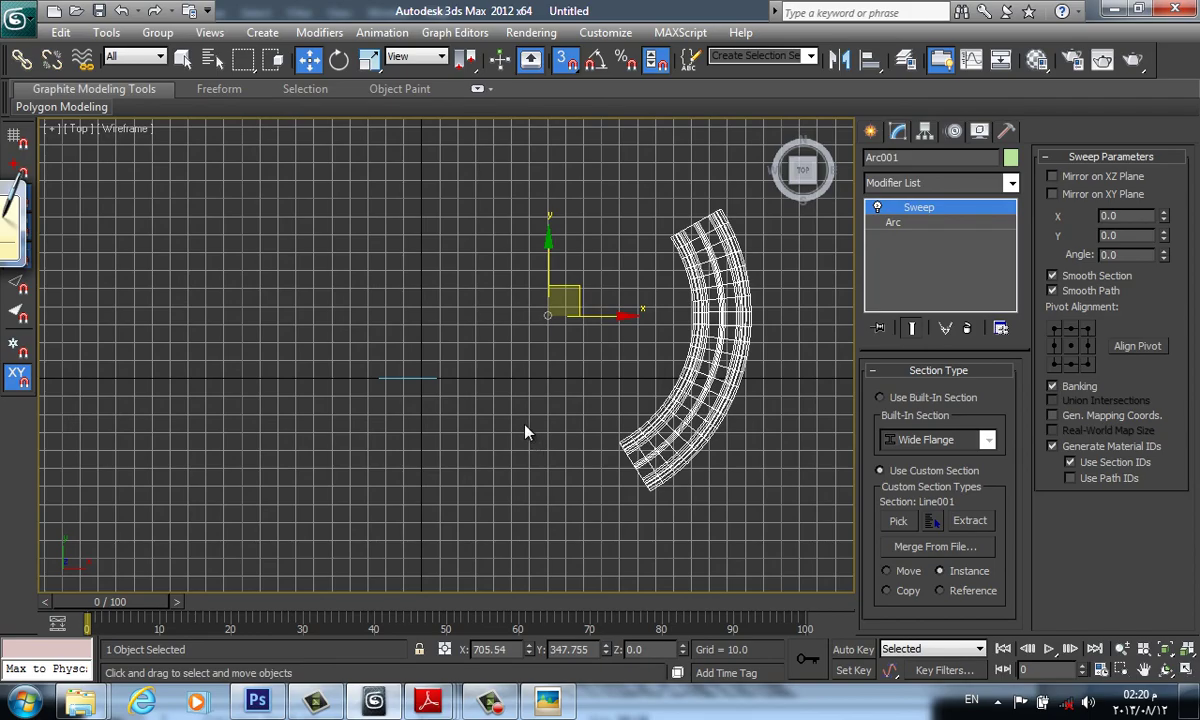
- Switch to a Perspective view with Realistic shading to see the swept deck at an angle
alt+middle_drag(522, 428, 567, 295)
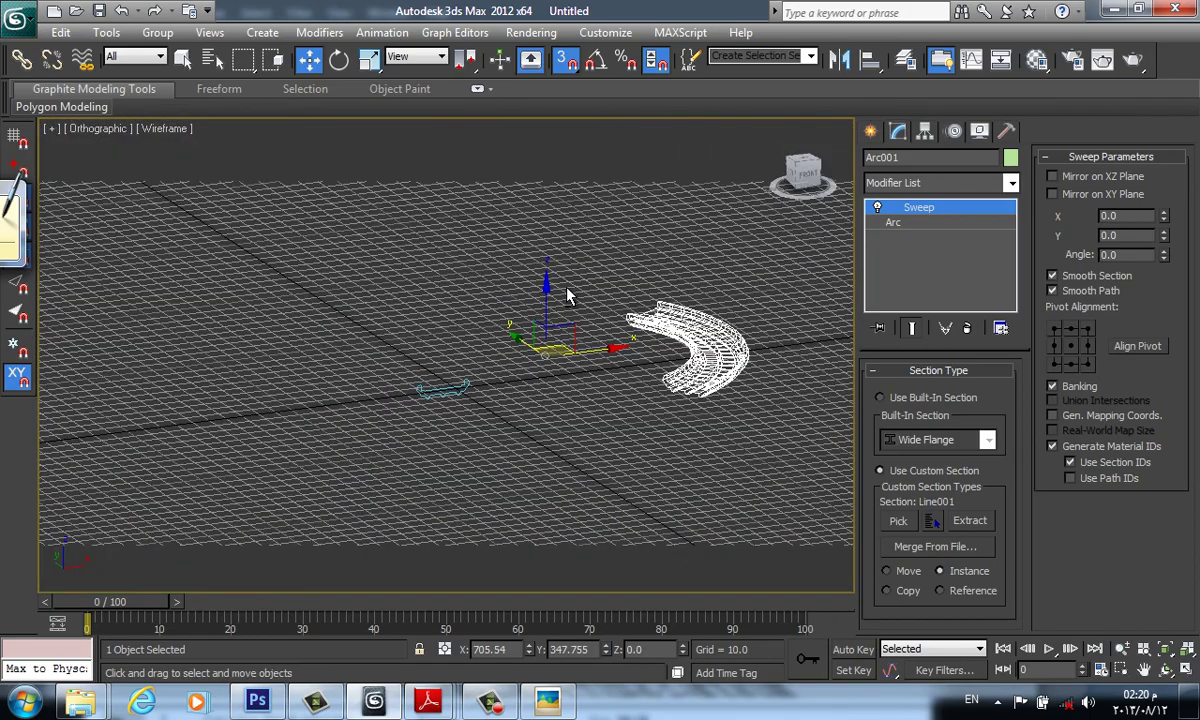
key(p)
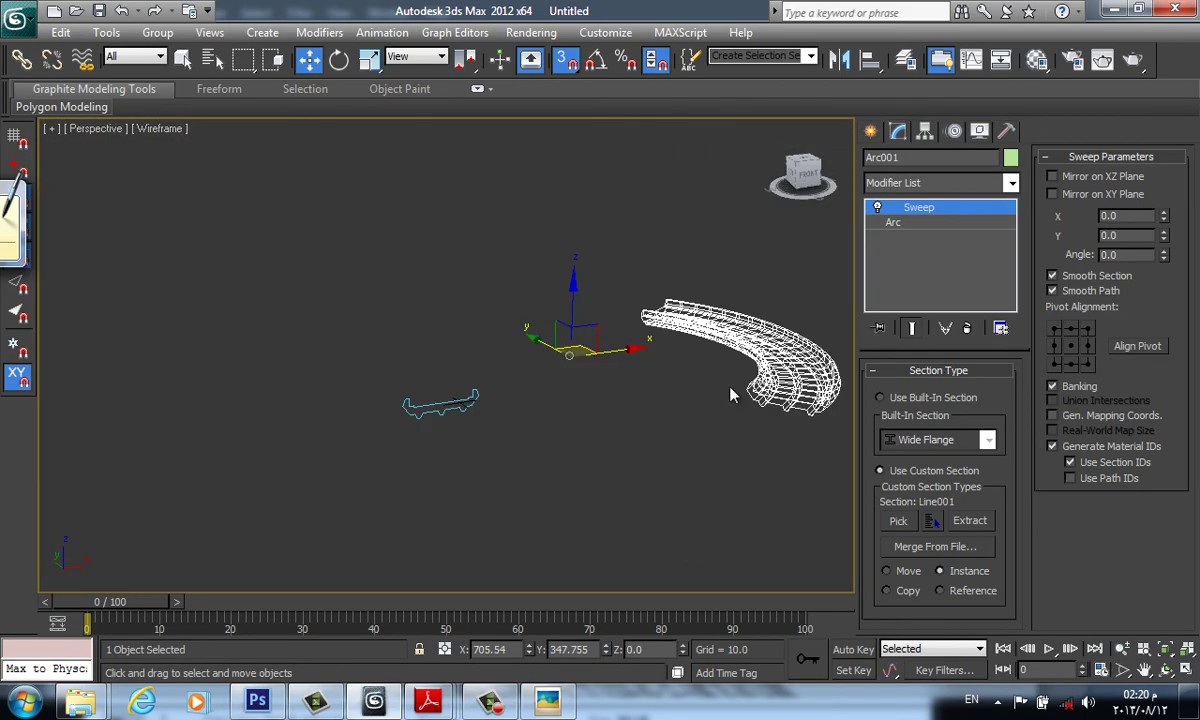
middle_drag(662, 360, 634, 395)
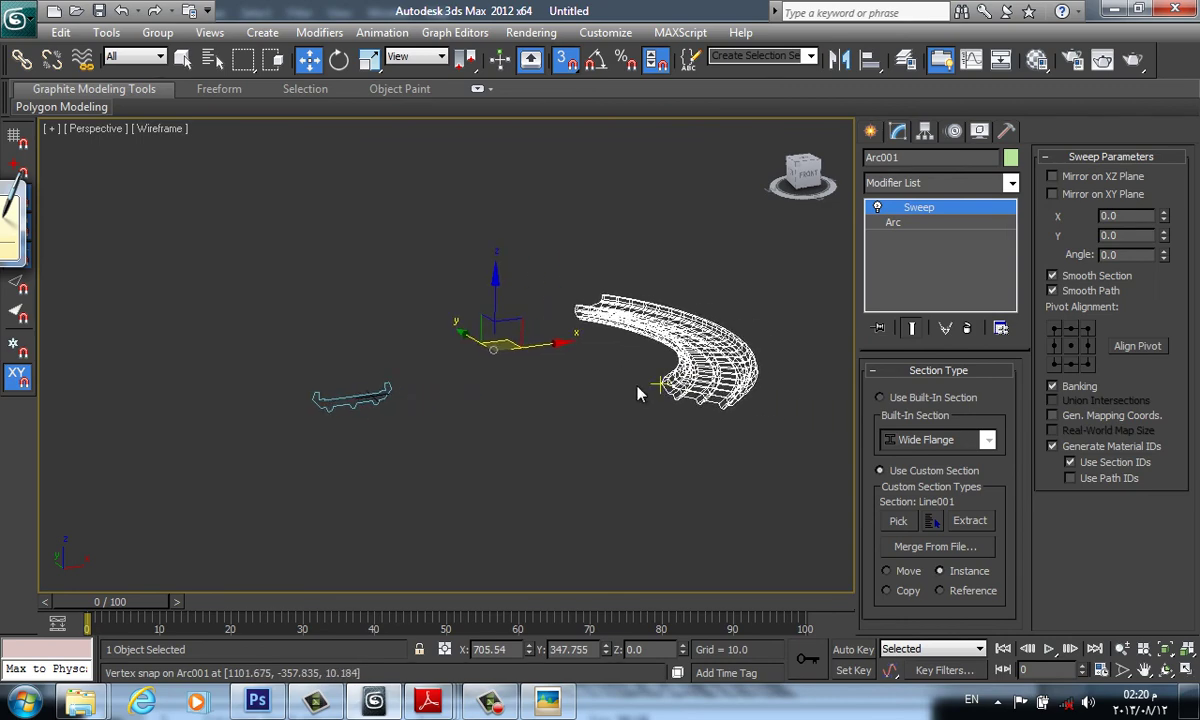
key(F3)
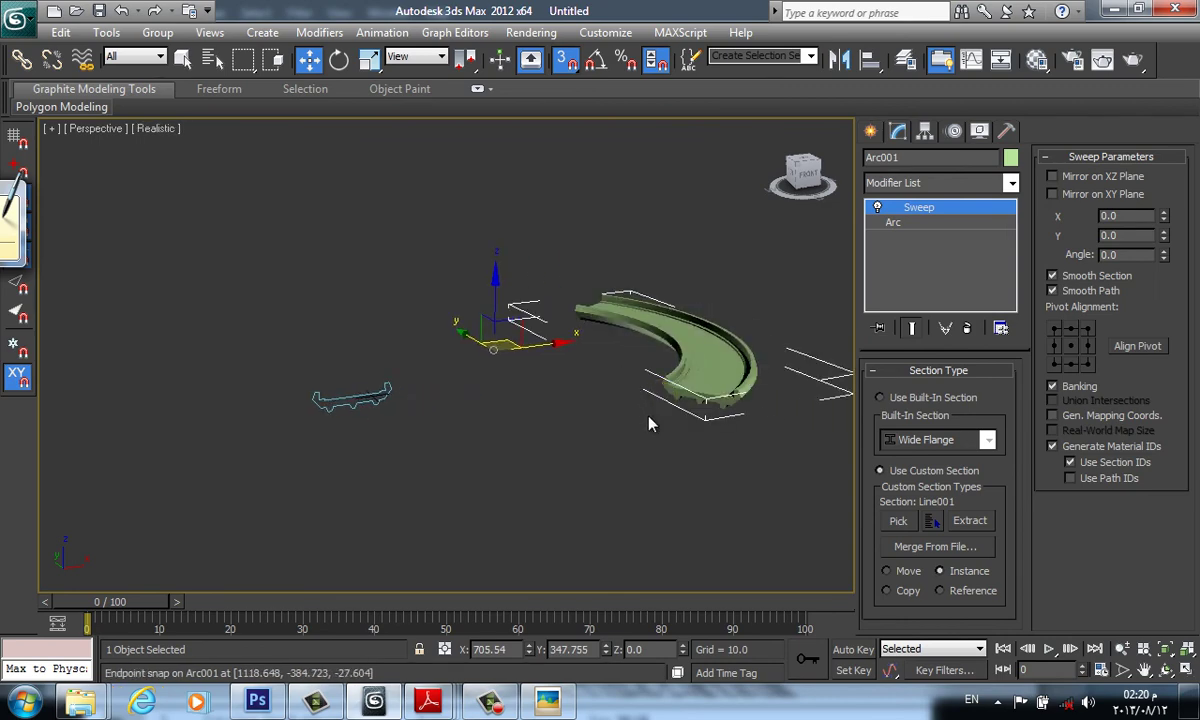
alt+middle_drag(657, 432, 680, 409)
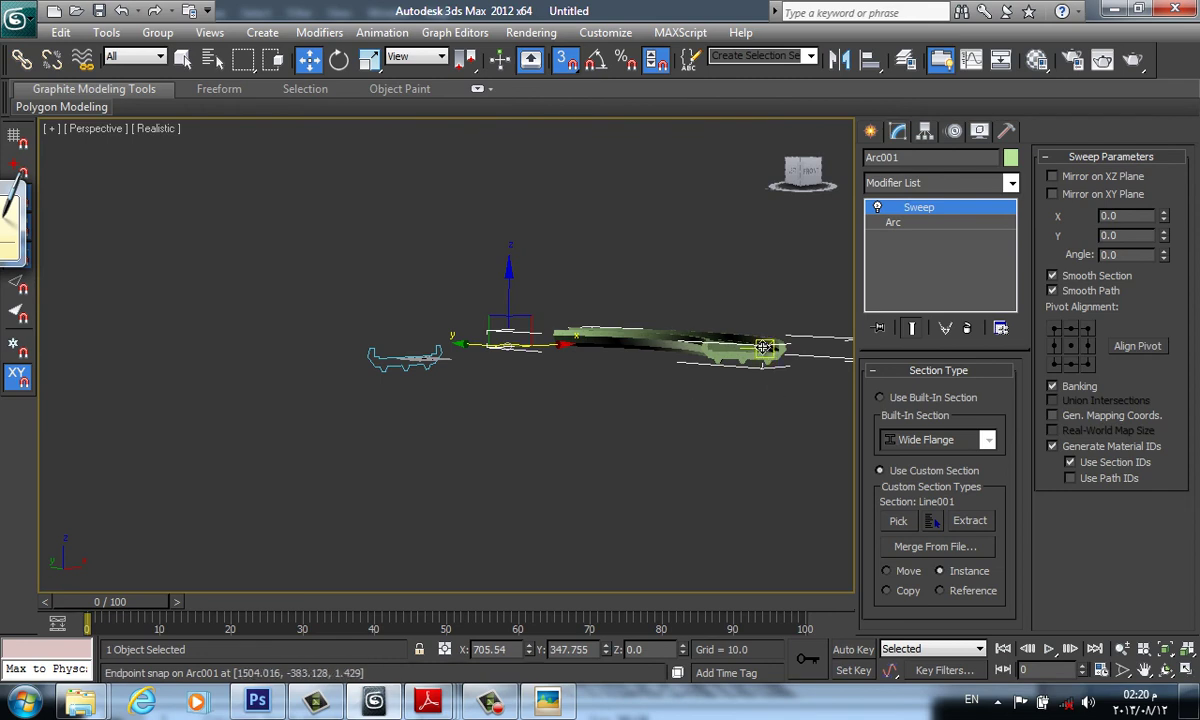
scroll(752, 364, up, 5)
scroll(752, 364, down, 5)
scroll(540, 377, down, 3)
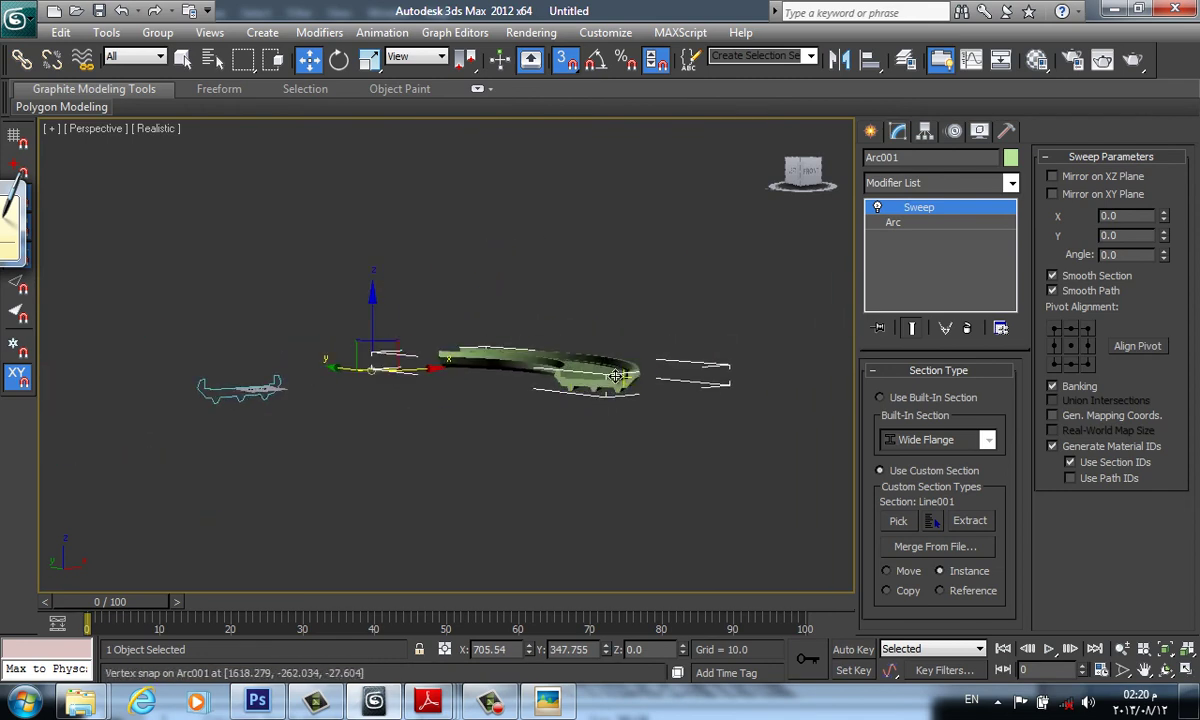
- Orbit, pan and zoom around the curved deck to inspect its stepped, notched profile
alt+middle_drag(540, 377, 660, 388)
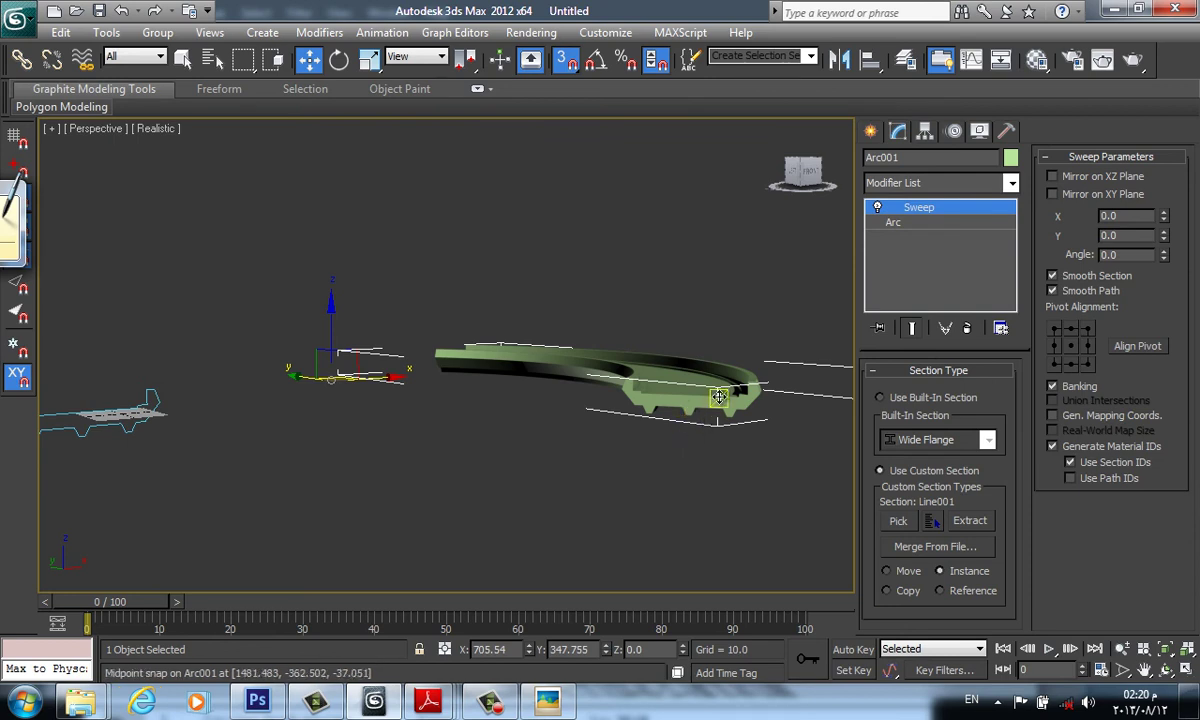
middle_drag(719, 394, 690, 400)
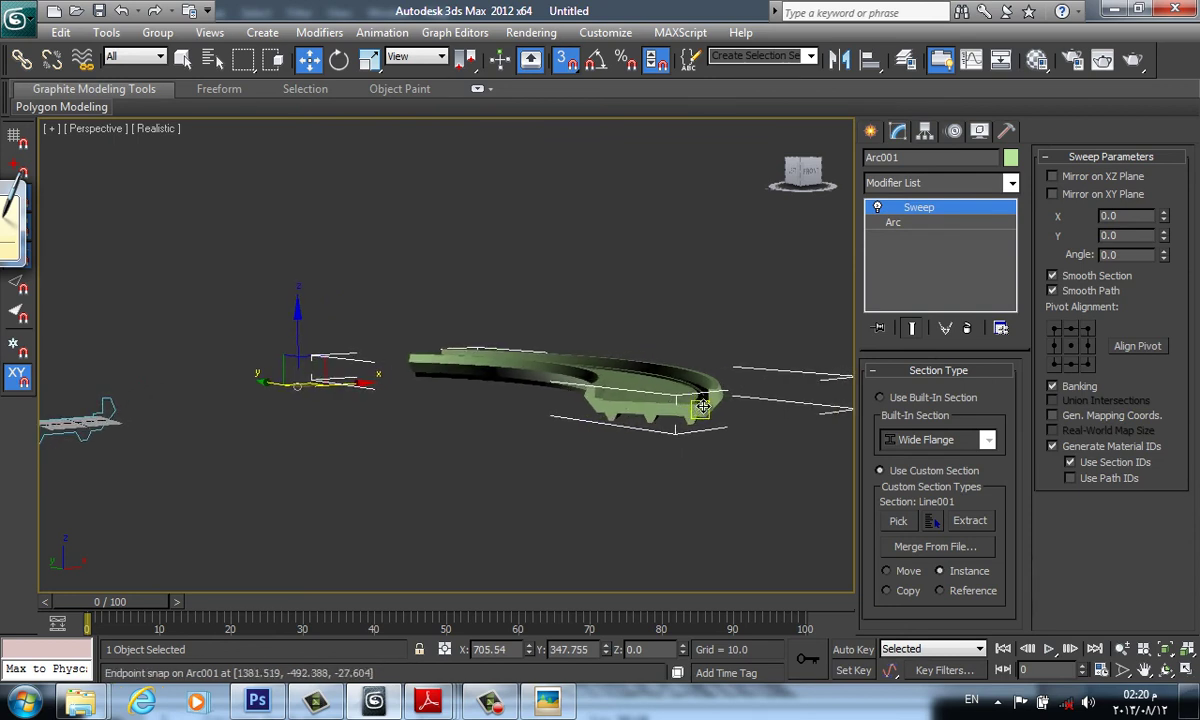
scroll(692, 423, up, 2)
scroll(691, 405, up, 2)
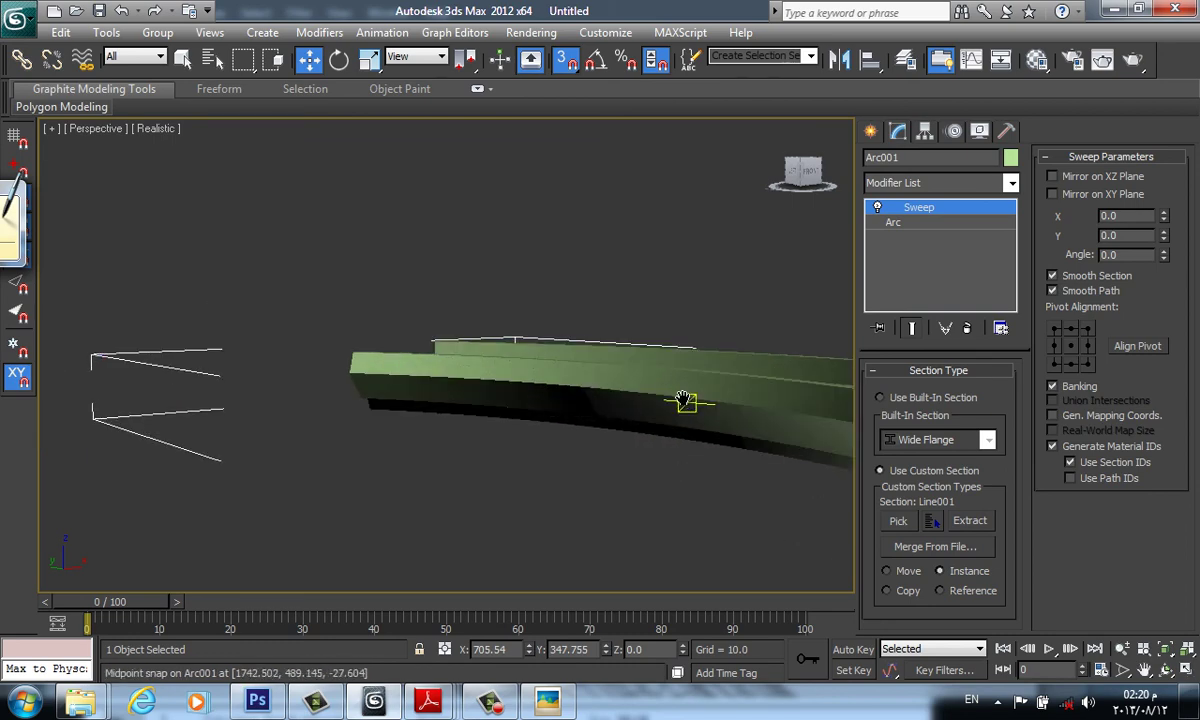
scroll(691, 405, up, 3)
scroll(700, 450, up, 2)
scroll(606, 440, down, 4)
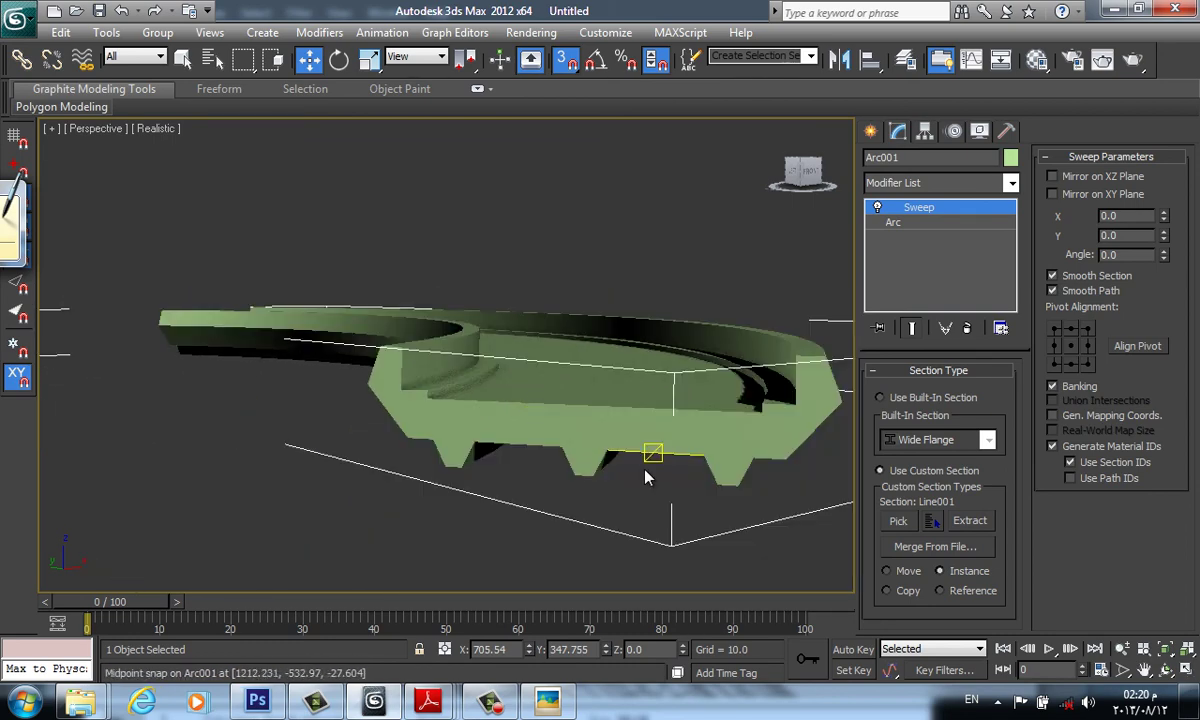
middle_drag(681, 449, 632, 446)
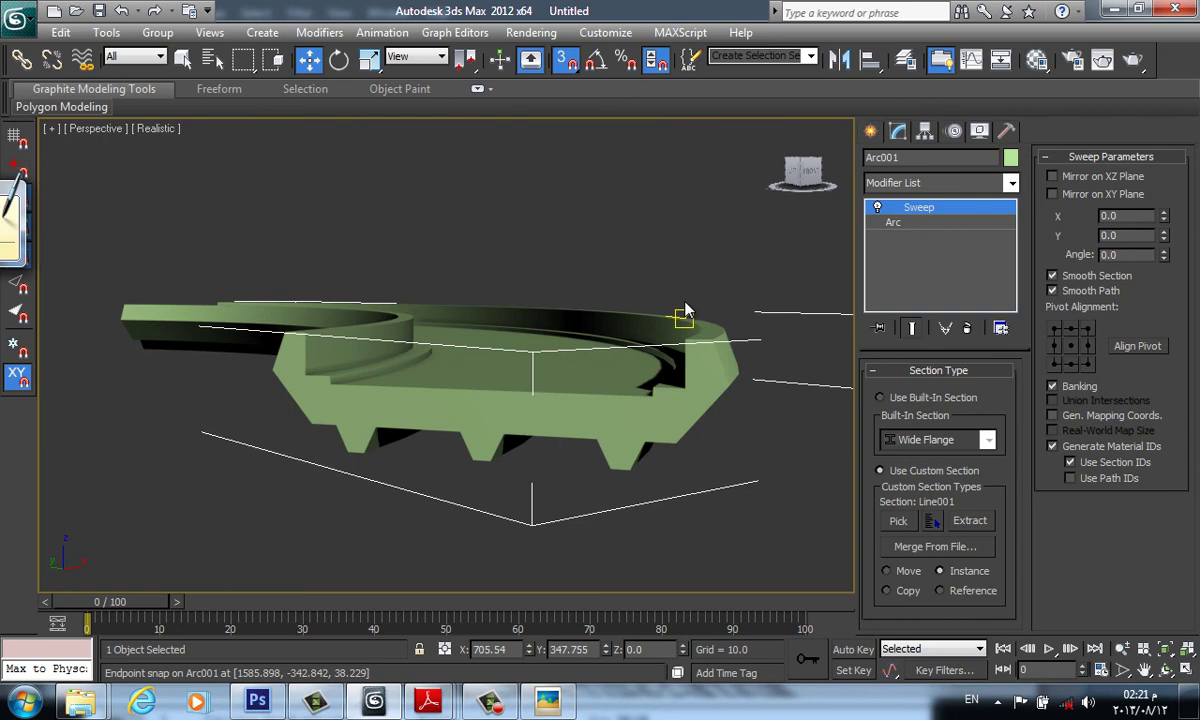
- Frame the cross-section line and deselect the swept Arc001 deck
scroll(680, 315, down, 3)
scroll(200, 400, up, 2)
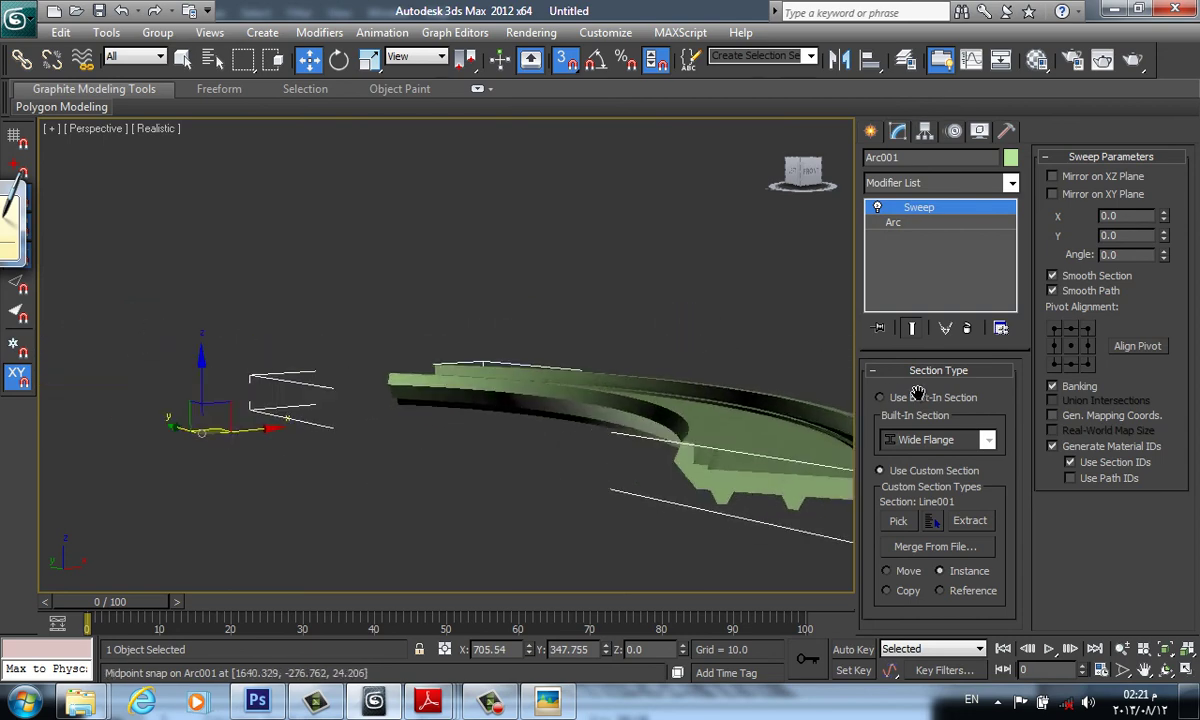
scroll(466, 477, down, 2)
middle_drag(466, 477, 536, 456)
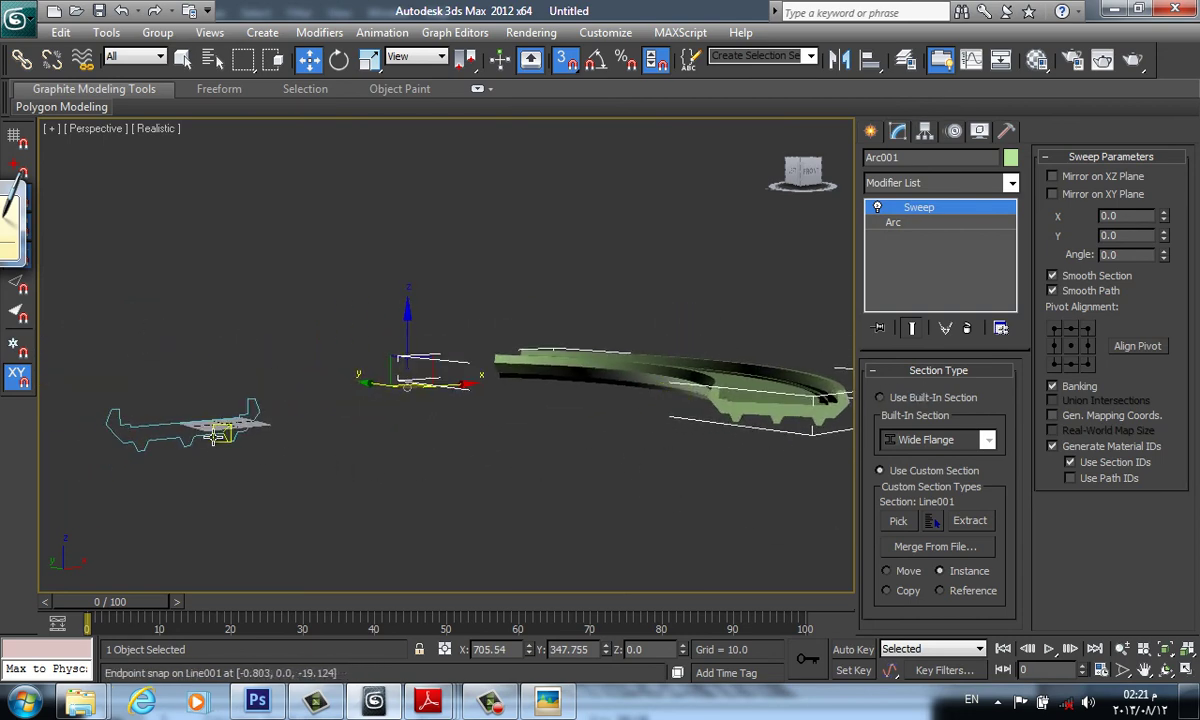
click(212, 447)
- Select Line001 and enter its Vertex sub-object level
middle_drag(407, 463, 244, 429)
scroll(300, 420, up, 2)
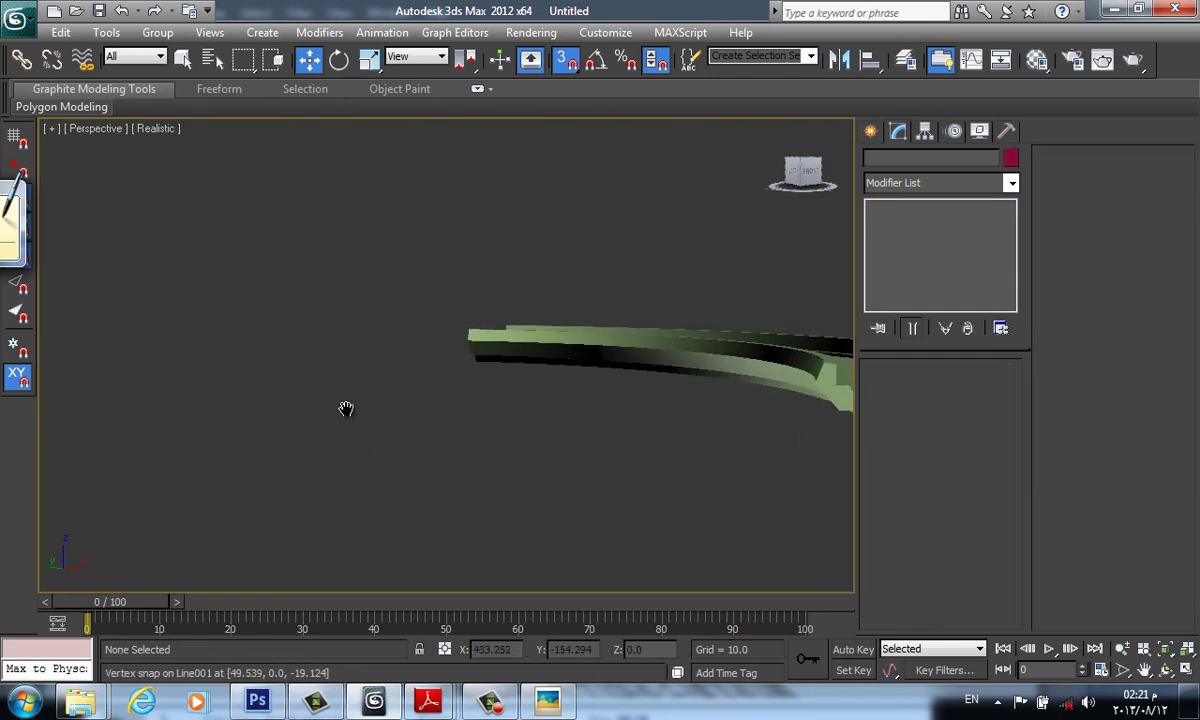
scroll(643, 401, down, 3)
scroll(445, 404, down, 2)
click(440, 402)
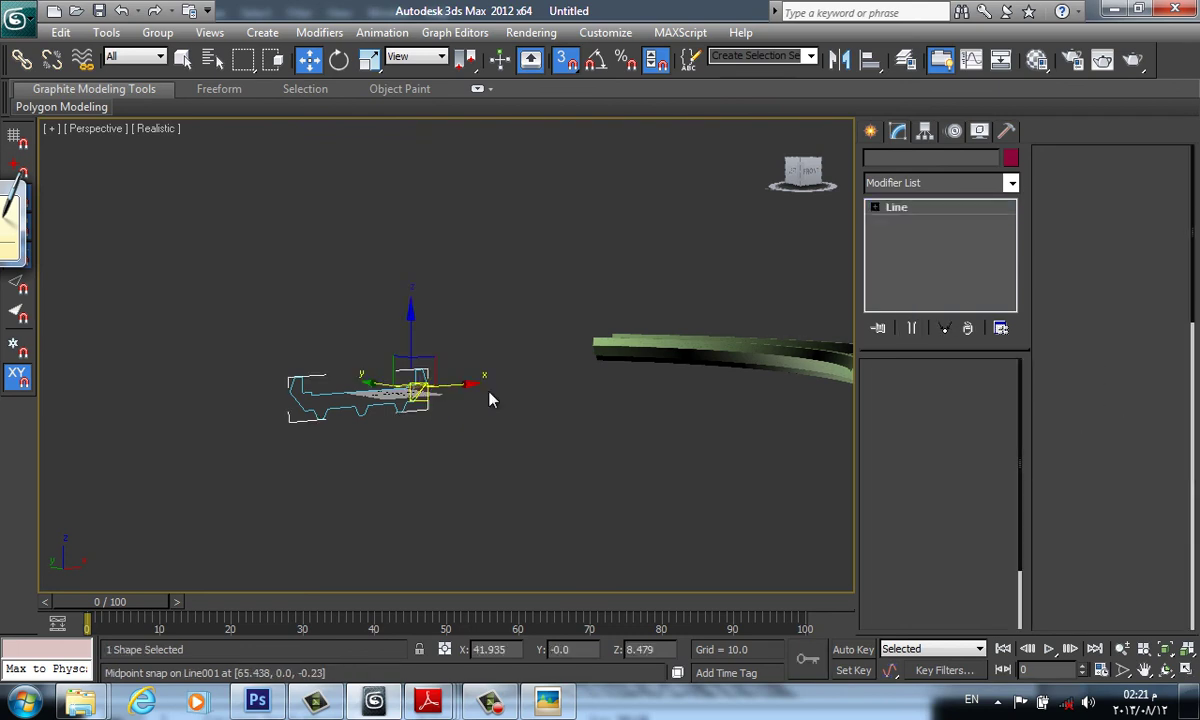
middle_drag(490, 397, 452, 425)
click(1089, 262)
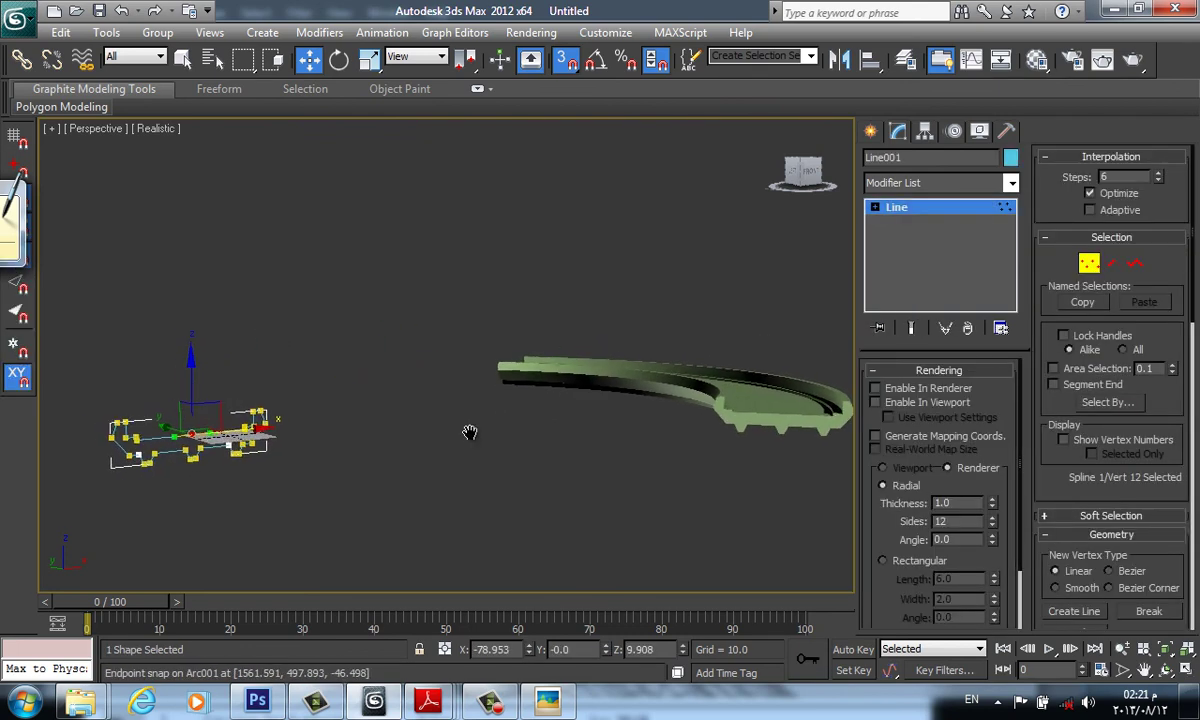
- Turn off 3D snaps and view the deck and Line001 together at vertex level
key(s)
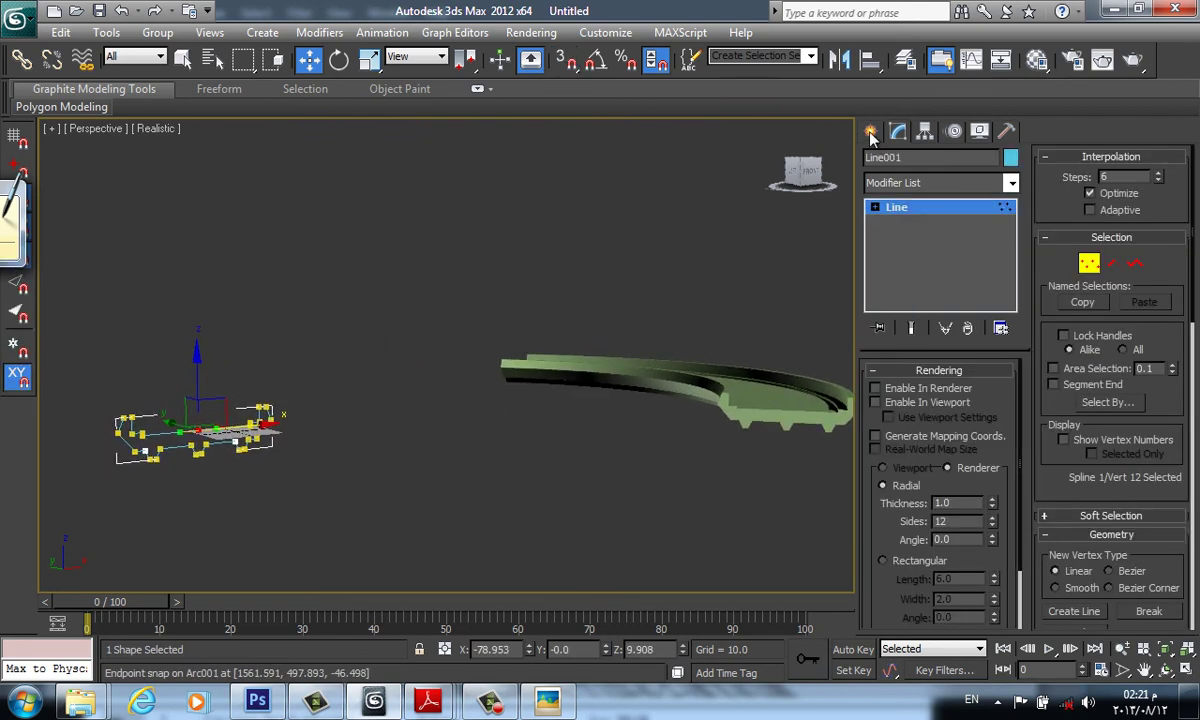
click(871, 133)
mouse_move(318, 396)
mouse_down()
mouse_move(622, 415)
mouse_move(678, 460)
mouse_up()
scroll(781, 435, up, 2)
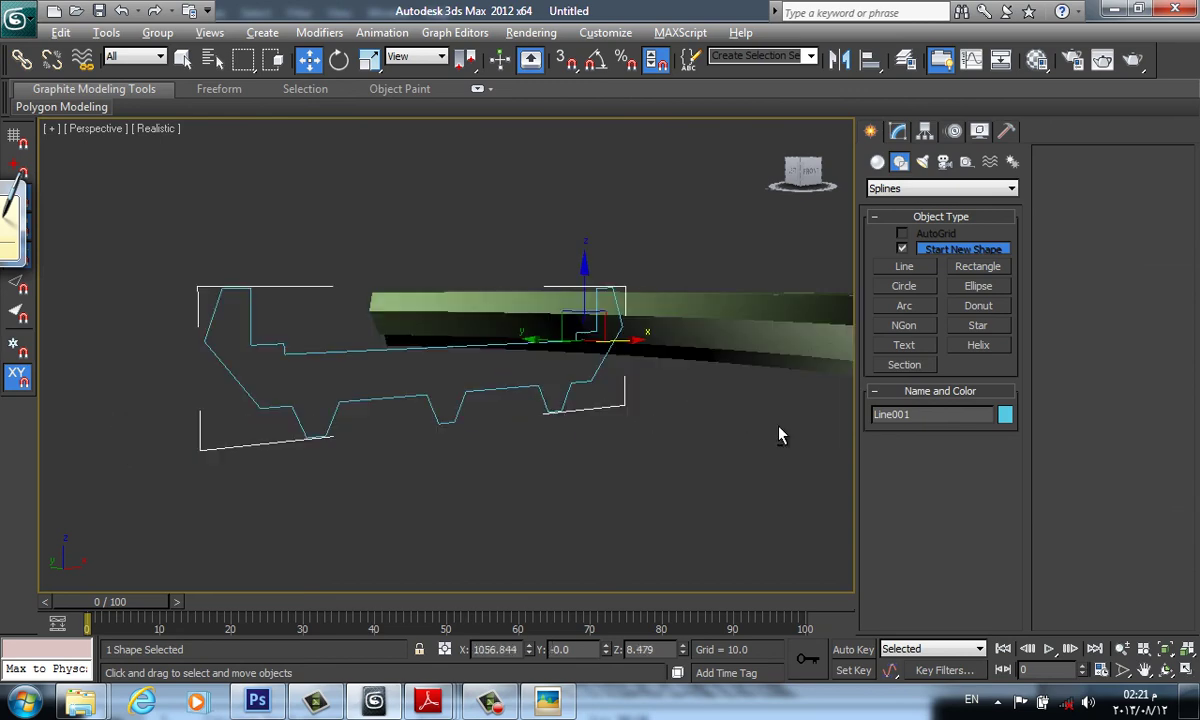
mouse_move(781, 435)
alt+middle_down()
mouse_move(753, 450)
mouse_move(618, 400)
alt+middle_up()
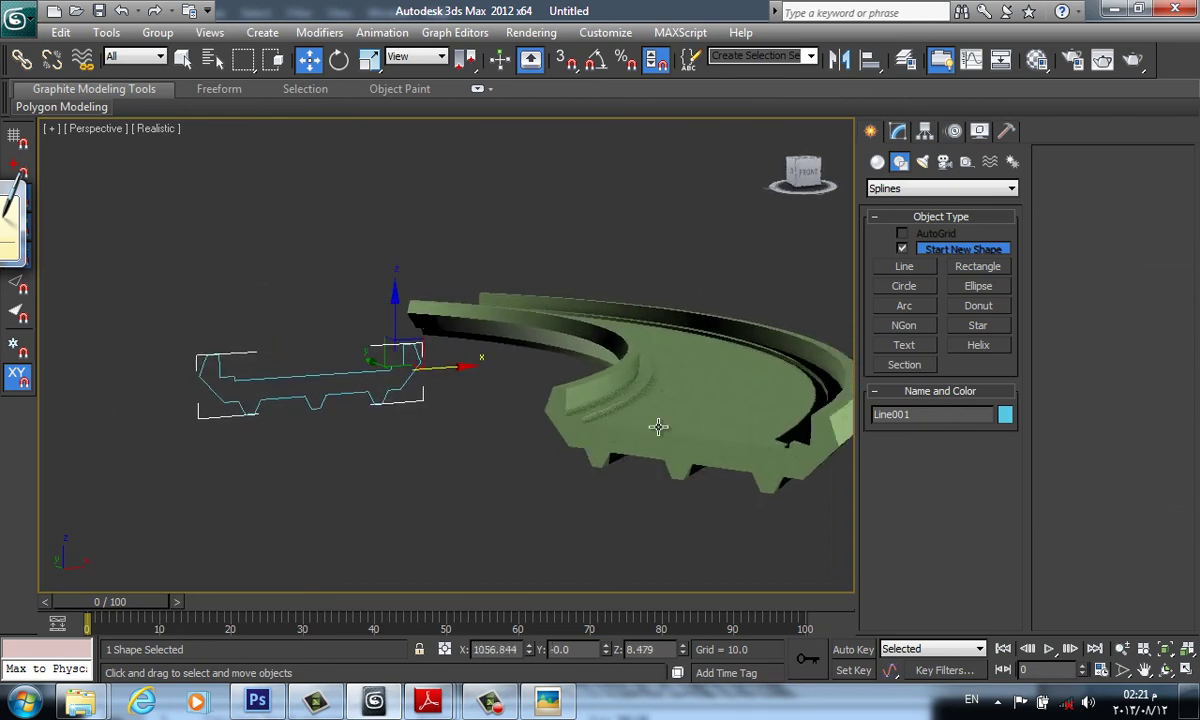
click(900, 133)
click(1089, 263)
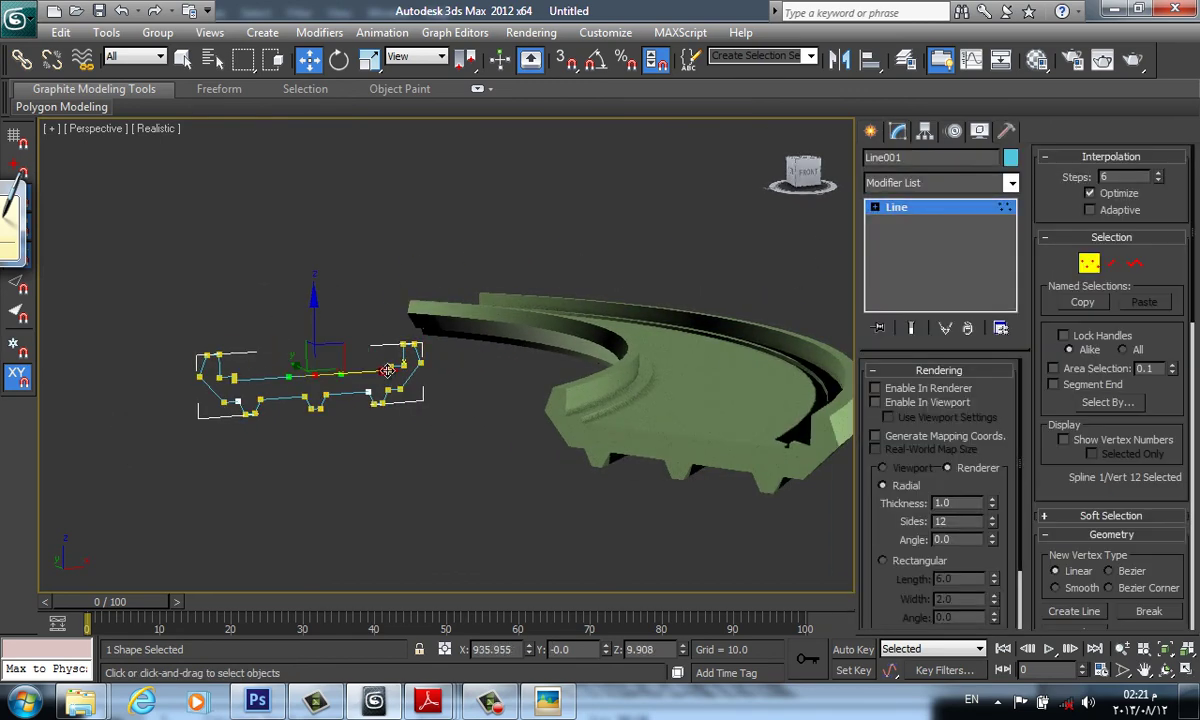
- Chamfer the two railing-corner vertices of Line001 by about 2.1 units
click(386, 369)
drag(234, 344, 212, 362)
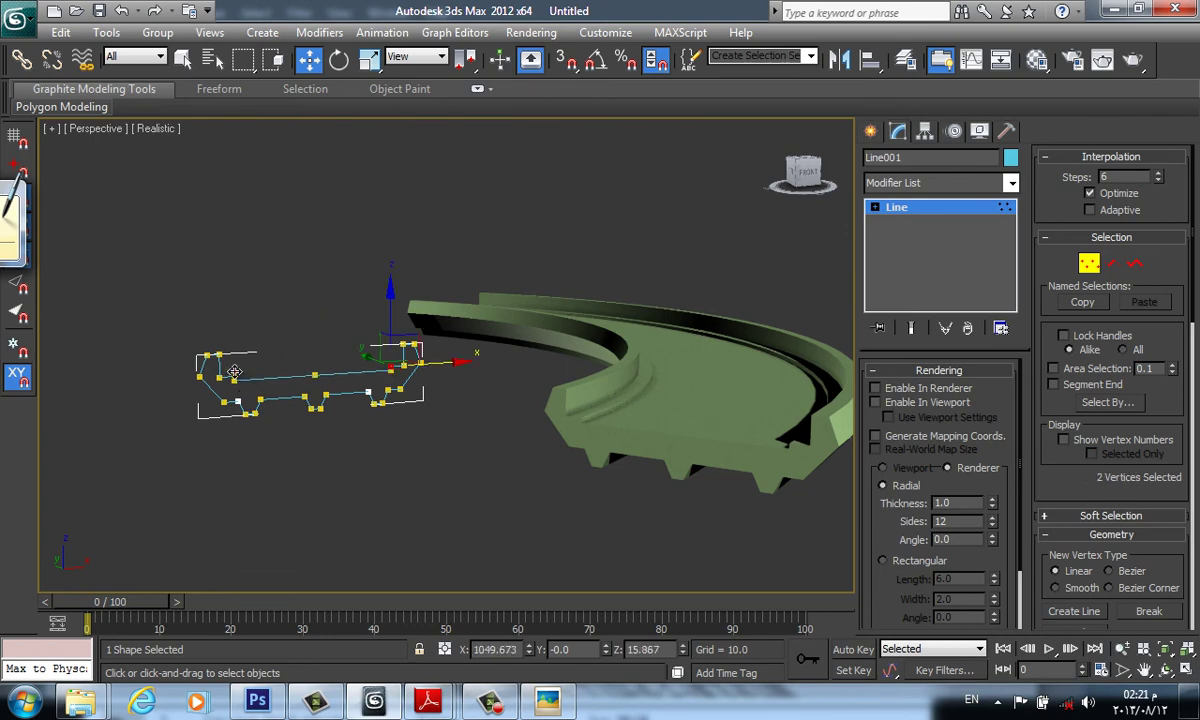
mouse_move(212, 362)
middle_down()
mouse_move(240, 385)
mouse_move(181, 378)
middle_up()
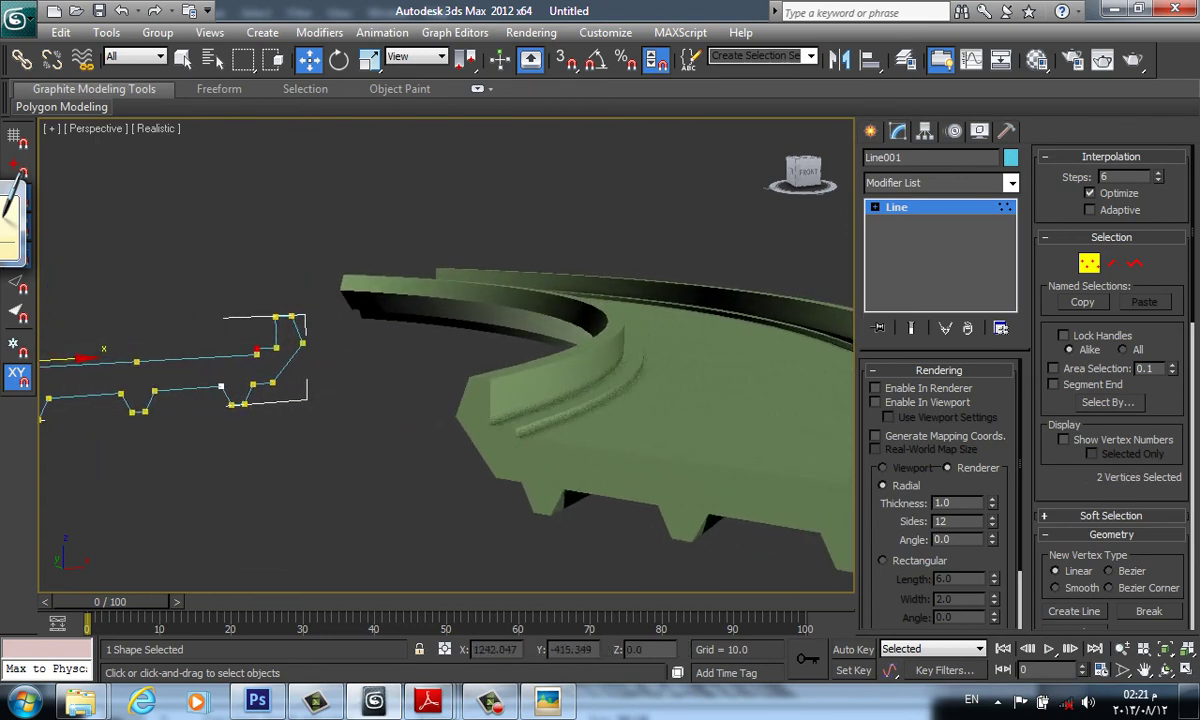
scroll(1063, 477, down, 3)
scroll(1137, 530, down, 3)
scroll(1134, 523, down, 3)
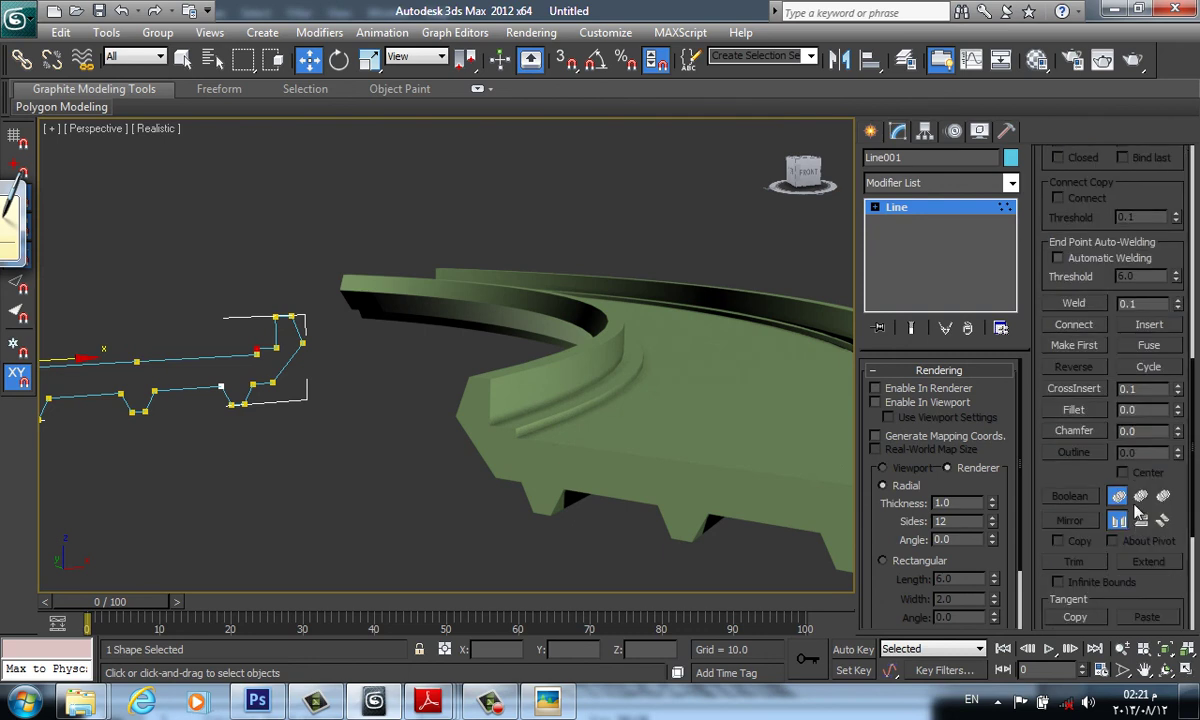
click(1076, 432)
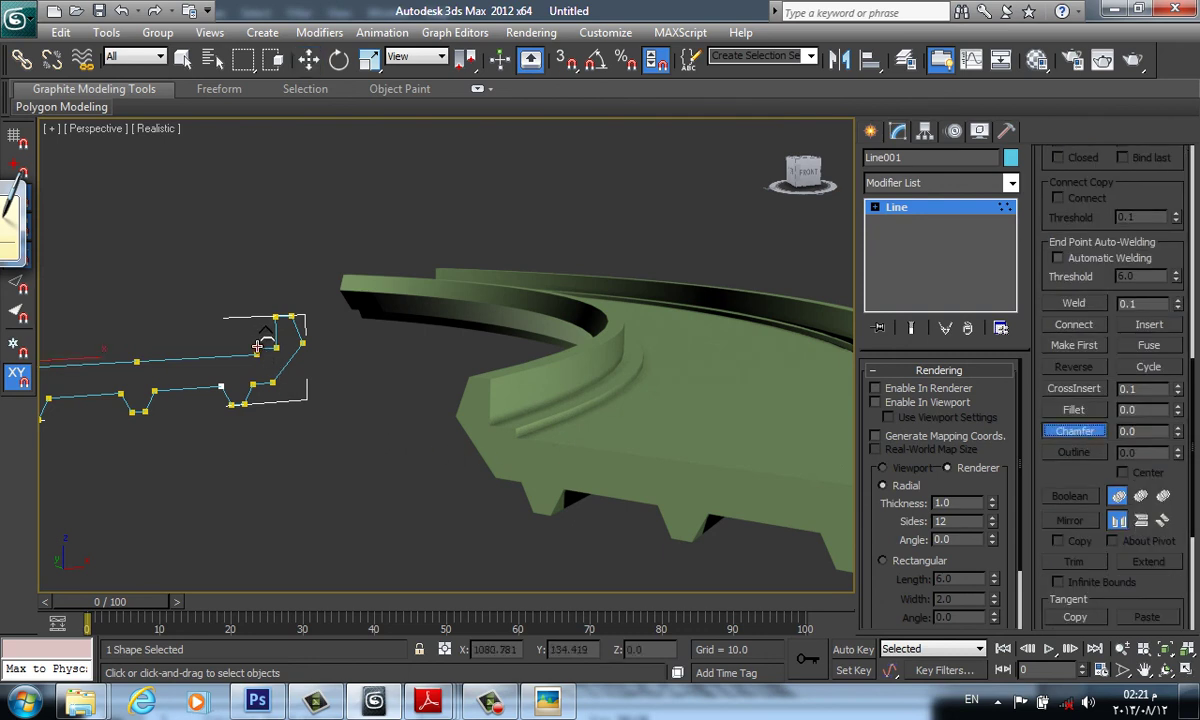
drag(257, 346, 255, 343)
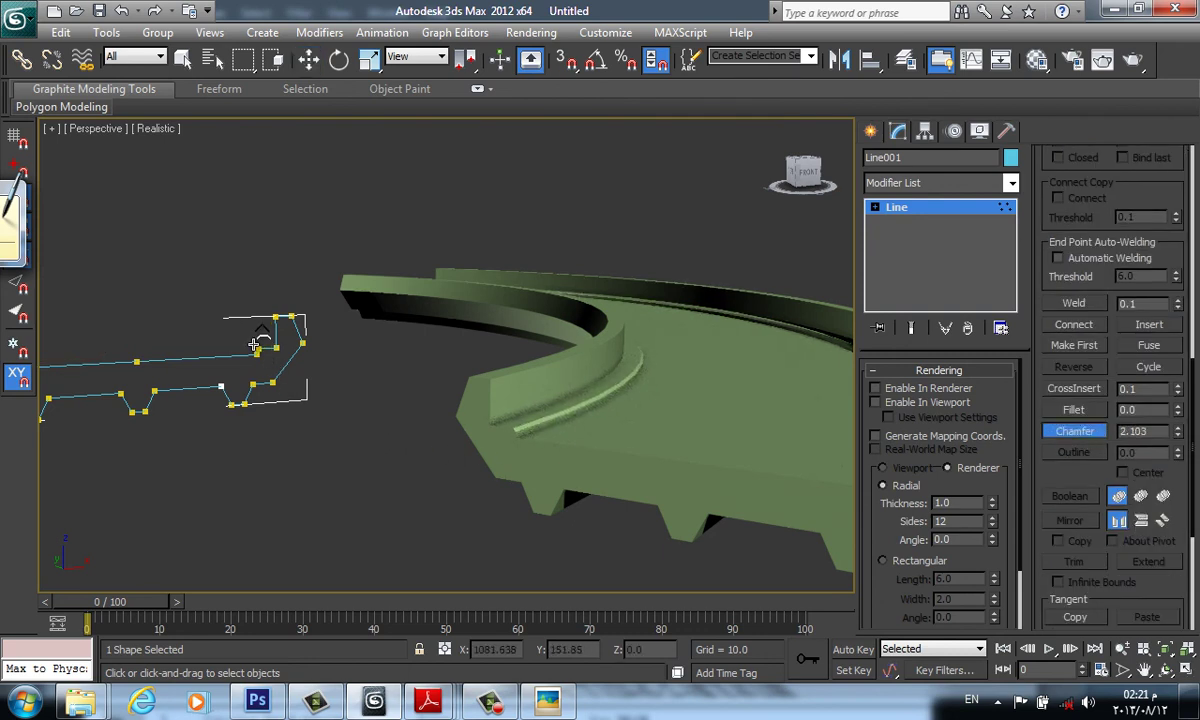
scroll(643, 469, down, 2)
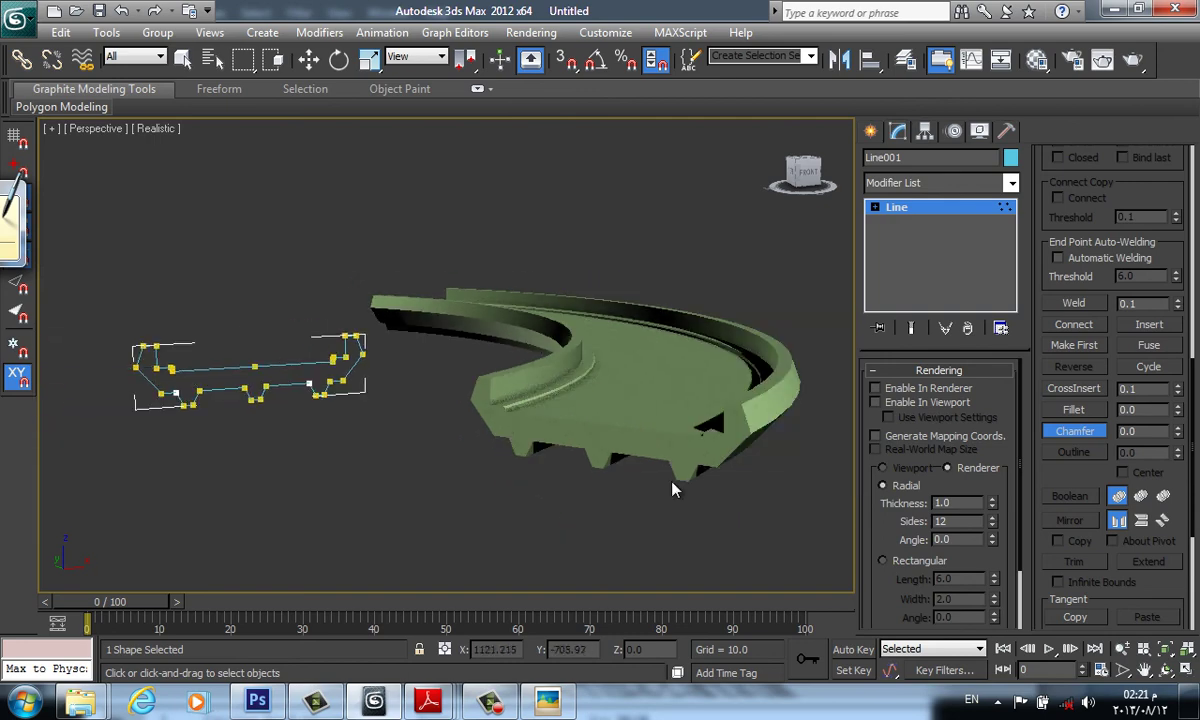
scroll(675, 490, down, 2)
scroll(461, 410, down, 2)
- In the Front view with the grid hidden, draw a small rail-tube circle above the right railing
key(f)
scroll(600, 400, down, 2)
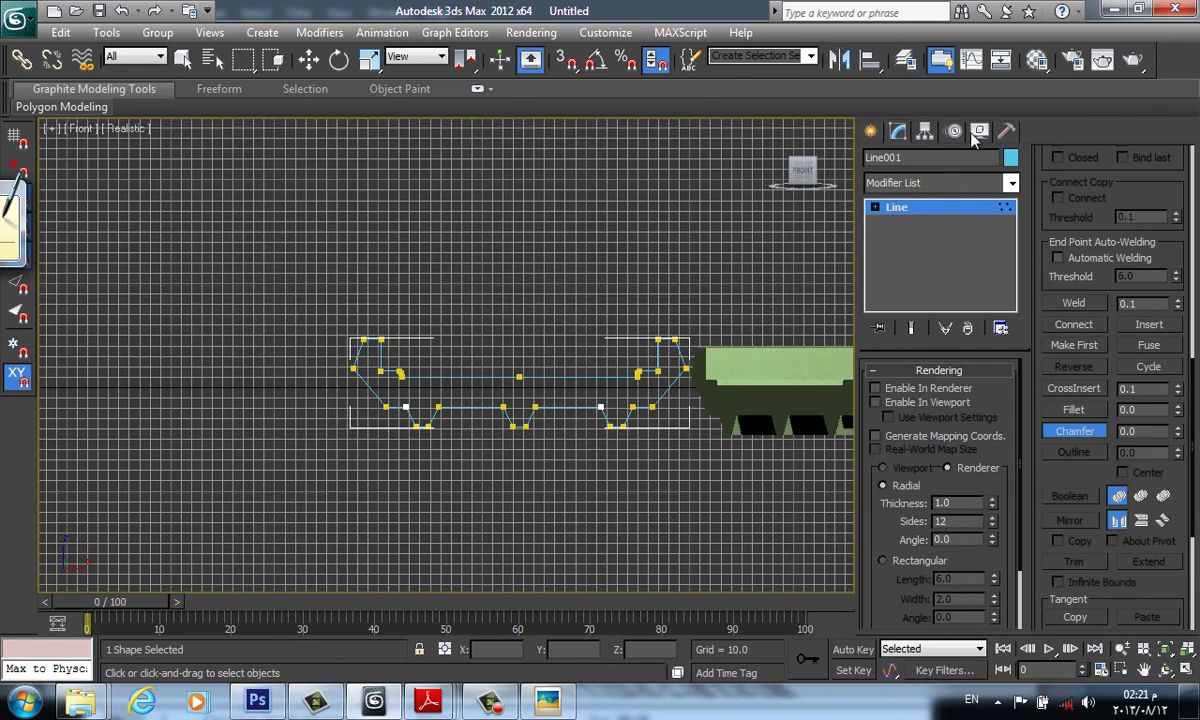
click(871, 132)
key(c)
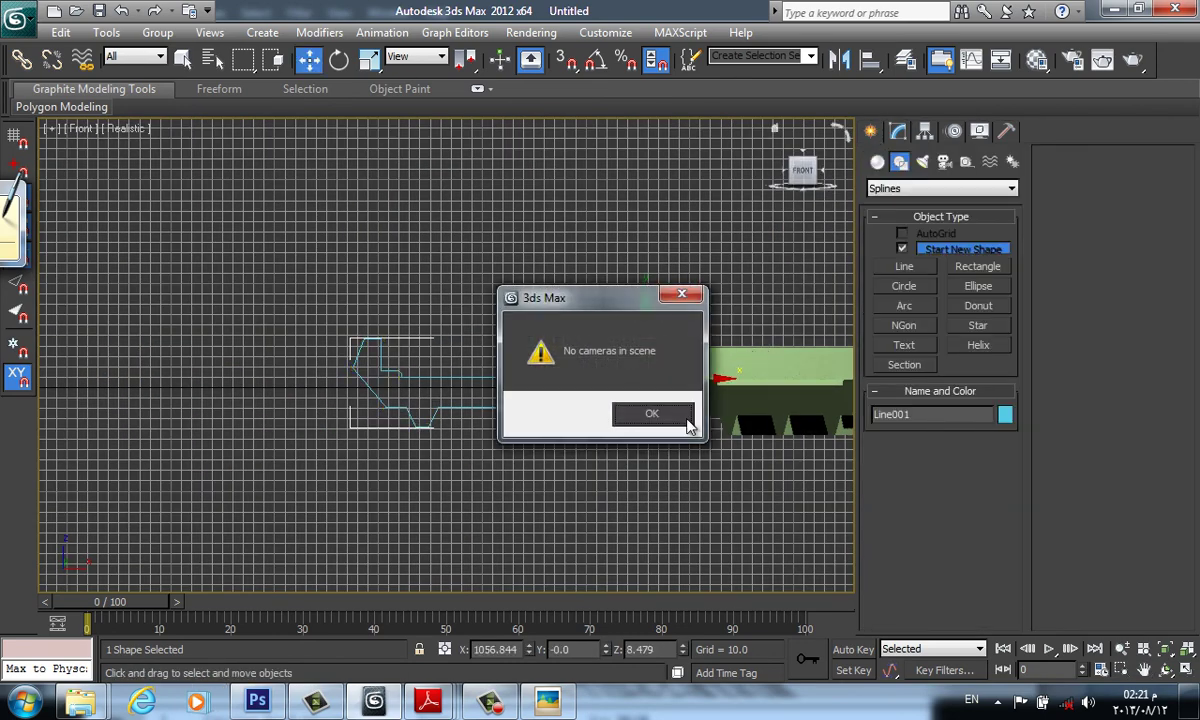
click(671, 418)
key(g)
key(w)
scroll(718, 455, up, 2)
click(904, 286)
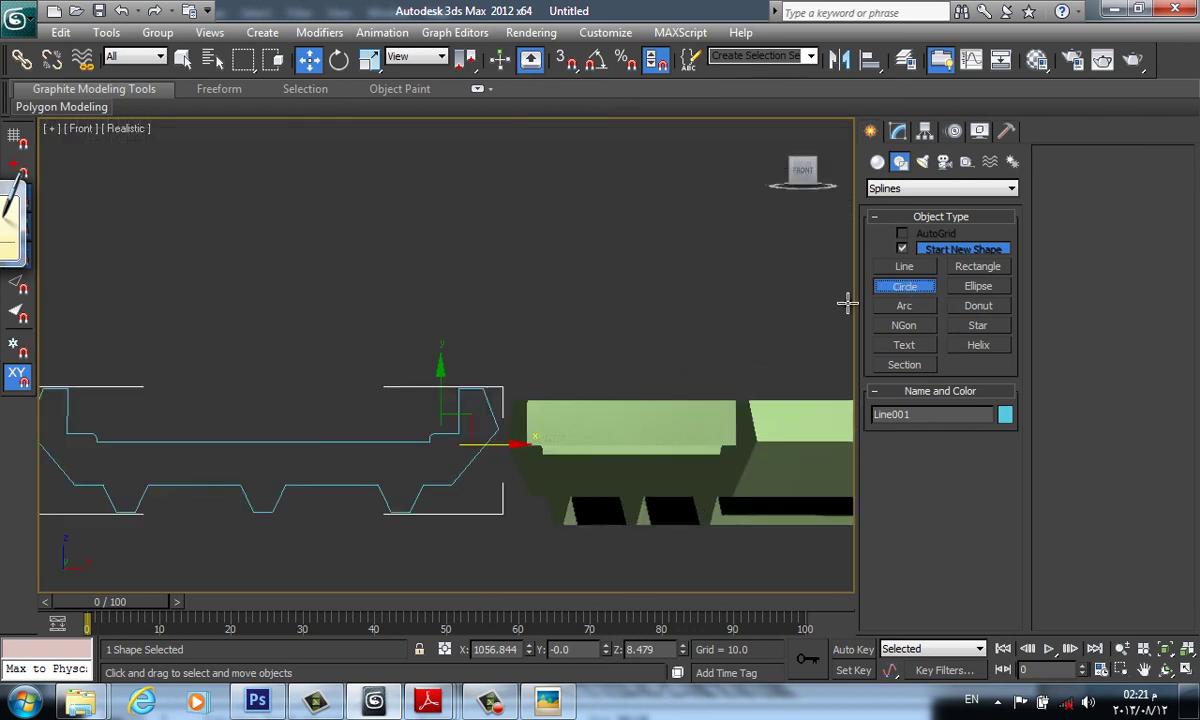
scroll(486, 380, up, 3)
drag(479, 340, 497, 357)
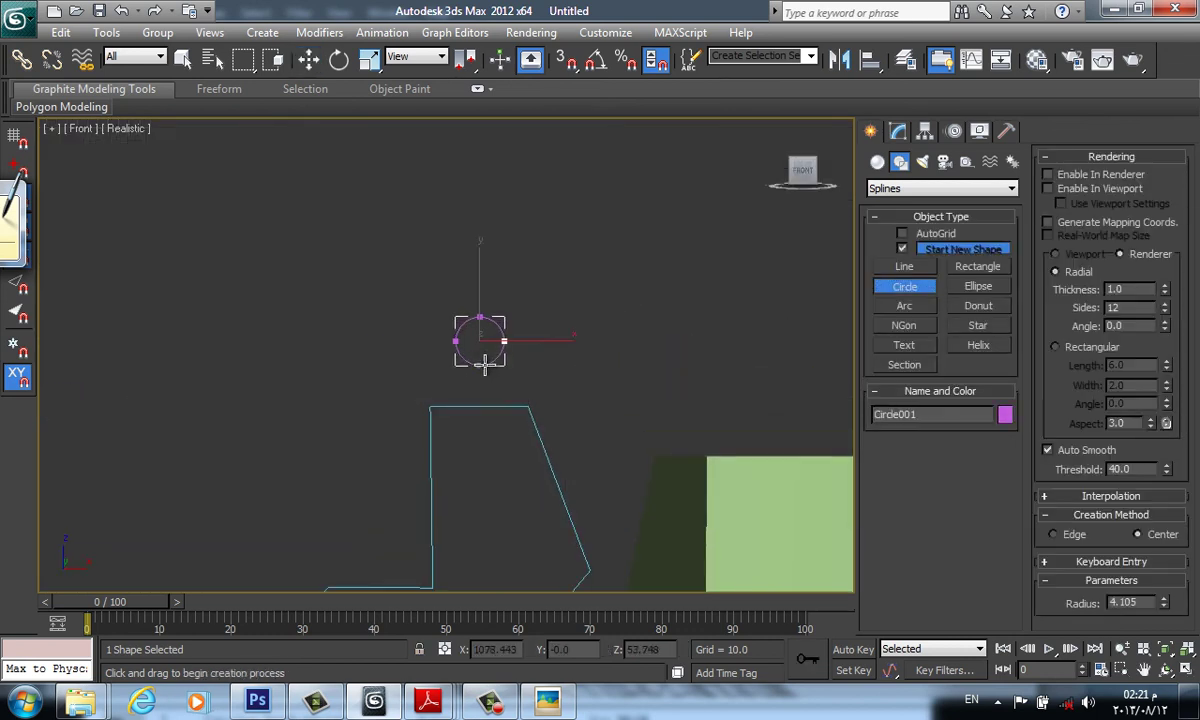
key(w)
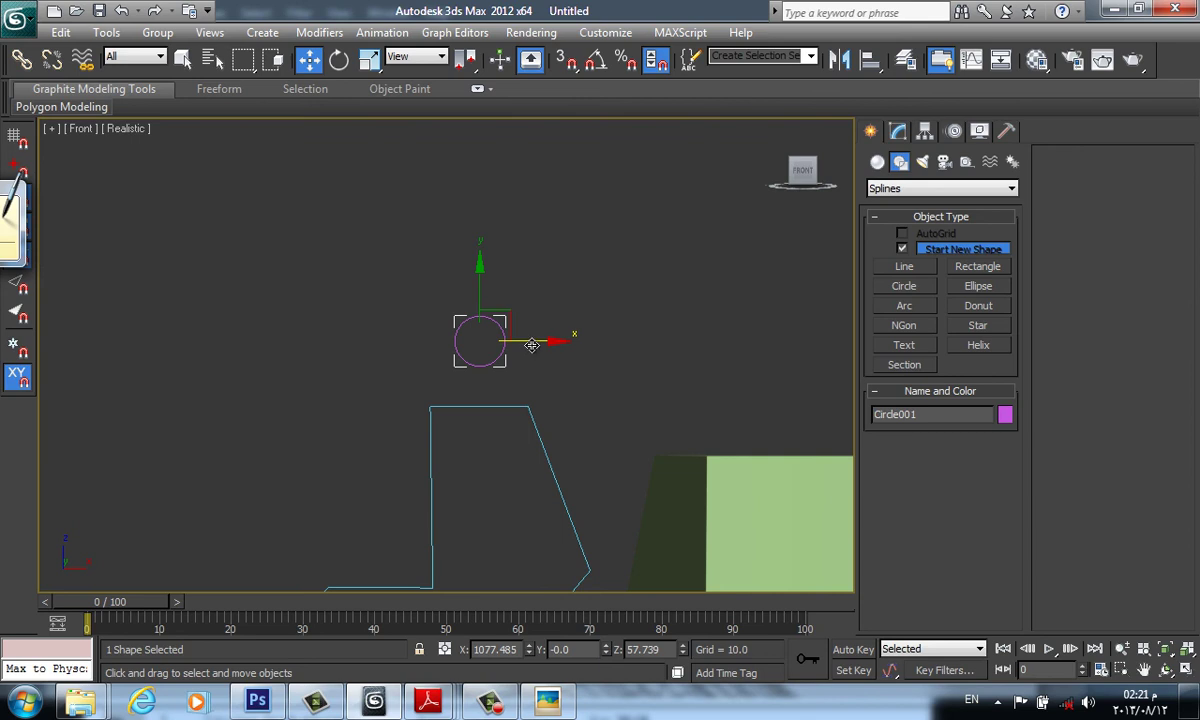
- Select the Line001 deck profile and show its vertices in the Modify panel
key(s)
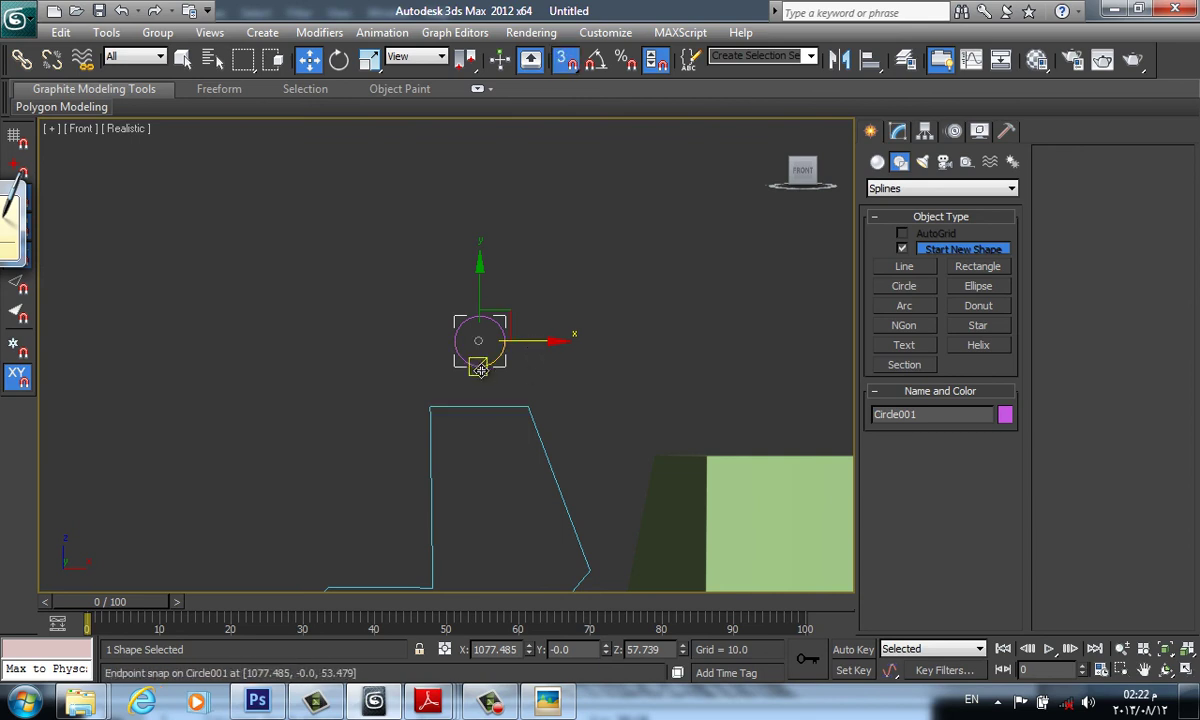
scroll(560, 400, down, 4)
scroll(622, 375, down, 4)
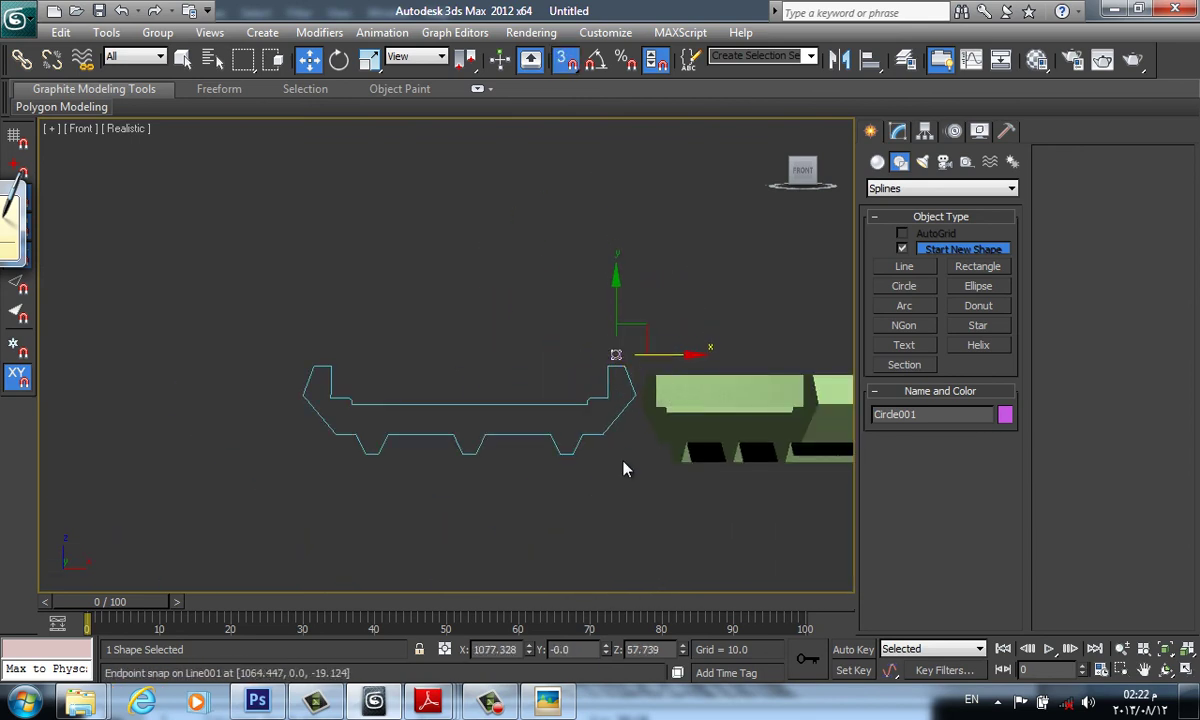
mouse_move(621, 432)
middle_down()
mouse_move(519, 470)
mouse_move(545, 436)
middle_up()
key(s)
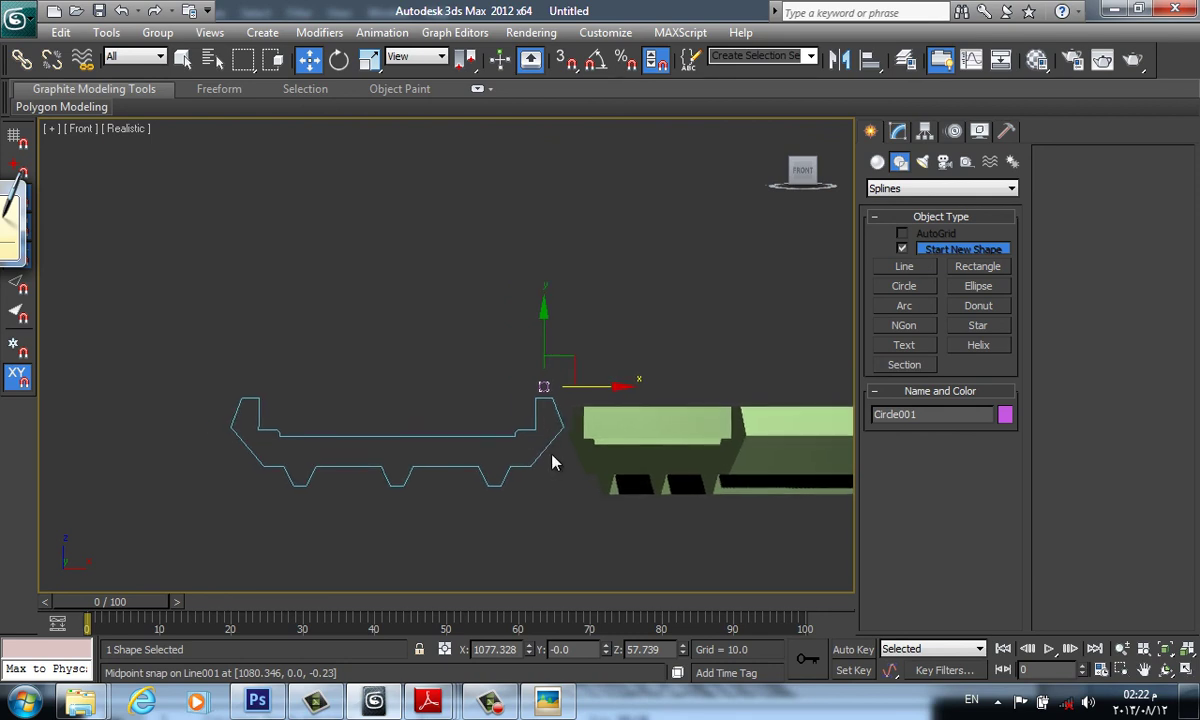
click(544, 450)
click(898, 131)
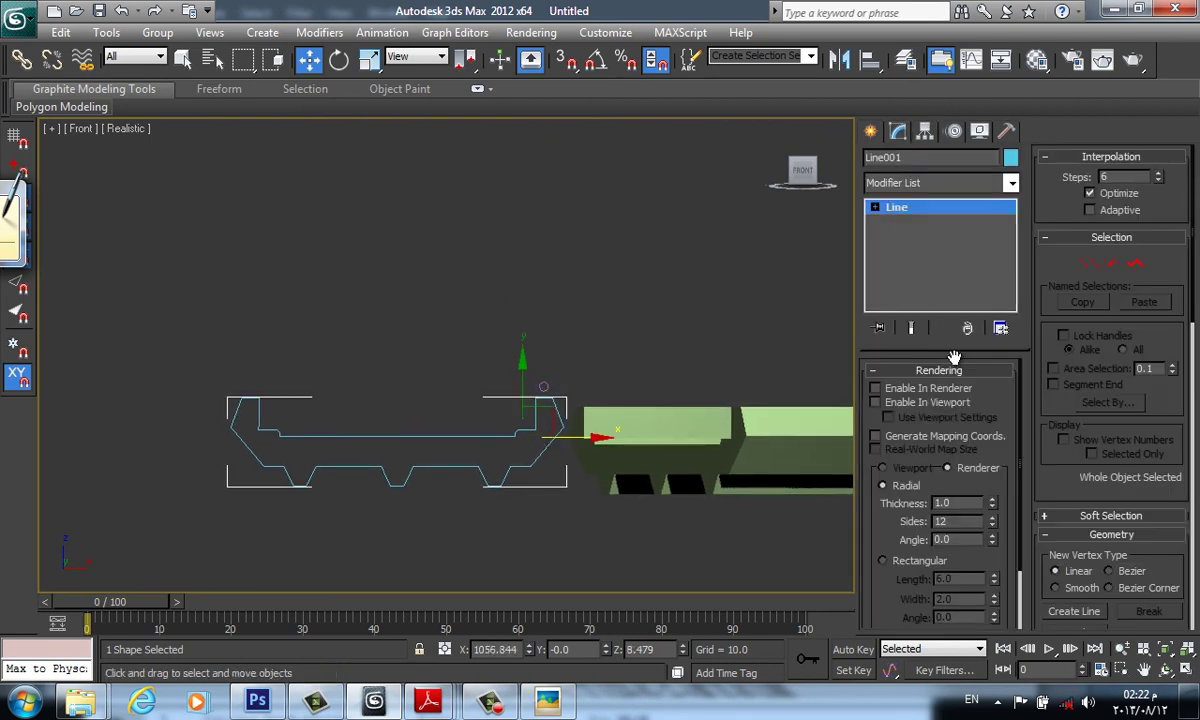
click(1089, 263)
middle_drag(736, 330, 726, 339)
scroll(535, 402, up, 3)
scroll(535, 402, up, 2)
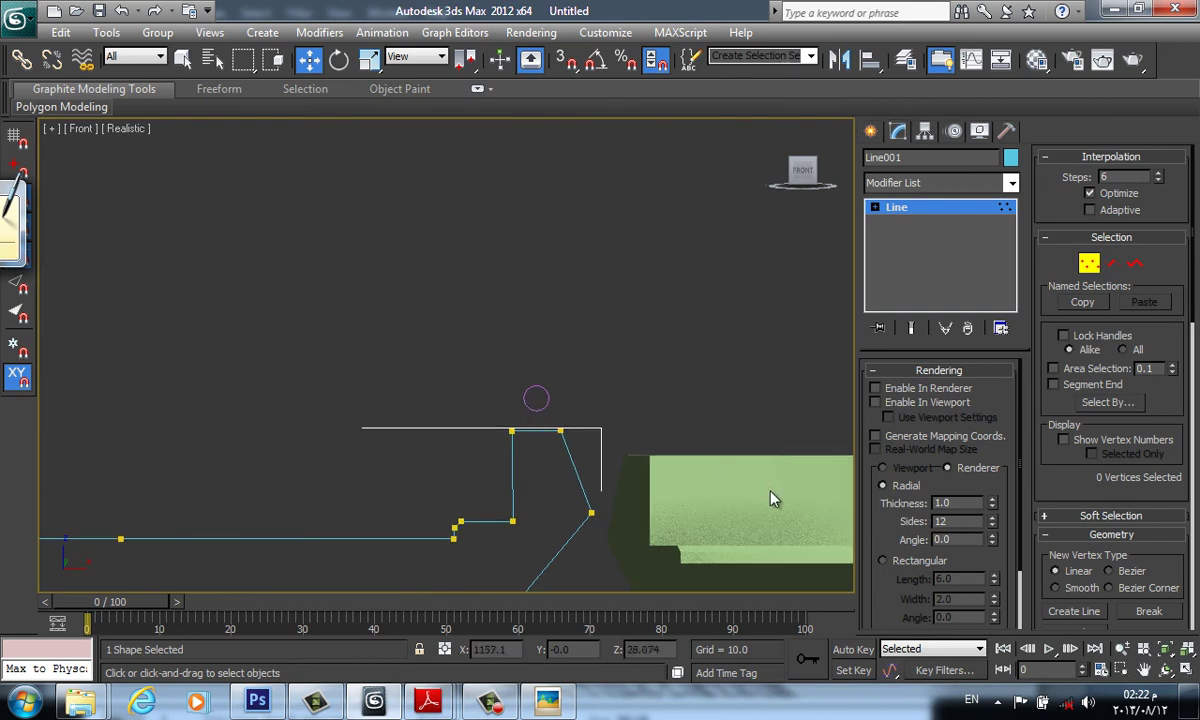
- Attach the rail circle into the Line001 cross-section, checking it in wireframe
click(870, 131)
click(539, 388)
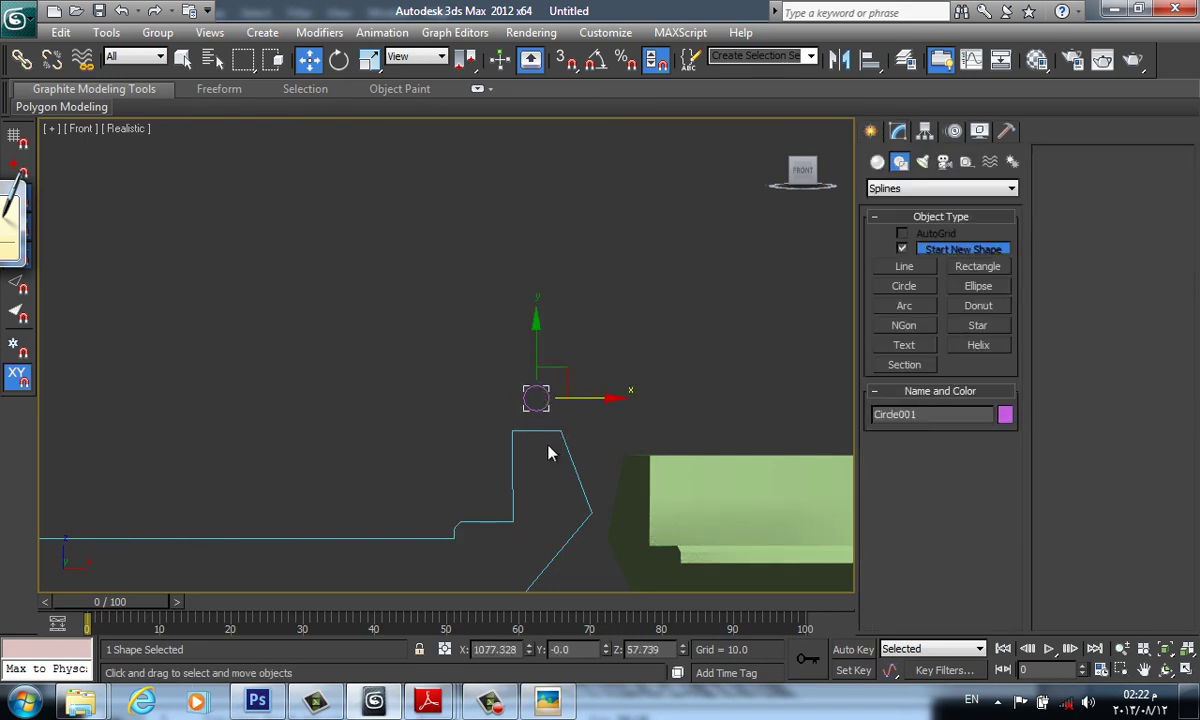
click(564, 441)
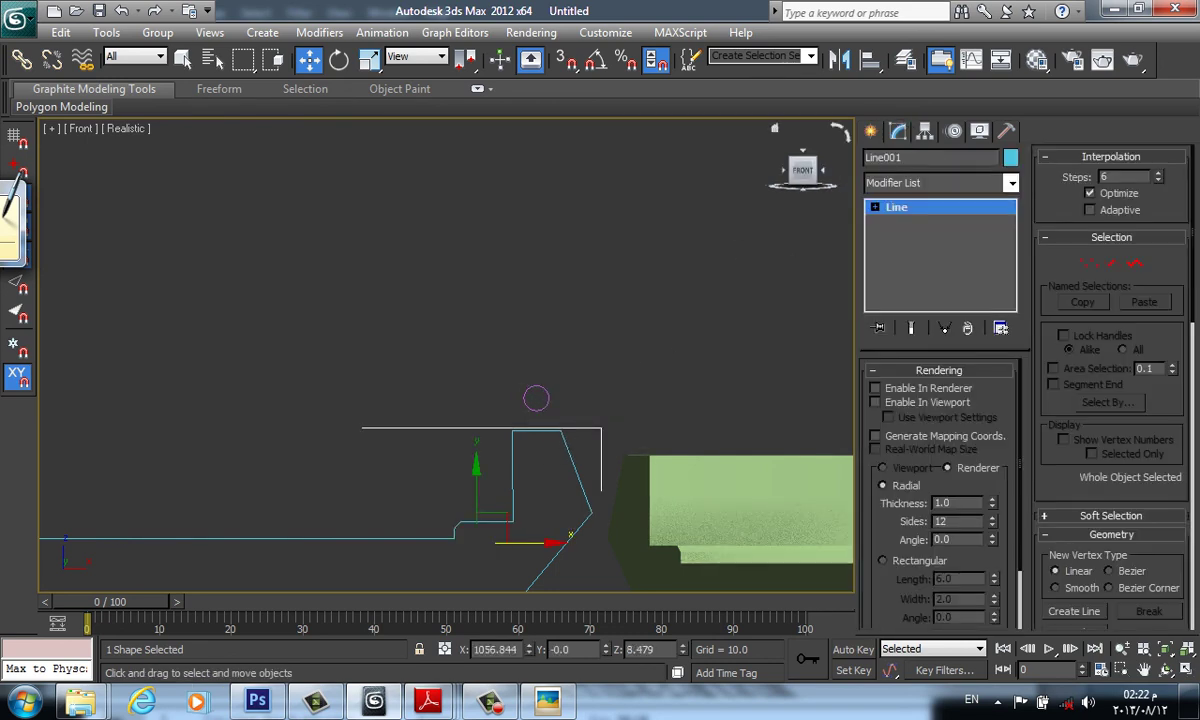
drag(1169, 557, 1113, 449)
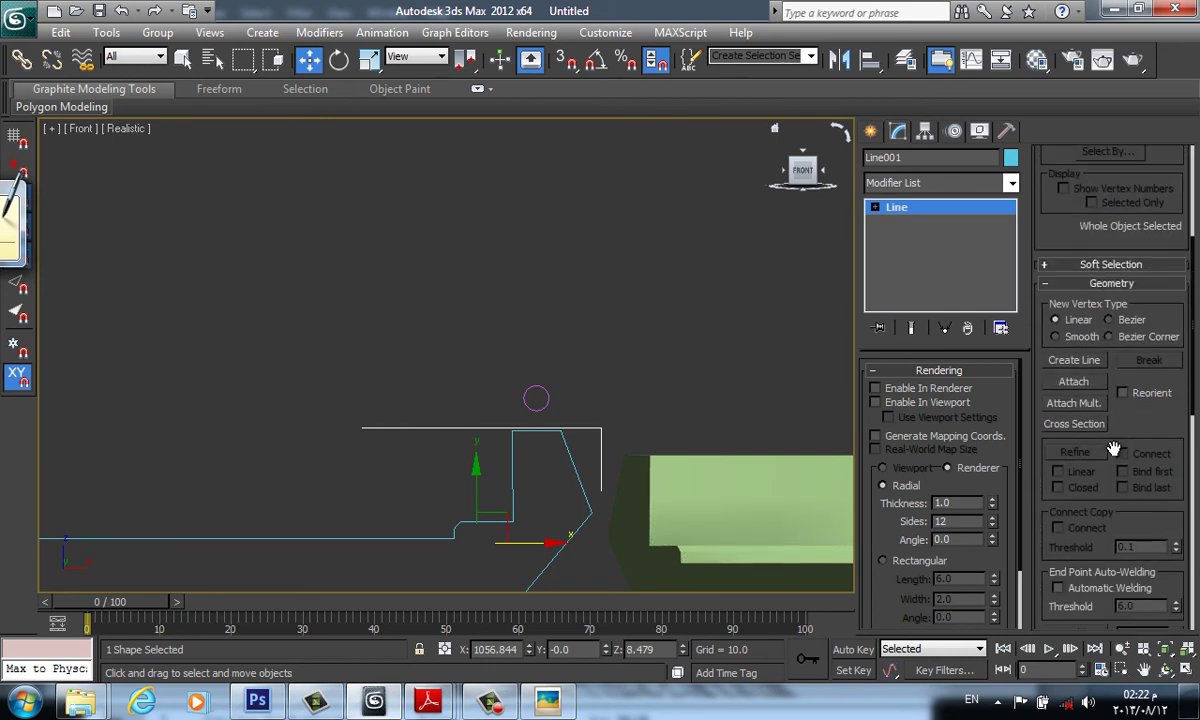
click(1073, 382)
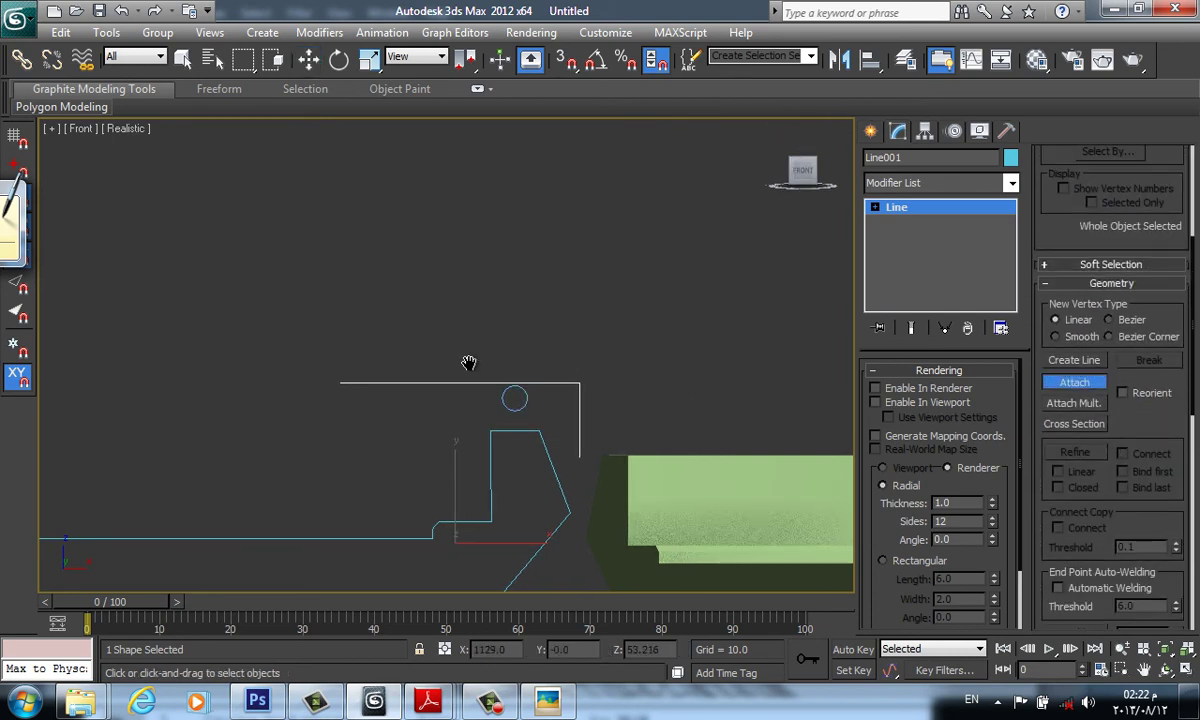
scroll(469, 362, down, 3)
mouse_move(469, 362)
middle_down()
mouse_move(740, 409)
mouse_move(737, 370)
mouse_move(758, 420)
middle_up()
scroll(755, 405, down, 4)
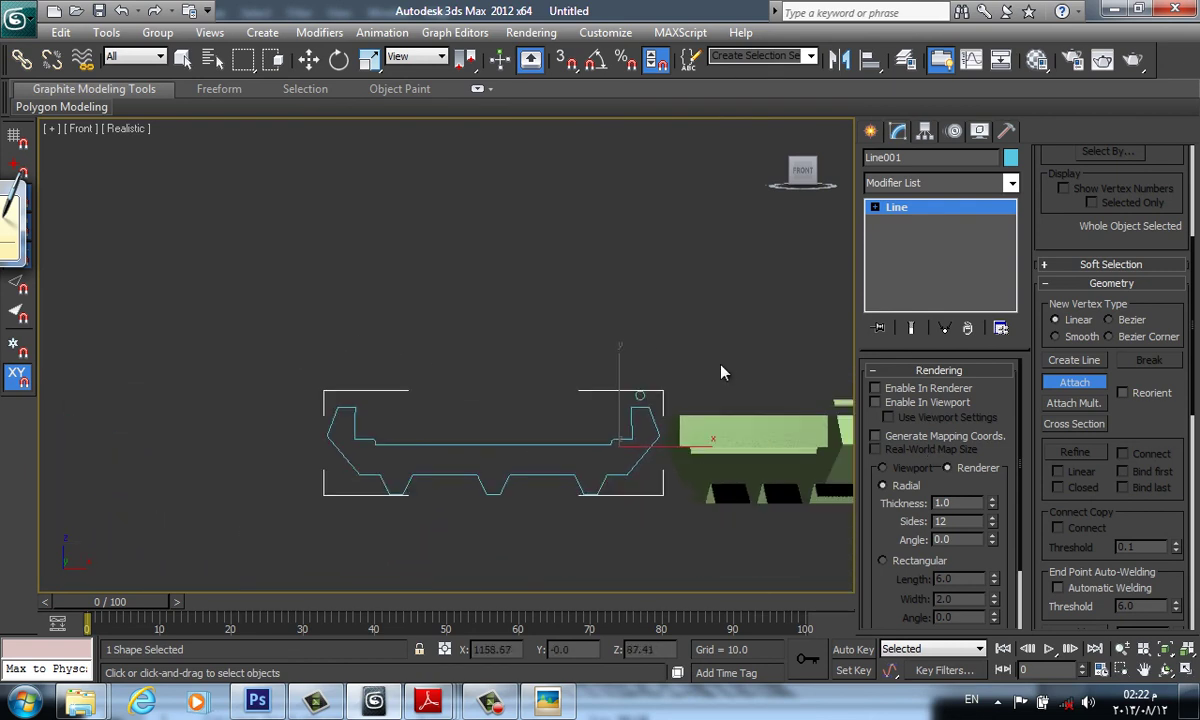
key(F3)
key(F3)
middle_drag(691, 394, 640, 398)
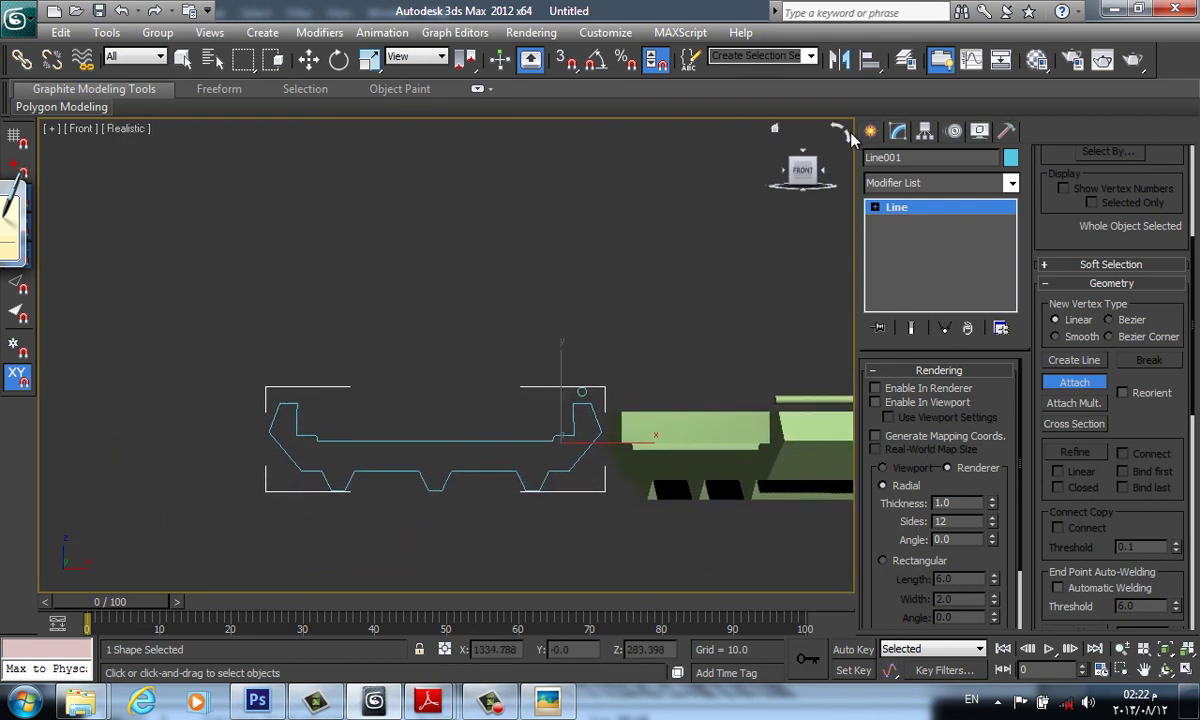
key(w)
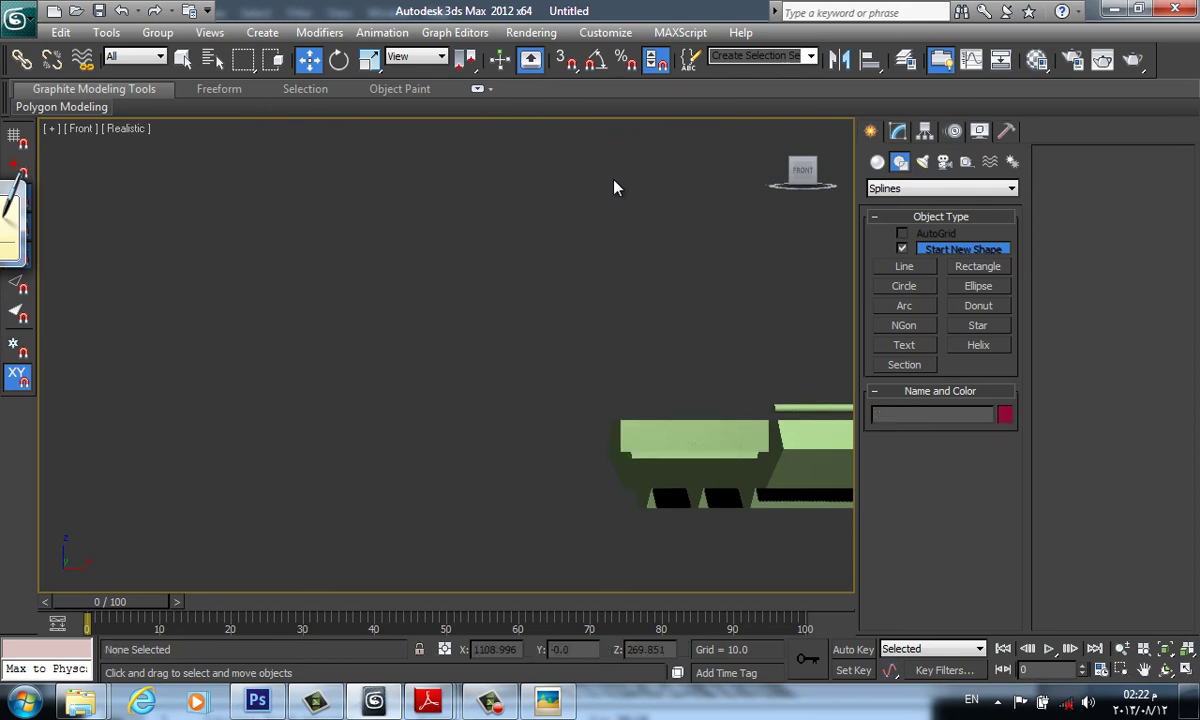
mouse_move(727, 370)
middle_down()
mouse_move(621, 407)
mouse_move(641, 479)
middle_up()
key(p)
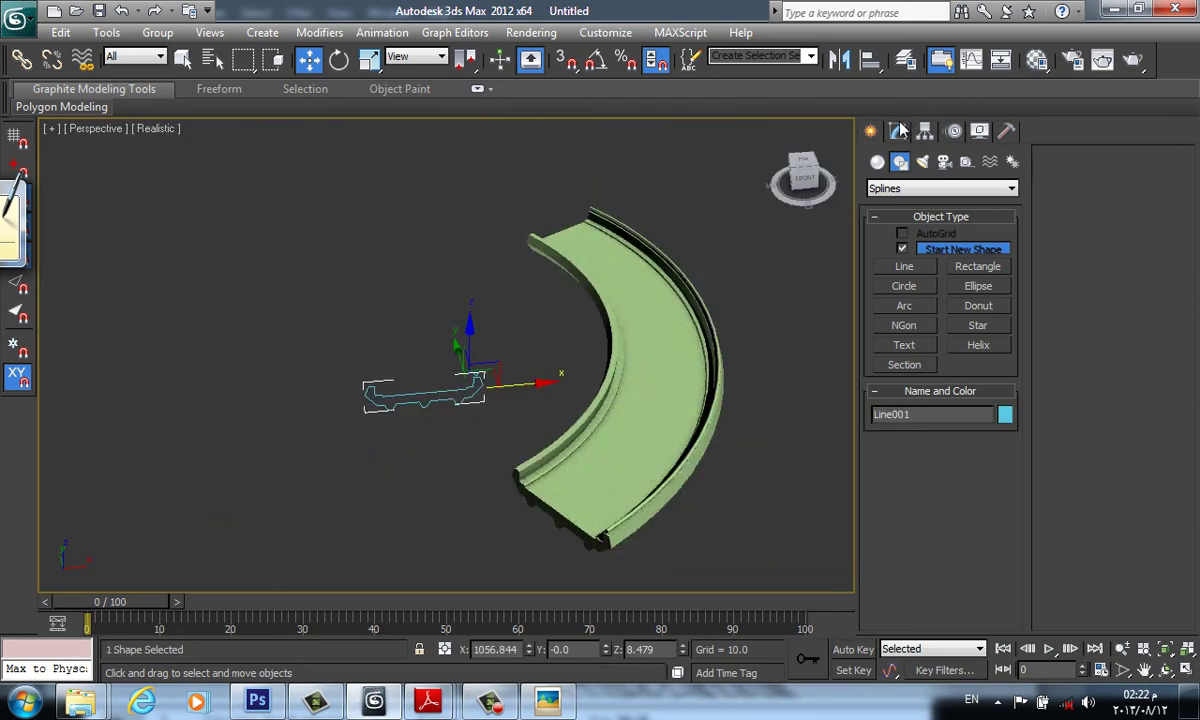
click(898, 131)
click(1134, 264)
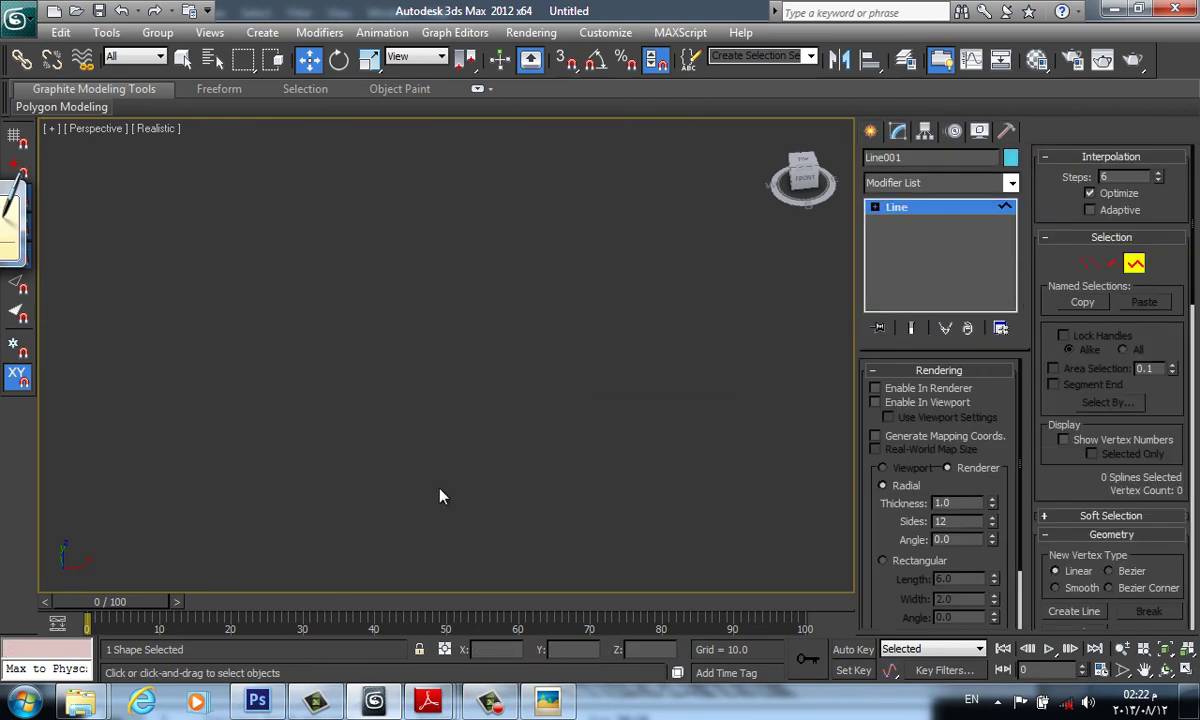
click(870, 131)
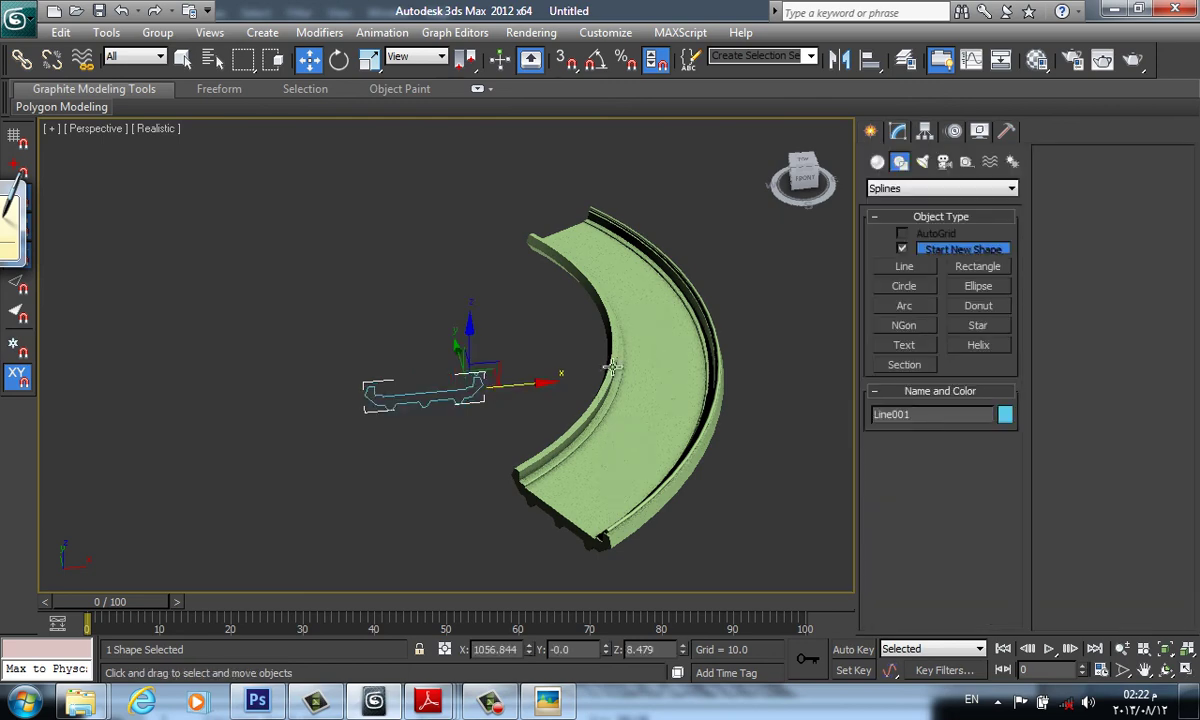
click(643, 375)
click(898, 131)
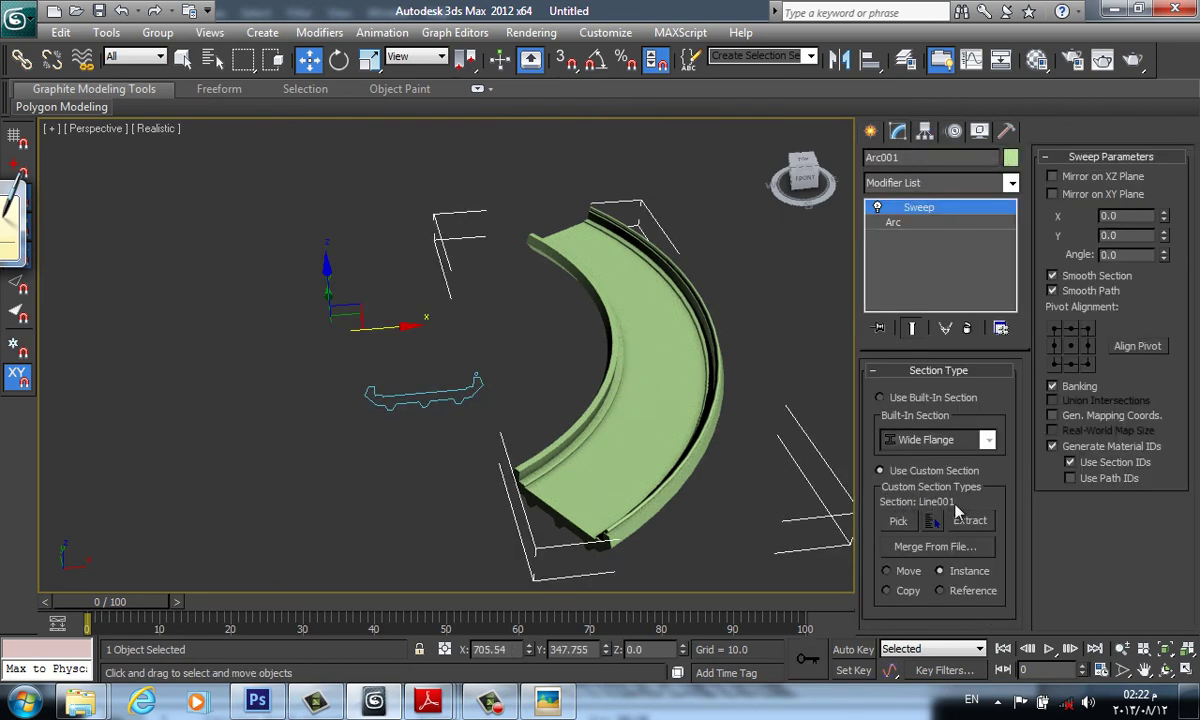
click(966, 524)
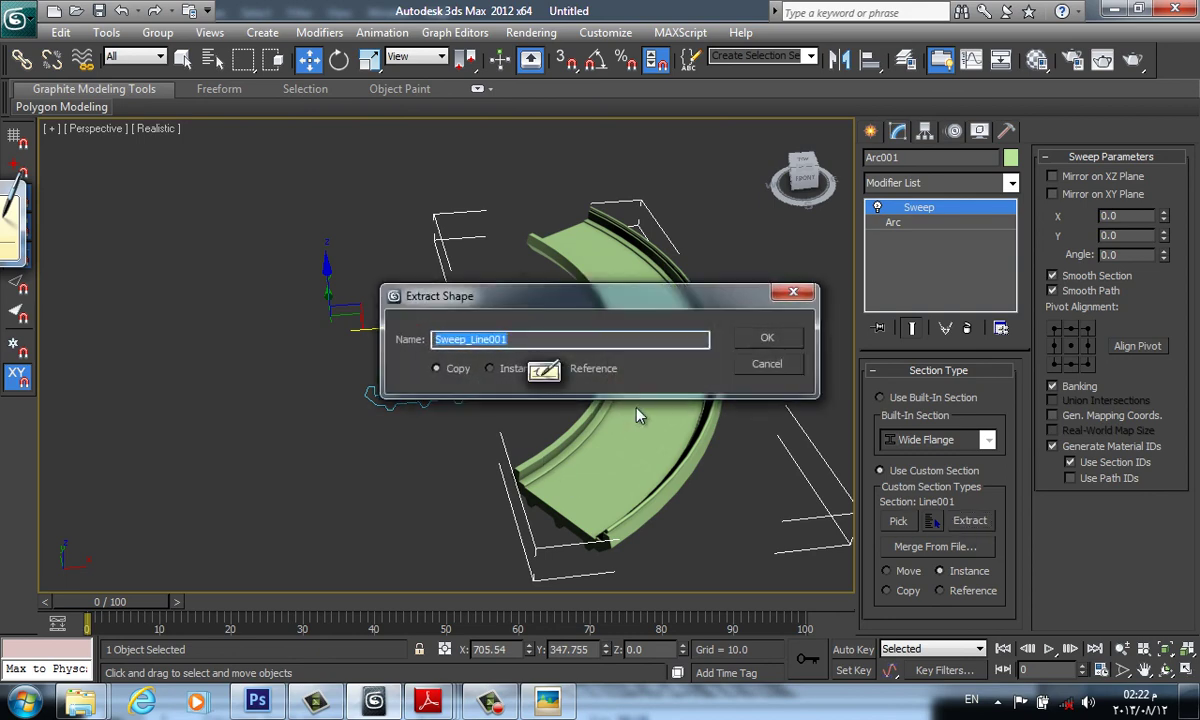
click(767, 342)
middle_drag(292, 397, 411, 397)
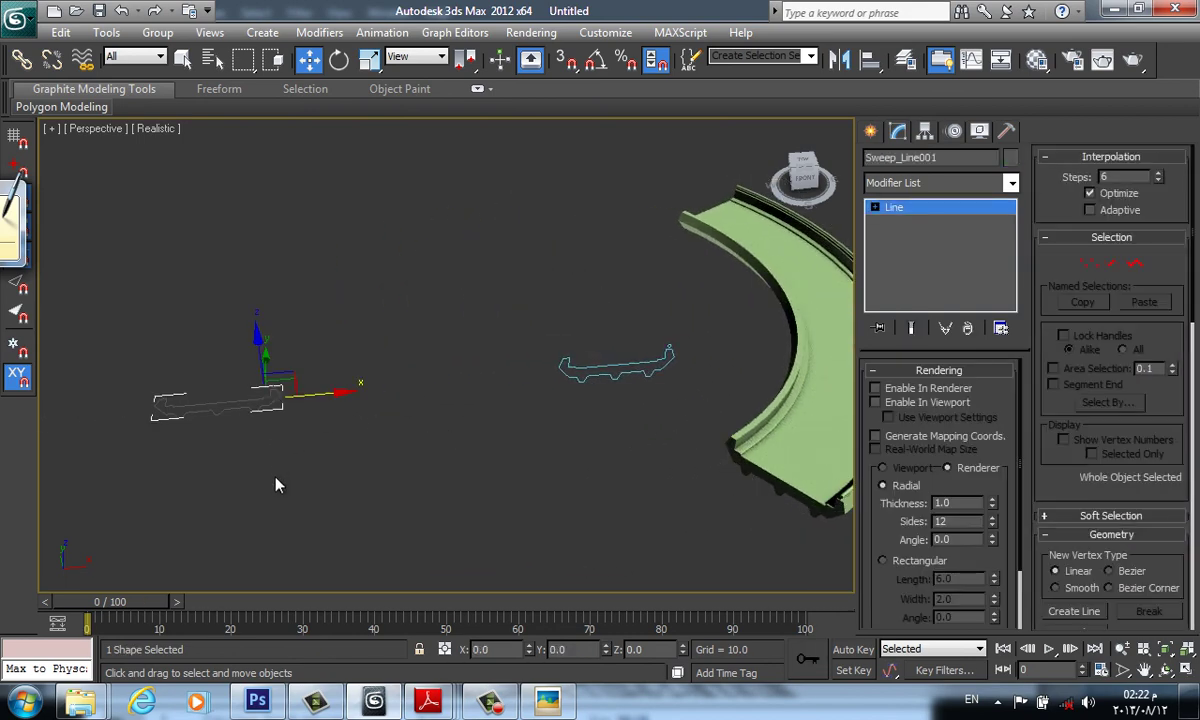
key(Delete)
- At spline level, Shift-copy the rail circle with snaps onto the left railing top
click(660, 350)
key(f)
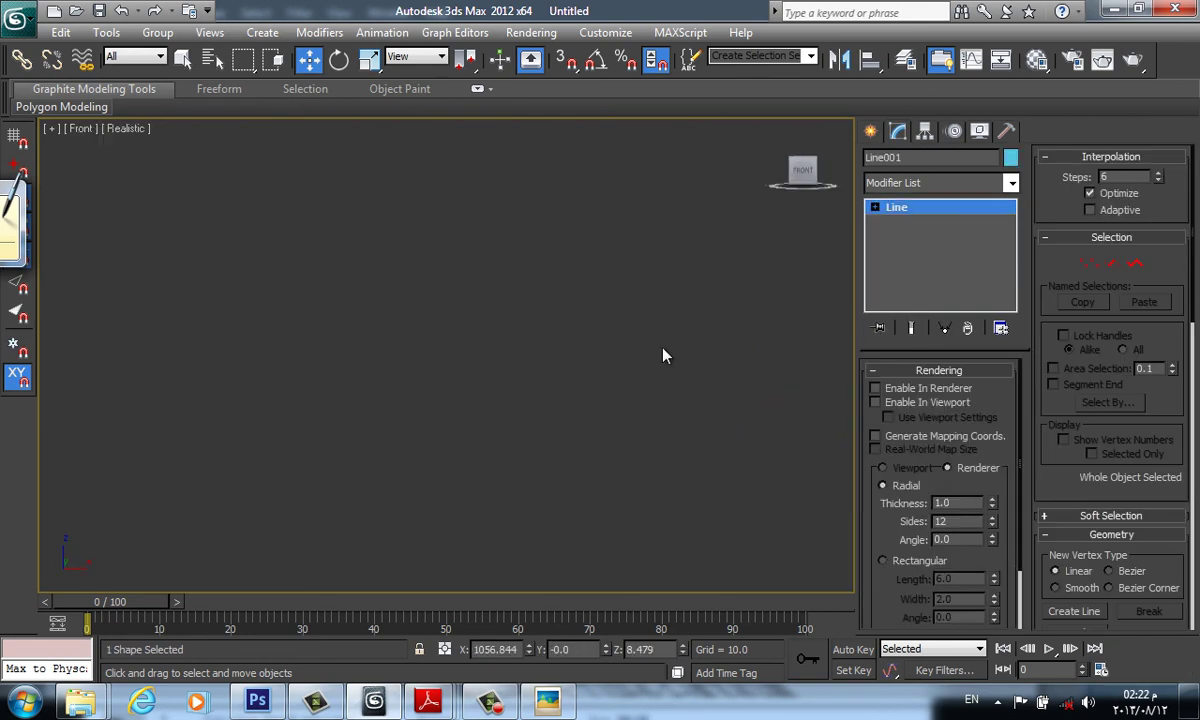
key(z)
middle_drag(664, 354, 637, 398)
scroll(637, 398, down, 3)
click(1134, 263)
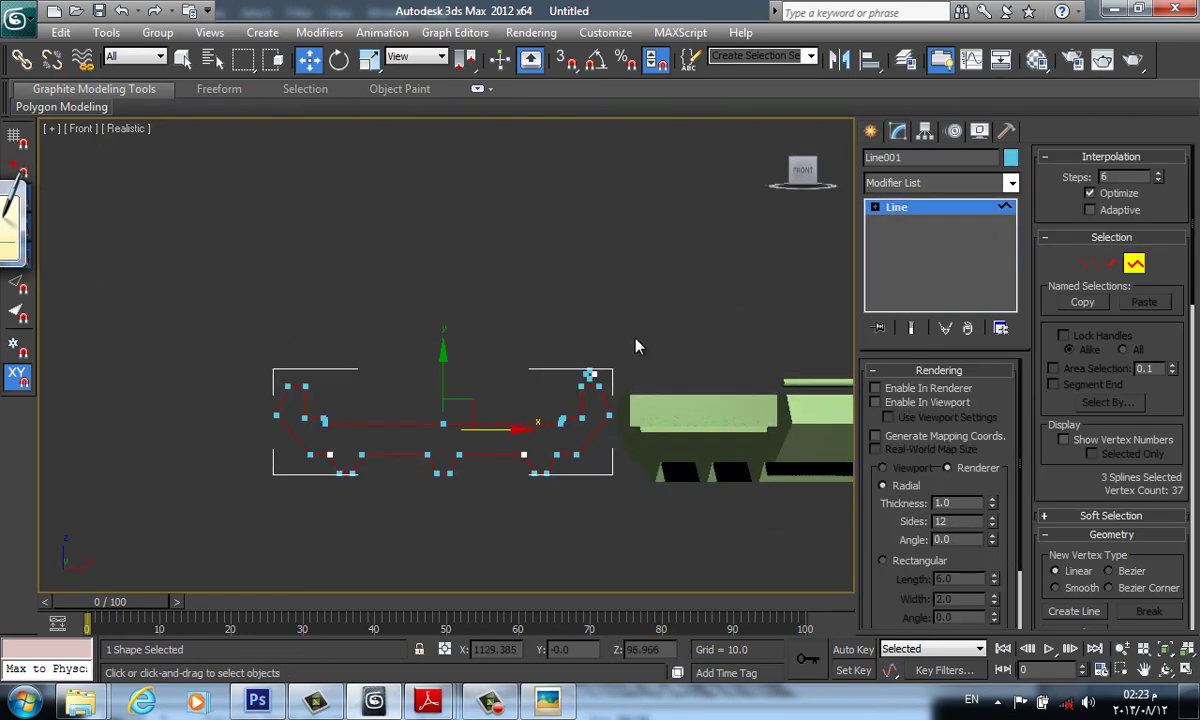
click(600, 388)
key(s)
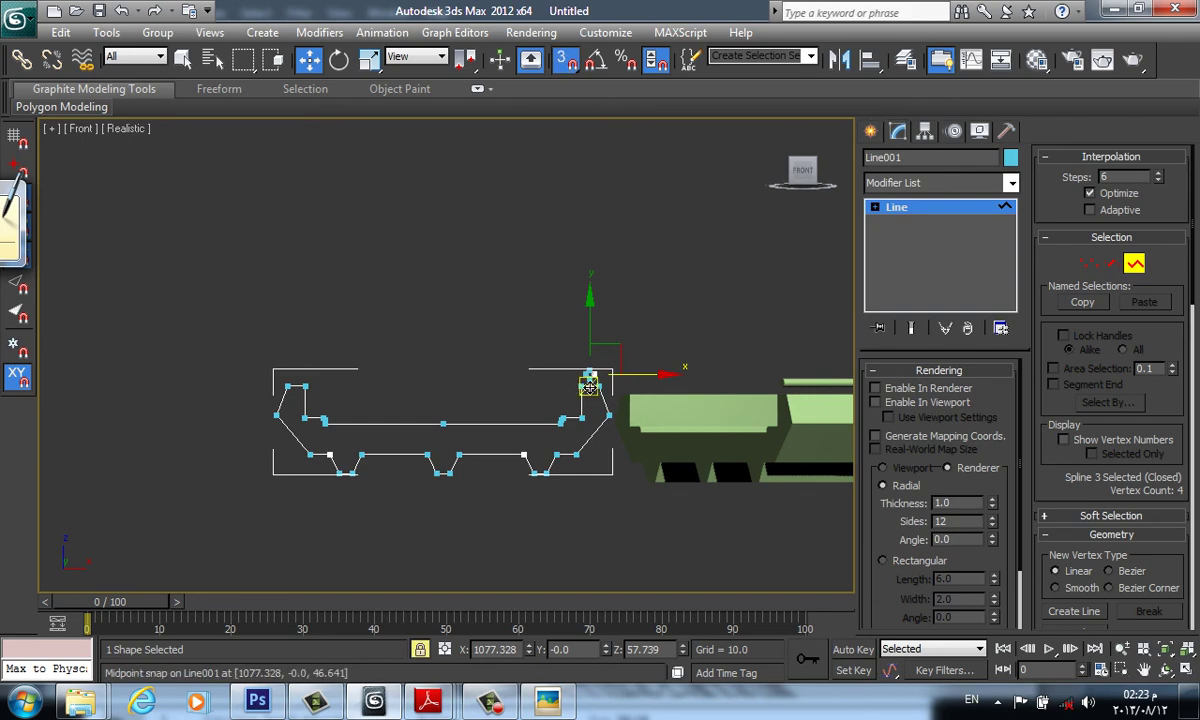
mouse_move(590, 380)
mouse_down()
mouse_move(429, 408)
mouse_move(279, 360)
mouse_up()
alt+middle_drag(279, 360, 642, 494)
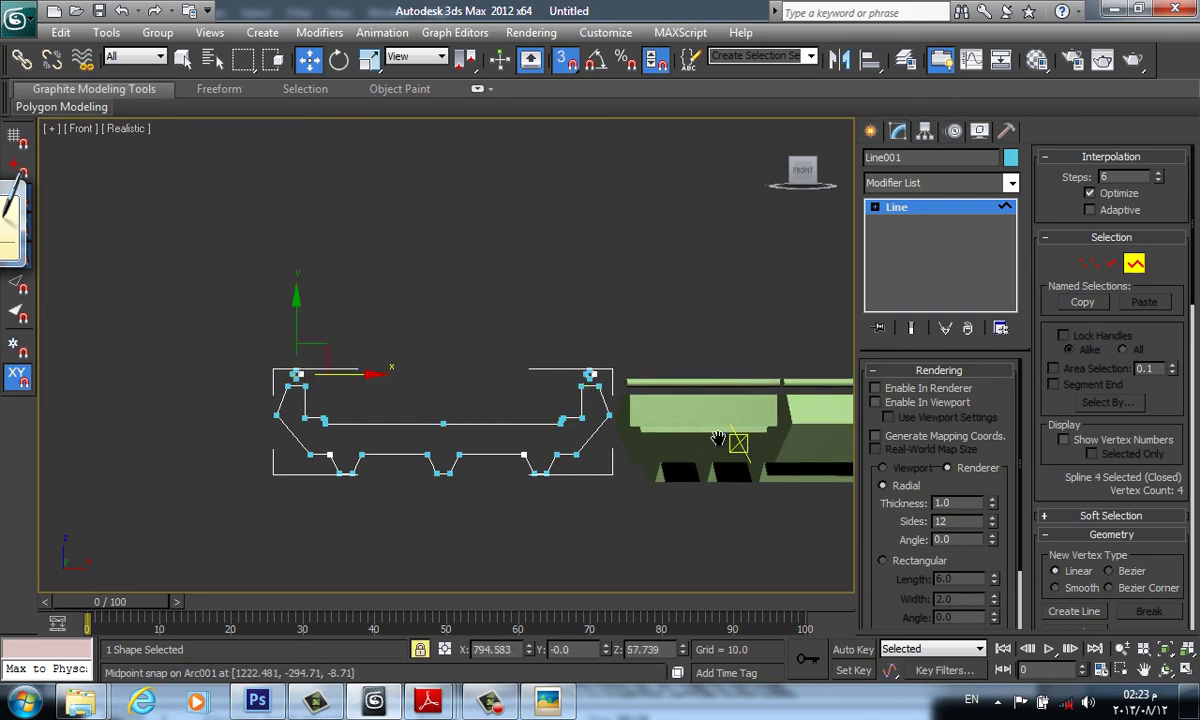
- Orbit the Perspective view to low side and three-quarter views of the bridge
key(p)
scroll(712, 463, up, 2)
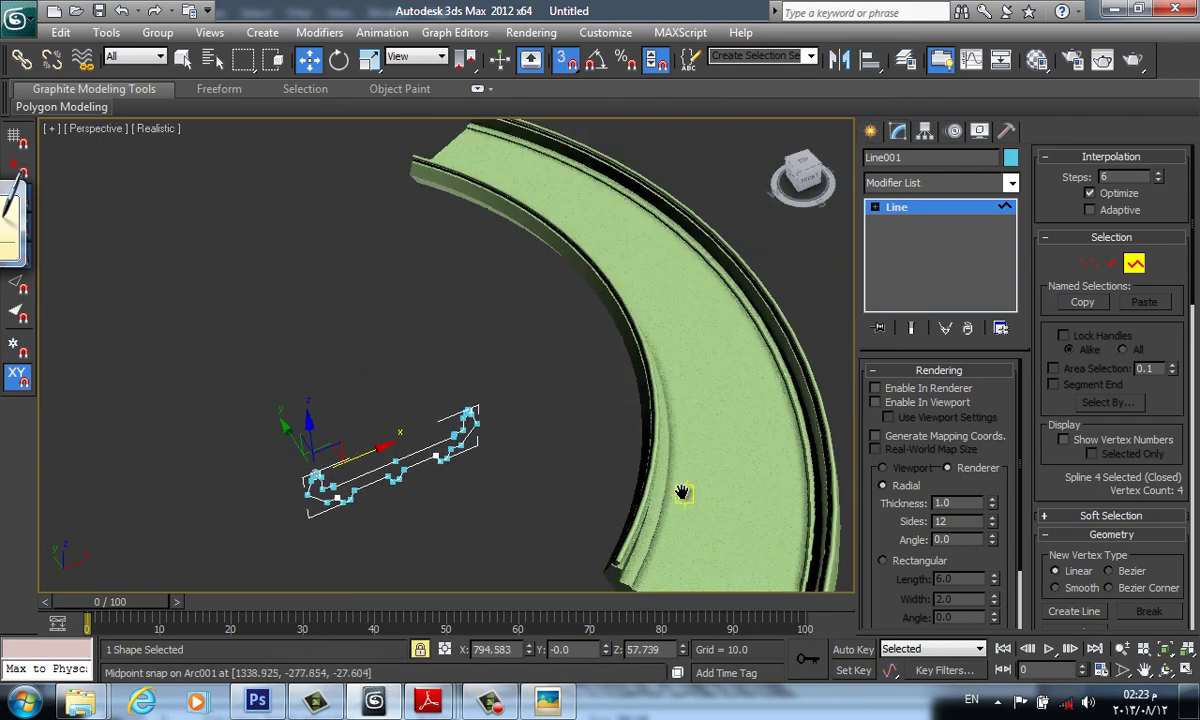
scroll(683, 493, up, 5)
mouse_move(663, 478)
alt+middle_down()
mouse_move(388, 485)
mouse_move(718, 343)
mouse_move(750, 375)
mouse_move(377, 164)
mouse_move(560, 460)
mouse_move(498, 254)
mouse_move(584, 214)
mouse_move(755, 387)
alt+middle_up()
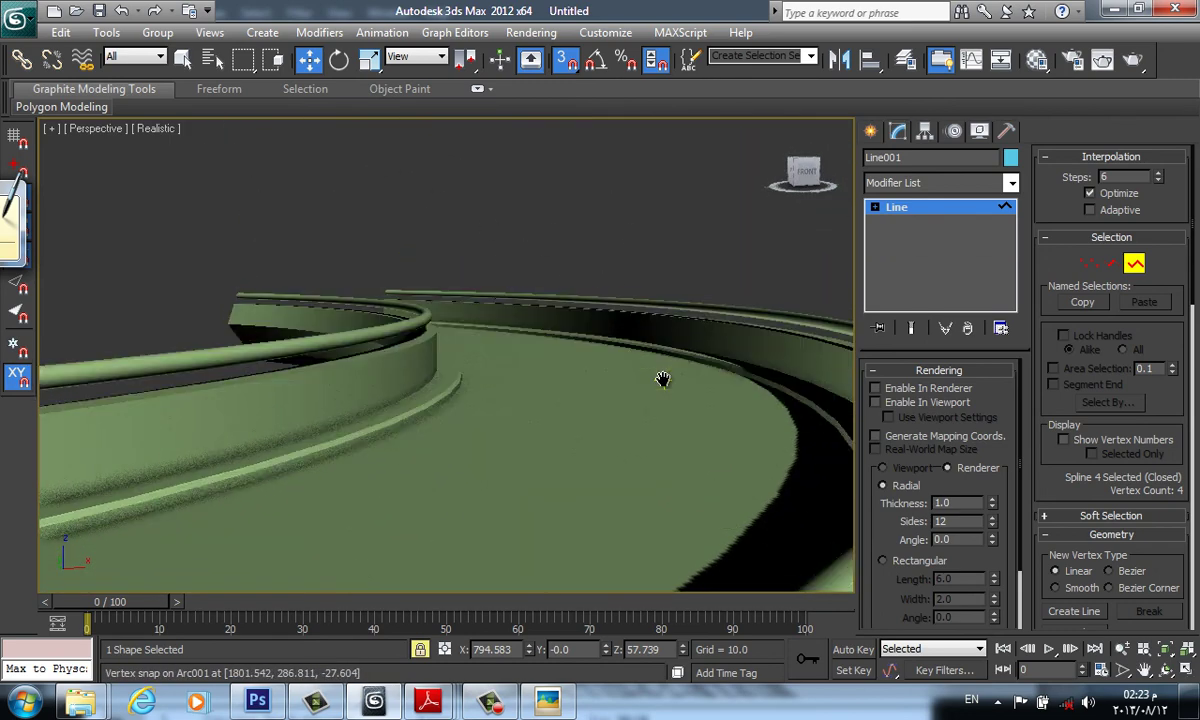
scroll(662, 377, down, 5)
mouse_move(662, 378)
alt+middle_down()
mouse_move(364, 338)
mouse_move(545, 447)
alt+middle_up()
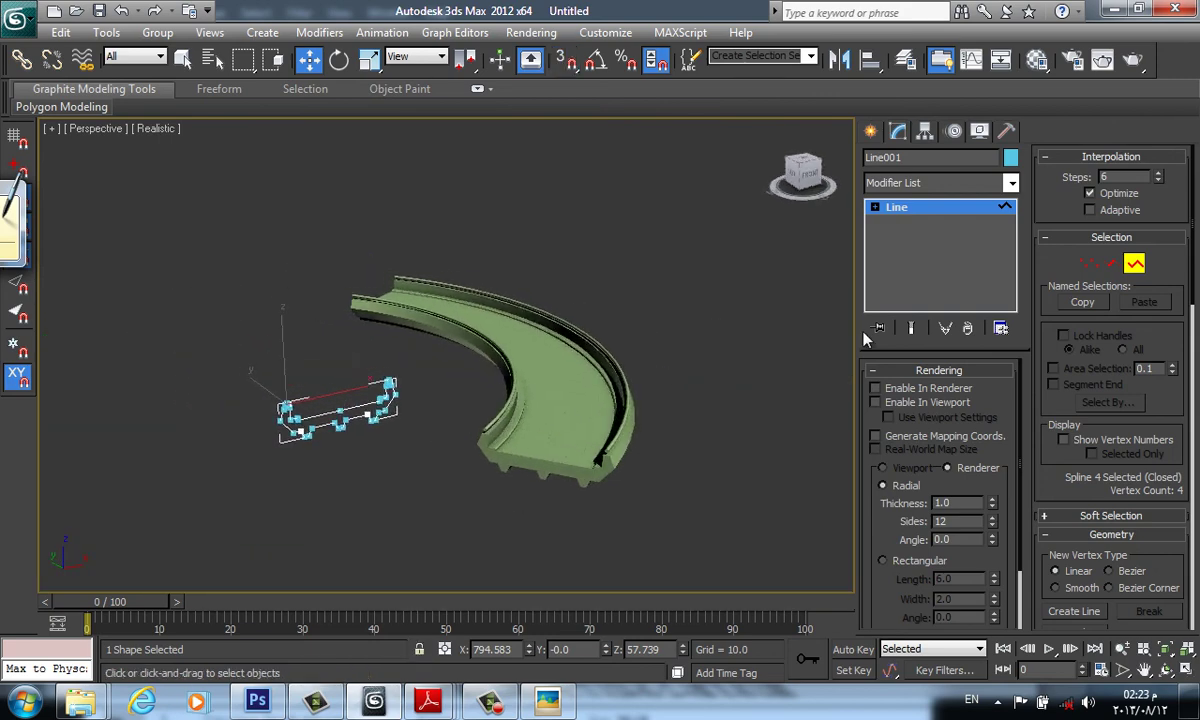
click(490, 700)
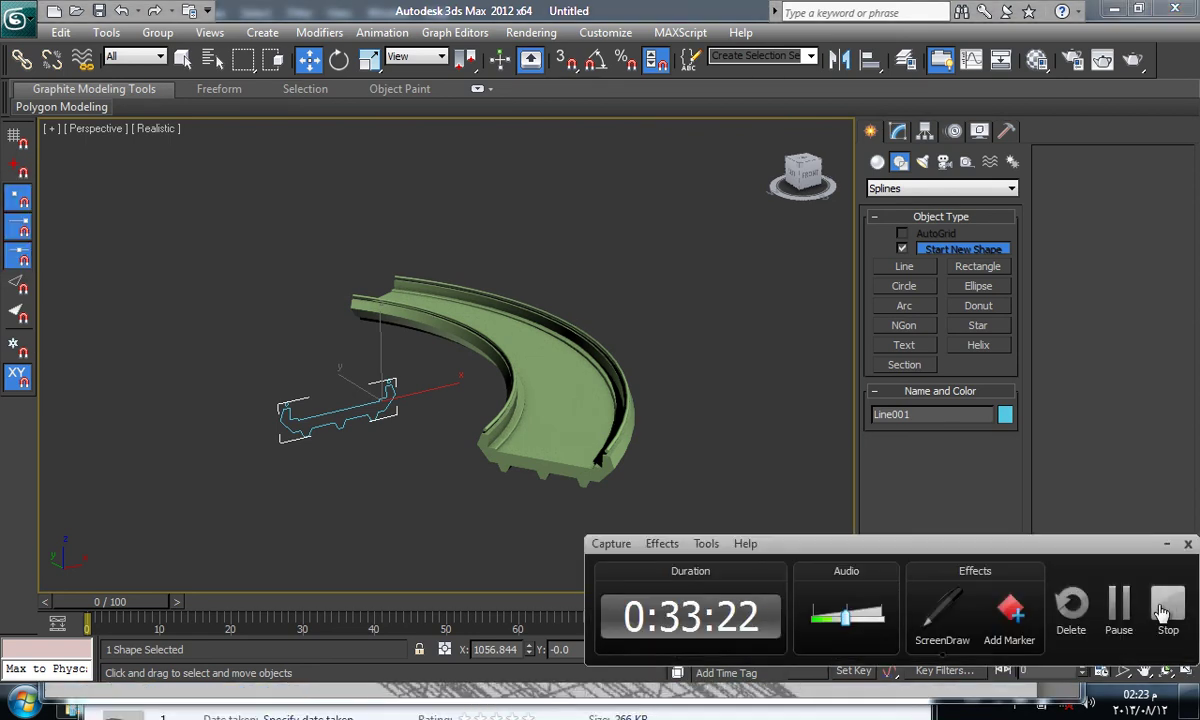